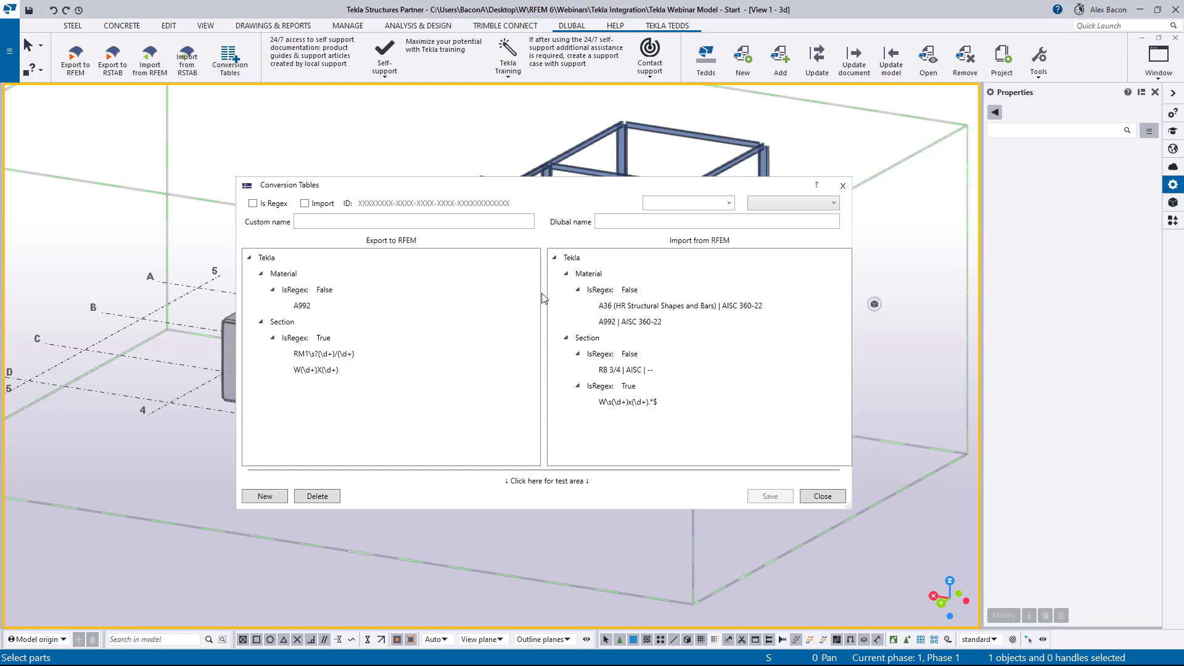
Close the conversion tables and arrange Tekla Structures side by side with RFEM.
left_click(472, 220)
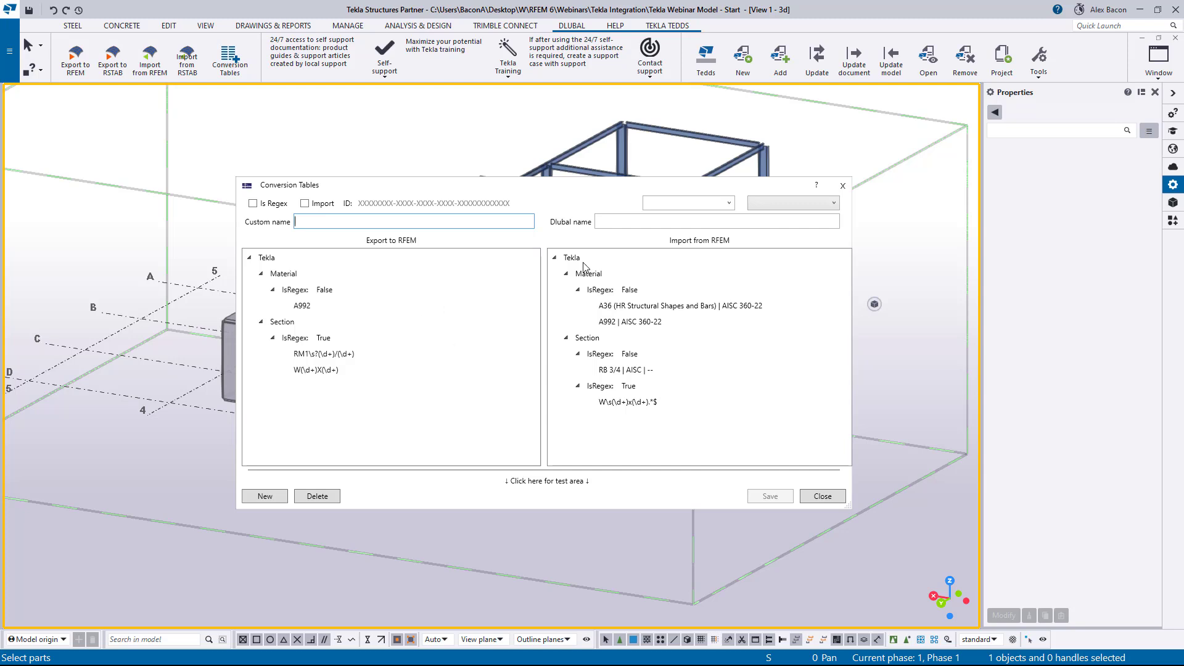
left_click(841, 186)
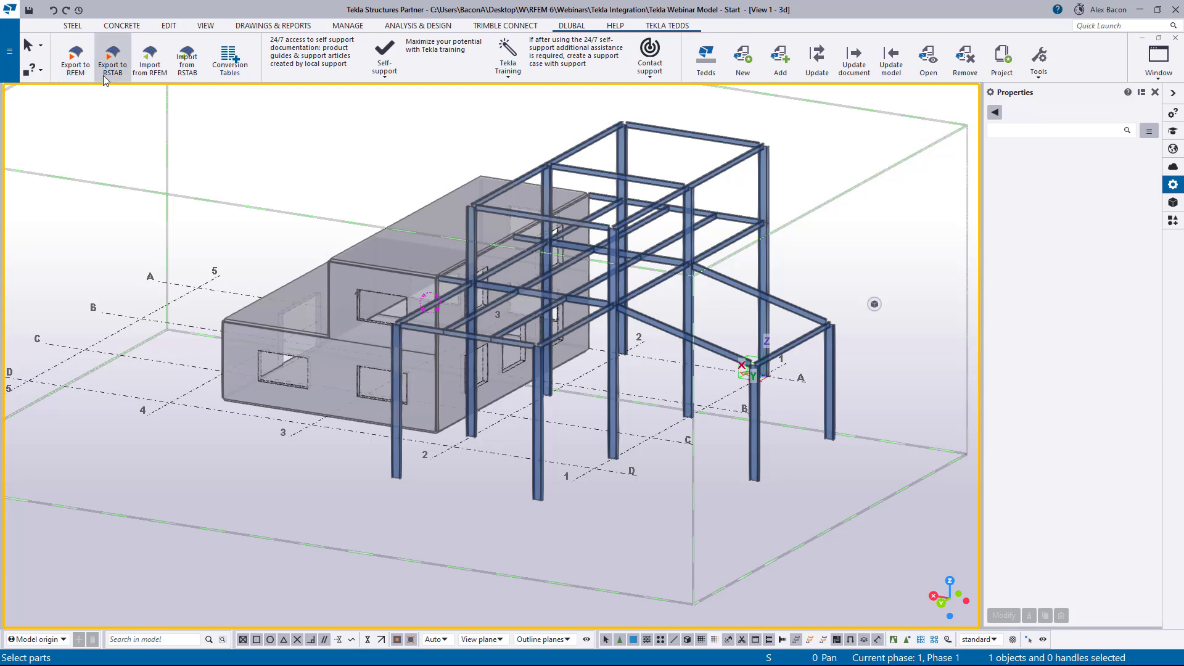
left_click_drag(325, 19, 1165, 200)
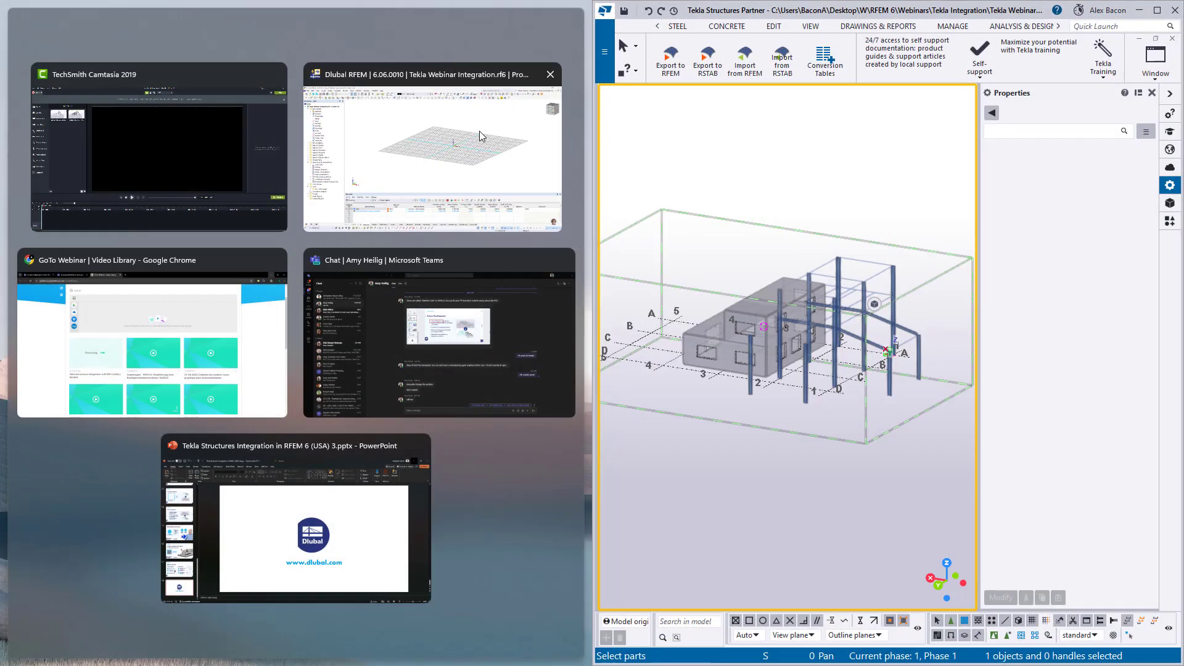
left_click(479, 131)
scroll(438, 287, "down", 2)
middle_click_drag(437, 286, 419, 307)
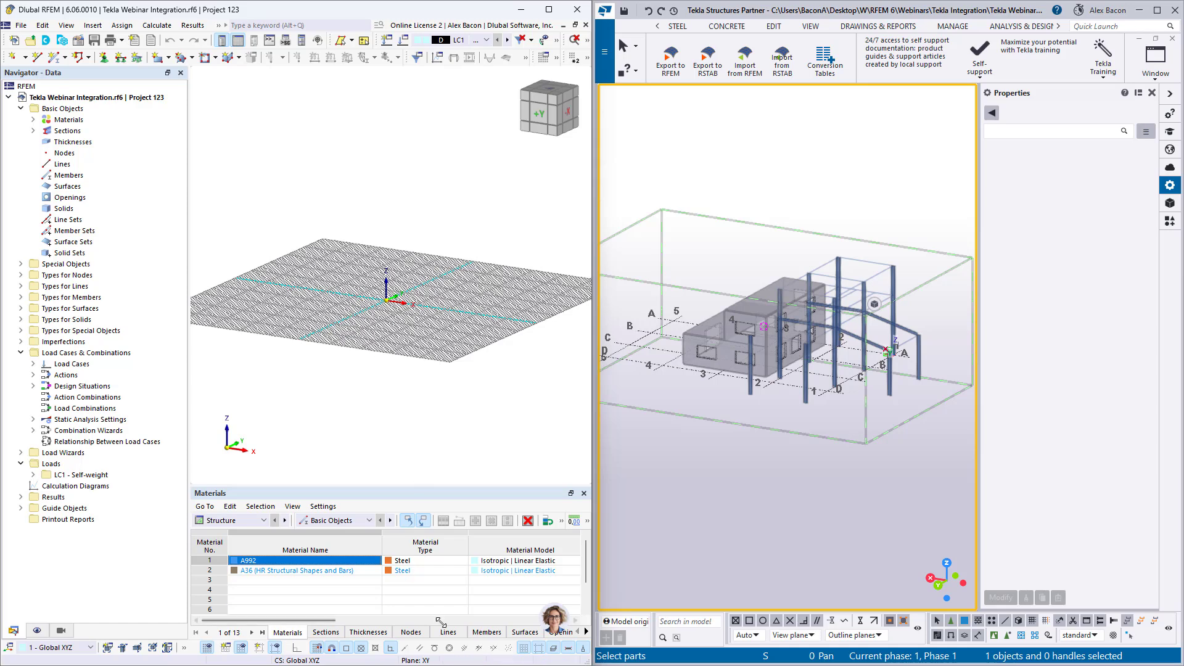
left_click(410, 610)
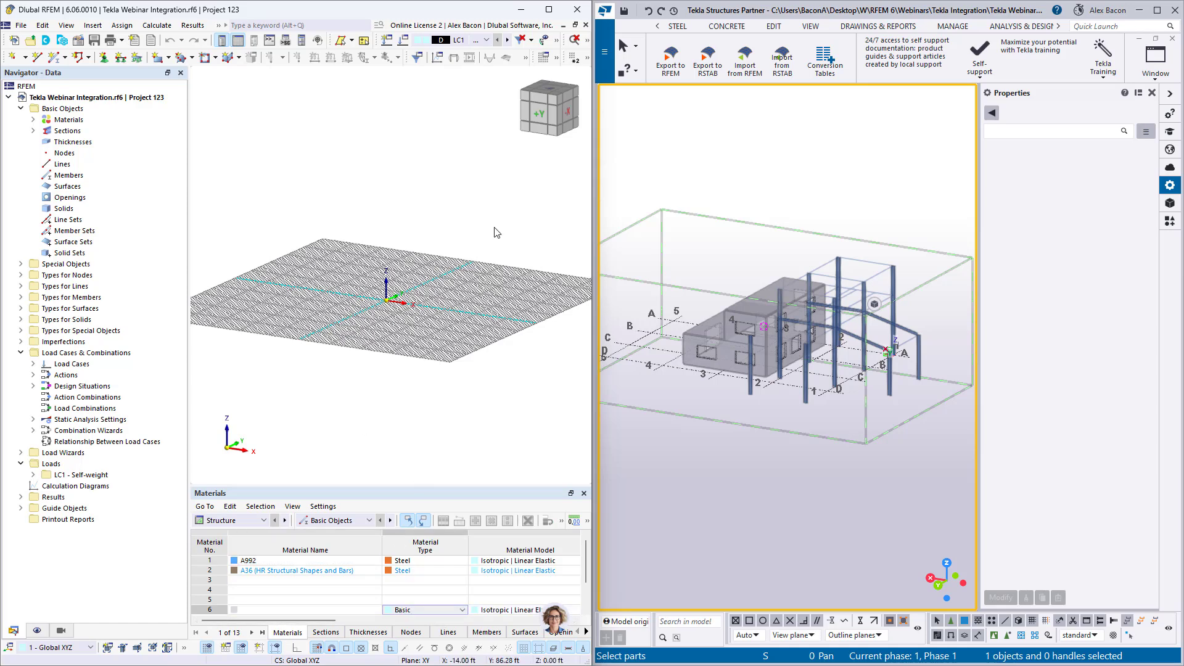
Export the Tekla model to RFEM as a physical model, with the Z-axis upward and overwriting the current model.
left_click(672, 62)
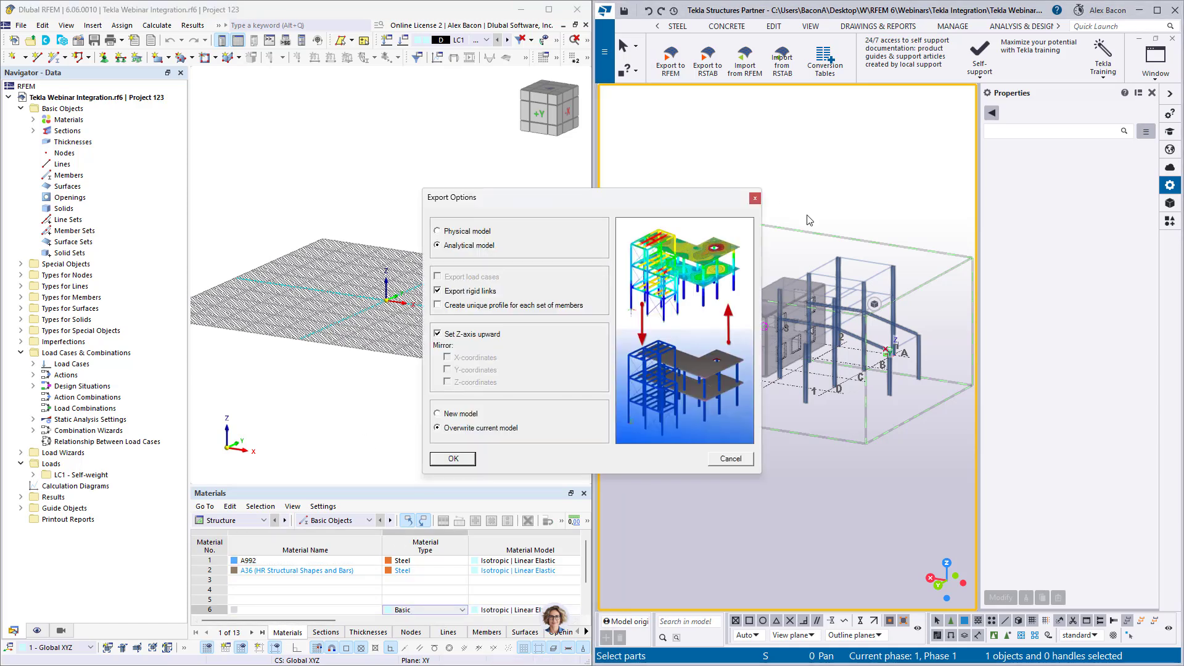
left_click(466, 232)
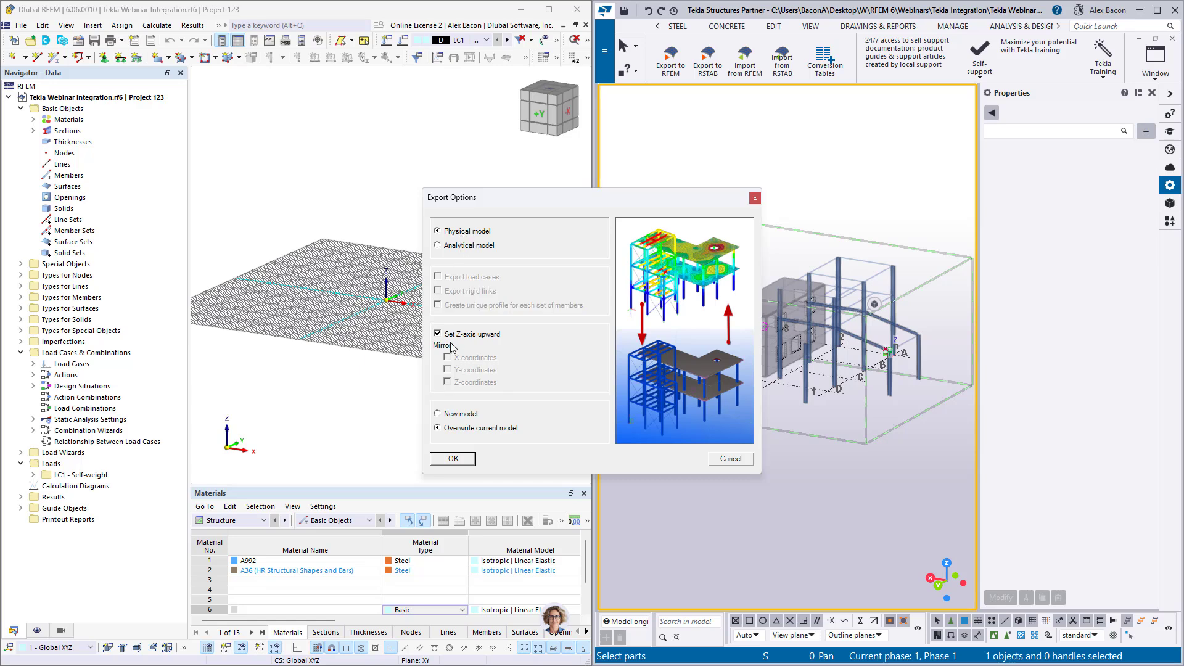
left_click(453, 458)
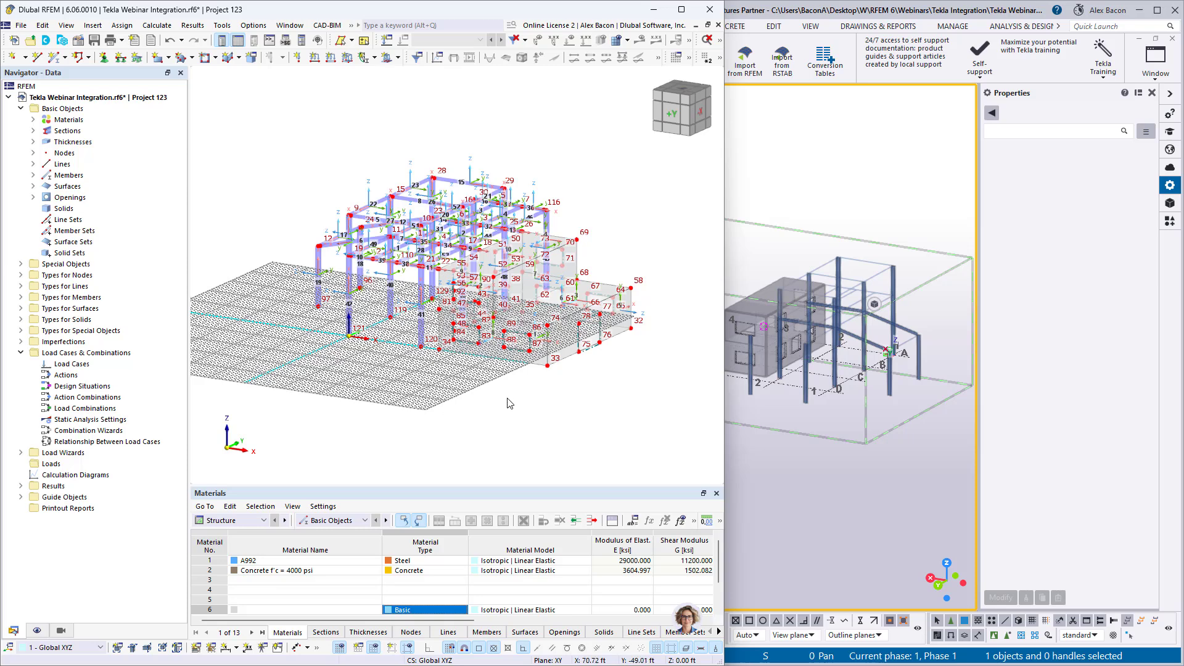
Hide the object numbering in the exported RFEM model.
right_click(502, 373)
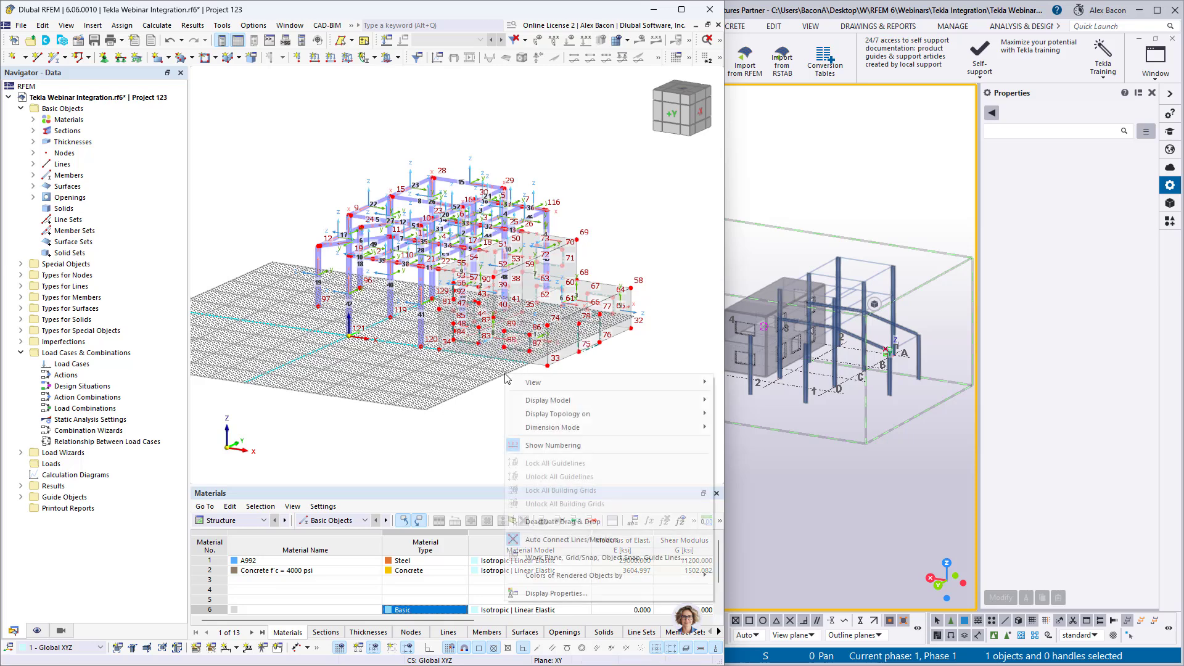
left_click(555, 446)
right_click(500, 402)
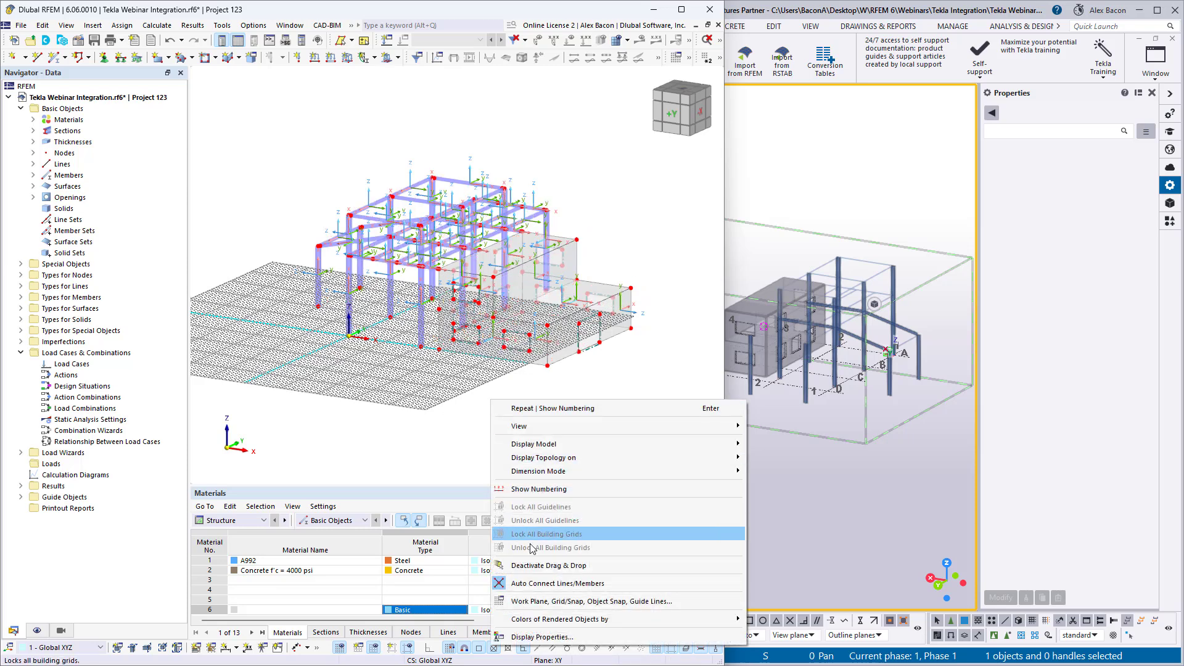
left_click(467, 439)
Hide the members' local axis systems and the work plane grid in the RFEM model.
right_click(350, 287)
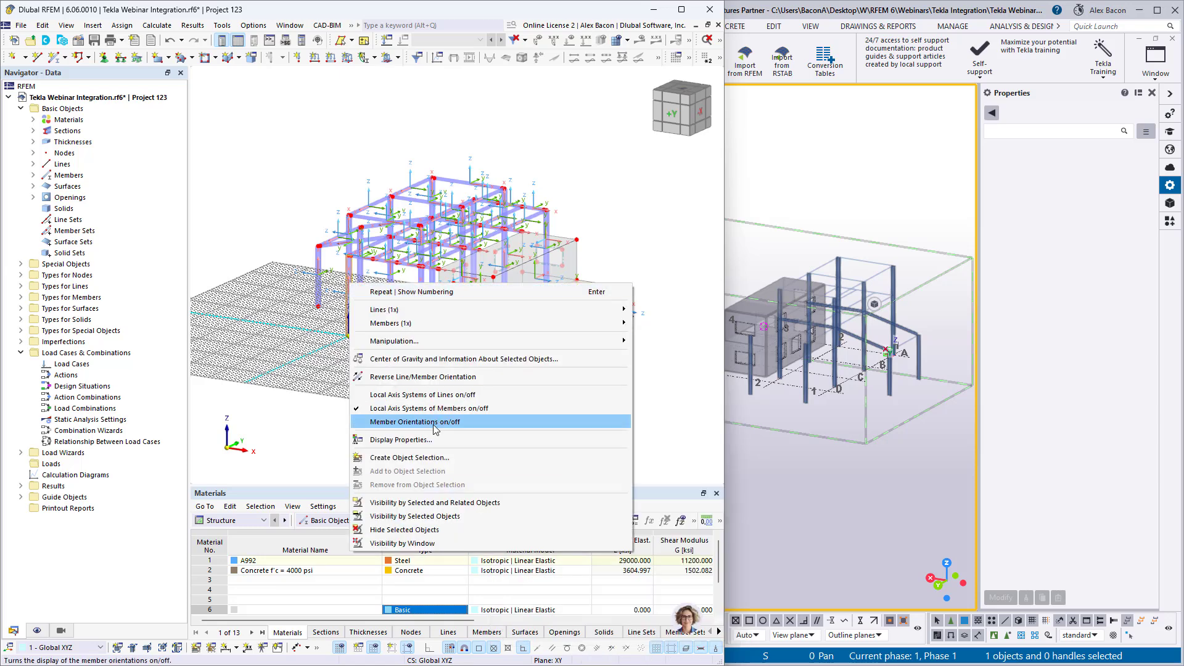
left_click(413, 406)
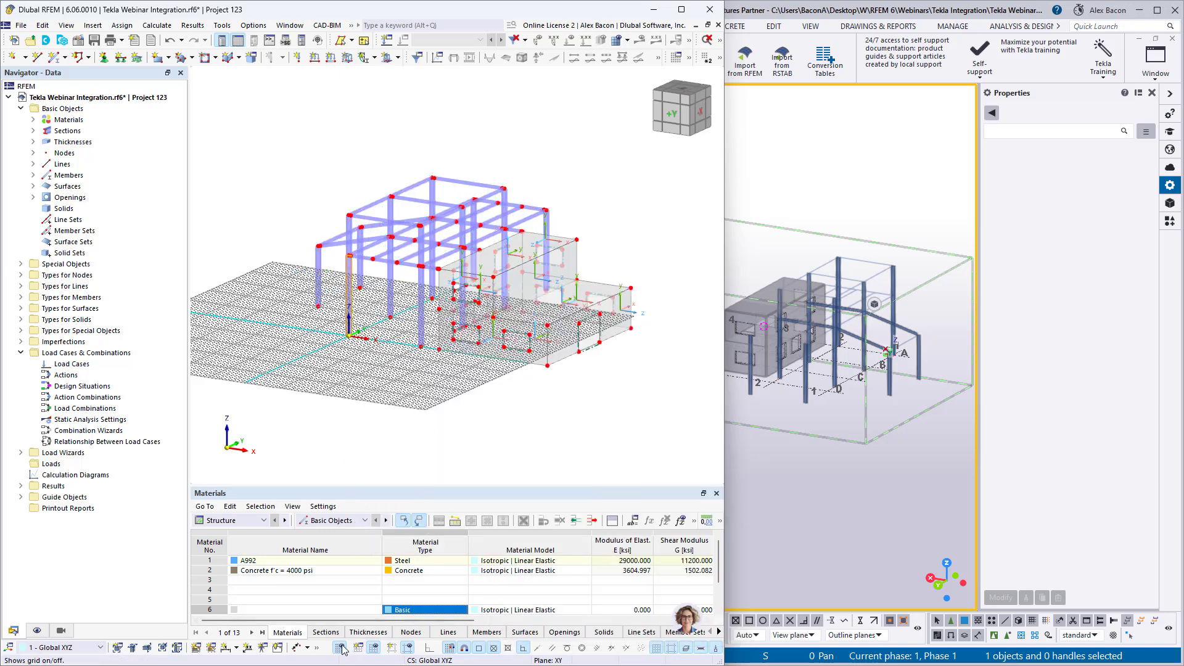
left_click(406, 646)
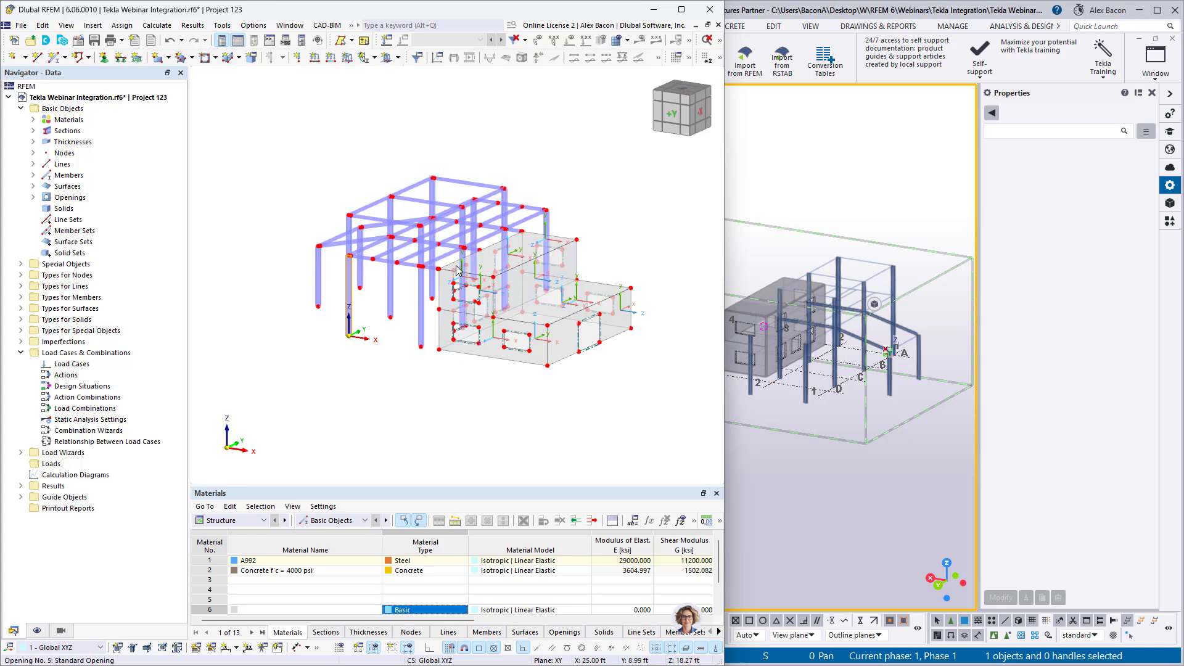
Examine the beam-to-column joints of the steel frame in RFEM and compare them with the physical model in Tekla Structures.
scroll(456, 269, "up", 2)
scroll(352, 256, "up", 6)
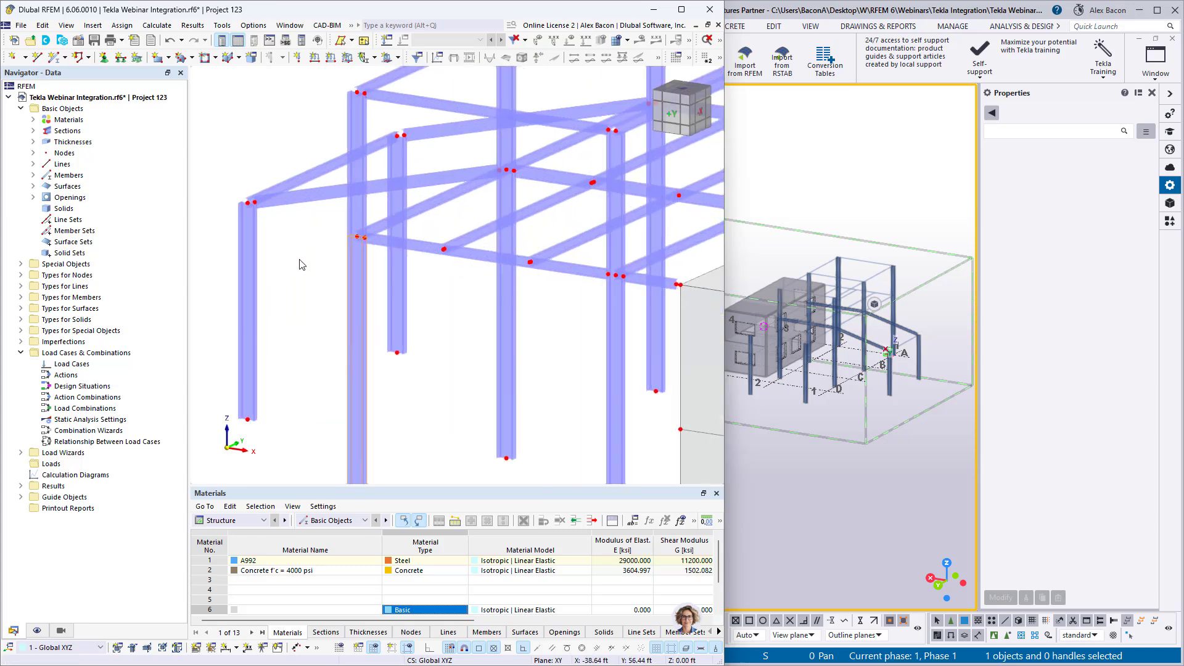
scroll(426, 235, "down", 4)
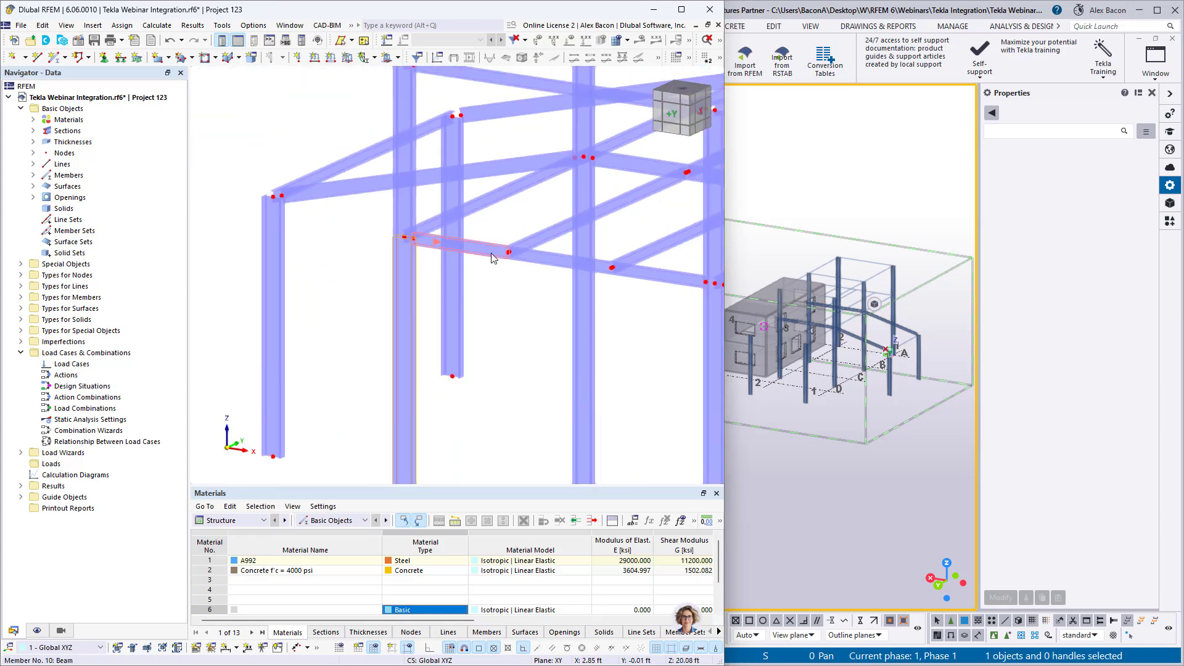
scroll(438, 275, "up", 5)
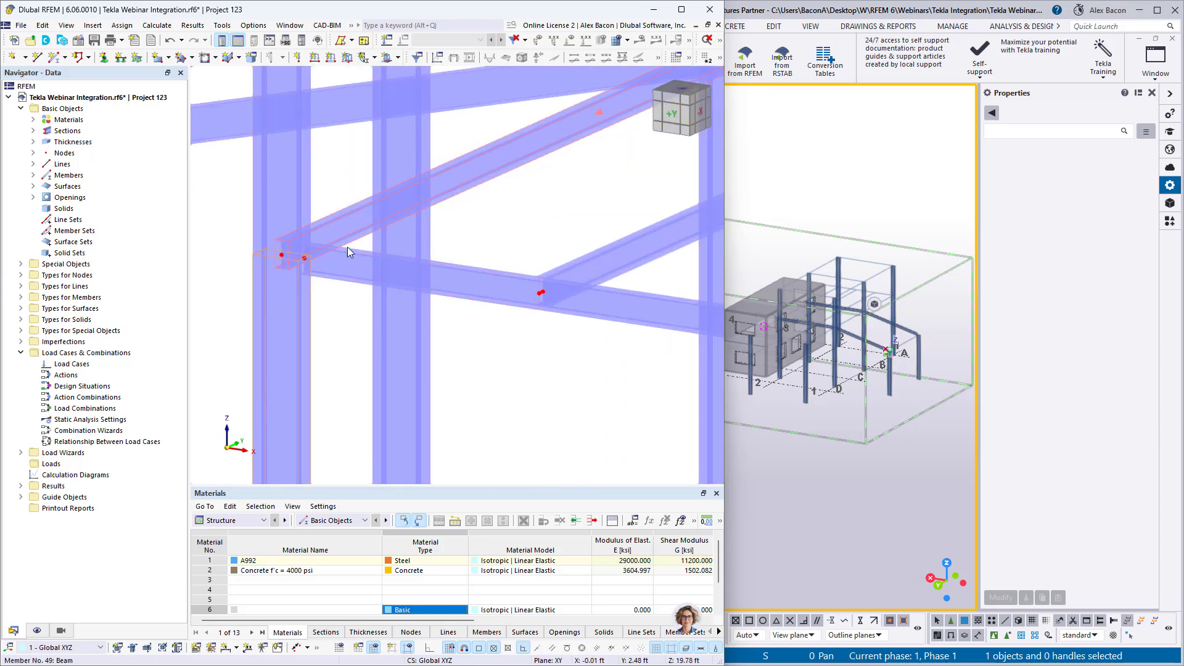
scroll(291, 271, "down", 3)
scroll(291, 271, "down", 5)
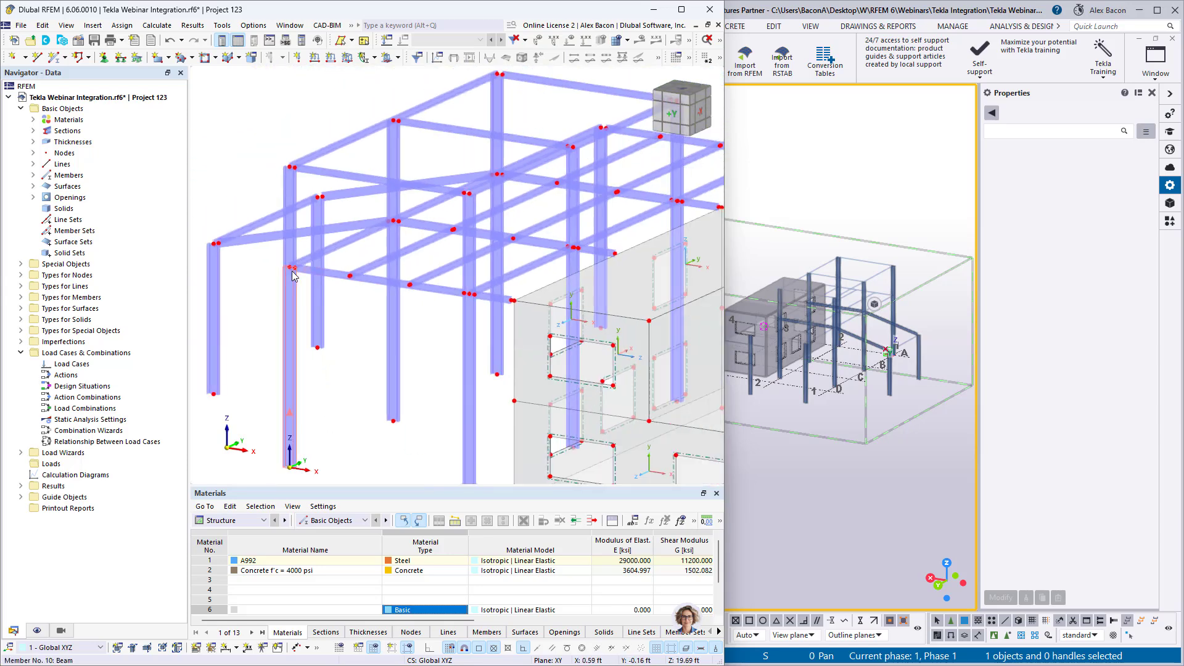
left_click(845, 190)
scroll(815, 327, "up", 4)
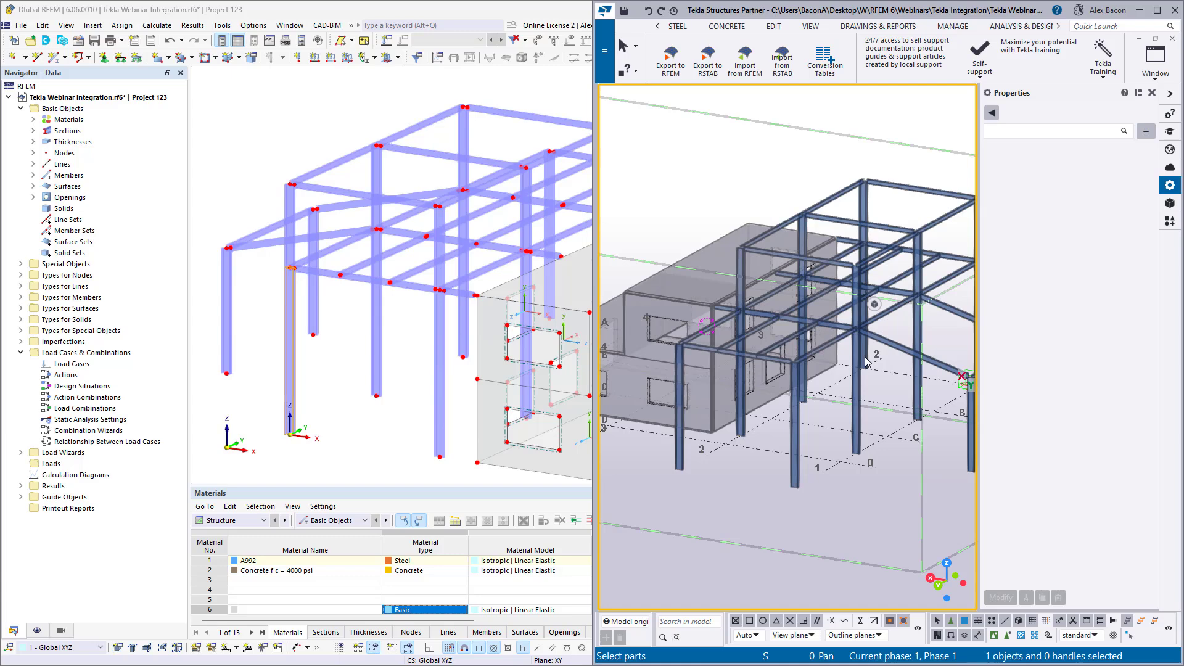
middle_click_drag(867, 362, 722, 393, "ctrl")
scroll(709, 381, "up", 8)
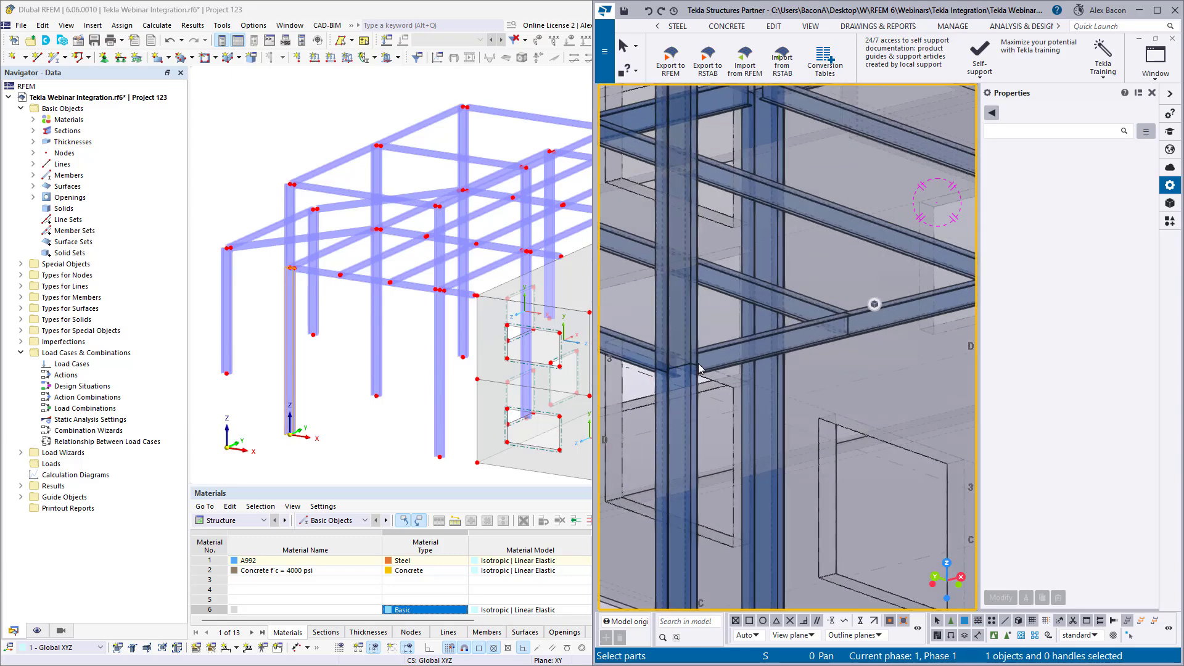
Switch to RFEM, display the model as a wireframe and examine the member end nodes at the beam and column joints.
left_click(297, 150)
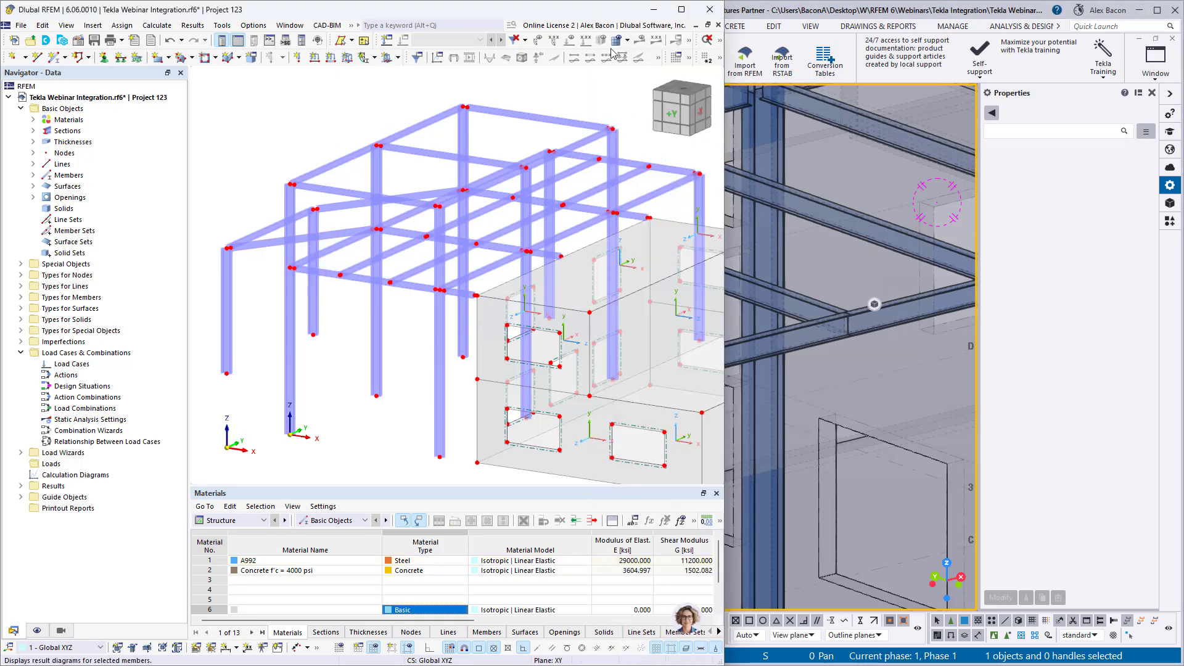
left_click(719, 40)
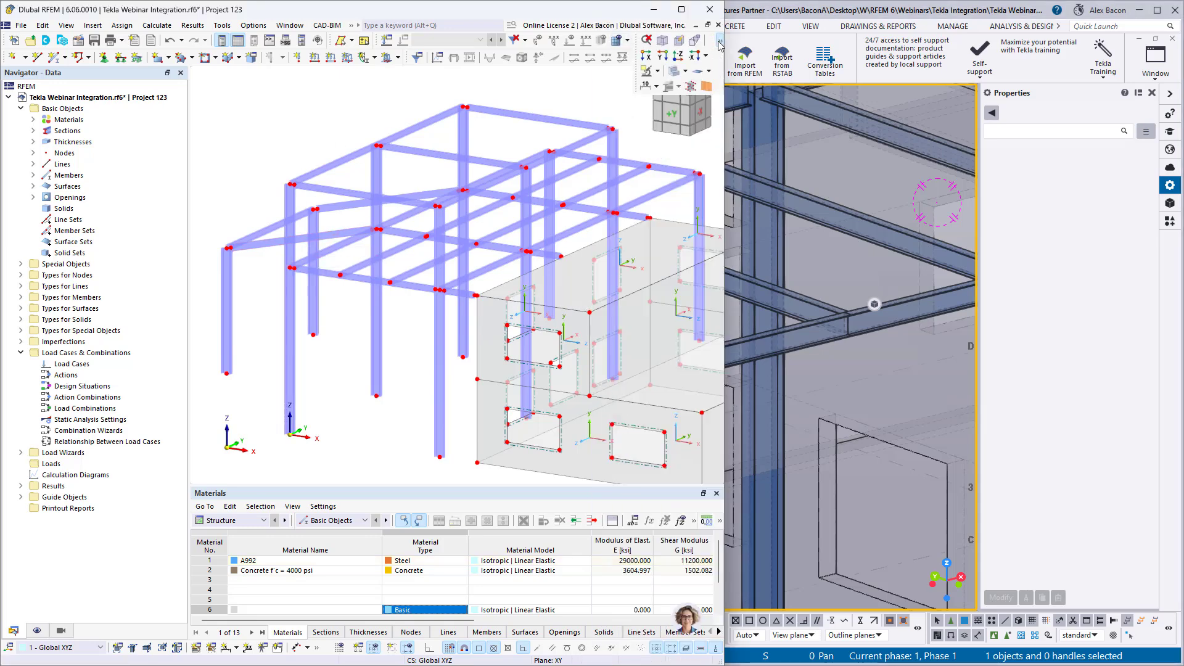
left_click(687, 72)
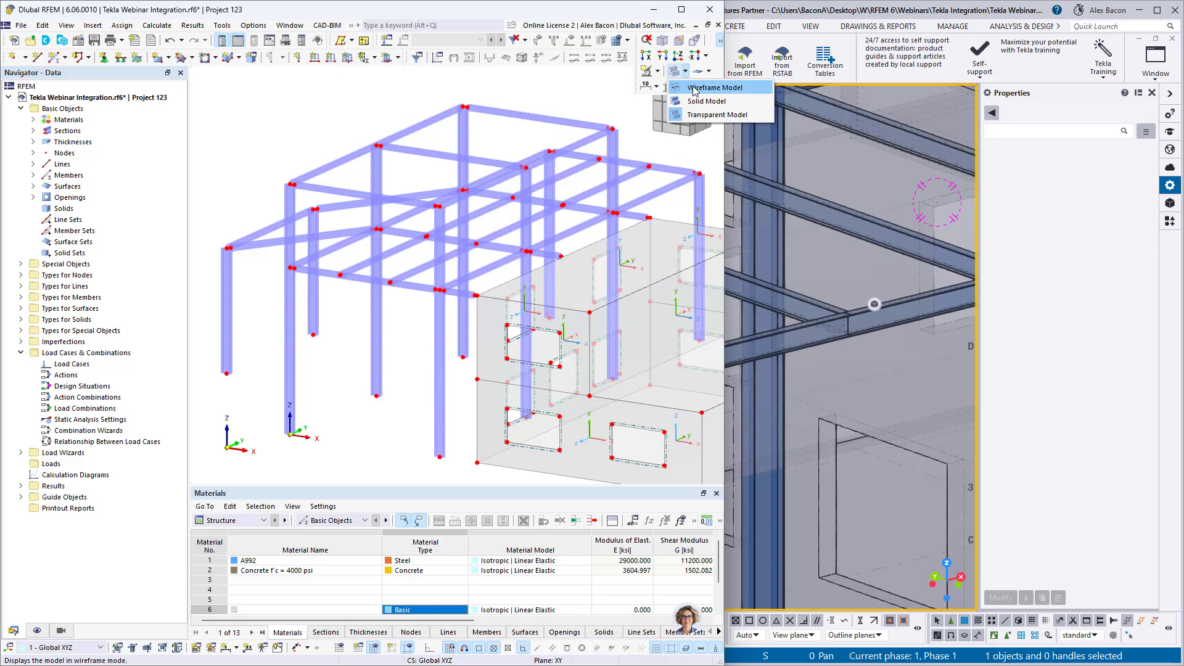
left_click(712, 87)
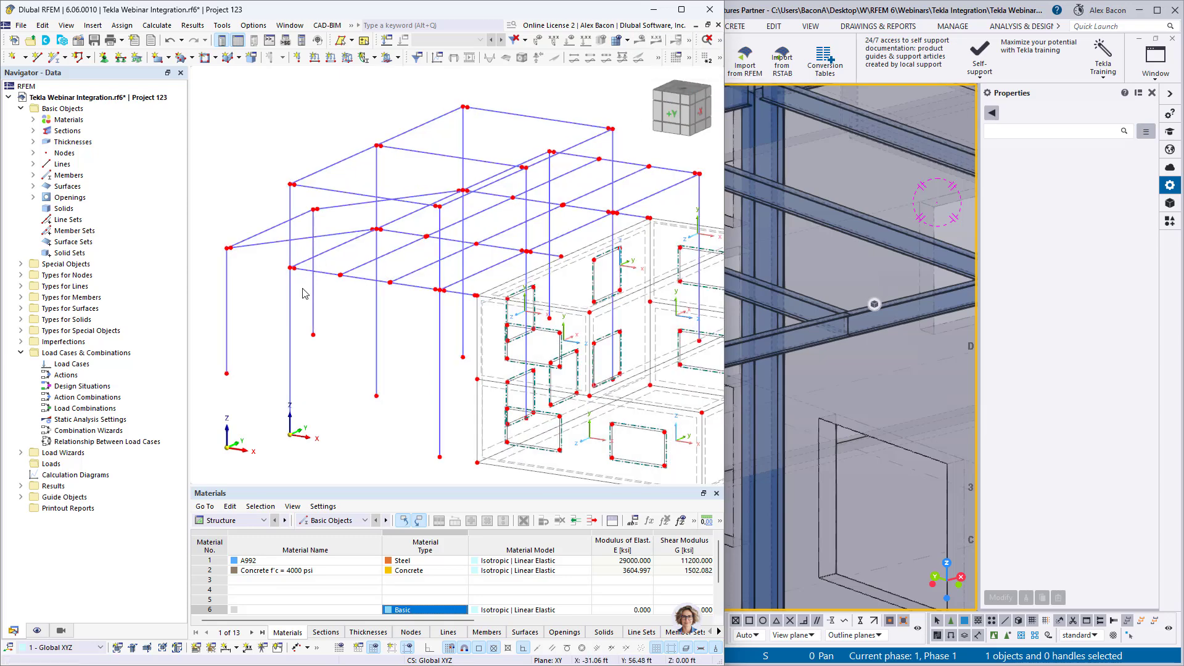
scroll(302, 288, "up", 3)
scroll(297, 278, "up", 2)
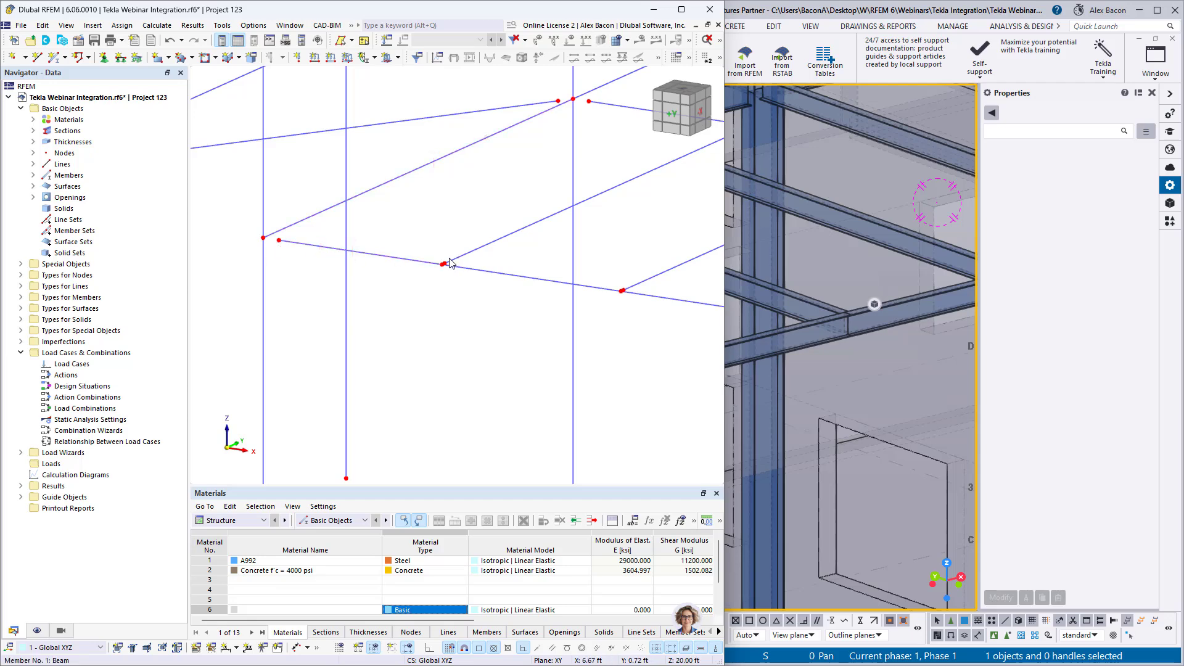
scroll(450, 263, "down", 5)
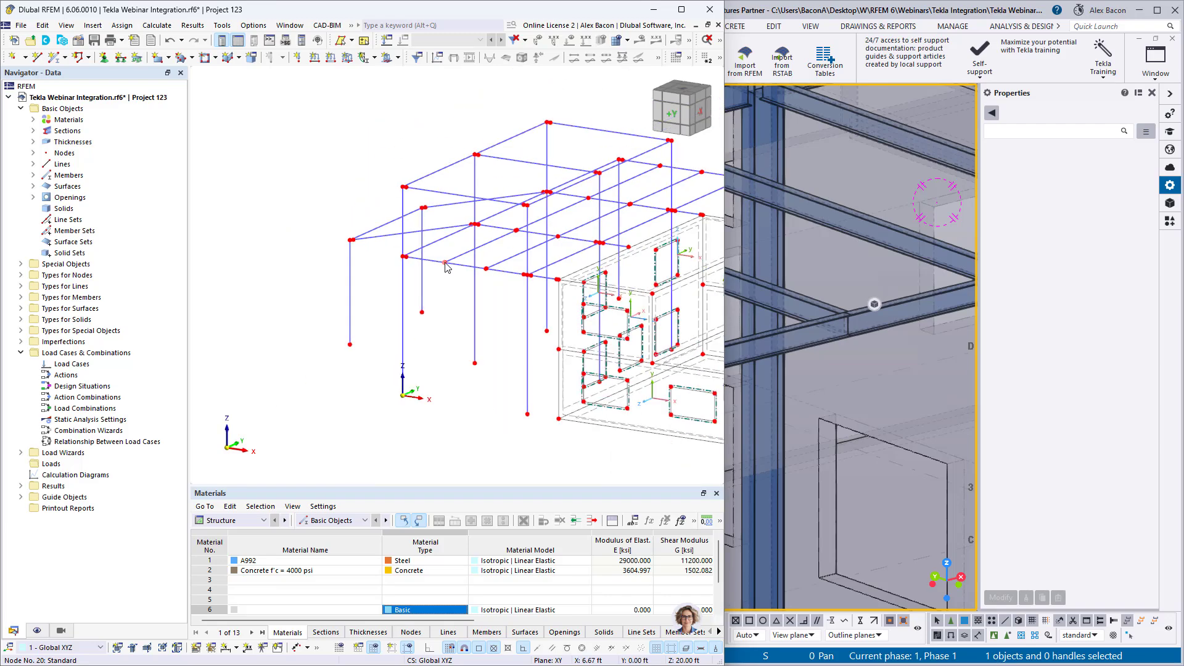
Maximize Tekla Structures and start creating a new analysis model in Analysis & Design Models.
left_click_drag(840, 6, 503, 0)
scroll(505, 235, "down", 10)
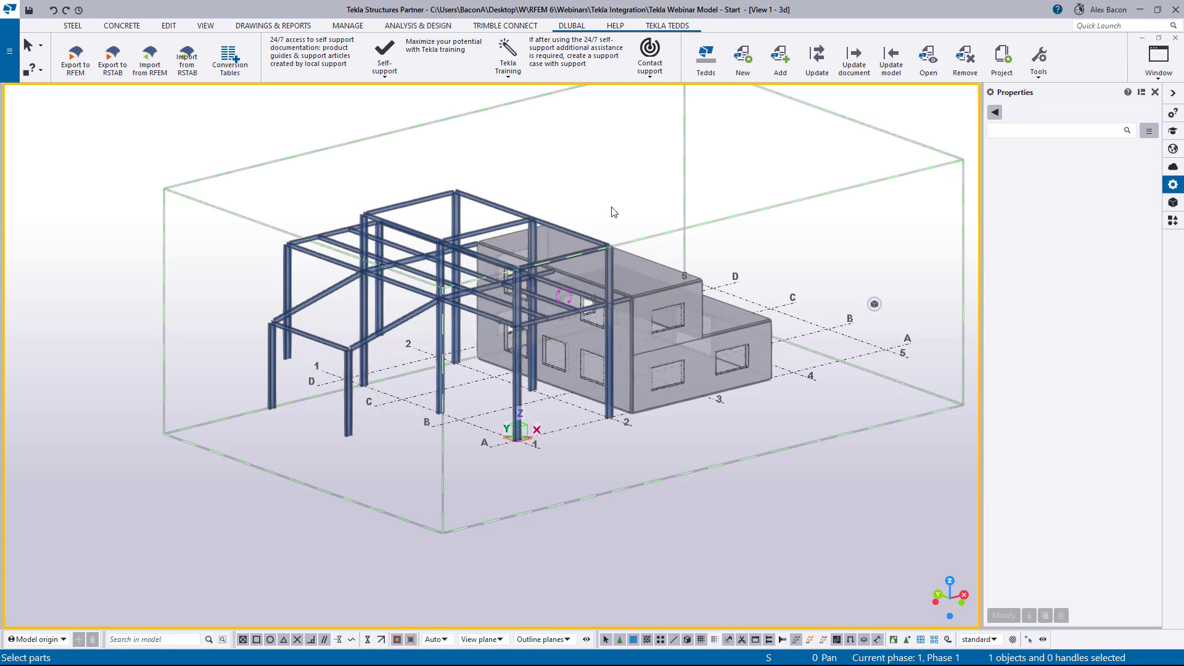
left_click(401, 26)
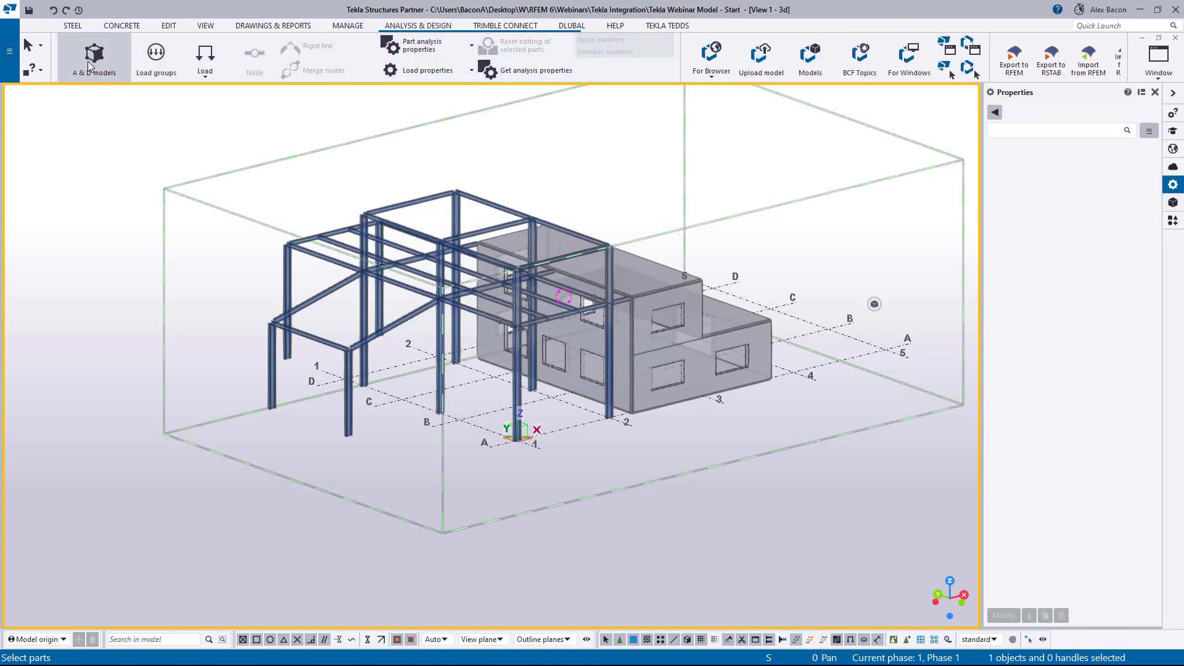
left_click(90, 66)
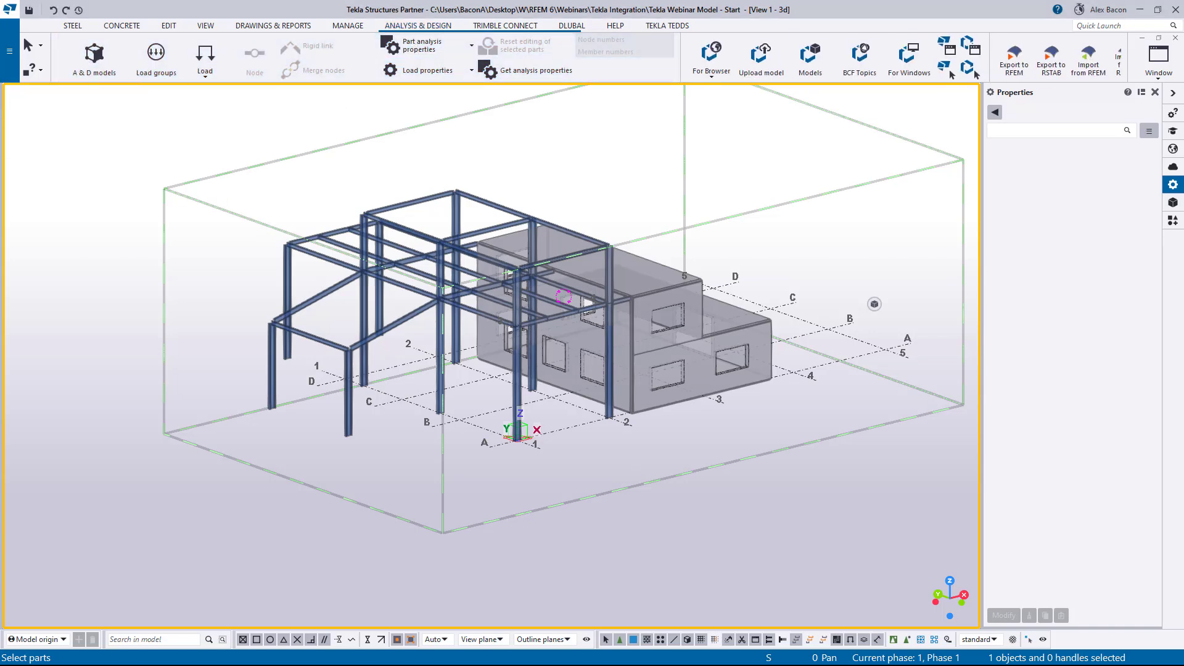
left_click_drag(256, 186, 675, 162)
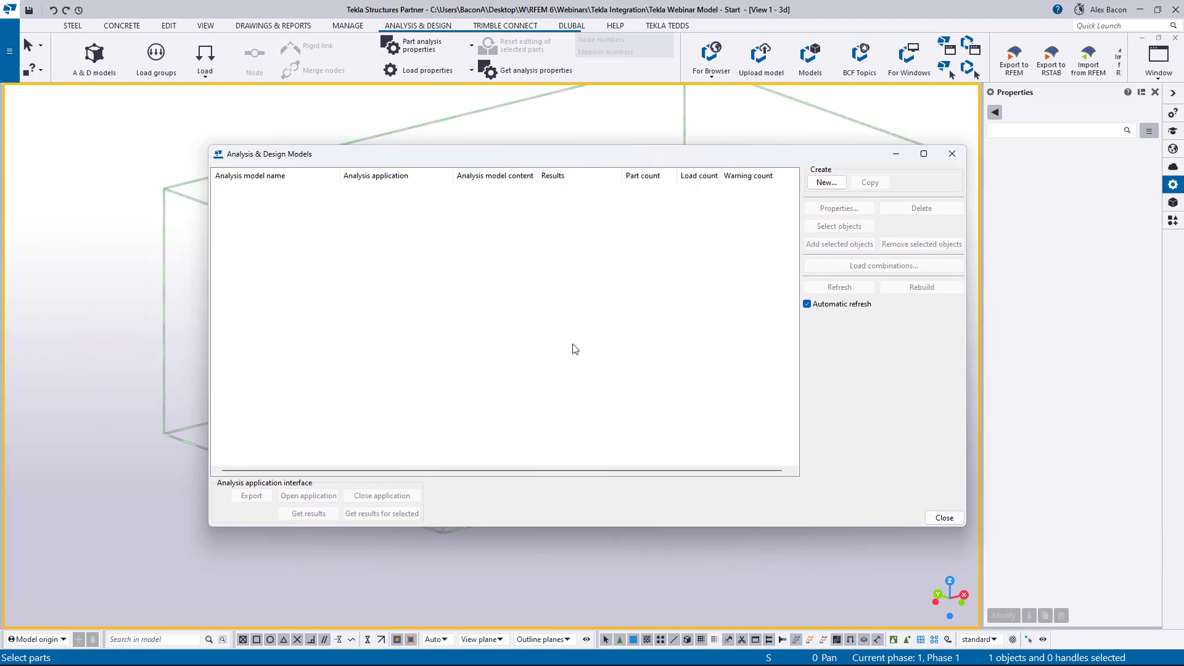
left_click(825, 183)
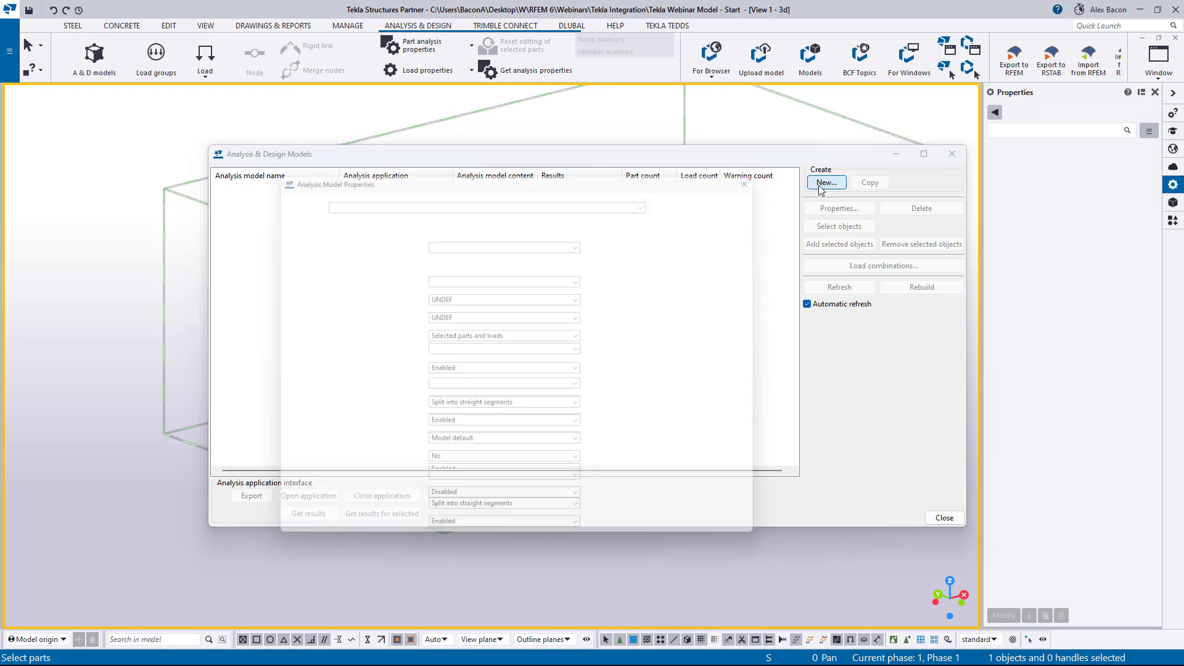
left_click_drag(686, 155, 686, 156)
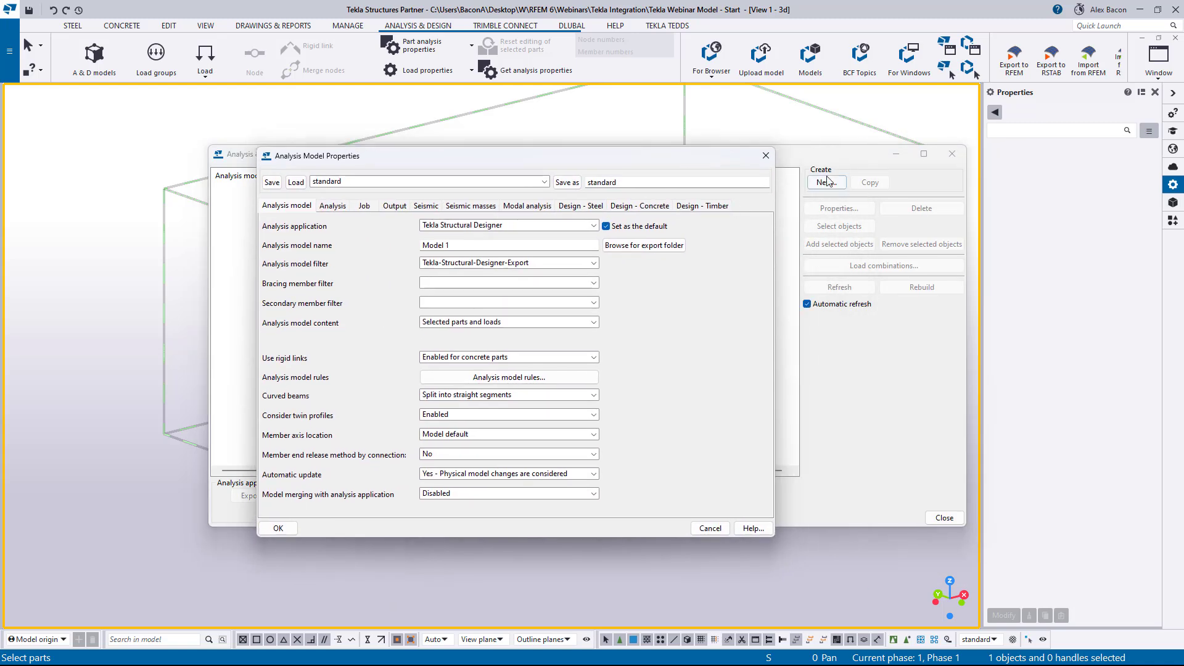
Set the analysis application to the blank option and name the analysis model Steel.
left_click(509, 227)
left_click(510, 227)
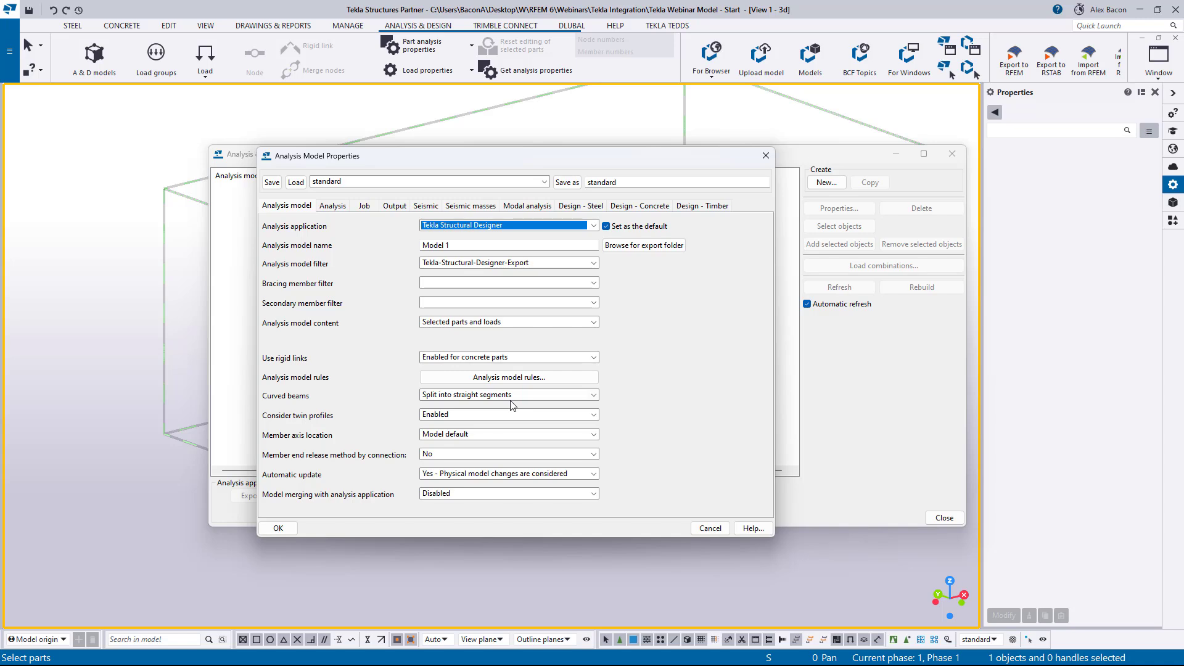
left_click(498, 221)
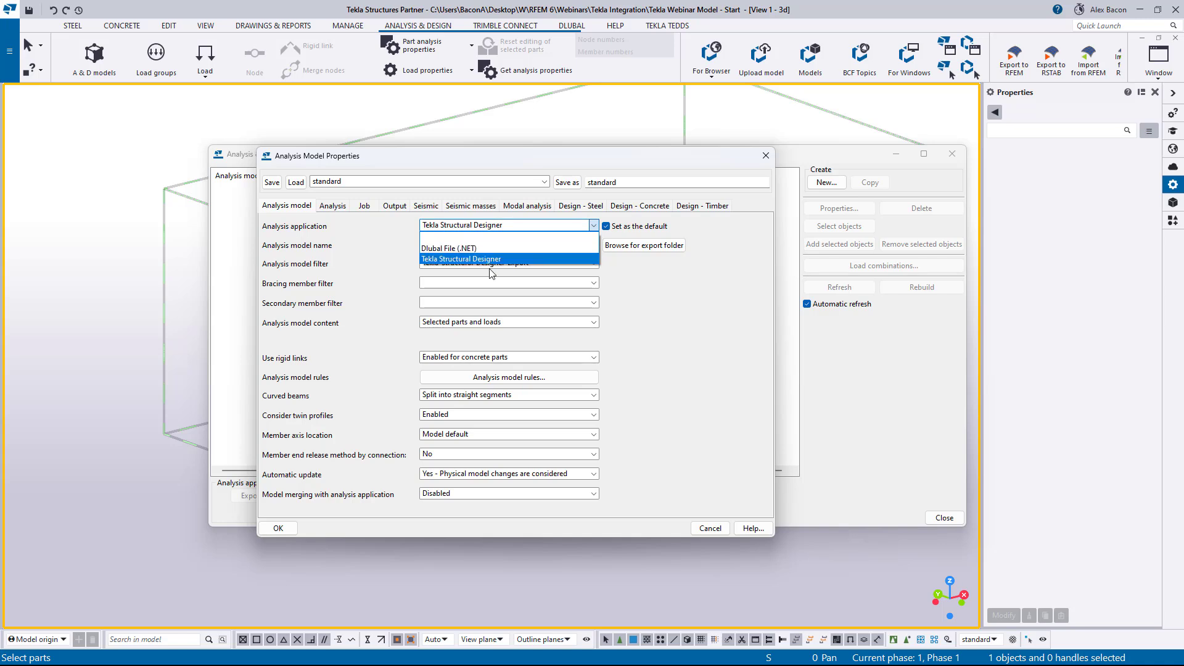
left_click(476, 237)
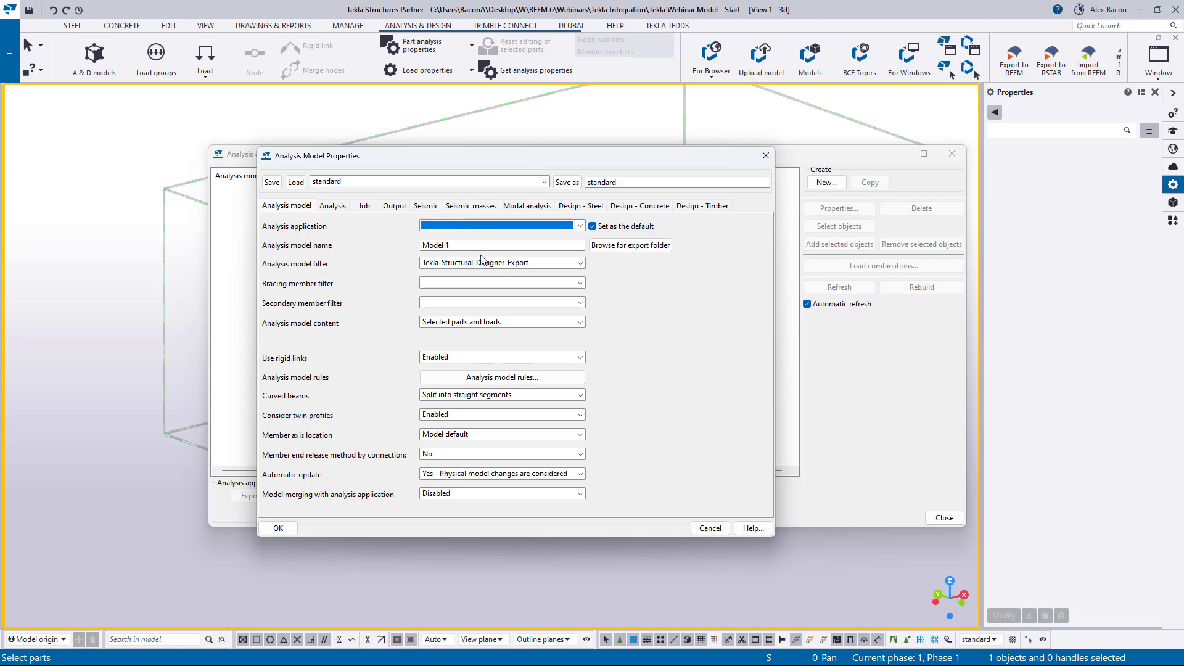
left_click_drag(456, 246, 406, 232)
key("BackSpace")
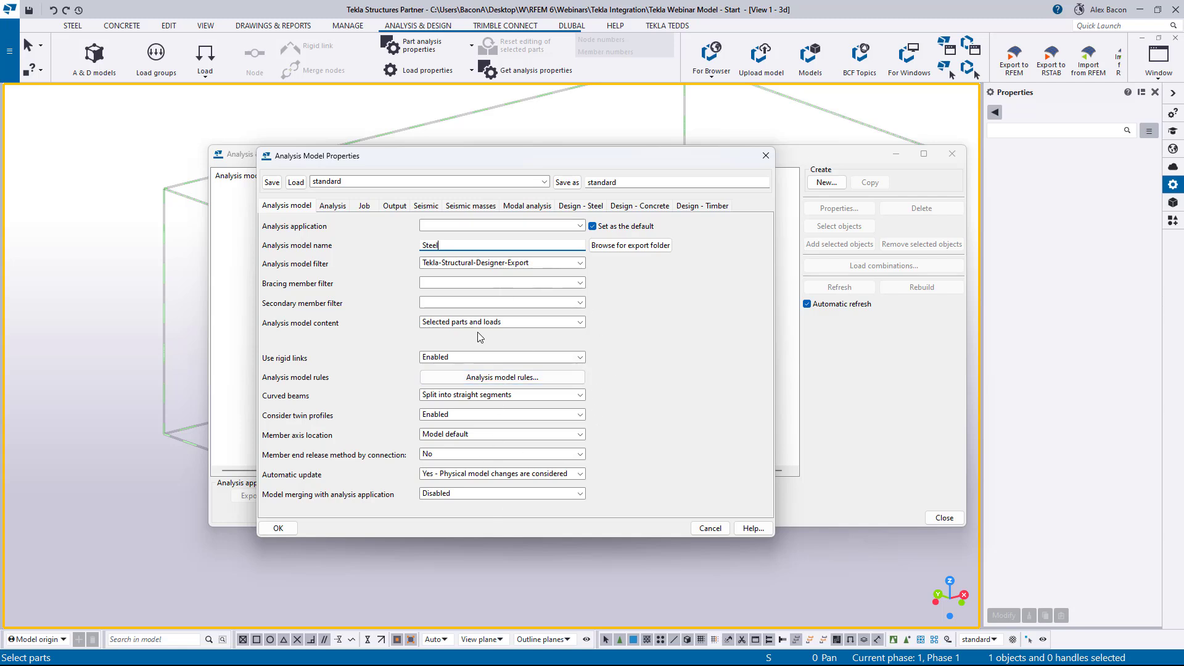
Load the Tekla Integration Webinar settings into the analysis model properties and create the Steel analysis model.
left_click_drag(614, 184, 587, 187)
left_click(543, 181)
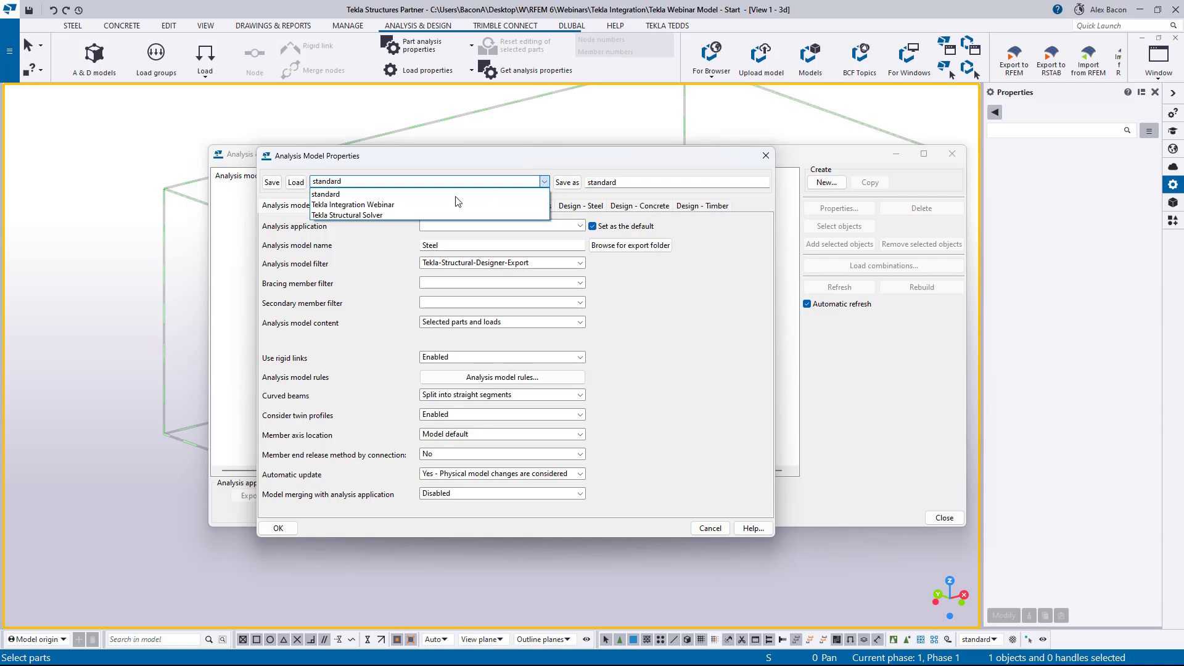
left_click(361, 204)
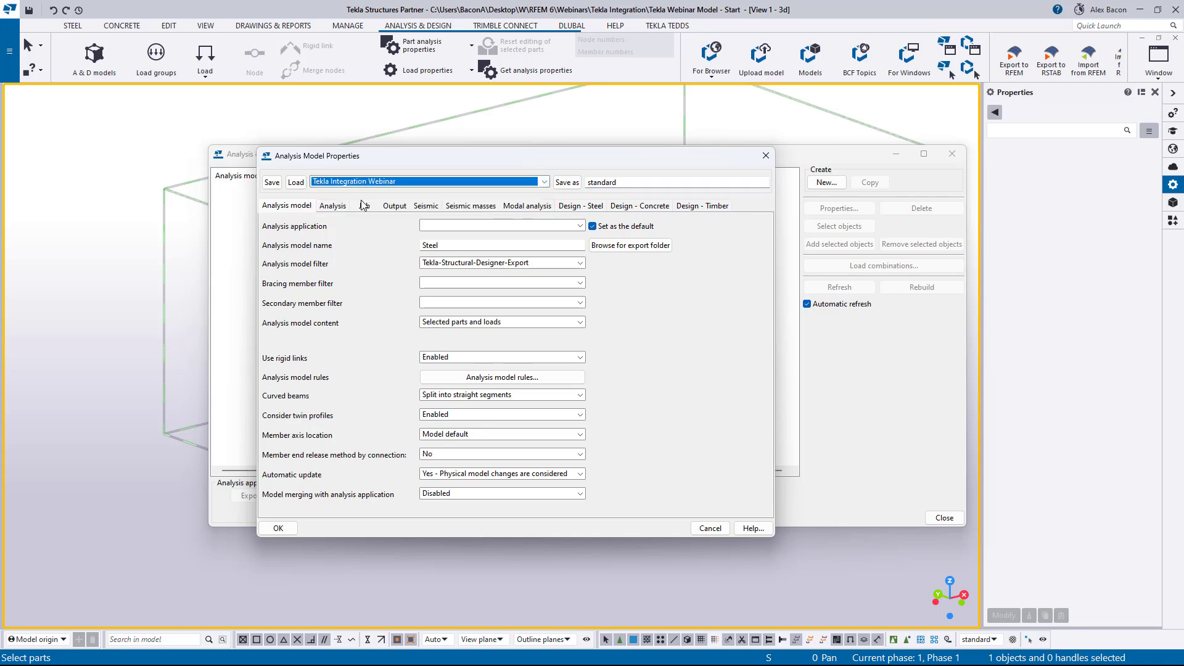
left_click(296, 182)
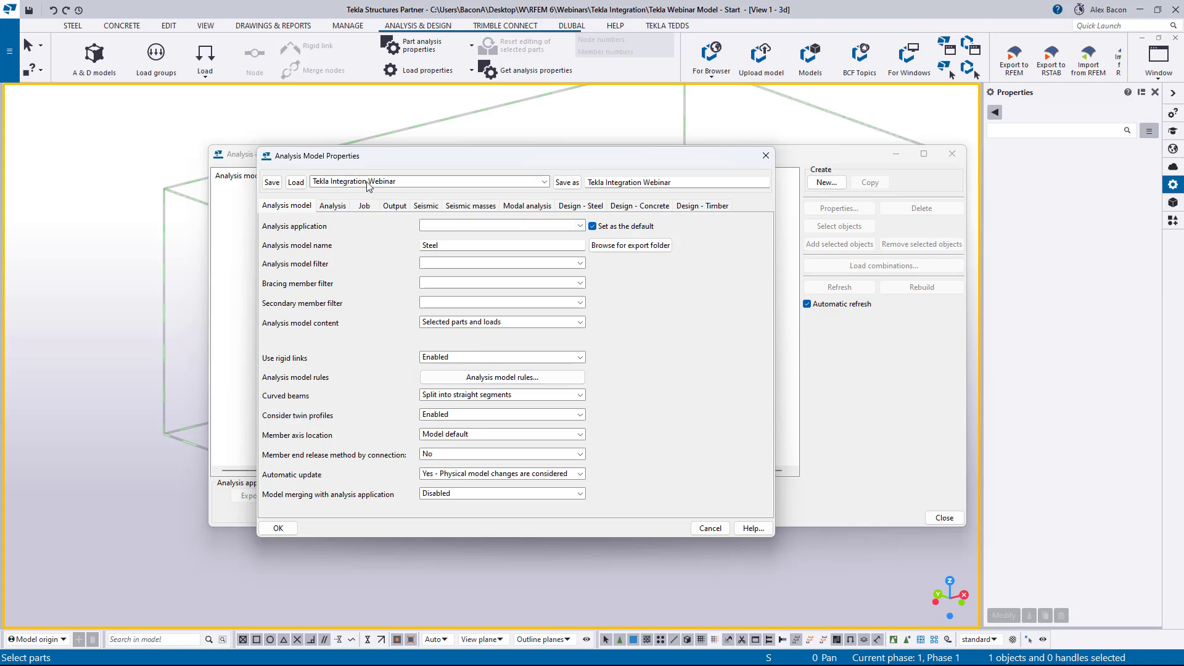
left_click(278, 528)
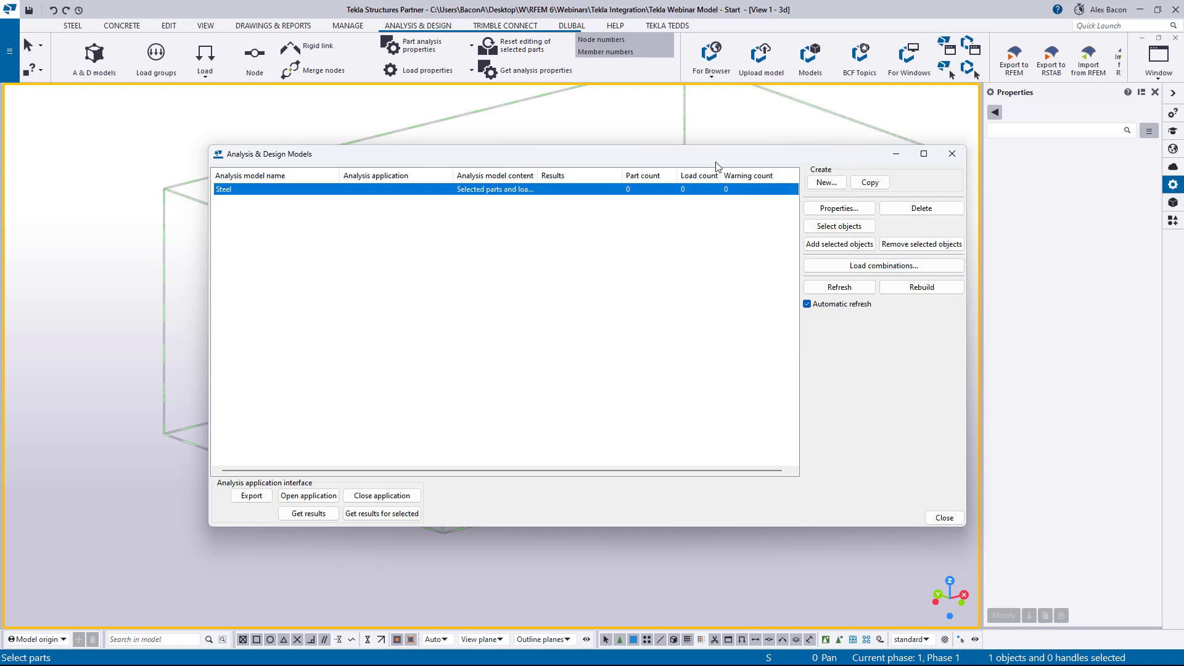
Select all columns and beams of the steel frame in plan view and return to the 3D view.
left_click_drag(527, 159, 0, 163)
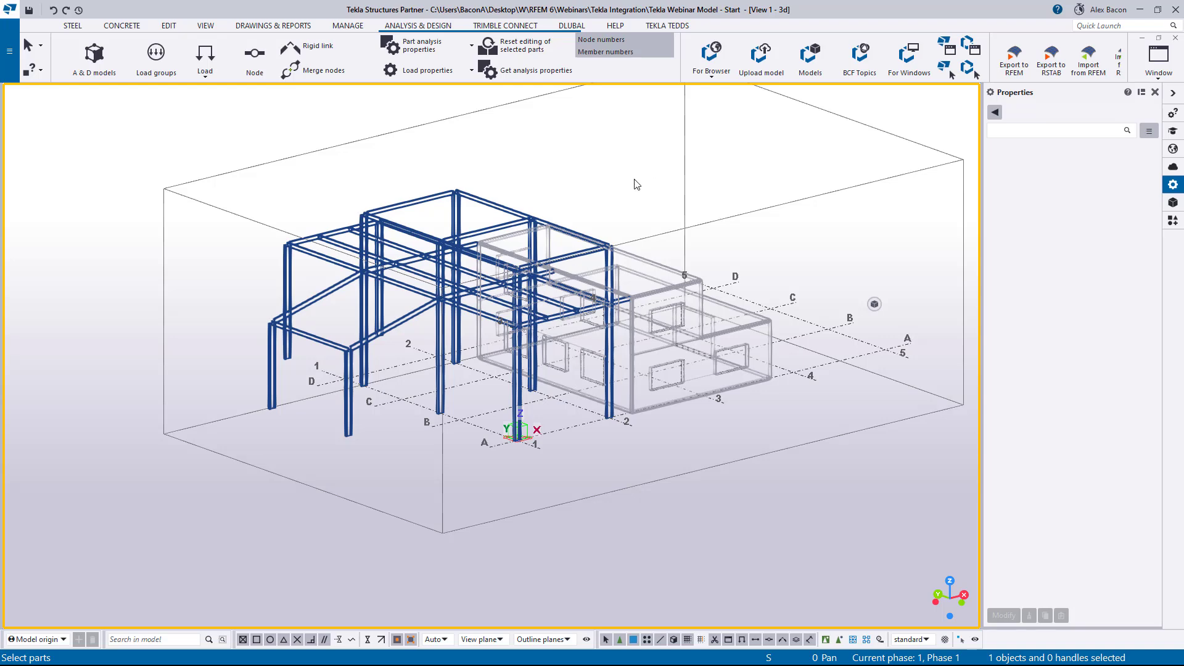
key("ctrl+p")
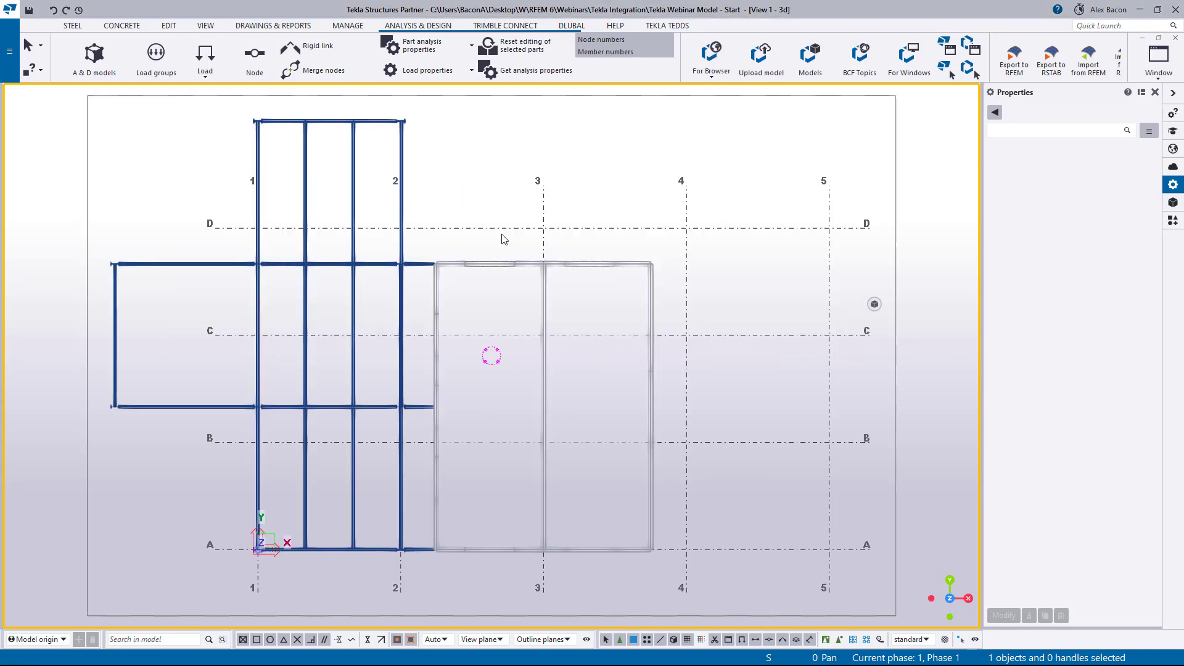
scroll(370, 293, "down", 1)
middle_click_drag(367, 295, 484, 291)
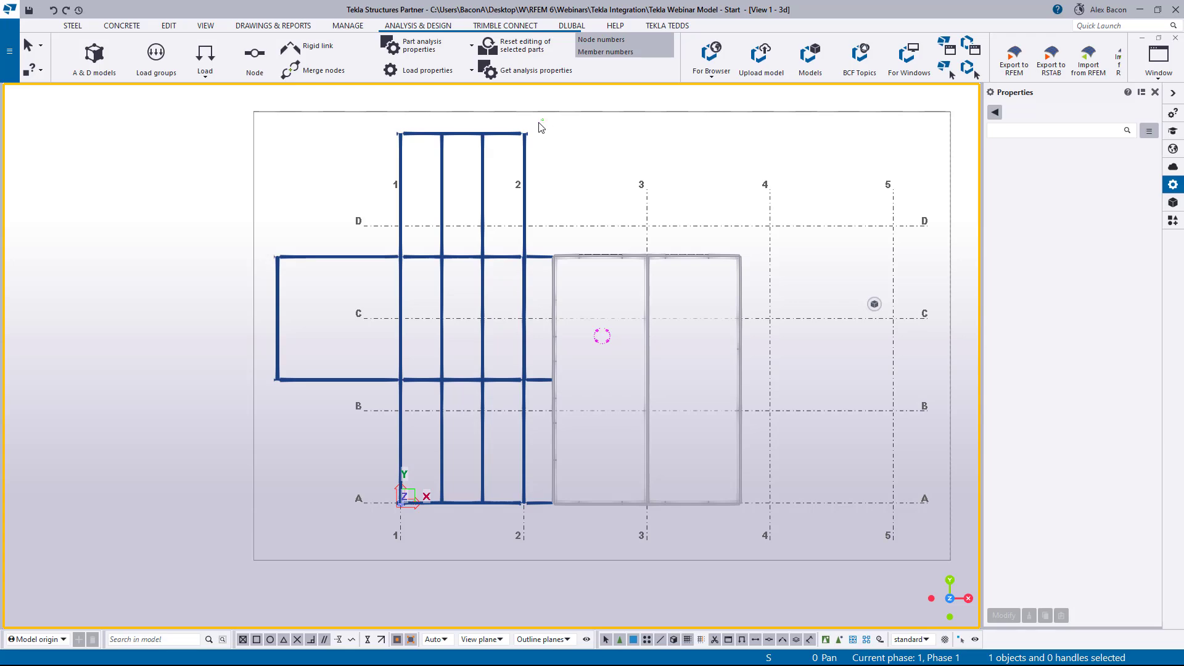
left_click_drag(542, 120, 267, 534)
key("ctrl+p")
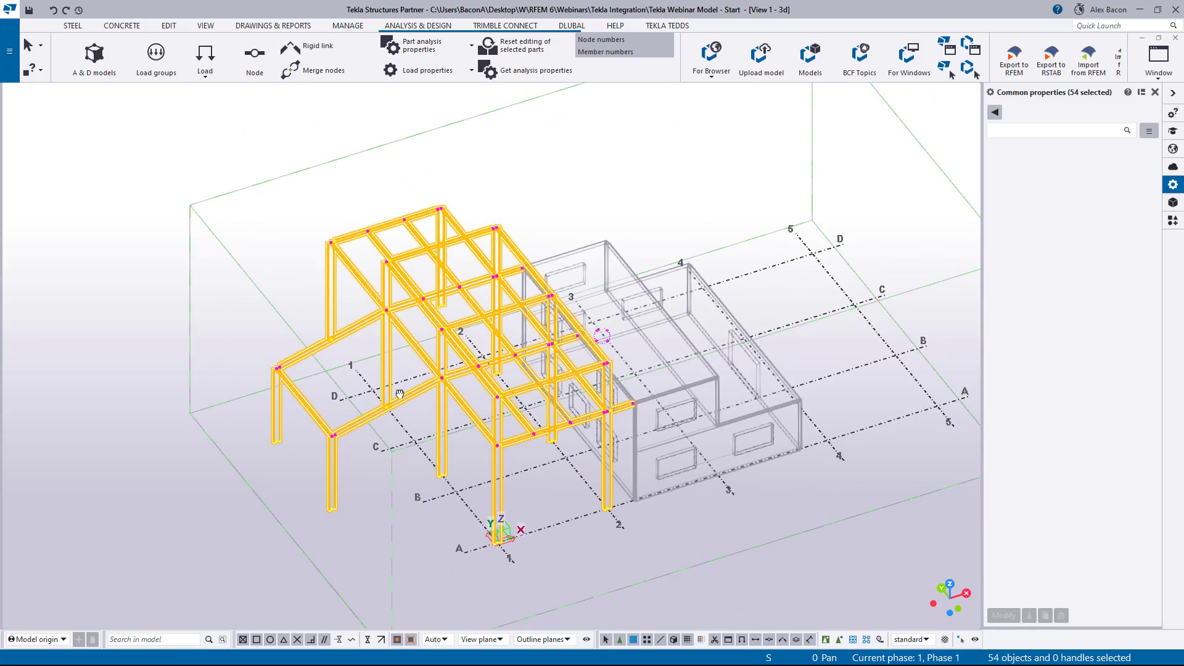
Examine the selected steel frame, checking the member end handles at the beam and column joints.
middle_click_drag(400, 393, 388, 365, "ctrl")
scroll(402, 437, "up", 1)
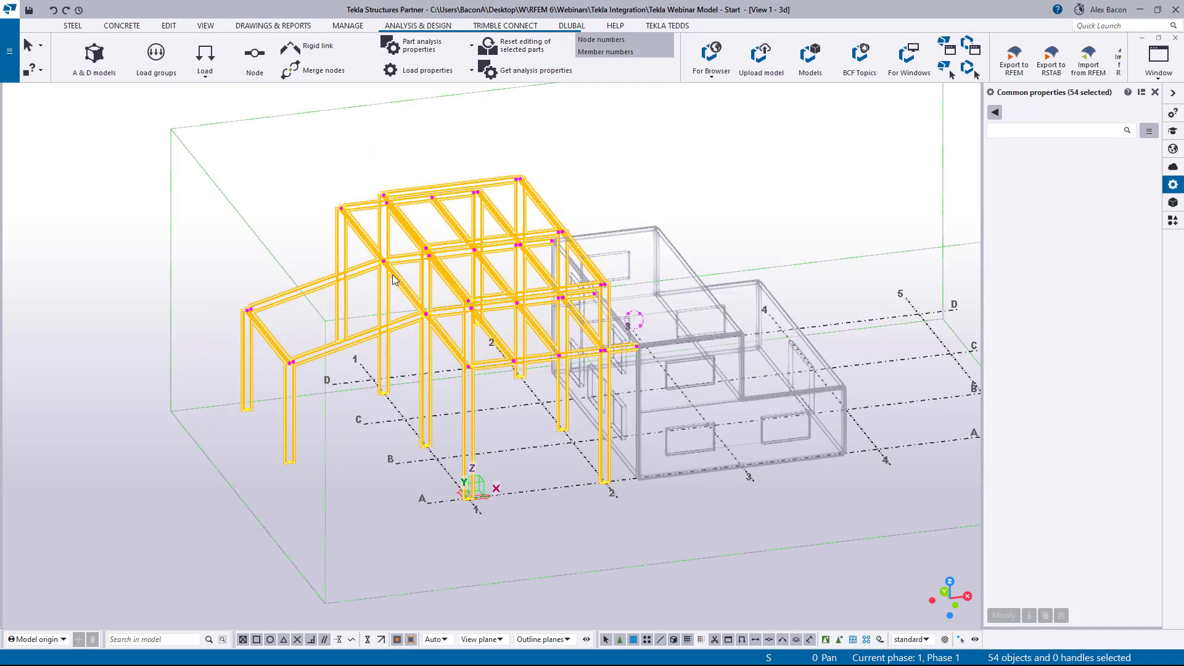
scroll(387, 270, "up", 3)
scroll(359, 228, "up", 2)
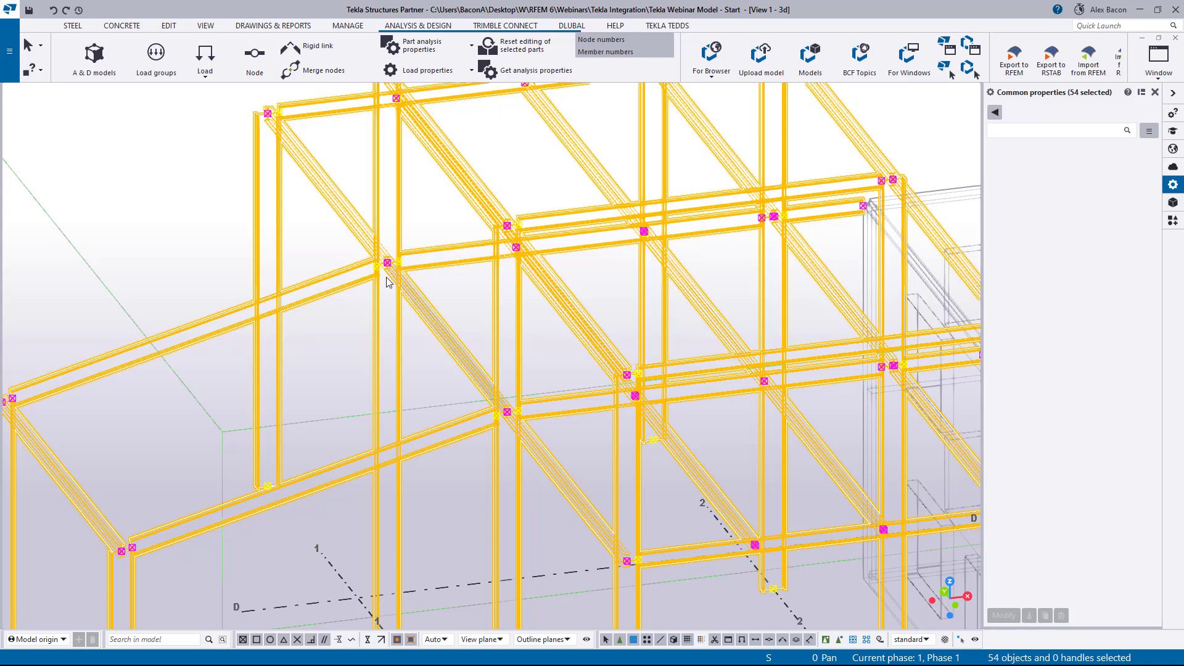
scroll(394, 269, "down", 3)
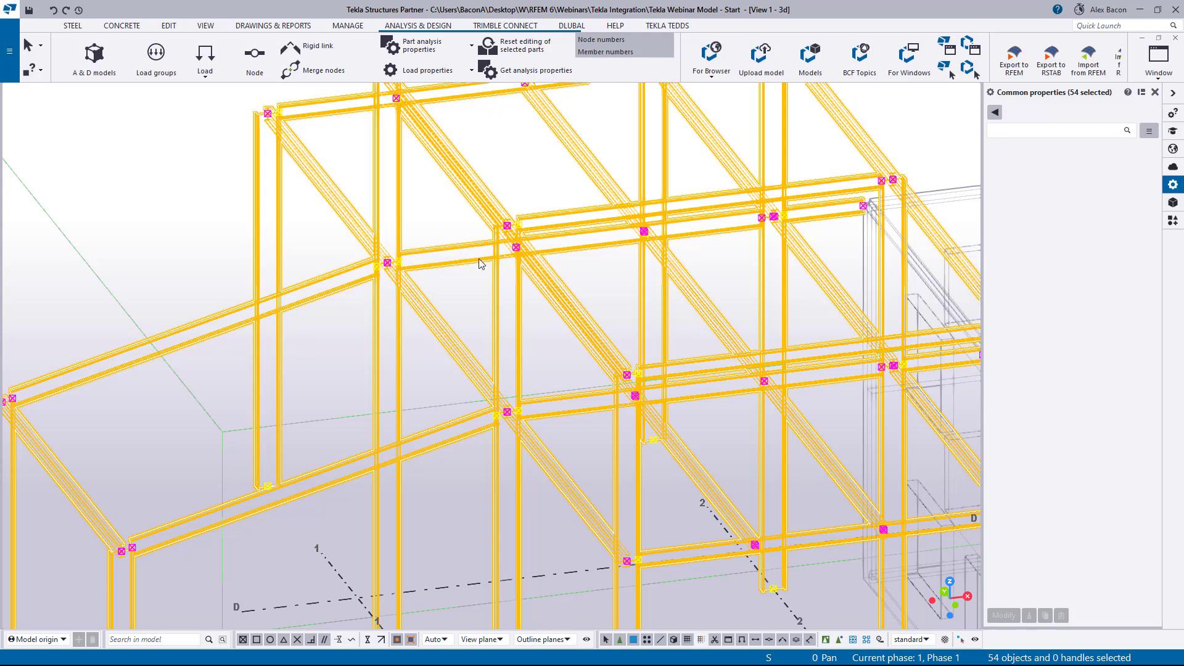
scroll(565, 299, "down", 2)
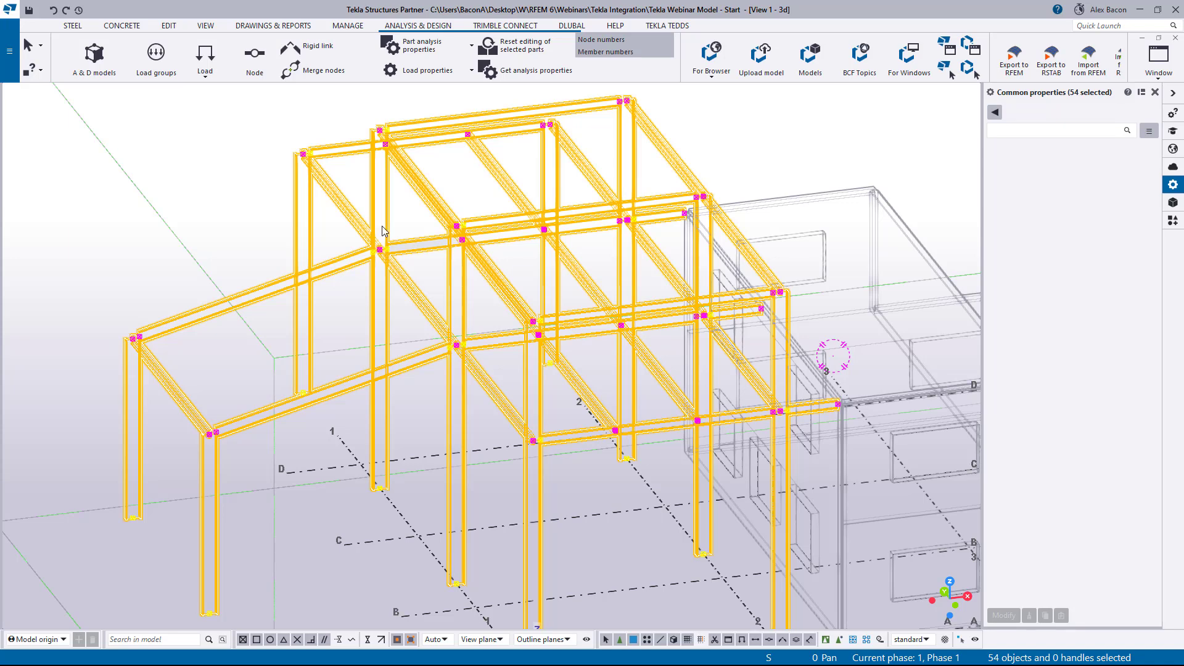
scroll(461, 349, "up", 2)
scroll(613, 257, "down", 2)
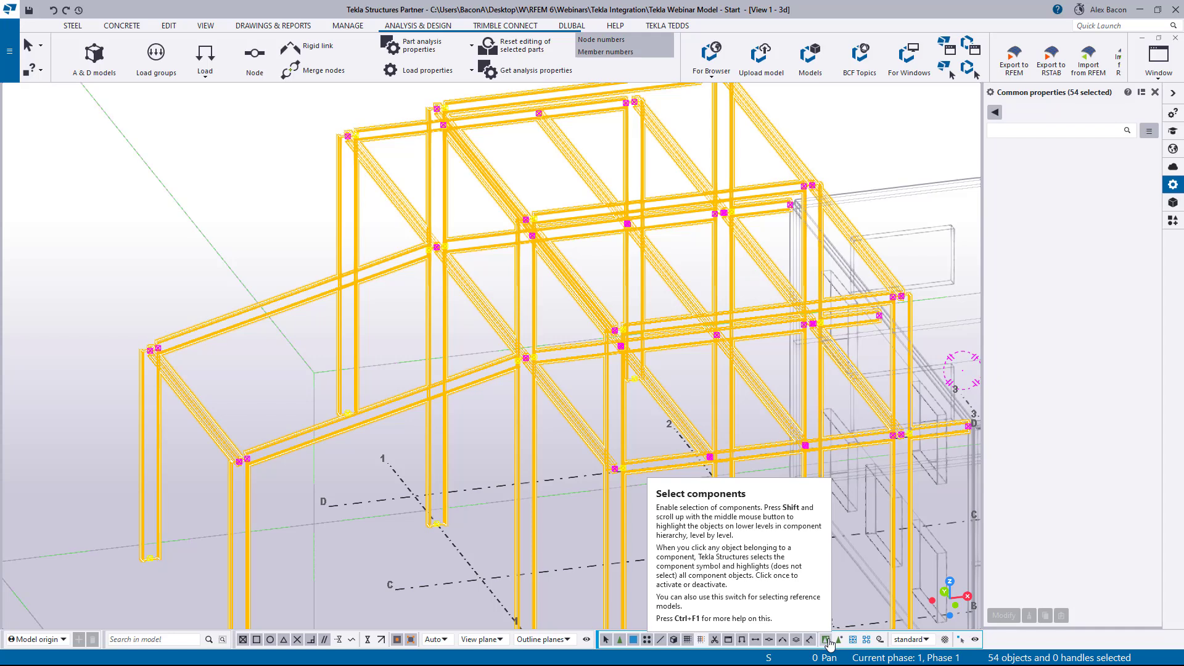
scroll(604, 368, "down", 5)
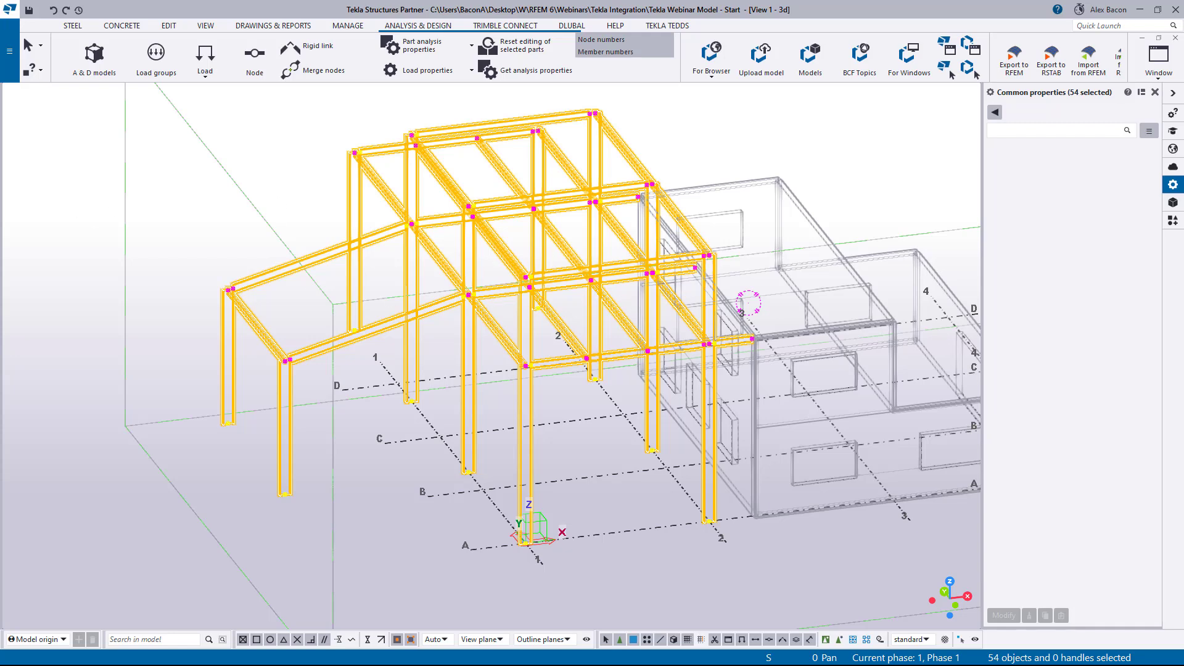
Add the selected steel frame parts to the Steel analysis model.
left_click_drag(0, 207, 608, 178)
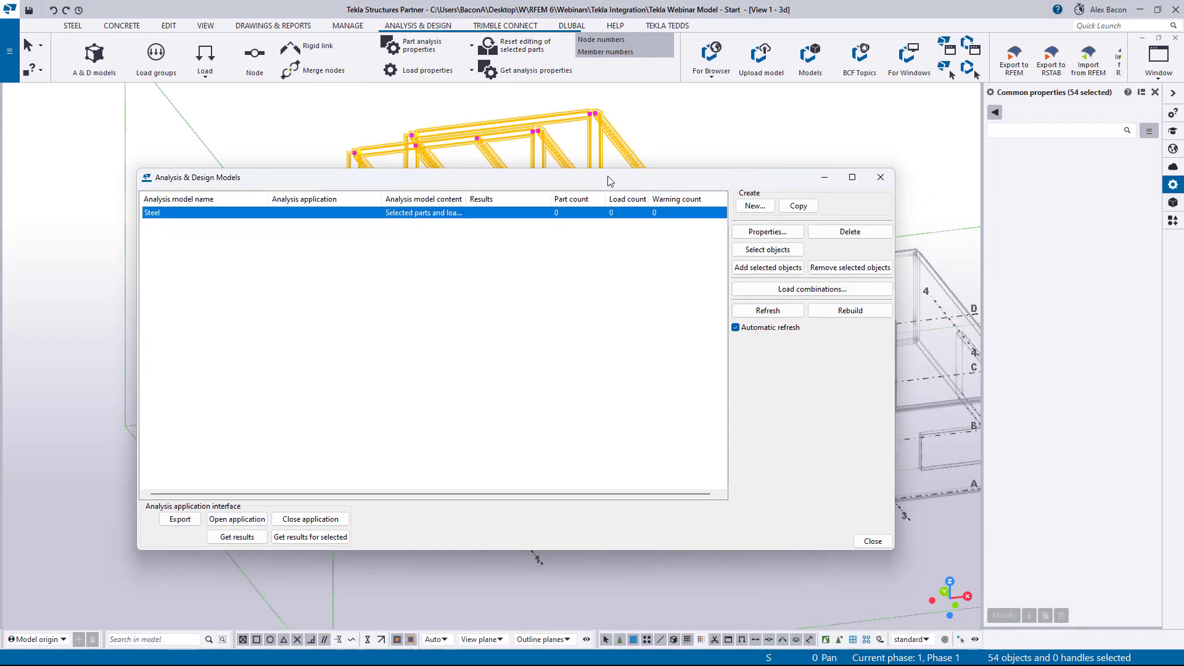
left_click(779, 269)
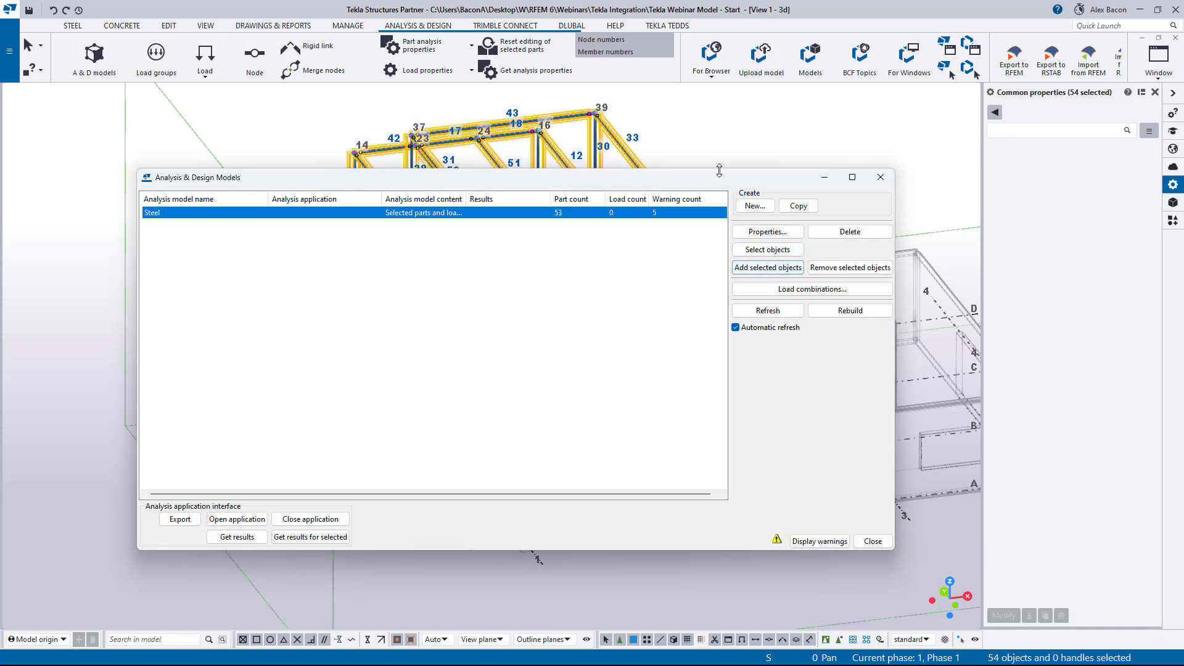
left_click_drag(737, 182, 0, 206)
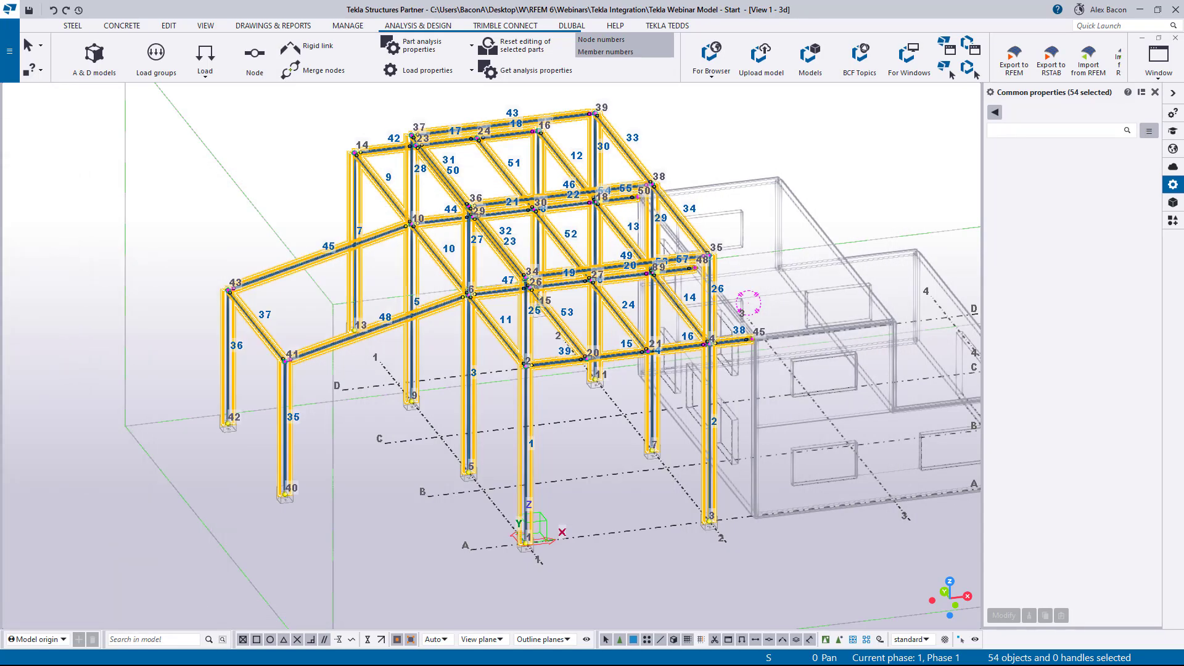
Examine the analysis members and their start and end nodes on the steel columns.
scroll(296, 379, "up", 3)
scroll(296, 379, "up", 2)
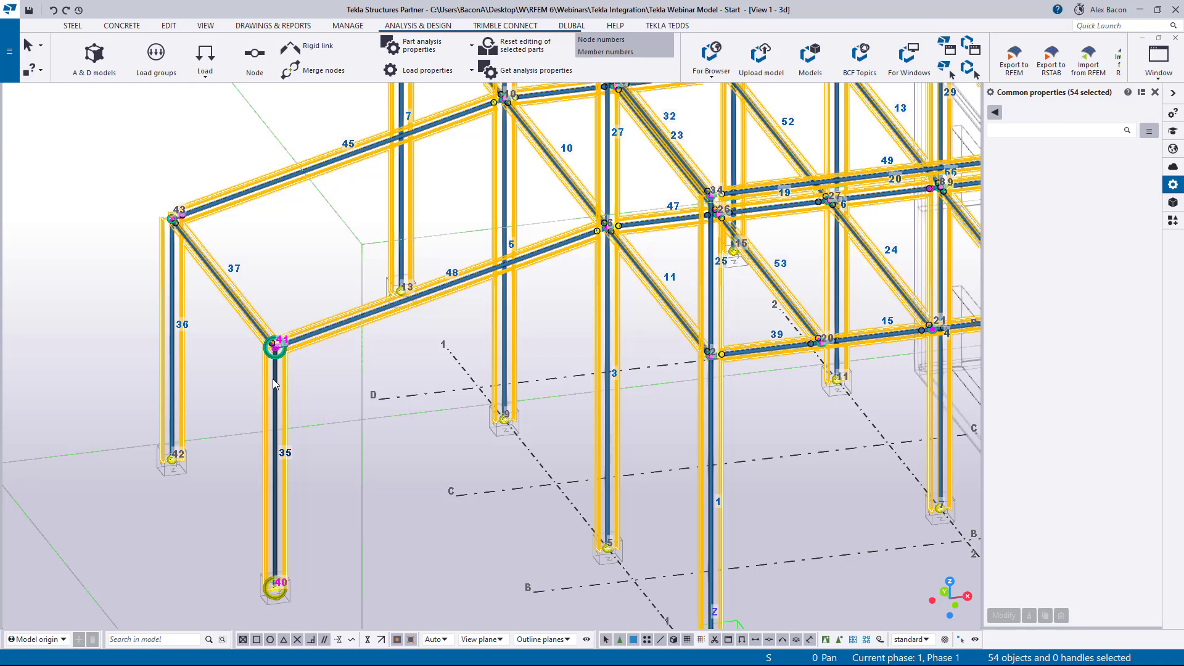
scroll(403, 363, "down", 3)
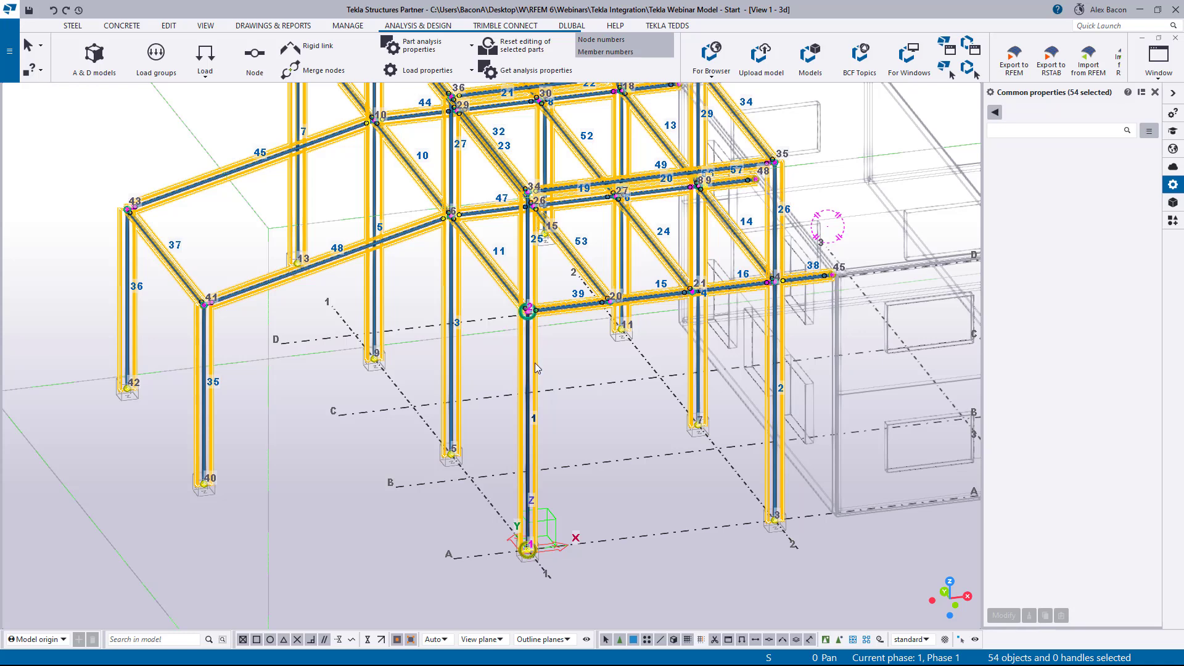
scroll(535, 365, "up", 4)
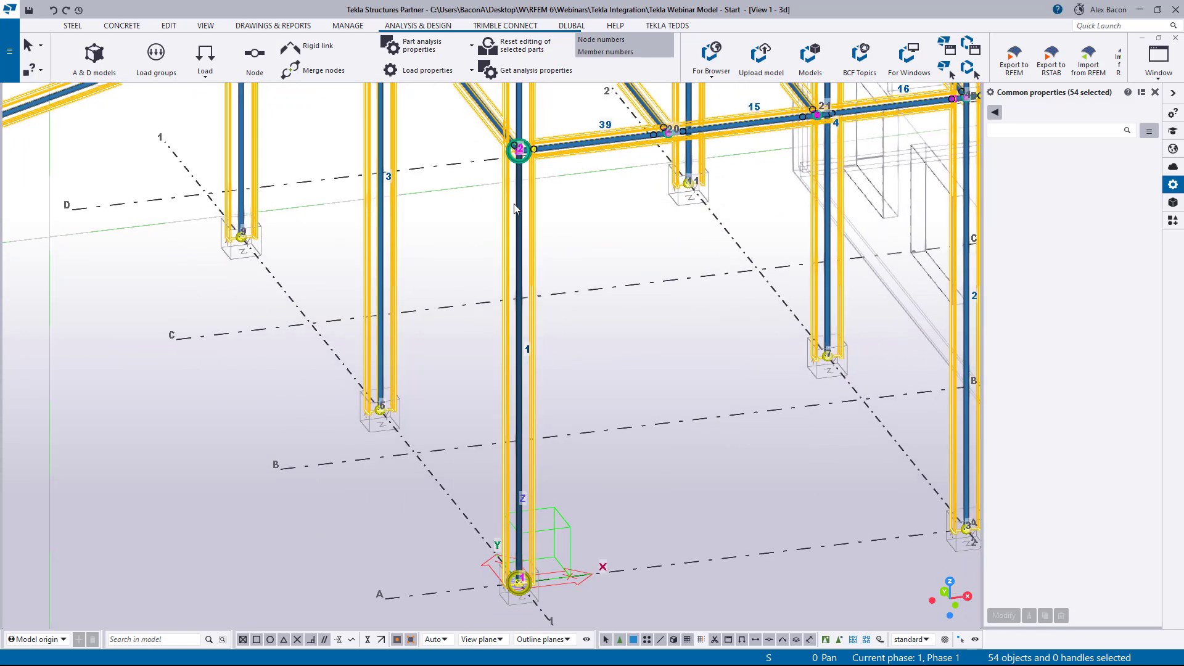
scroll(630, 232, "down", 1)
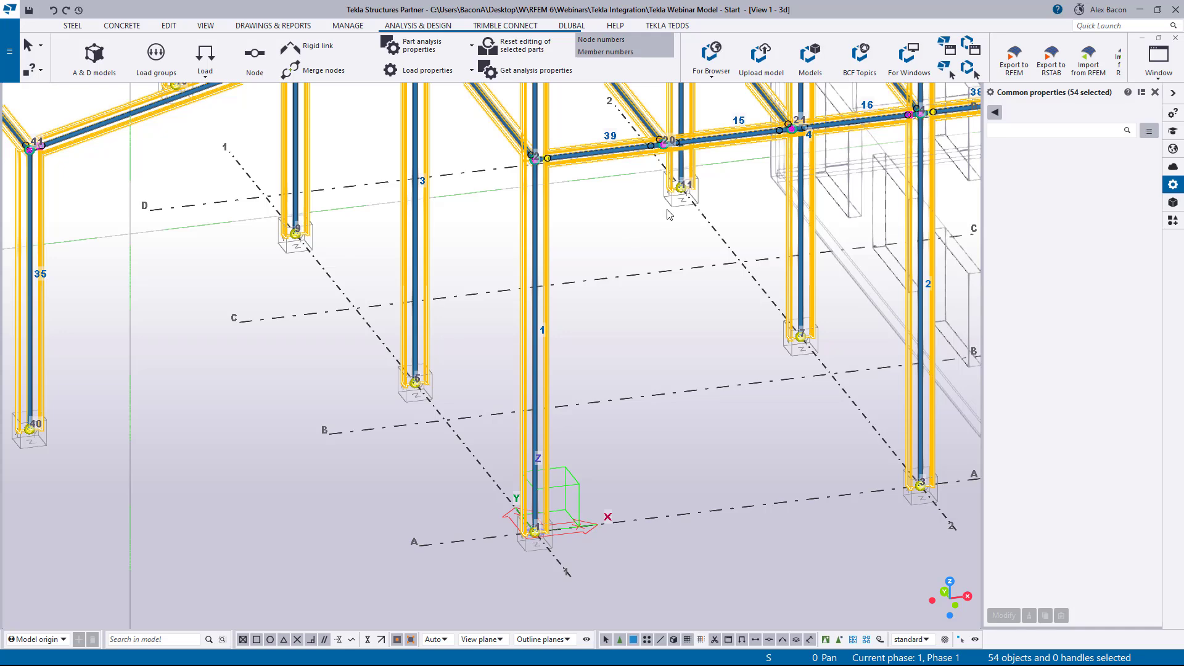
Review the start and end releases of analysis member 39, the beam between nodes 2 and 20, and close its properties.
middle_click_drag(669, 214, 542, 333)
double_click(491, 273)
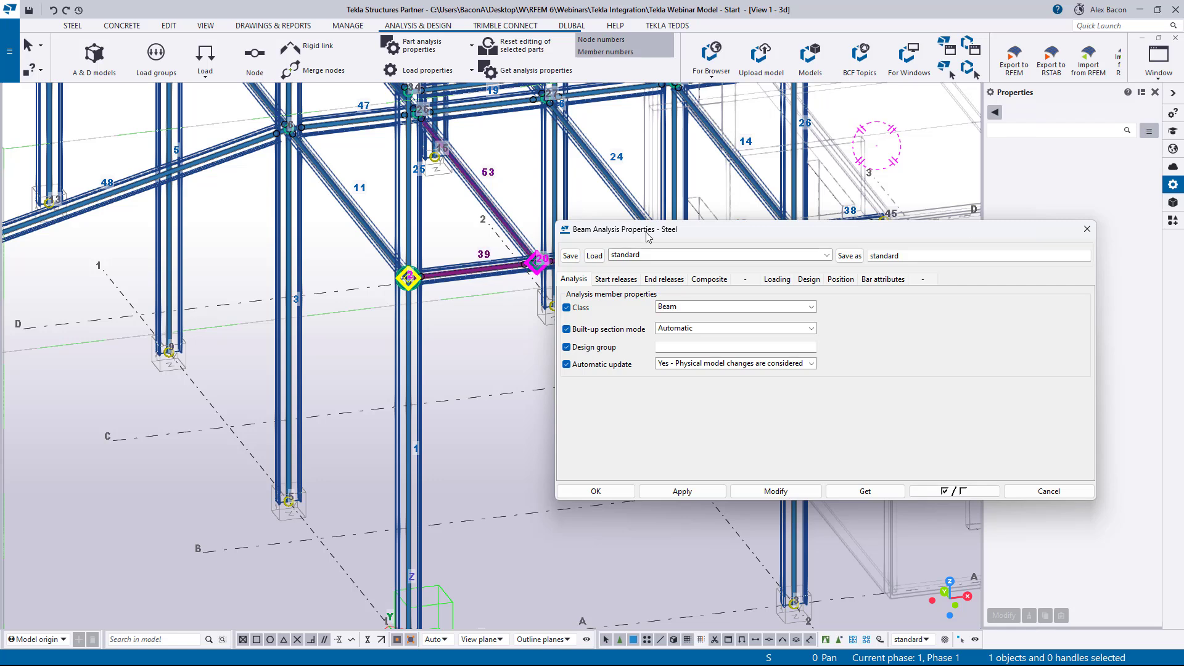
left_click_drag(723, 236, 639, 278)
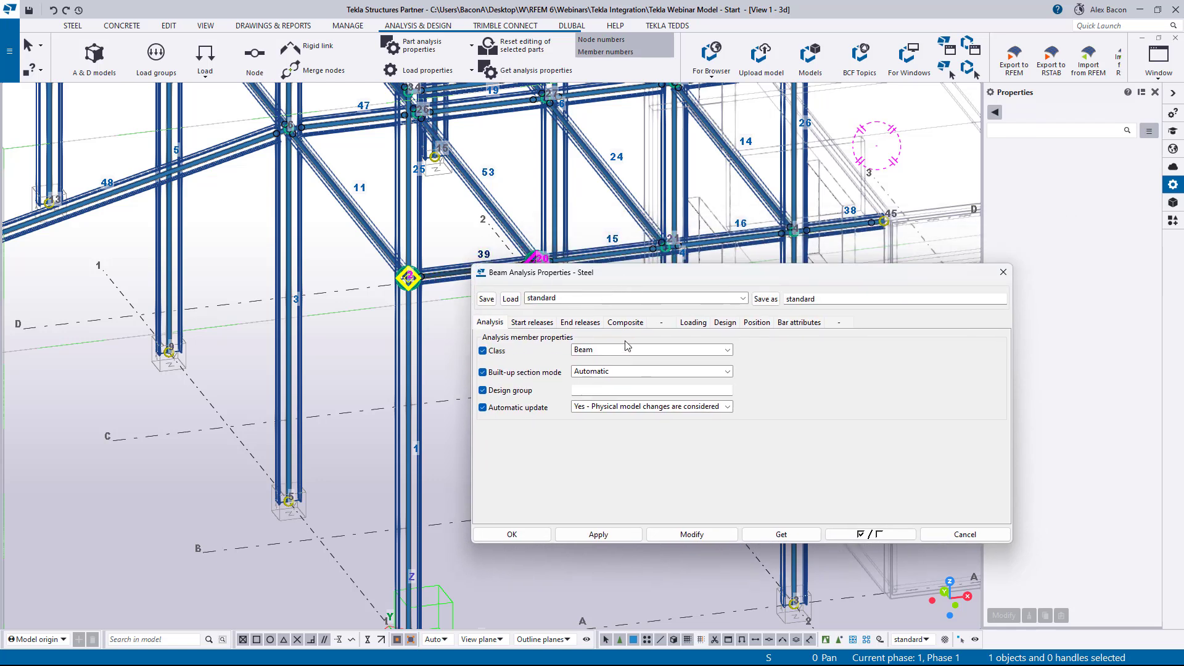
left_click(545, 326)
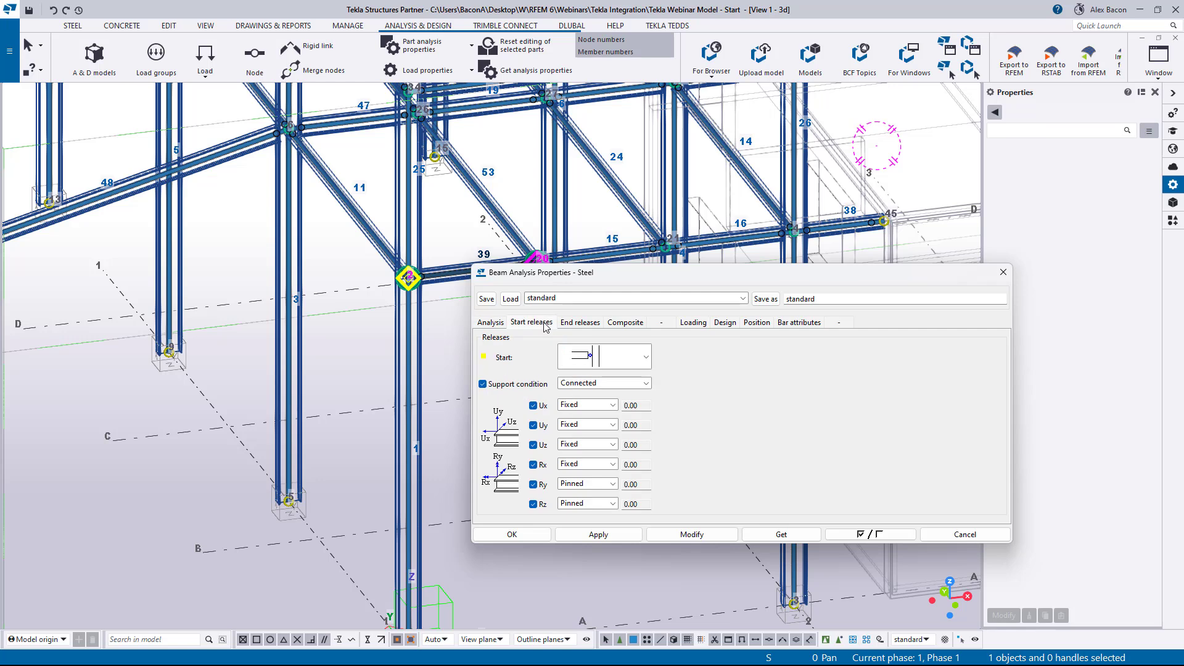
left_click(569, 326)
left_click(536, 323)
left_click(1003, 273)
scroll(554, 365, "down", 10)
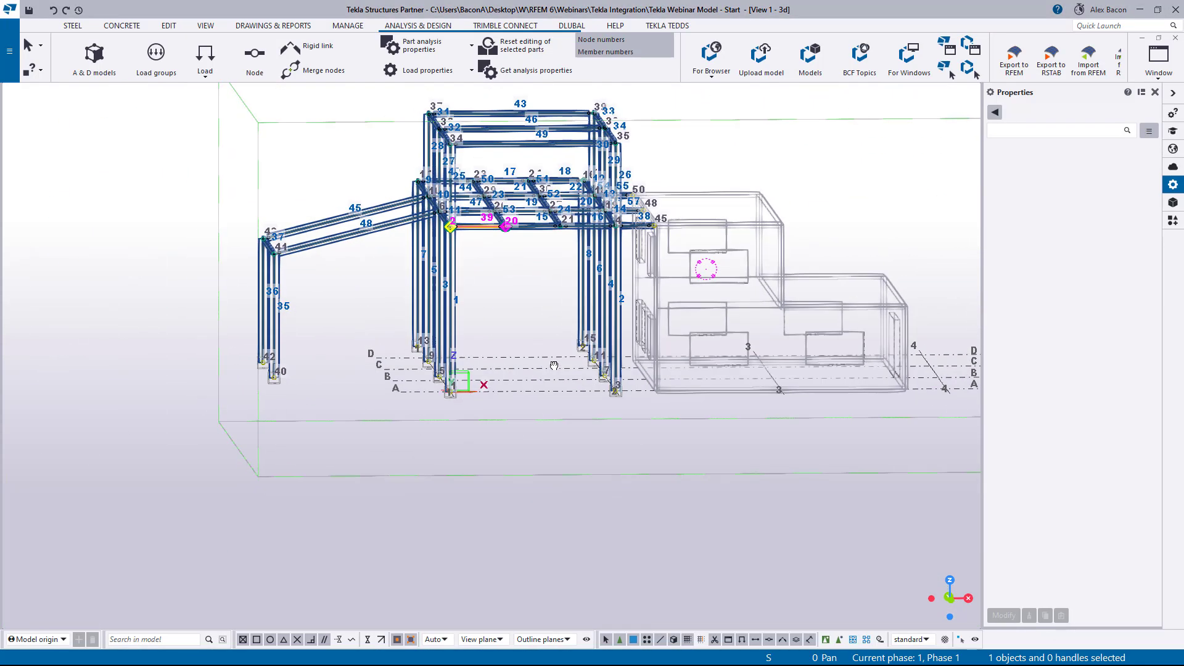
Select the whole steel frame with its analysis members and nodes in the front view.
key("ctrl+p")
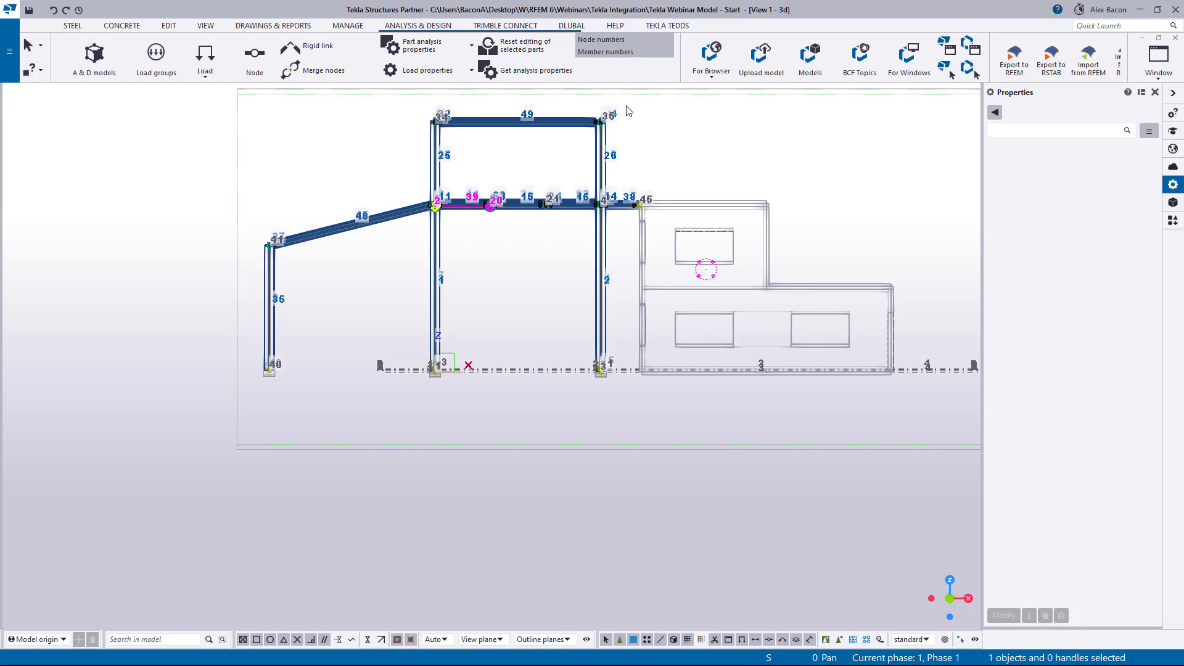
left_click_drag(623, 102, 247, 449)
key("ctrl+p")
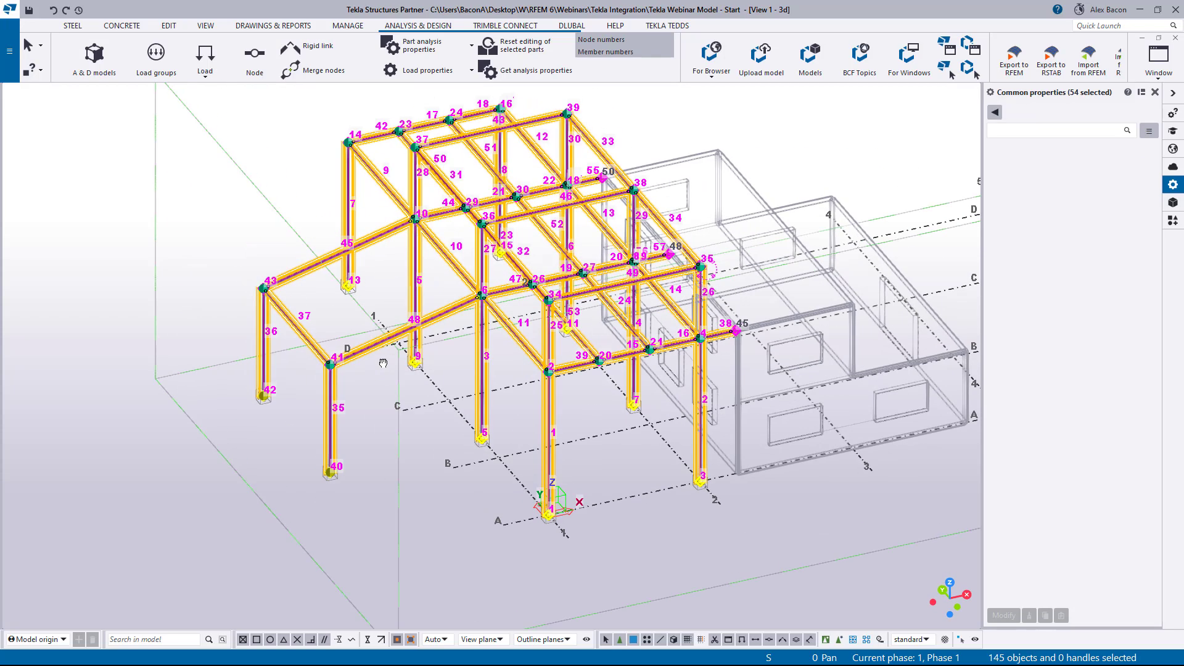
Open the analysis properties of beam member 39 and set its start release to the fully fixed, Connected condition.
double_click(579, 367)
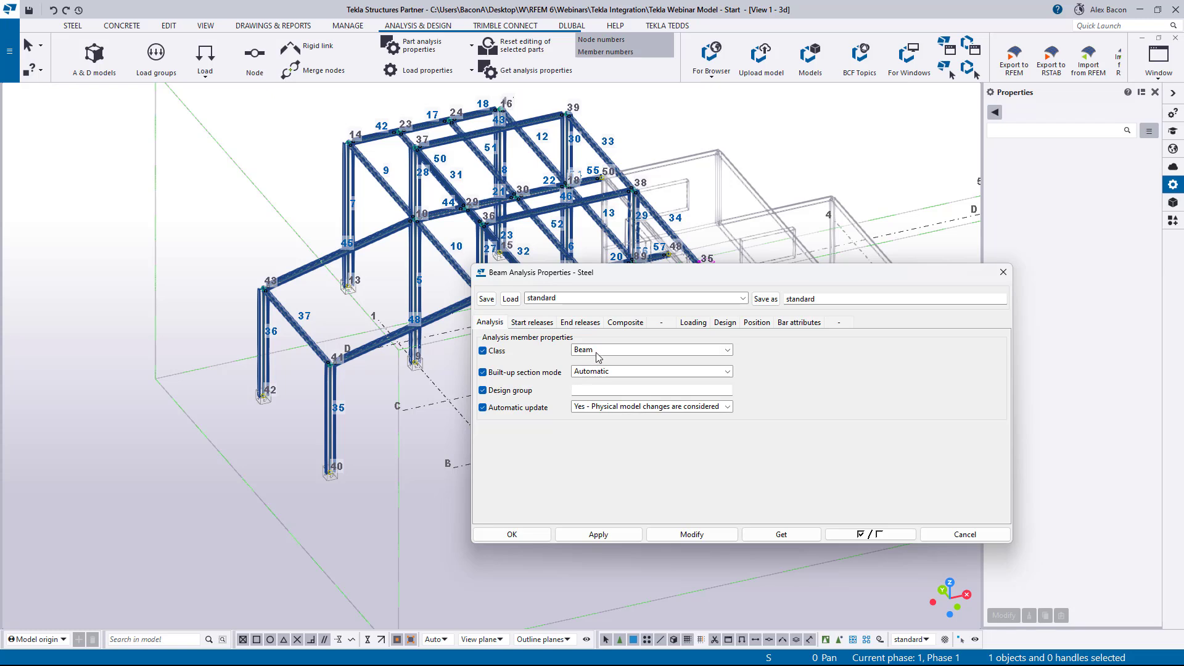
left_click(530, 323)
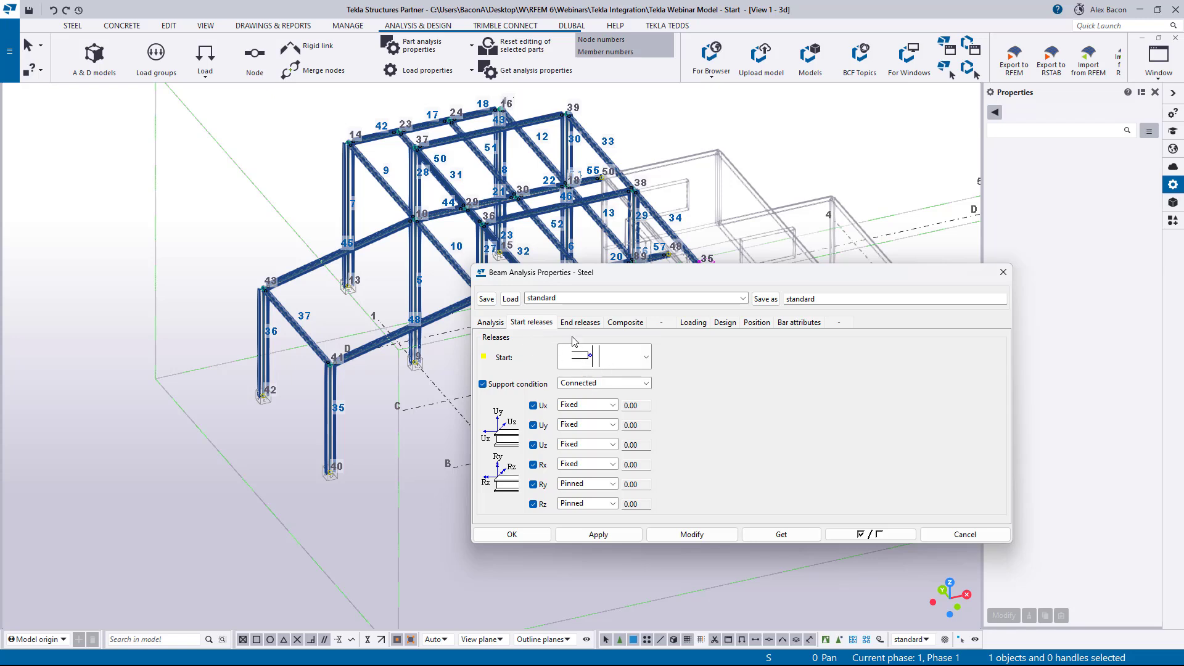
left_click(586, 363)
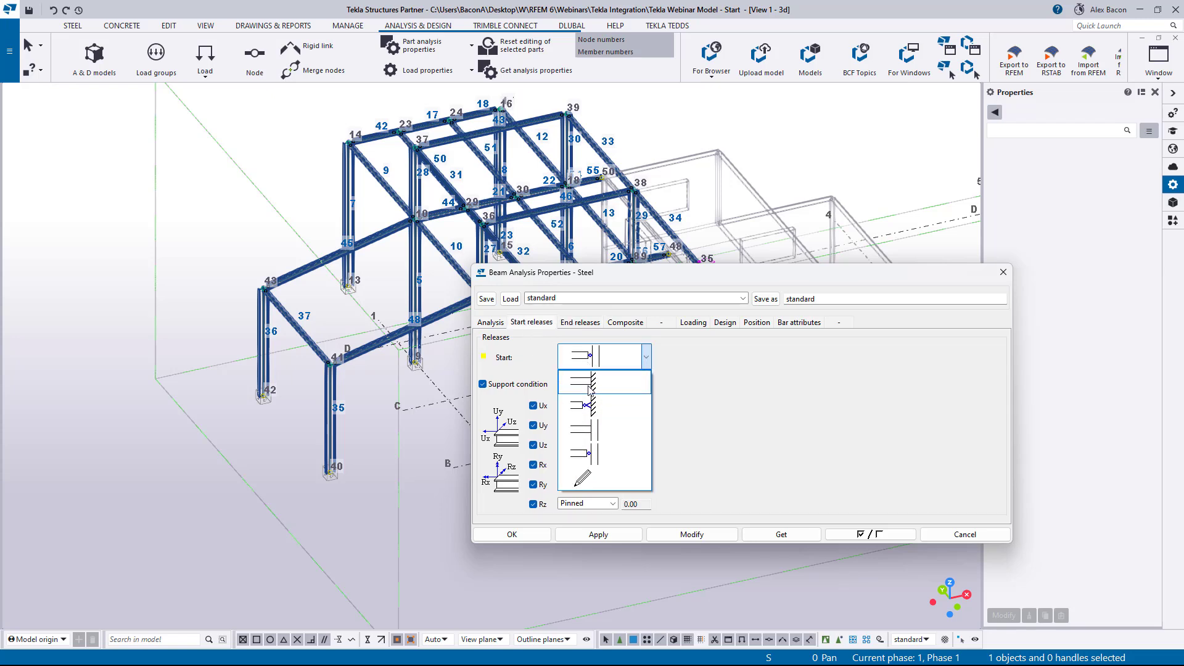
left_click(590, 385)
left_click(589, 384)
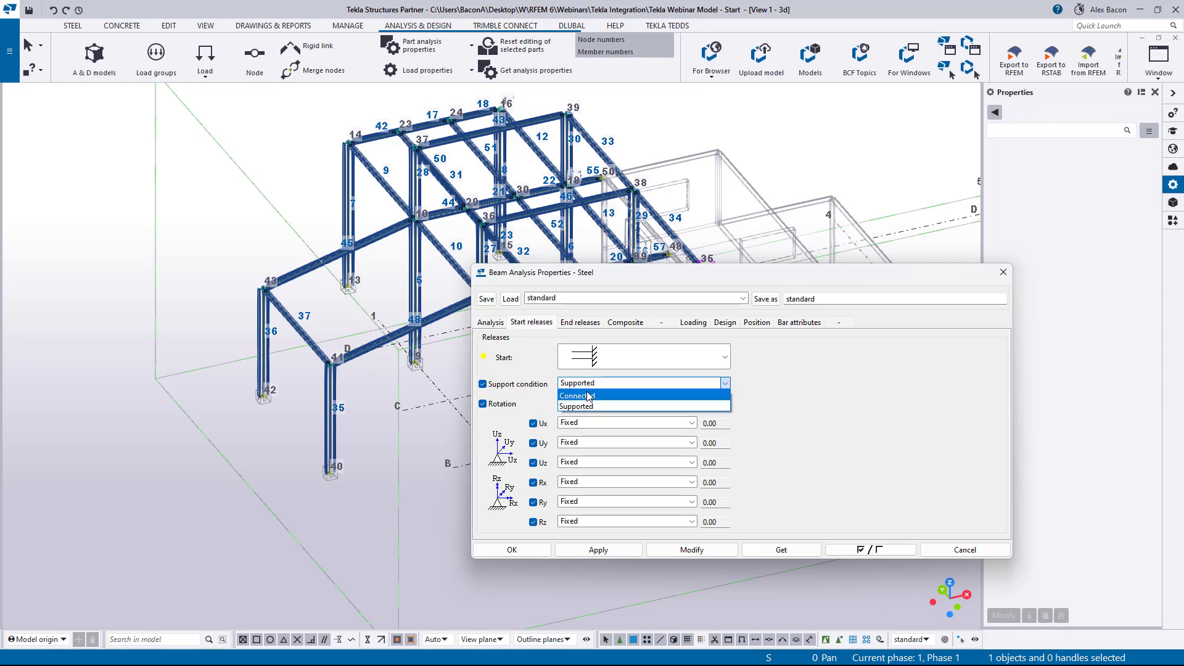
left_click(589, 395)
Set the beam's end release to the fixed connection type with the Connected support condition and recheck the start release.
left_click(579, 322)
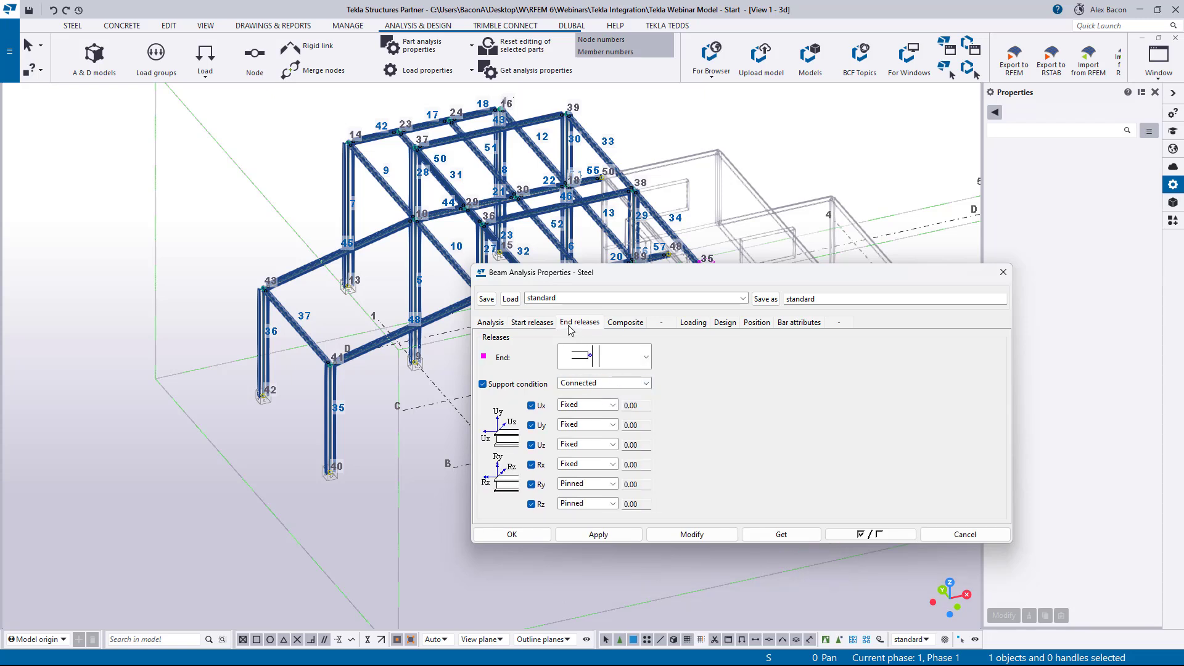
left_click(590, 385)
left_click(591, 397)
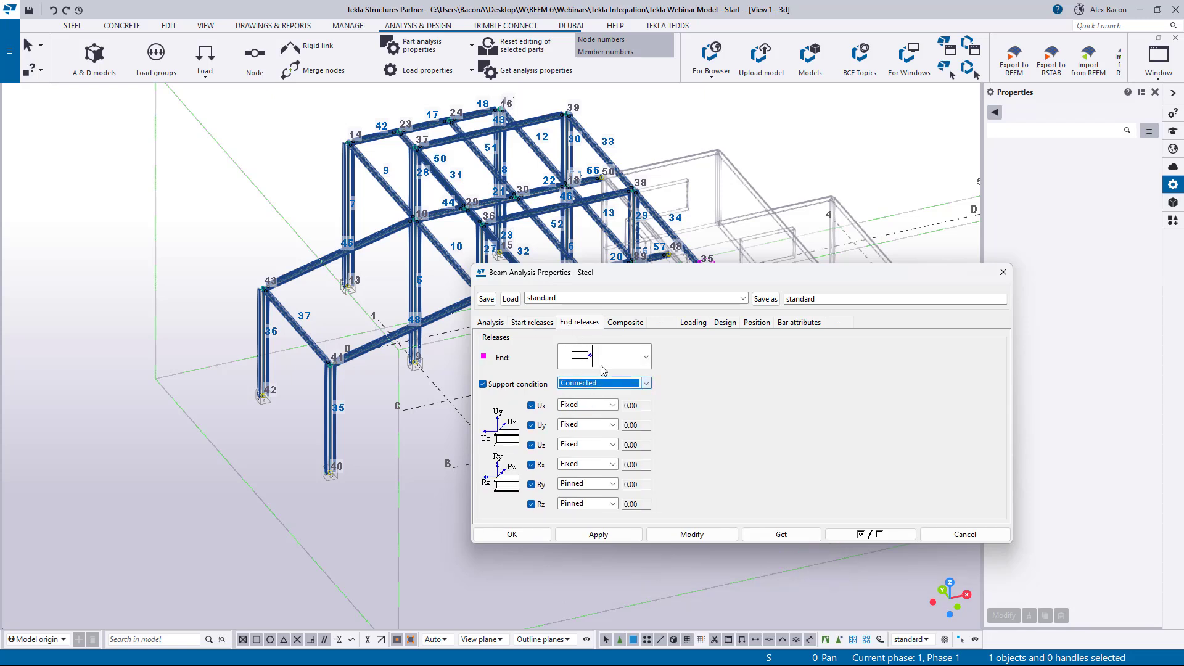
left_click(604, 357)
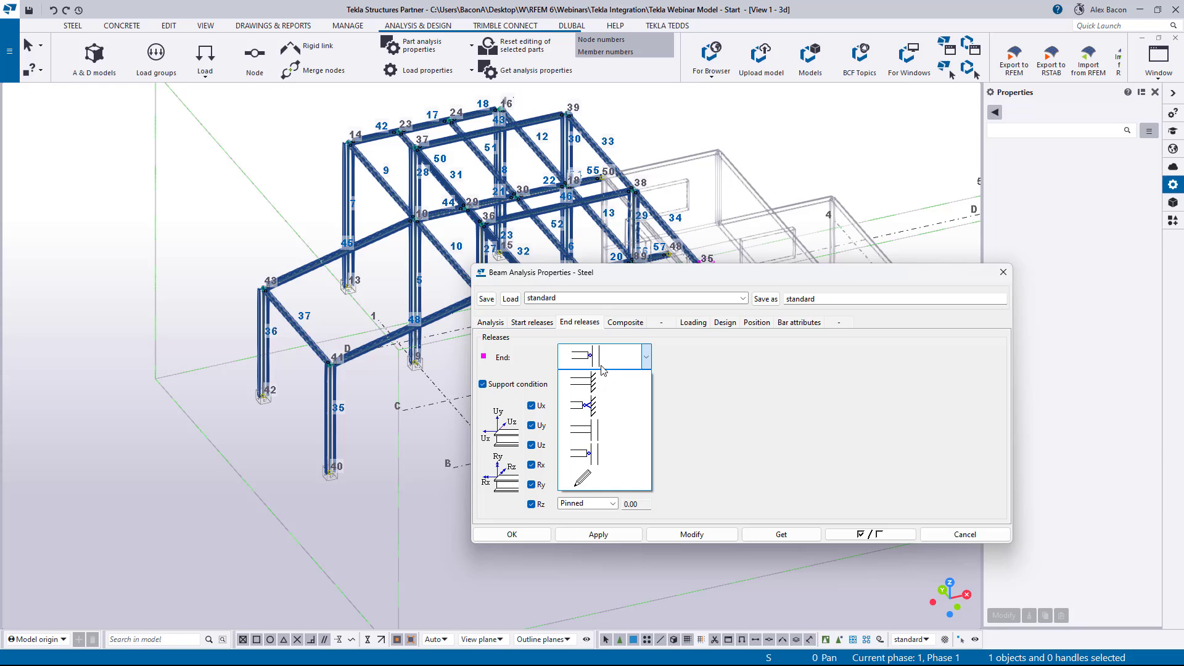
left_click(605, 428)
left_click(540, 327)
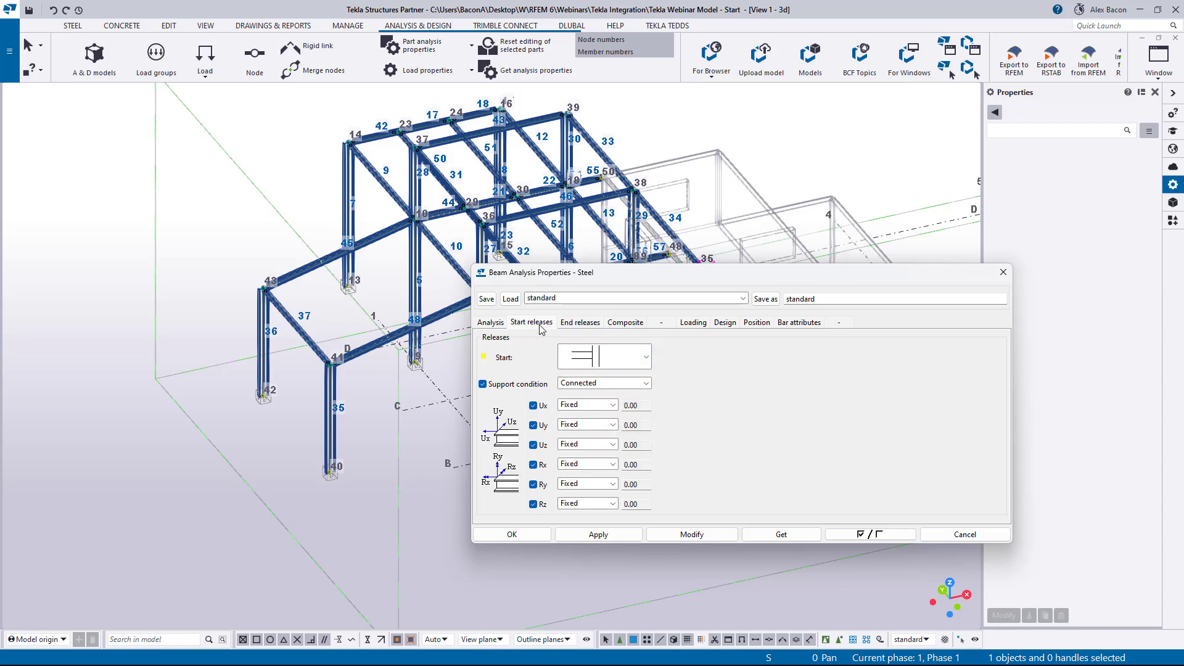
Set the beam's start support condition to Connected and select the whole steel frame in the front view.
left_click(583, 385)
left_click(586, 397)
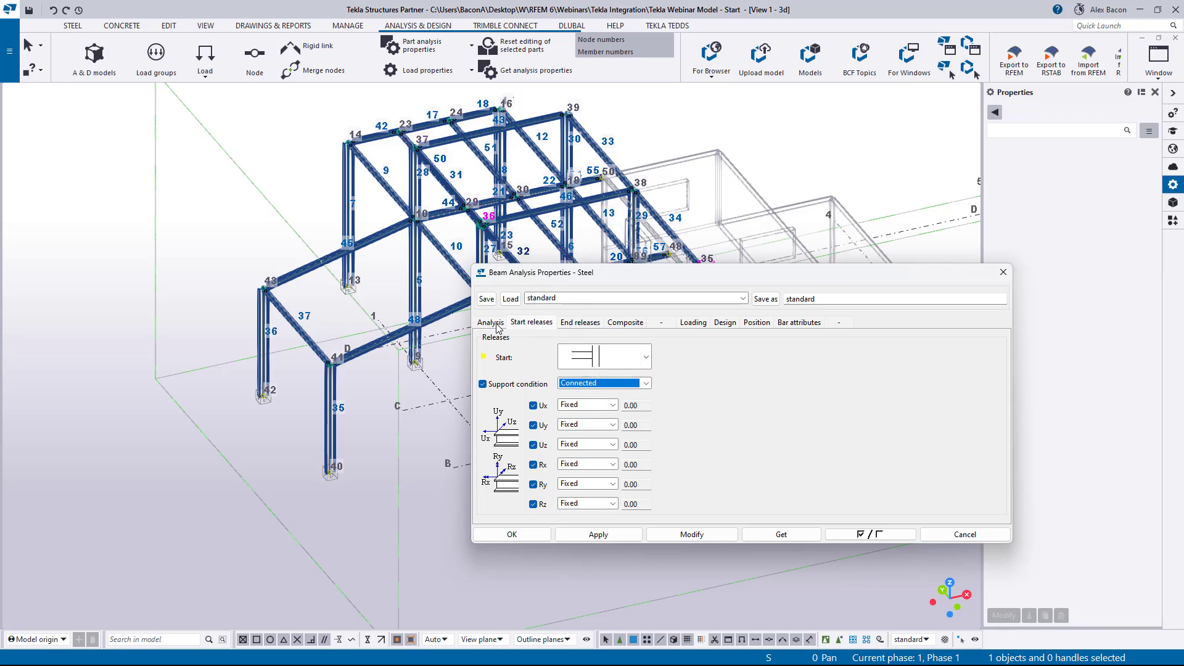
left_click_drag(587, 277, 1047, 277)
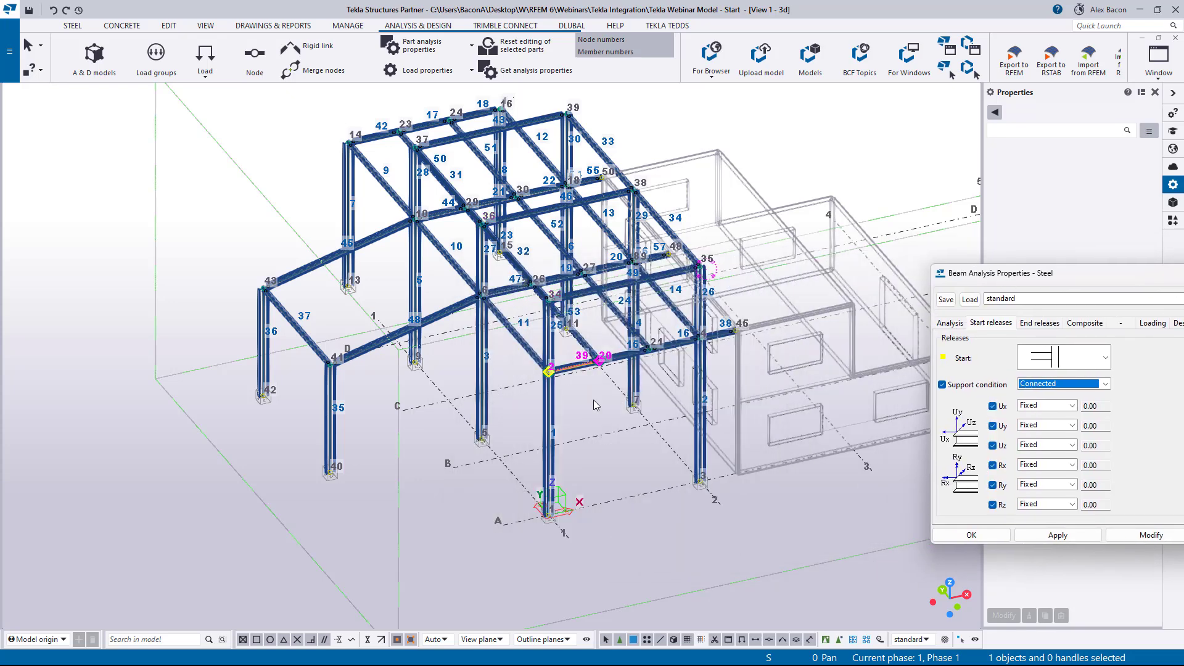
middle_click_drag(595, 403, 536, 325, "ctrl")
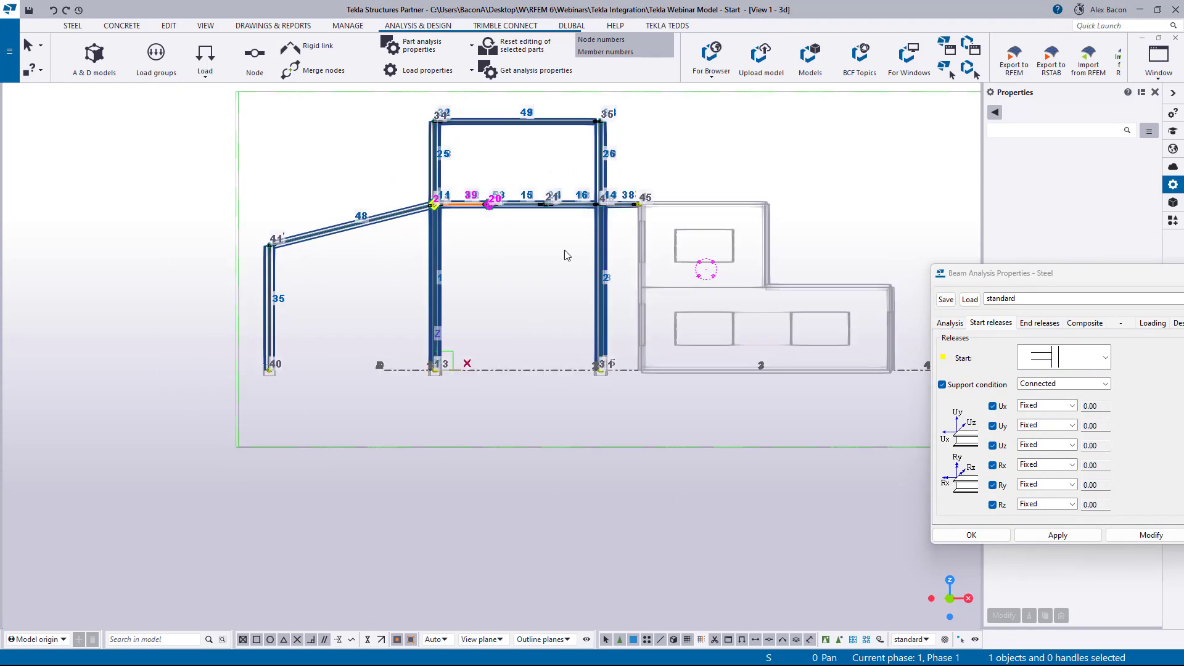
left_click(628, 103)
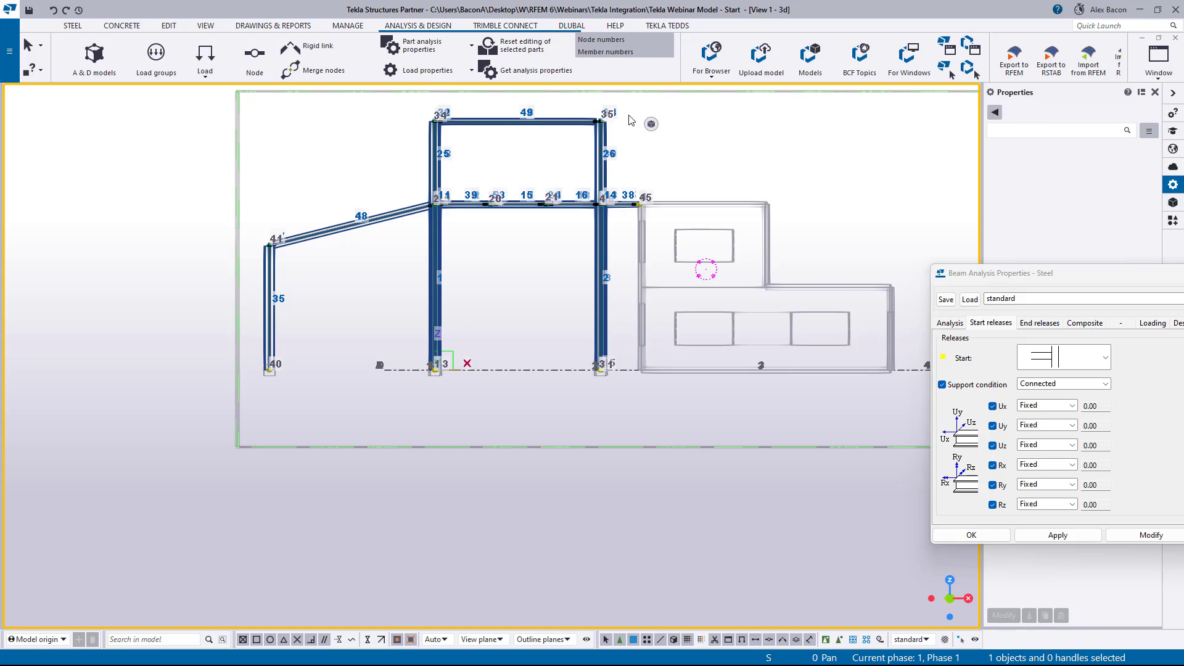
left_click_drag(627, 109, 255, 439)
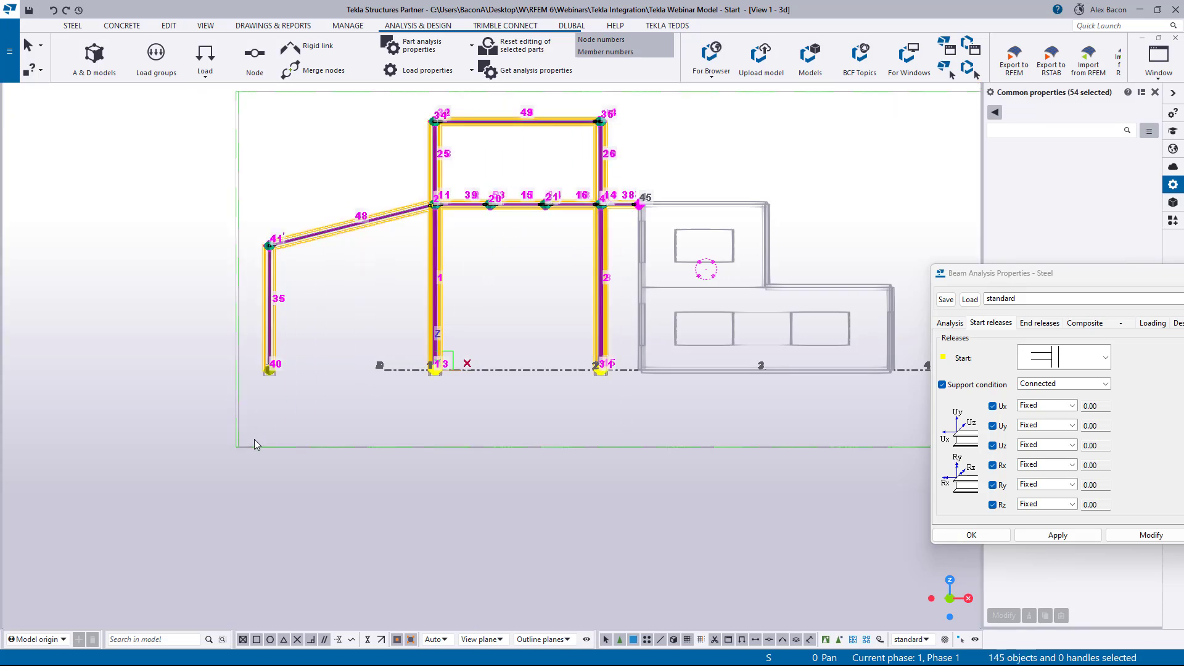
Apply the fixed, Connected start and end releases to all selected members, recheck the end release and close the properties.
left_click_drag(1056, 276, 802, 291)
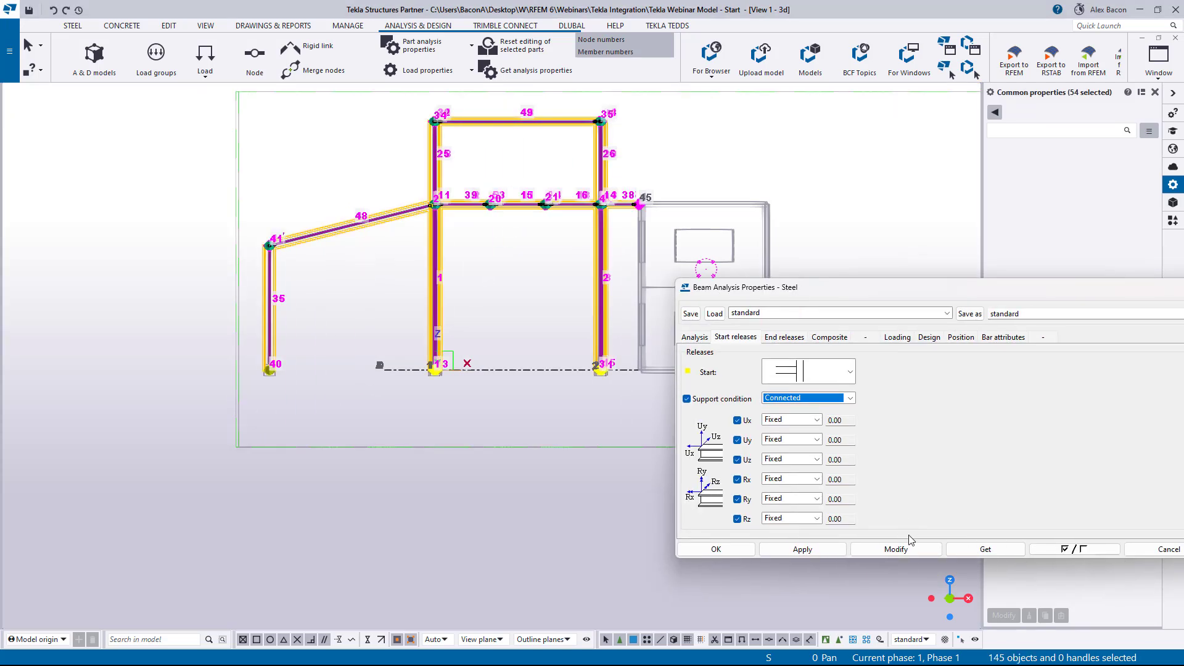
left_click(1151, 535)
left_click(909, 550)
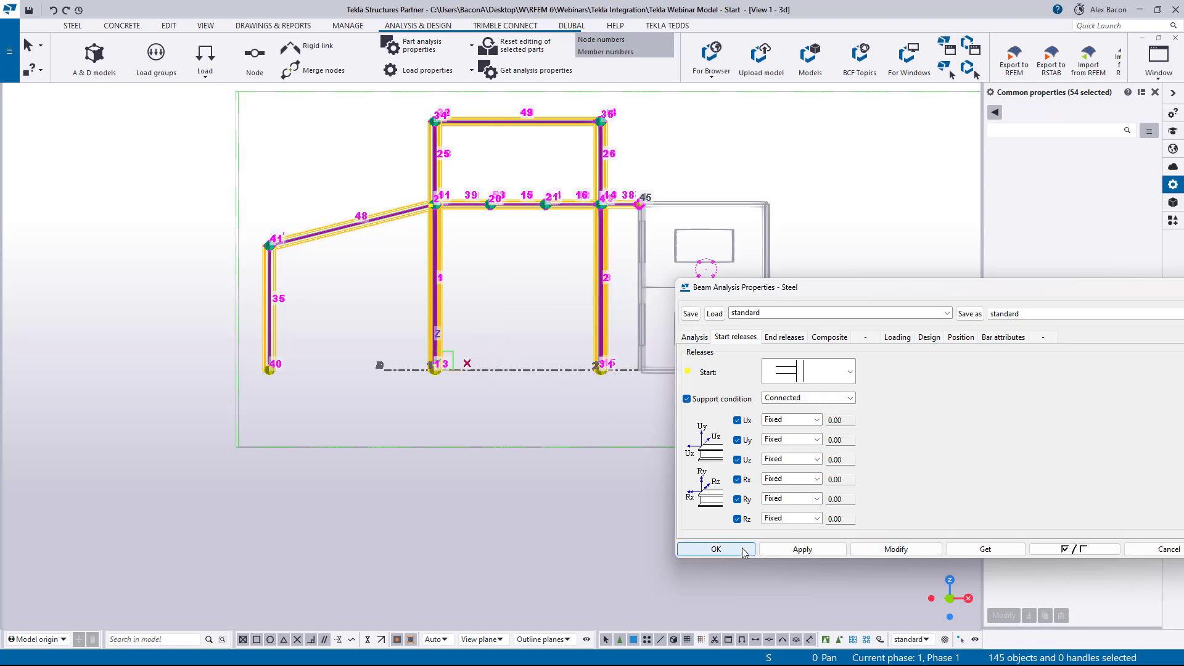
left_click(786, 334)
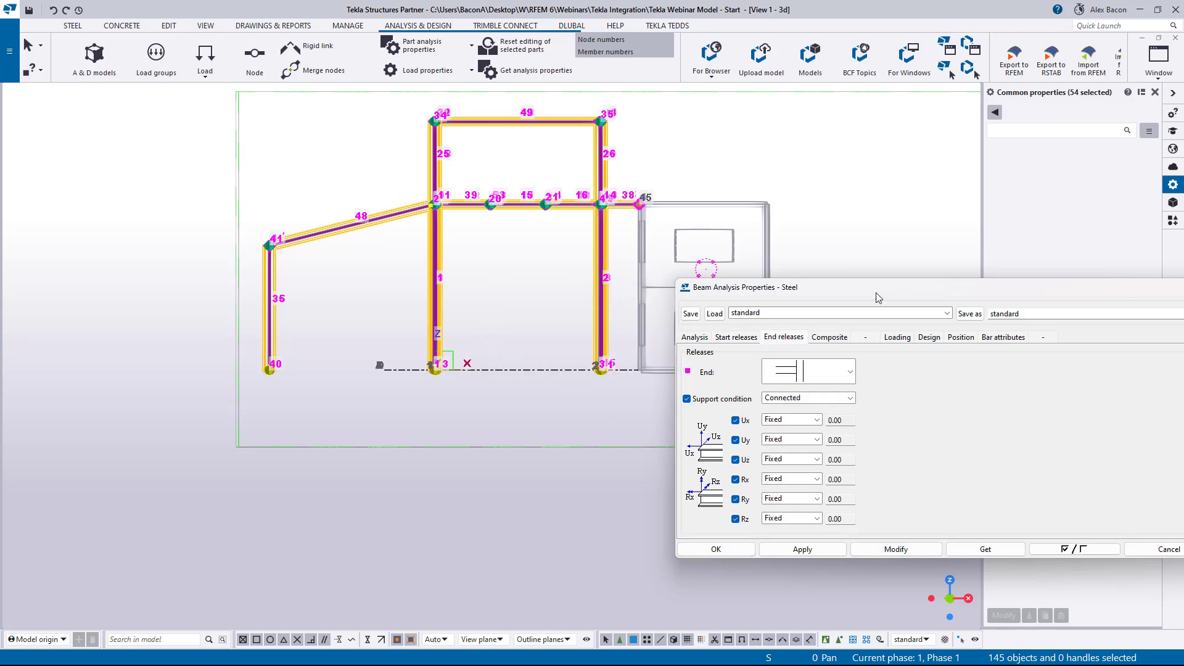
left_click_drag(876, 293, 524, 288)
left_click(862, 283)
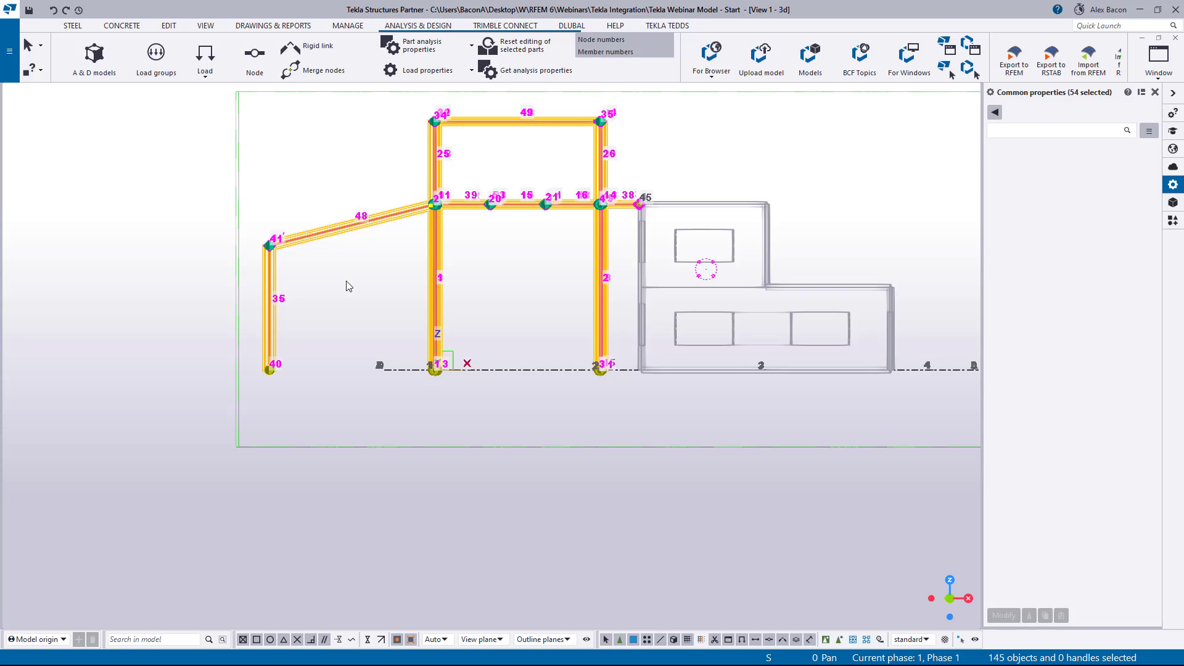
Open the analysis properties of column member 1 from the front view and set its class to Column.
middle_click_drag(347, 280, 388, 328, "ctrl")
left_click(380, 401)
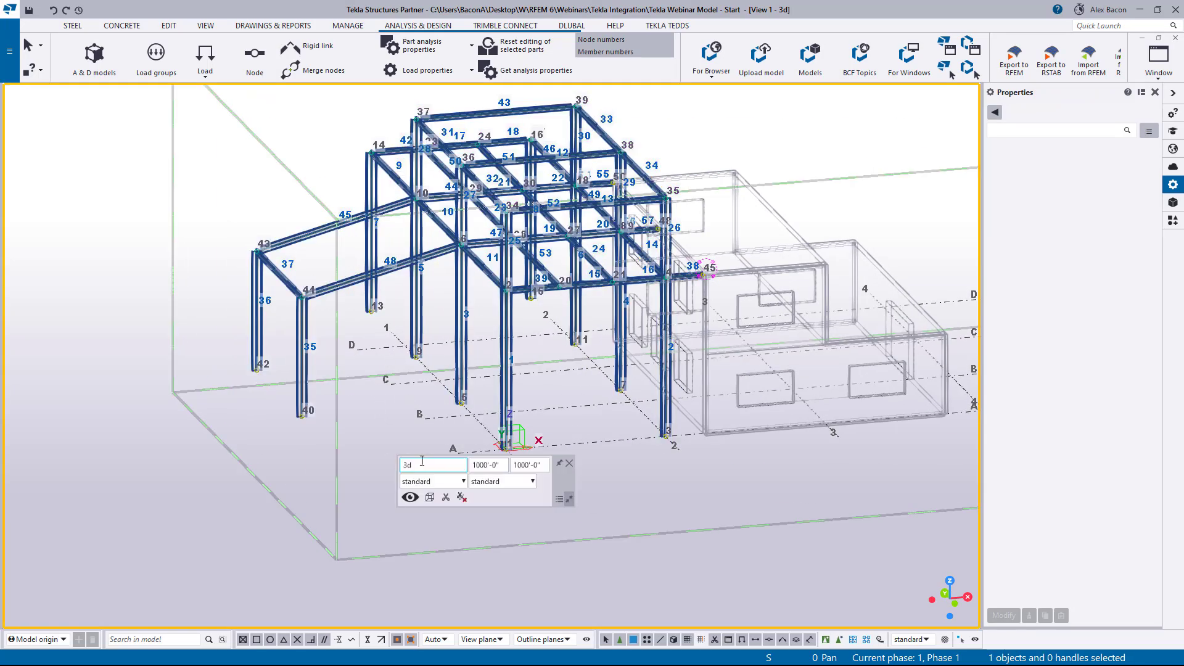
middle_click_drag(383, 393, 356, 391, "ctrl")
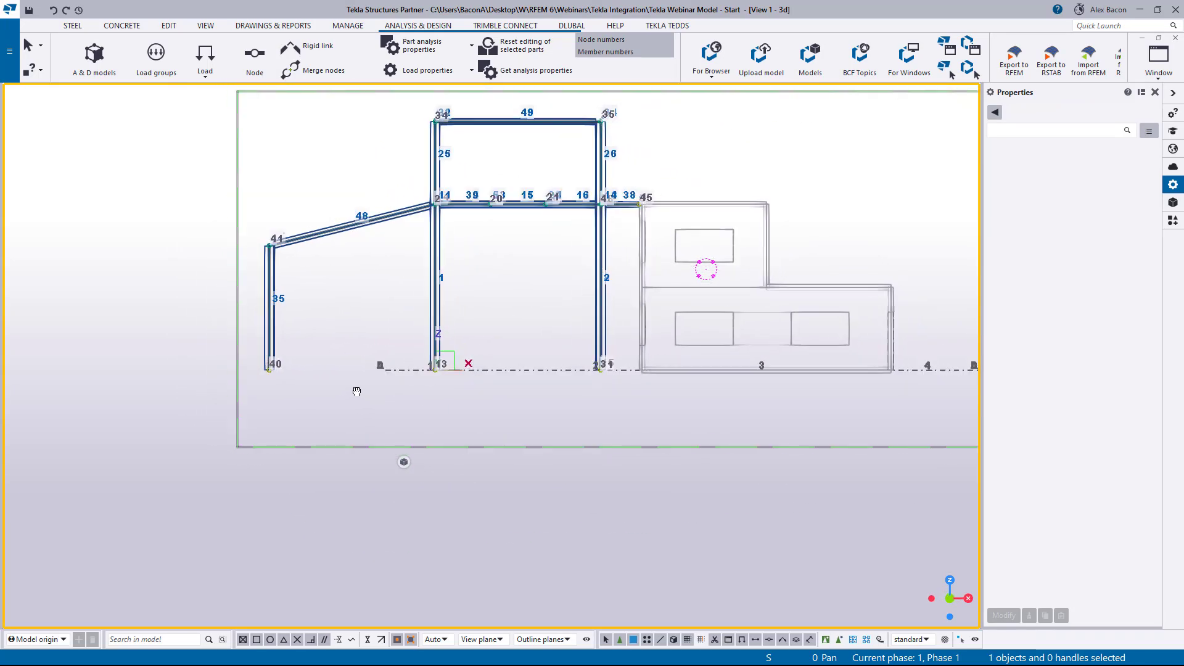
left_click_drag(624, 261, 187, 344)
left_click(436, 288)
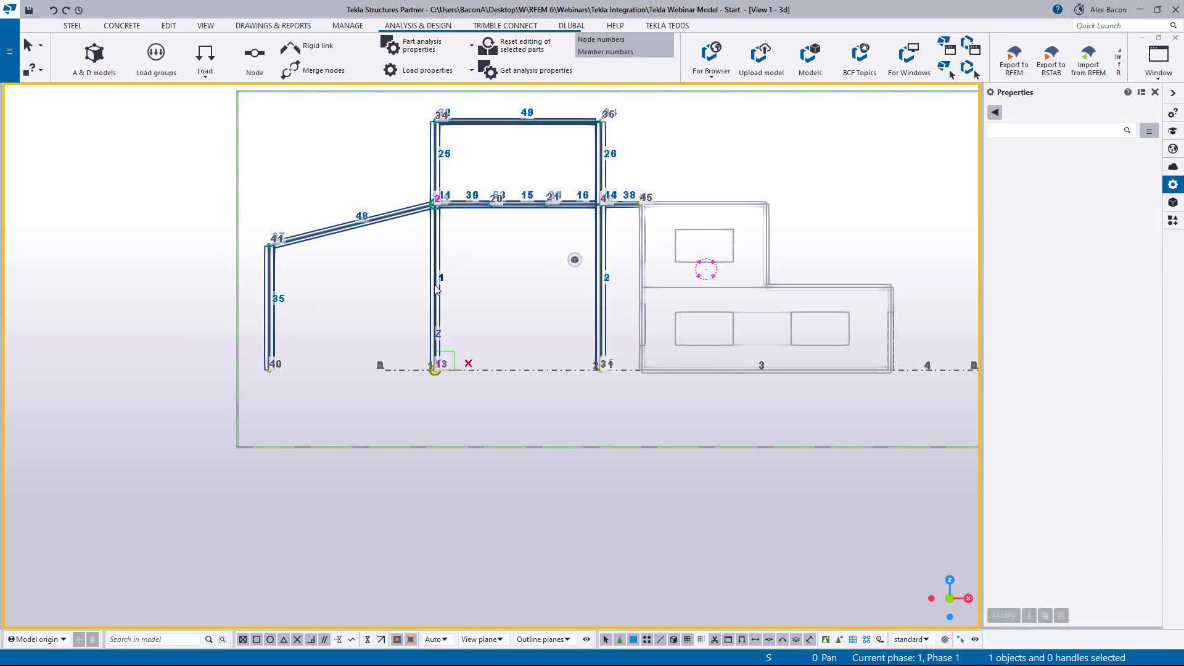
double_click(436, 282)
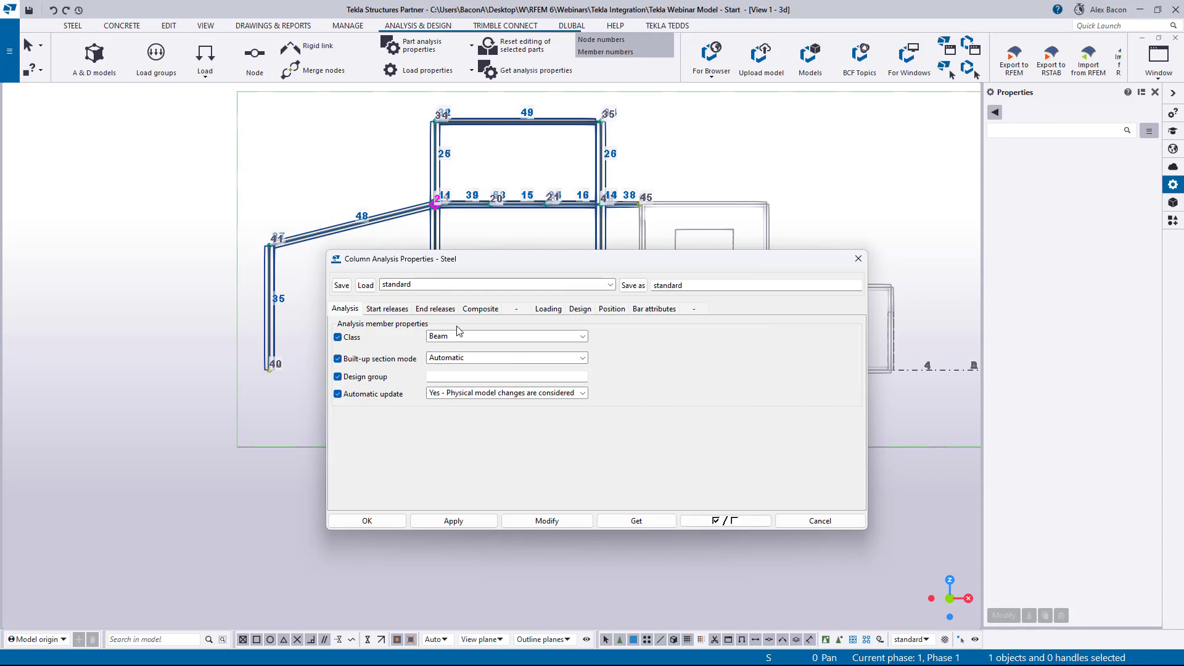
left_click(459, 336)
left_click(475, 360)
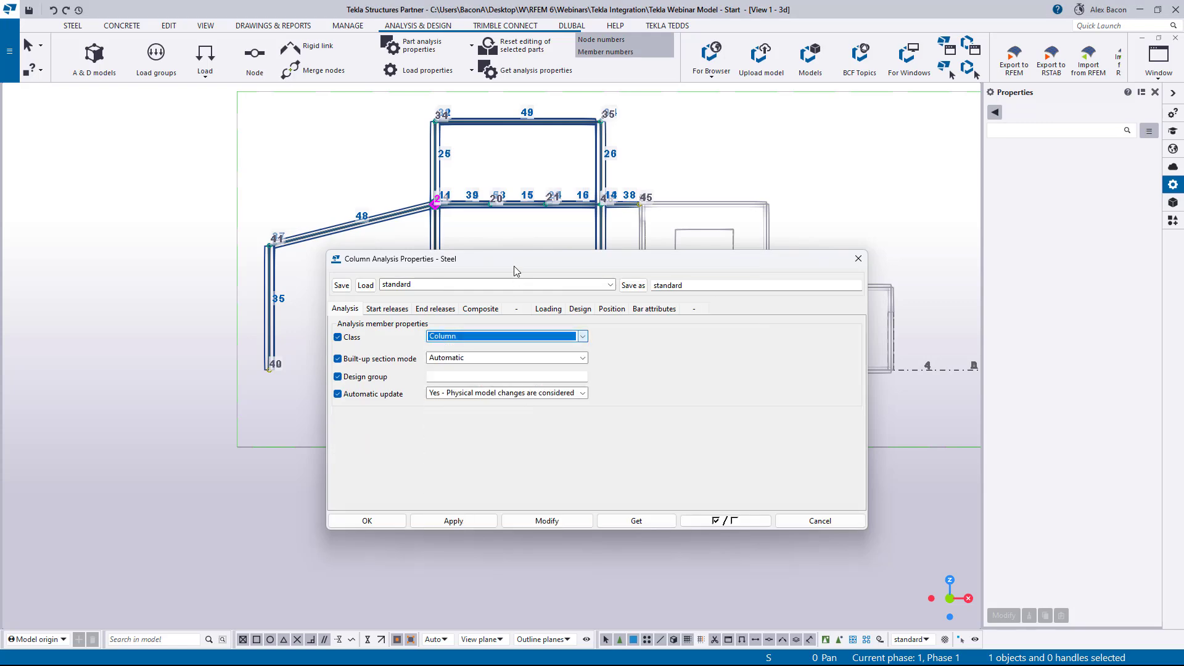
left_click_drag(492, 264, 928, 249)
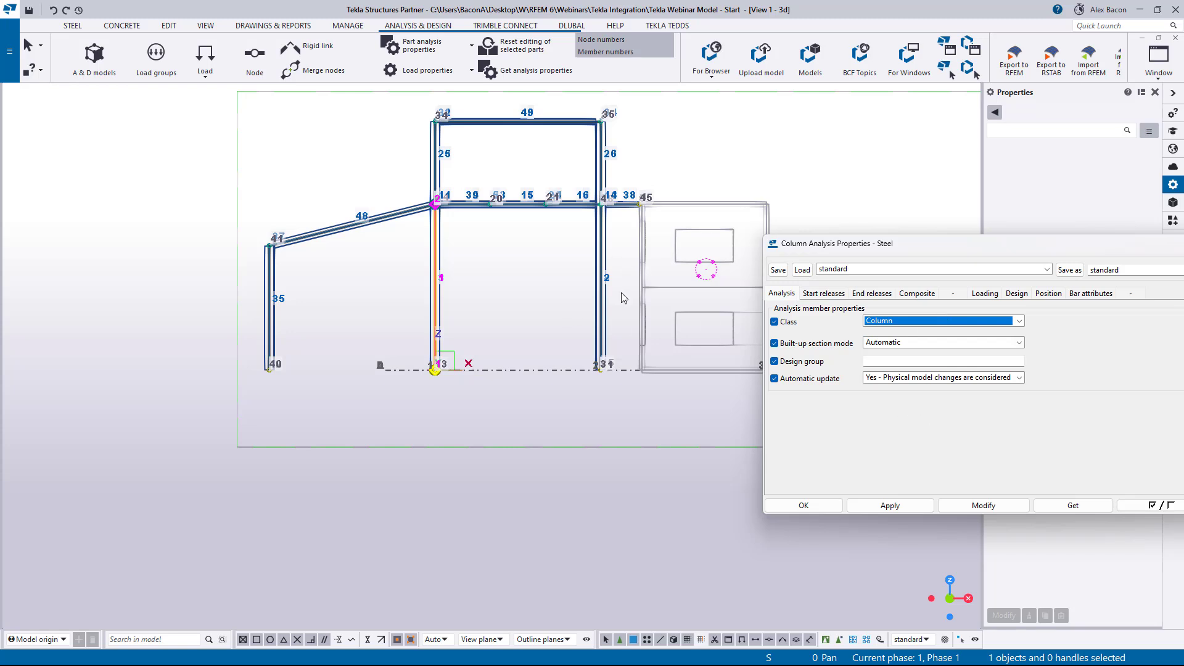
Select all lower and upper columns of the frame, apply the Column analysis class to them, and close the properties.
left_click_drag(624, 263, 231, 328)
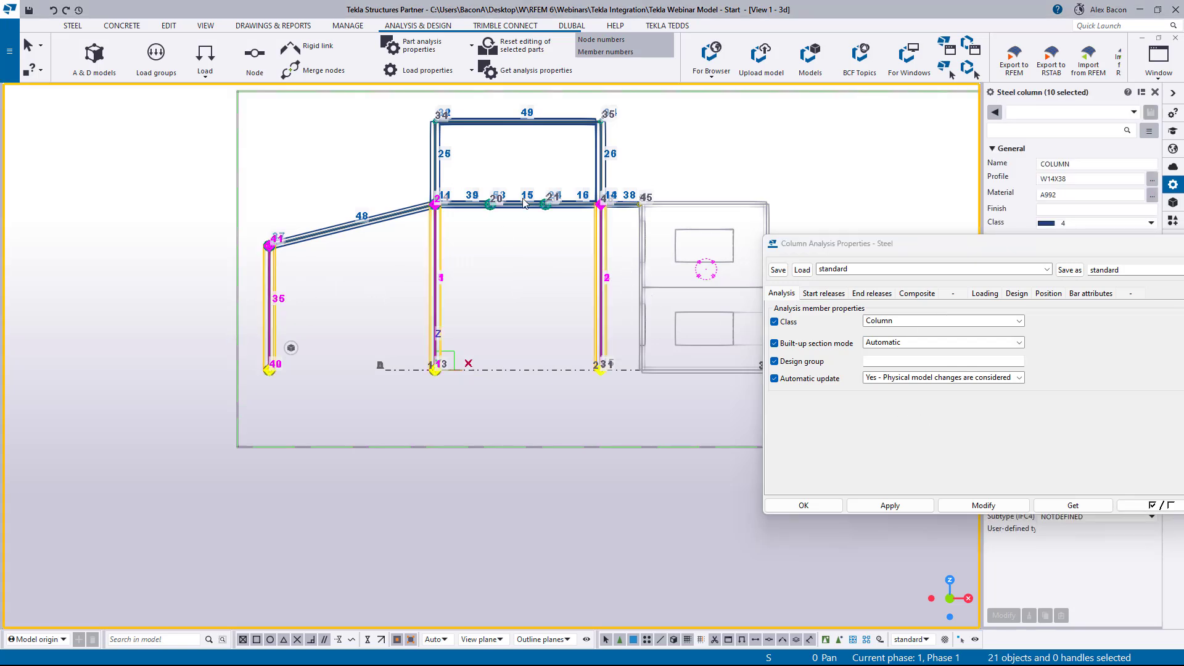
left_click_drag(615, 157, 339, 190, "shift")
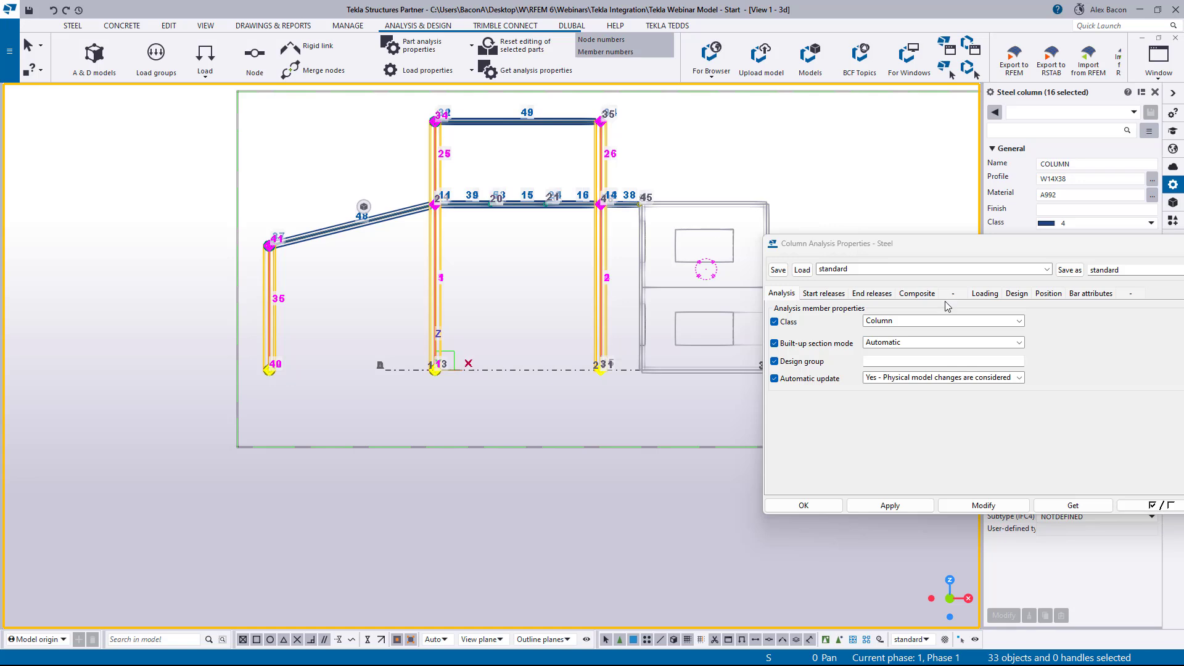
left_click(933, 322)
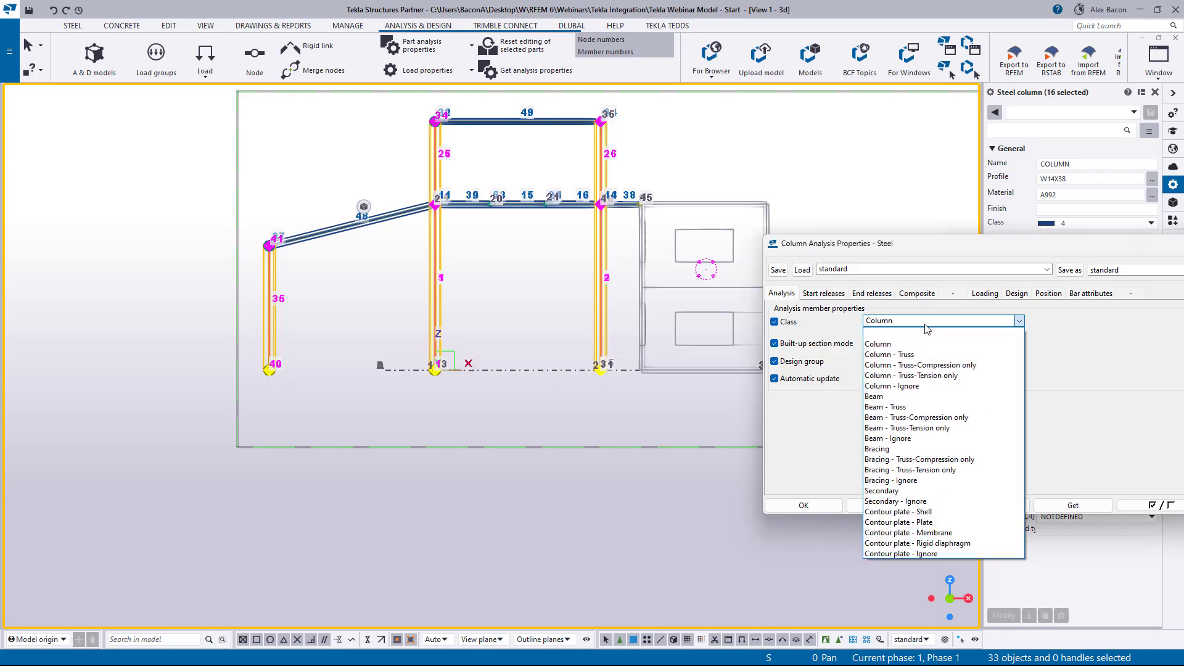
left_click(899, 347)
left_click(1003, 507)
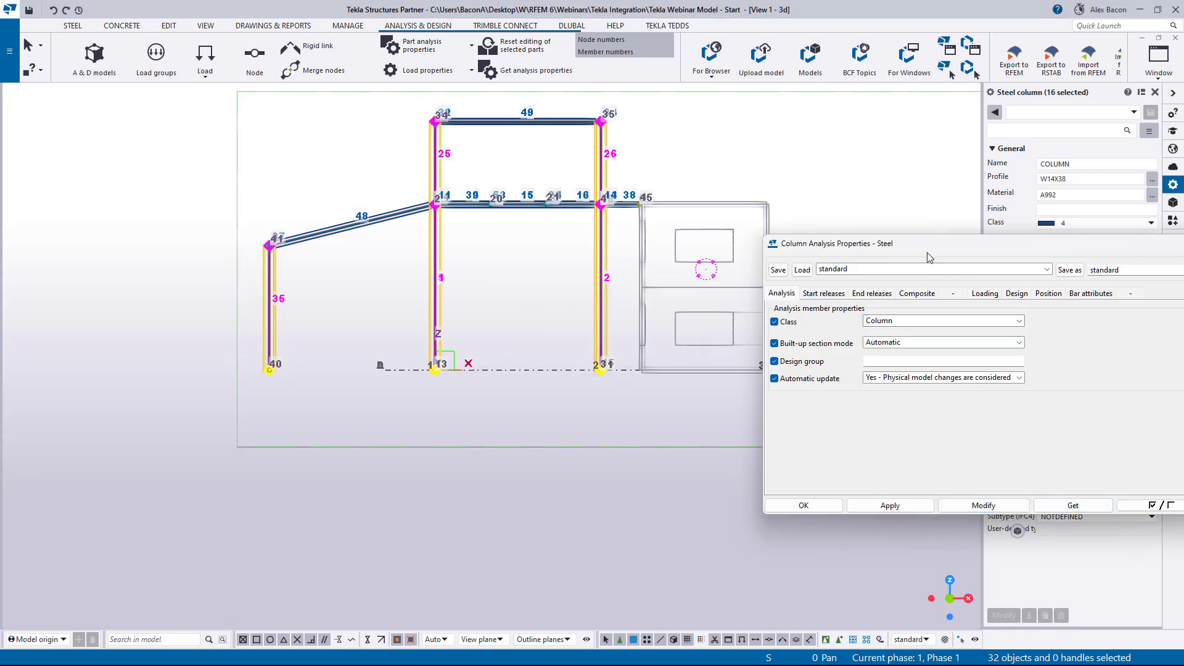
left_click_drag(930, 257, 833, 279)
left_click(755, 516)
left_click(539, 436)
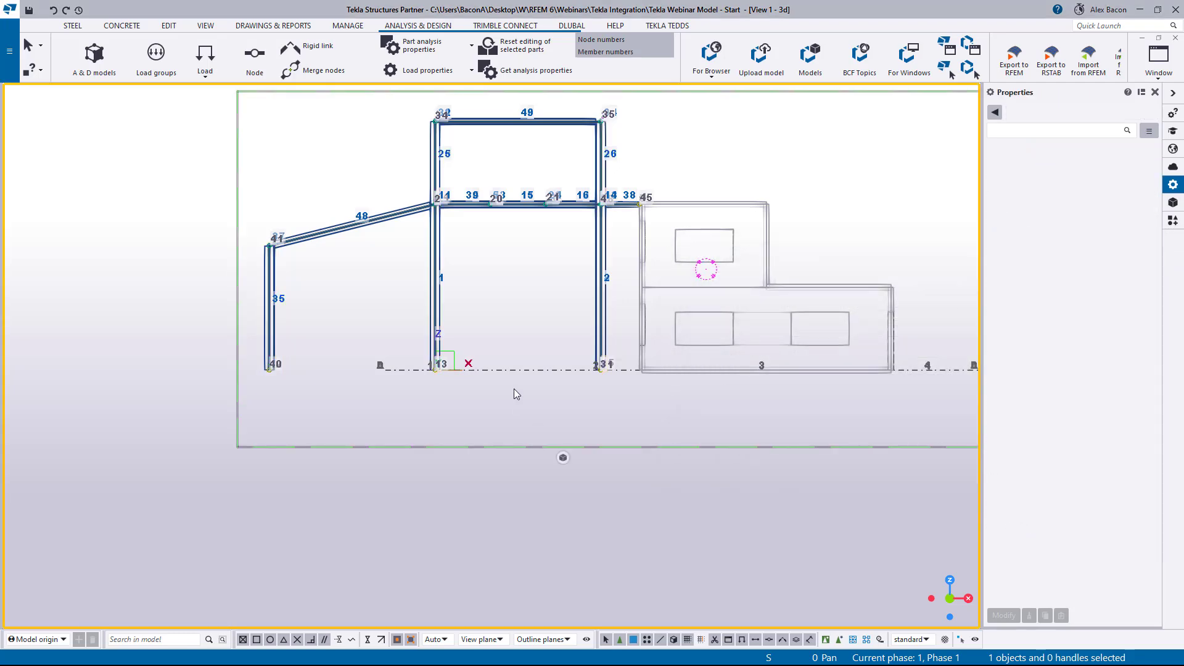
Review the start and end releases of beam member 11 in the 3D view and close its properties.
middle_click_drag(513, 346, 564, 391, "ctrl")
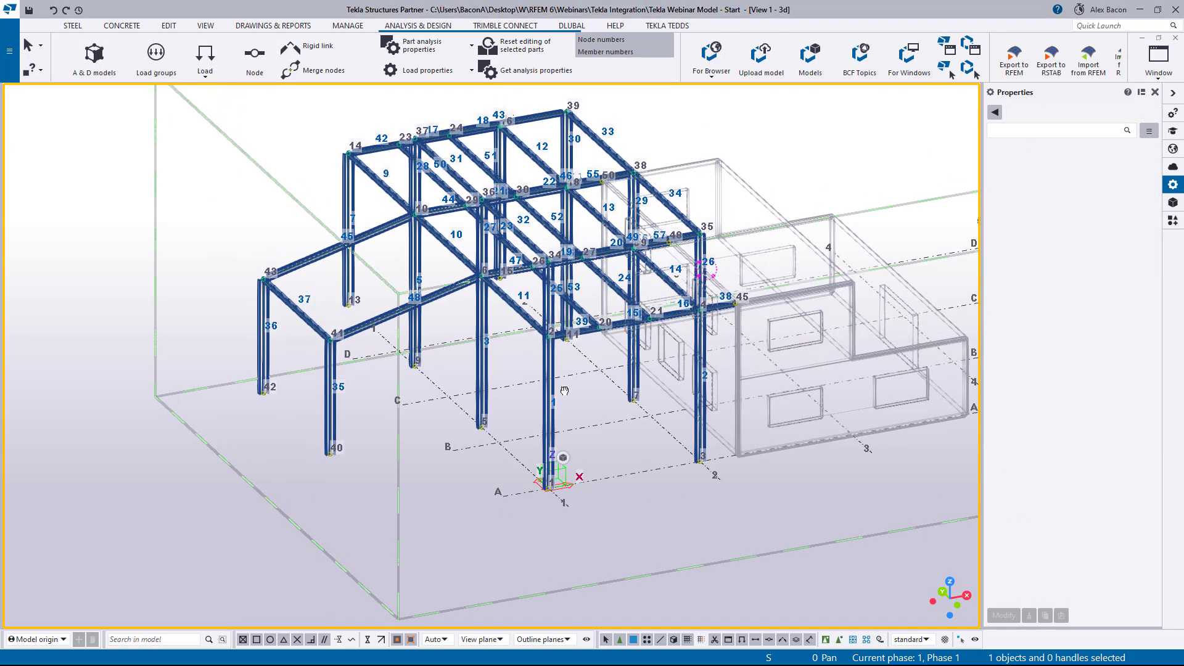
double_click(507, 300)
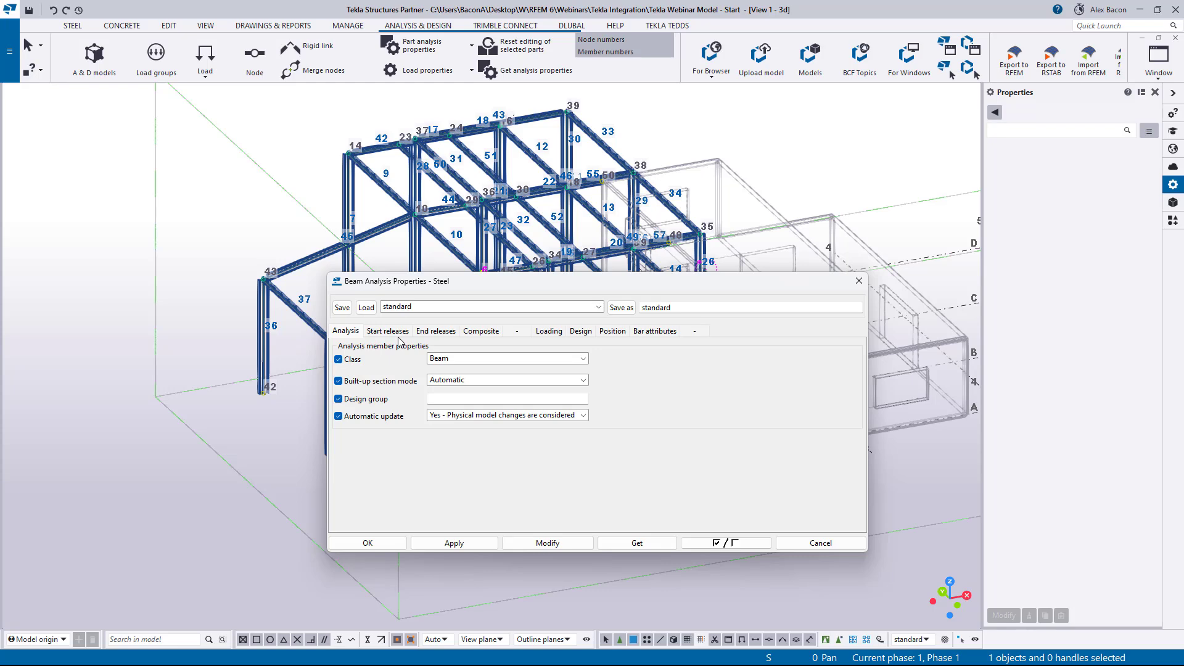
left_click(387, 331)
left_click(436, 331)
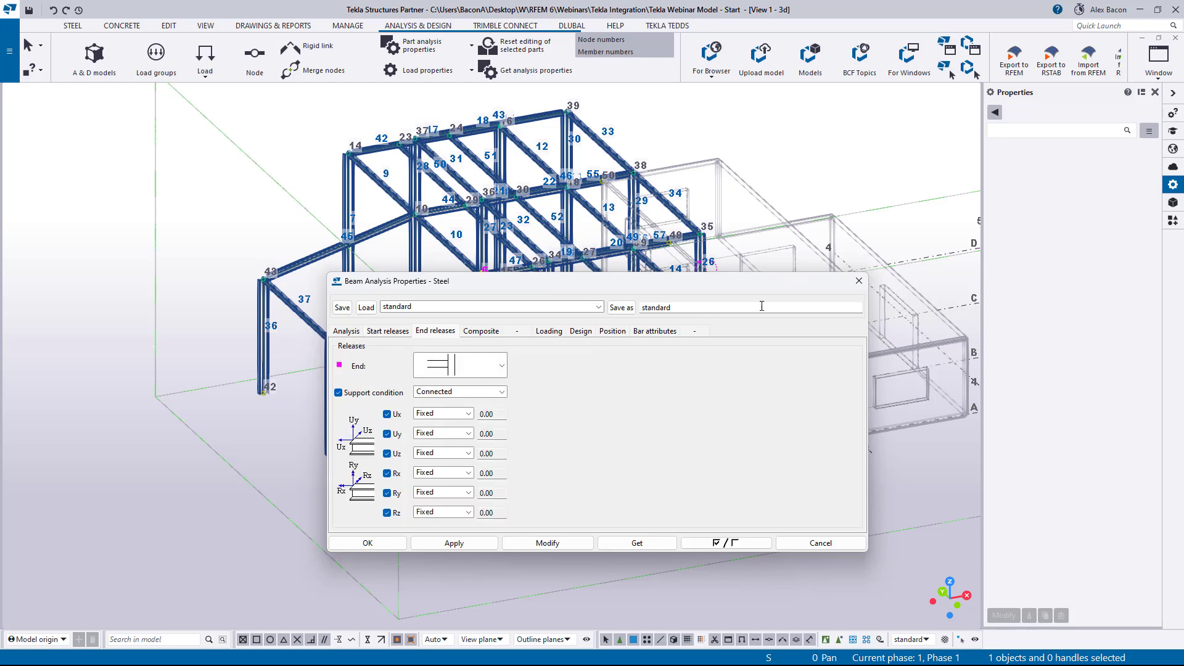
left_click(858, 281)
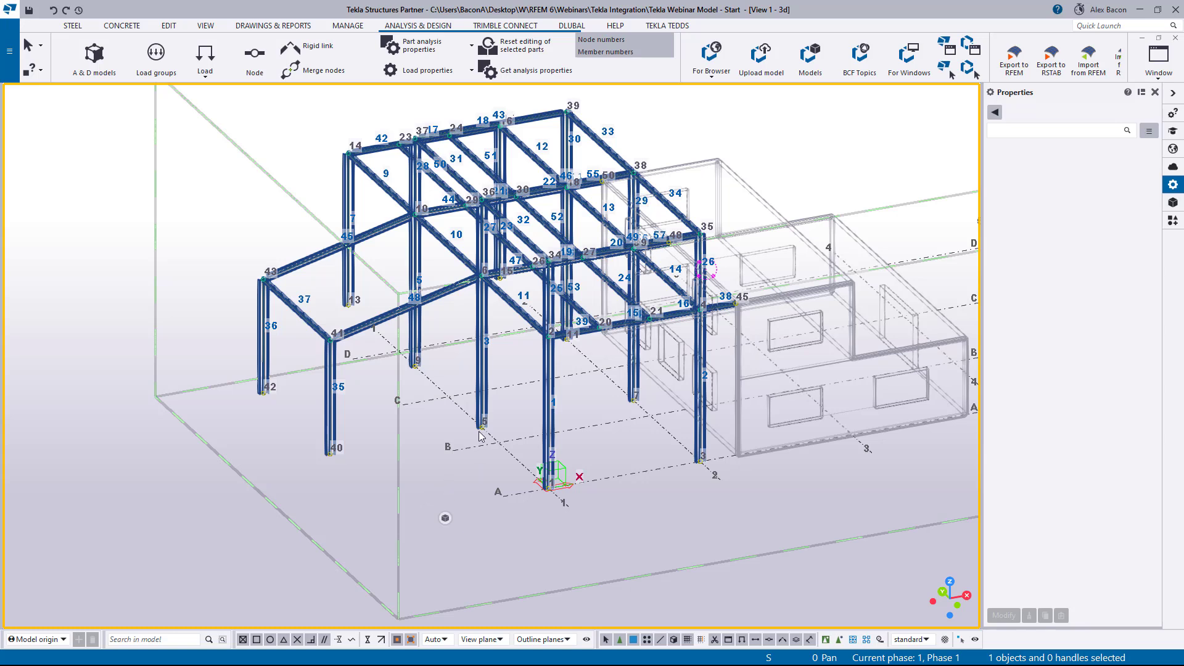
Open the analysis properties of beam member 11 between nodes 6 and 2 and set its class to Beam - Truss.
scroll(523, 297, "up", 3)
middle_click_drag(537, 291, 522, 376)
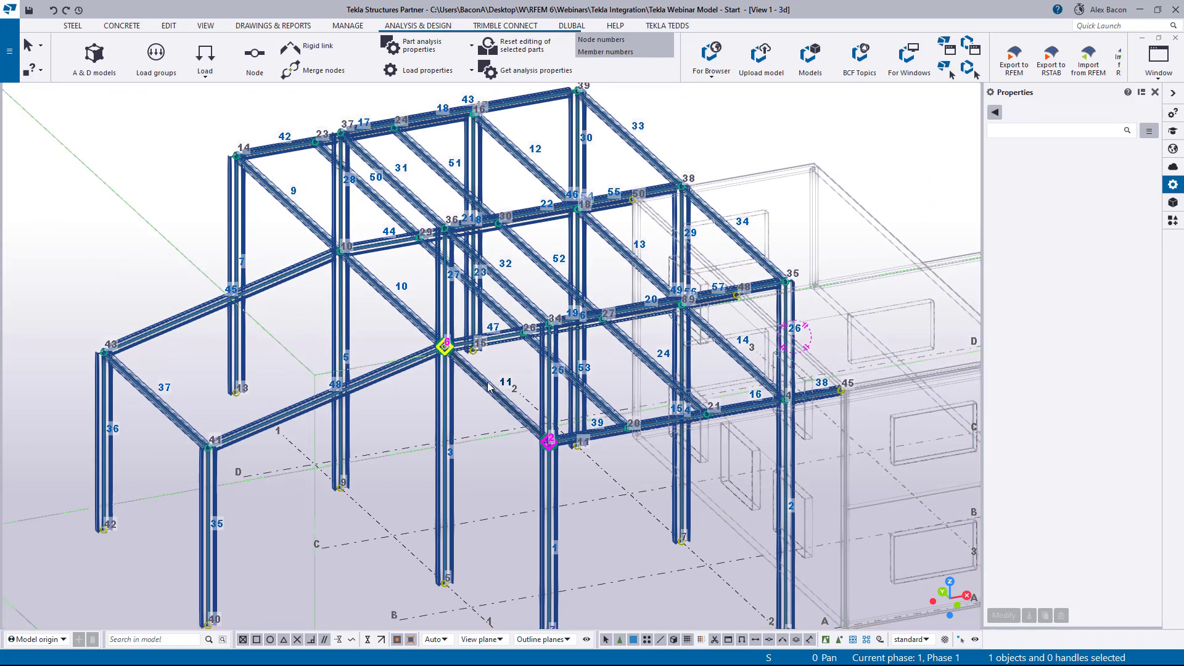
double_click(488, 388)
left_click_drag(465, 283, 725, 293)
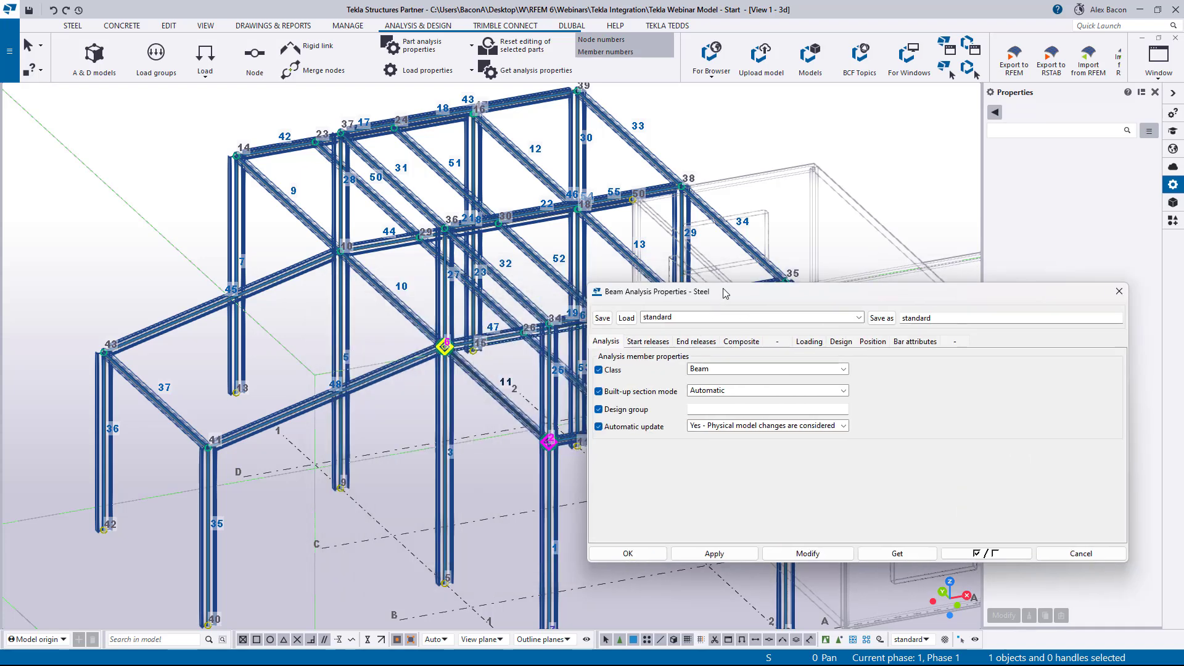
left_click(722, 370)
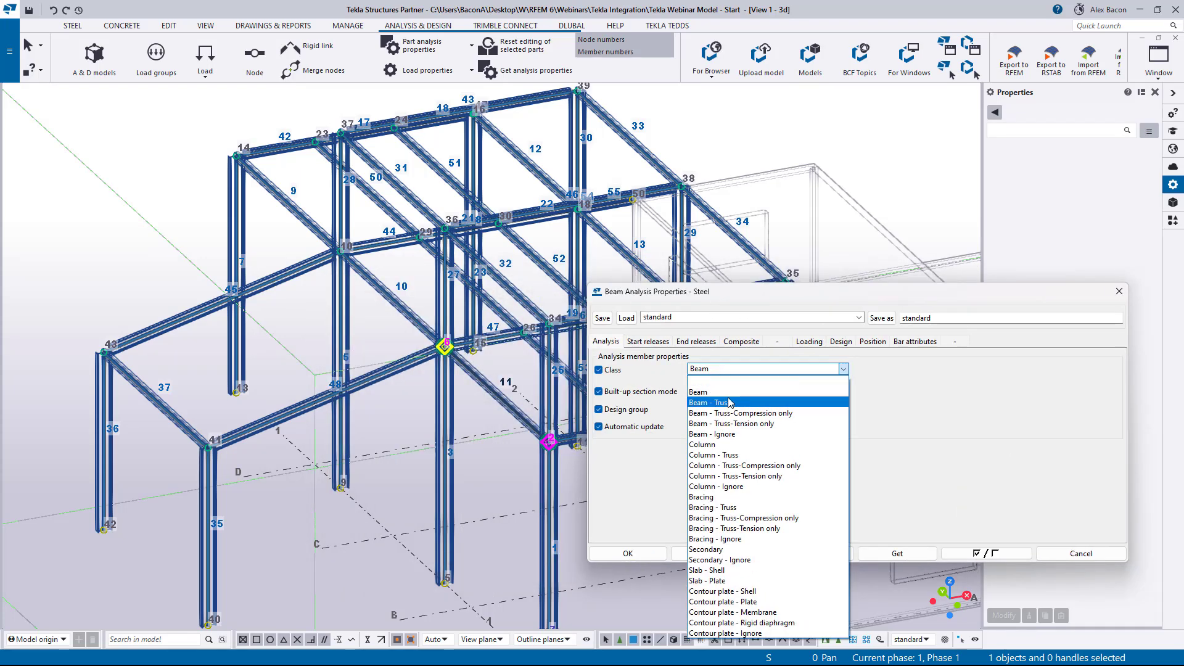
left_click(729, 402)
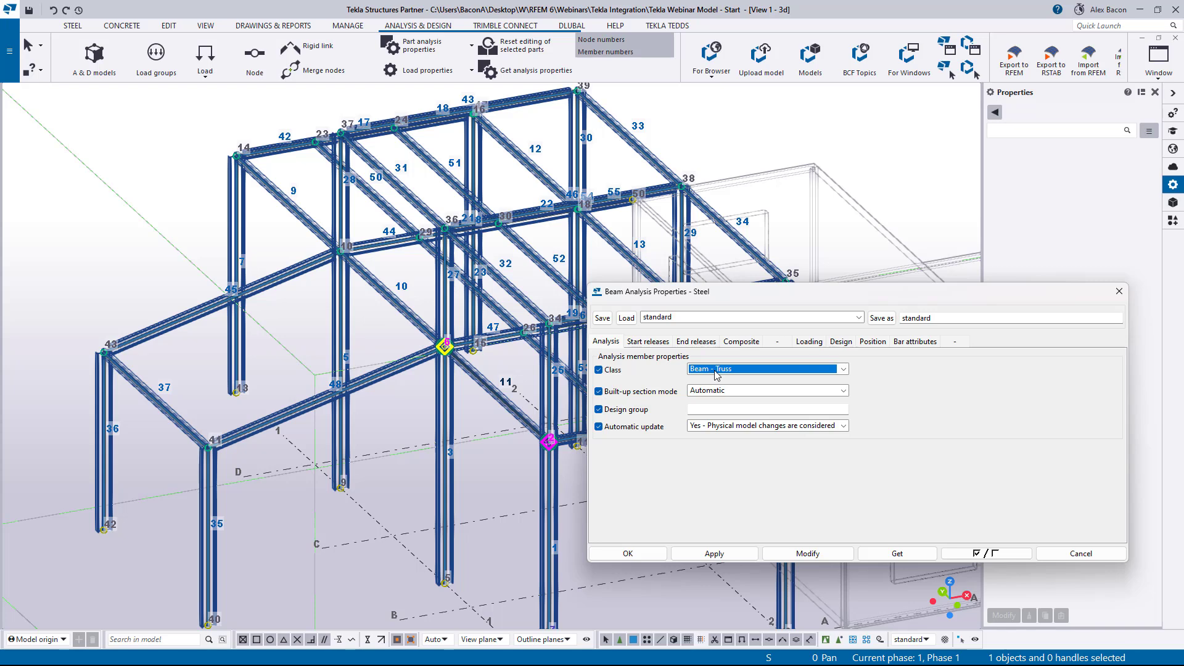
scroll(486, 371, "down", 2)
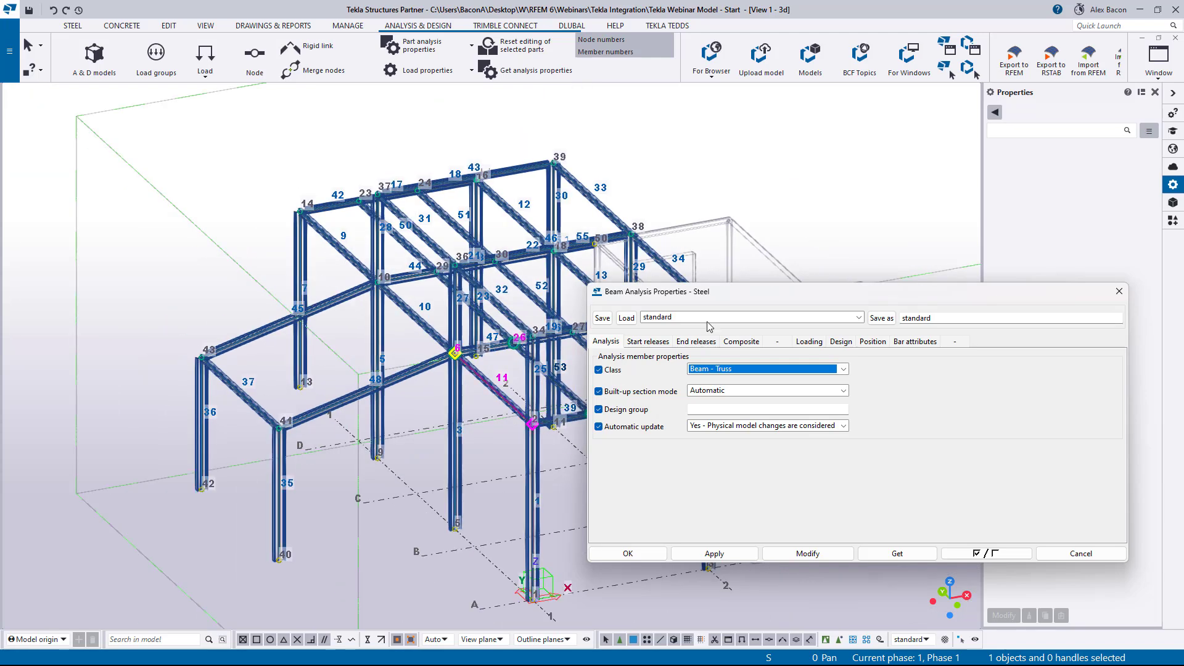
left_click_drag(748, 290, 927, 235)
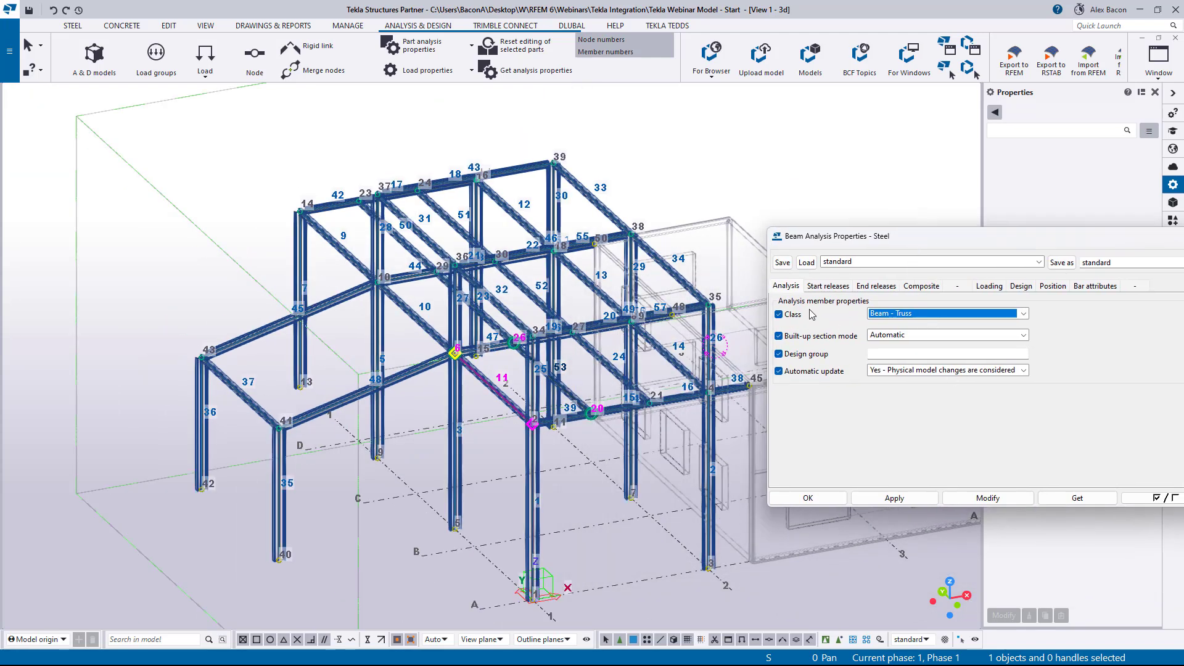
Select all beams spanning in the Y direction in the plan view and apply the Beam - Truss class to them.
middle_click_drag(482, 429, 474, 305, "ctrl")
key("ctrl+p")
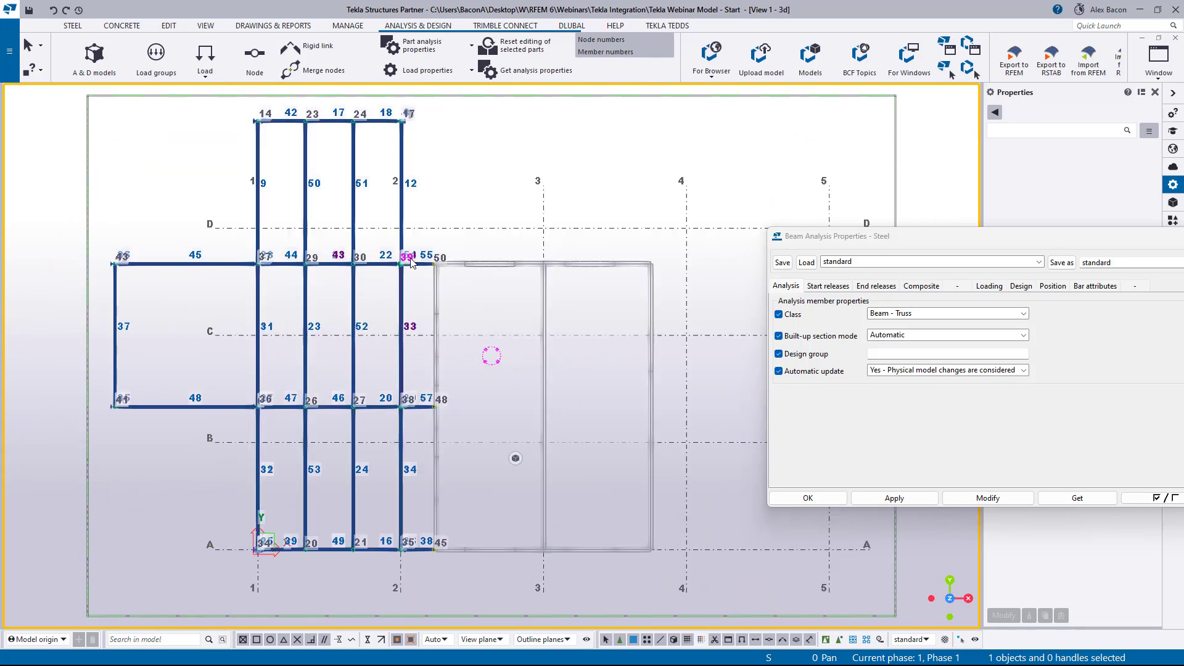
left_click_drag(463, 167, 160, 190)
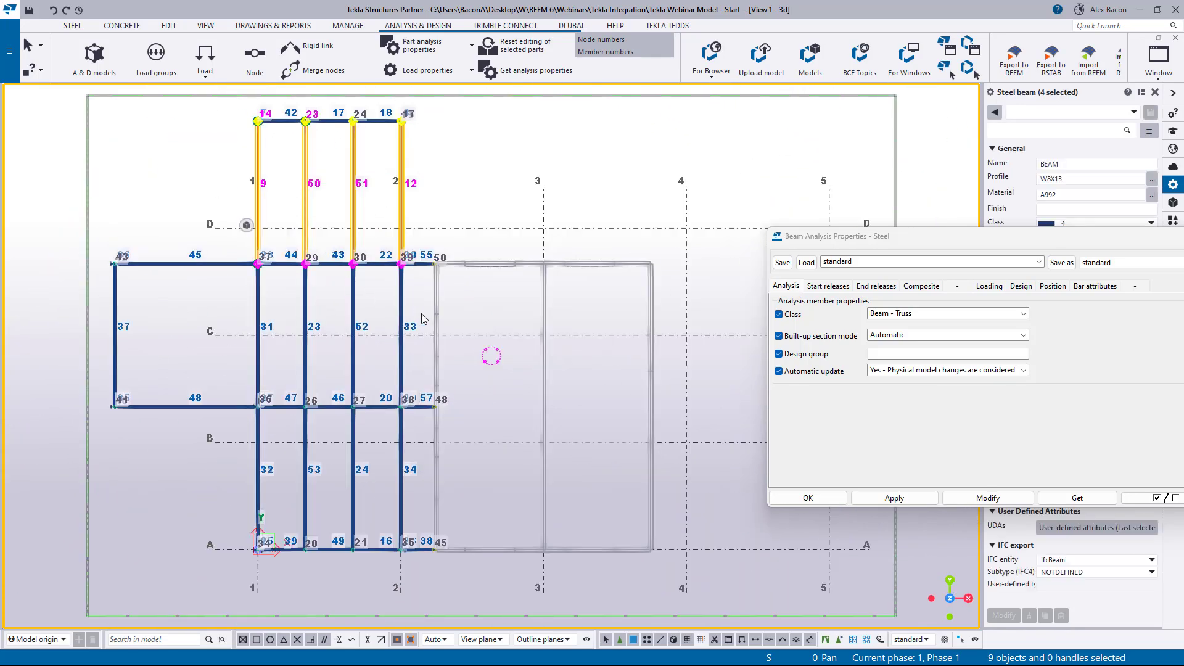
left_click_drag(417, 314, 76, 344, "shift")
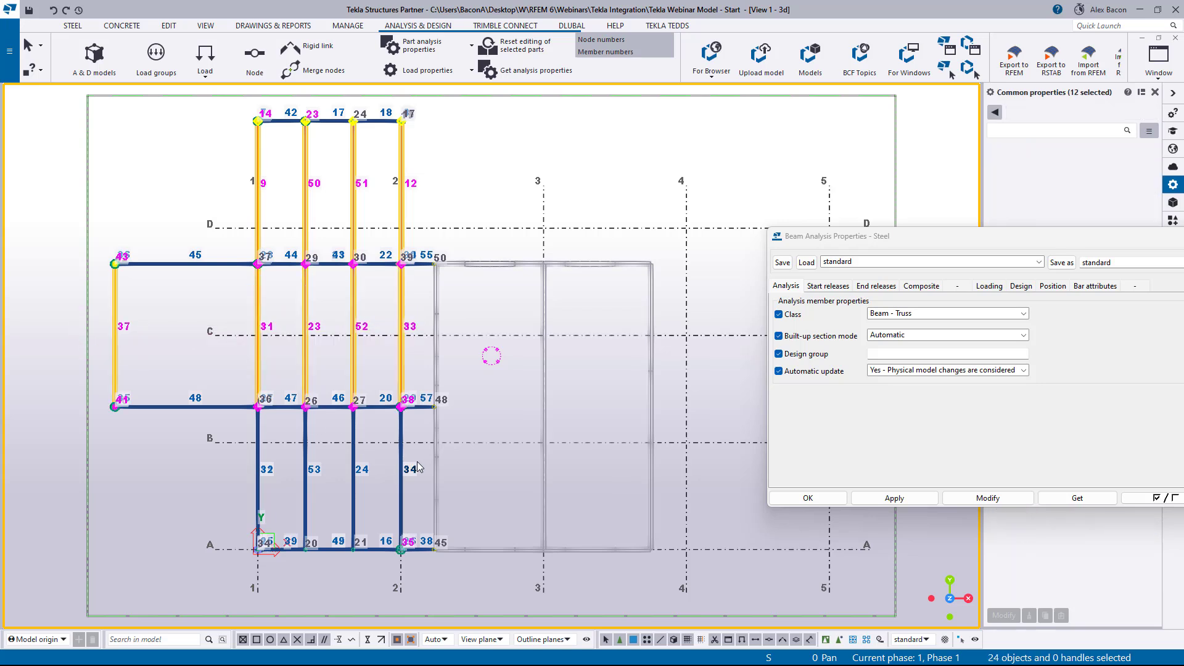
left_click_drag(418, 467, 201, 479, "shift")
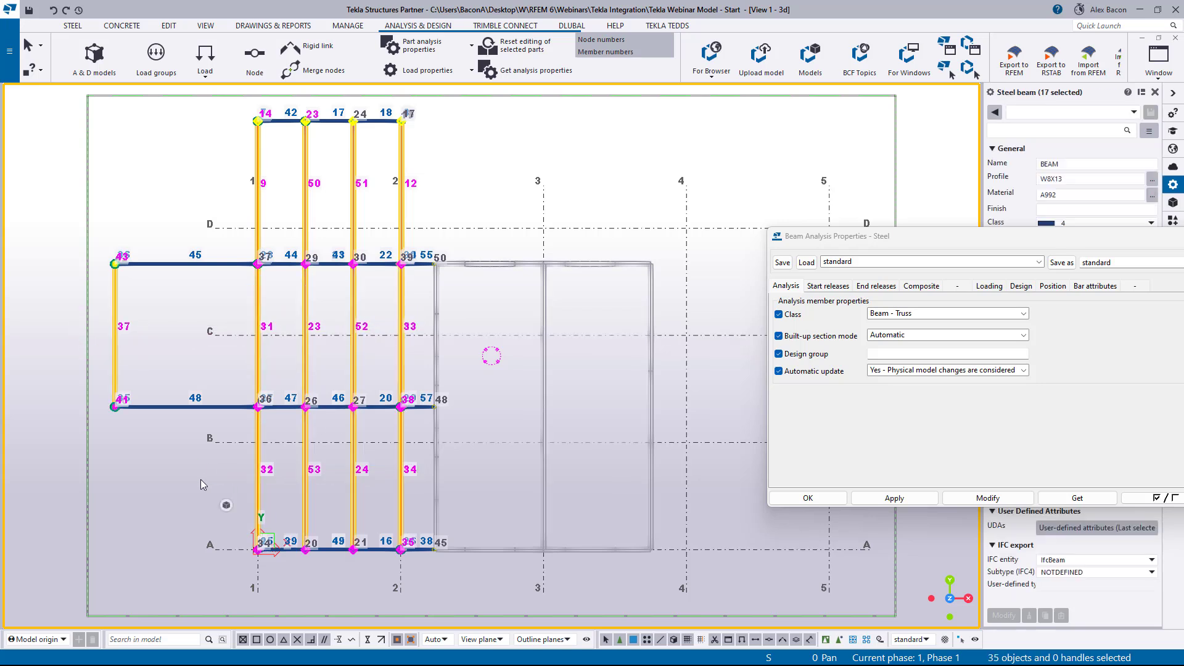
left_click(981, 496)
left_click_drag(963, 235, 644, 197)
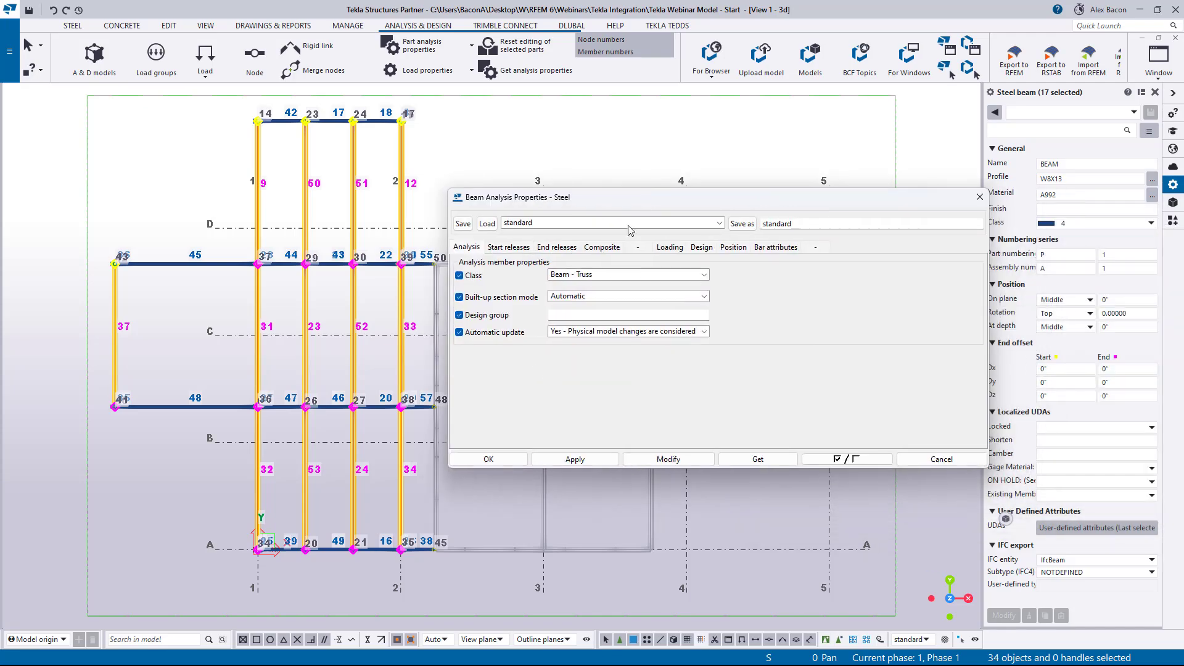
Confirm the beam properties, return to the 3D view, and examine the Y-direction truss beams across the frame.
left_click(488, 459)
key("ctrl+p")
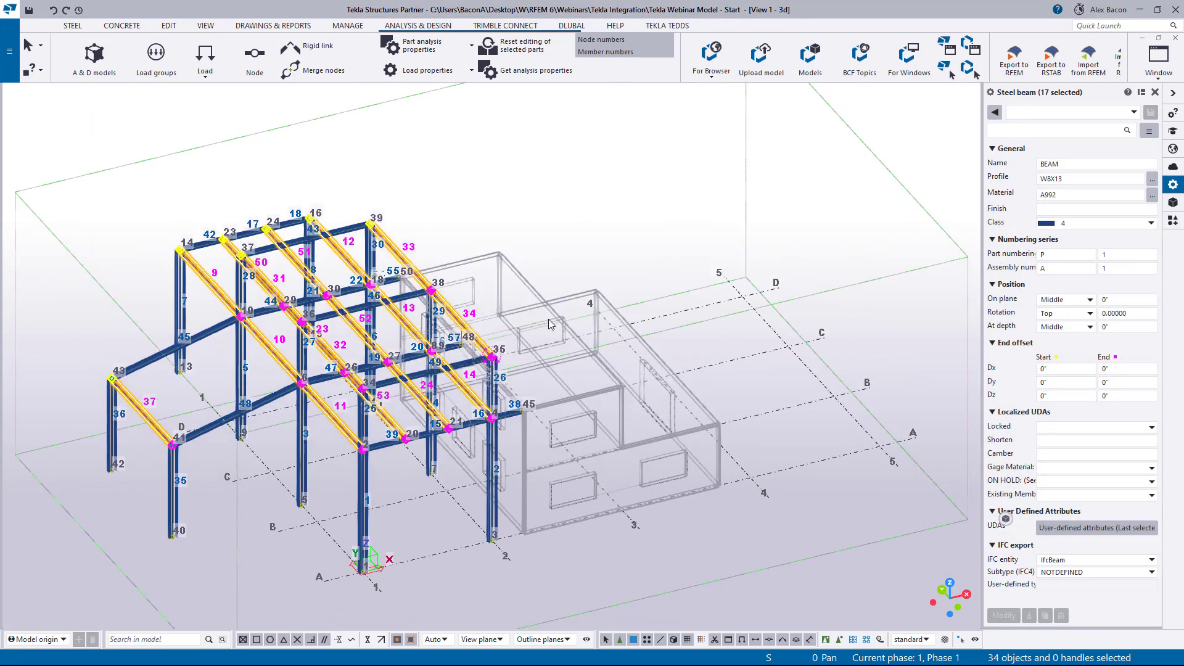
left_click(549, 320)
scroll(179, 408, "up", 5)
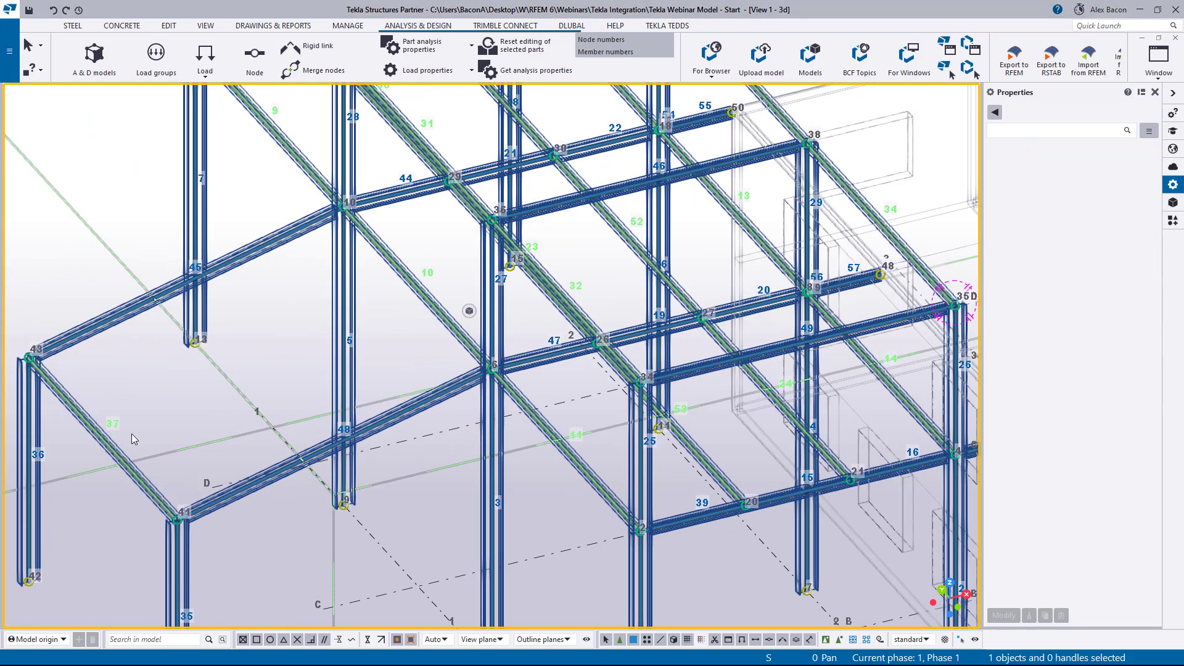
scroll(139, 458, "up", 4)
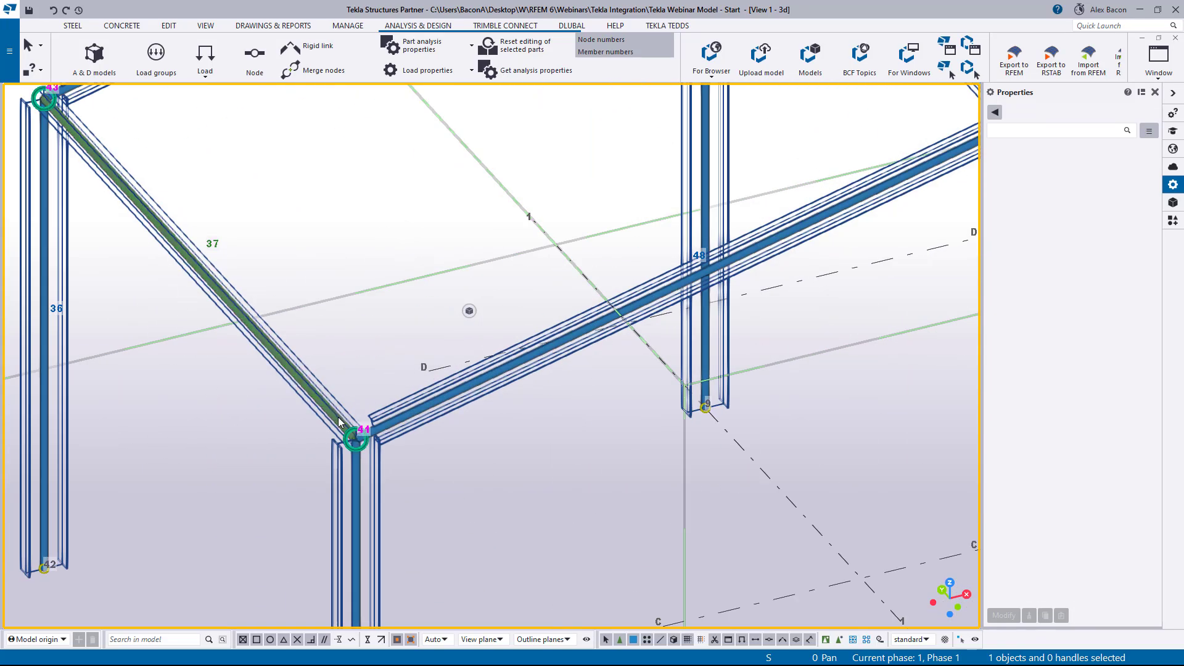
scroll(271, 383, "down", 5)
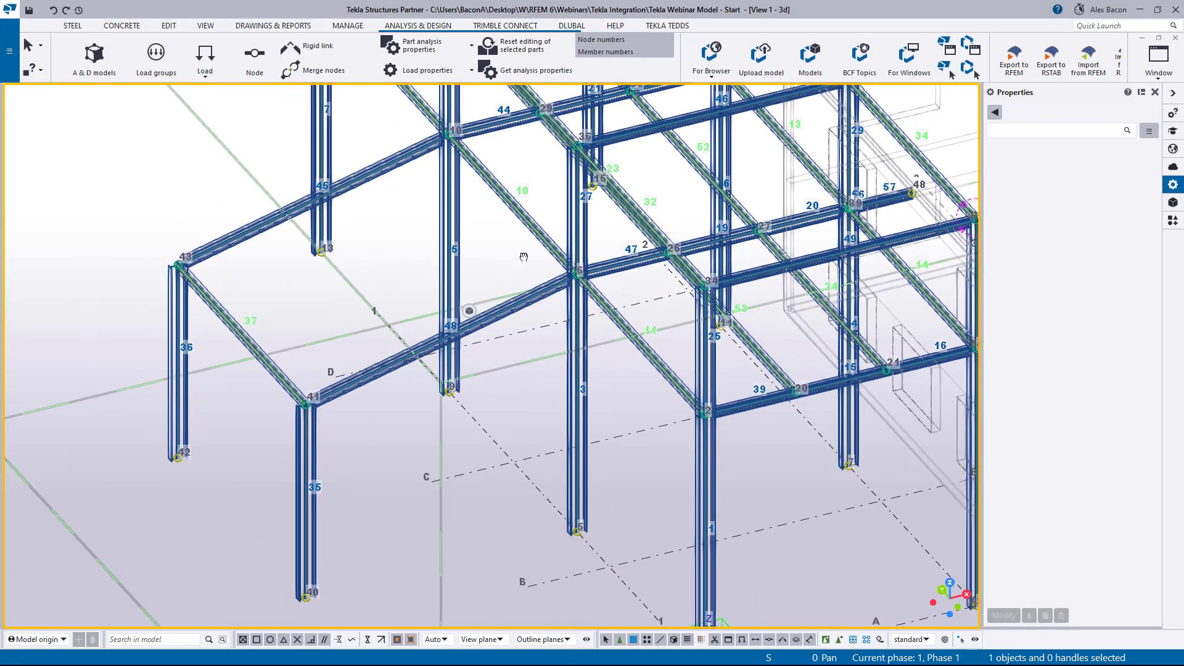
scroll(586, 166, "up", 5)
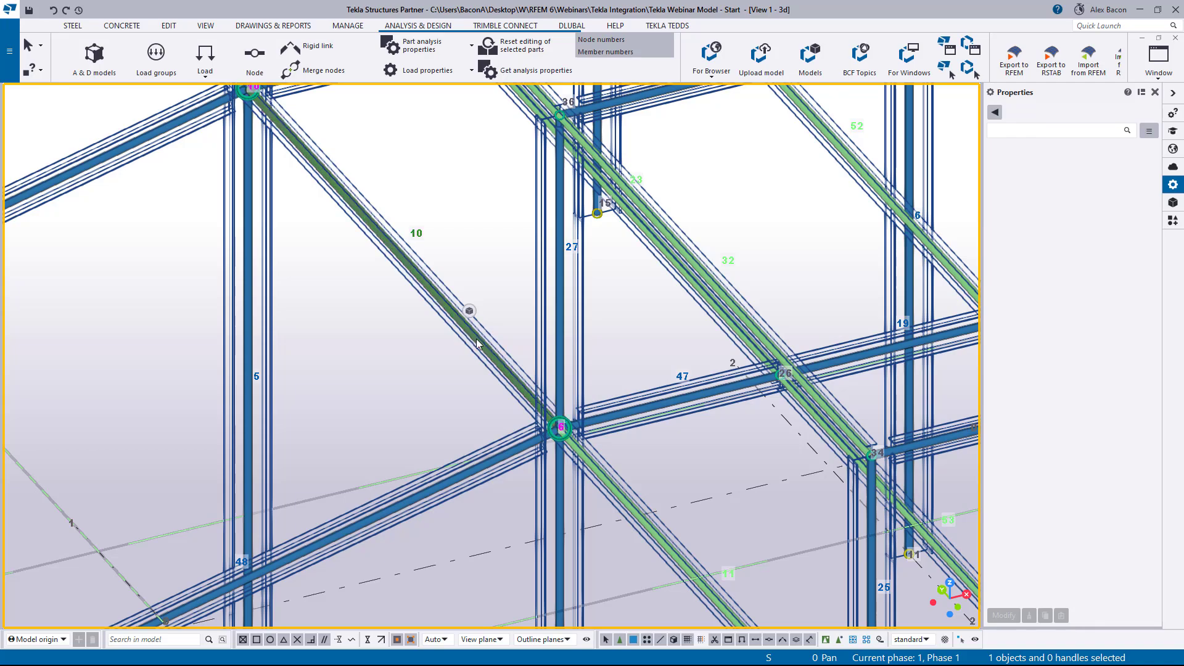
scroll(476, 344, "down", 5)
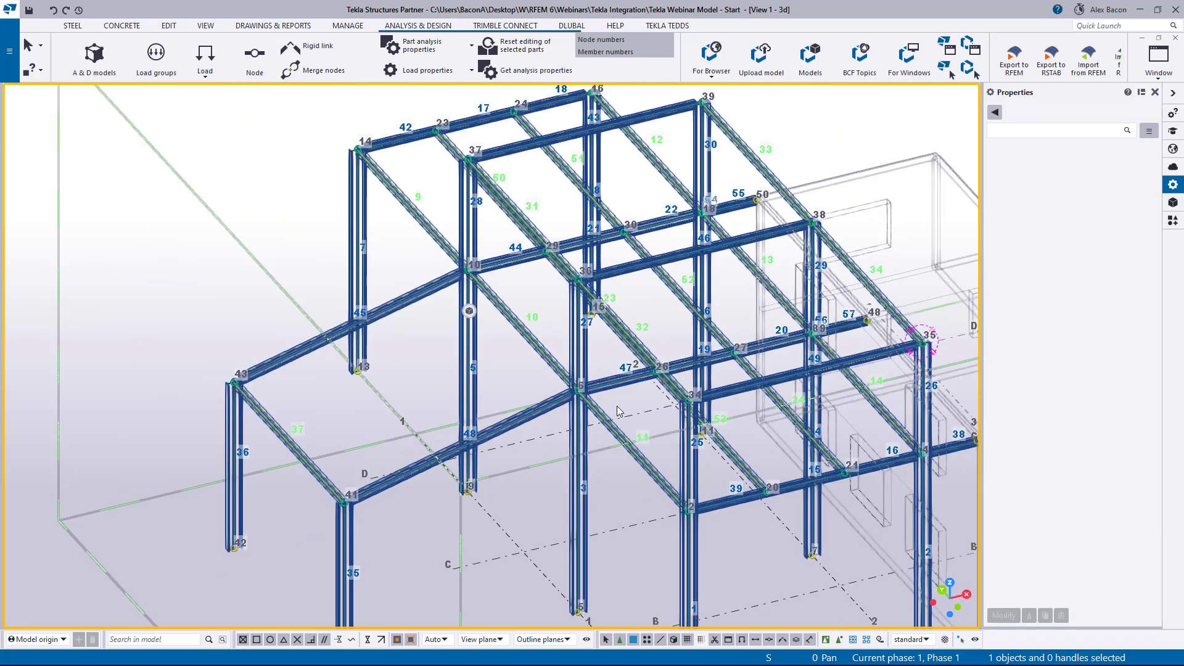
scroll(617, 406, "down", 5)
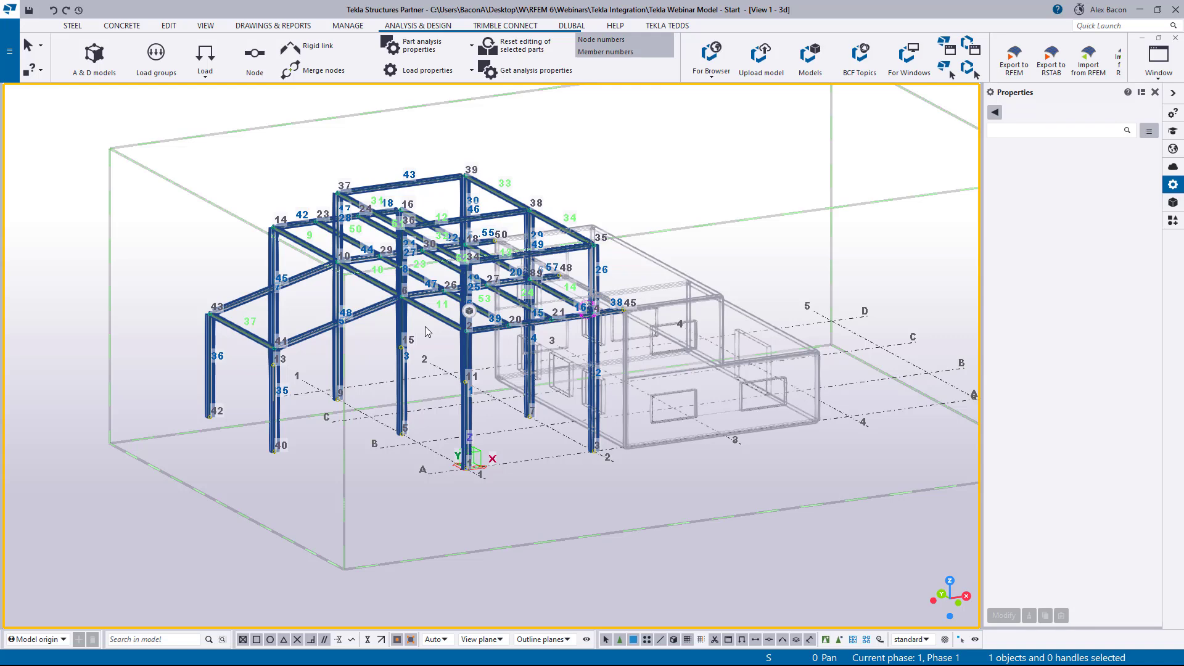
Open the analysis properties of column member 1 at grid A-1 and review its start and end releases.
middle_click_drag(507, 396, 451, 367, "ctrl")
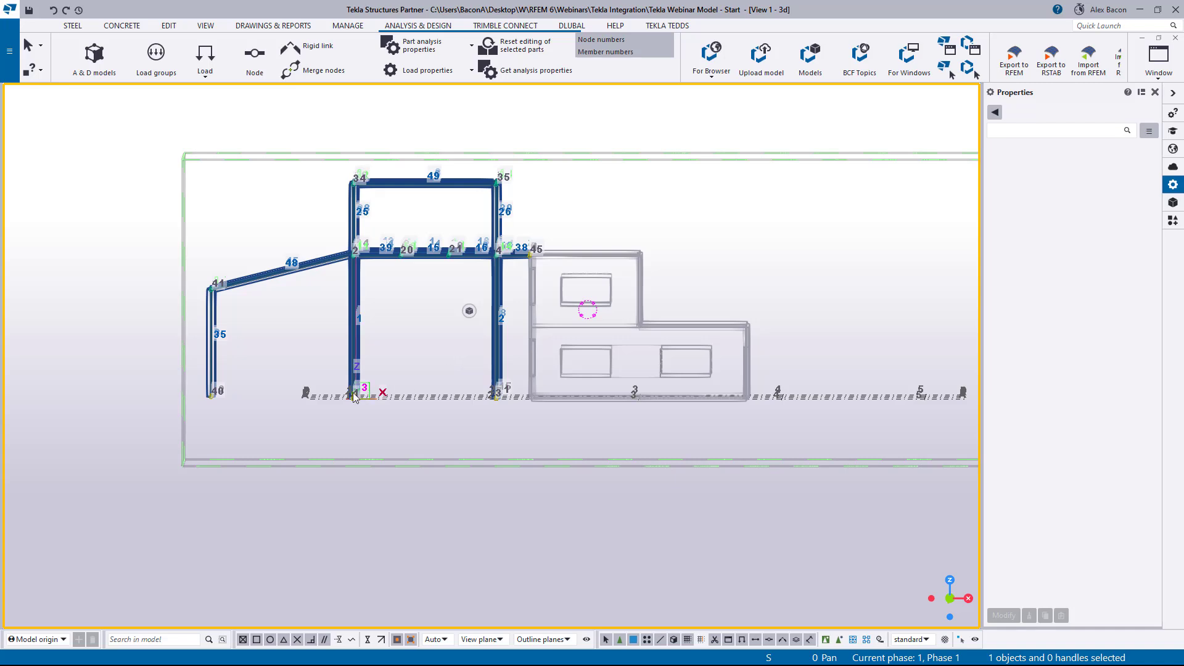
scroll(419, 345, "up", 2)
double_click(383, 319)
middle_click_drag(383, 319, 466, 358, "ctrl")
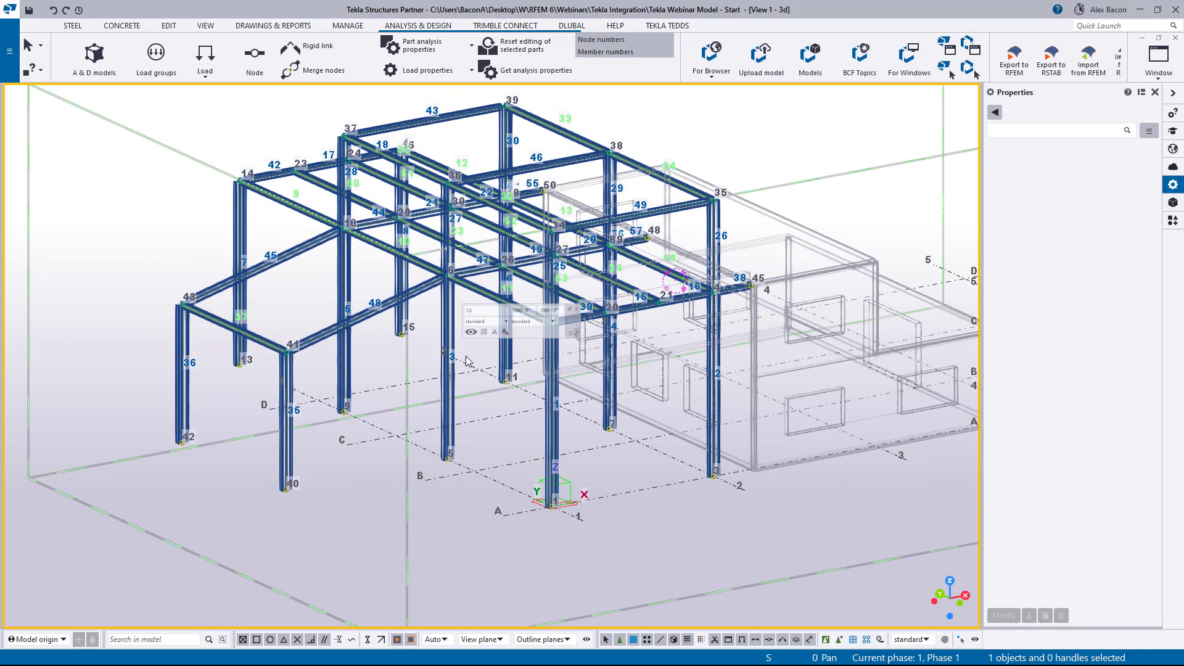
double_click(553, 430)
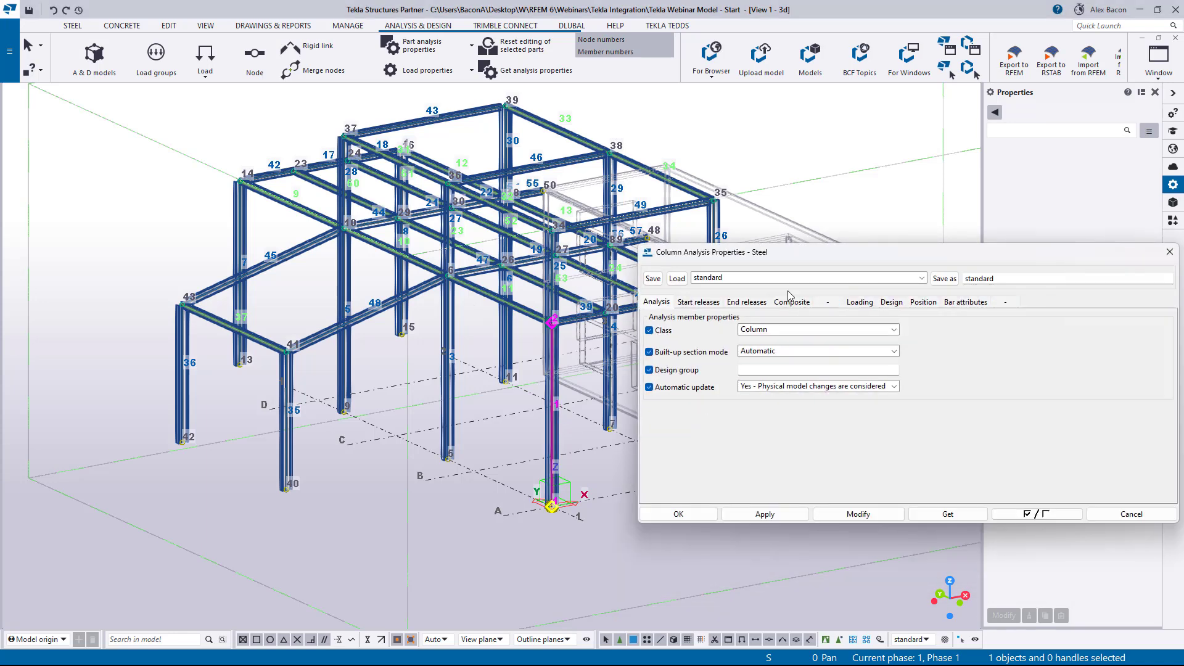
left_click_drag(766, 252, 678, 271)
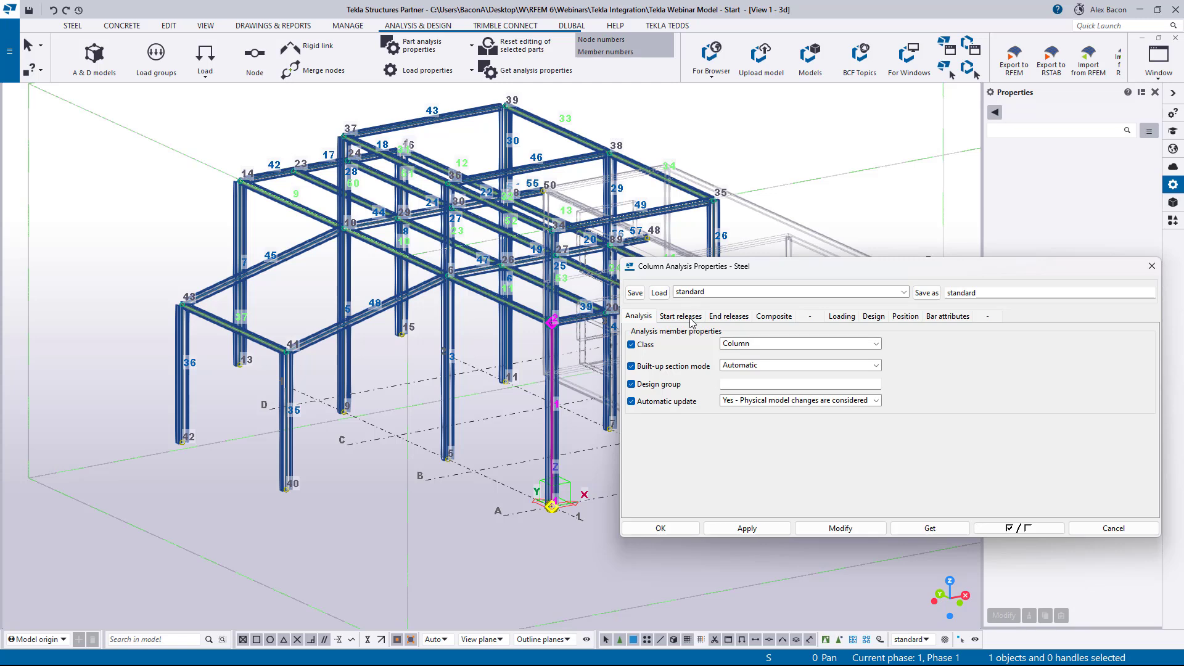
left_click(690, 318)
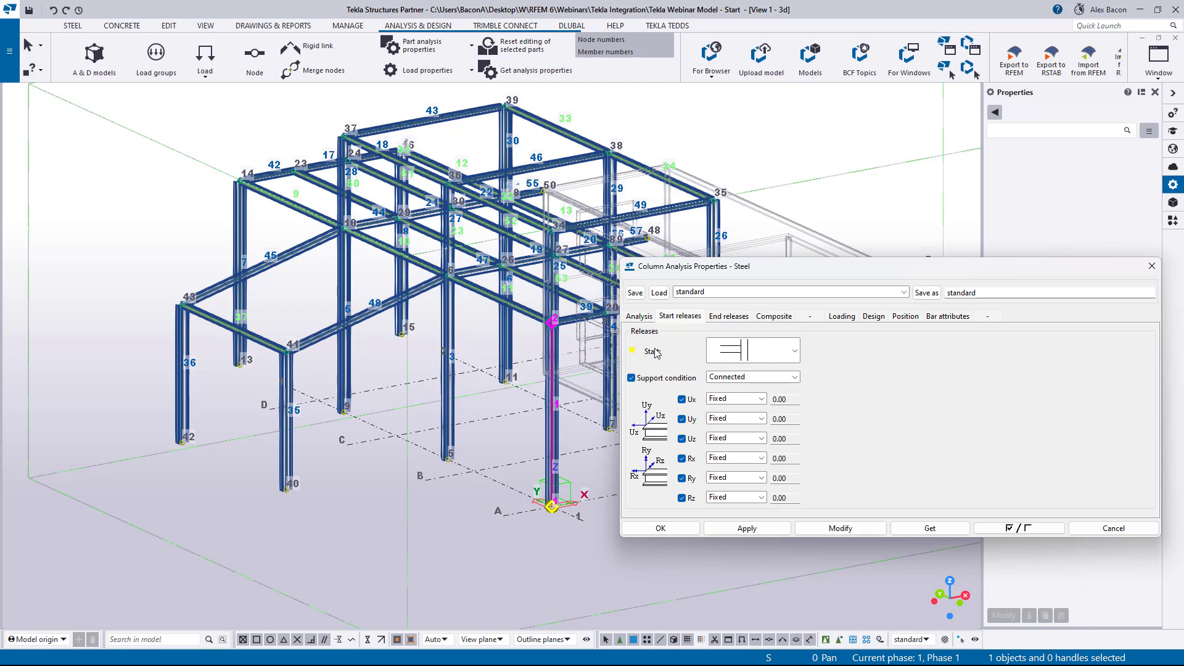
left_click(724, 319)
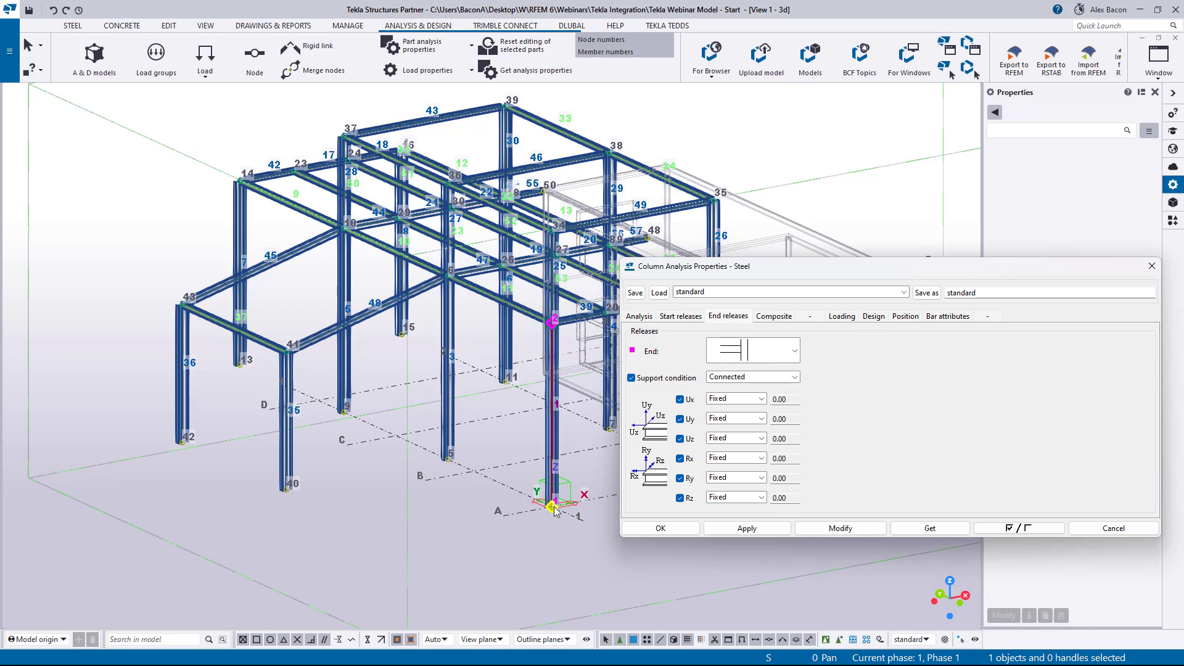
Set the column's start release to Supported with the pinned support preset, and set its Rz rotation to Fixed.
left_click(673, 318)
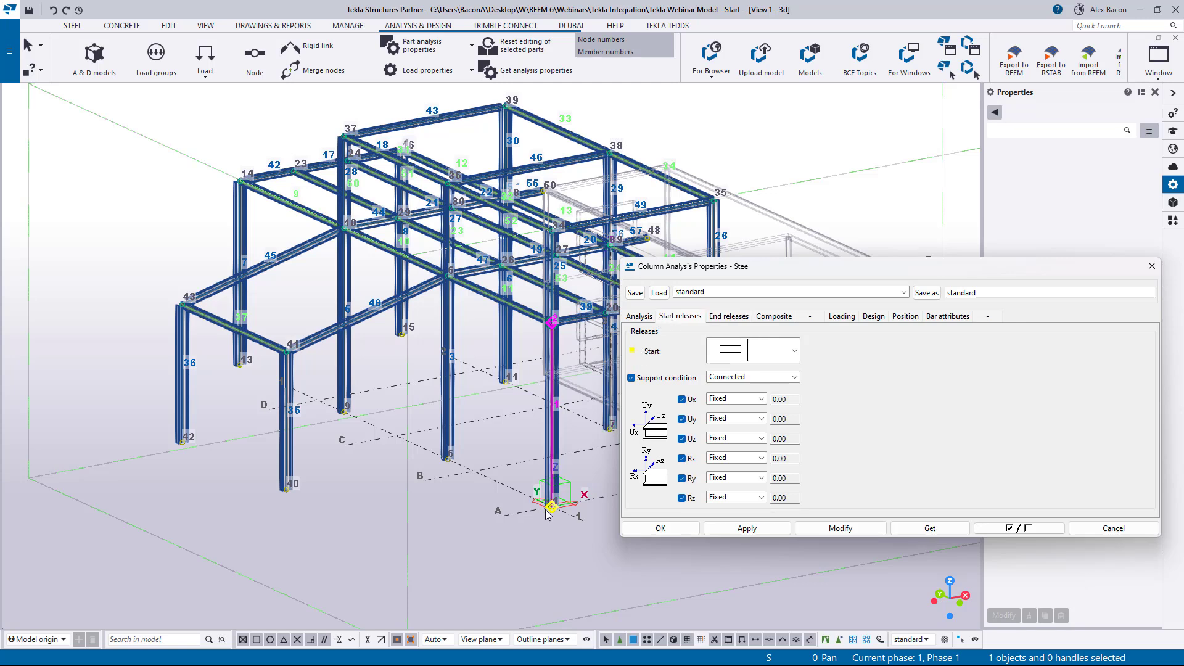
left_click(732, 377)
left_click(732, 402)
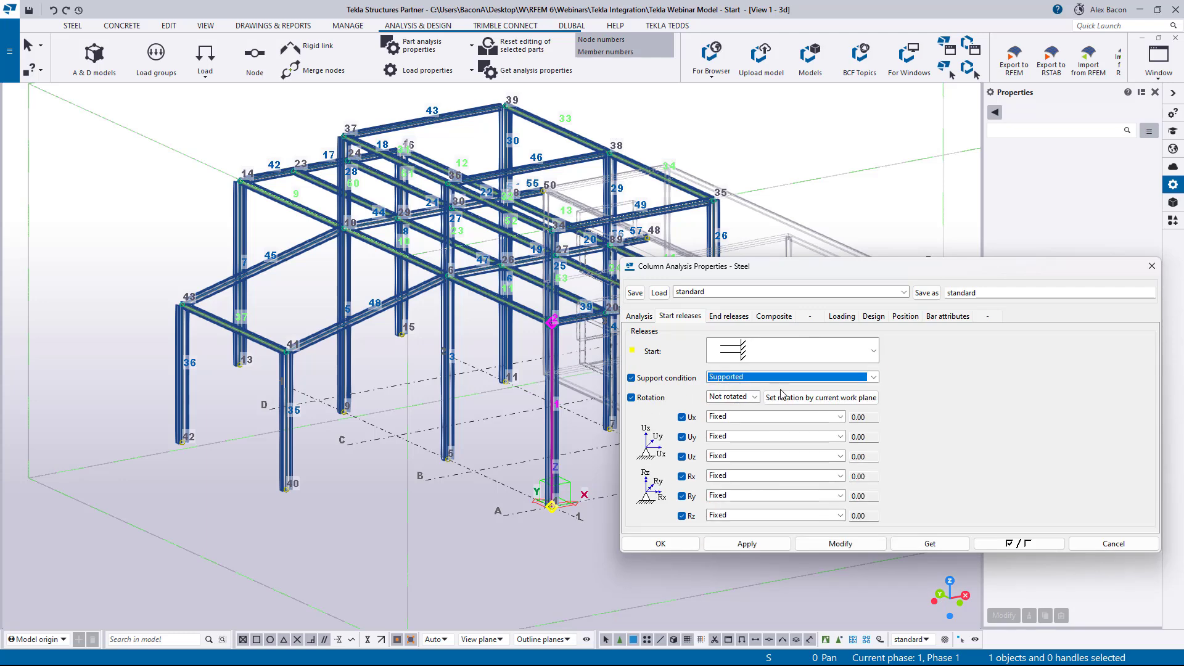
left_click(873, 353)
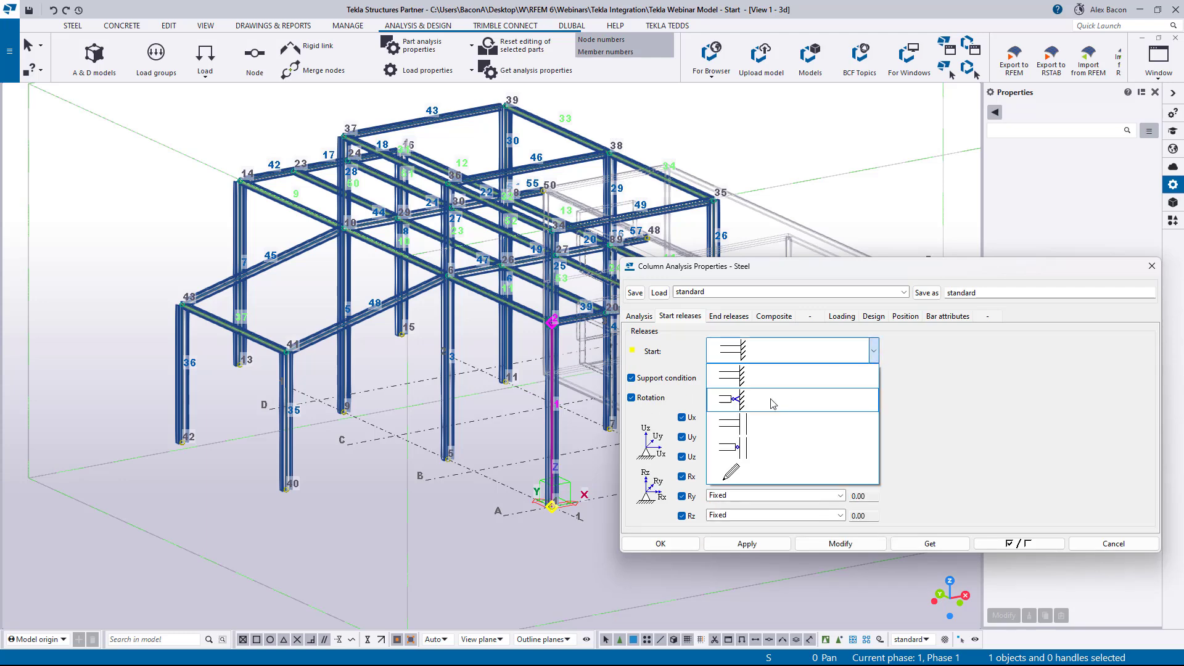
left_click(767, 400)
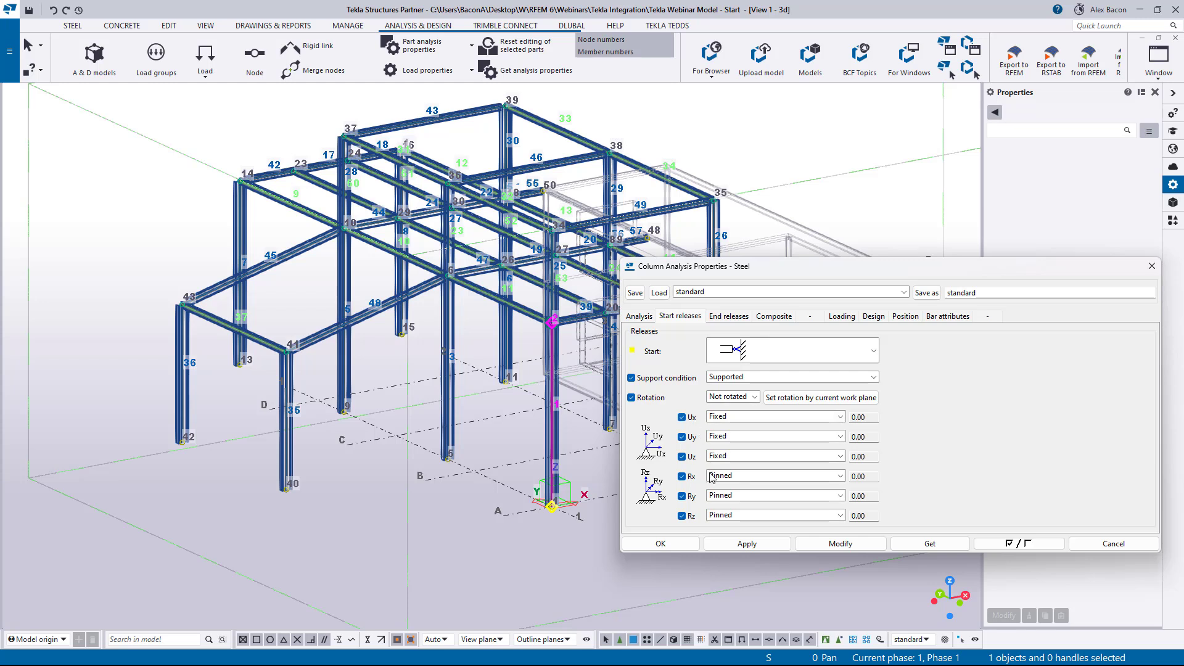
left_click(742, 517)
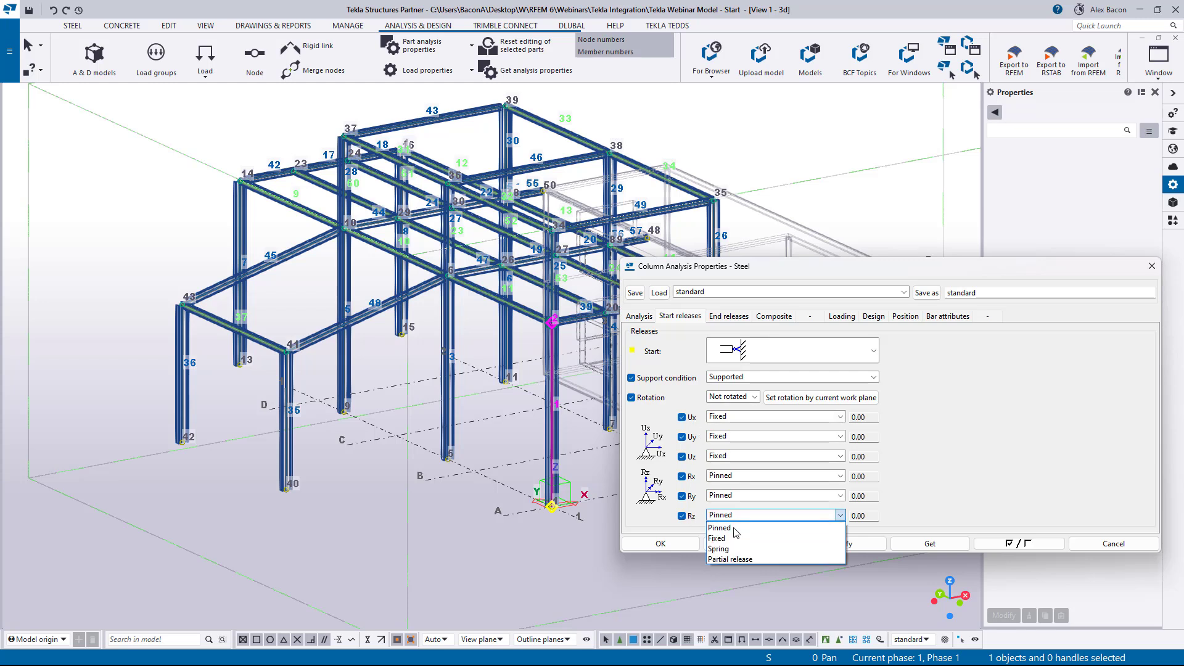
left_click(718, 539)
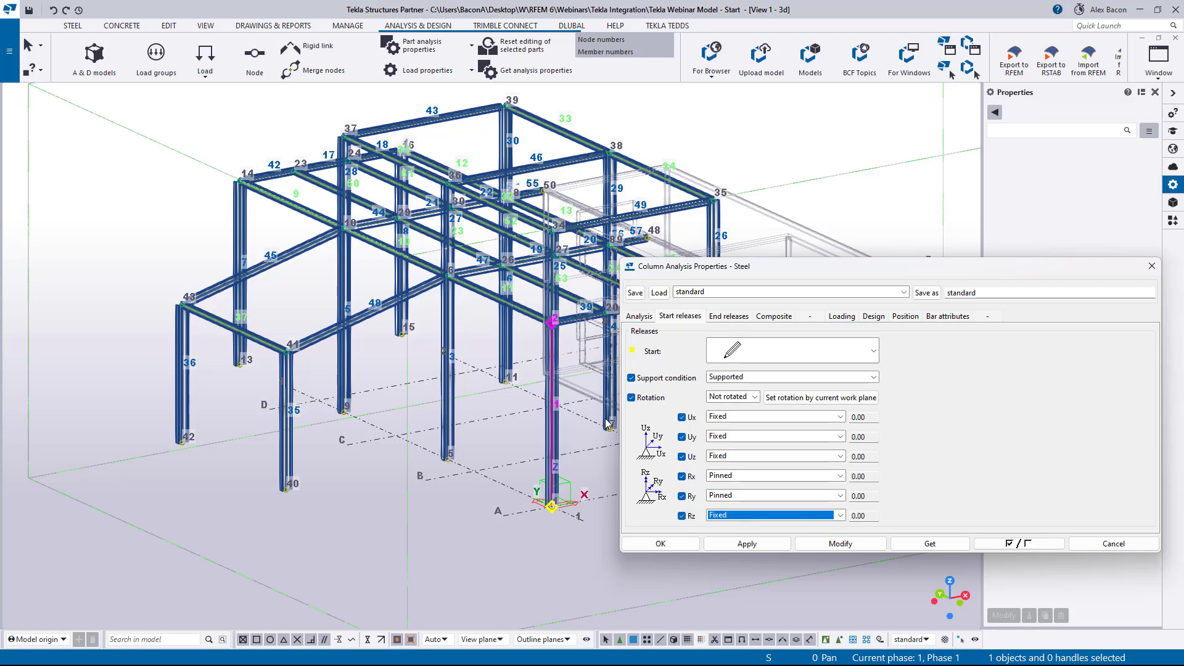
Select all ground-level columns in a front view, apply the start support settings to them, and close the properties.
scroll(549, 466, "down", 1)
middle_click_drag(601, 495, 385, 509)
left_click(419, 555)
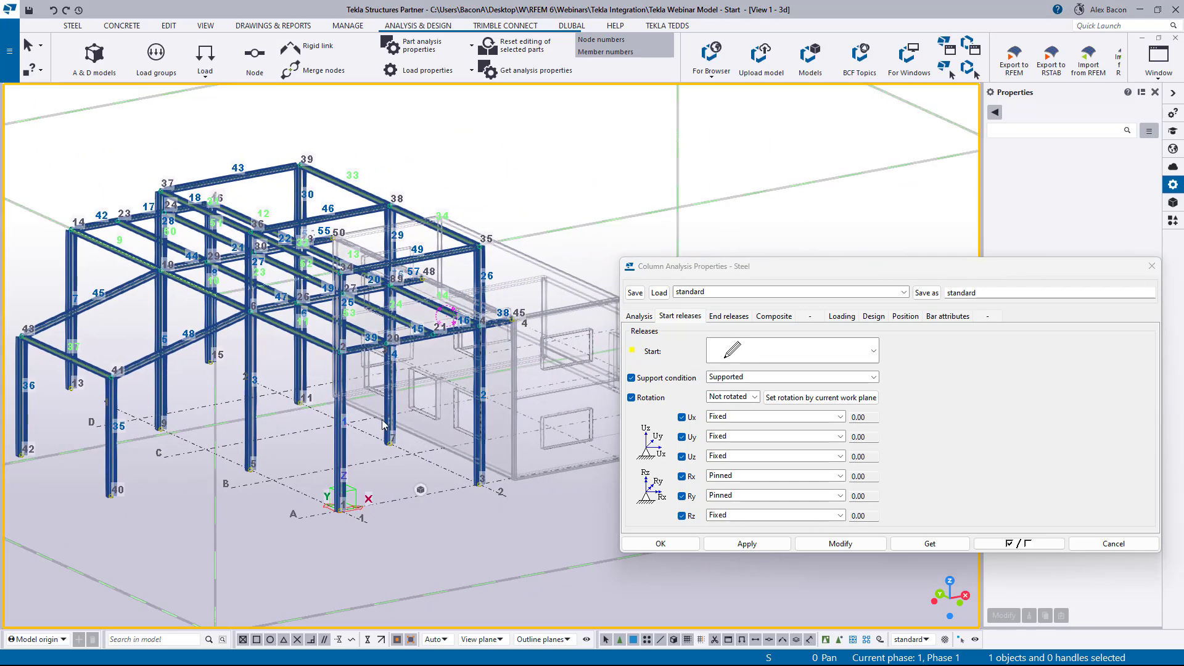
middle_click_drag(382, 425, 388, 389, "ctrl")
left_click_drag(435, 333, 70, 371)
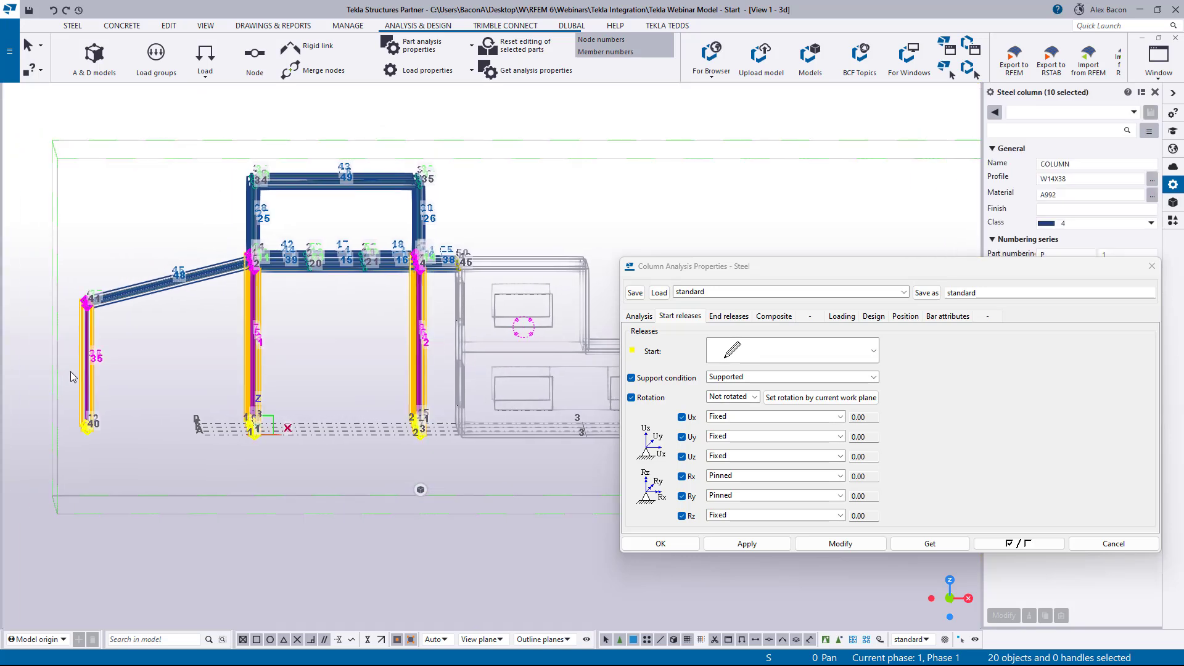
left_click(840, 543)
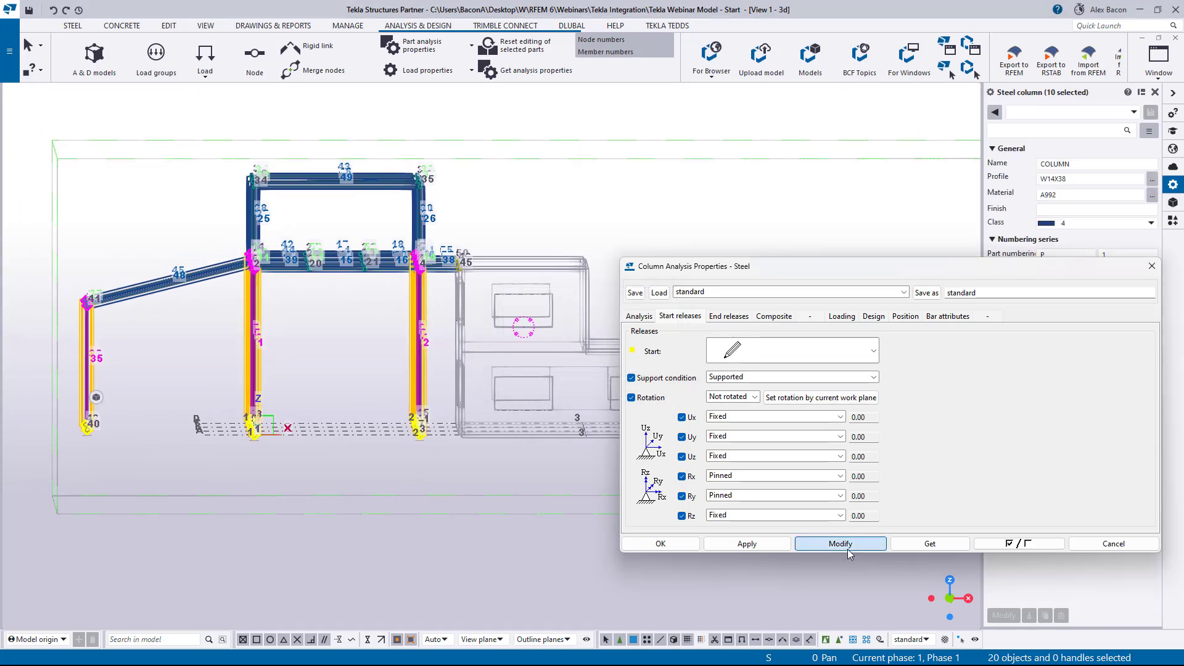
left_click(664, 545)
left_click(273, 453)
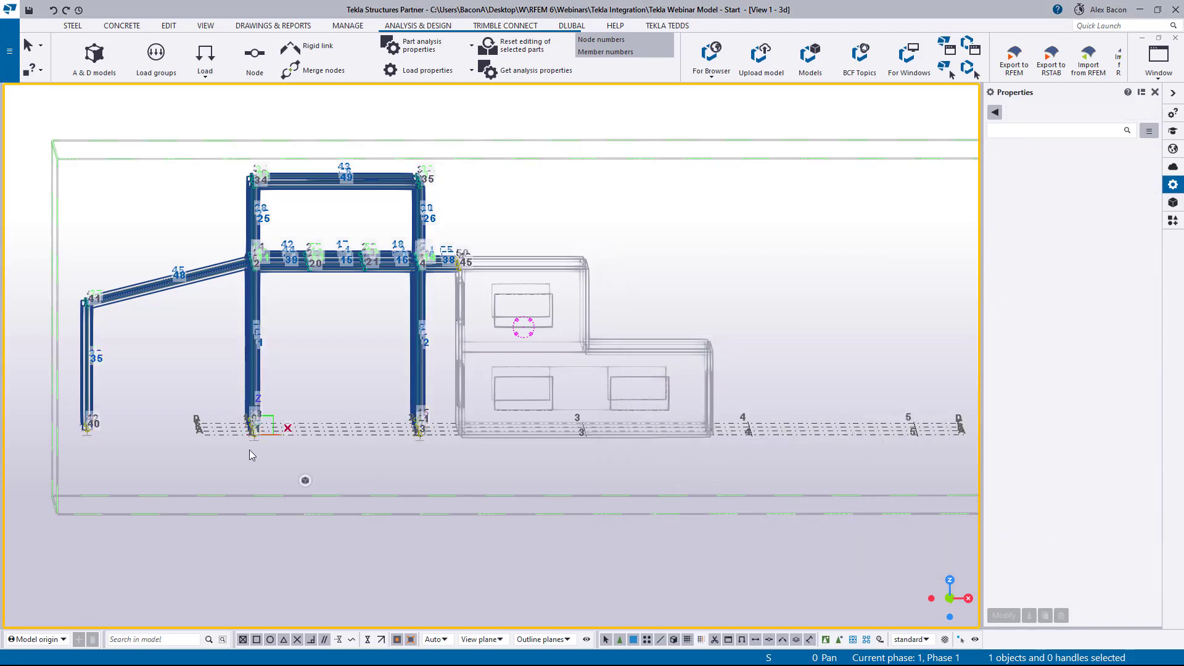
Inspect the supports at the column bases, check the analysis node properties of node 1, and close them.
middle_click_drag(250, 451, 449, 521, "ctrl")
scroll(444, 522, "up", 3)
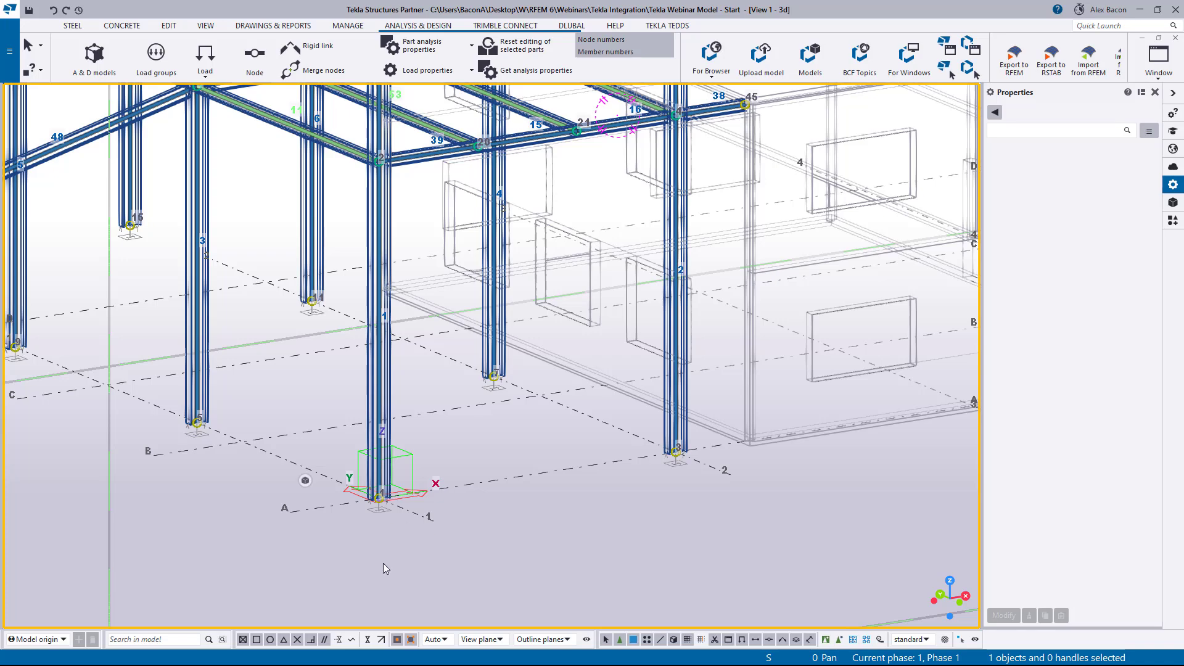
scroll(407, 523, "down", 3)
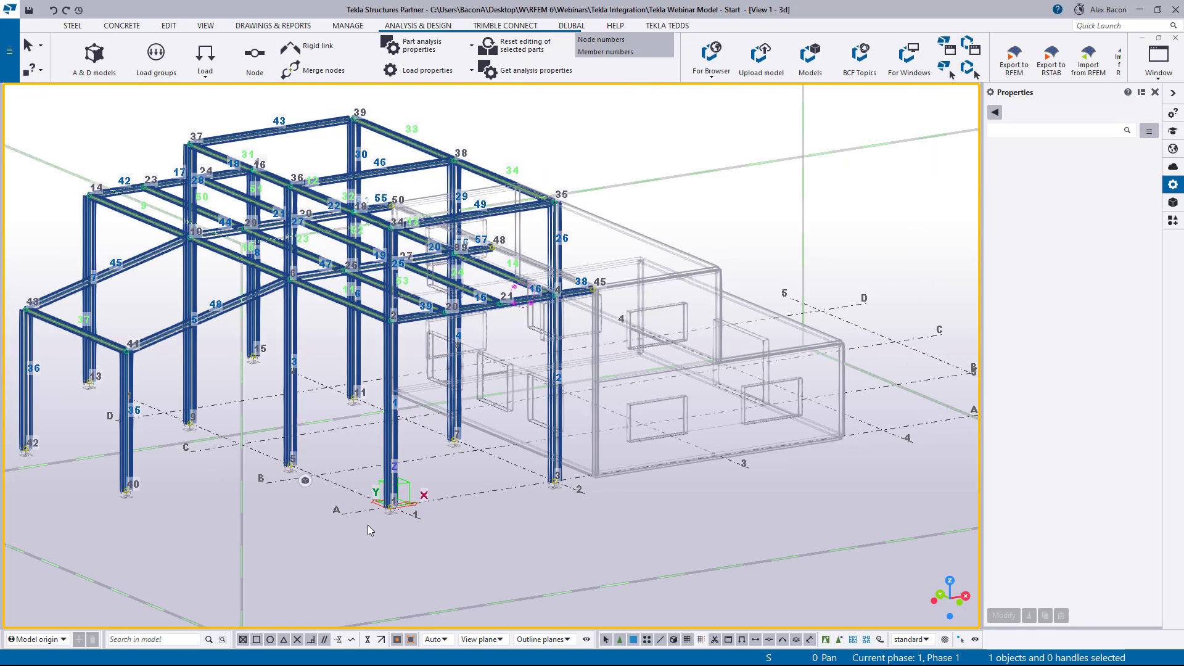
scroll(383, 523, "up", 3)
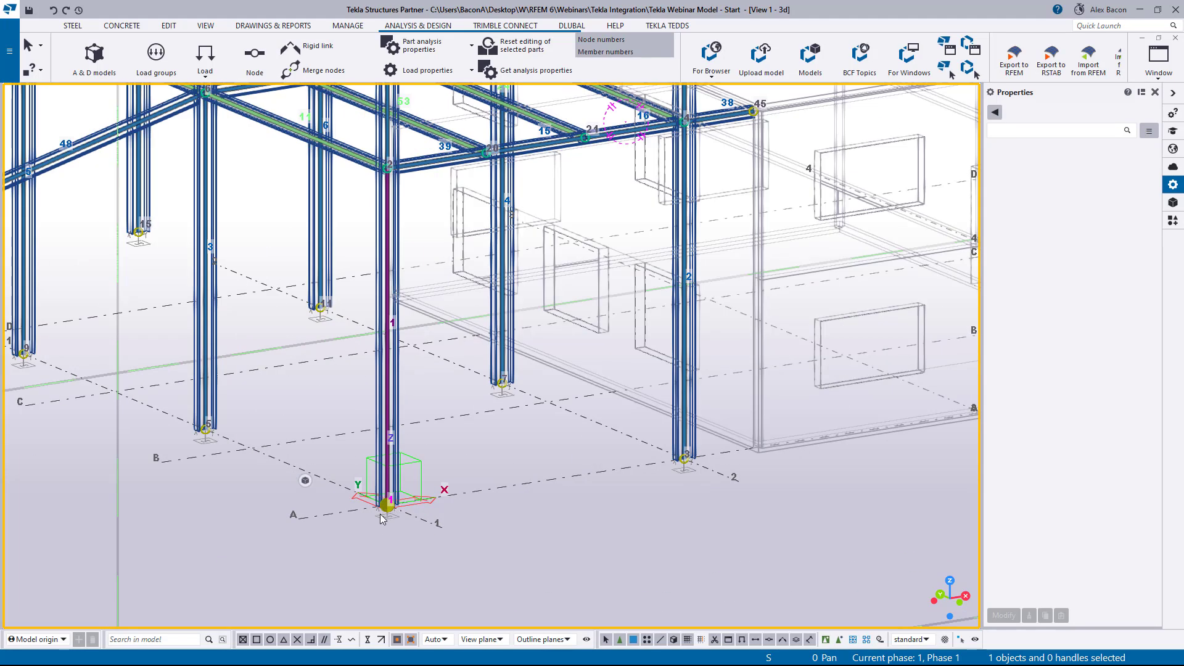
scroll(382, 519, "up", 2)
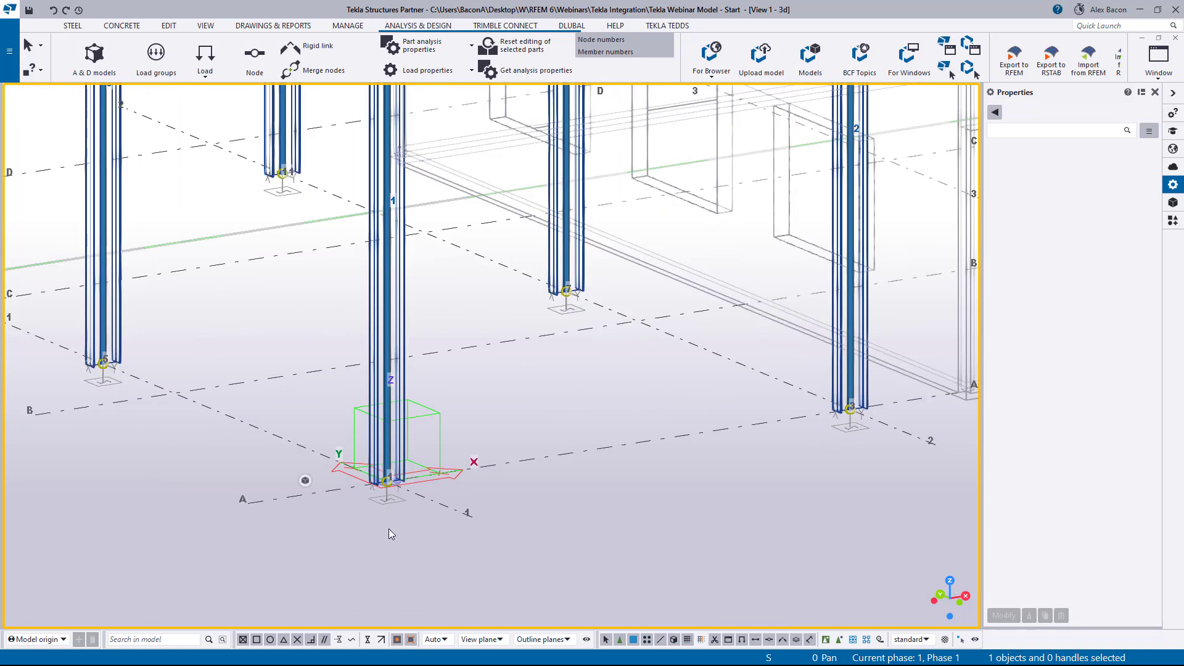
double_click(391, 487)
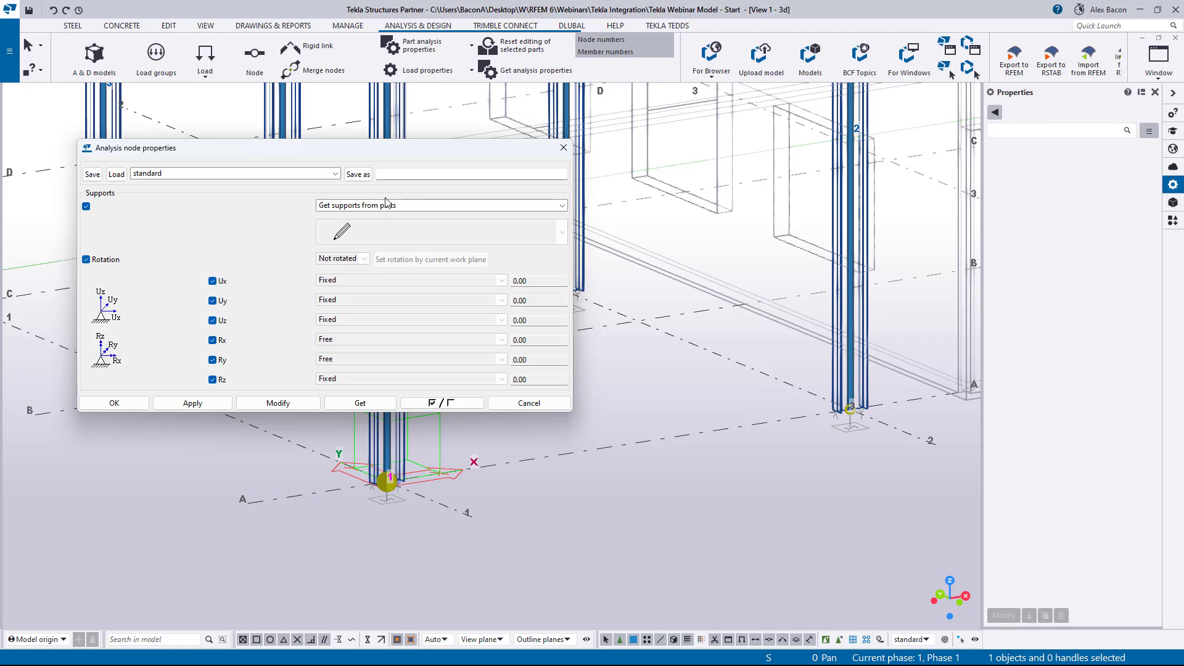
left_click(565, 147)
scroll(543, 306, "down", 6)
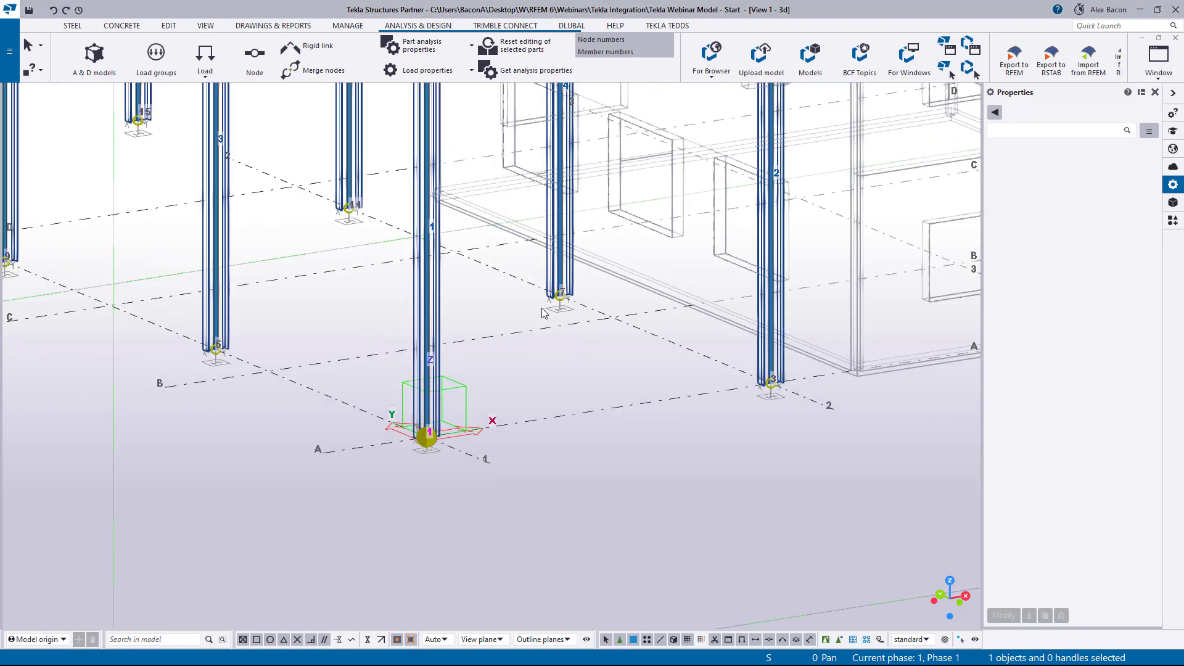
Reopen the start releases of column member 1 and review the available release presets and the saved-settings name.
left_click(544, 412)
scroll(544, 412, "down", 1)
middle_click_drag(544, 409, 516, 456)
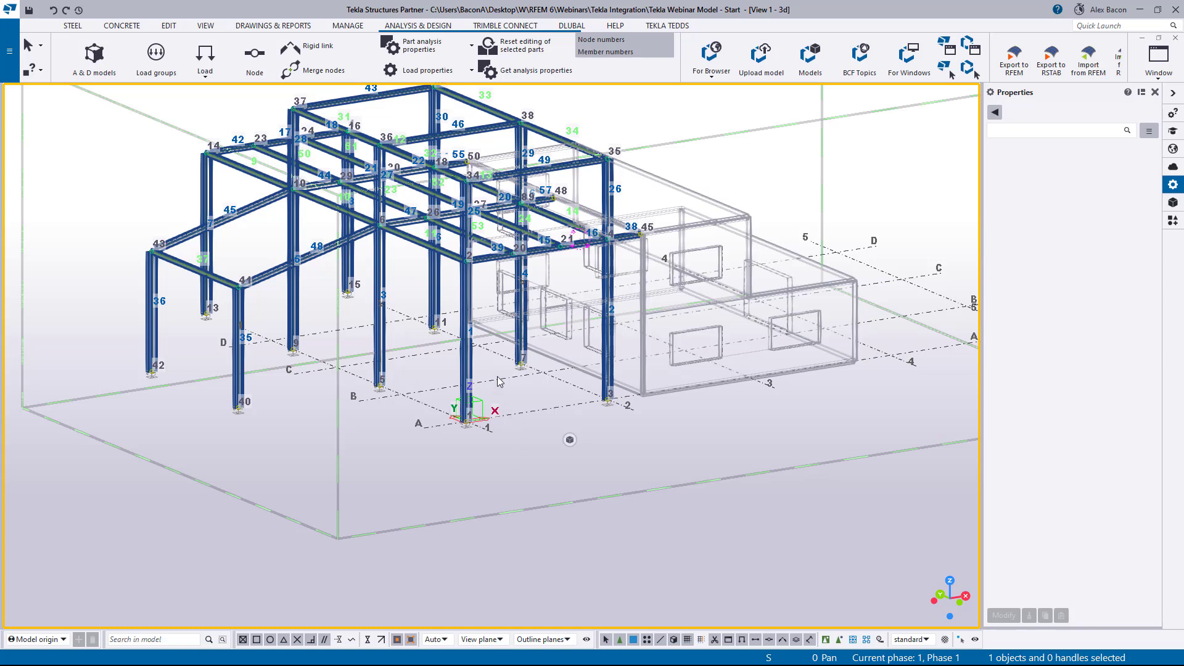
double_click(468, 357)
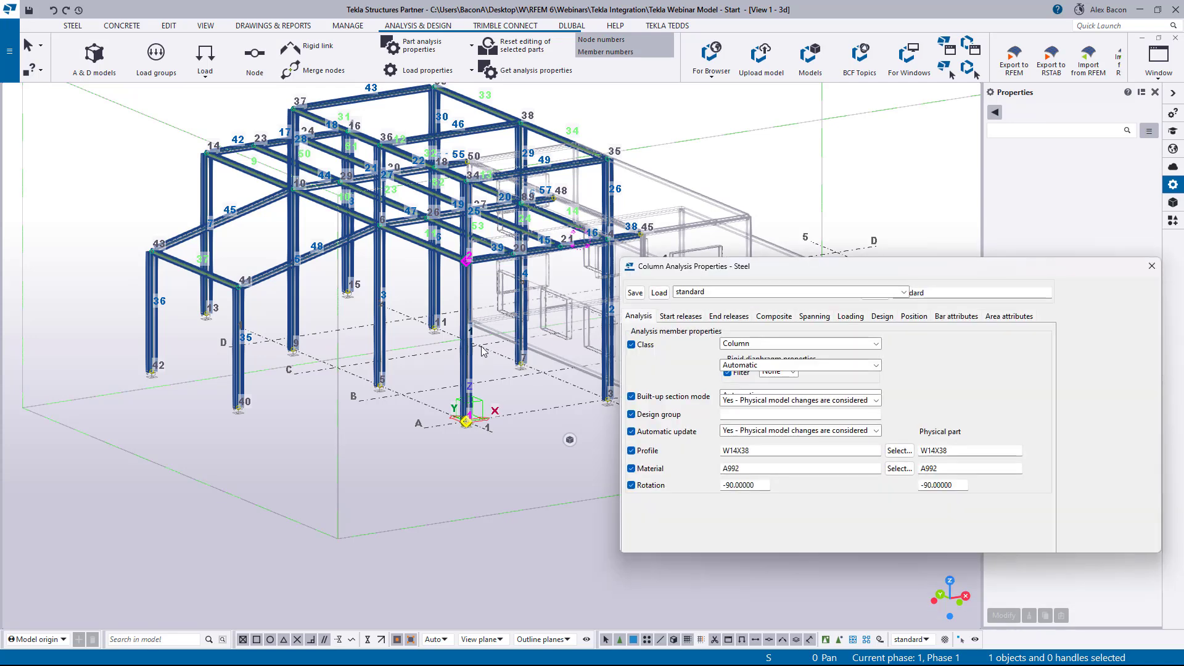
left_click_drag(744, 272, 523, 279)
left_click(461, 328)
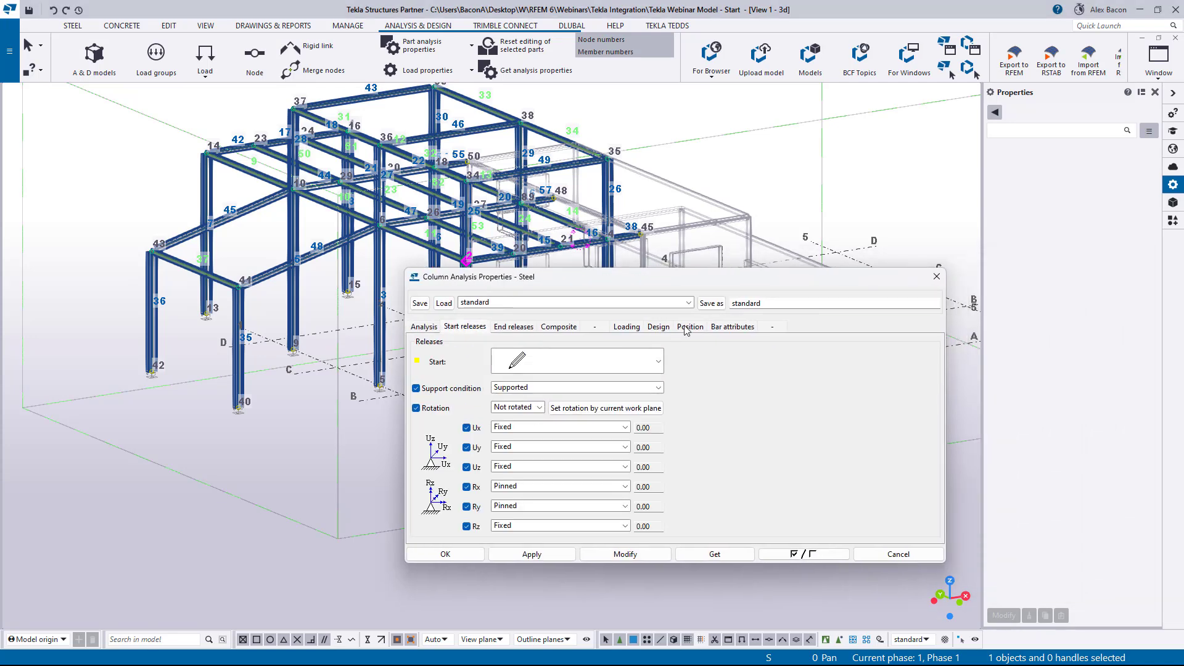
left_click(578, 366)
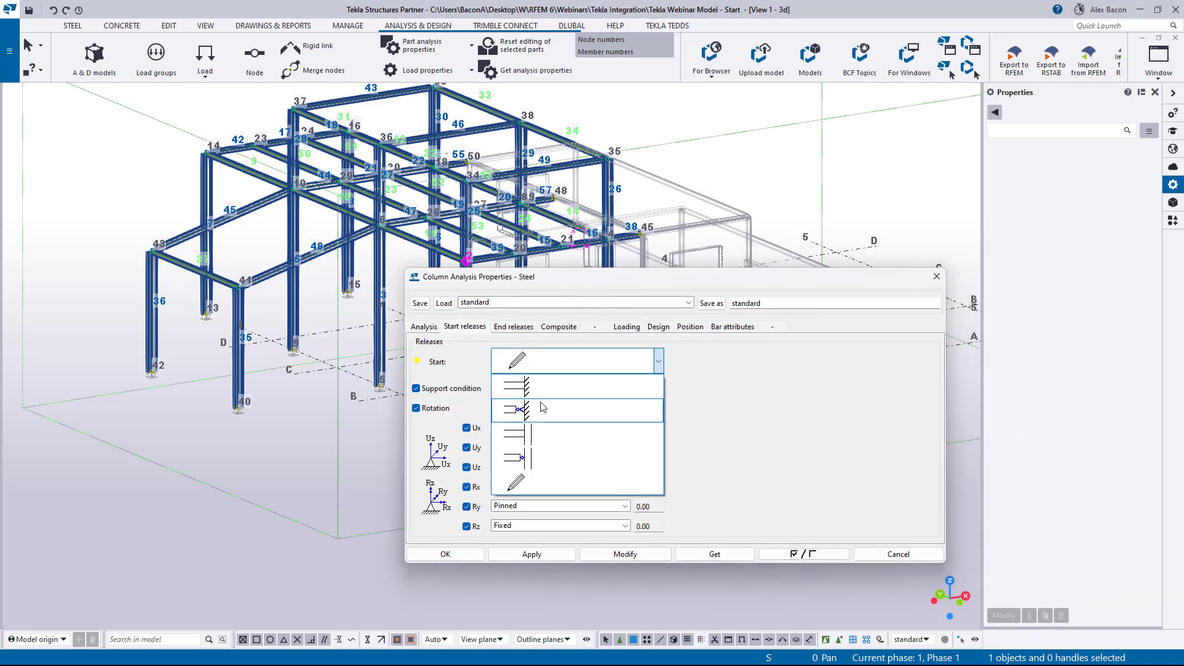
left_click(752, 317)
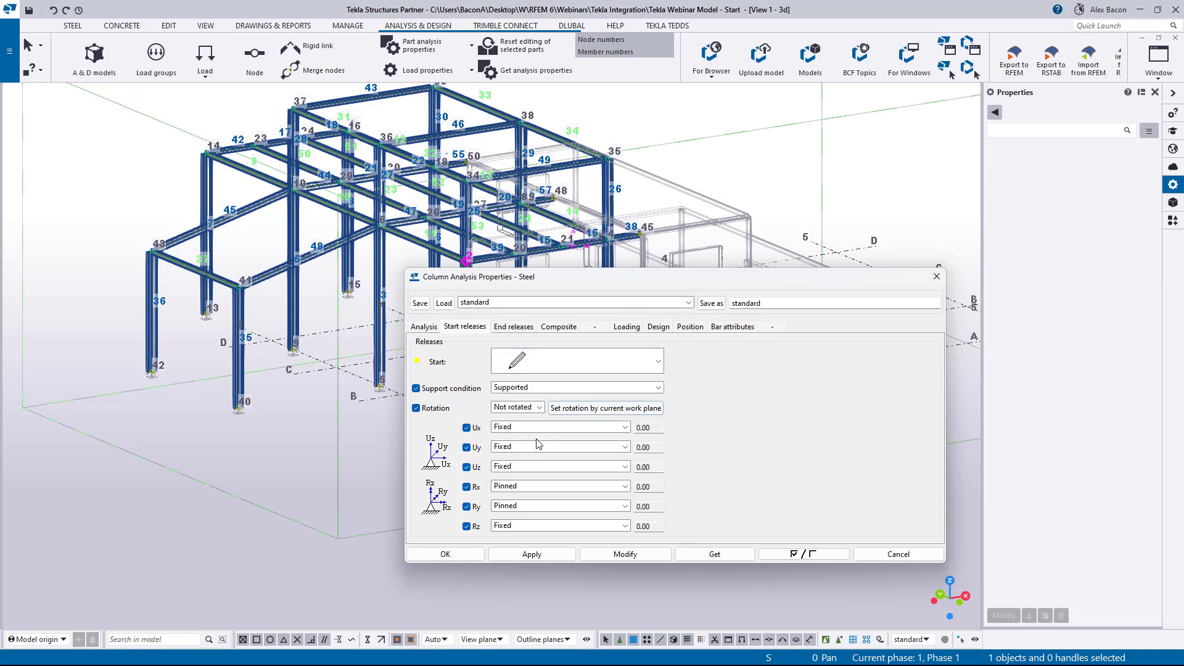
left_click_drag(773, 307, 718, 306)
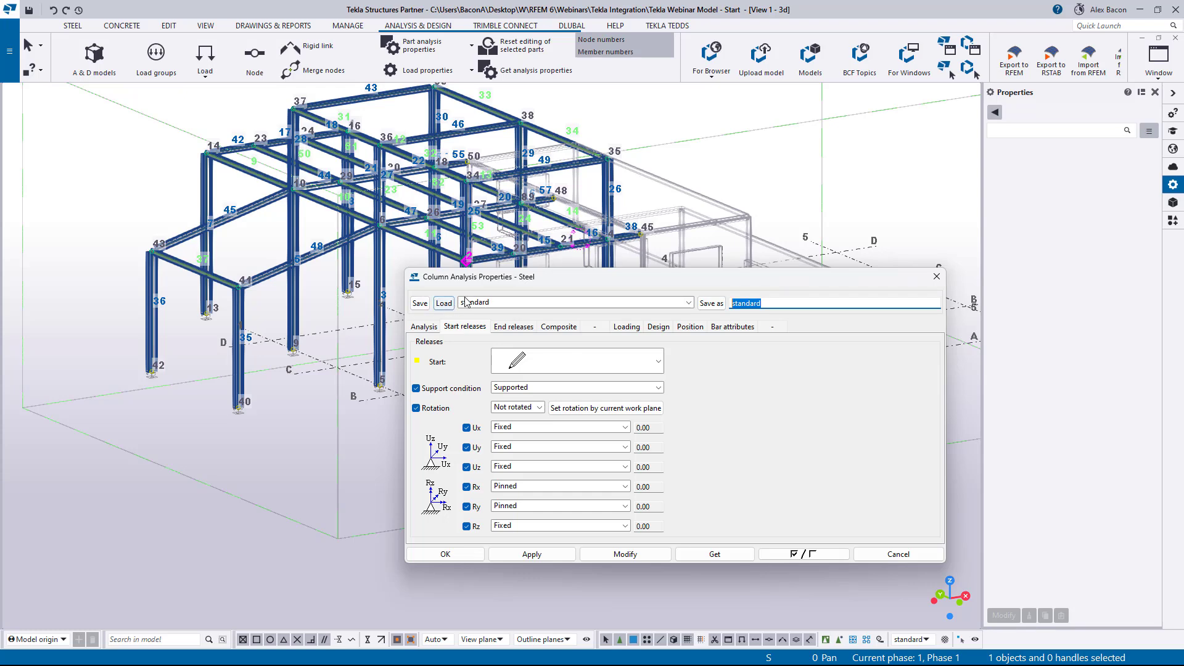
Close the column's analysis properties and clear the selection in the model view.
left_click_drag(618, 284, 478, 284)
left_click(796, 276)
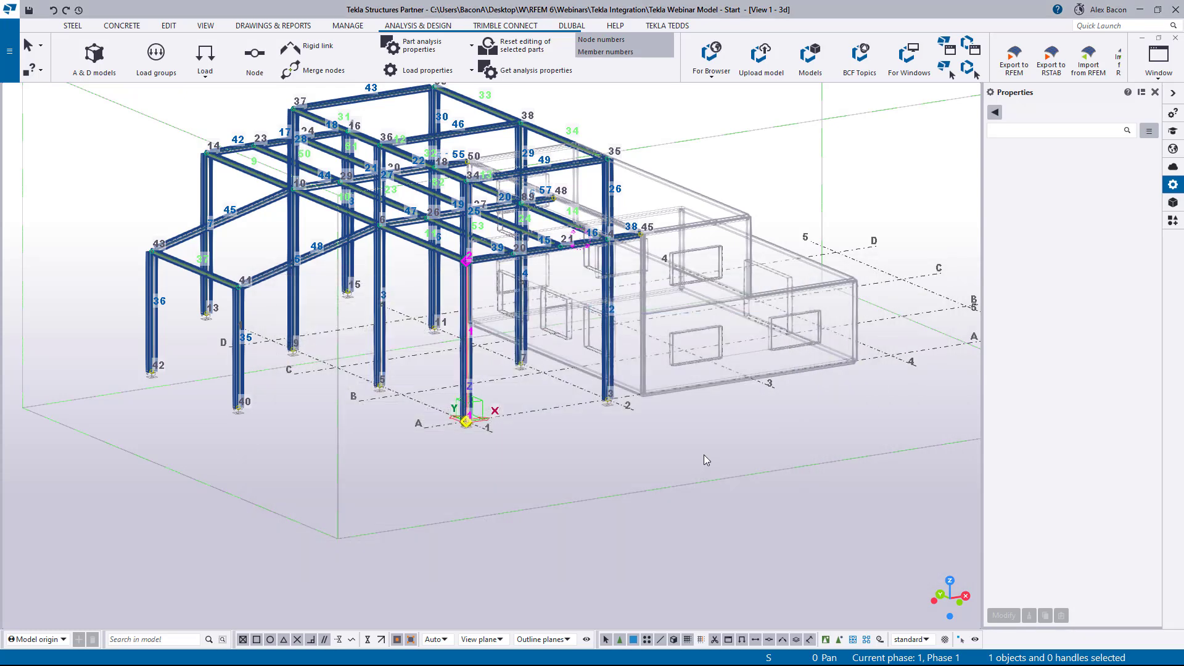
left_click(703, 457)
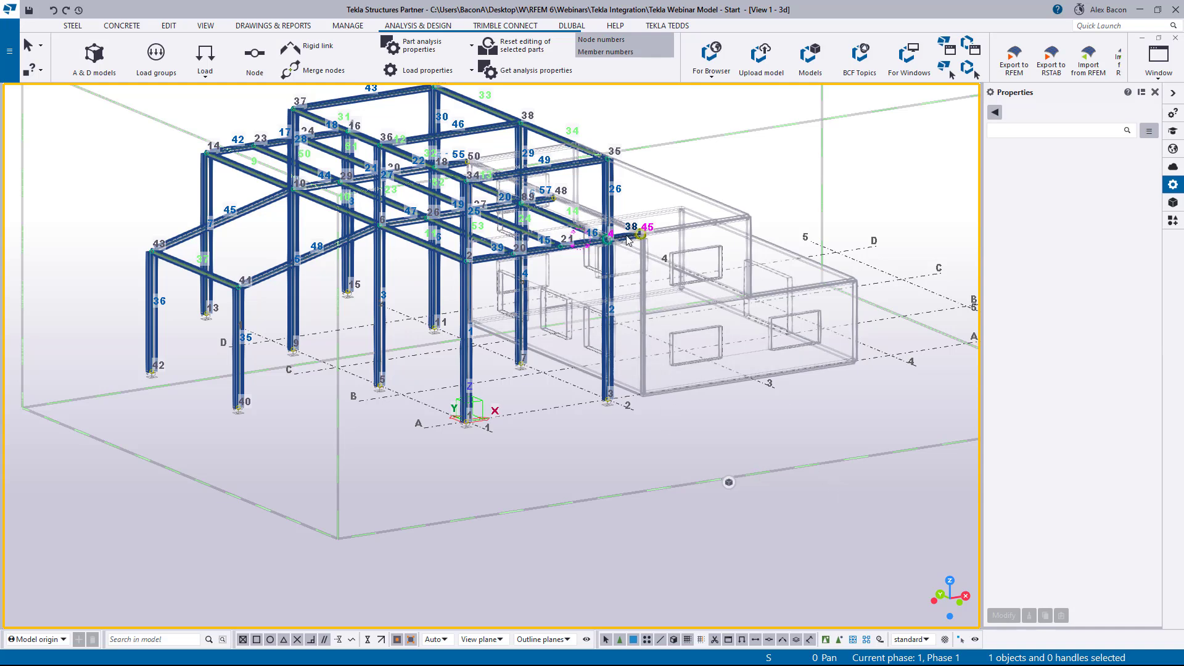
Open the analysis properties of beam member 38 and set its end release to the pinned support preset.
middle_click_drag(629, 241, 494, 214, "ctrl")
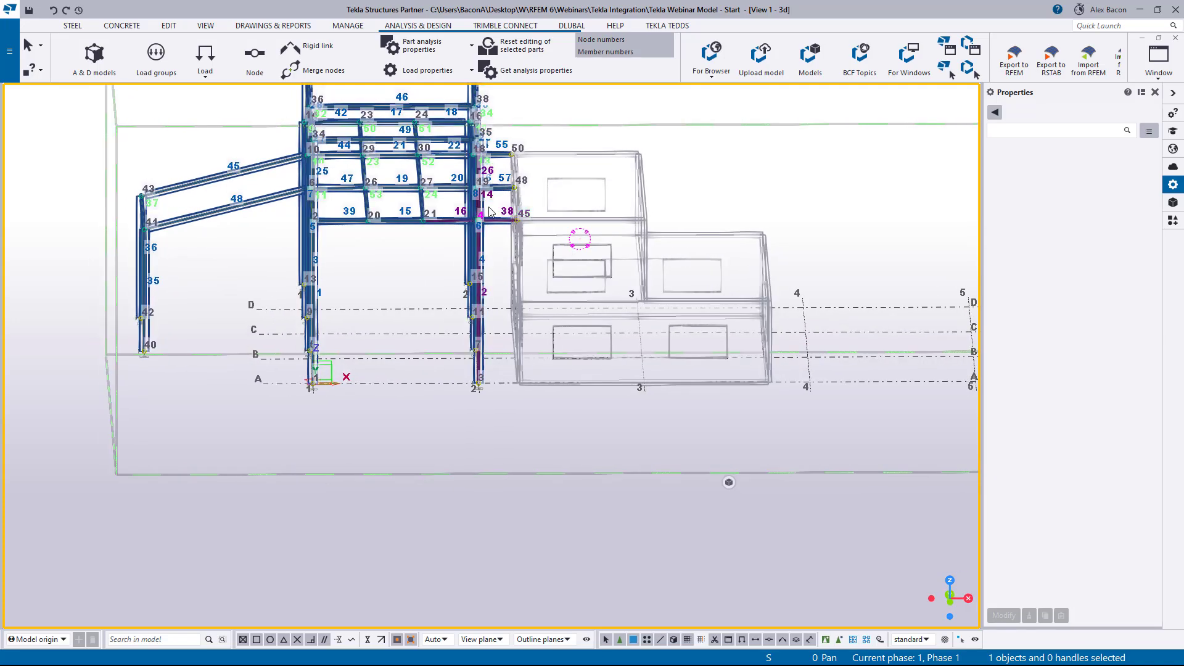
scroll(489, 207, "up", 2)
middle_click_drag(576, 232, 589, 347)
left_click(535, 338)
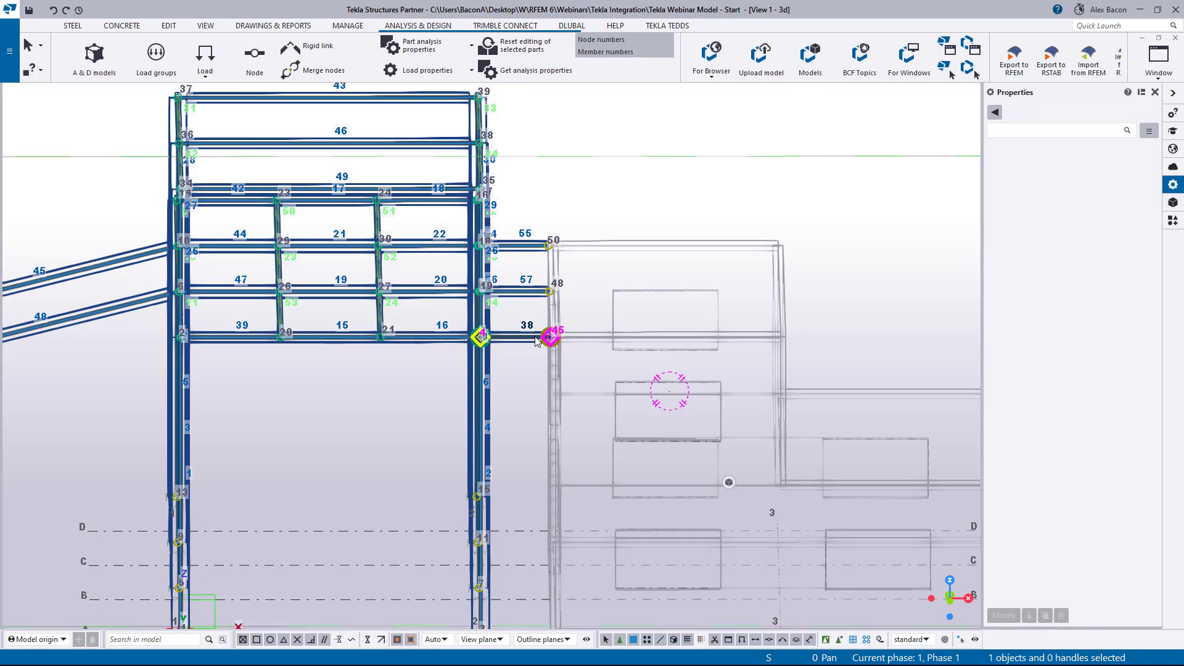
double_click(535, 341)
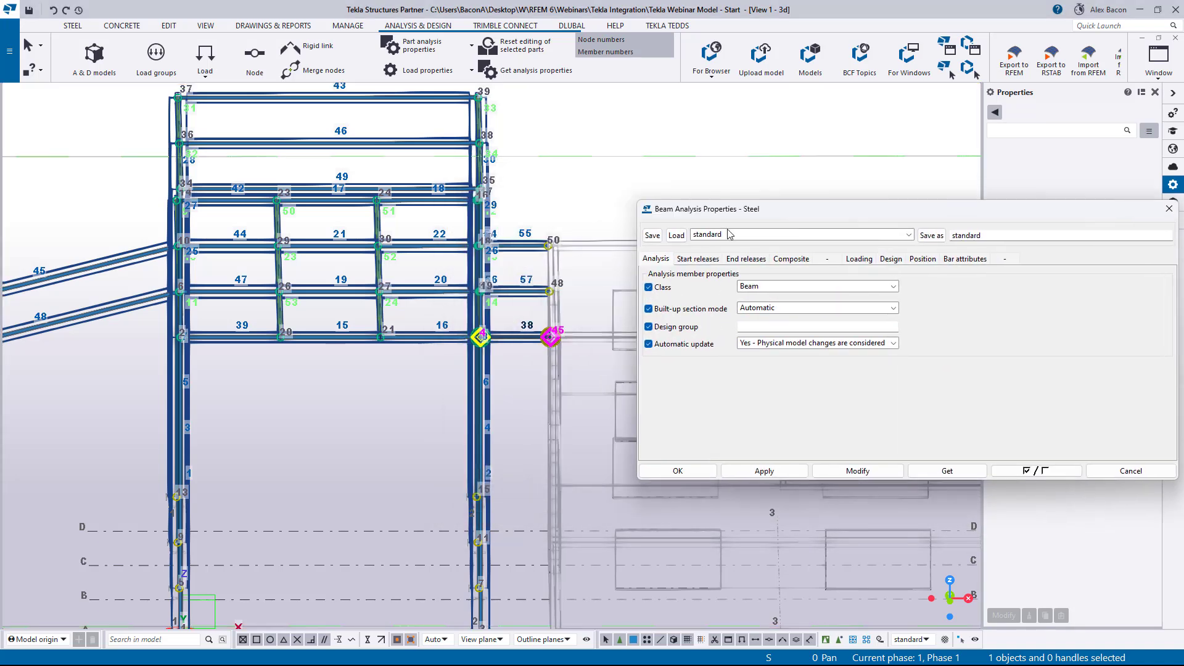
left_click(734, 262)
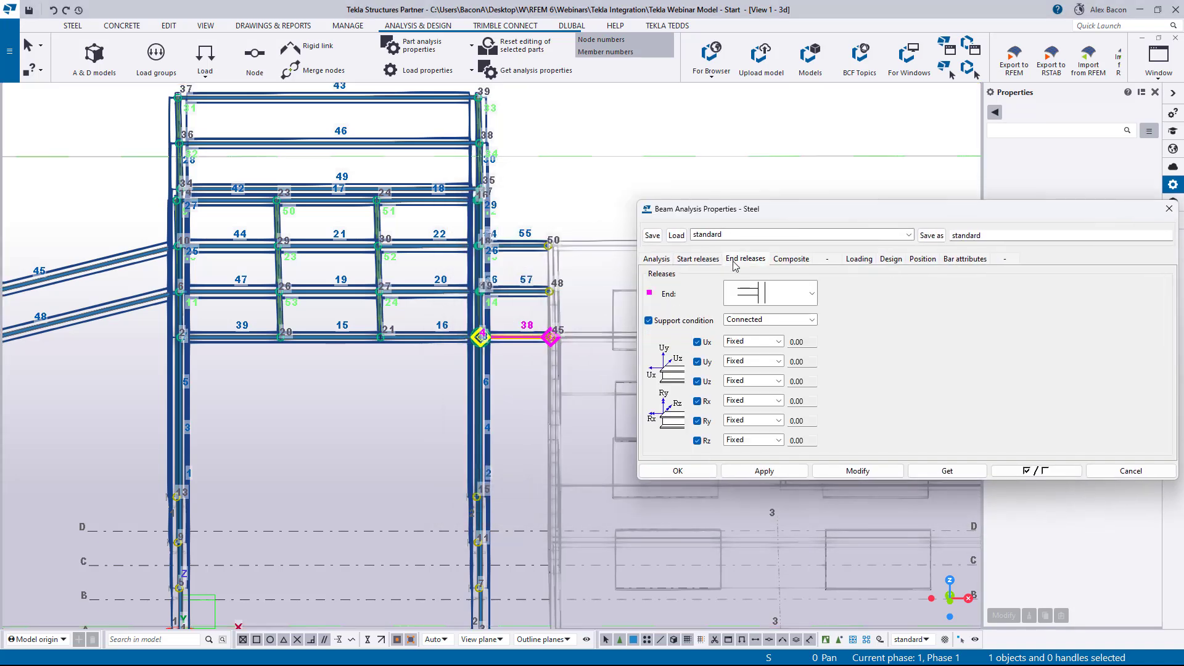
left_click(812, 298)
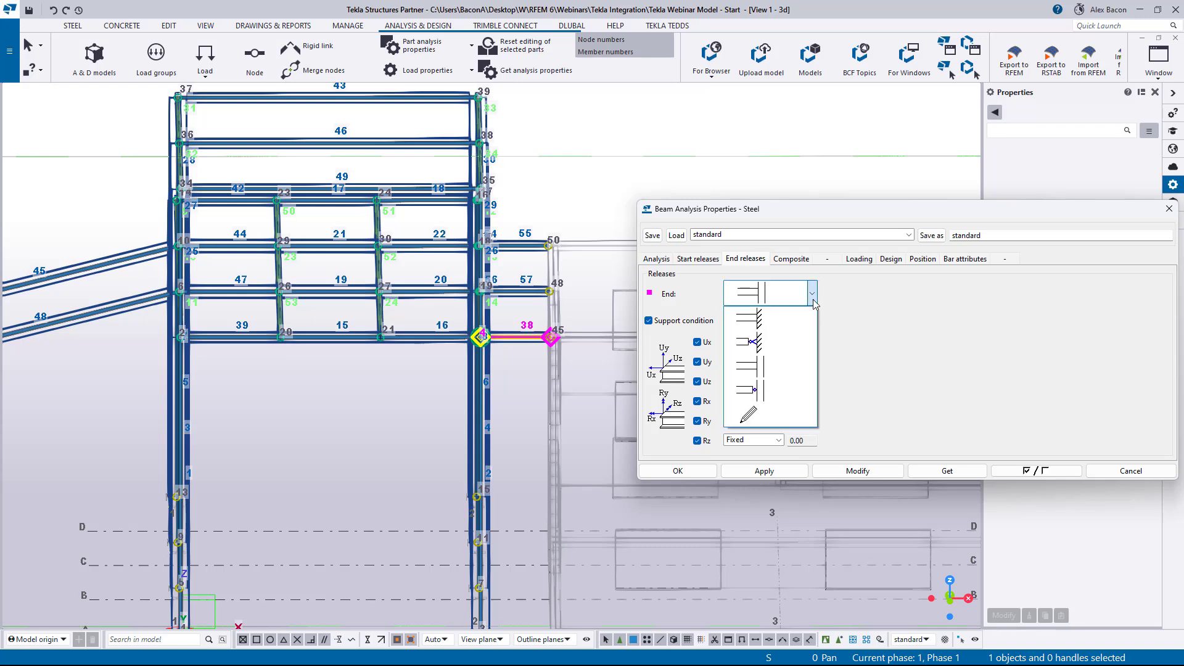
left_click(773, 342)
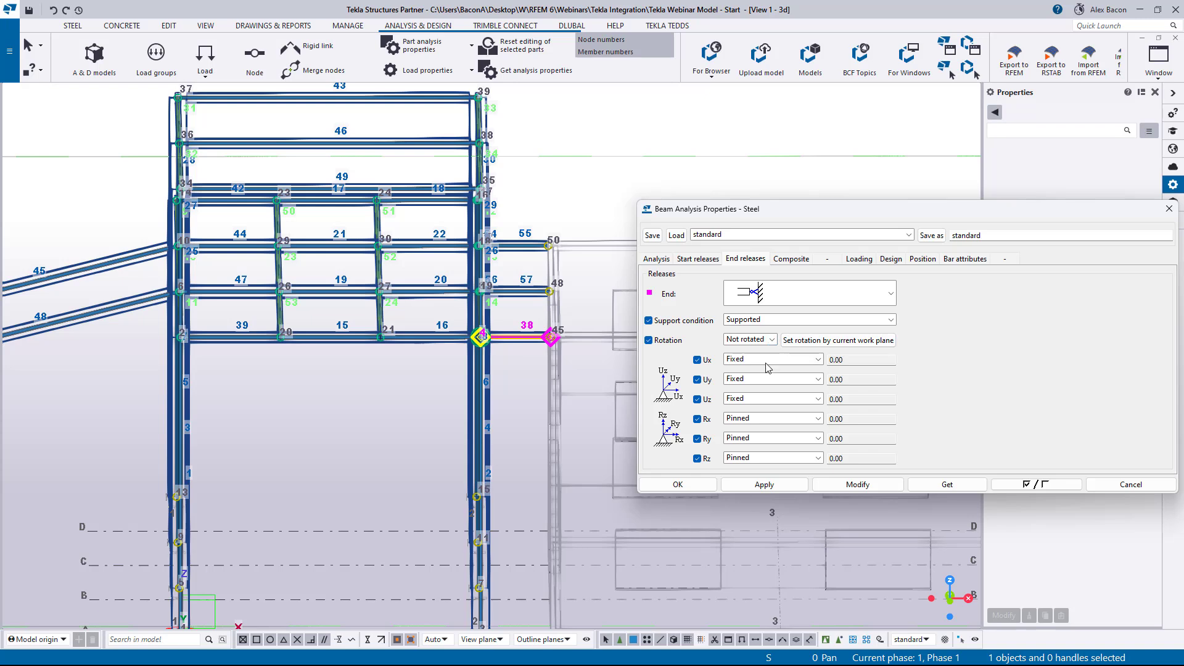
Set the beam's end support to Free in Ux and Fixed in Rz.
left_click(767, 361)
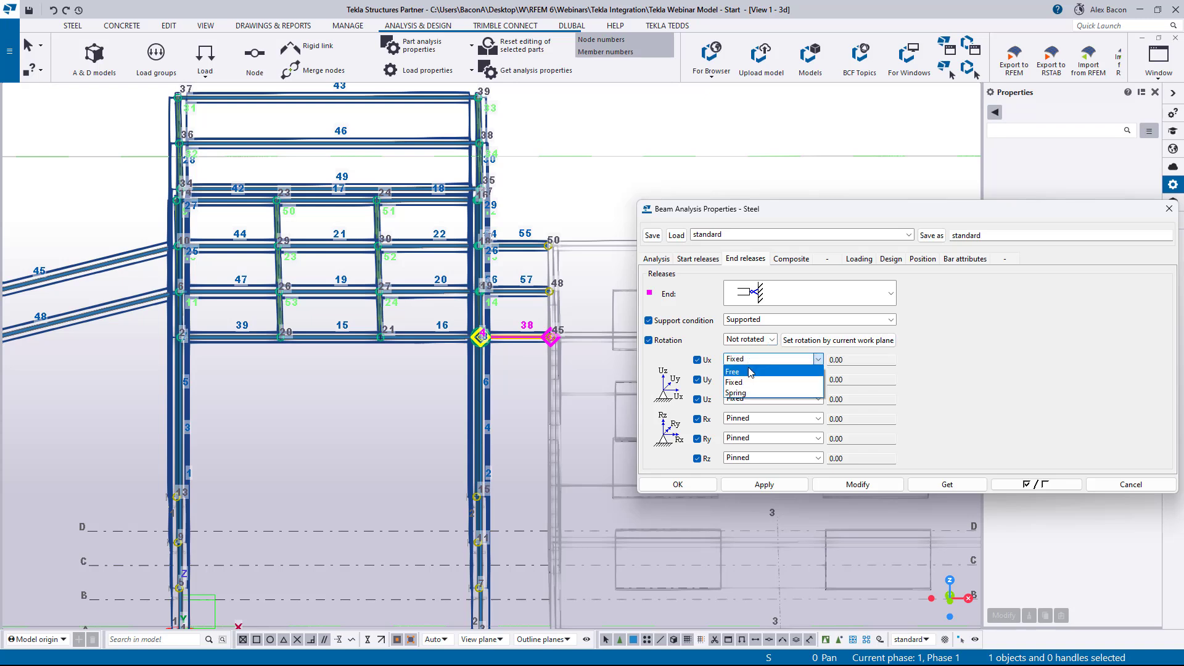
left_click(749, 372)
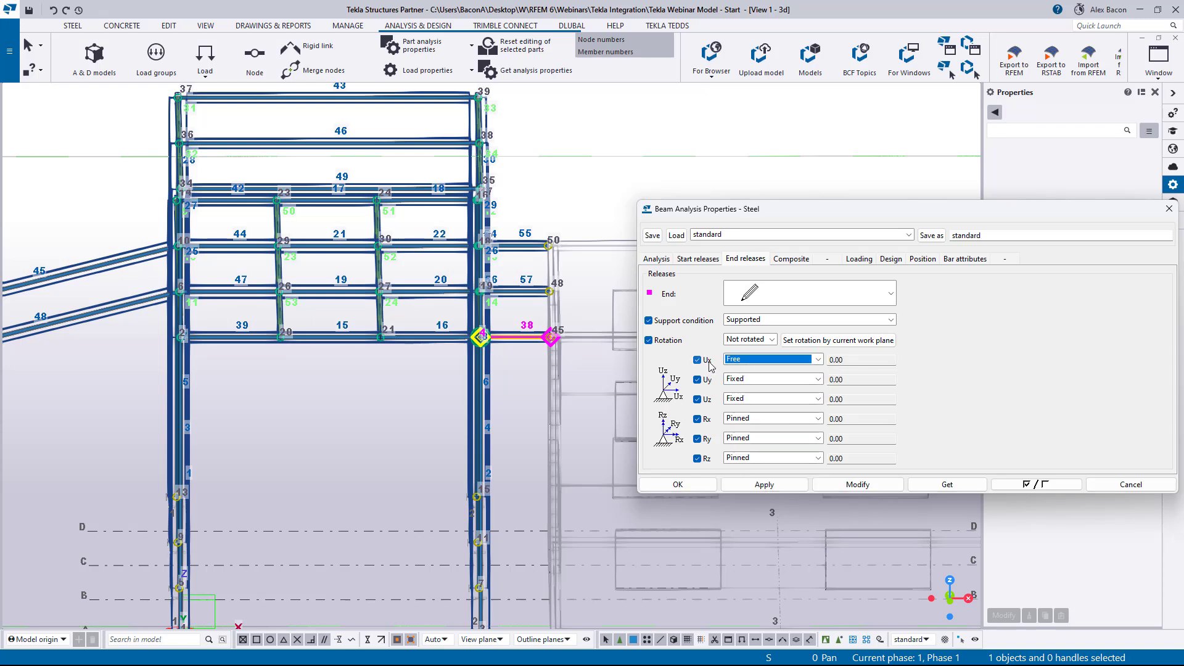
left_click(765, 458)
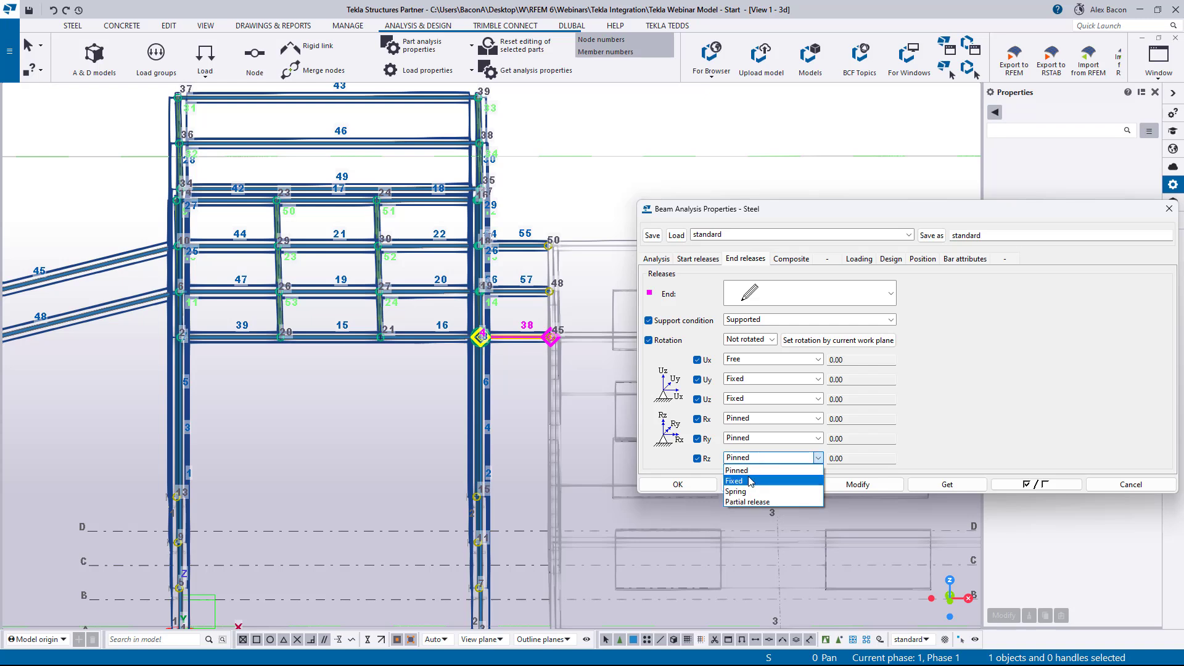
left_click(749, 479)
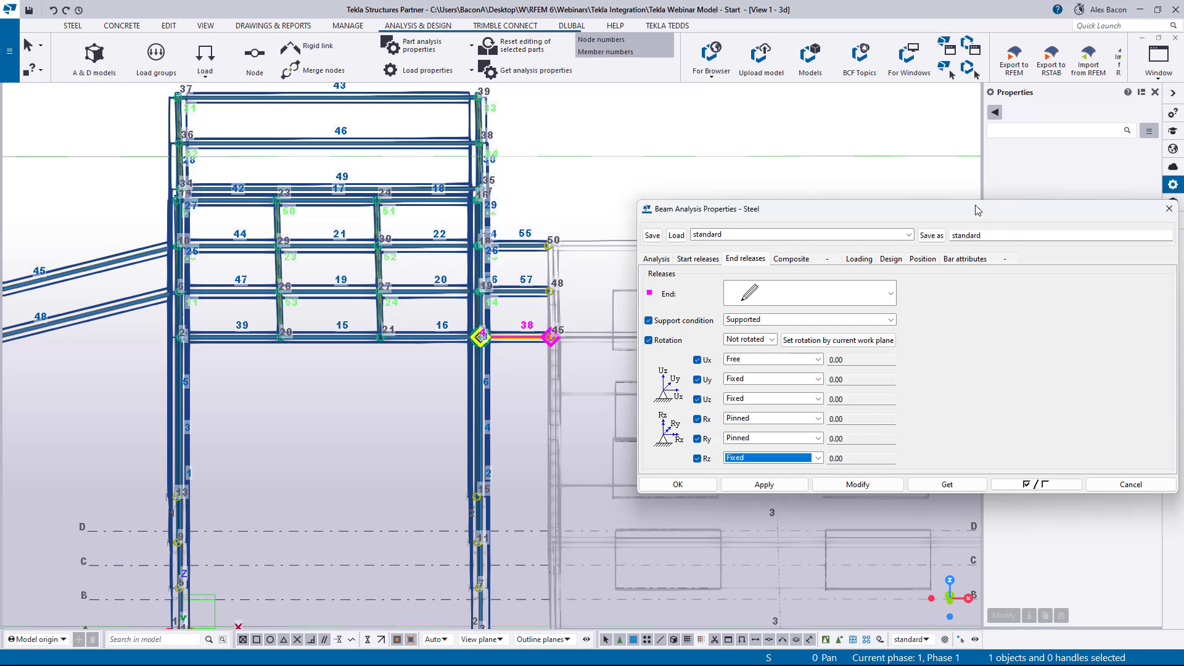
Save the beam analysis settings under the name "Rollar in X" and check the list of saved settings.
left_click_drag(974, 205, 828, 236)
key("BackSpace")
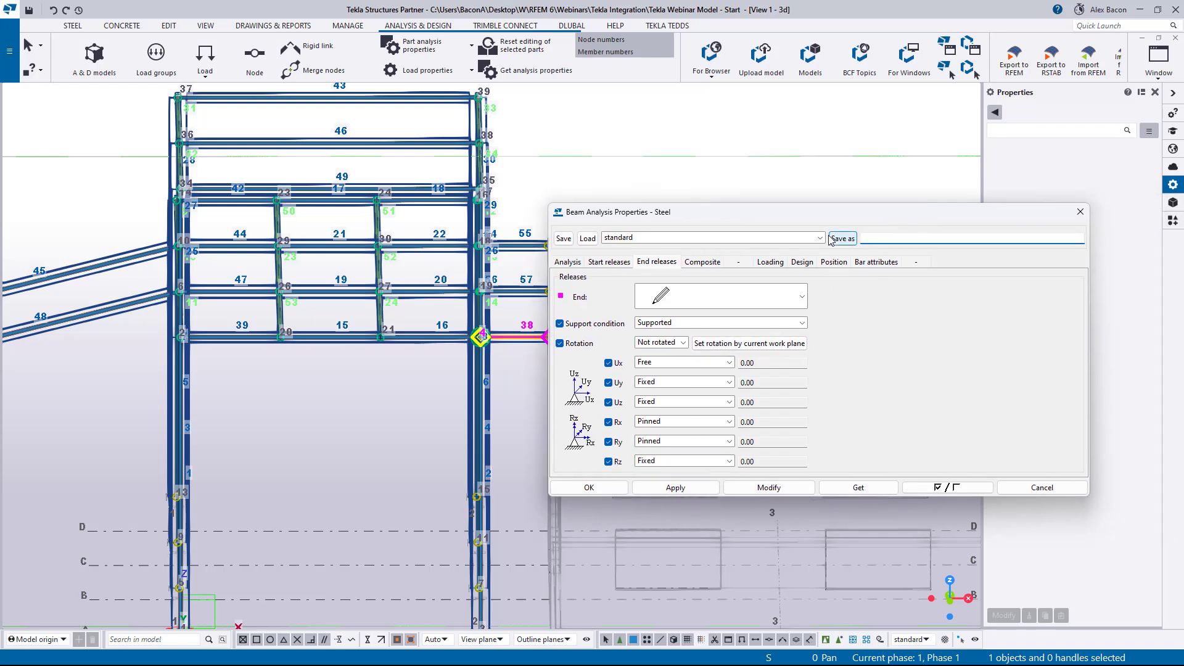
type("Rollar in X")
left_click(842, 239)
left_click(822, 238)
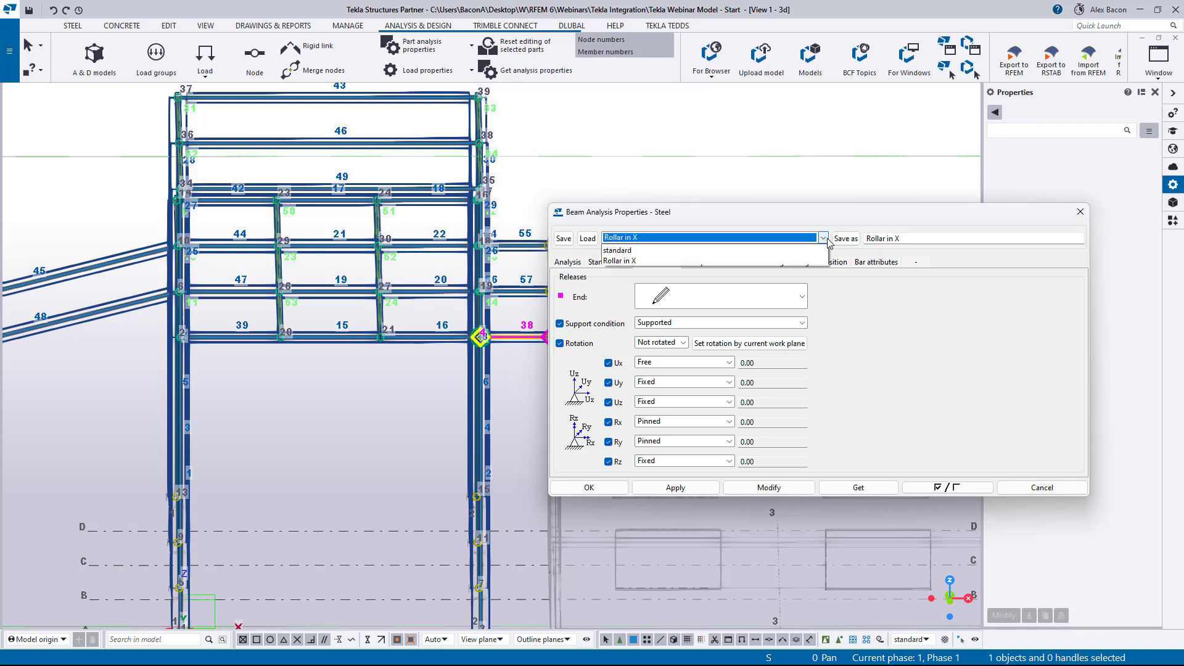
left_click(823, 238)
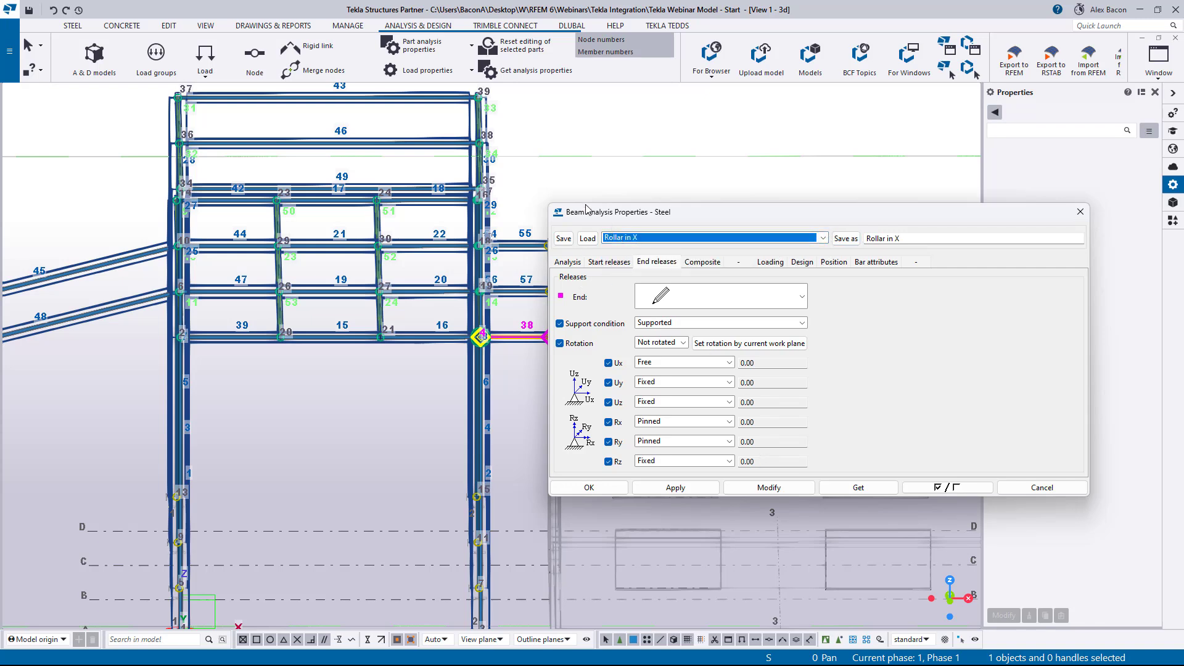
Apply the roller end support settings to beams 55, 57 and 38, then close the properties and clear the selection.
left_click_drag(585, 210, 759, 199)
left_click(529, 235)
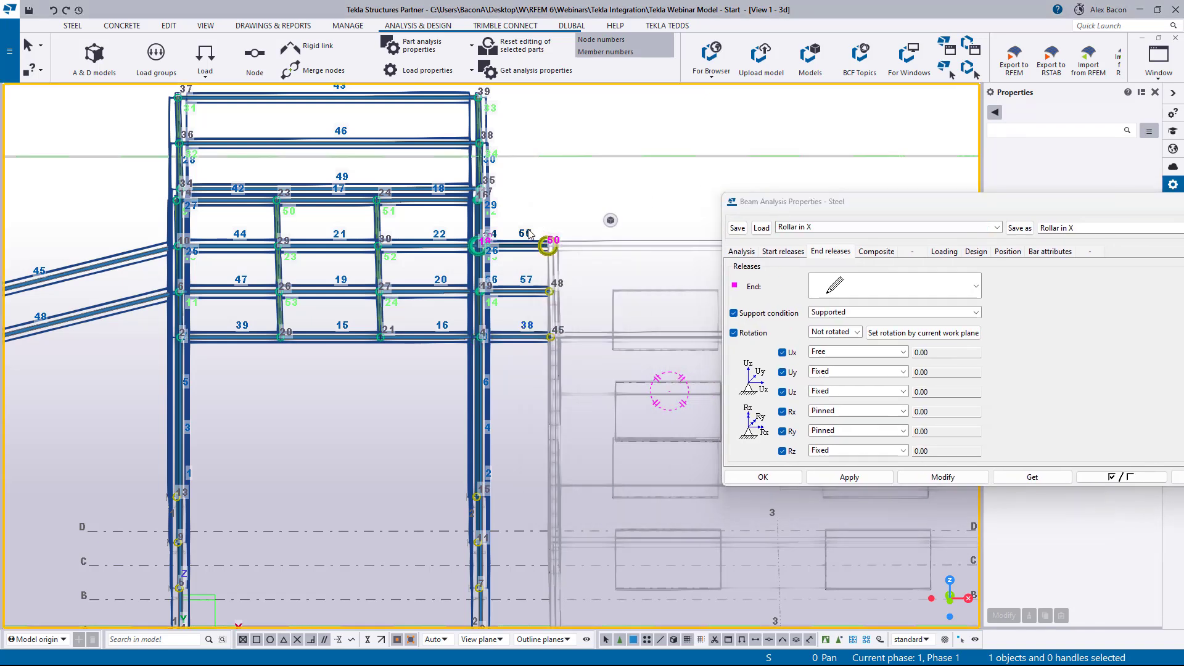
left_click_drag(523, 222, 508, 388)
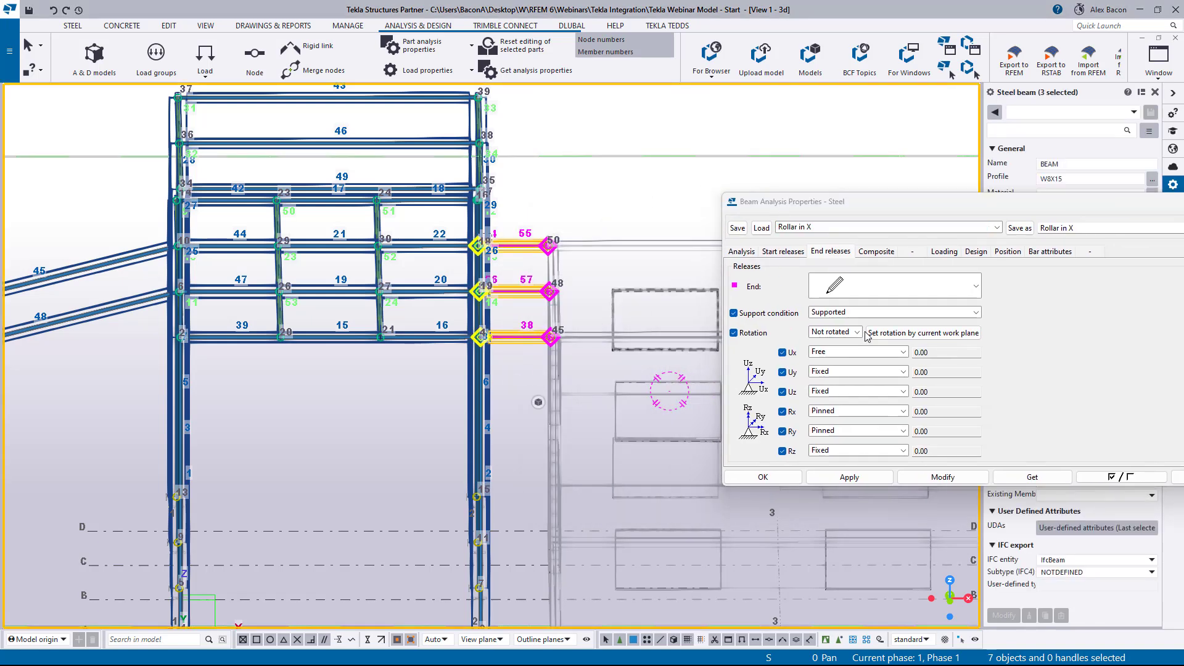
left_click(942, 477)
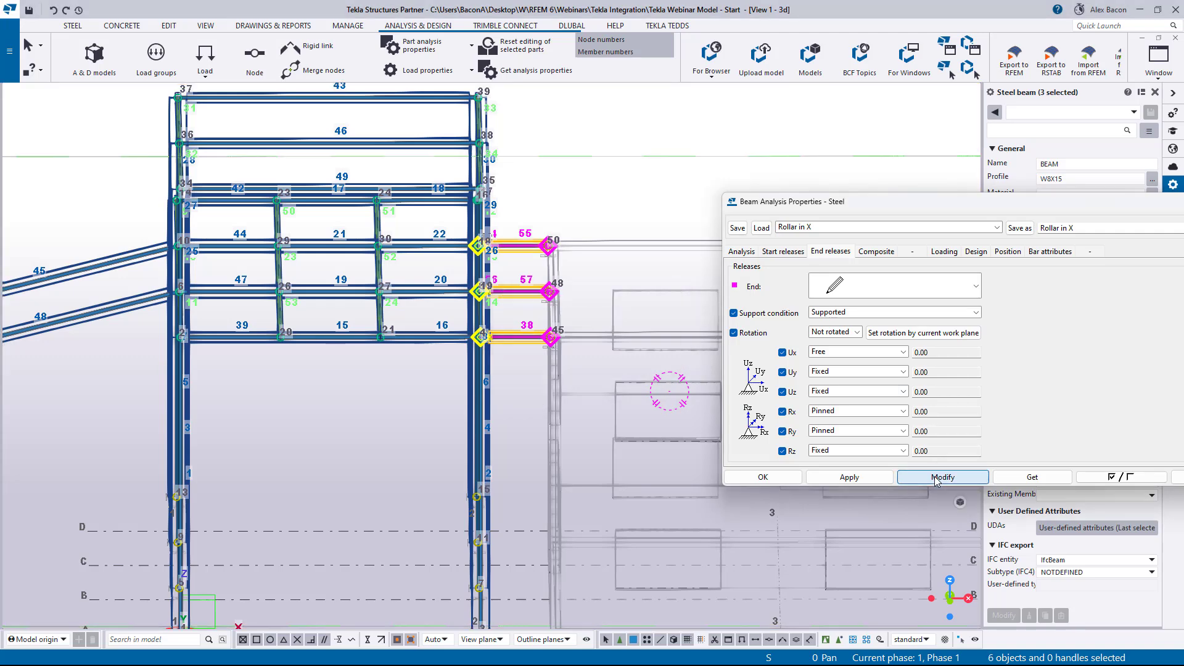
left_click(763, 477)
left_click(550, 346)
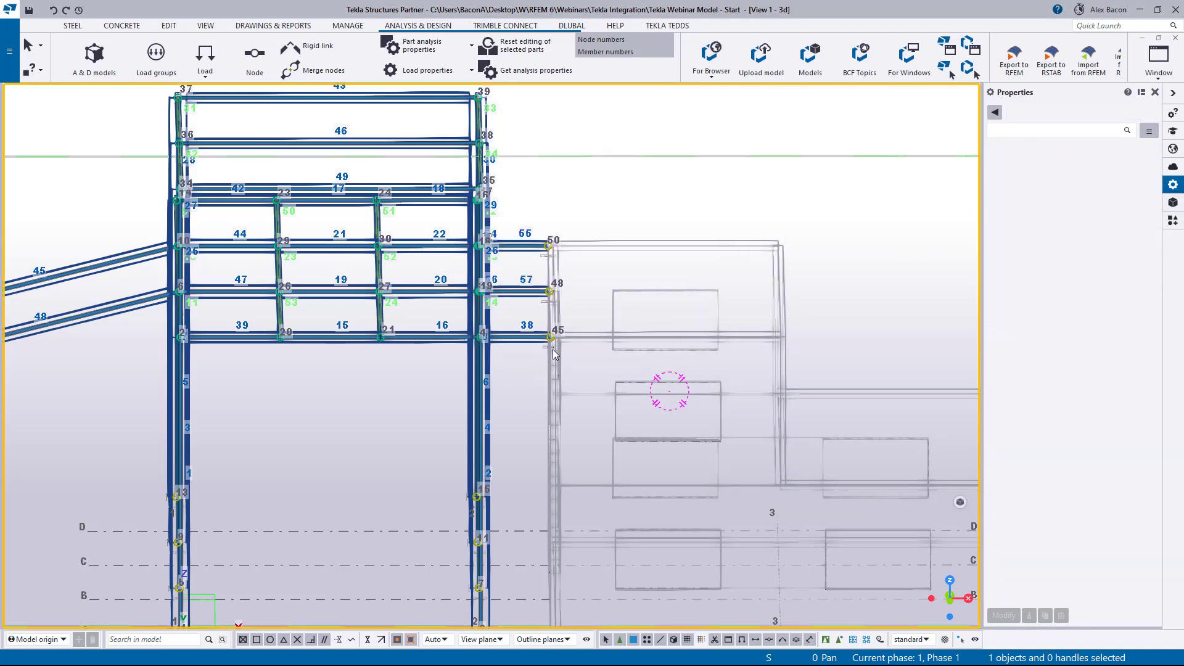
Inspect the new supports at the free ends of beams 55, 57 and 38 and review the whole frame from the opposite side.
scroll(550, 345, "up", 5)
scroll(550, 346, "up", 2)
scroll(539, 339, "down", 5)
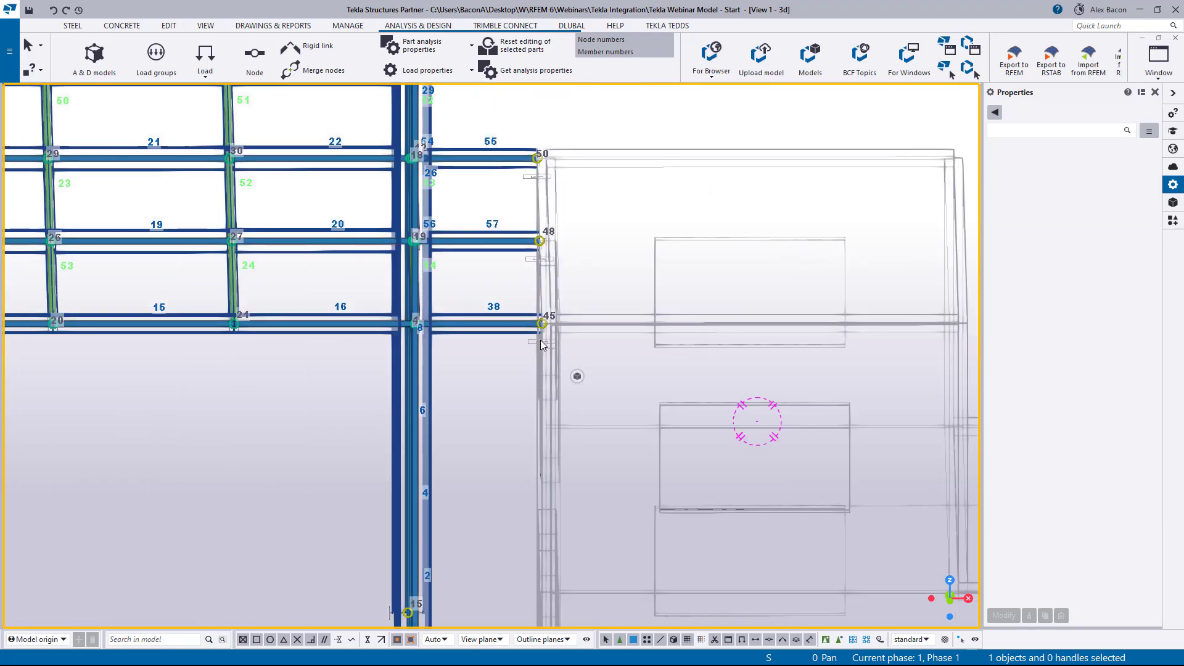
middle_click_drag(538, 347, 543, 393, "ctrl")
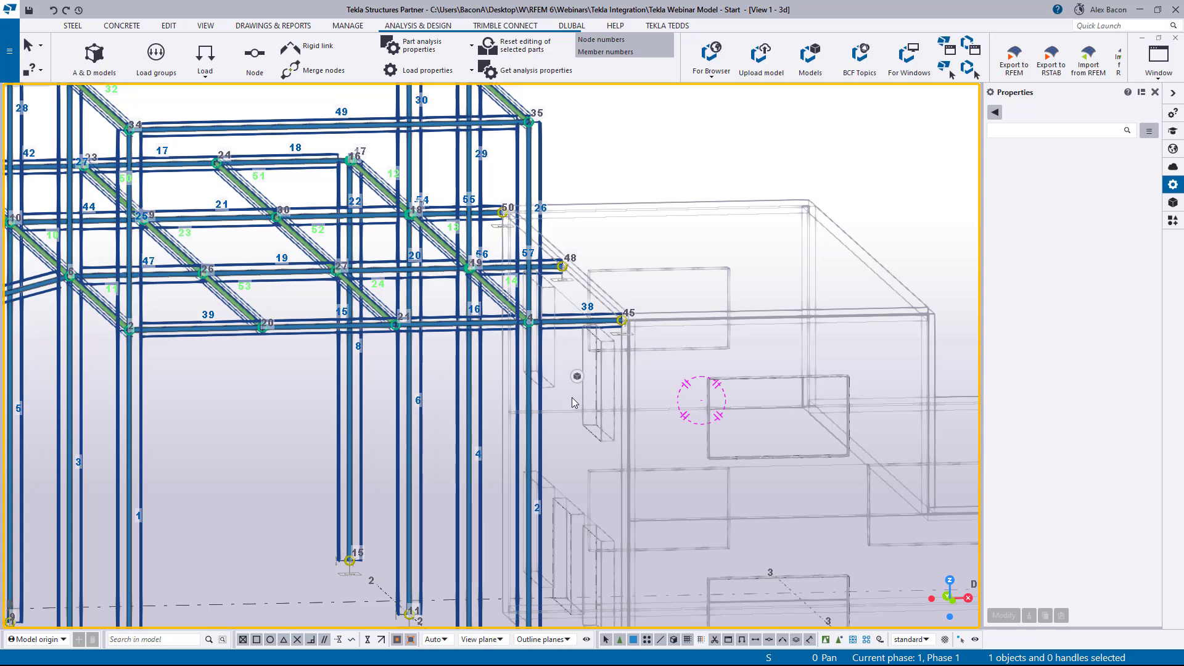
scroll(542, 403, "down", 5)
scroll(382, 337, "up", 2)
middle_click_drag(382, 338, 469, 393, "ctrl")
scroll(469, 398, "down", 2)
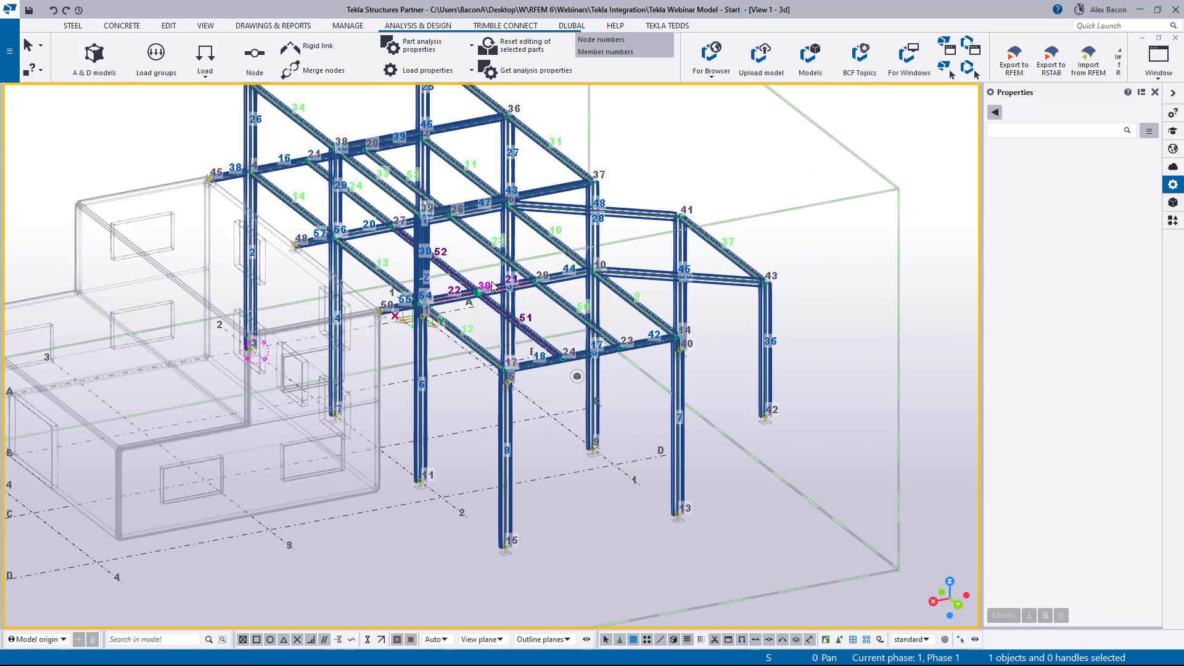
scroll(500, 299, "up", 1)
scroll(500, 299, "down", 2)
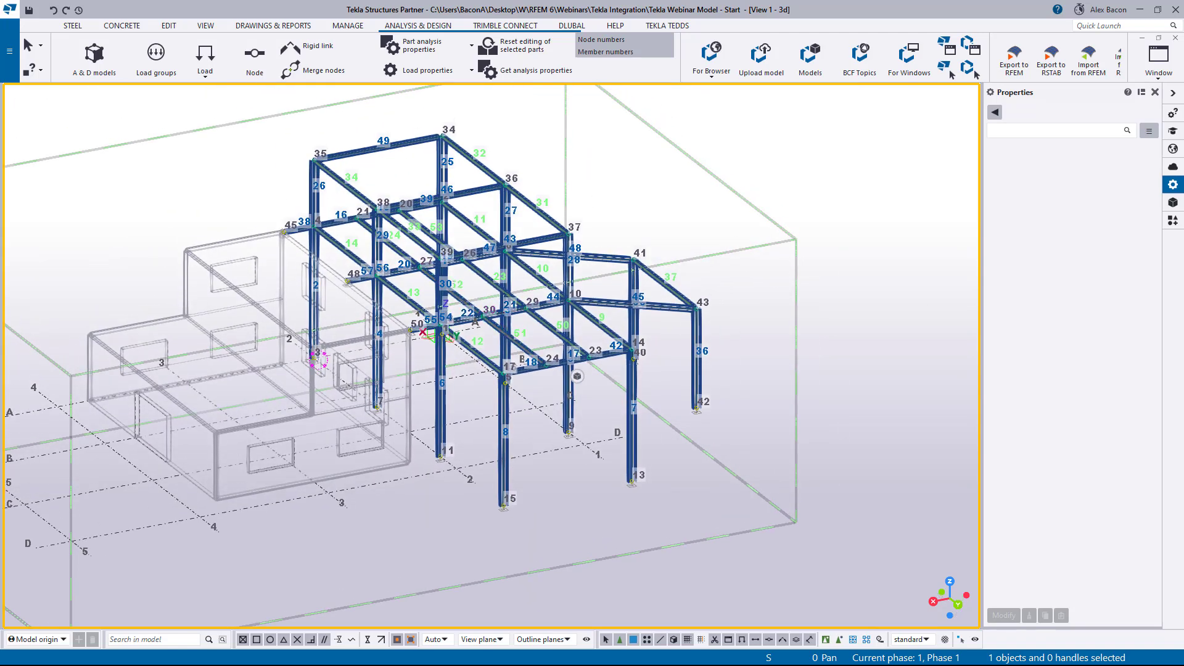
Display the Steel analysis model's warnings, open their detailed report, and close the warning summary.
left_click_drag(0, 162, 745, 121)
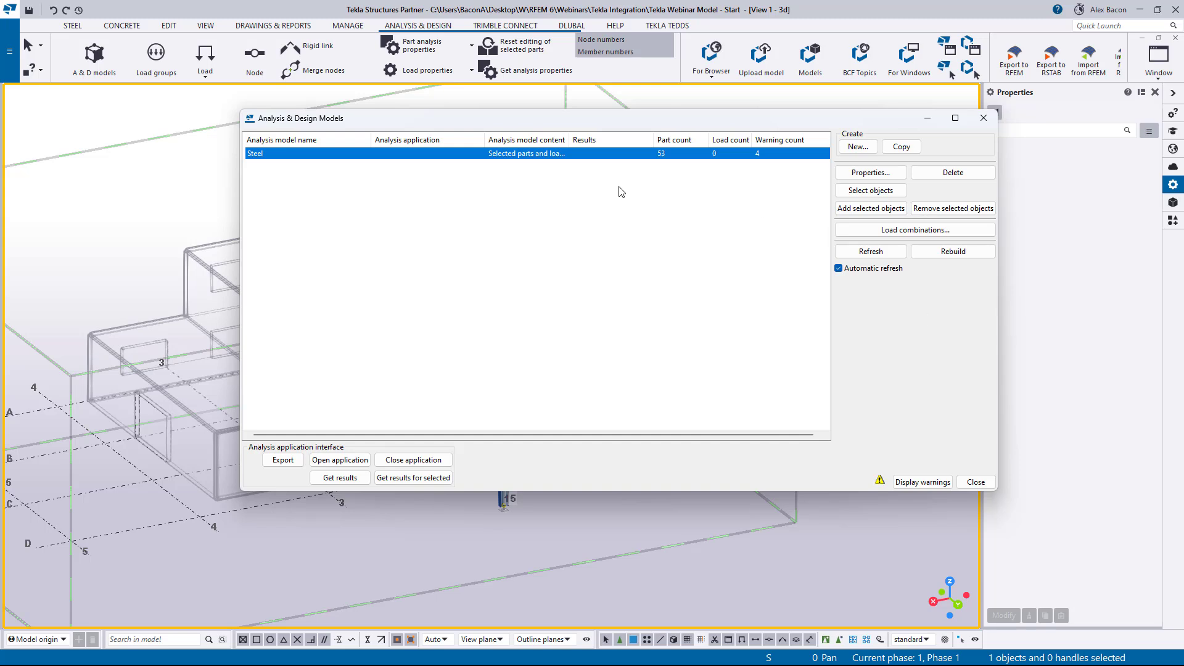
left_click(938, 485)
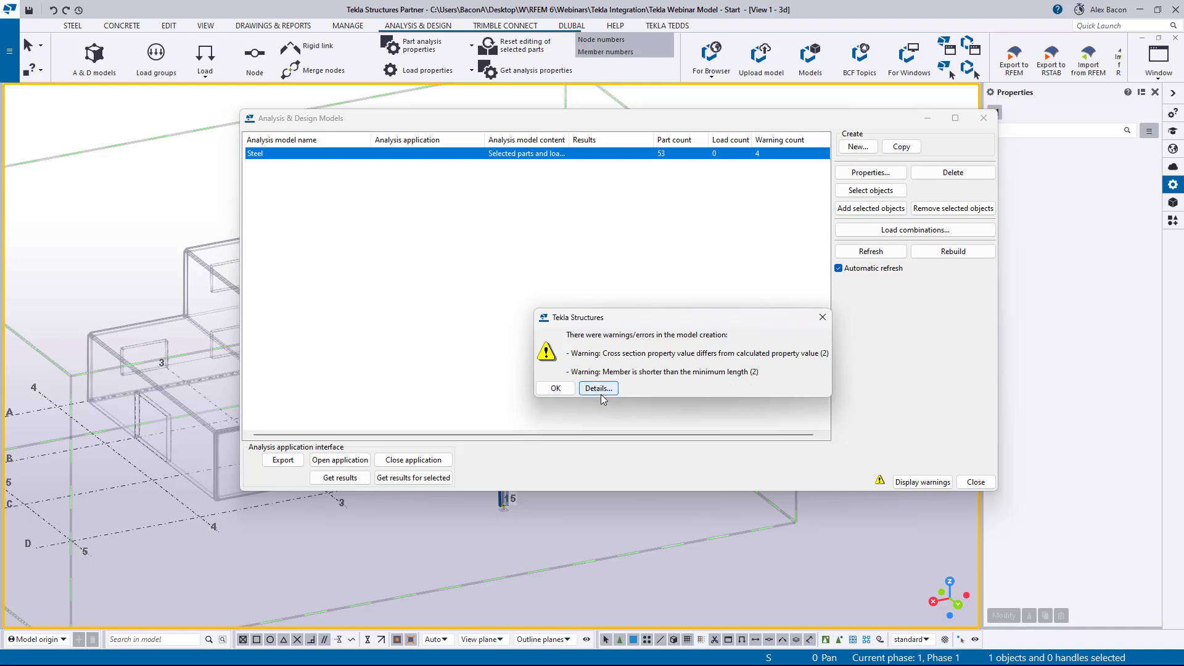
left_click_drag(559, 121, 0, 161)
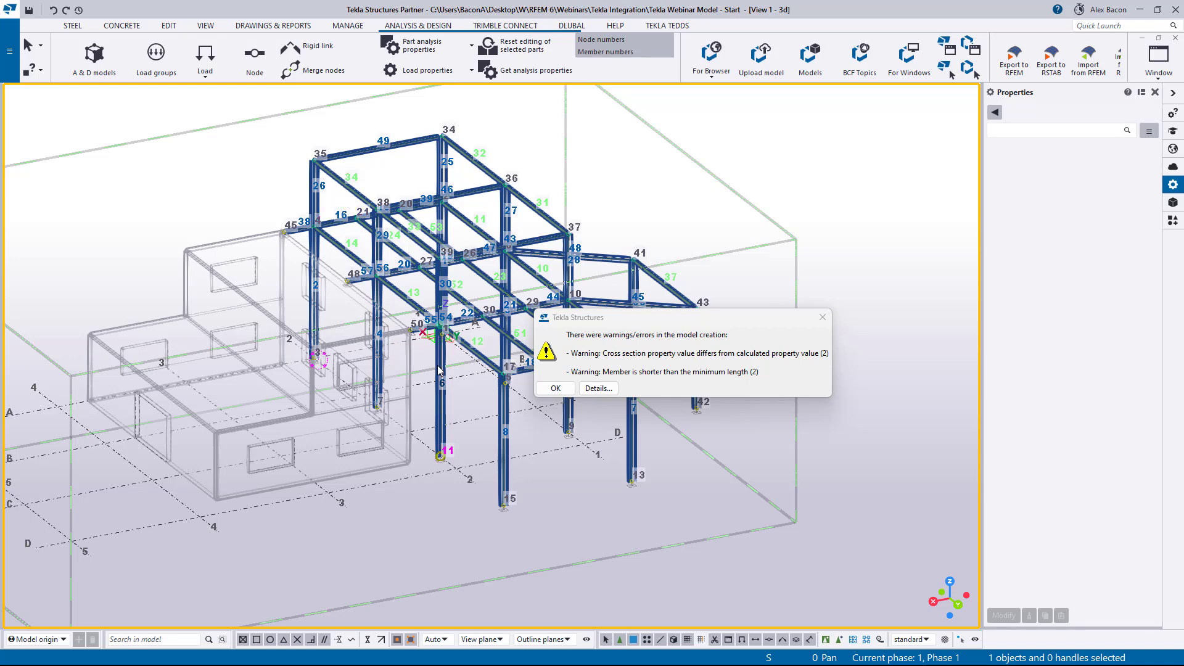
left_click(598, 388)
left_click_drag(565, 150, 778, 135)
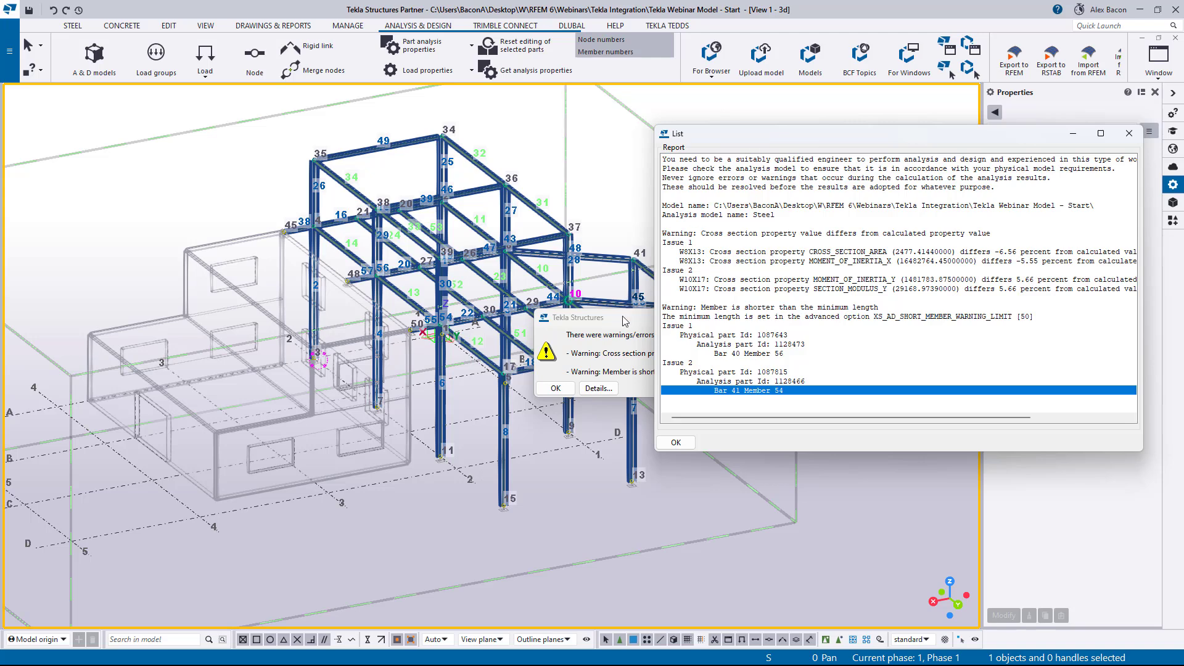
left_click_drag(647, 320, 512, 357)
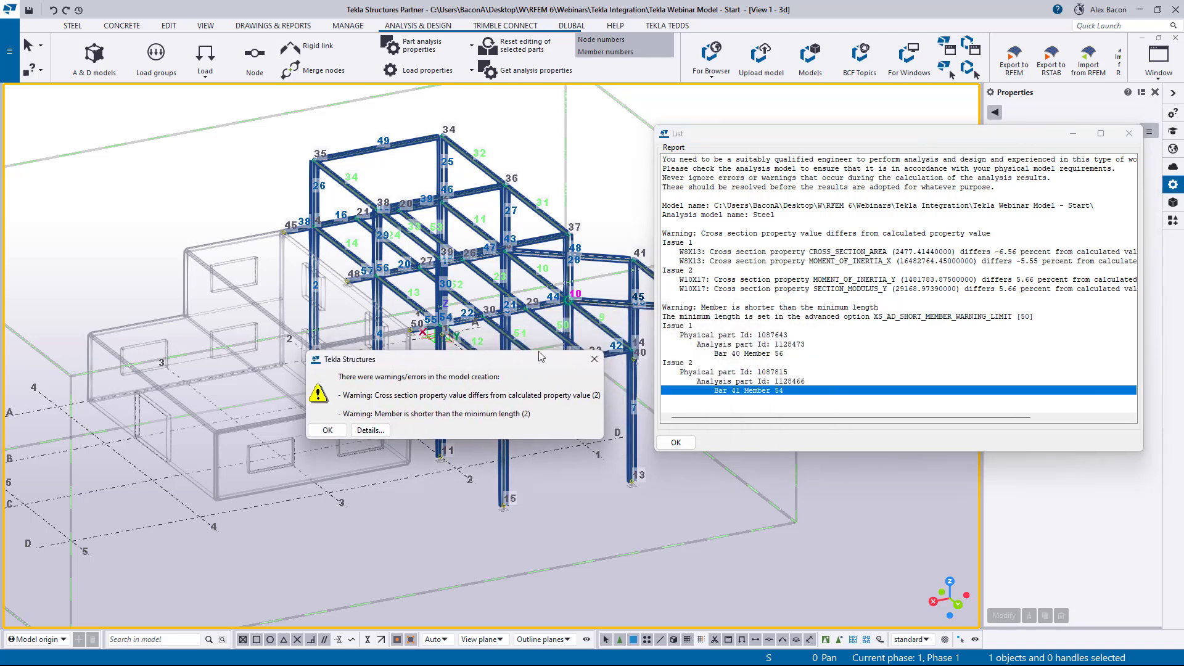
left_click(595, 360)
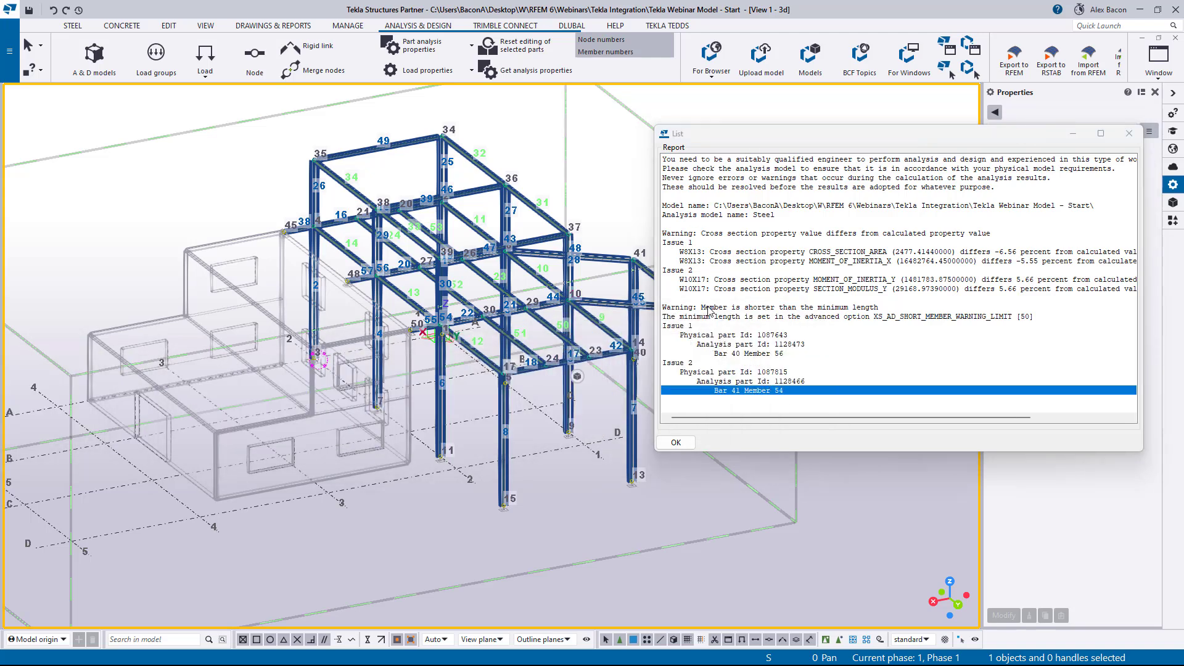
Locate the analysis parts of short members 56 and 54 from the report, and zoom to the part containing member 56.
left_click(719, 345)
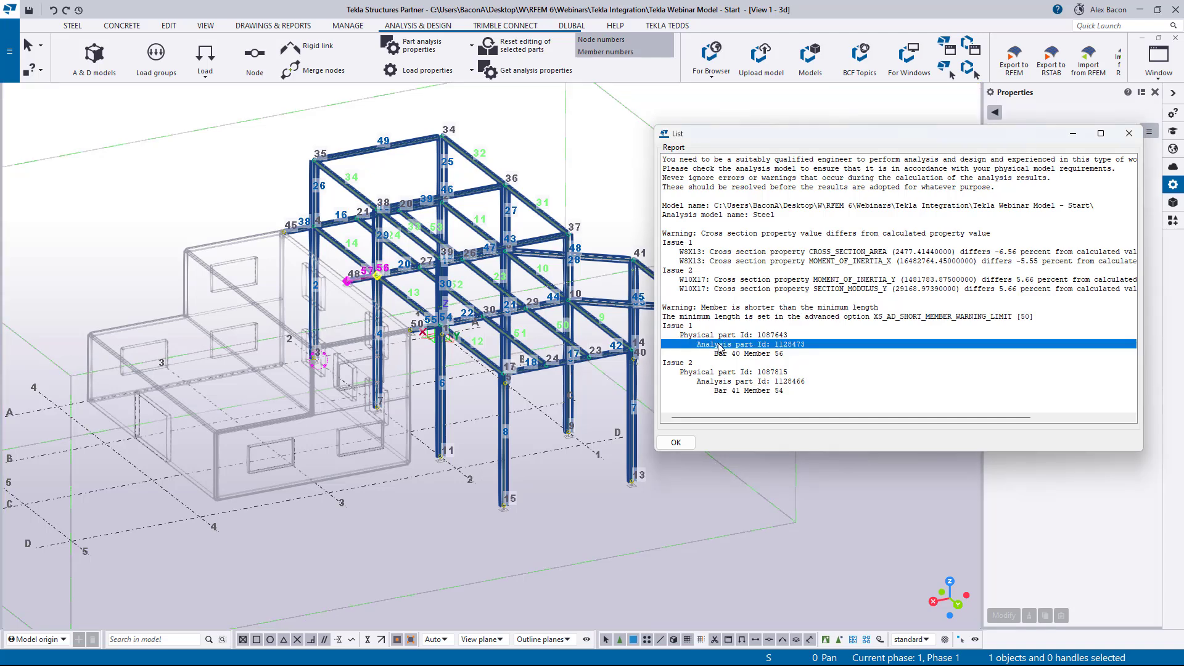
left_click(734, 382)
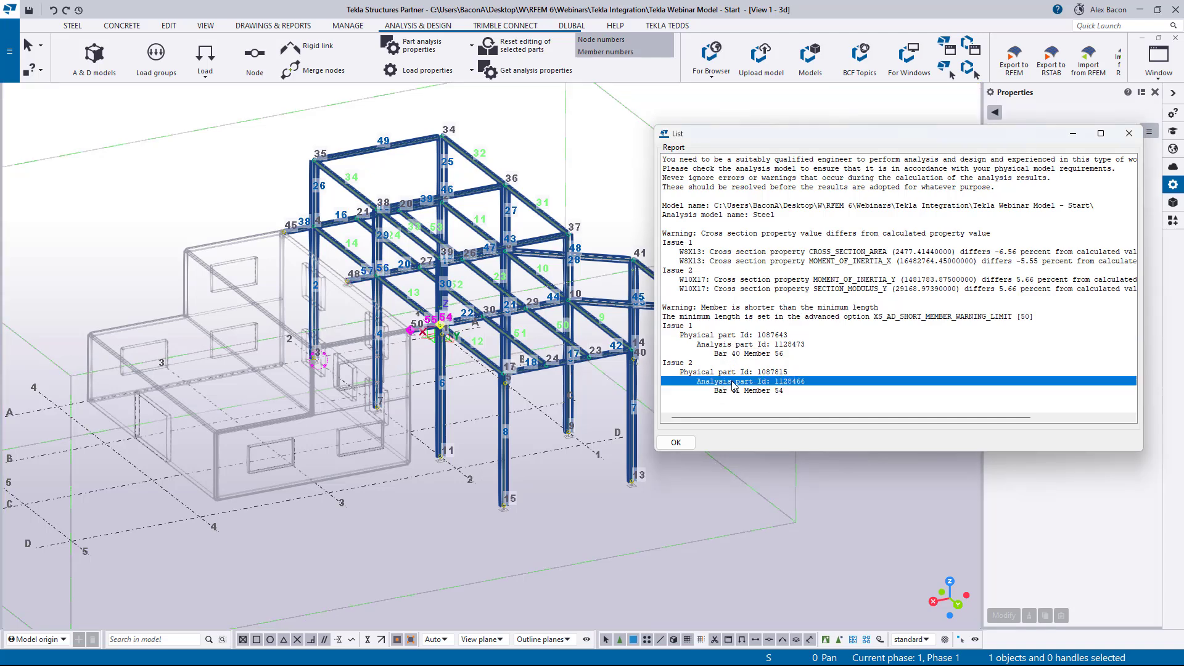
left_click(739, 346)
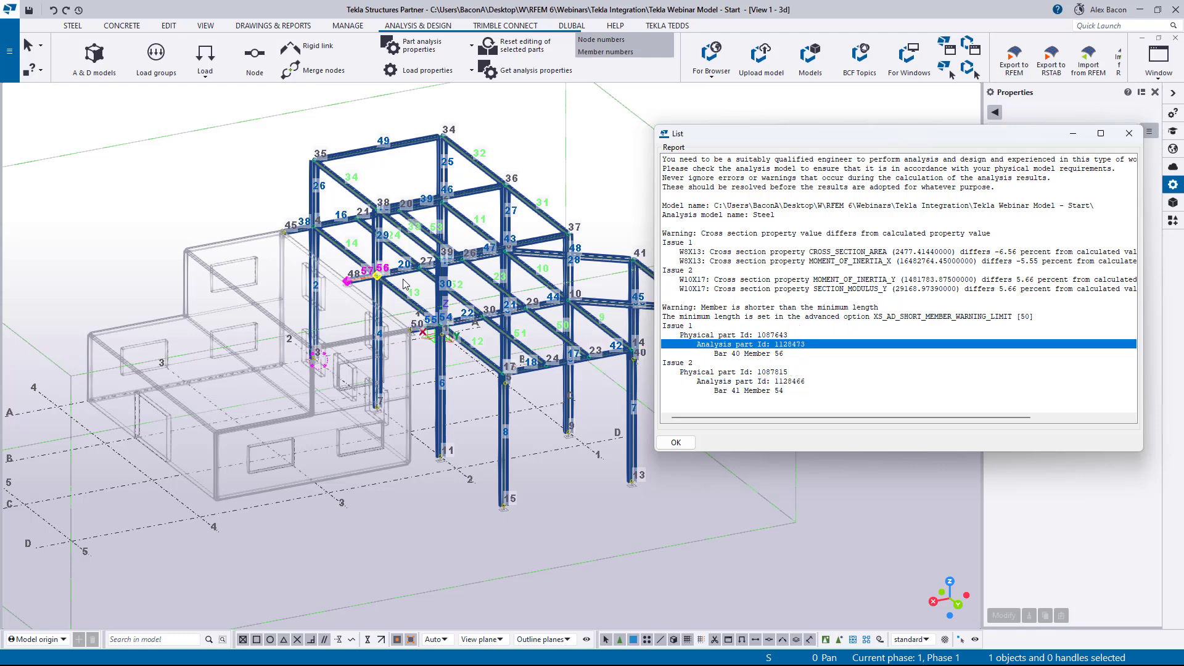
scroll(369, 285, "up", 2)
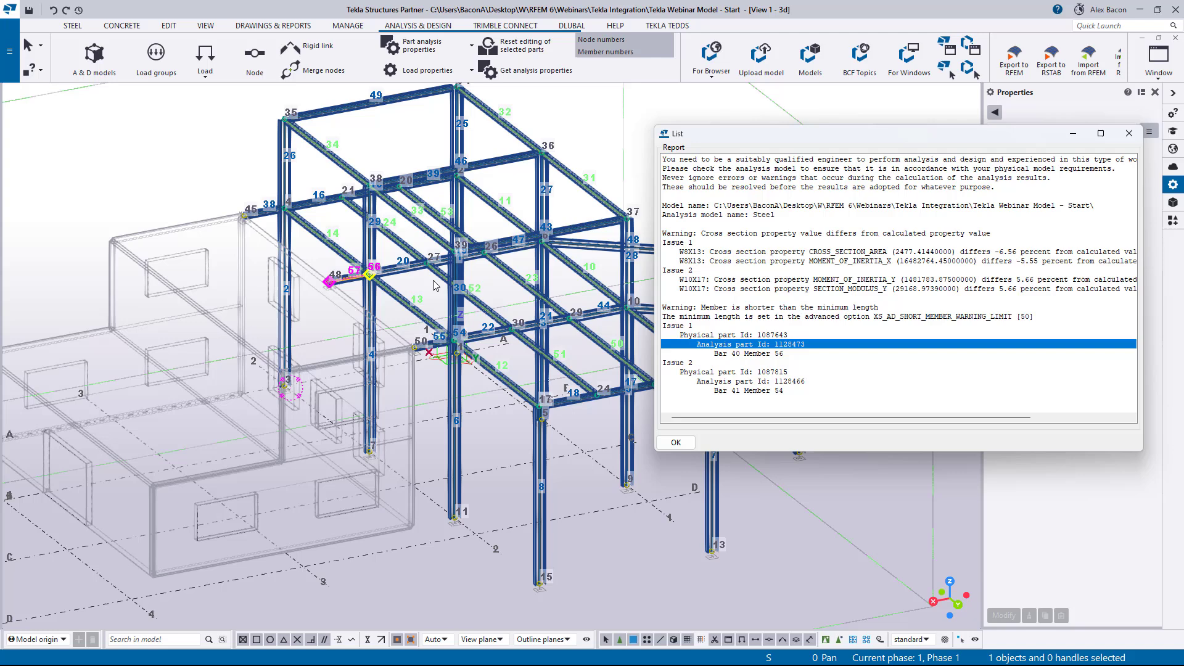
right_click(743, 347)
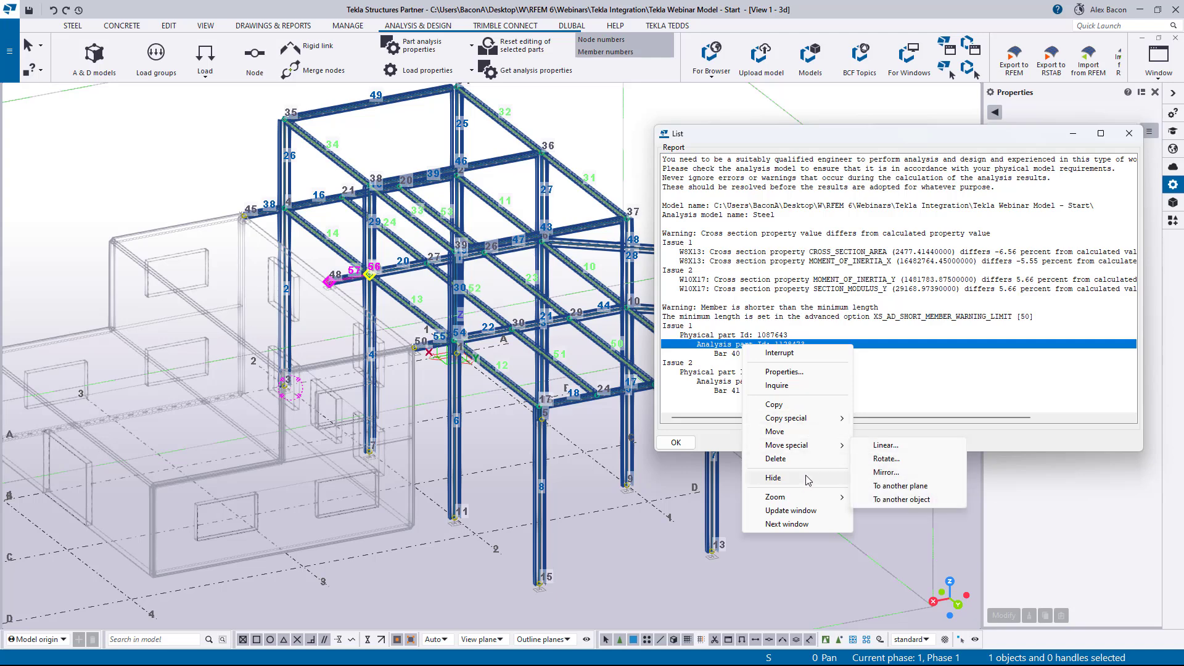
mouse_move(804, 499)
left_click(891, 497)
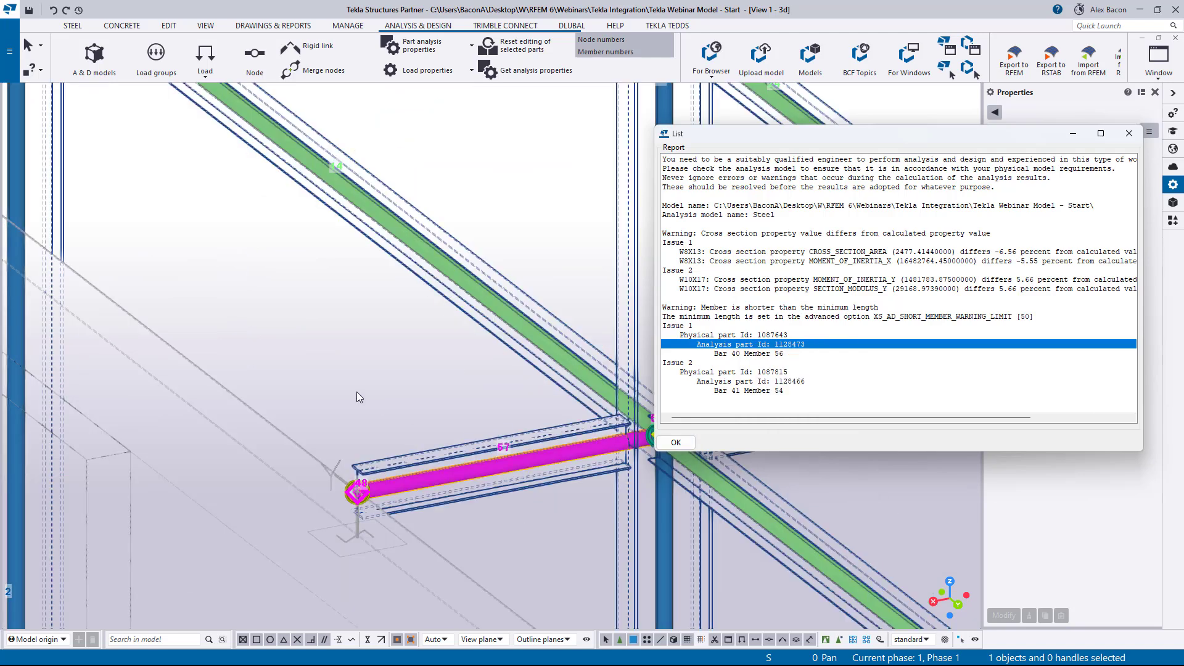
Inspect the joint at short member 56, then close the warning report and clear the selection.
scroll(356, 390, "down", 1)
middle_click_drag(359, 363, 188, 303)
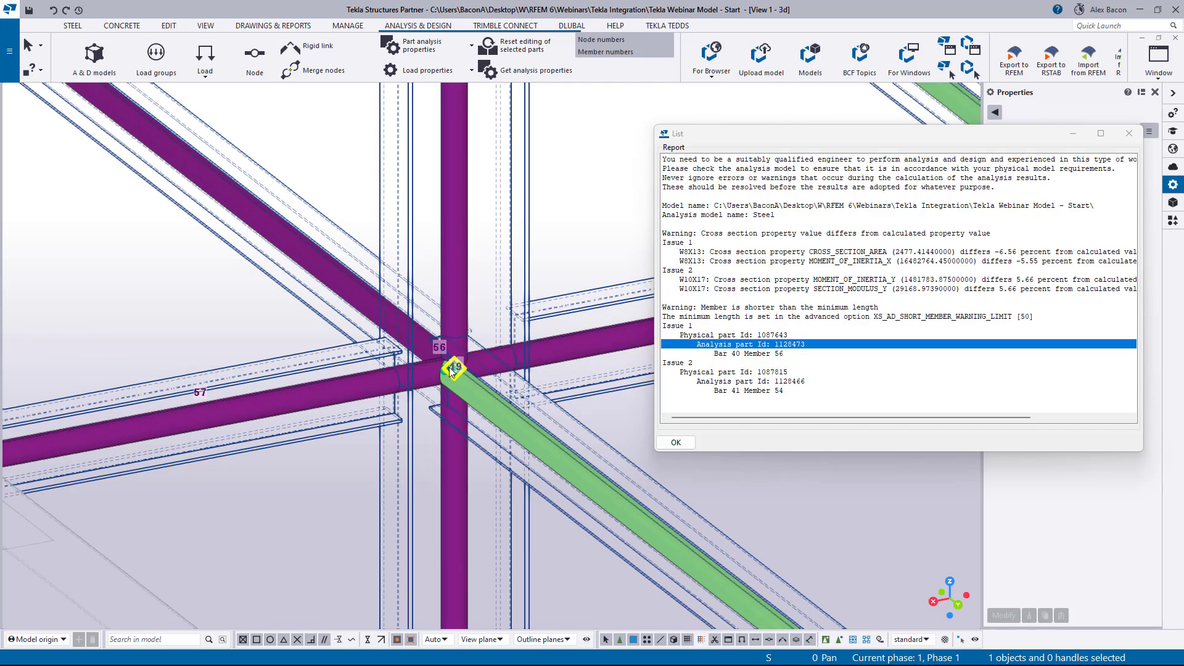
scroll(432, 373, "up", 3)
middle_click_drag(509, 364, 383, 388)
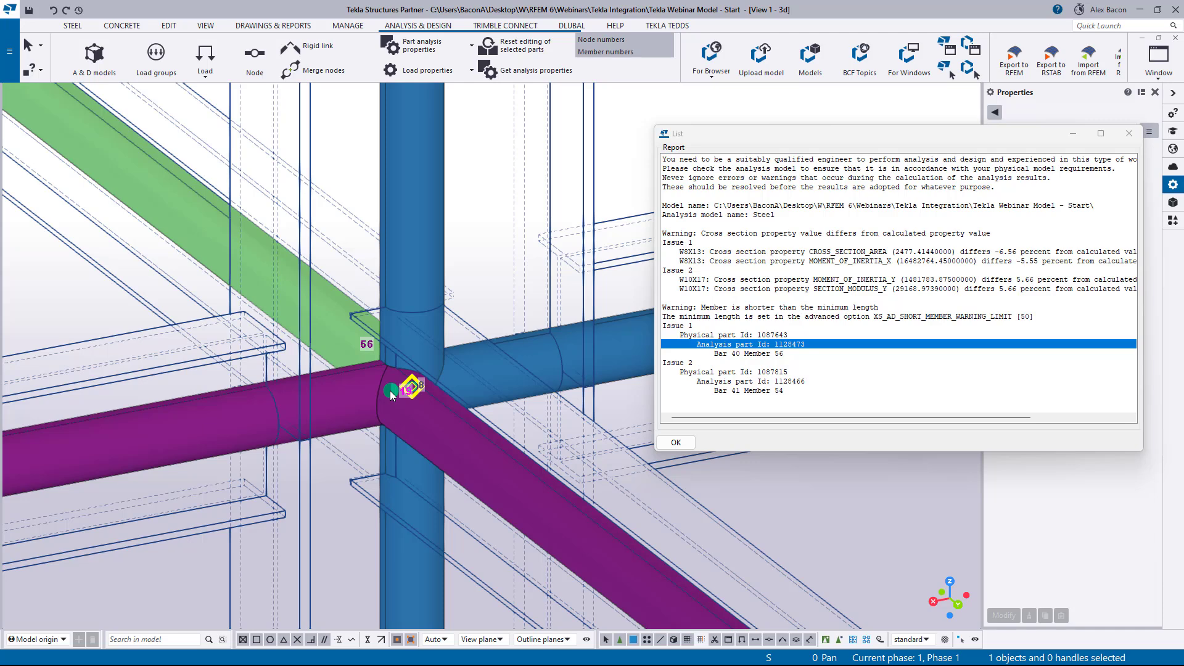
left_click(1127, 134)
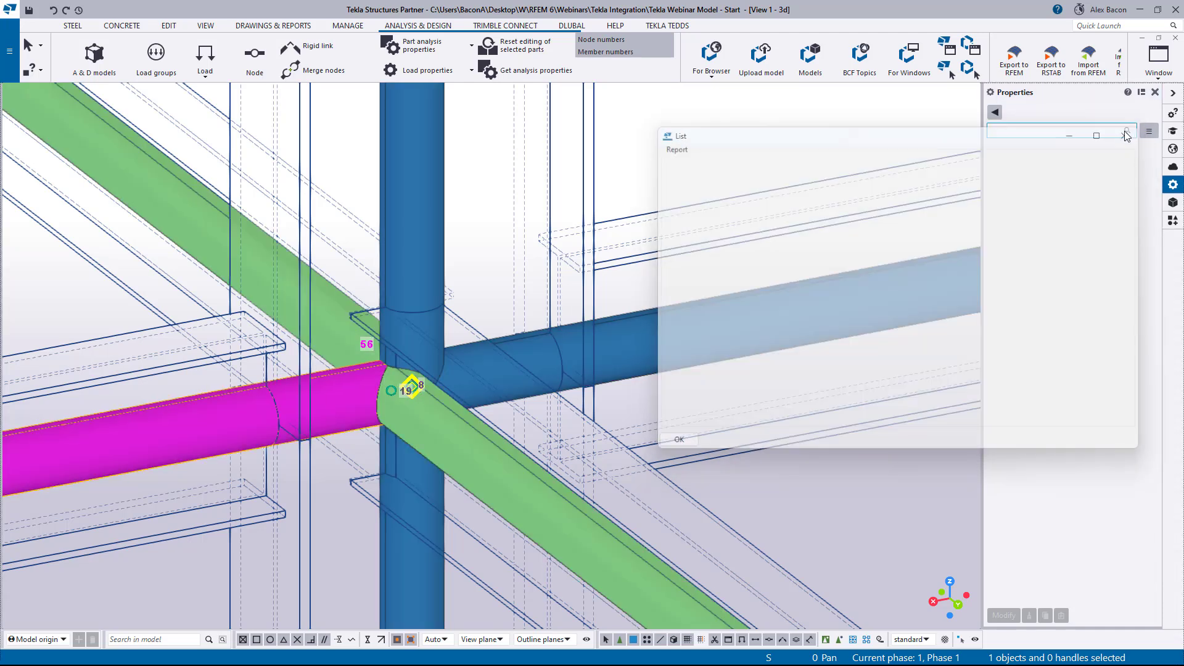
left_click(490, 199)
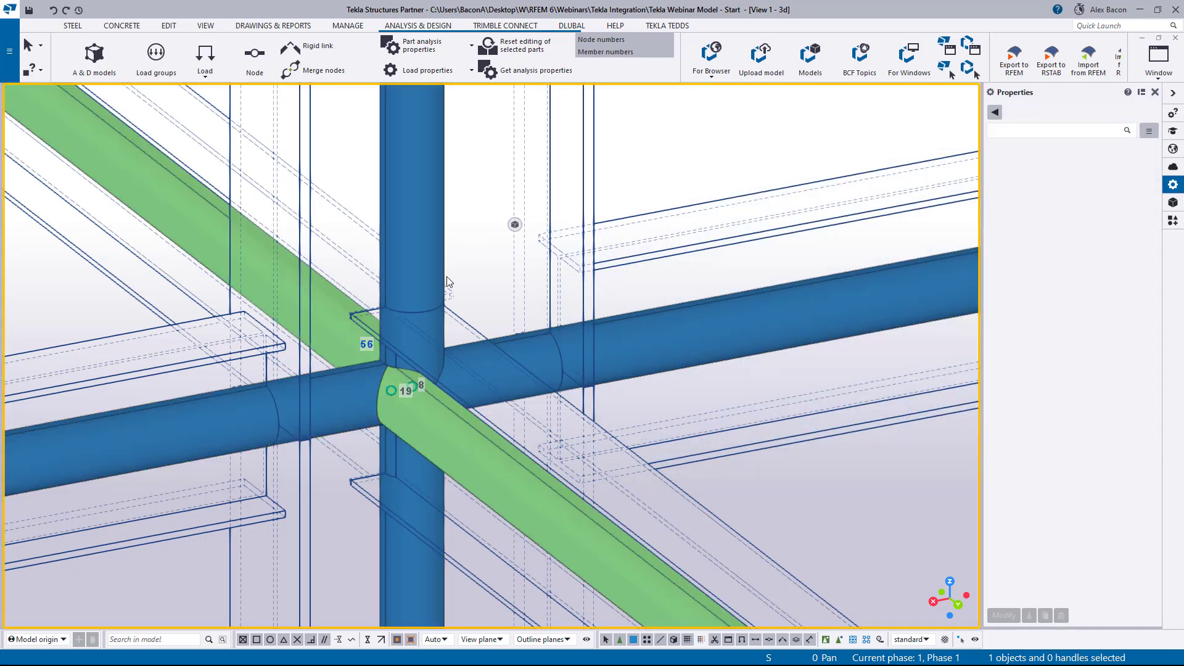
Compare which members connect to the two closely spaced analysis nodes 19 and 8 at member 56's joint.
left_click(392, 389)
left_click(412, 388)
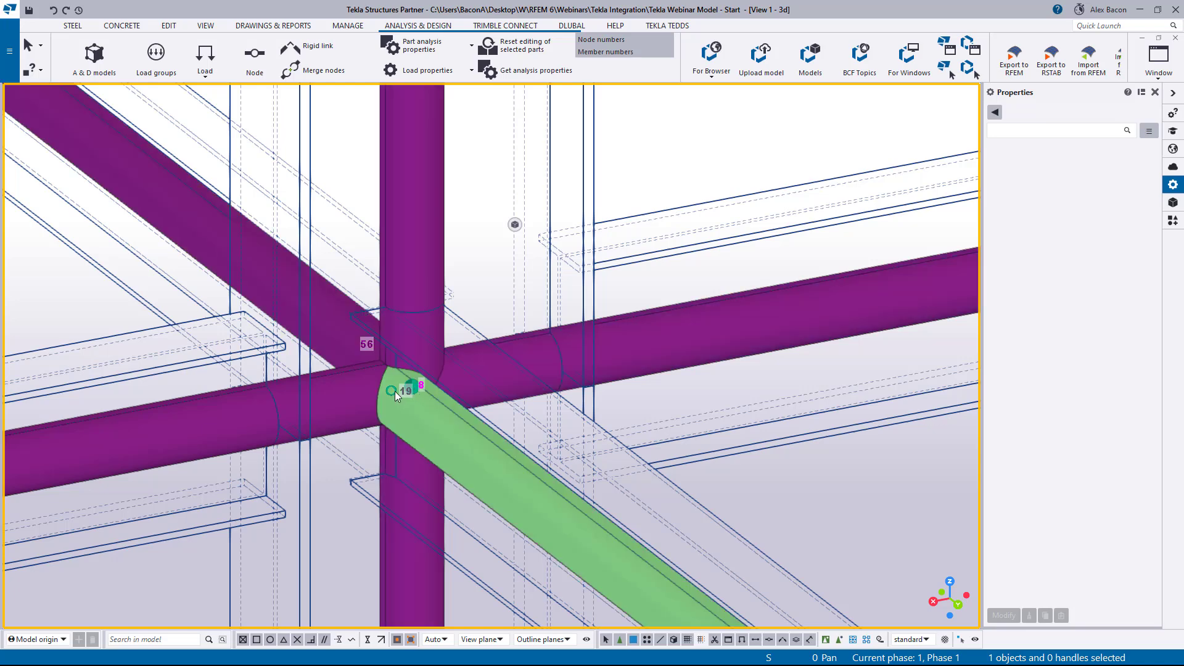
left_click(395, 391)
left_click(412, 387)
left_click(394, 390)
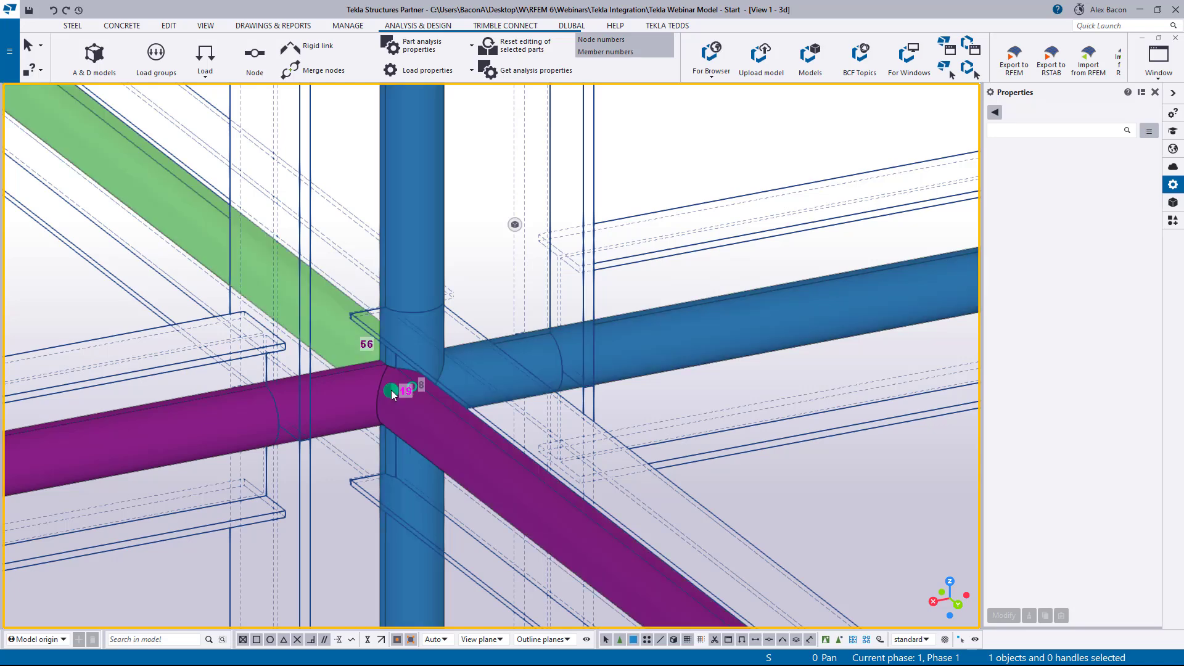
left_click(414, 388)
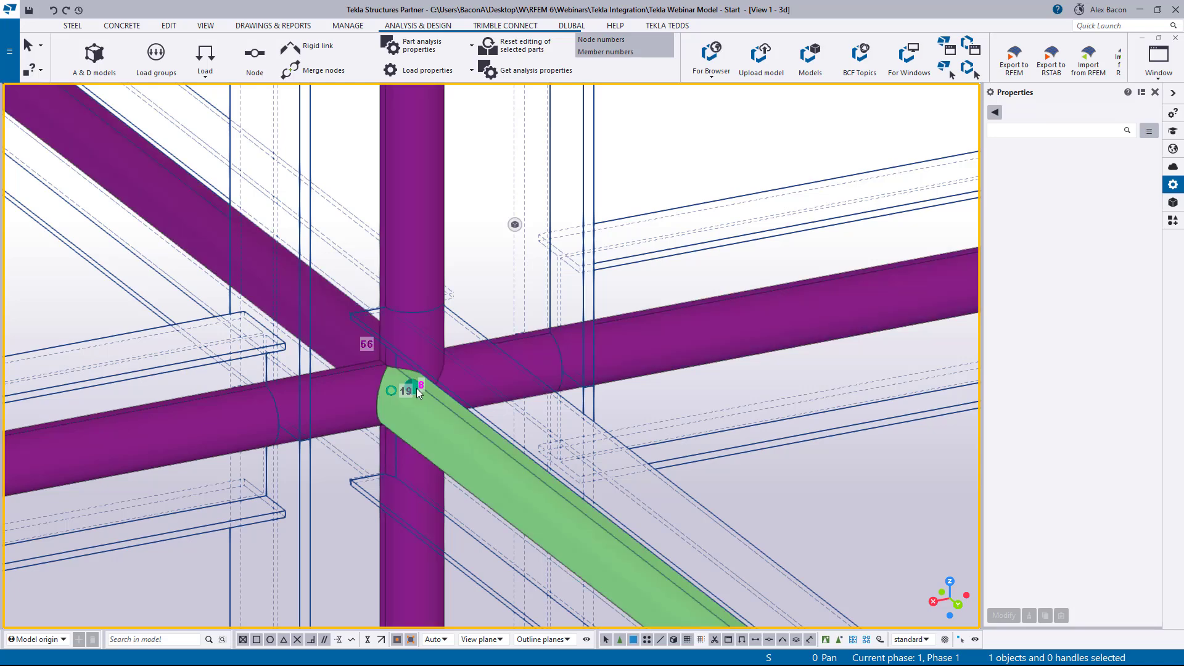
left_click(394, 388)
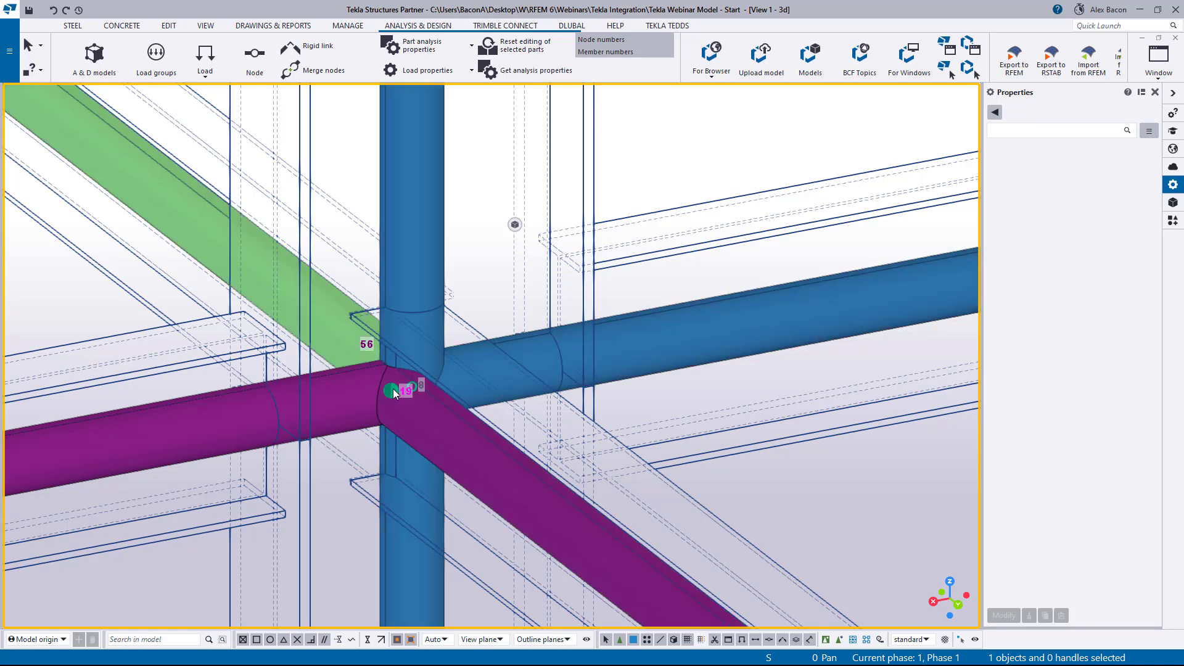
scroll(393, 388, "down", 2)
left_click(414, 387)
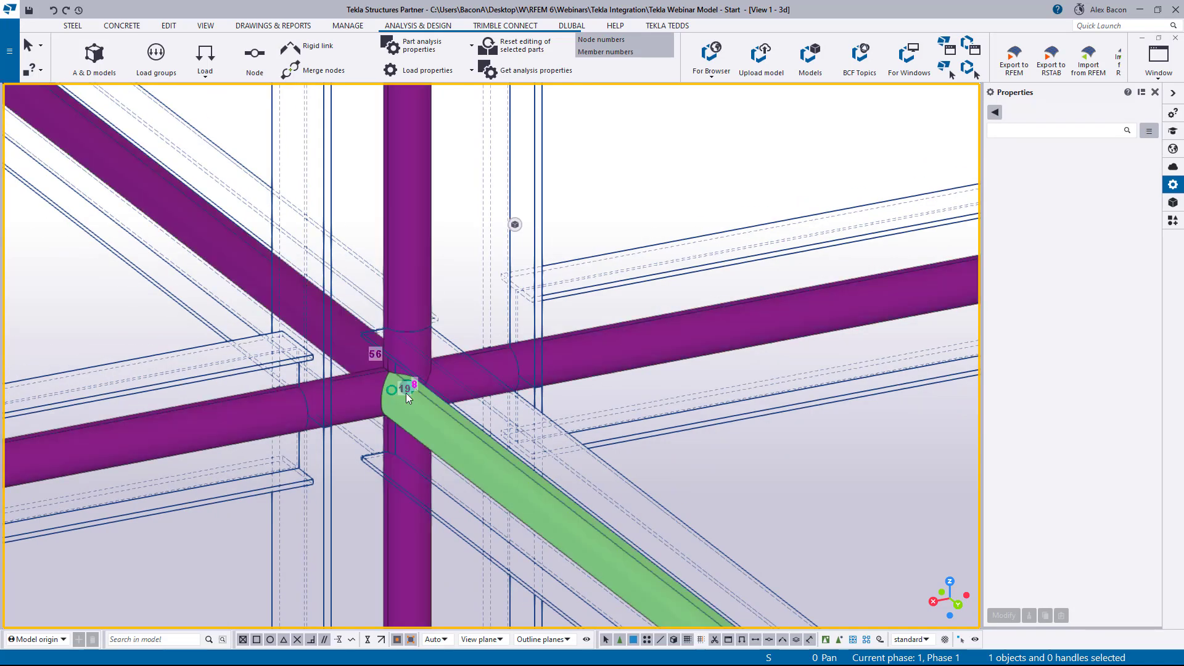
left_click(394, 389)
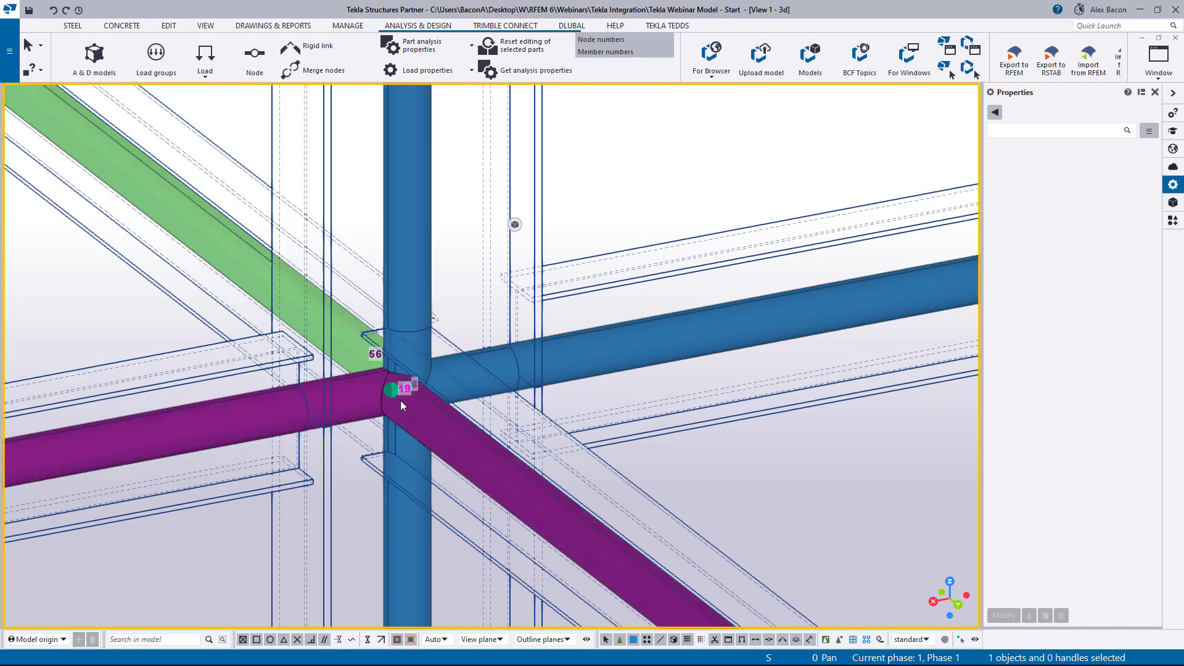
left_click(413, 387)
left_click(413, 387)
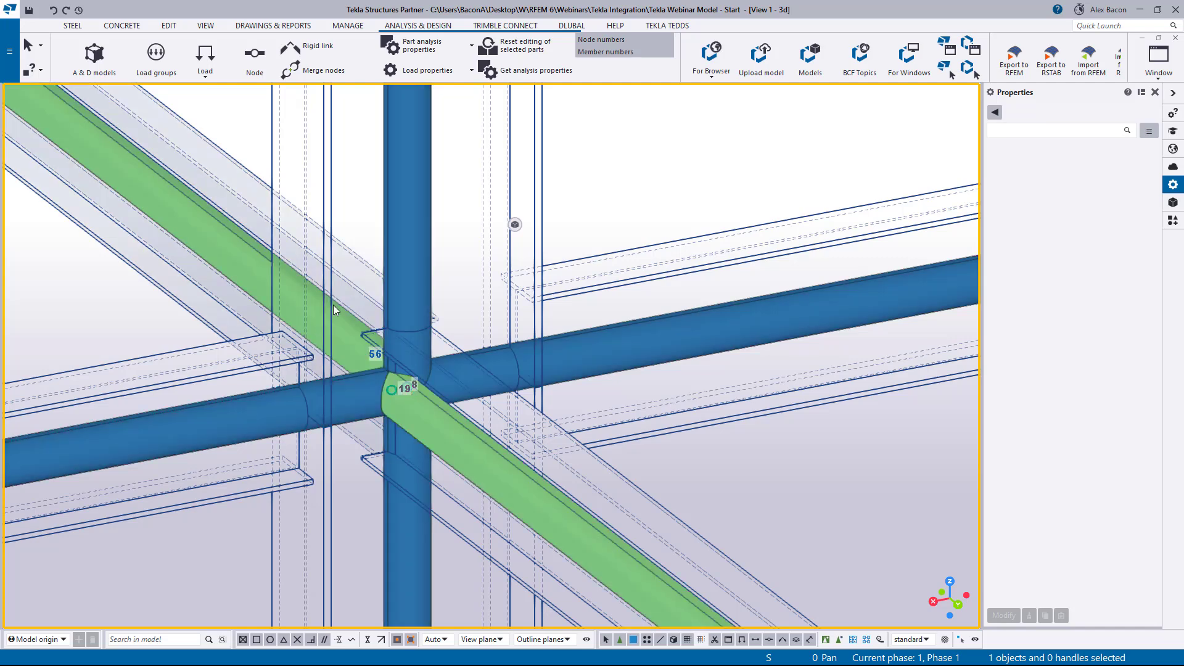
Examine the other closely spaced node pairs, 12 and 18 at member 54 and 16 and 17 at the corner column.
scroll(416, 474, "down", 8)
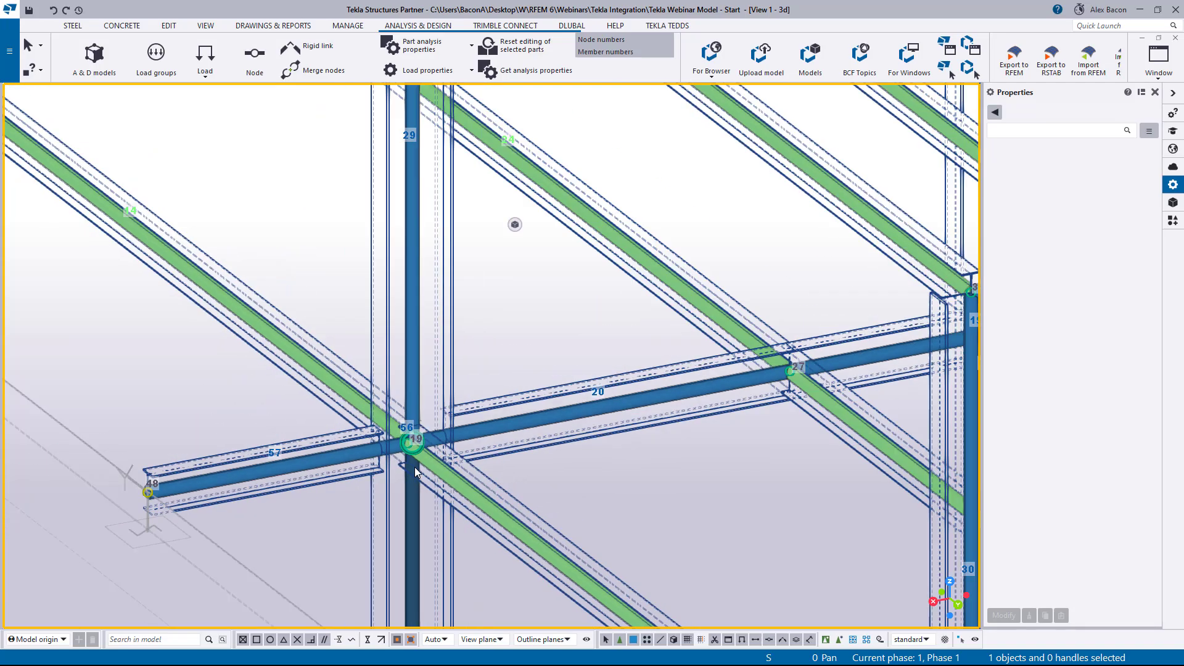
middle_click_drag(478, 456, 317, 215)
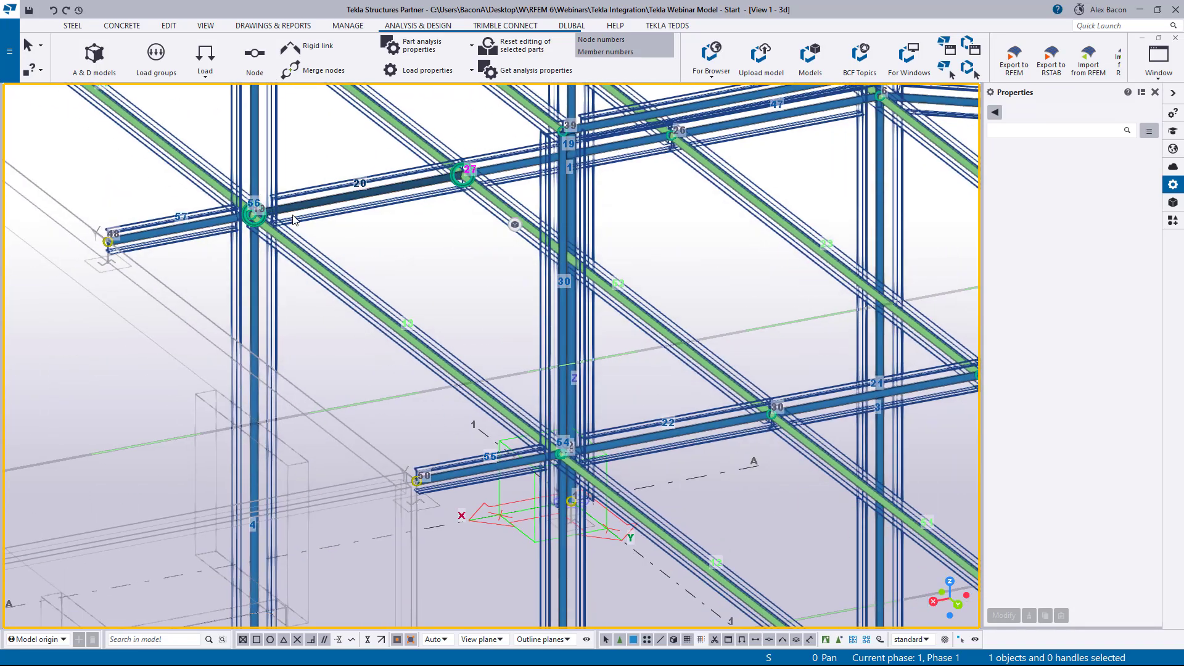
scroll(566, 460, "up", 10)
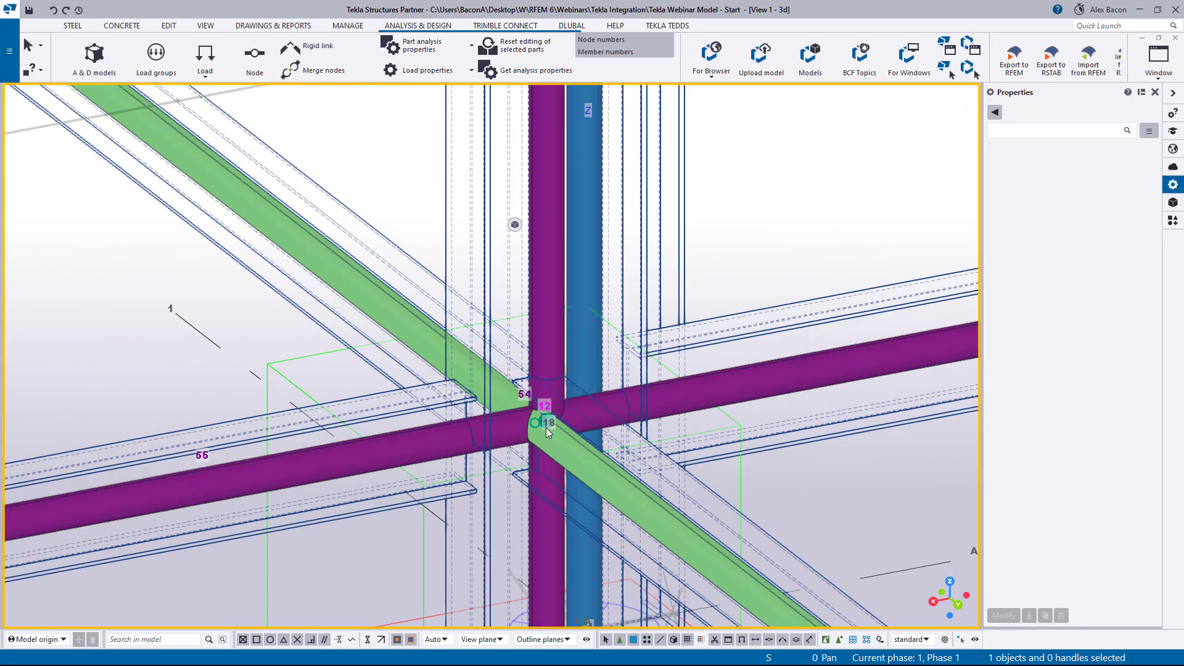
scroll(512, 416, "down", 10)
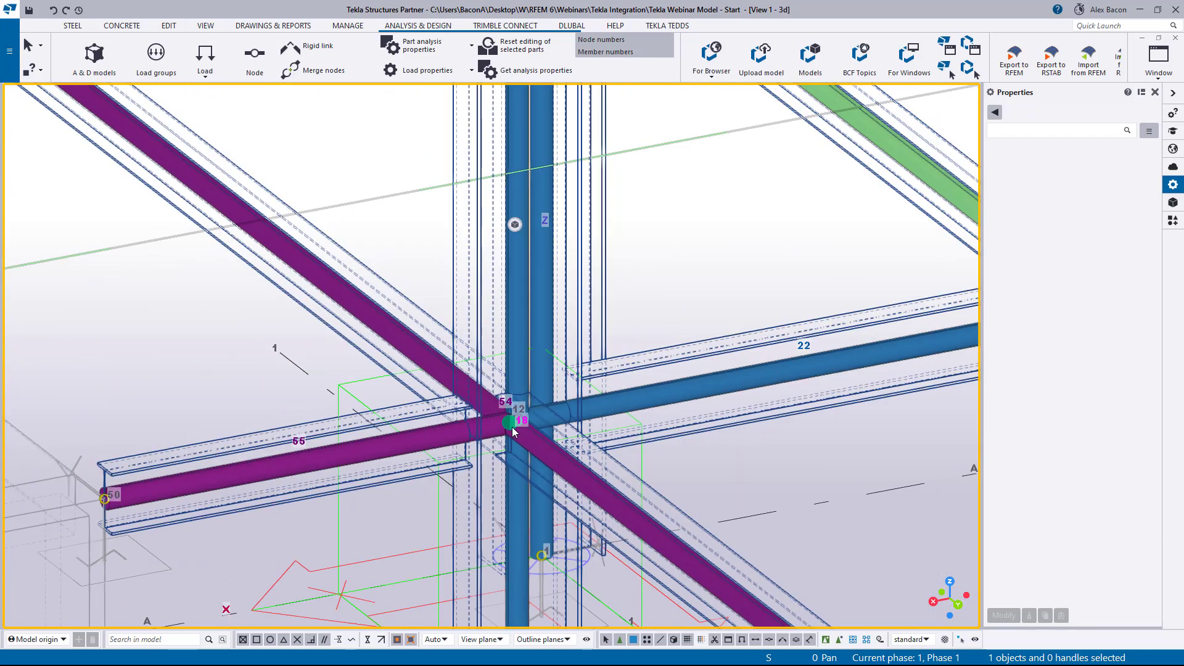
middle_click_drag(667, 511, 306, 218)
scroll(565, 455, "up", 8)
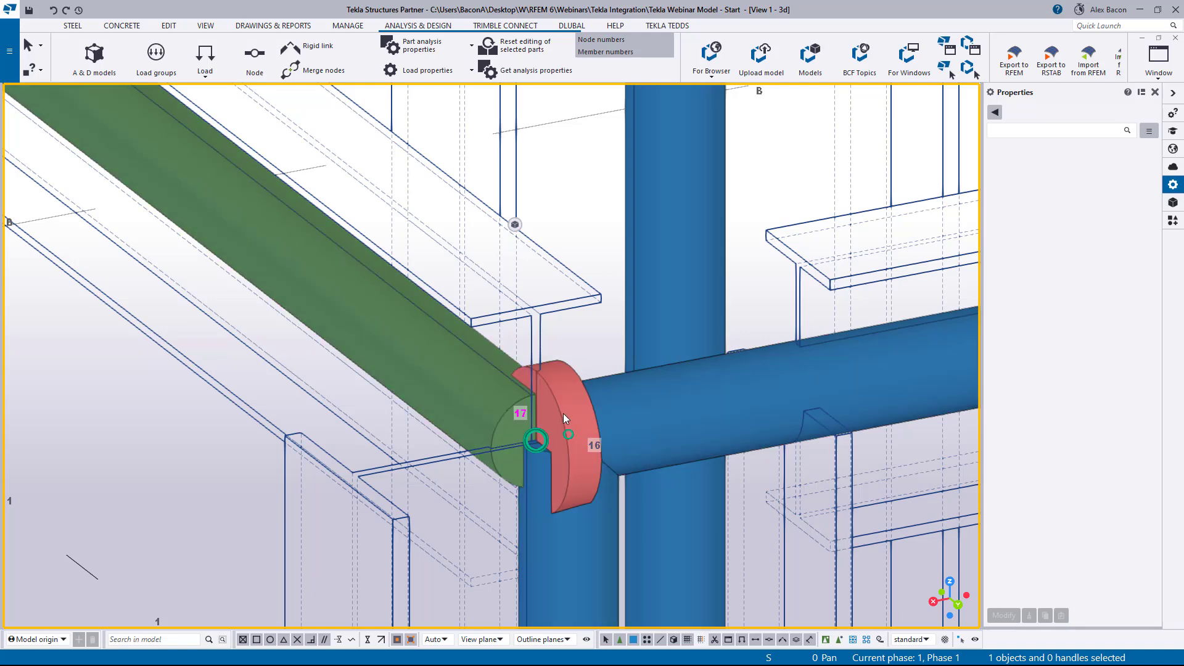
scroll(545, 434, "down", 6)
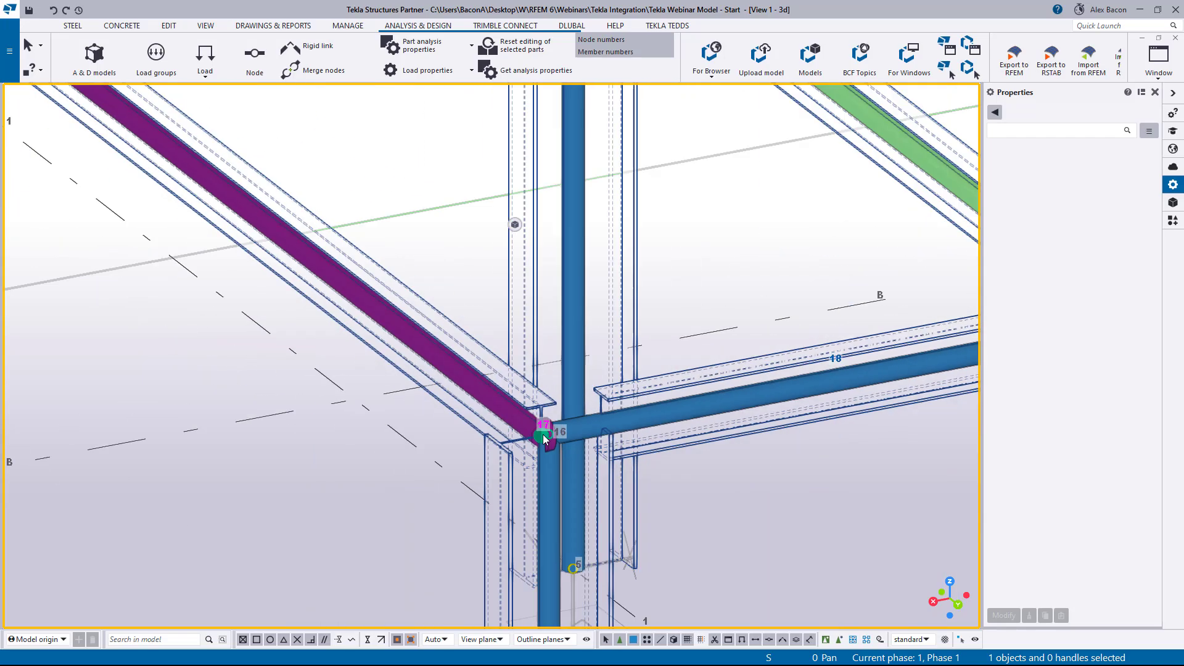
Merge node 18 into target node 12 at member 54's joint, setting keep axis to No to allow the move.
scroll(601, 433, "up", 3)
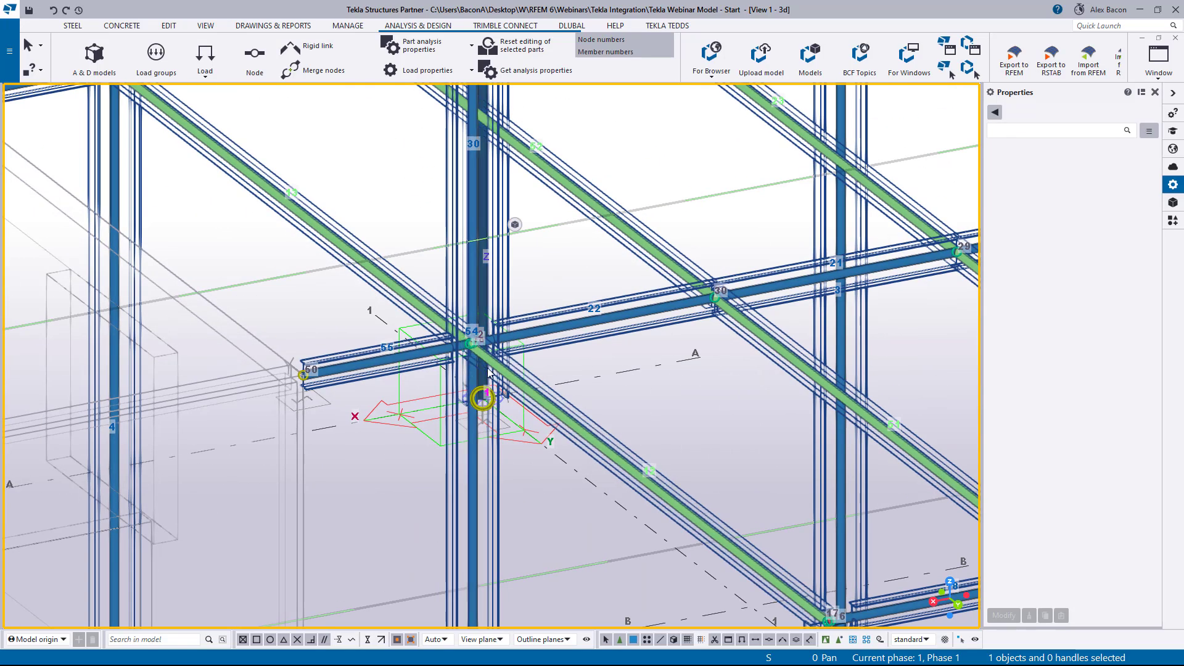
scroll(476, 339, "up", 5)
scroll(476, 339, "up", 3)
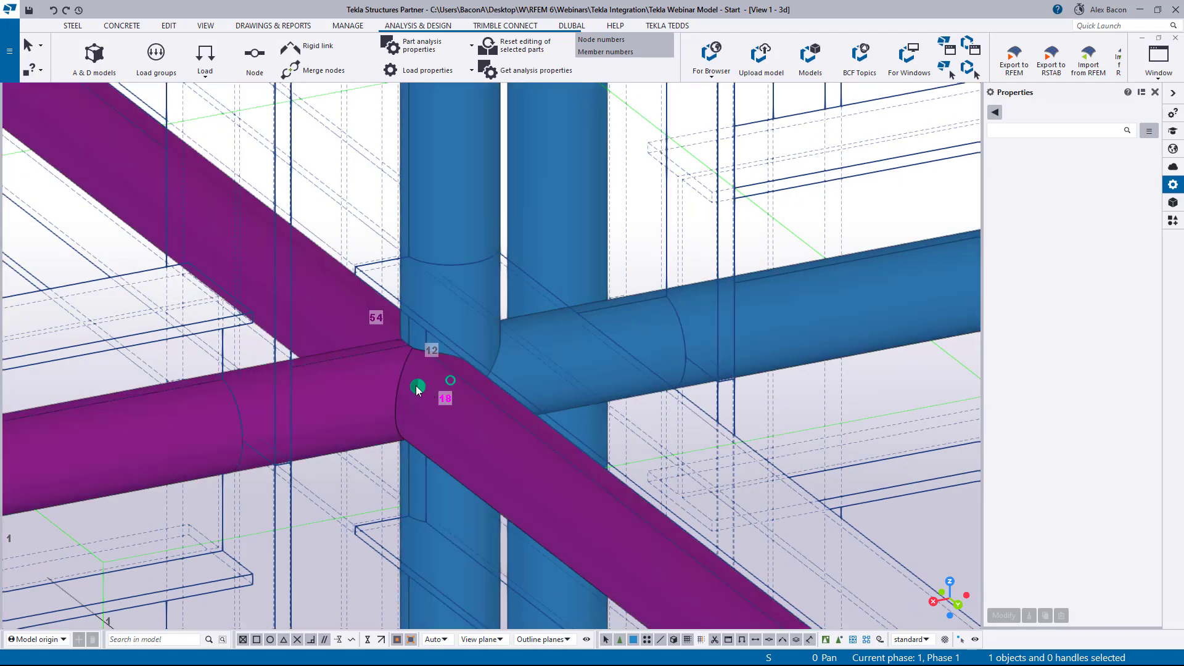
left_click(452, 381, "ctrl")
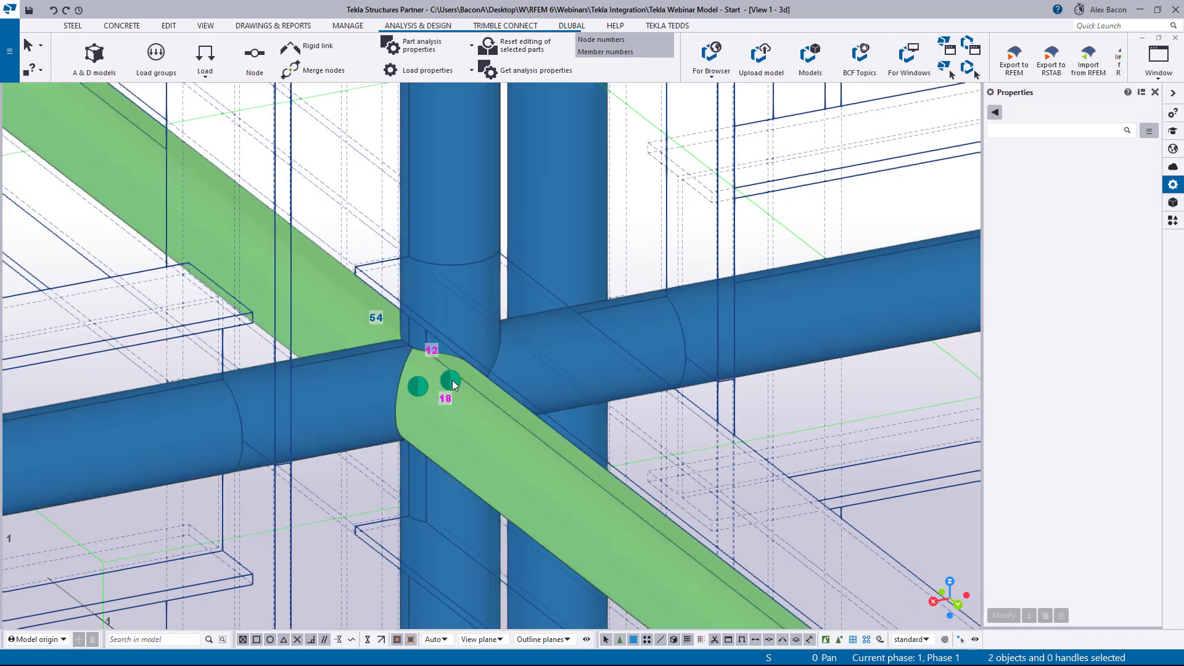
right_click(452, 380)
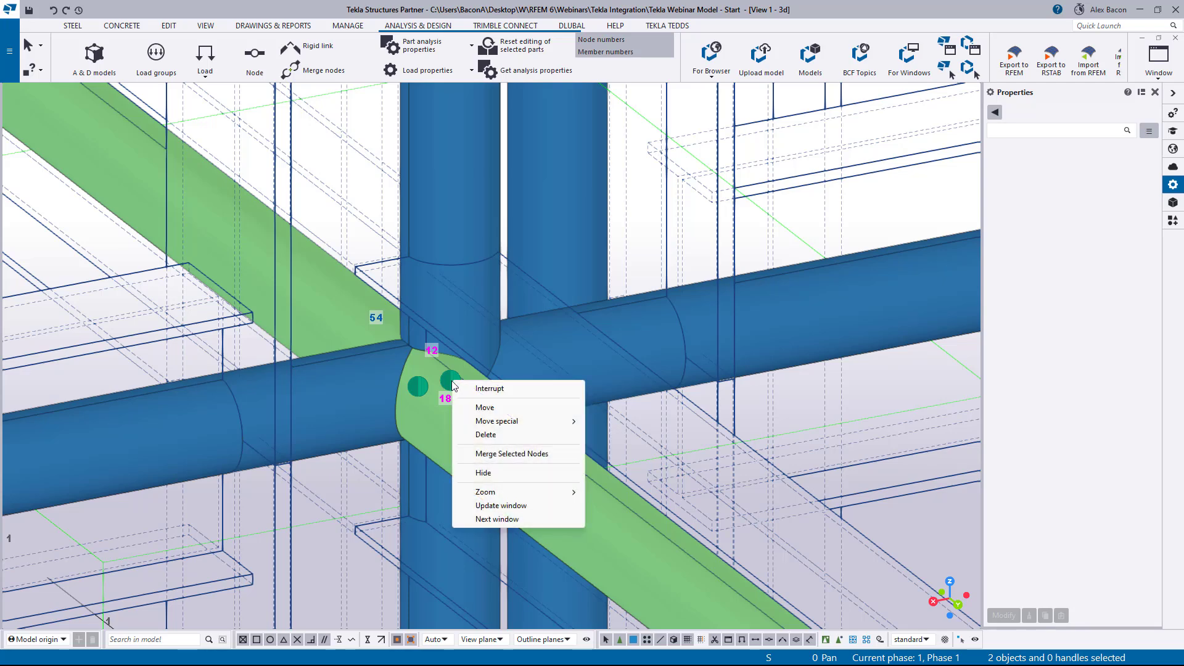
left_click(512, 453)
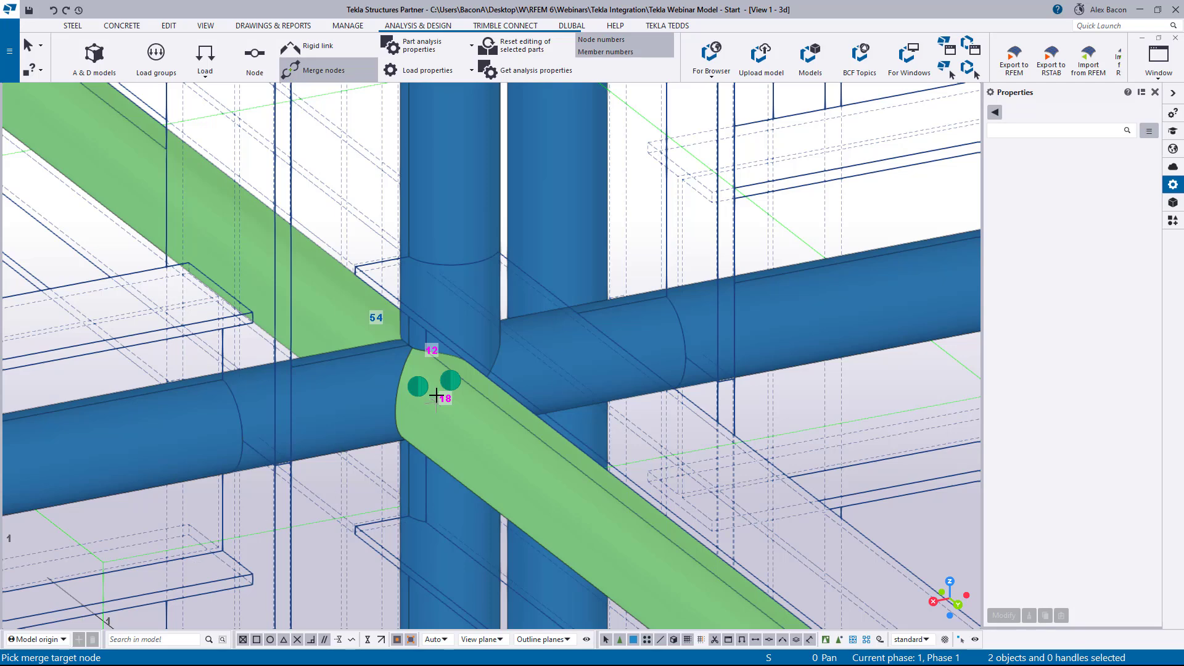
left_click(451, 381)
left_click(548, 351)
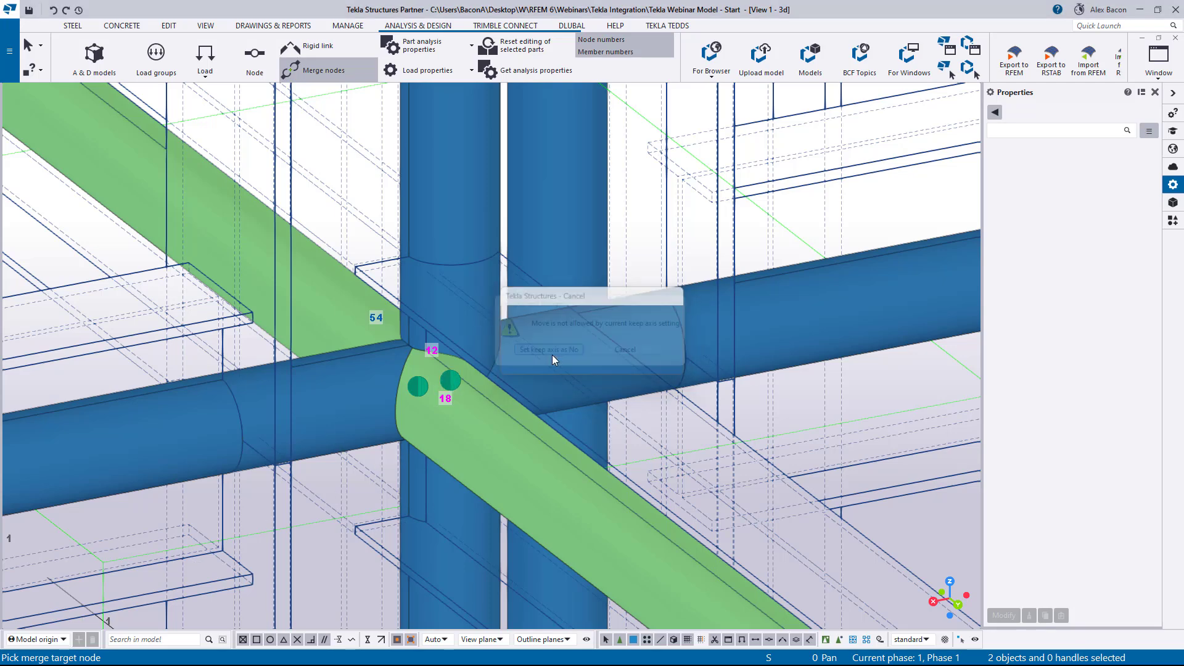
Examine the joints at nodes 12 and 16 and review how the surrounding analysis members connect there.
scroll(451, 381, "down", 2)
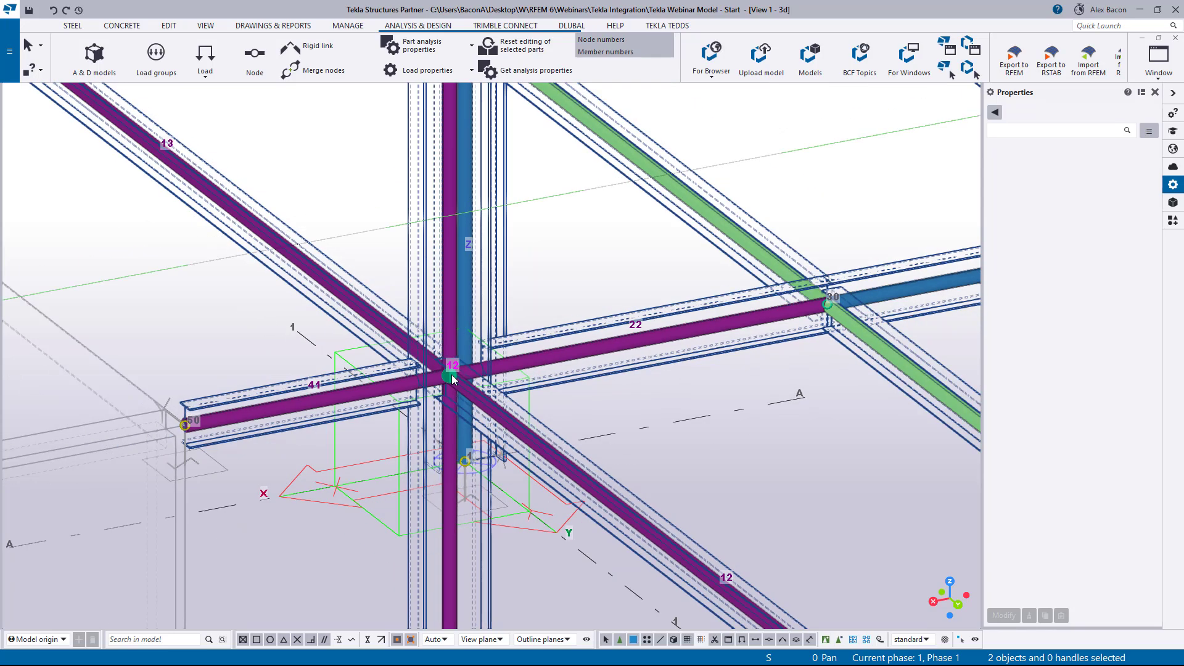
scroll(397, 343, "down", 3)
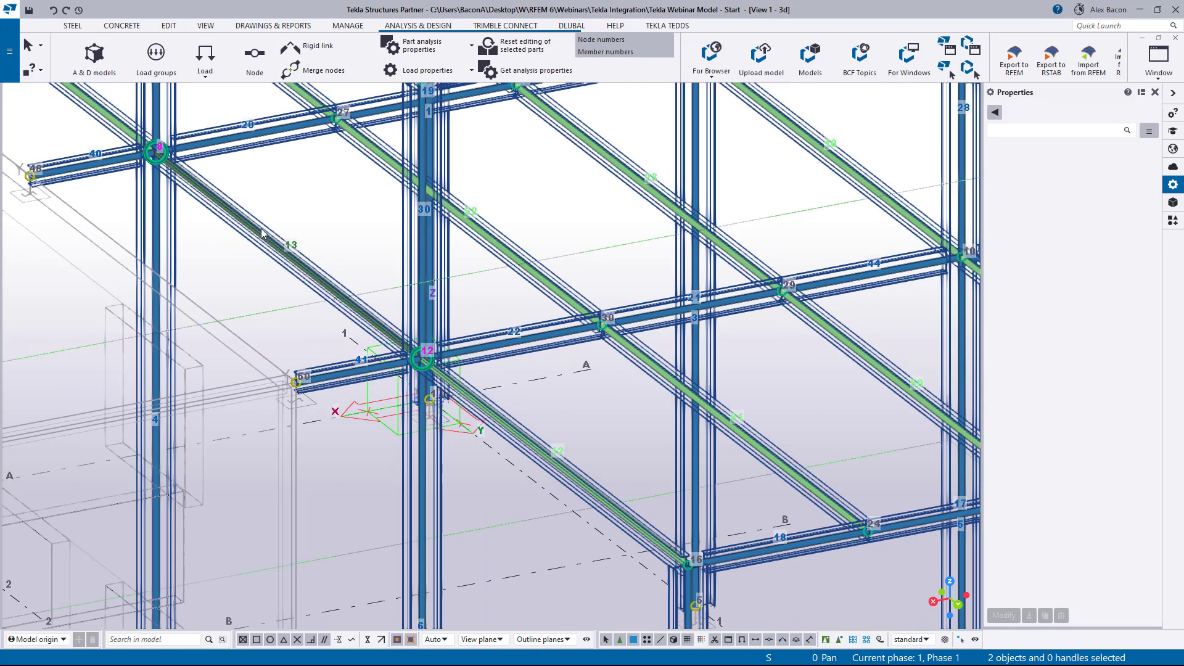
scroll(407, 360, "up", 3)
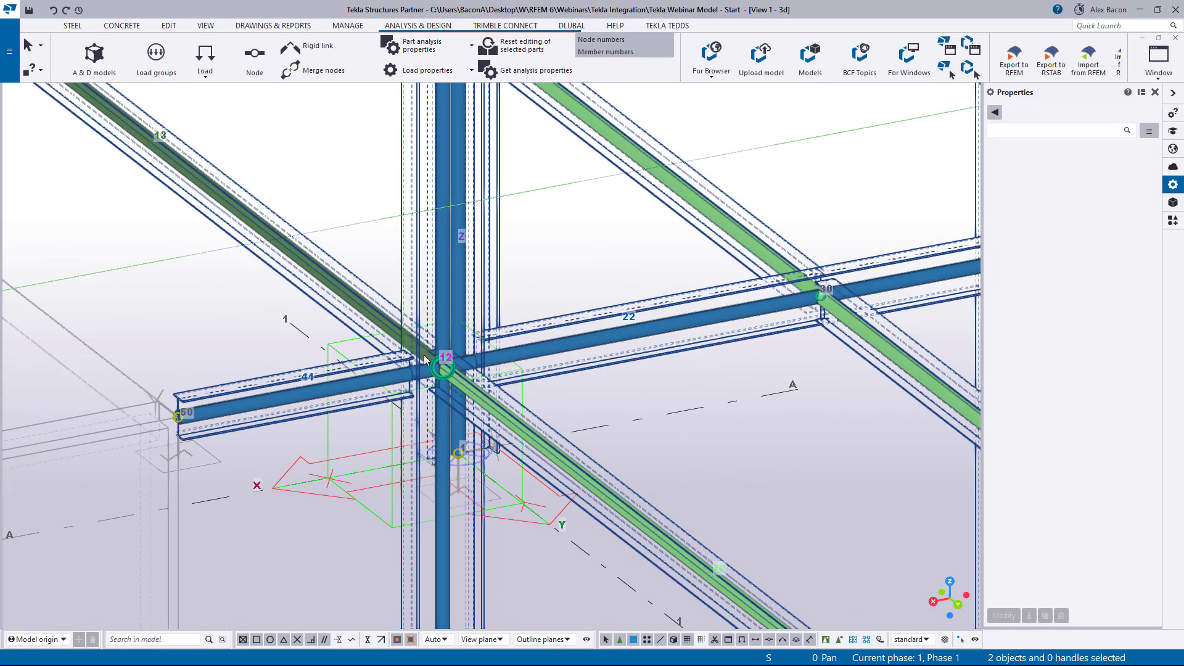
scroll(442, 370, "up", 5)
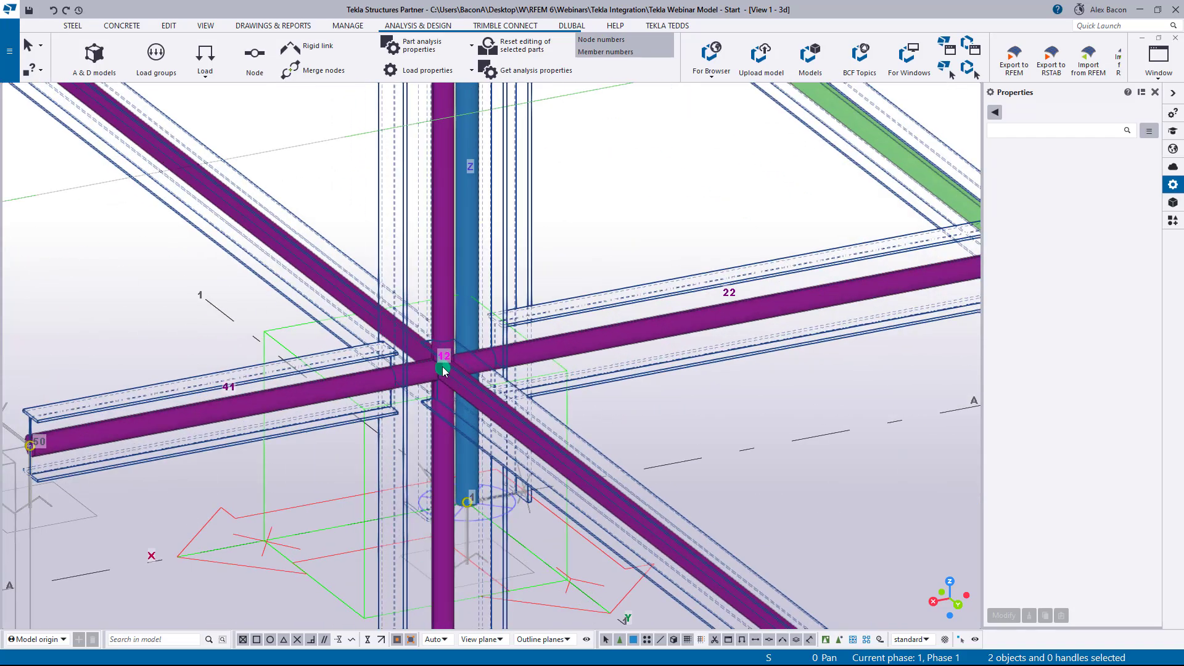
scroll(443, 369, "down", 5)
middle_click_drag(278, 216, 131, 79)
middle_click_drag(544, 431, 265, 248)
scroll(500, 455, "up", 4)
middle_click_drag(488, 370, 528, 429)
scroll(528, 429, "up", 2)
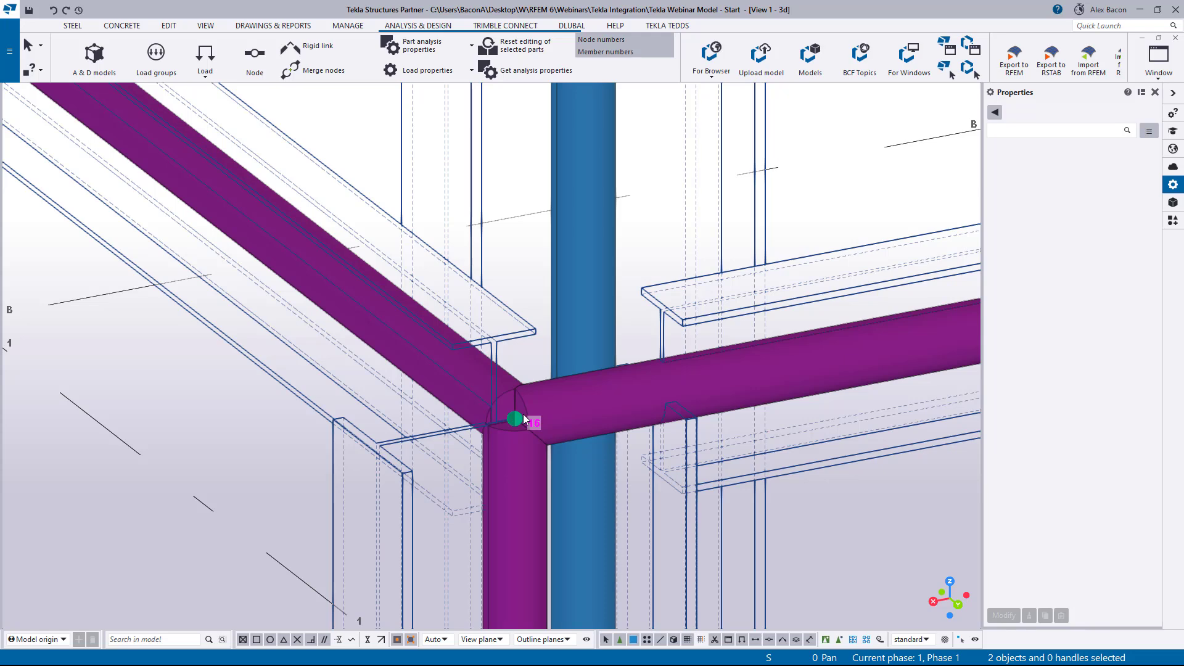
scroll(524, 416, "down", 6)
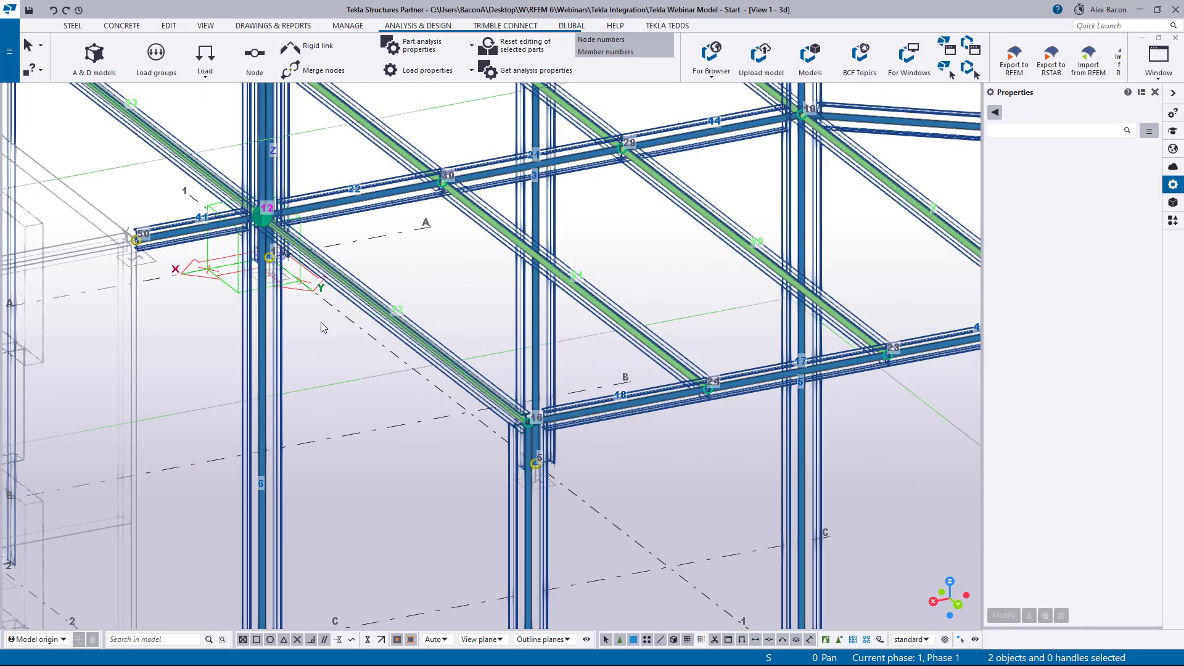
middle_click_drag(321, 327, 480, 473)
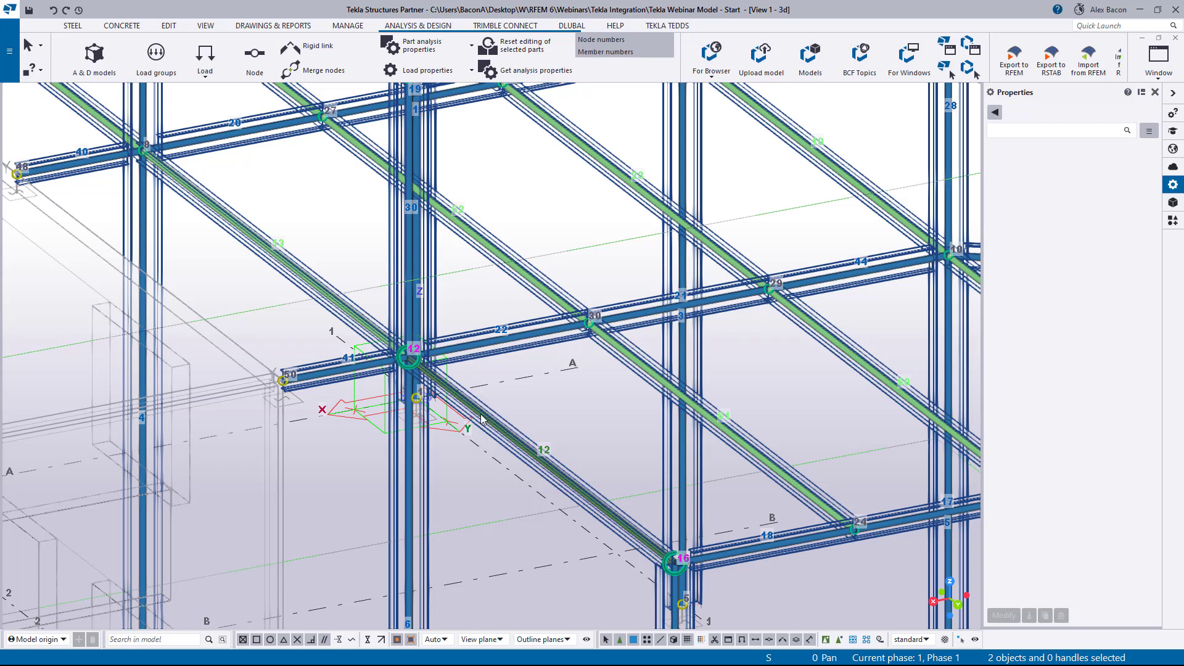
scroll(440, 390, "up", 4)
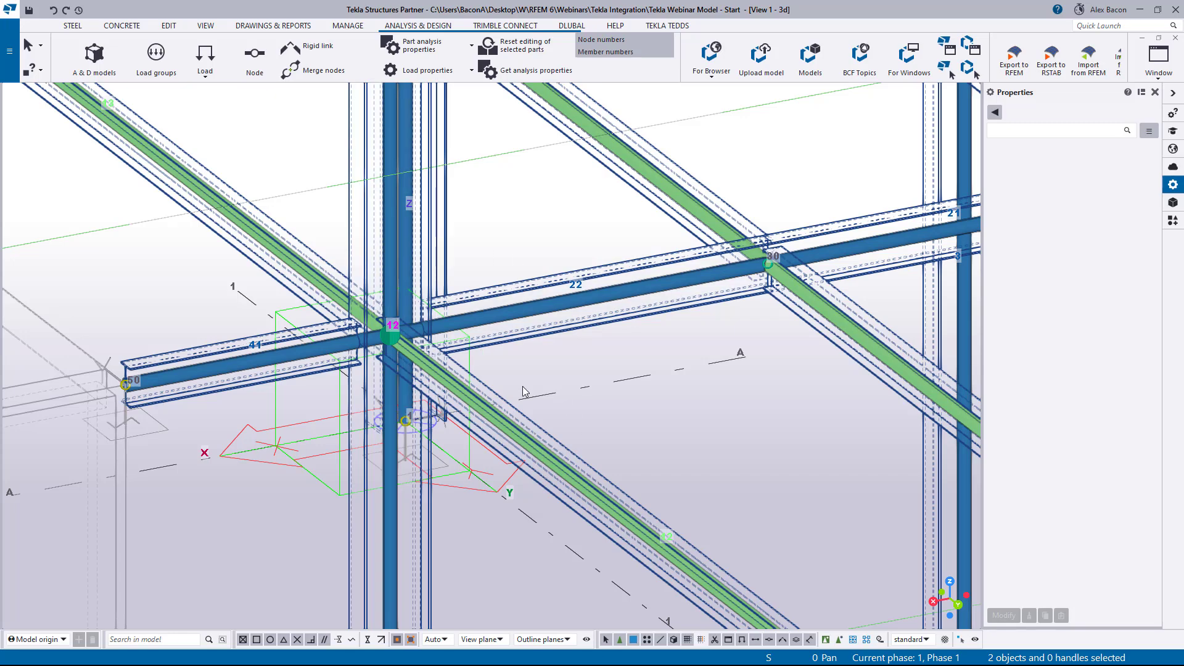
scroll(507, 421, "down", 3)
scroll(507, 420, "down", 2)
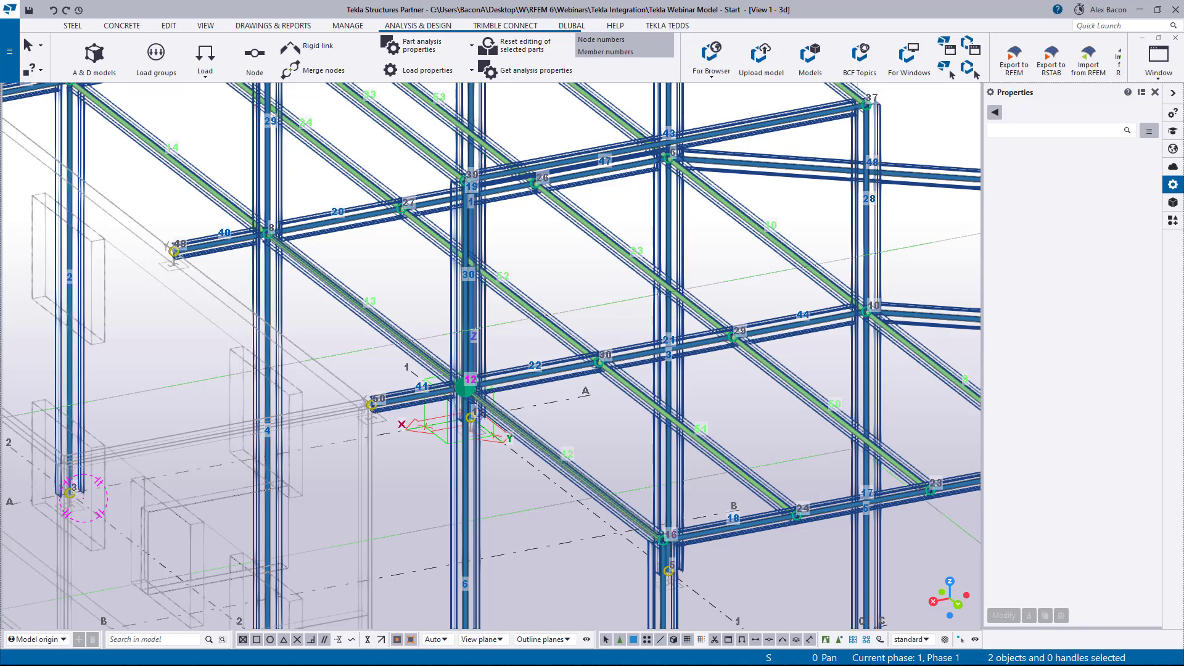
Reopen the analysis and design models list and display the Steel analysis model's warnings again.
left_click_drag(0, 86, 670, 148)
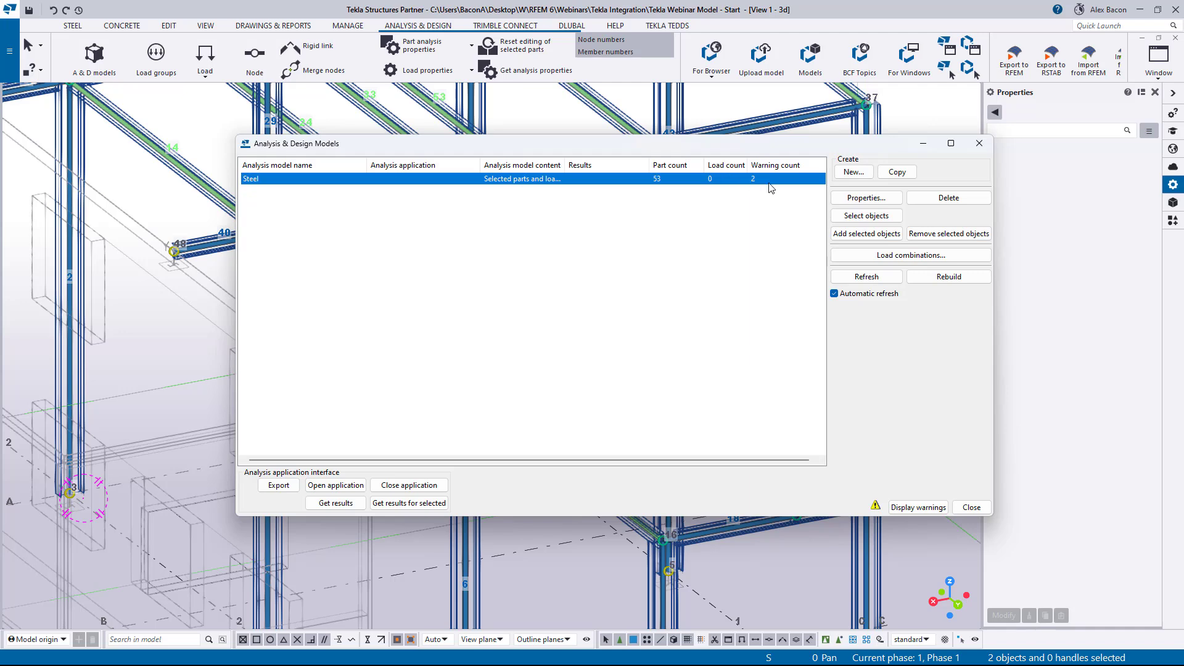
left_click(722, 183)
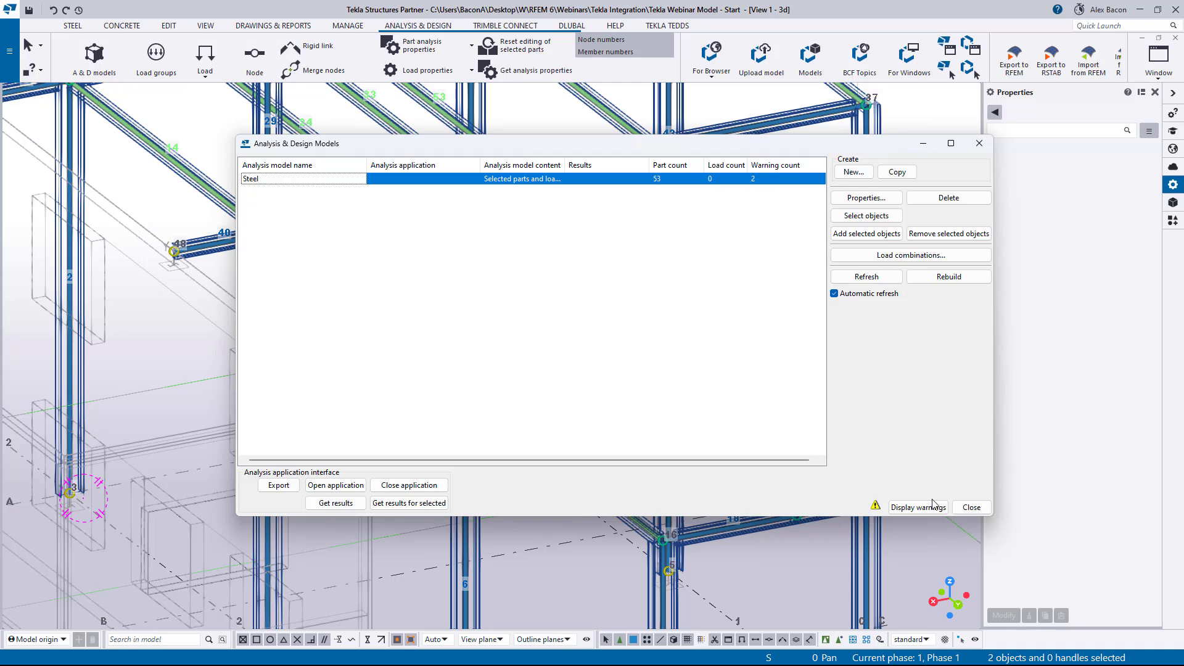
left_click(930, 507)
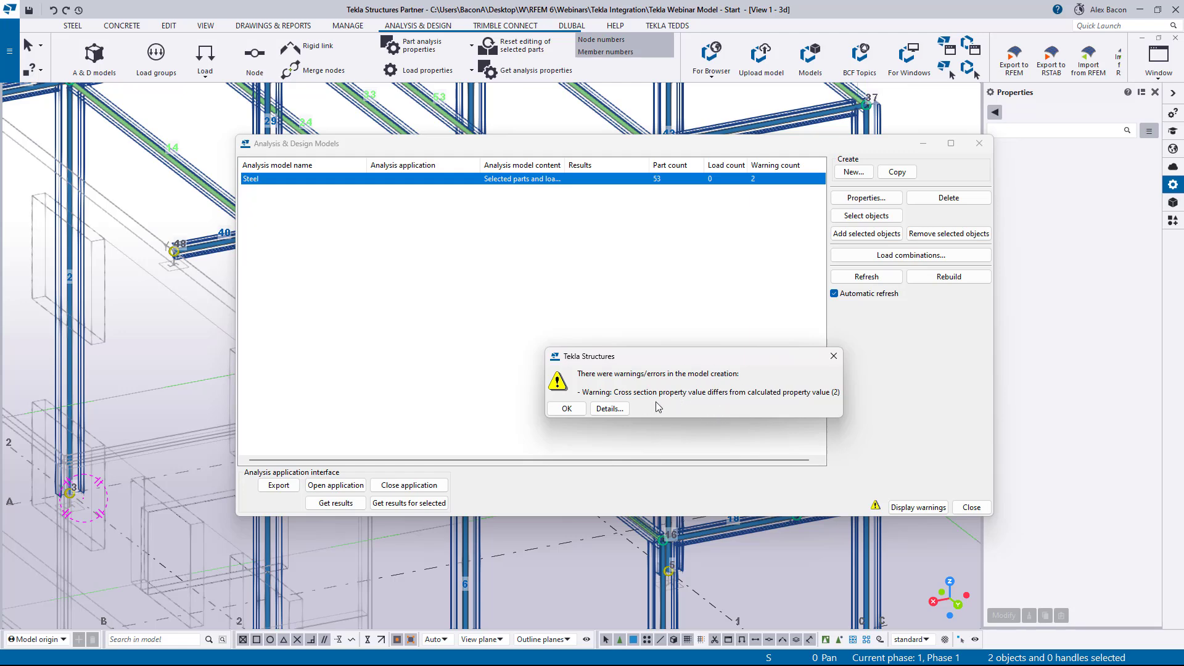
Dismiss the warnings message, reopen the analysis and design models list and select the Steel model to show its analysis members.
left_click(567, 409)
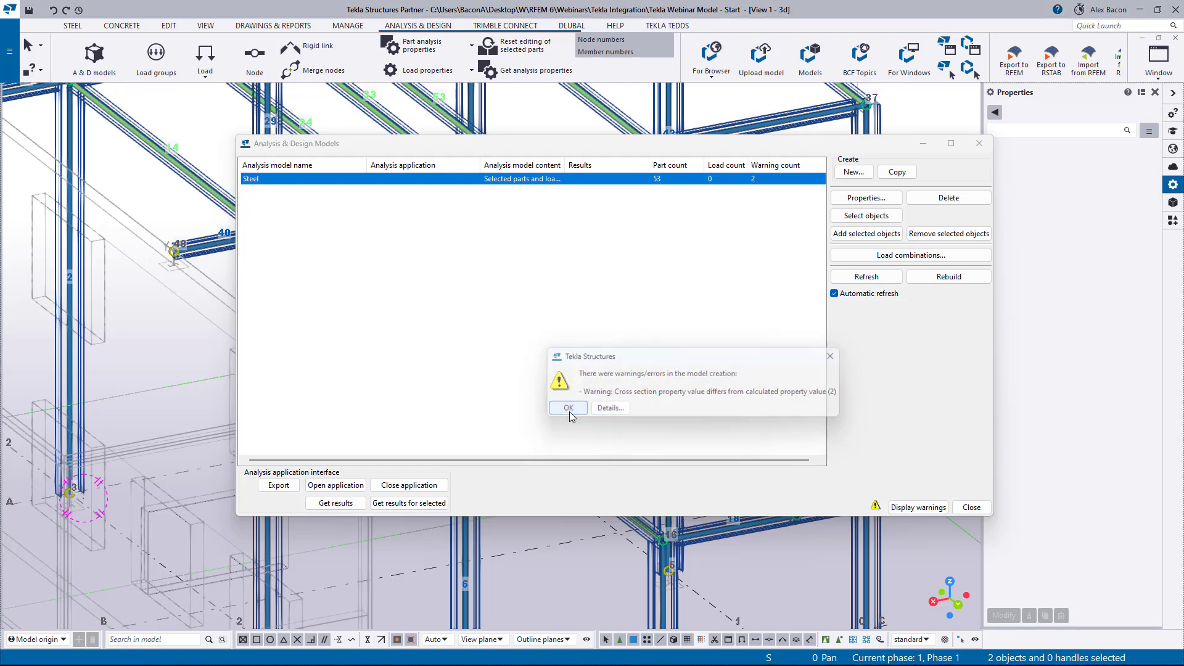
scroll(588, 288, "down", 5)
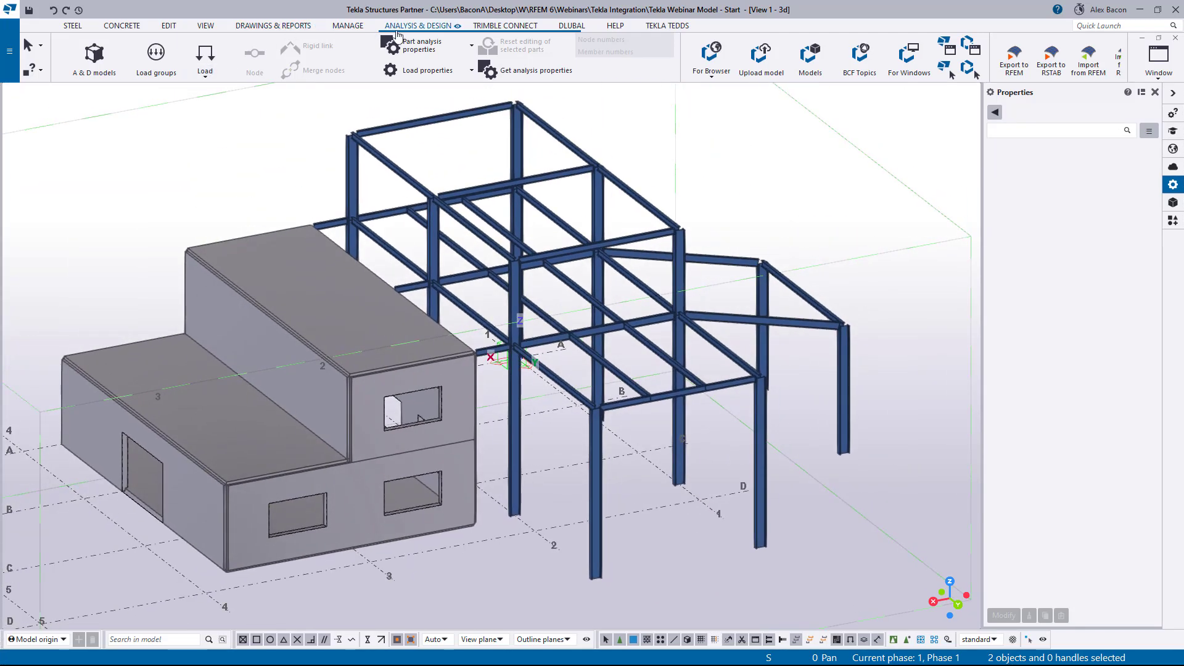
left_click(93, 54)
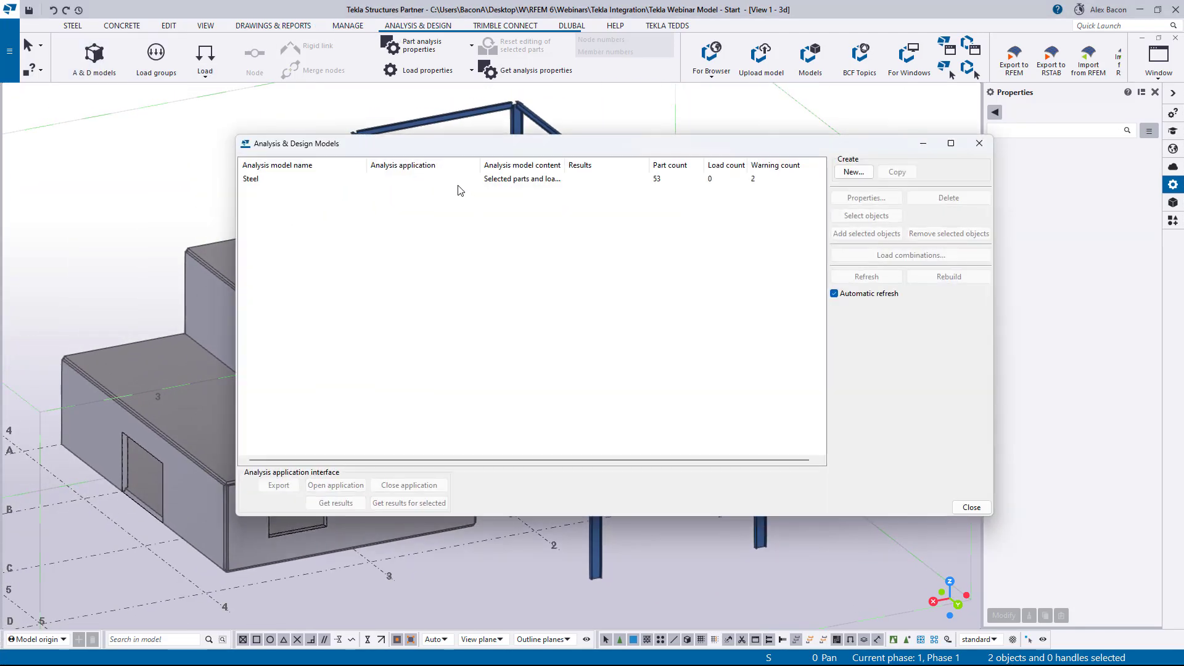
left_click(440, 178)
left_click_drag(534, 147, 0, 161)
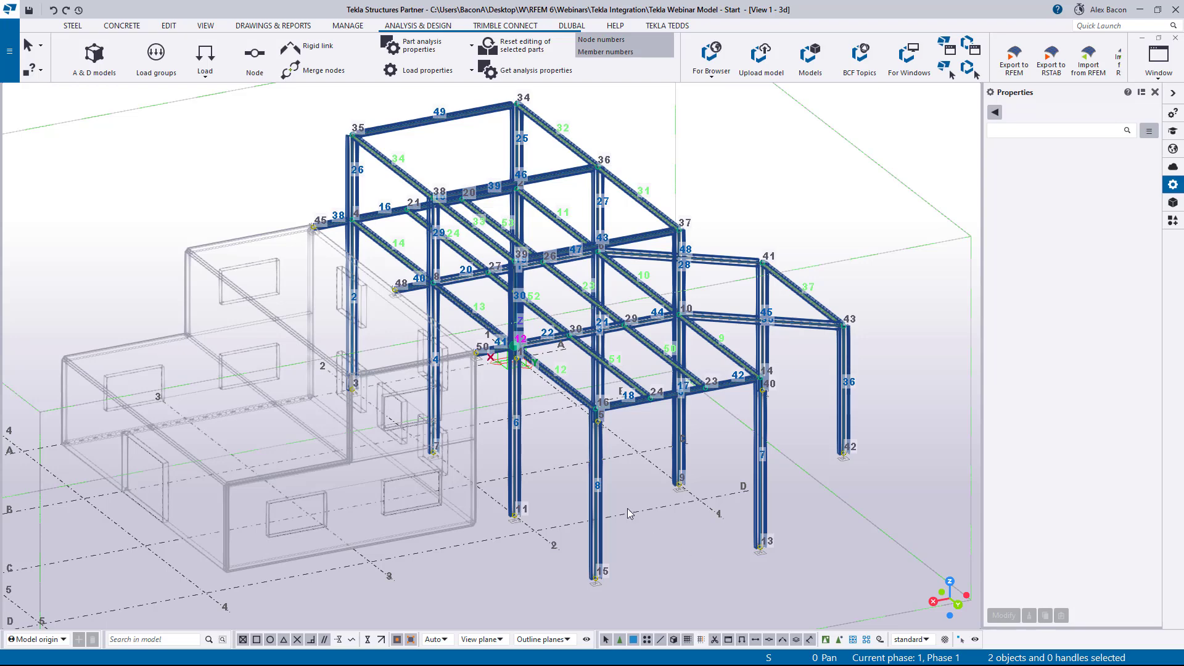
Set the analysis axis position of corner column member 8 to Top center and apply the change.
scroll(623, 512, "up", 4)
middle_click_drag(630, 494, 603, 444)
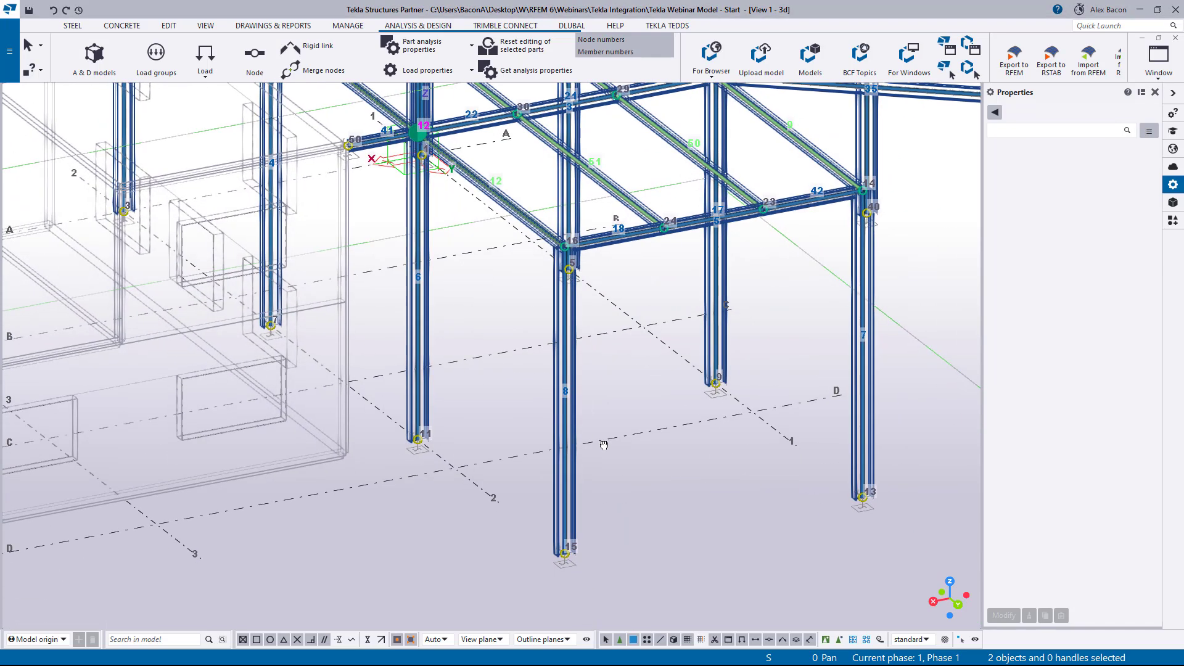
double_click(565, 492)
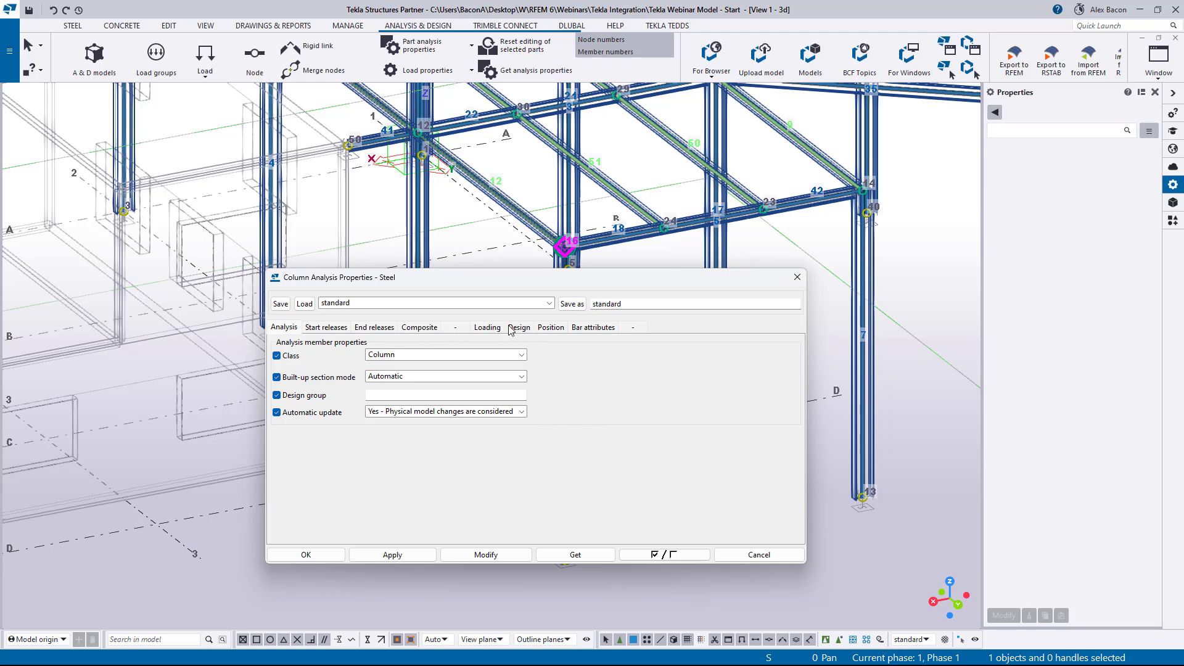
left_click_drag(506, 281, 862, 274)
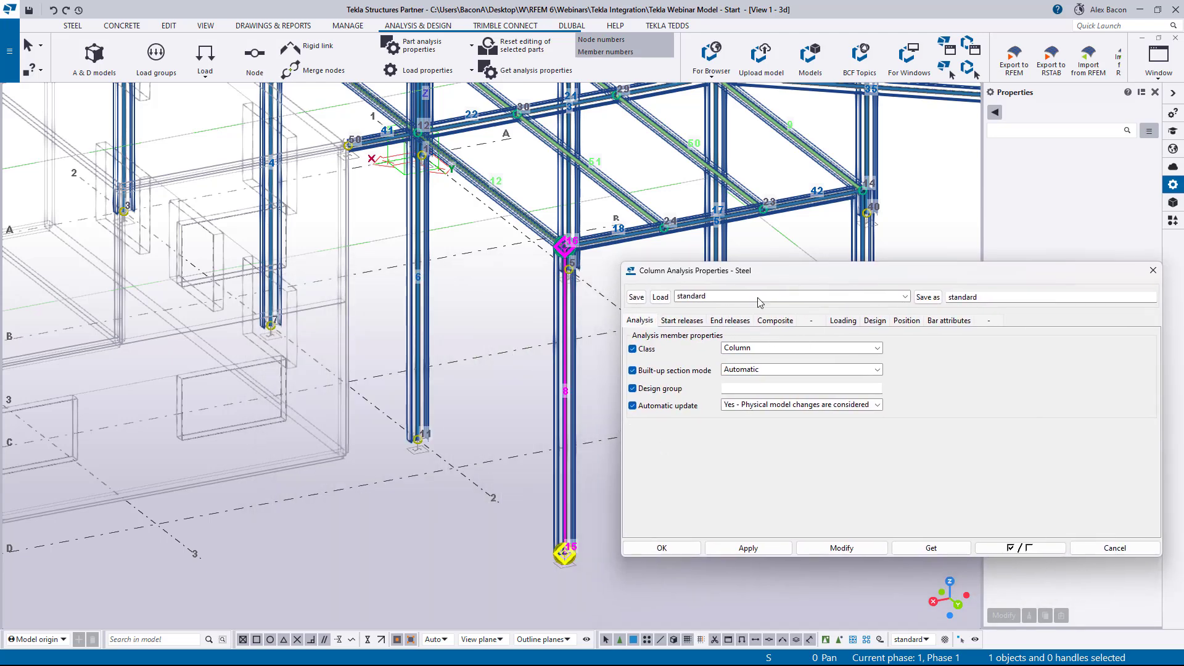
left_click(906, 321)
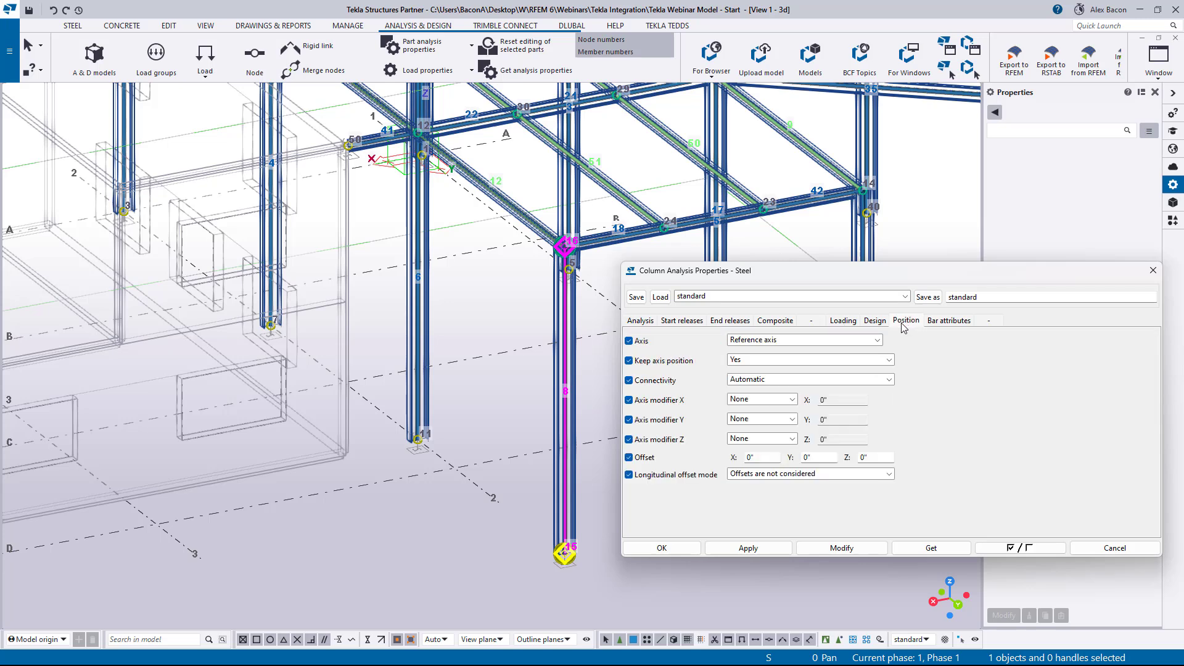
left_click(771, 343)
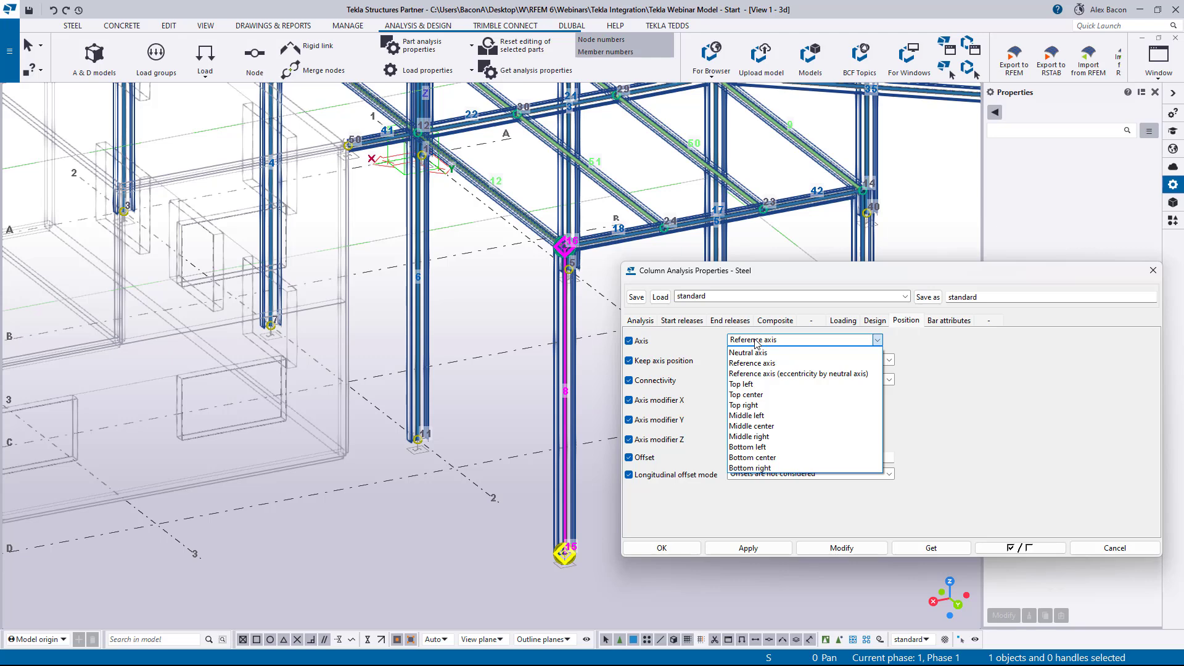
left_click(760, 395)
left_click(841, 548)
Examine where the analysis line and base support sit relative to the corner column's profile.
scroll(555, 562, "up", 5)
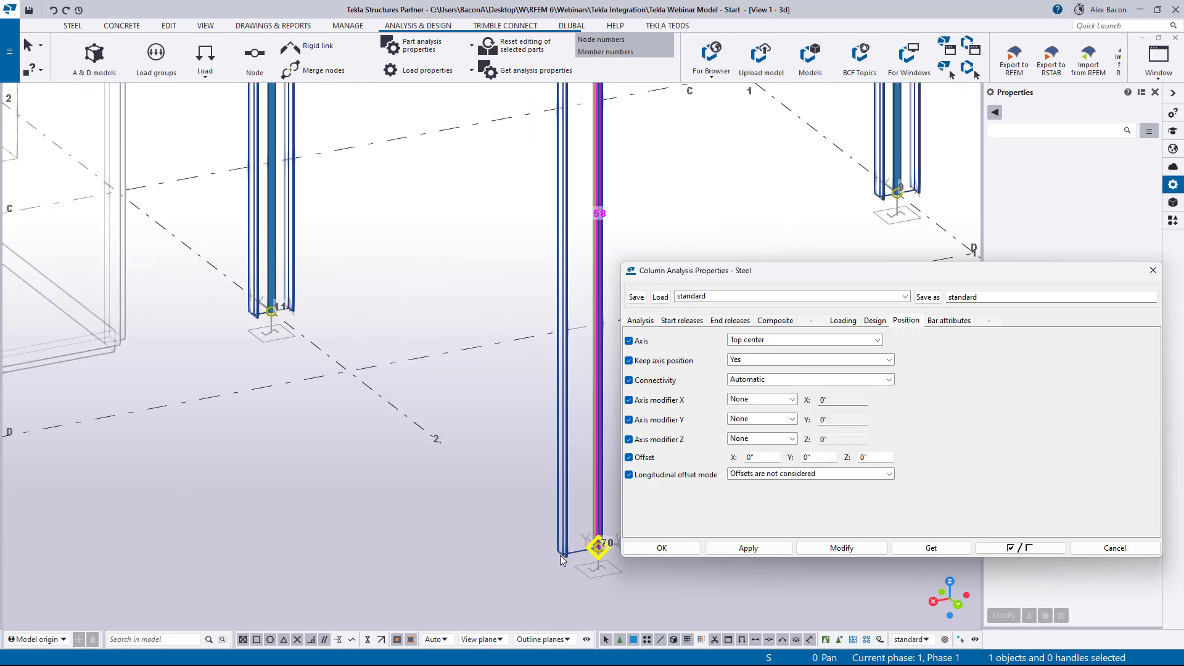
middle_click_drag(453, 575, 484, 516)
middle_click_drag(486, 399, 473, 531)
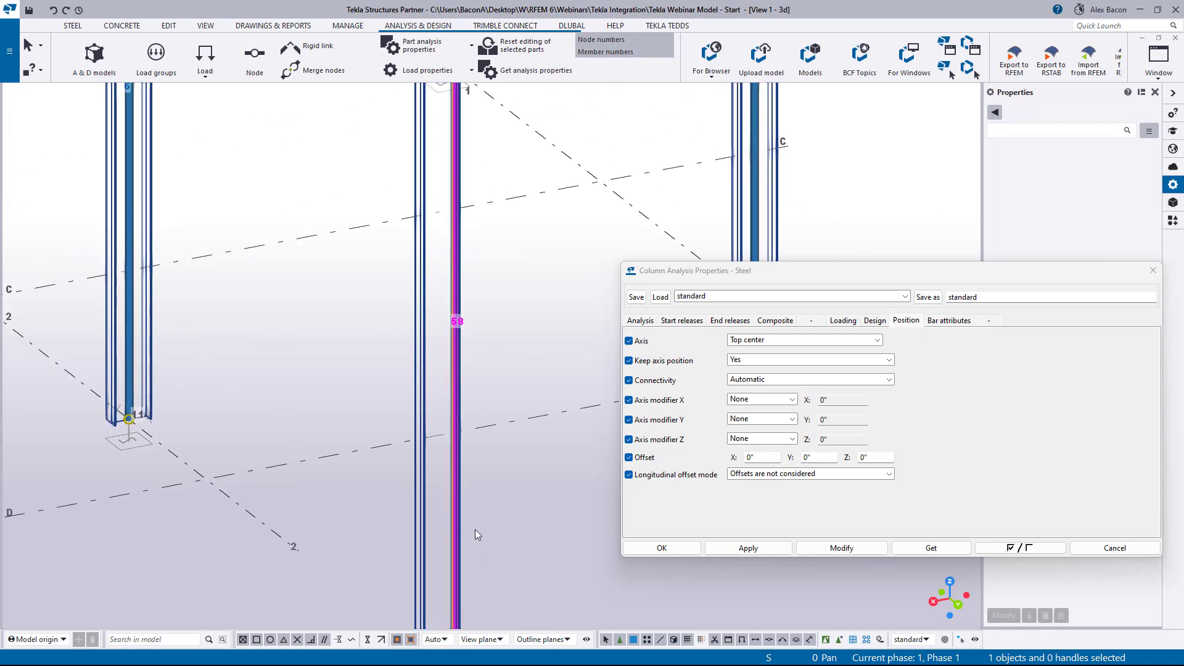
middle_click_drag(481, 377, 481, 511)
middle_click_drag(430, 192, 435, 225)
middle_click_drag(496, 521, 475, 272)
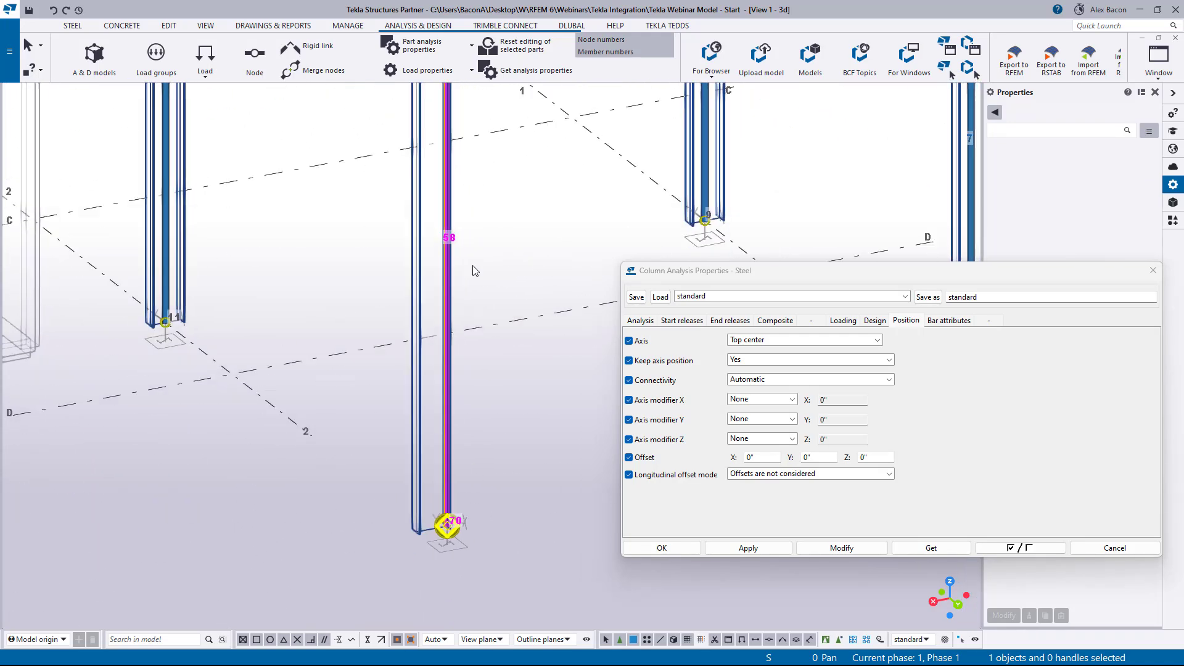
scroll(445, 525, "up", 2)
Set the corner column's analysis axis back to Reference axis, apply it and close the column analysis properties.
left_click(780, 341)
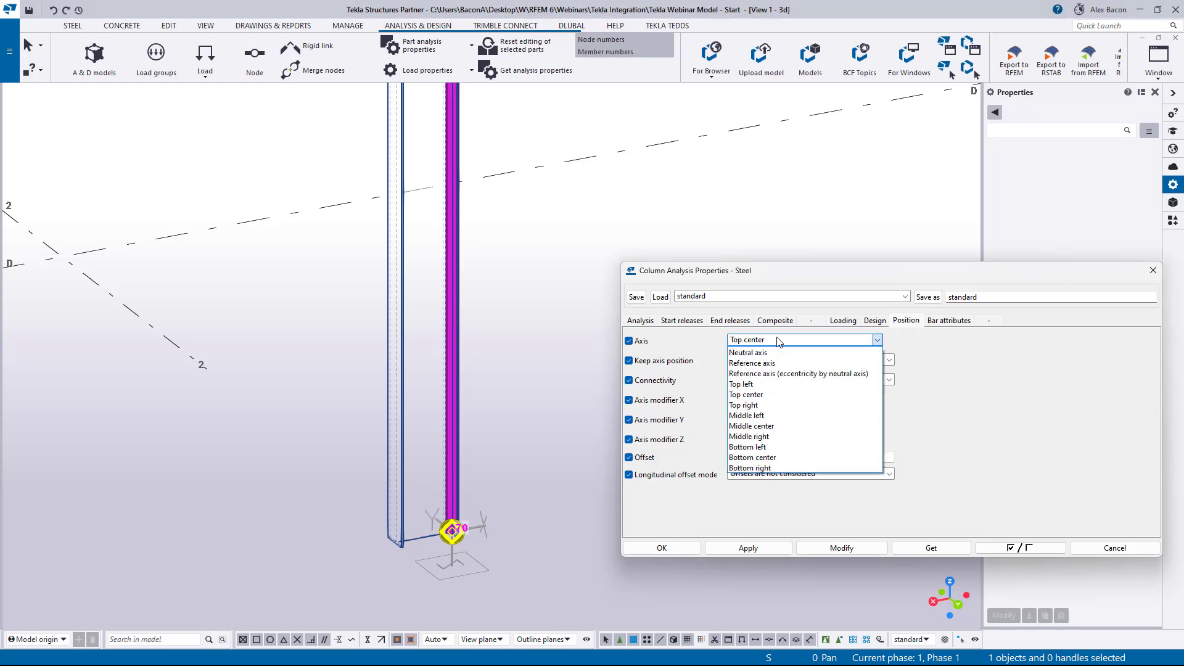
left_click(780, 363)
left_click(843, 548)
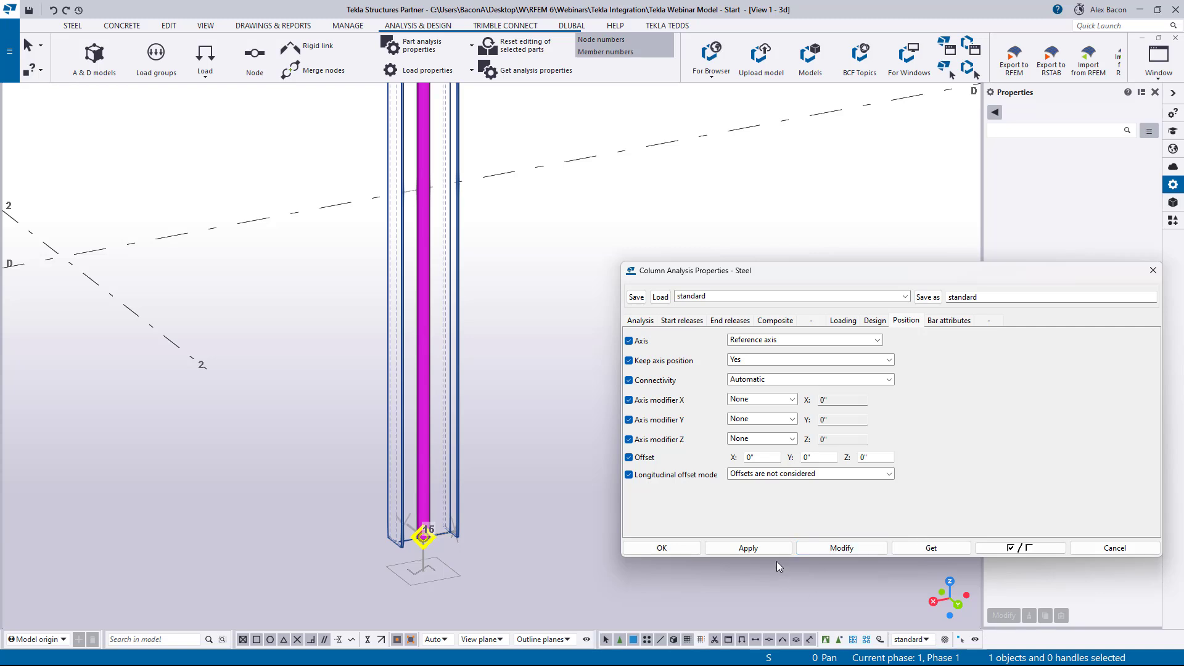
left_click_drag(997, 279, 878, 247)
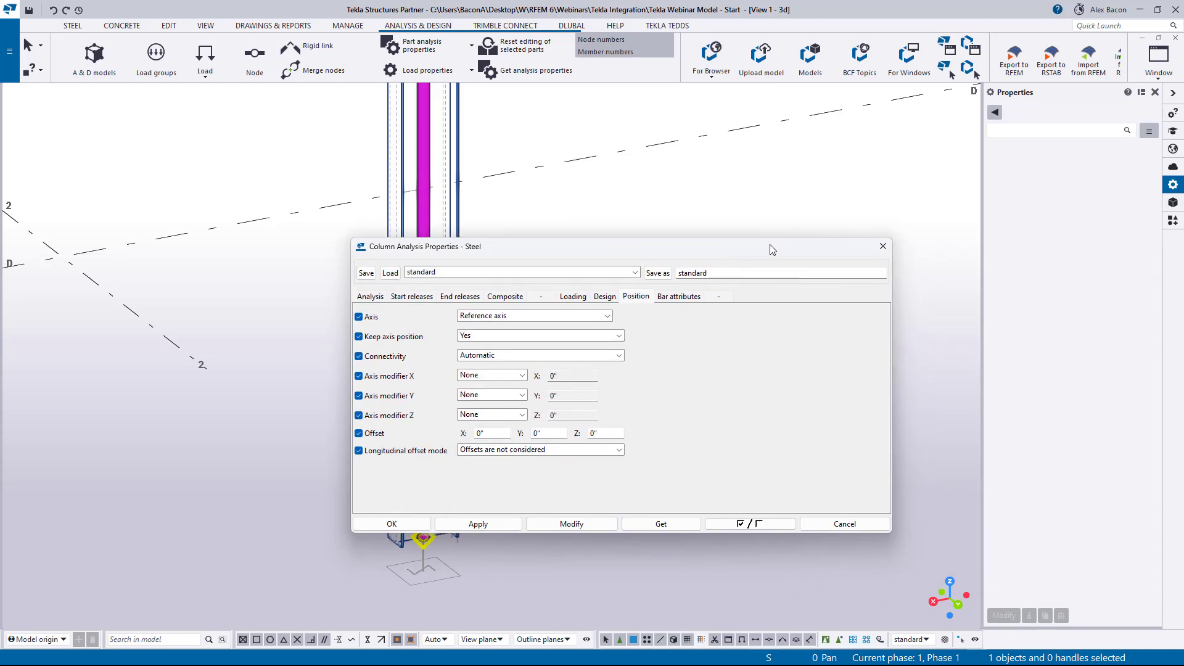
left_click(883, 246)
Check the profile and material assigned to the outer column, a floor infill beam, an interior column and an upper beam.
scroll(605, 248, "down", 5)
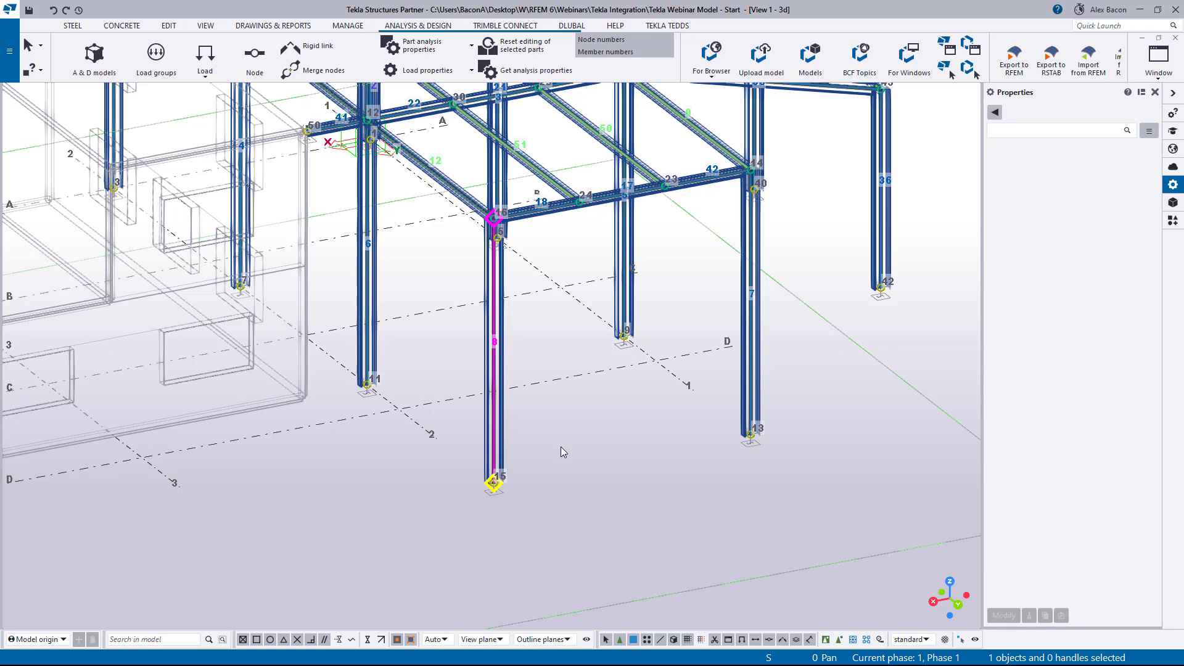
scroll(555, 447, "down", 5)
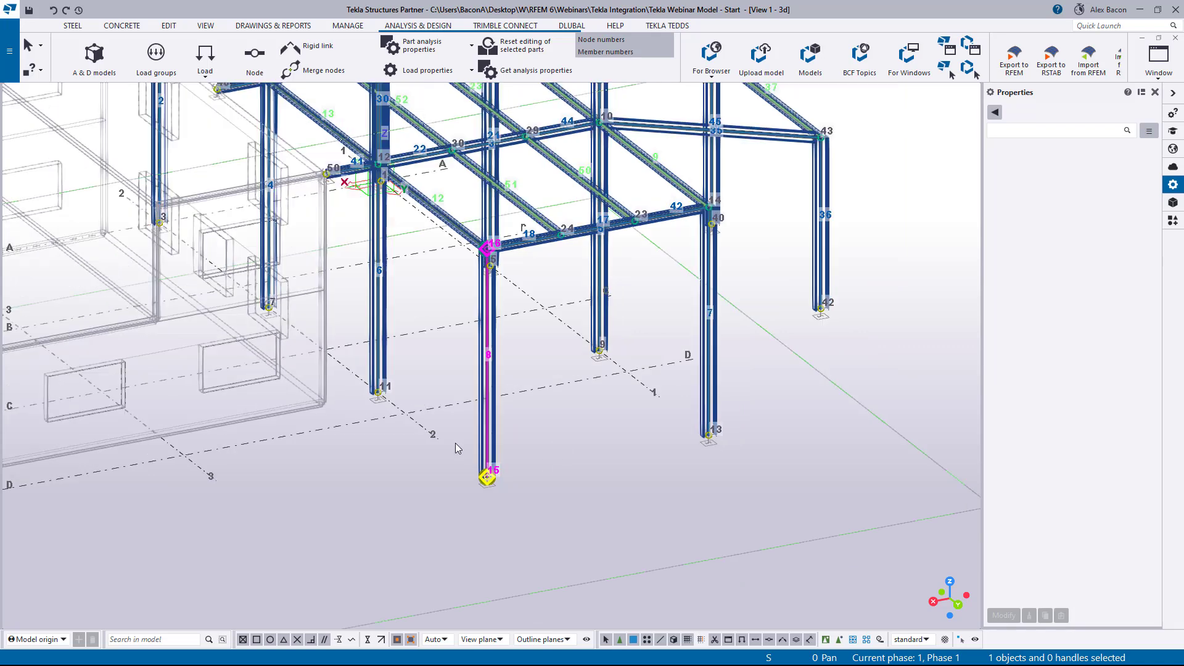
mouse_move(537, 441)
middle_mouse_down()
mouse_move(563, 476)
mouse_move(522, 413)
middle_mouse_up()
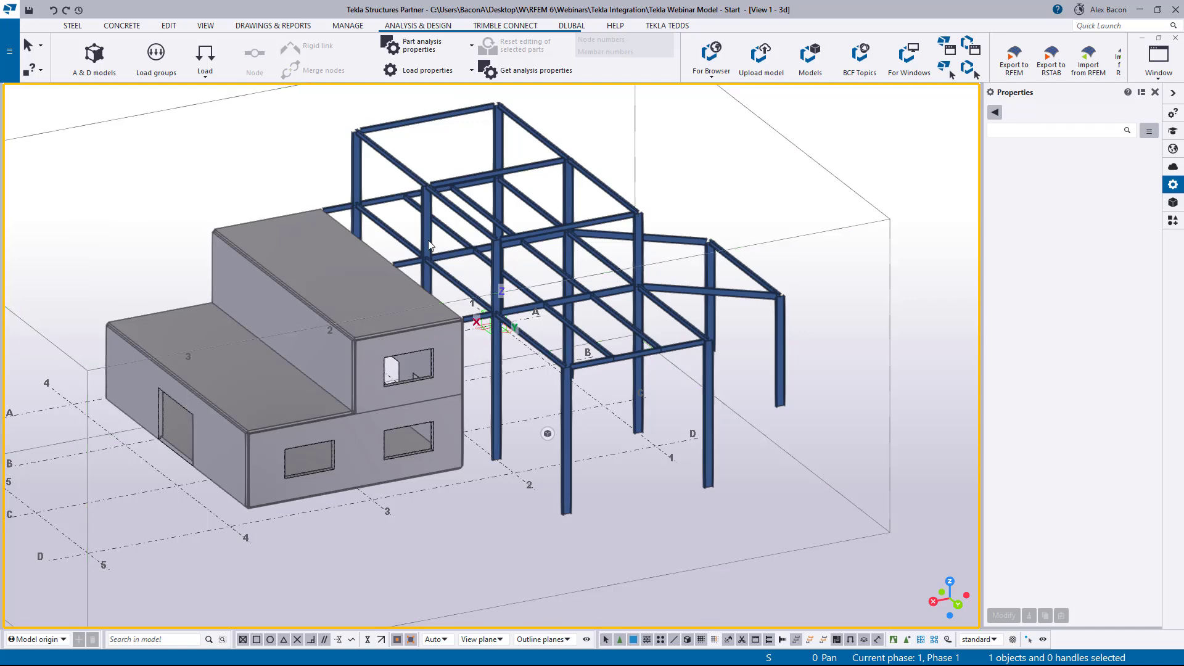
scroll(777, 364, "up", 2)
left_click(777, 364)
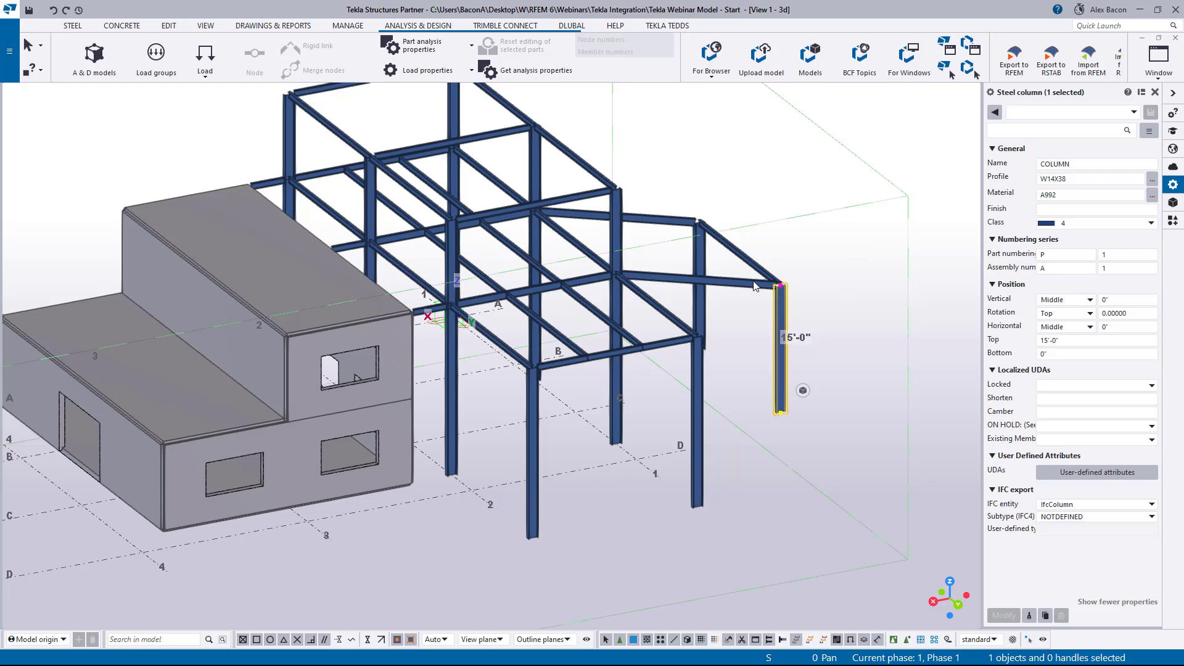
left_click(1071, 179)
left_click(583, 286)
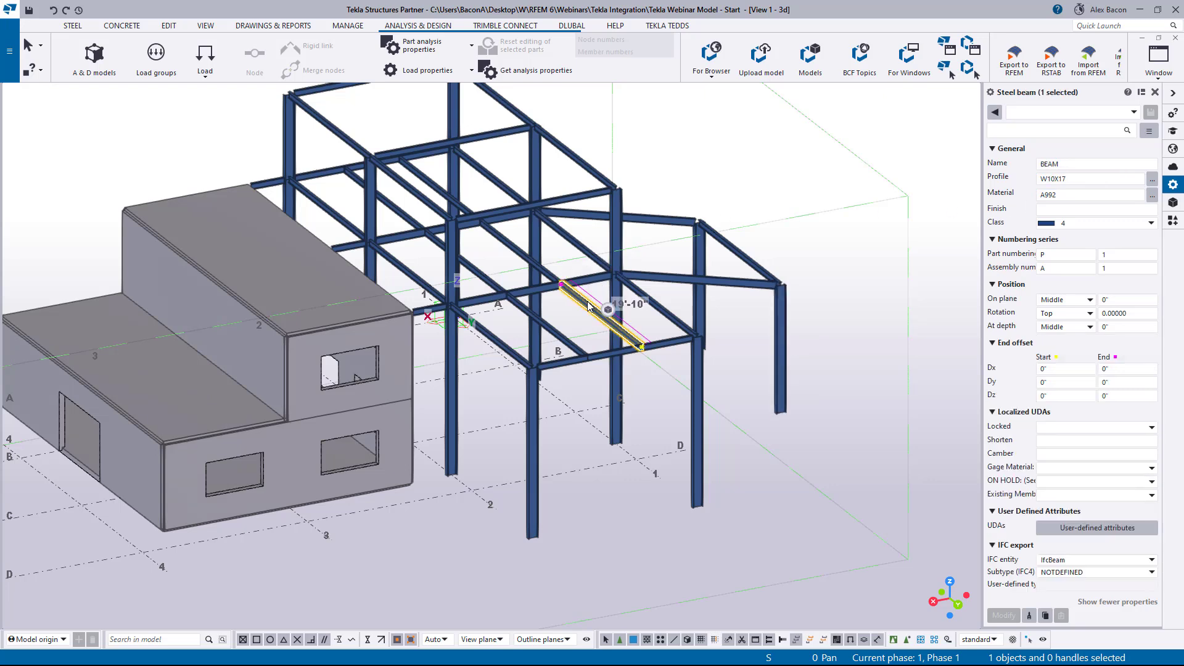
left_click(615, 296)
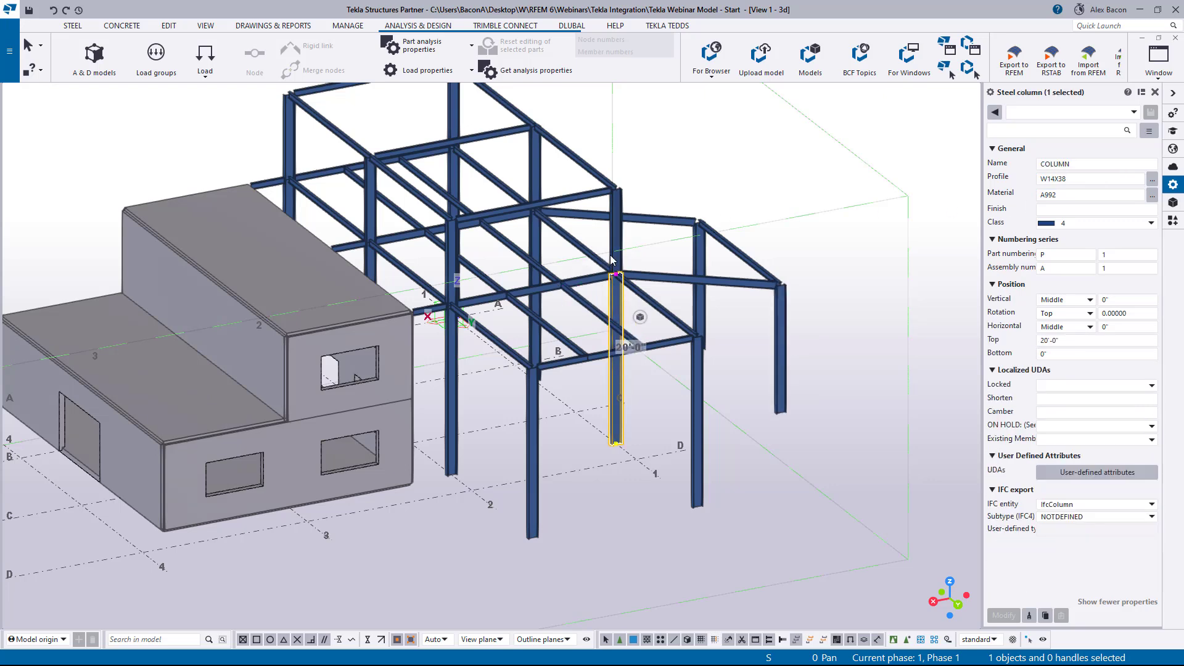
left_click(524, 208)
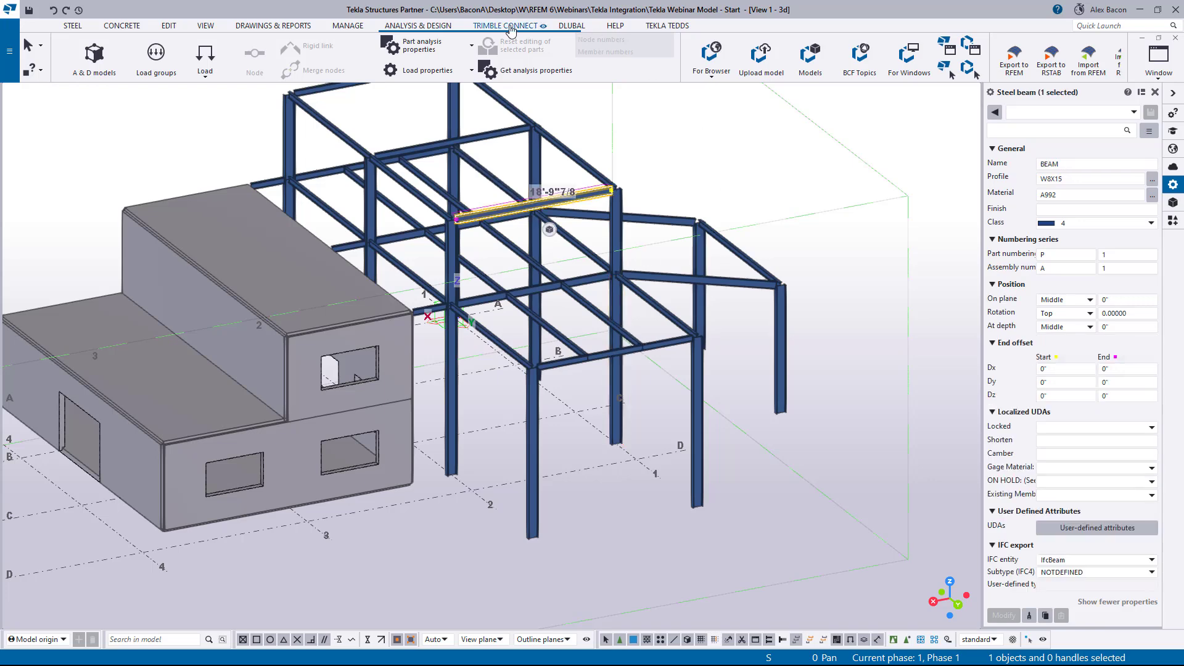
Review the Dlubal conversion tables' RFEM export mappings for the W(\d+)X(\d+) section and the A992 material.
left_click(558, 26)
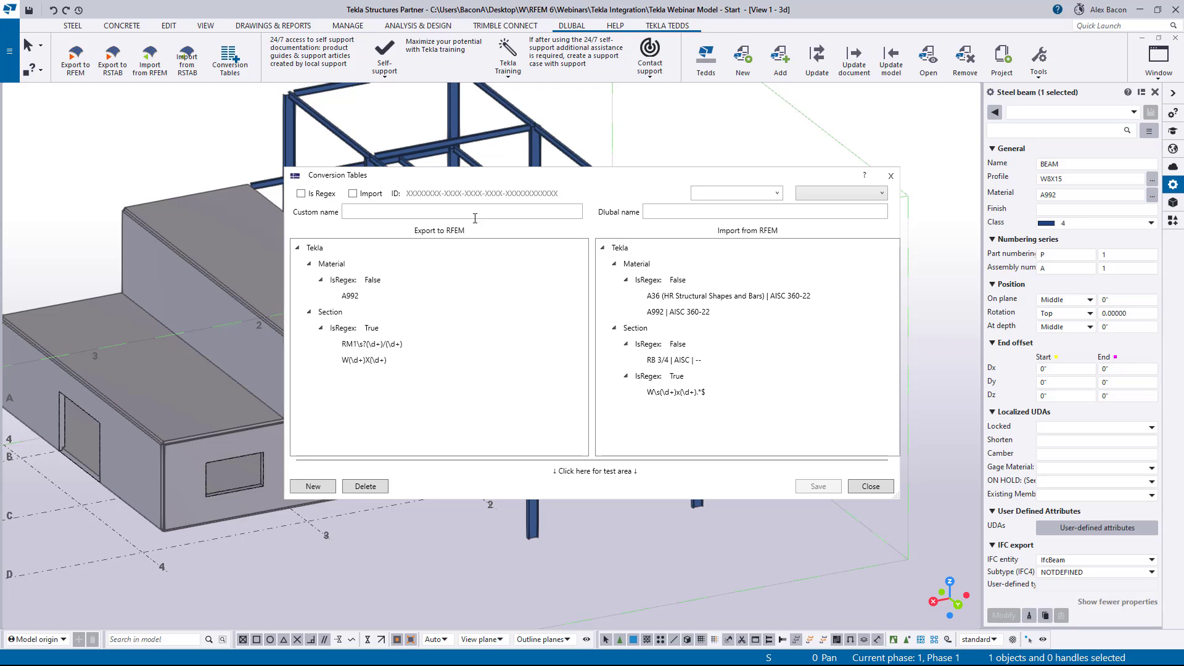
left_click(375, 361)
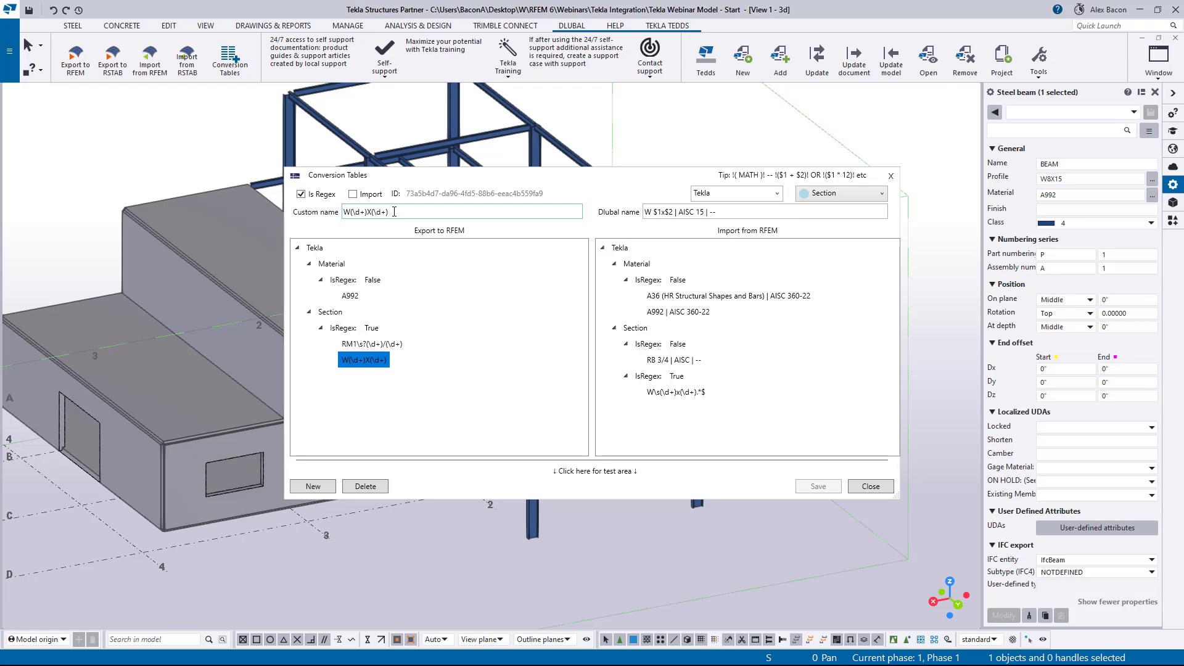
left_click(350, 296)
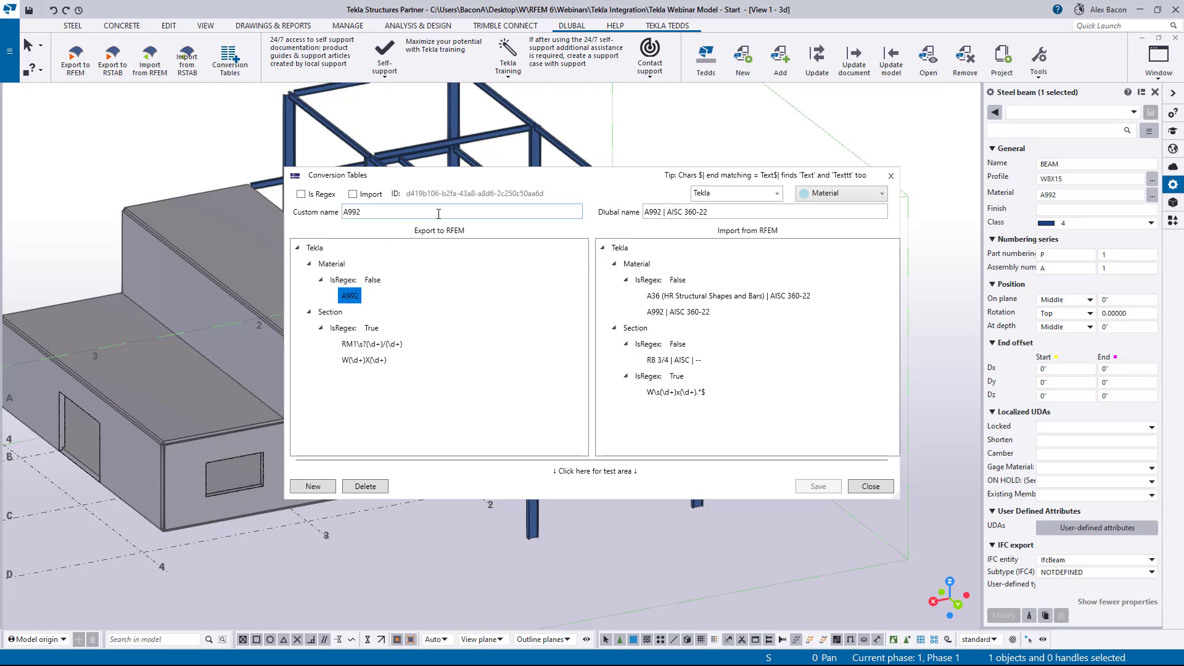
left_click(891, 176)
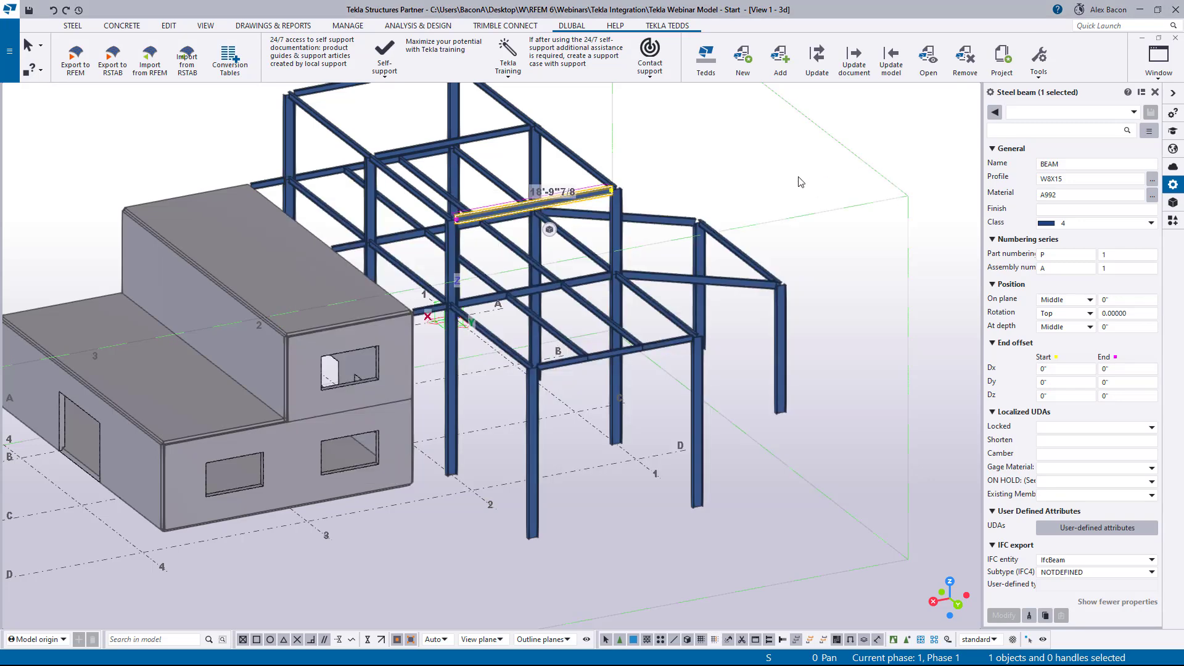
left_click(764, 183)
scroll(765, 182, "down", 3)
middle_click_drag(765, 185, 769, 224)
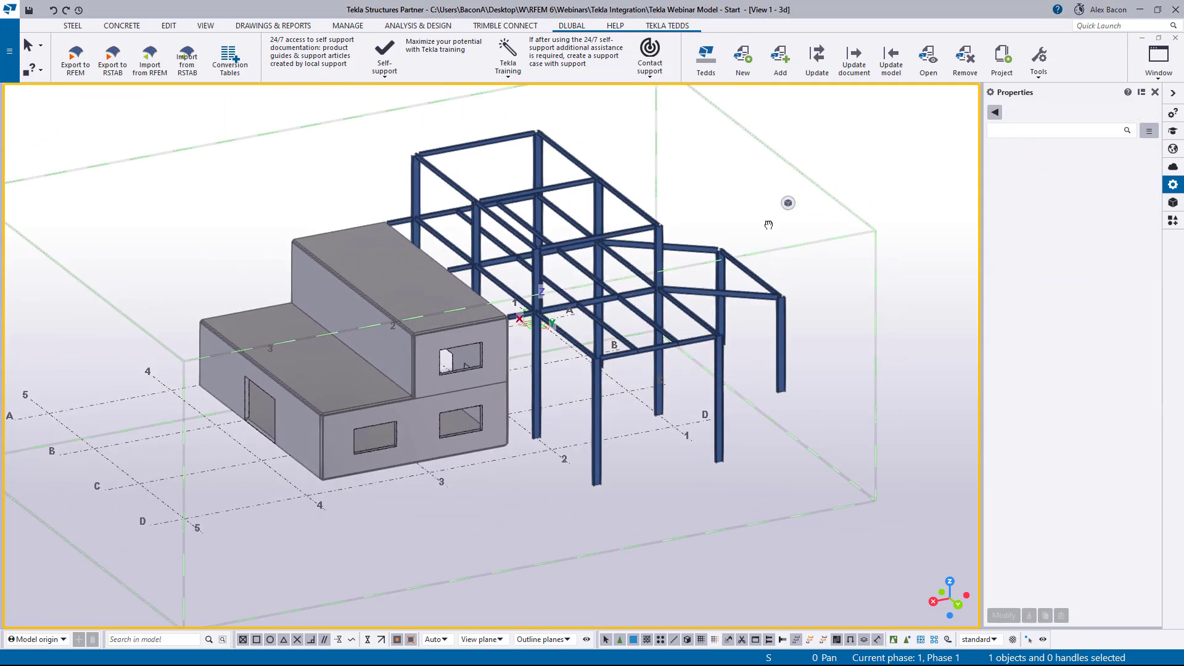
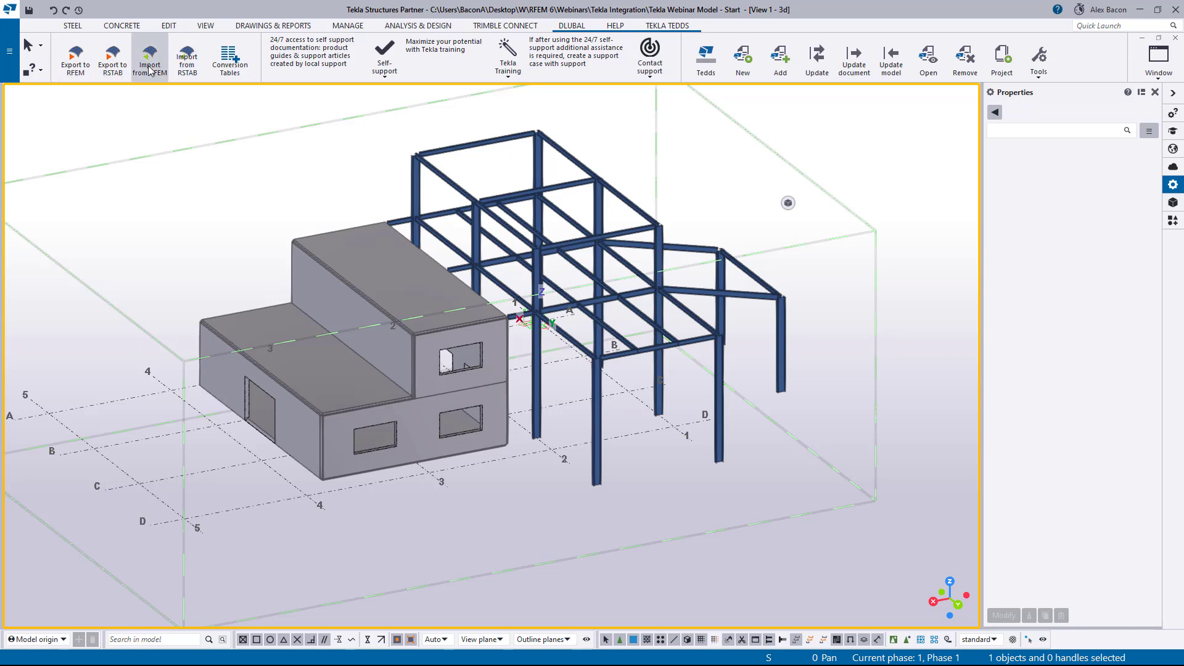
left_click(73, 67)
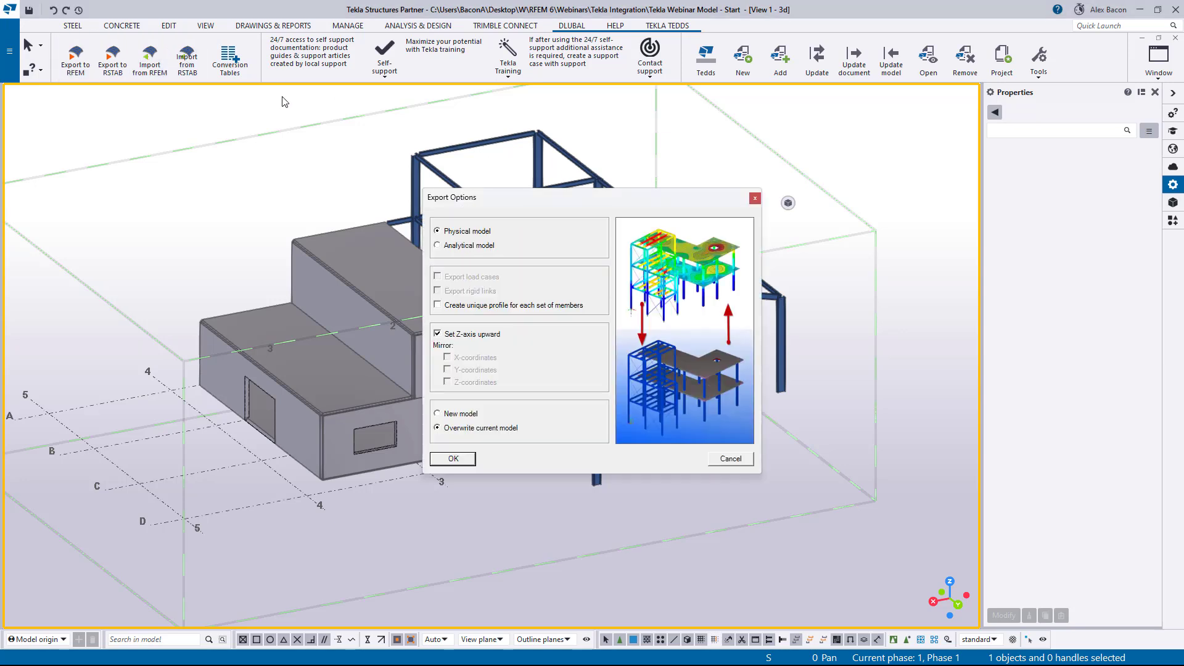
left_click(754, 199)
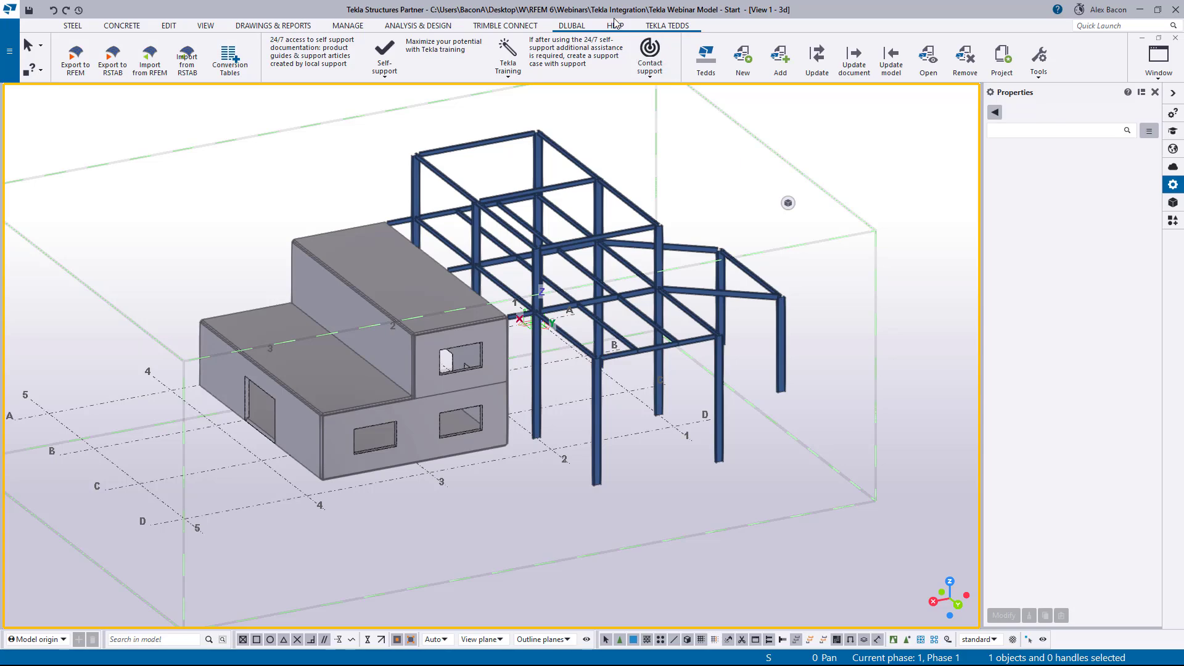
Arrange Tekla Structures and the RFEM model Tekla Webinar Integration side by side, with the building framed in both.
left_click_drag(599, 12, 1183, 220)
left_click(185, 162)
scroll(426, 298, "down", 2)
middle_click_drag(425, 299, 308, 306)
left_click(954, 205)
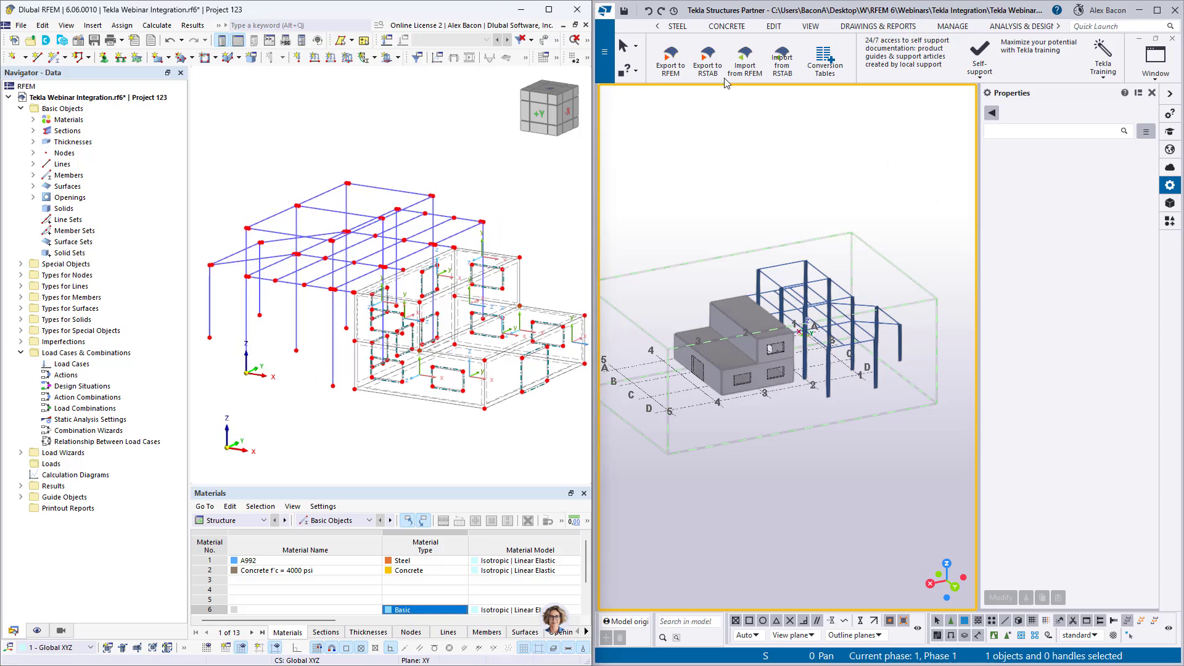
Export the analytical model to RFEM with rigid links and the Z-axis upward, overwriting the current model.
left_click(683, 75)
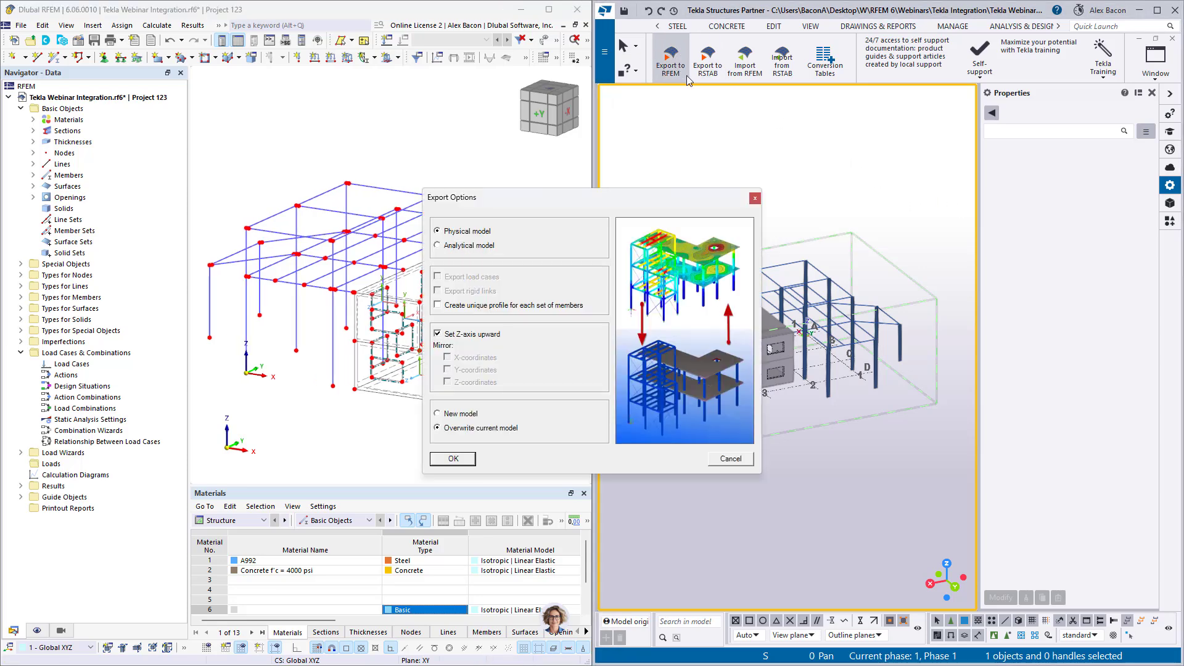
left_click(492, 246)
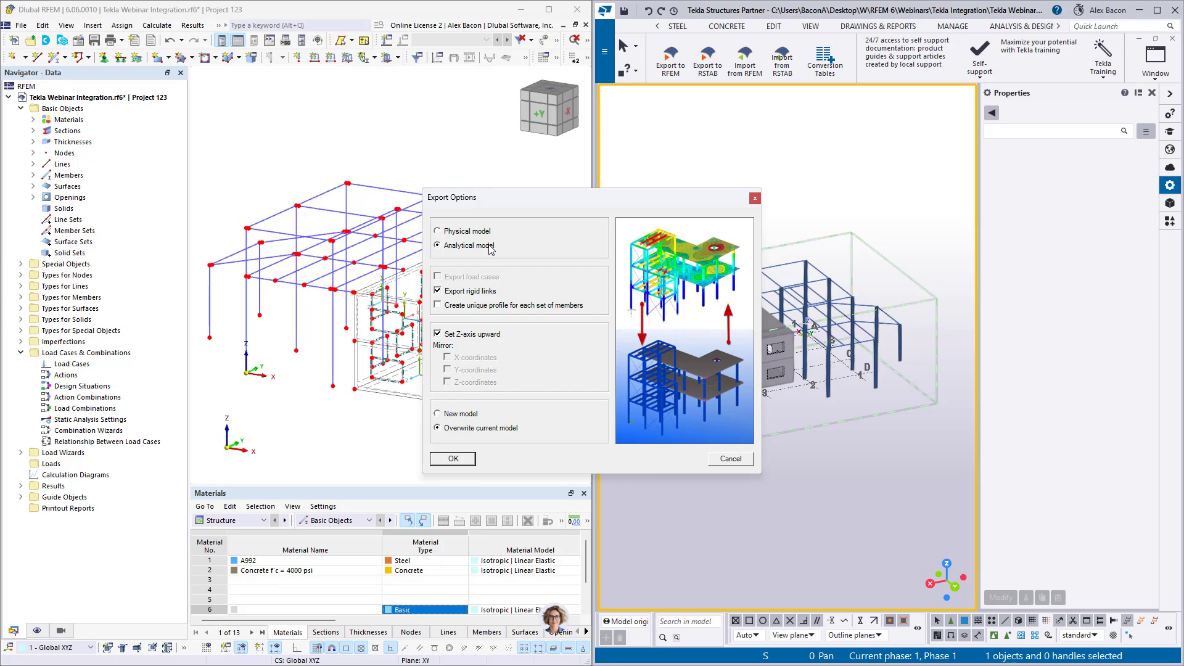
left_click_drag(519, 196, 804, 205)
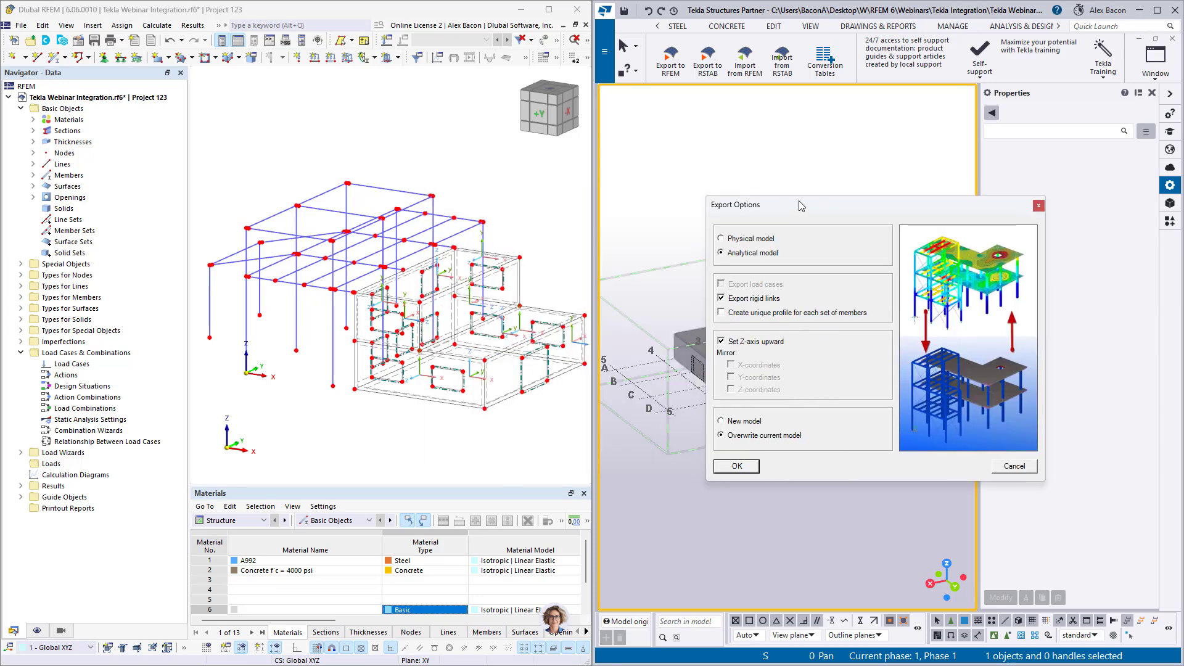
left_click(738, 466)
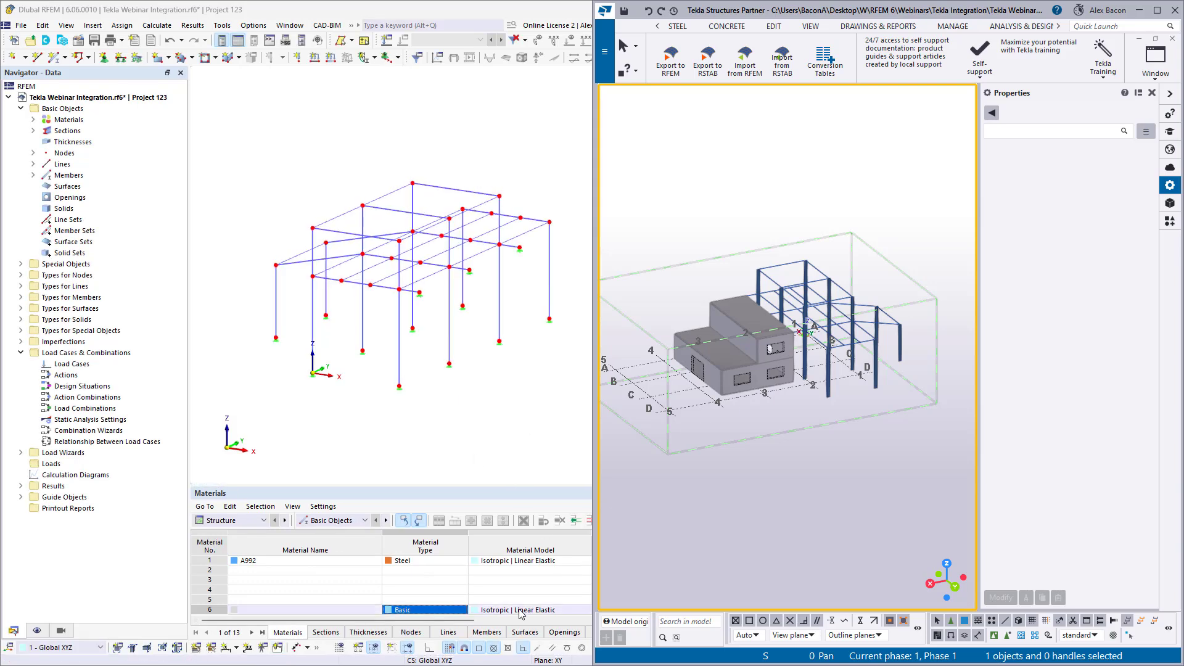
Maximize RFEM and examine the exported wireframe frame, checking the node connections and member alignment from different sides.
scroll(407, 291, "up", 3)
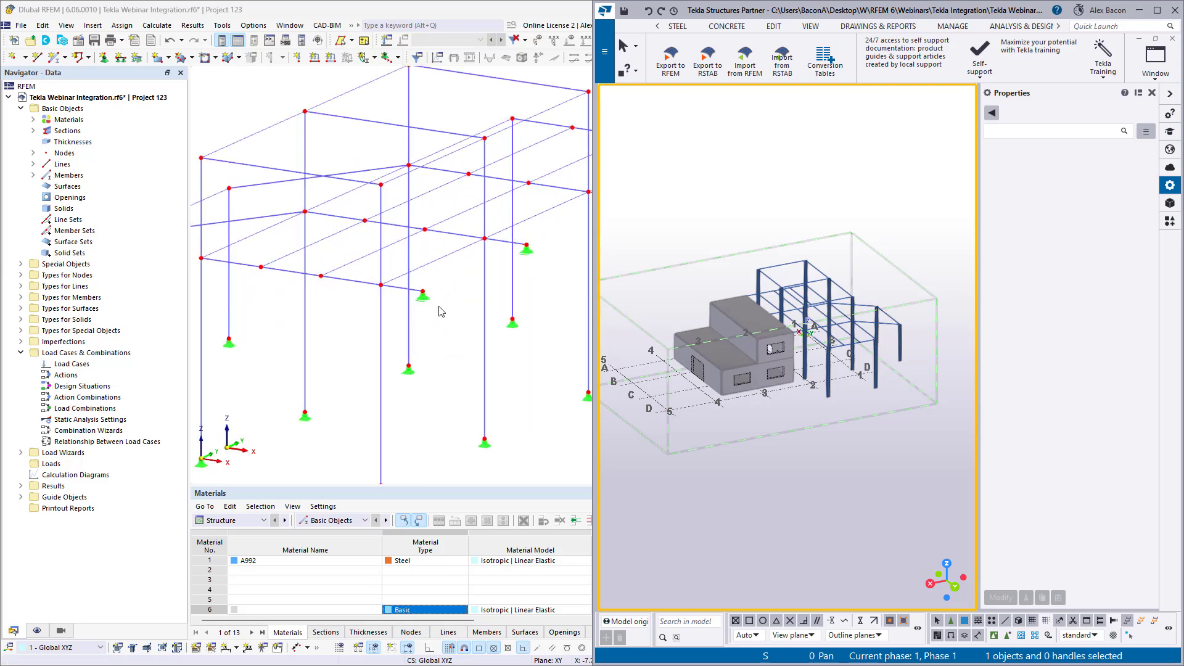
scroll(439, 307, "down", 3)
mouse_move(443, 313)
middle_mouse_down()
mouse_move(403, 314)
mouse_move(426, 315)
middle_mouse_up()
left_click_drag(512, 10, 796, 2)
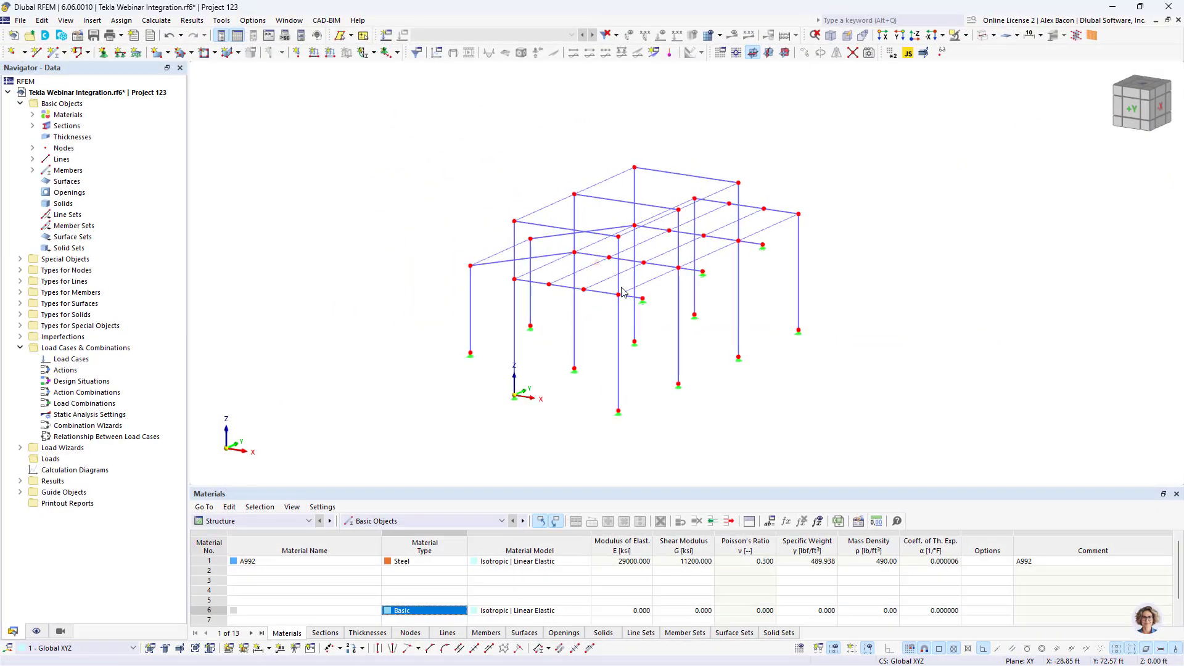
scroll(663, 240, "up", 5)
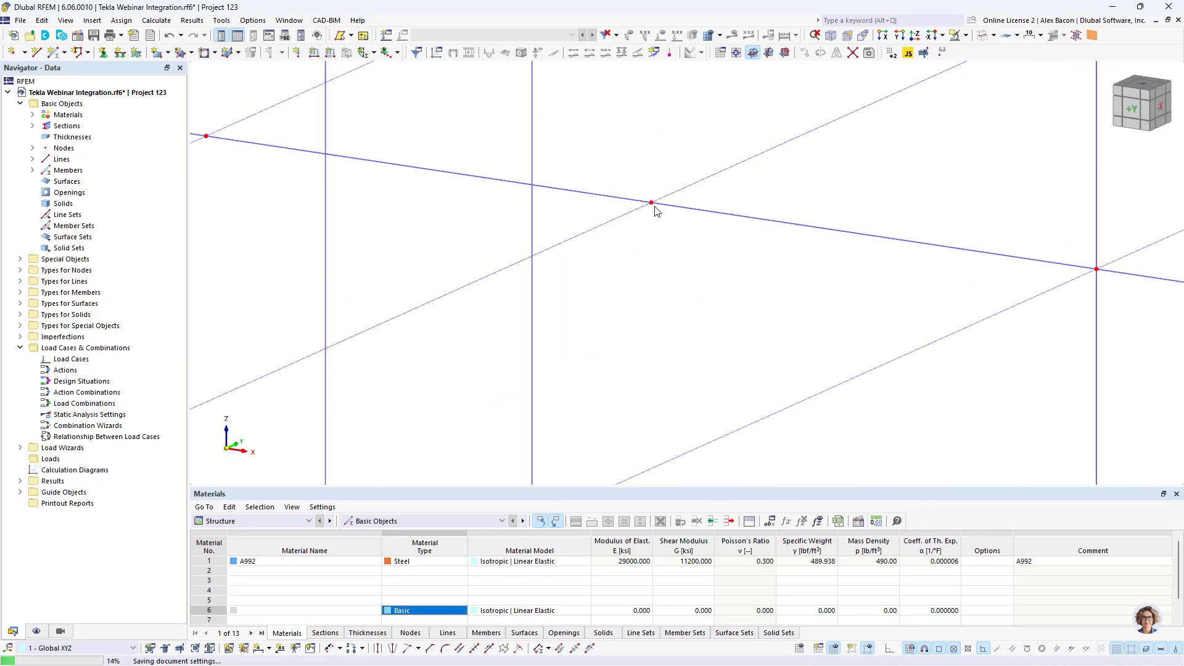
scroll(859, 291, "down", 3)
scroll(786, 292, "up", 2)
scroll(786, 293, "up", 2)
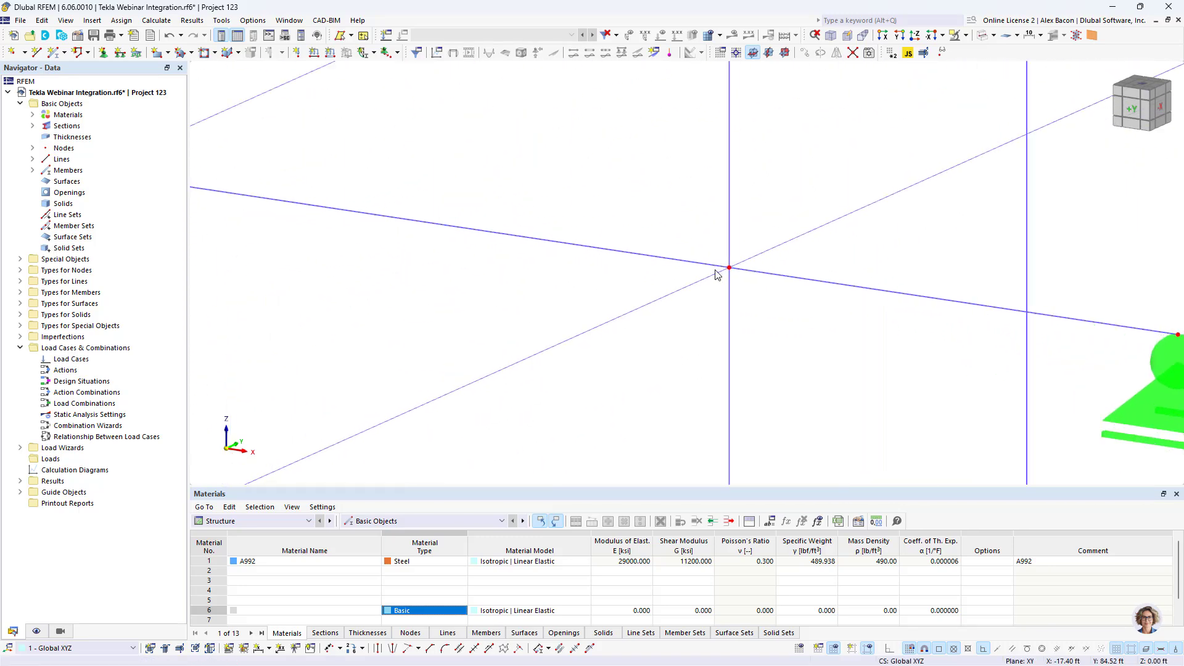
scroll(714, 270, "down", 5)
middle_click_drag(759, 236, 379, 269)
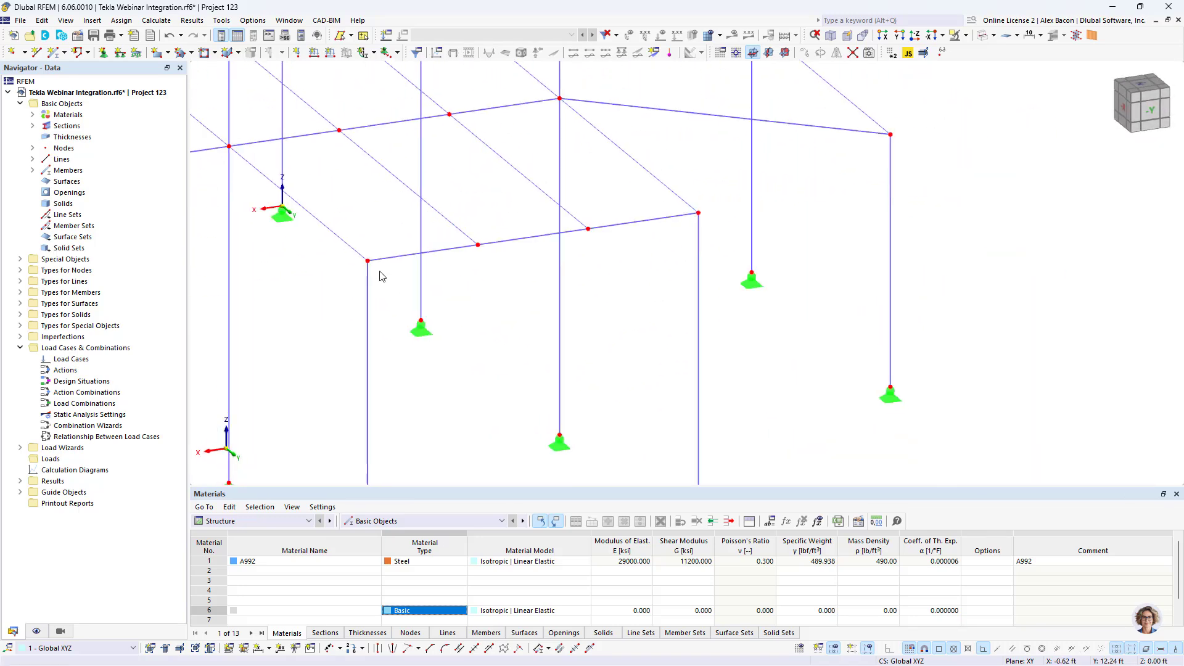
Display the frame's members as transparent solids and view the whole rendered structure.
left_click(983, 36)
scroll(674, 206, "down", 4)
middle_click_drag(674, 209, 975, 275)
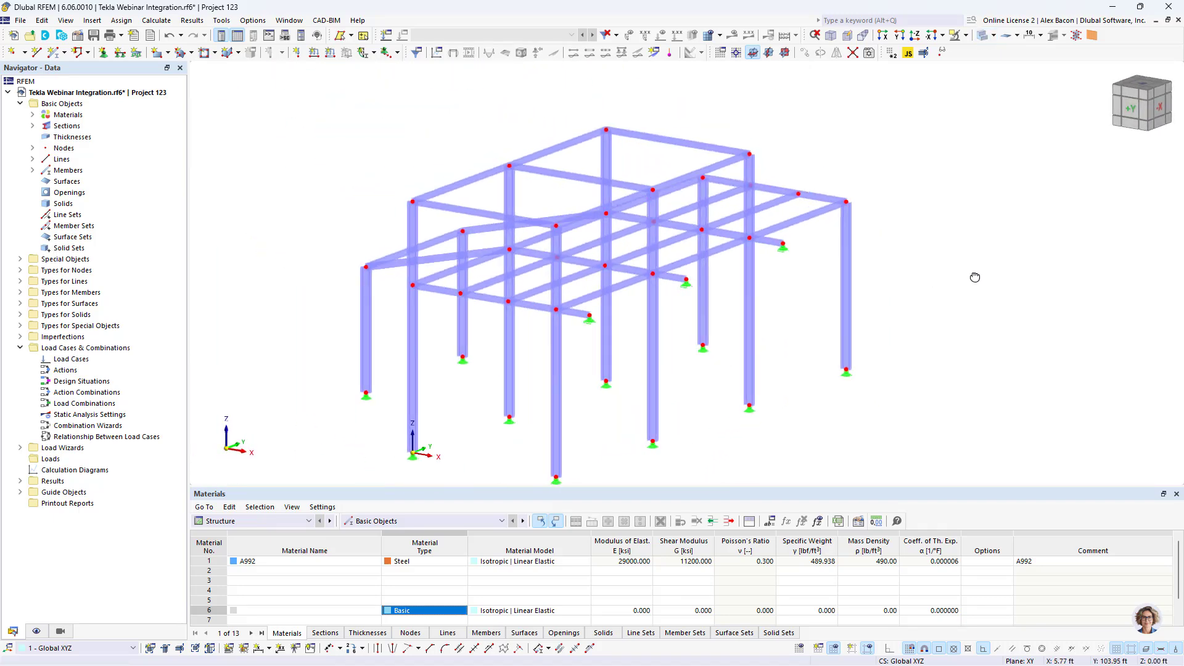
scroll(433, 288, "up", 5)
scroll(433, 288, "down", 6)
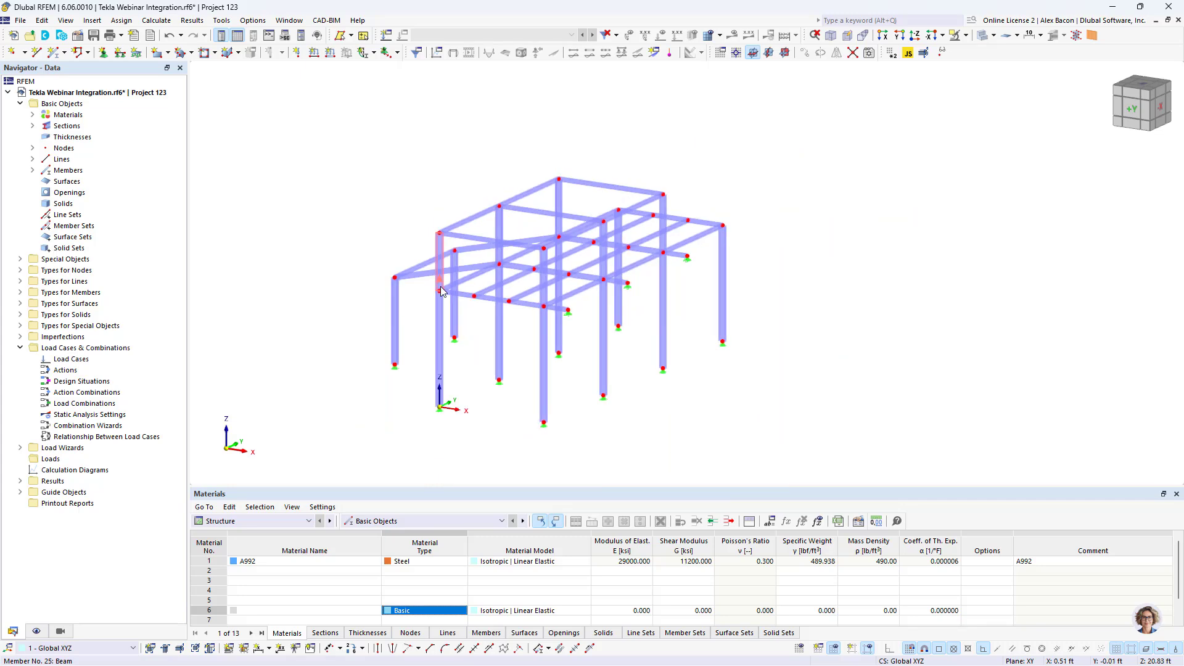
Color the rendered members by section and by material to check the properties transferred from Tekla.
left_click(37, 630)
scroll(85, 555, "down", 10)
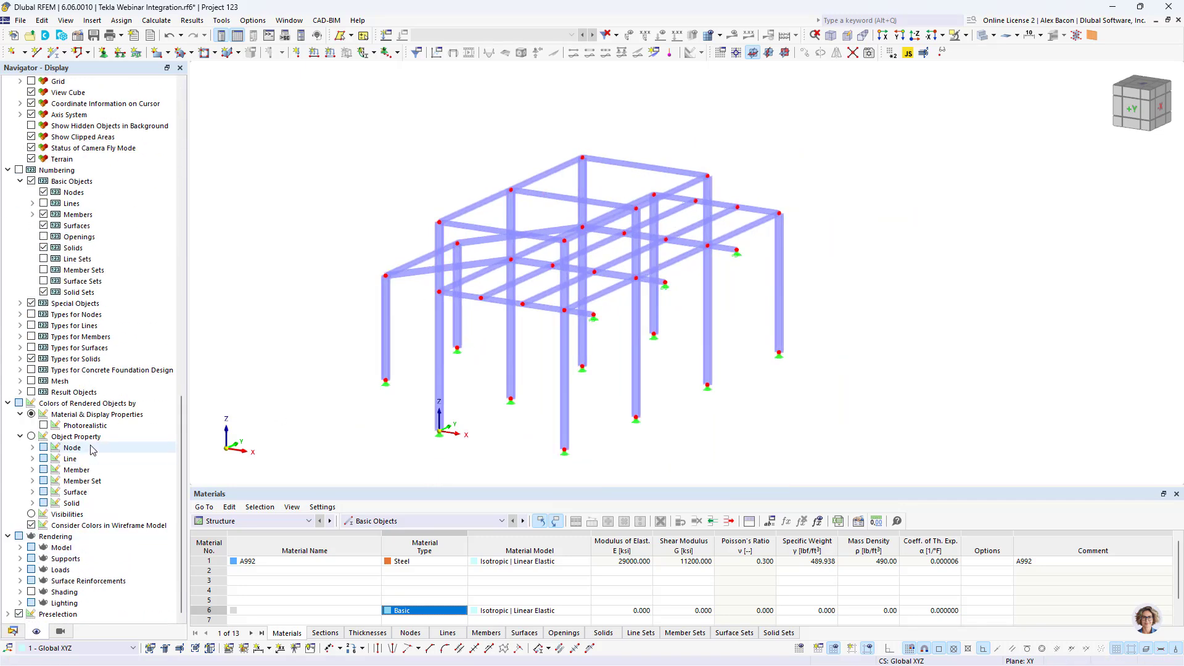
left_click(33, 470)
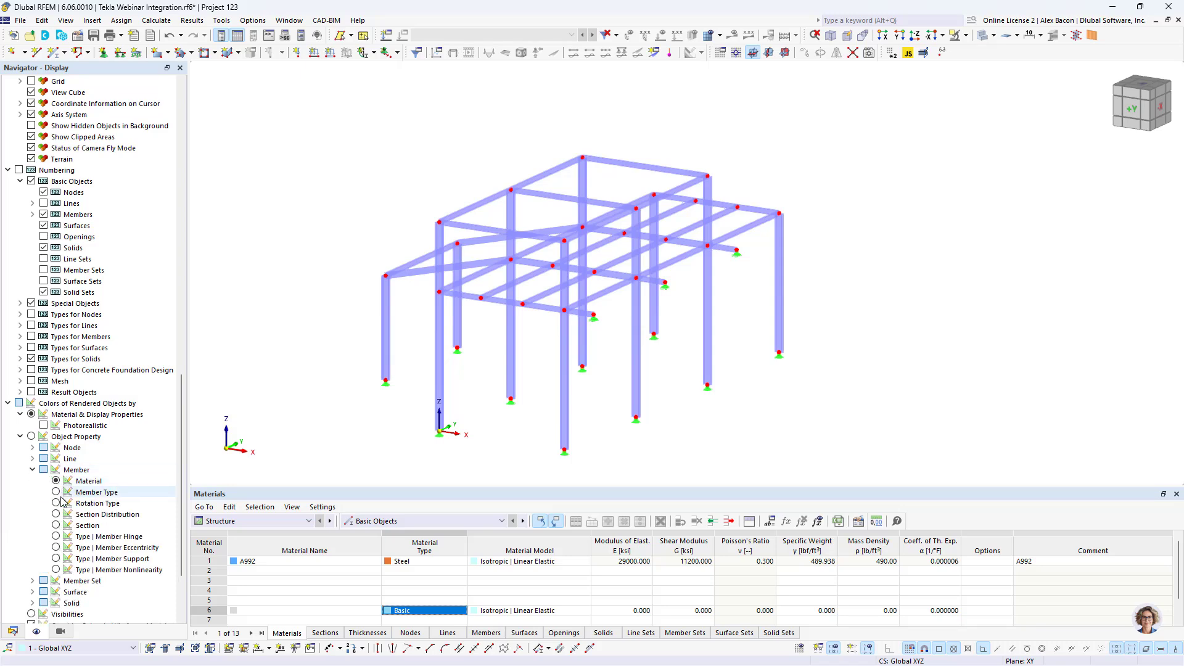
left_click(58, 525)
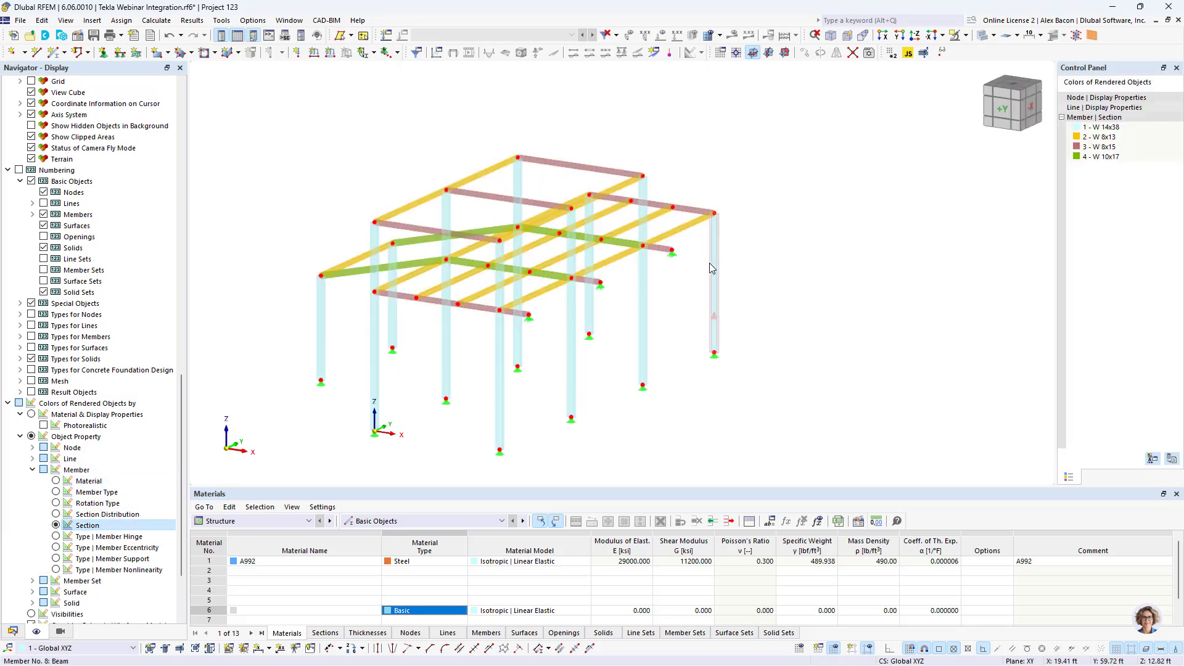
middle_click_drag(650, 280, 726, 245)
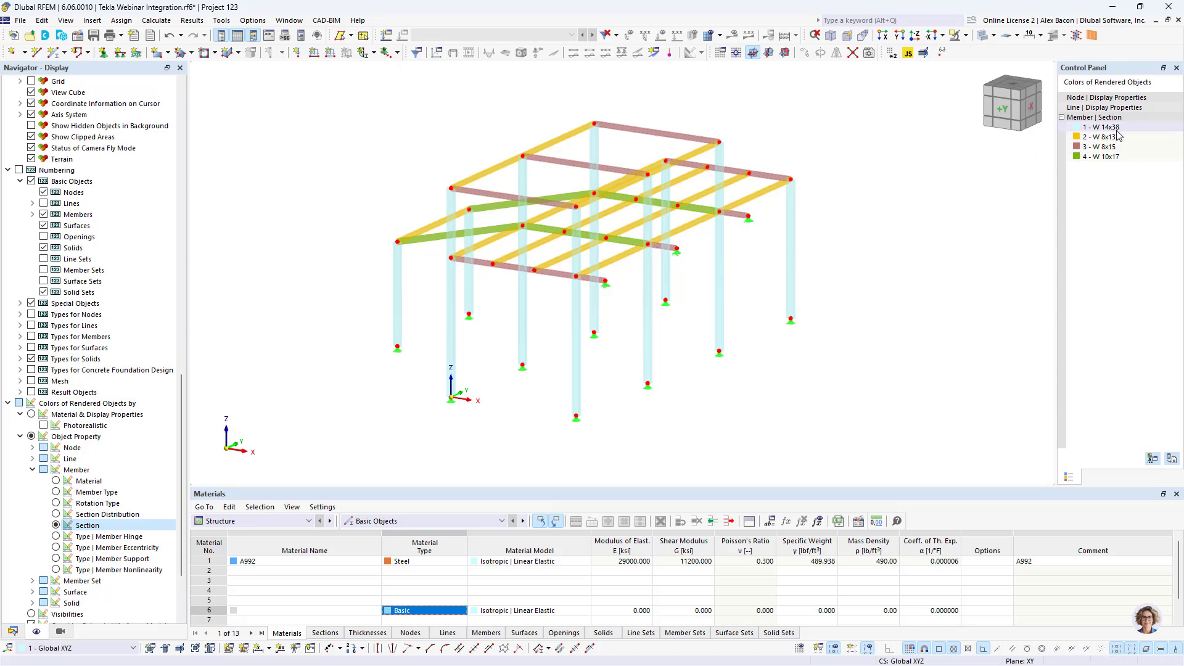
left_click(56, 481)
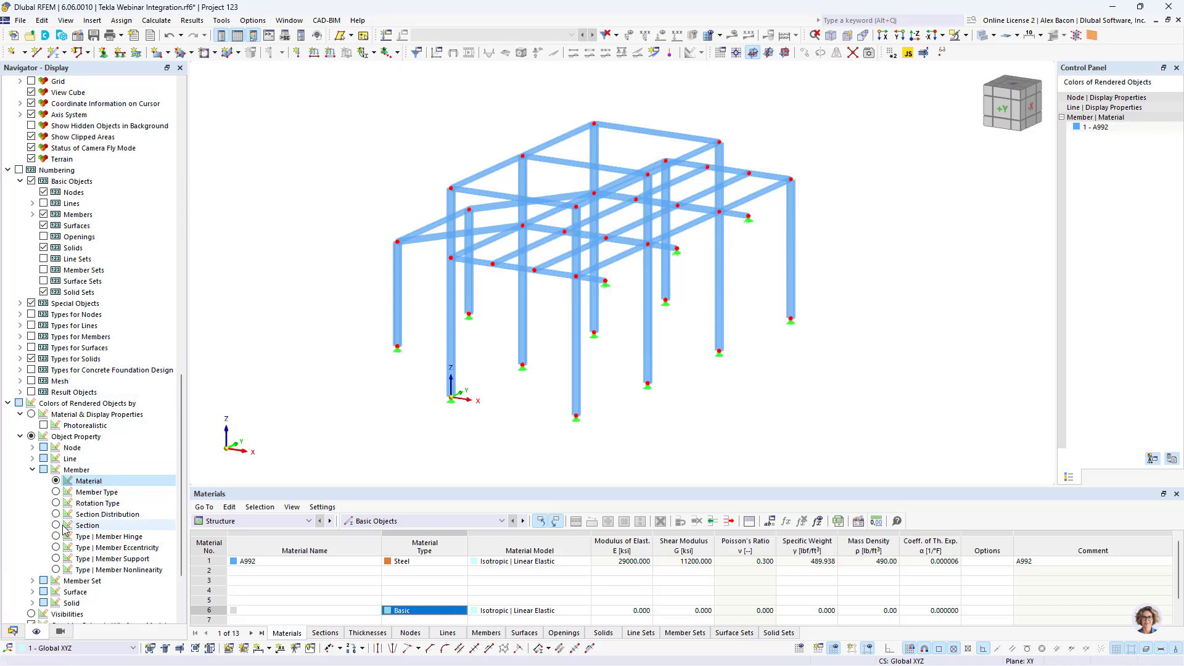
Color the members by member type and check the type and section of an outer floor-level truss member.
left_click(56, 493)
middle_click_drag(707, 251, 524, 305, "ctrl")
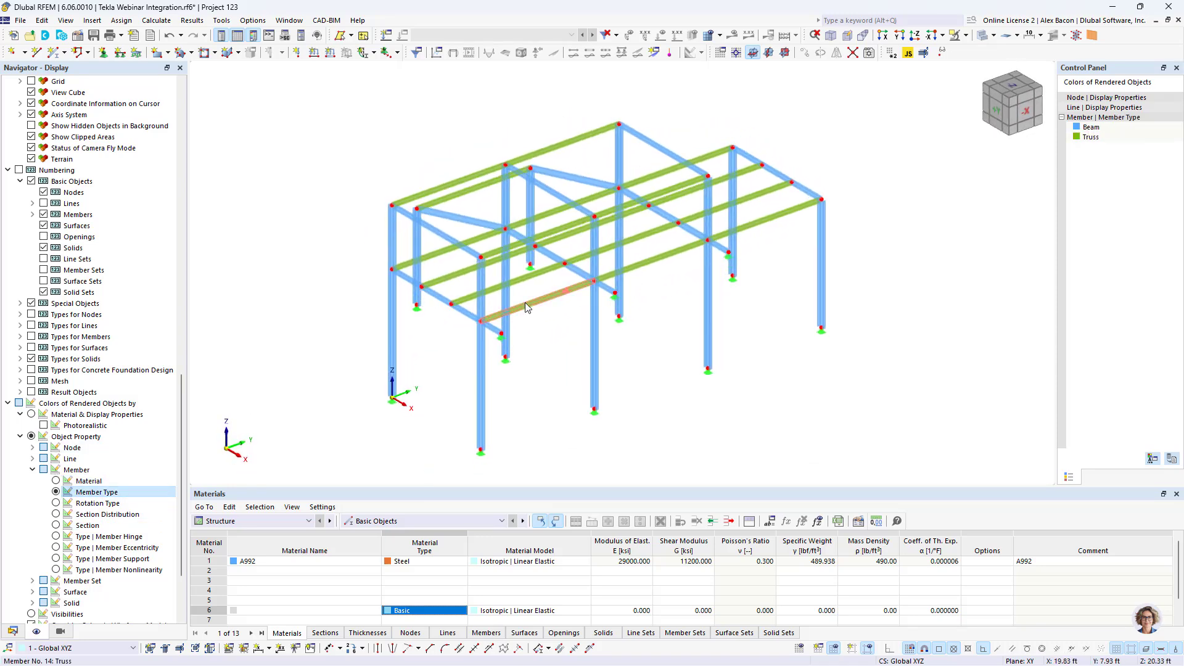
double_click(526, 306)
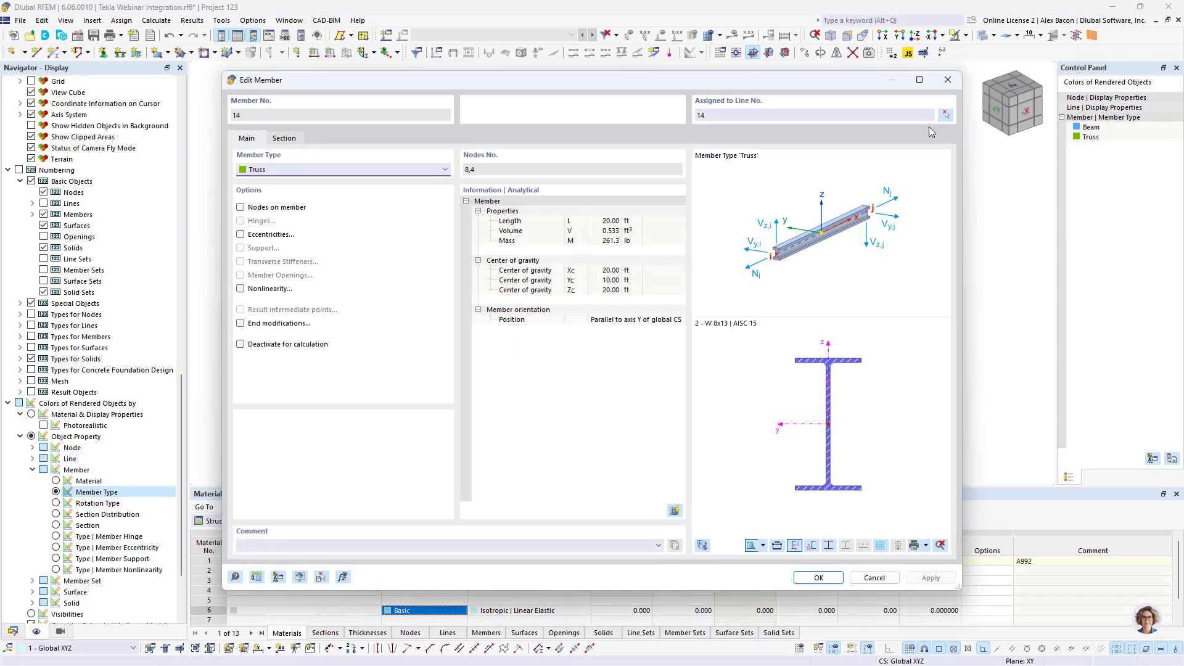
left_click(947, 80)
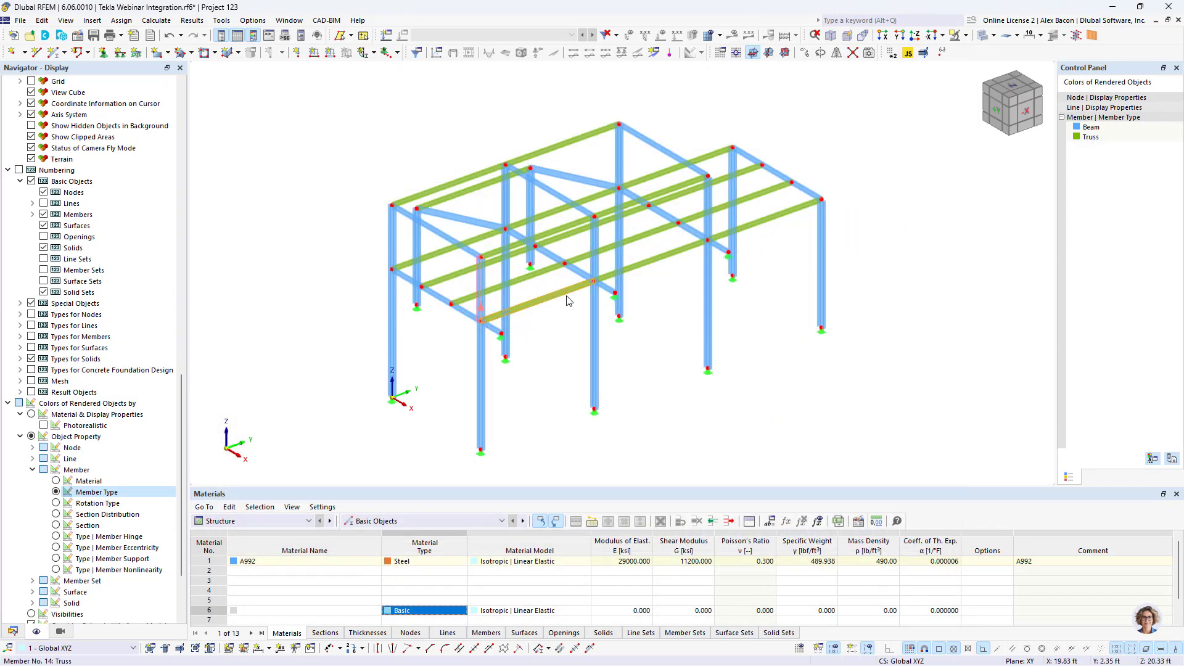
scroll(571, 309, "up", 5)
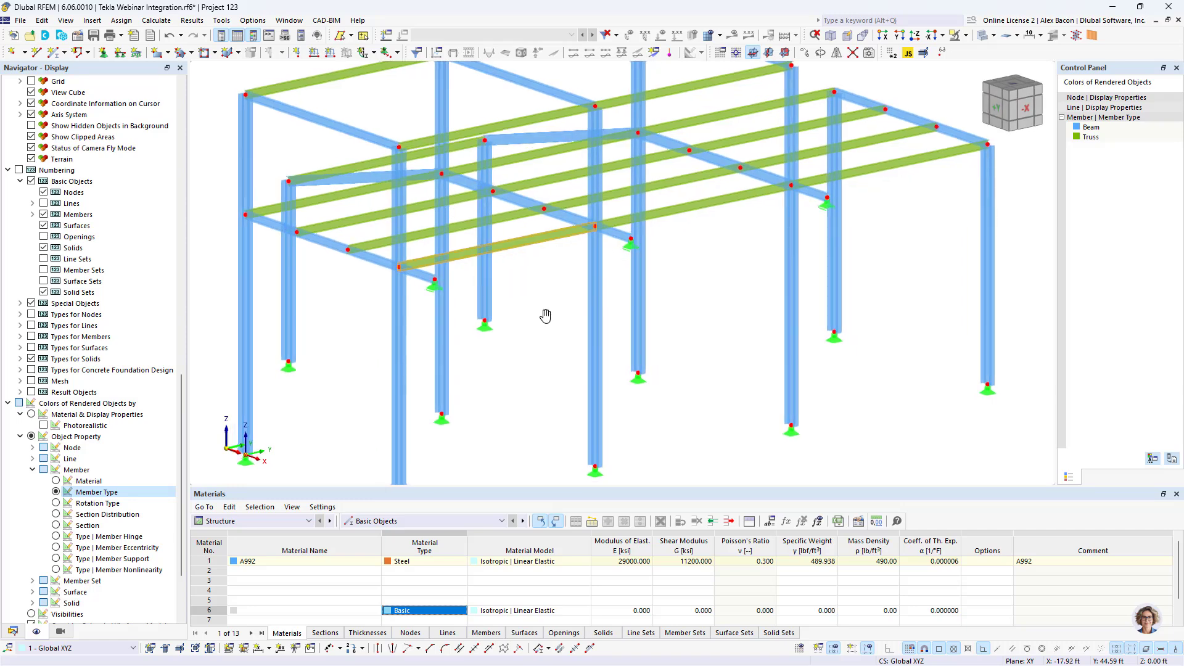
scroll(557, 229, "down", 3)
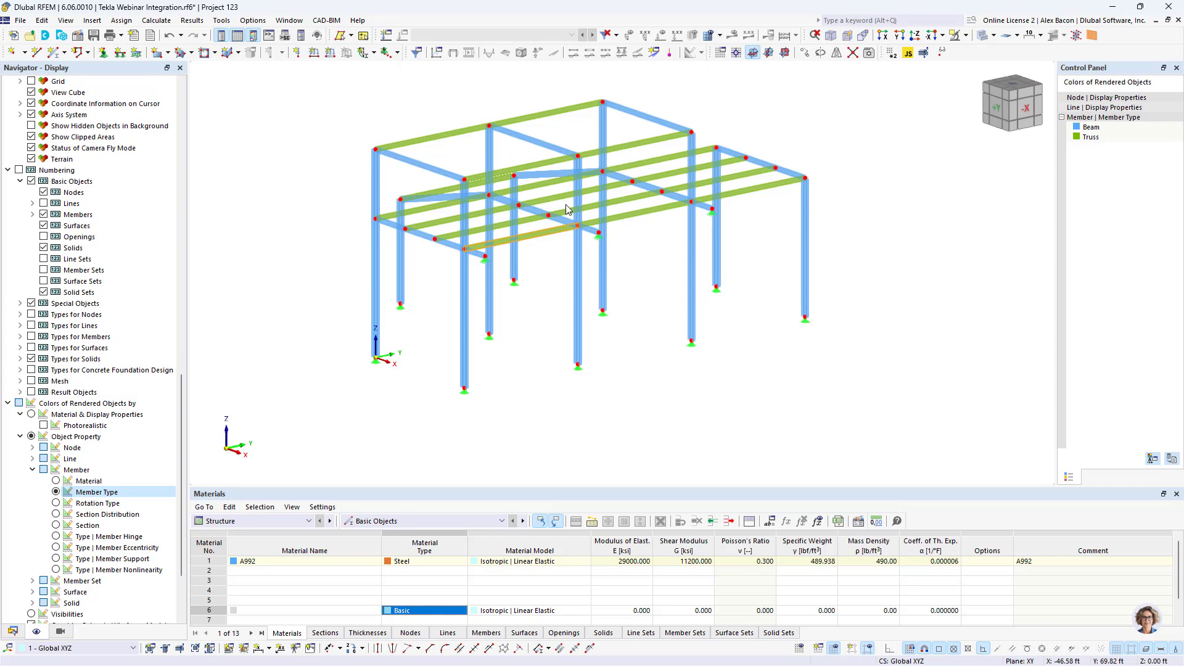
Inspect a column base support and review the nodal support conditions at the overhanging beam end, node 35.
scroll(490, 397, "up", 8)
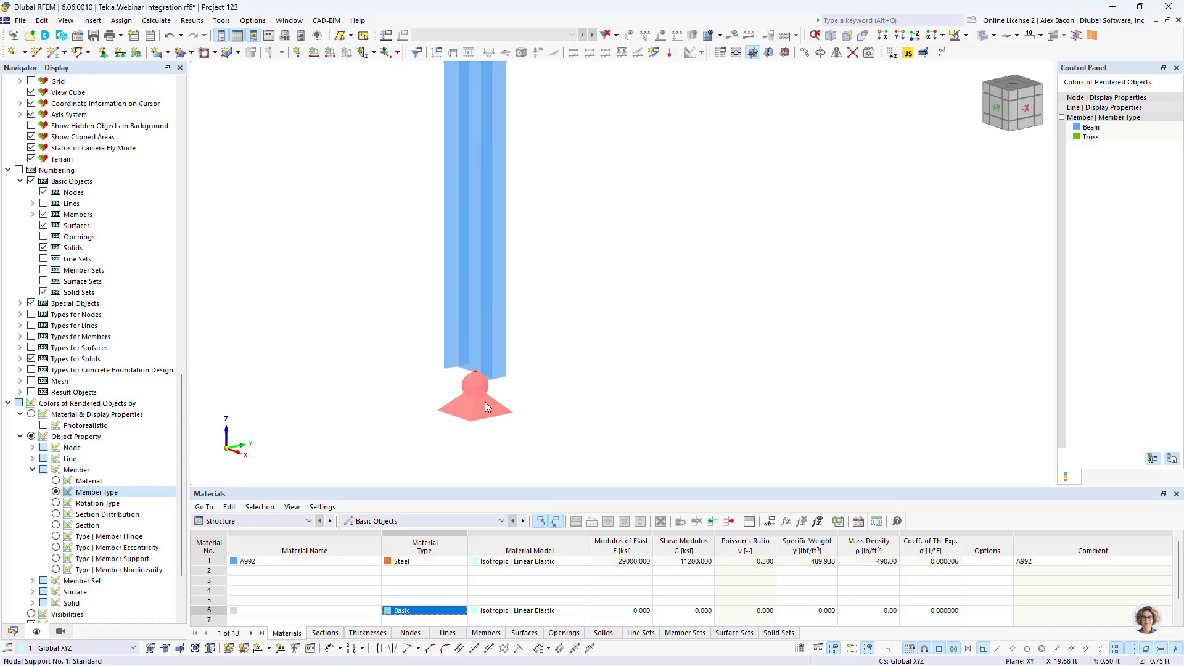
scroll(485, 401, "down", 8)
scroll(525, 248, "up", 1)
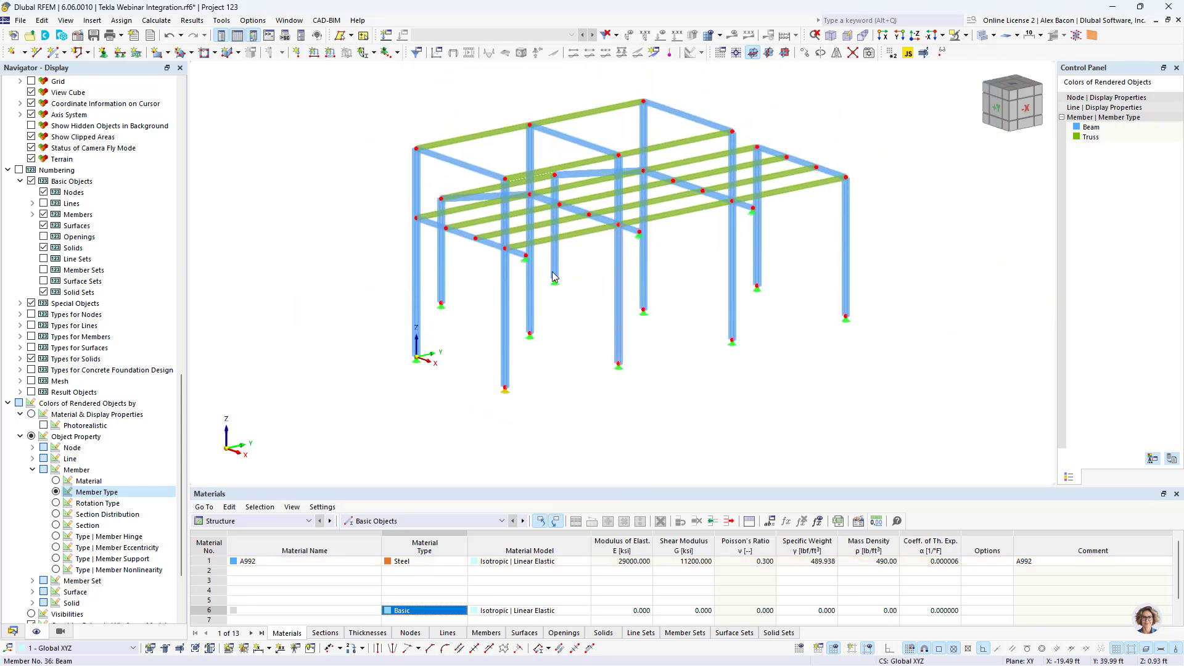
scroll(489, 256, "up", 7)
double_click(483, 249)
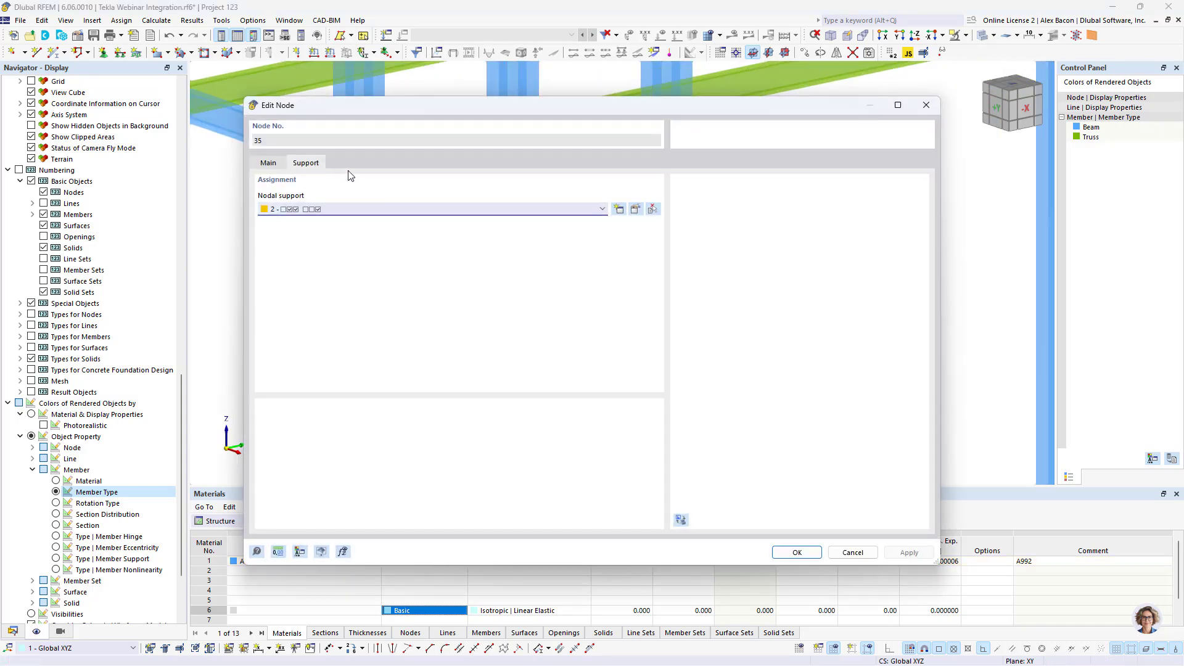
left_click(638, 210)
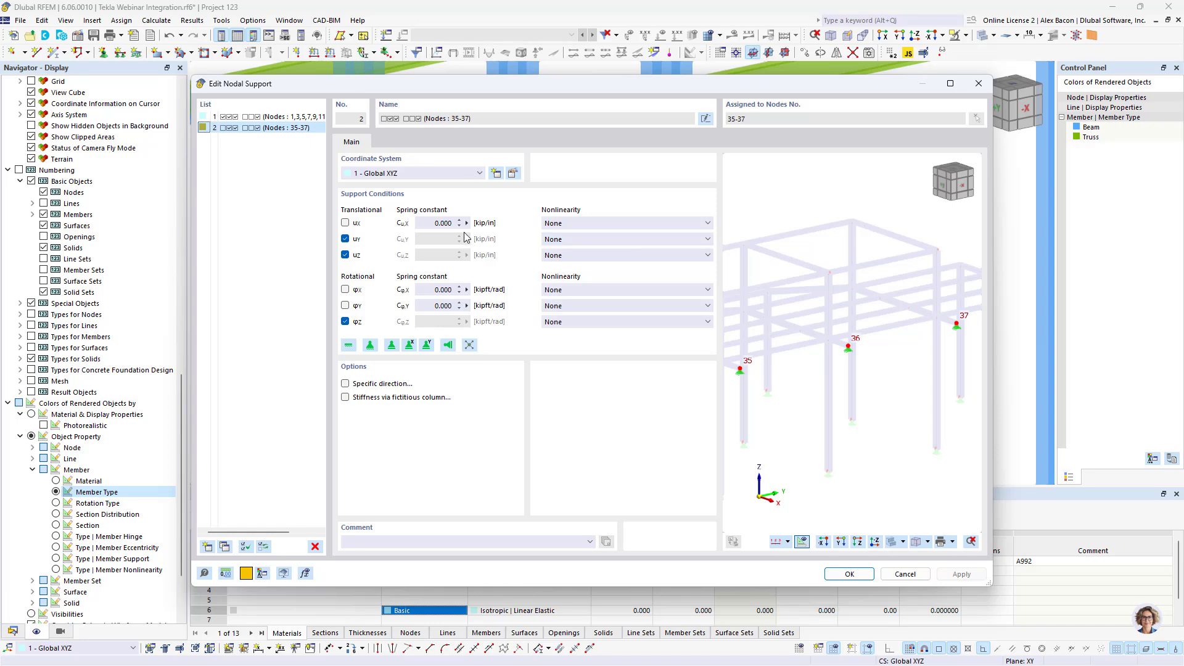
left_click(979, 84)
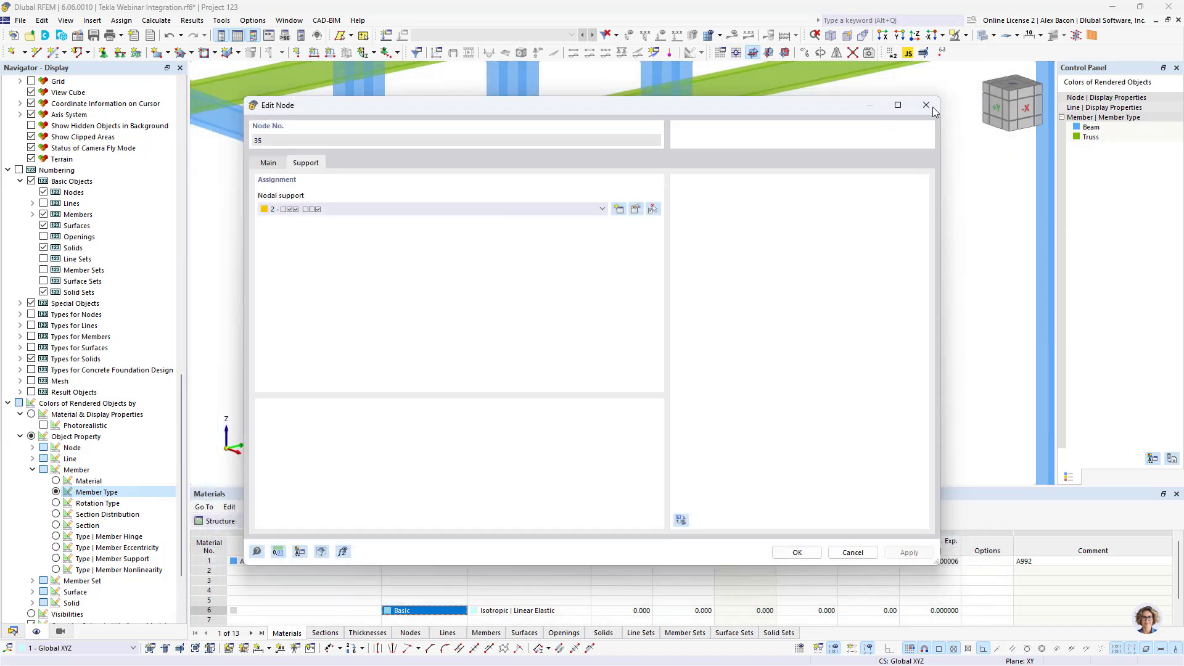
left_click(929, 106)
scroll(809, 189, "down", 3)
middle_click_drag(793, 252, 598, 312)
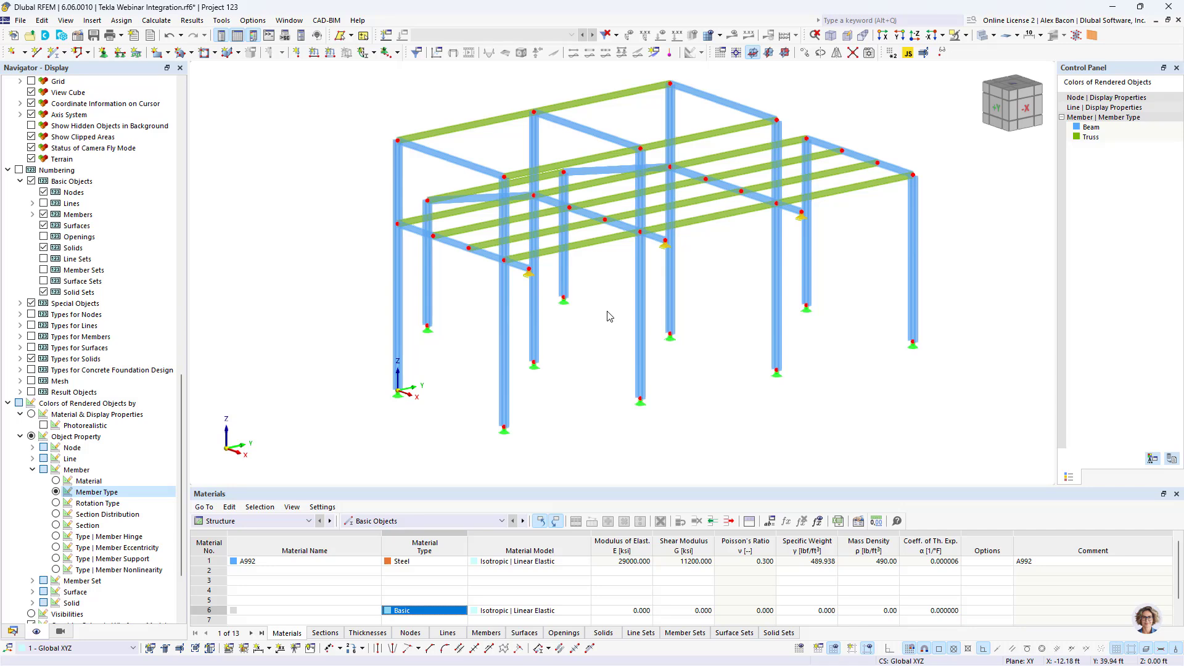
Orbit to the frame's opposite side and begin a new member with the Tension member type.
middle_click_drag(610, 312, 814, 368, "ctrl")
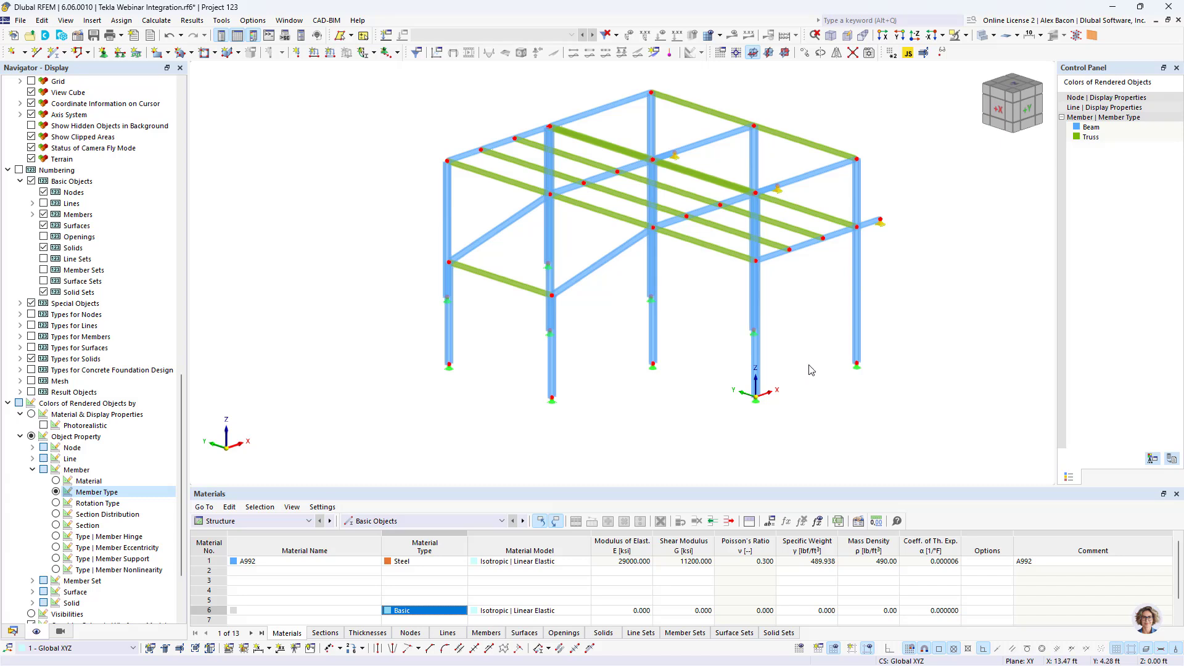
left_click(56, 54)
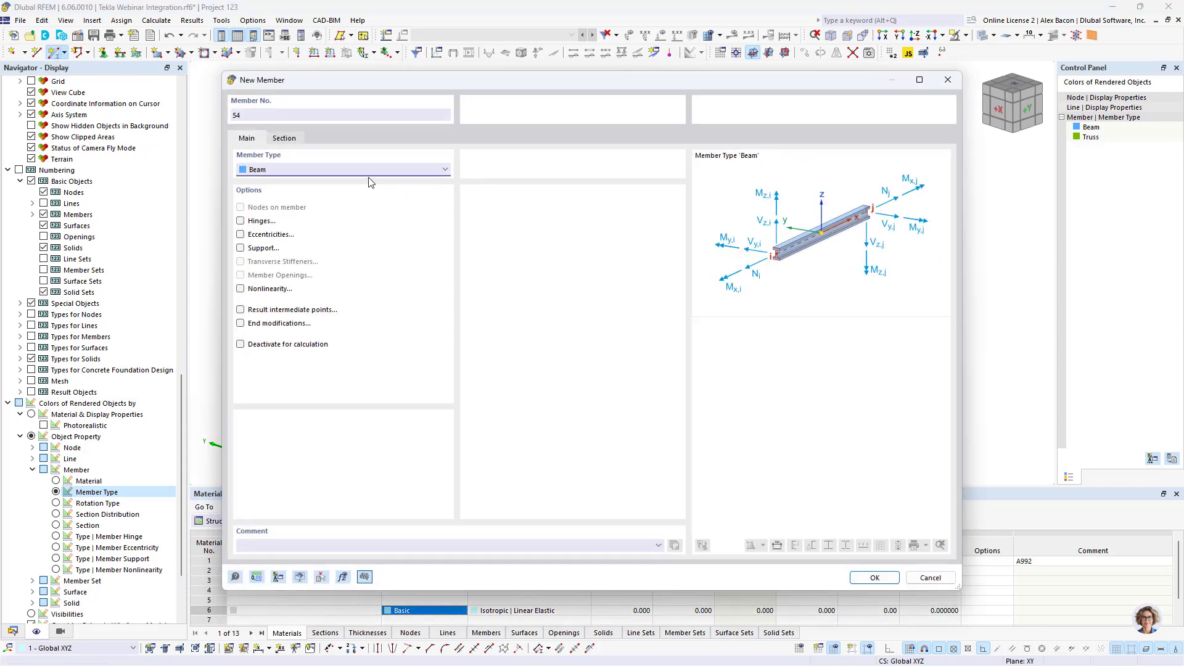
left_click(301, 168)
left_click(318, 229)
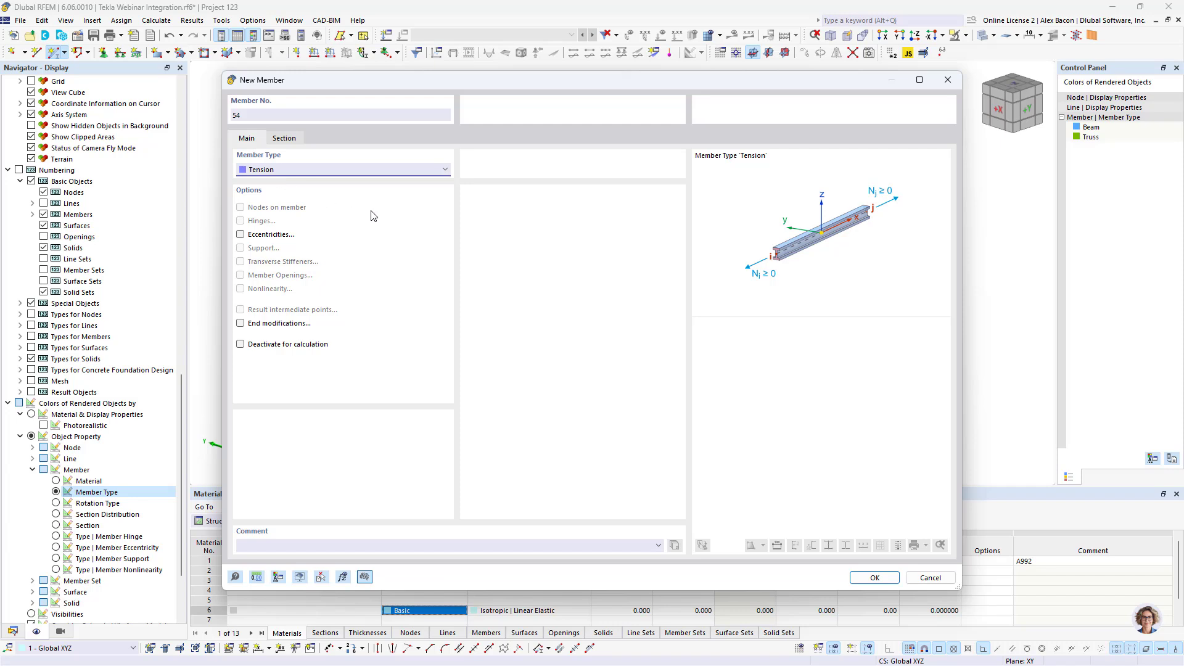
Choose the AISC round bar RB 3/4 as the new tension member's section.
left_click(285, 140)
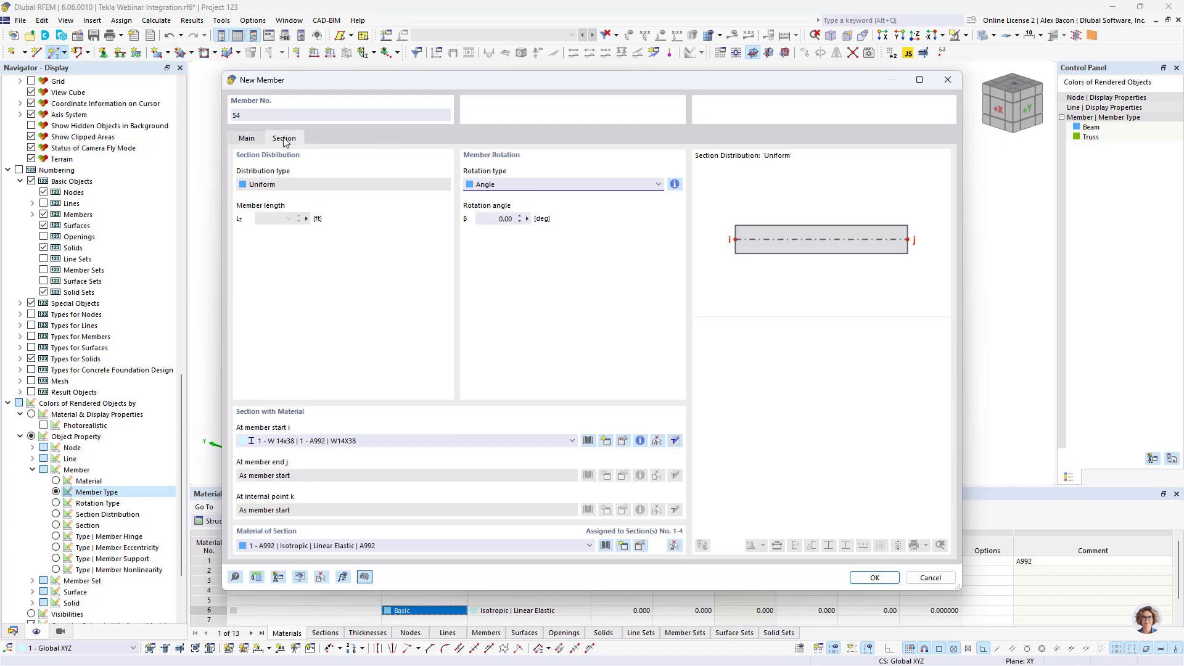
left_click(588, 440)
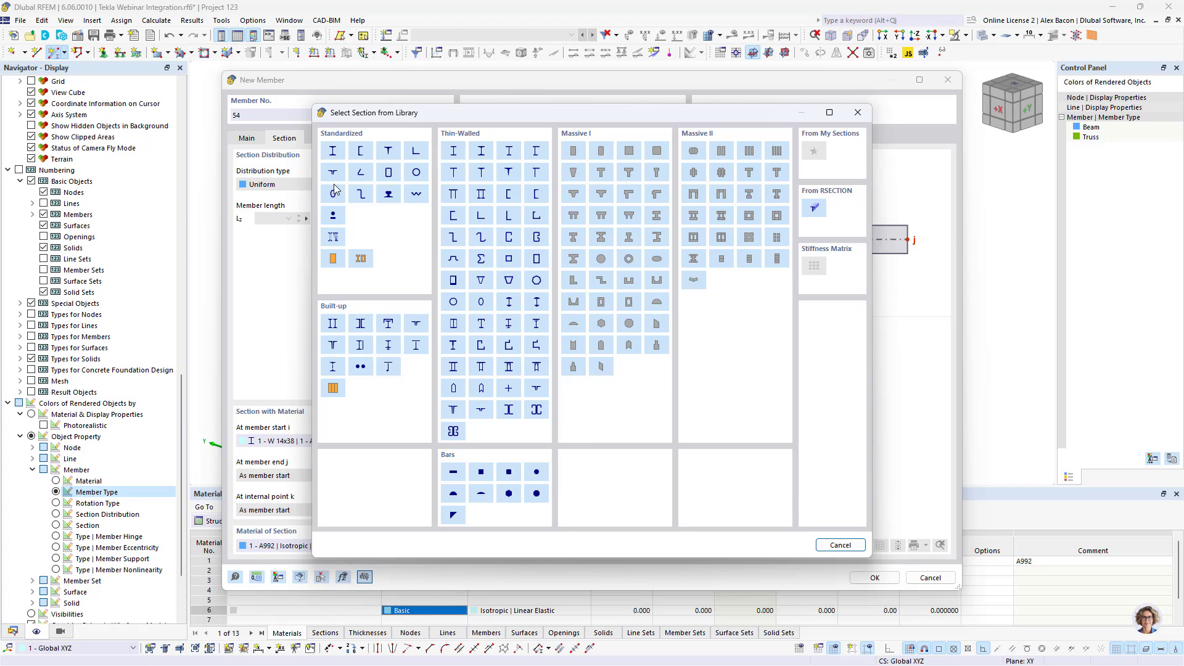
left_click(333, 217)
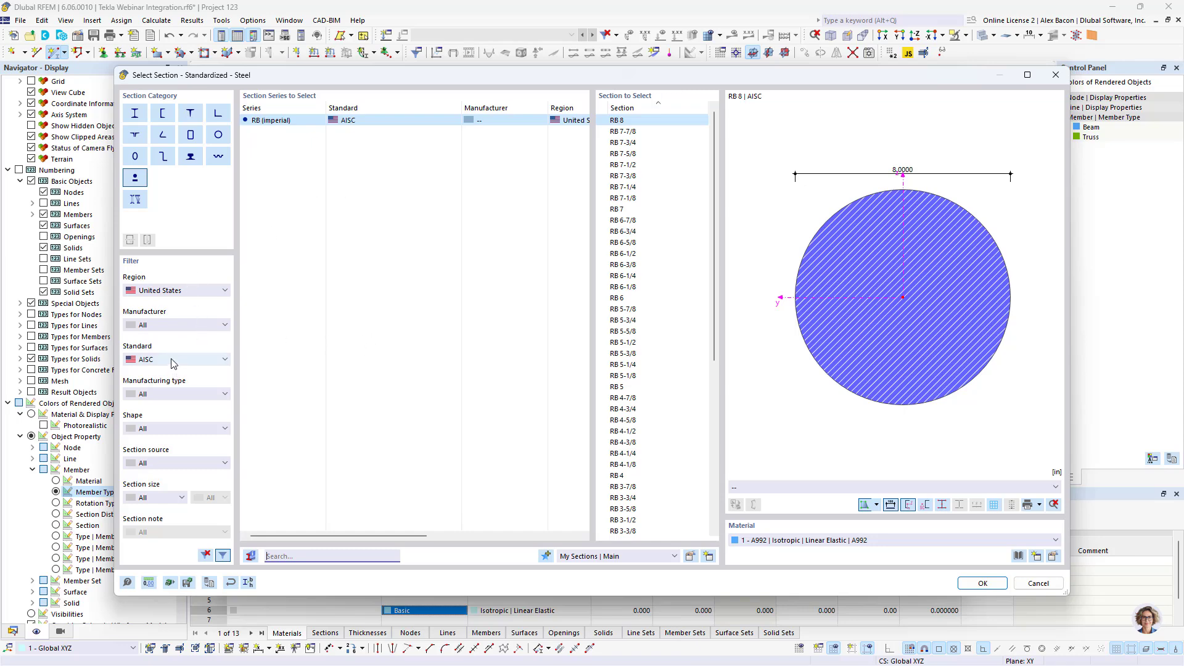
scroll(683, 399, "down", 6)
scroll(682, 399, "down", 3)
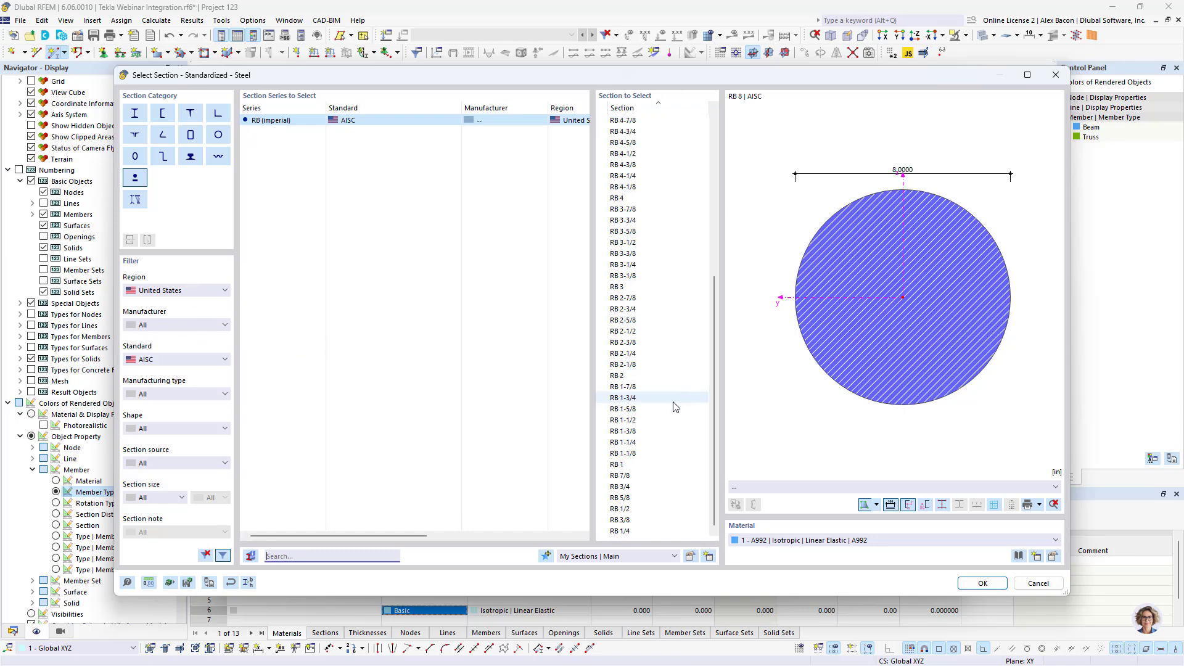
left_click(637, 487)
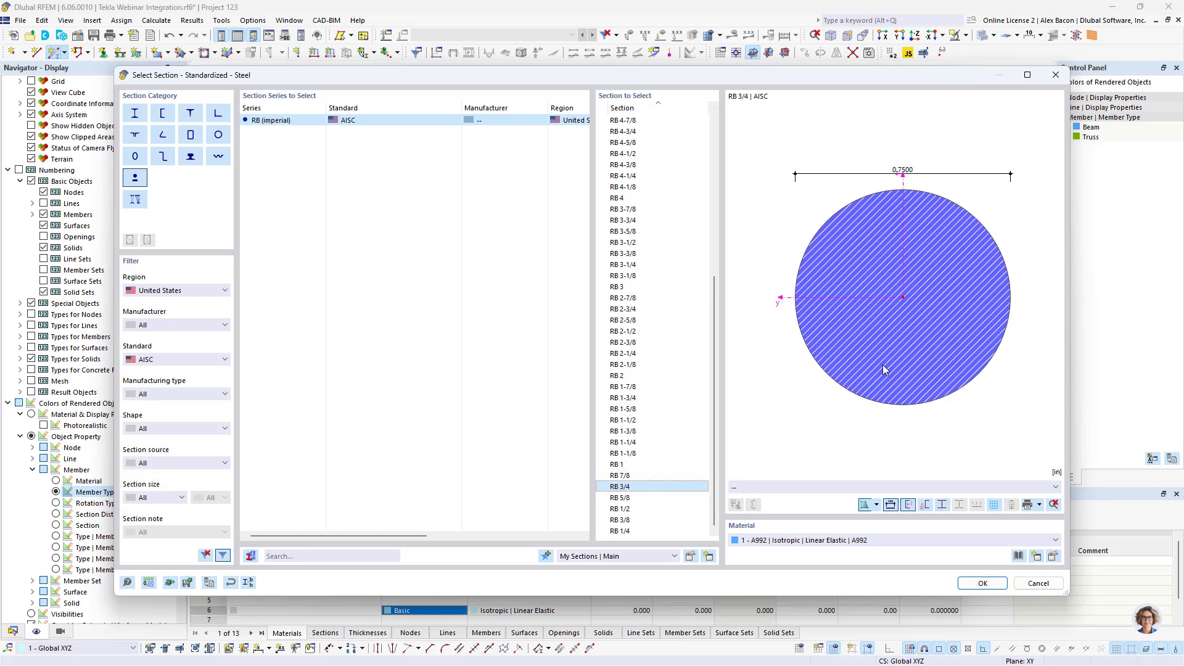
Assign A36 (HR Structural Shapes and Bars) as the round bar's material and apply the section to the new member.
left_click(1019, 556)
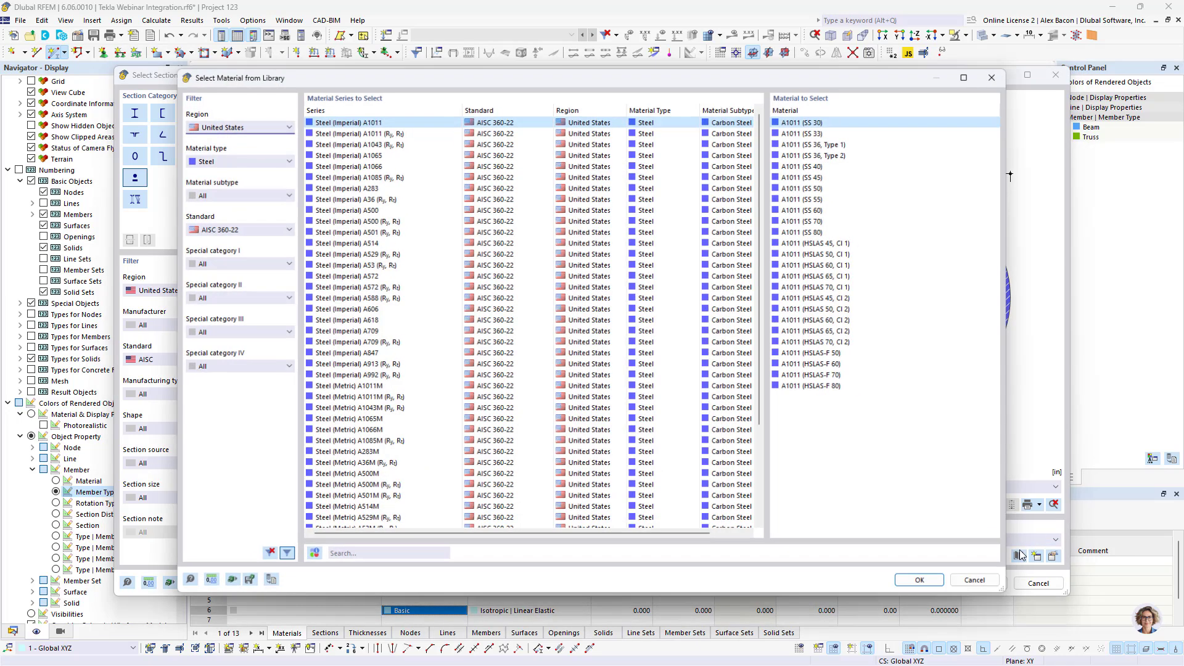
left_click(389, 199)
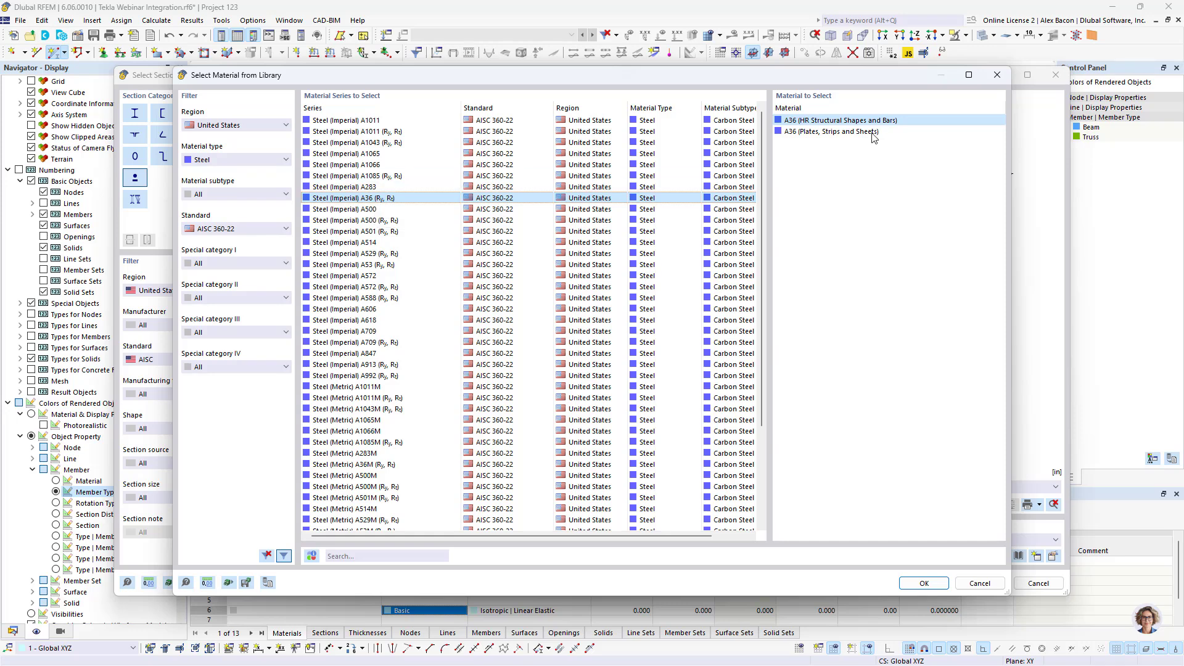
left_click(929, 585)
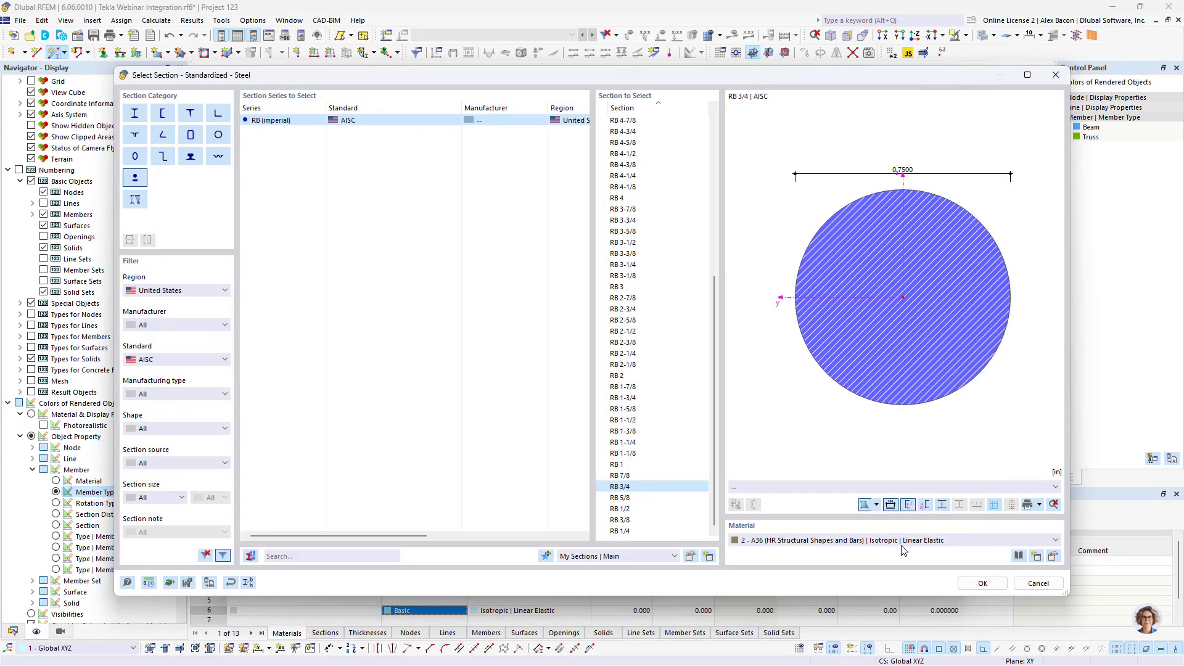
left_click(969, 583)
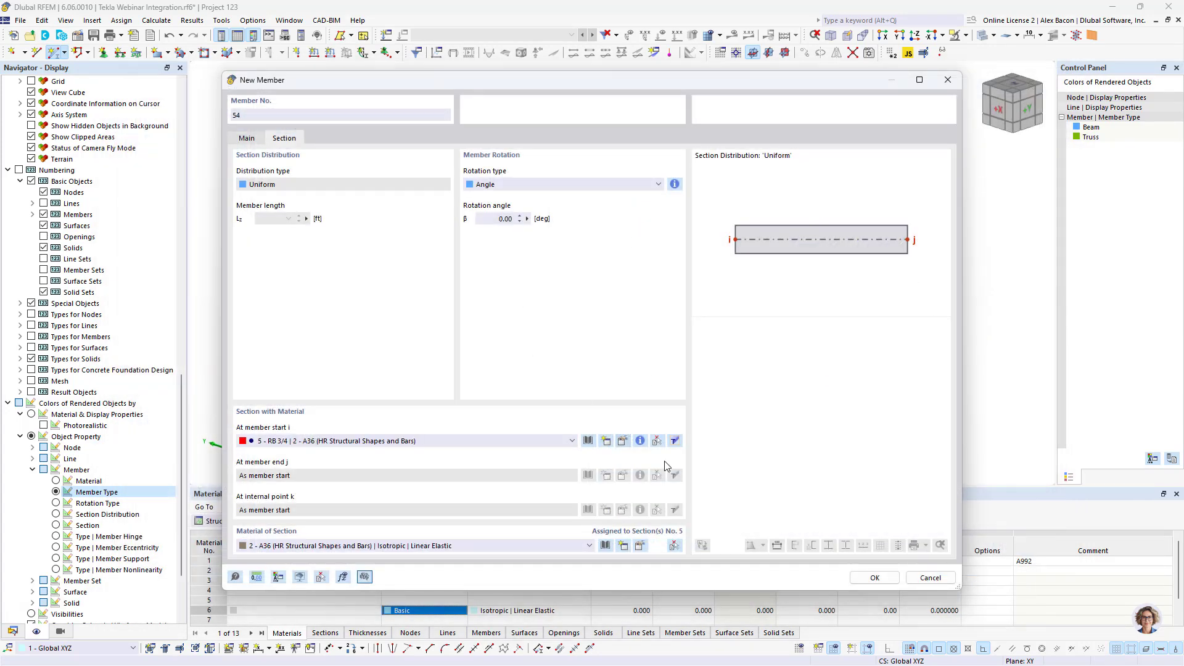
Cross-brace the low end-wall bay with two RB 3/4 A36 tension members running between opposite column bases and tops.
left_click(872, 576)
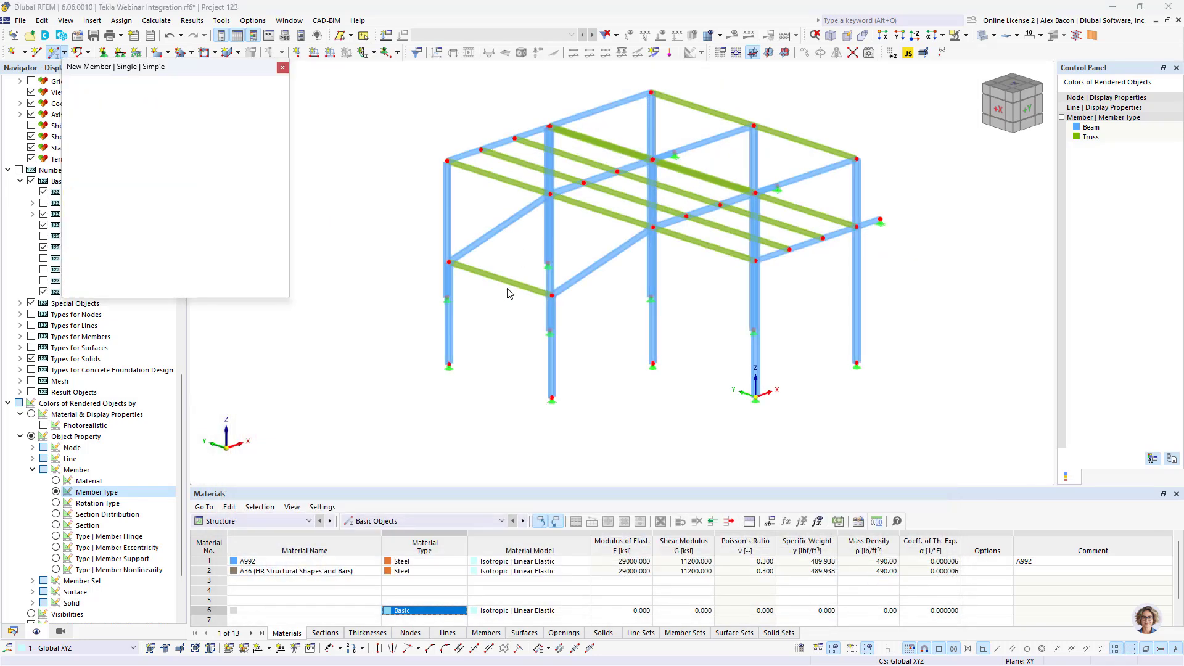
scroll(494, 333, "up", 5)
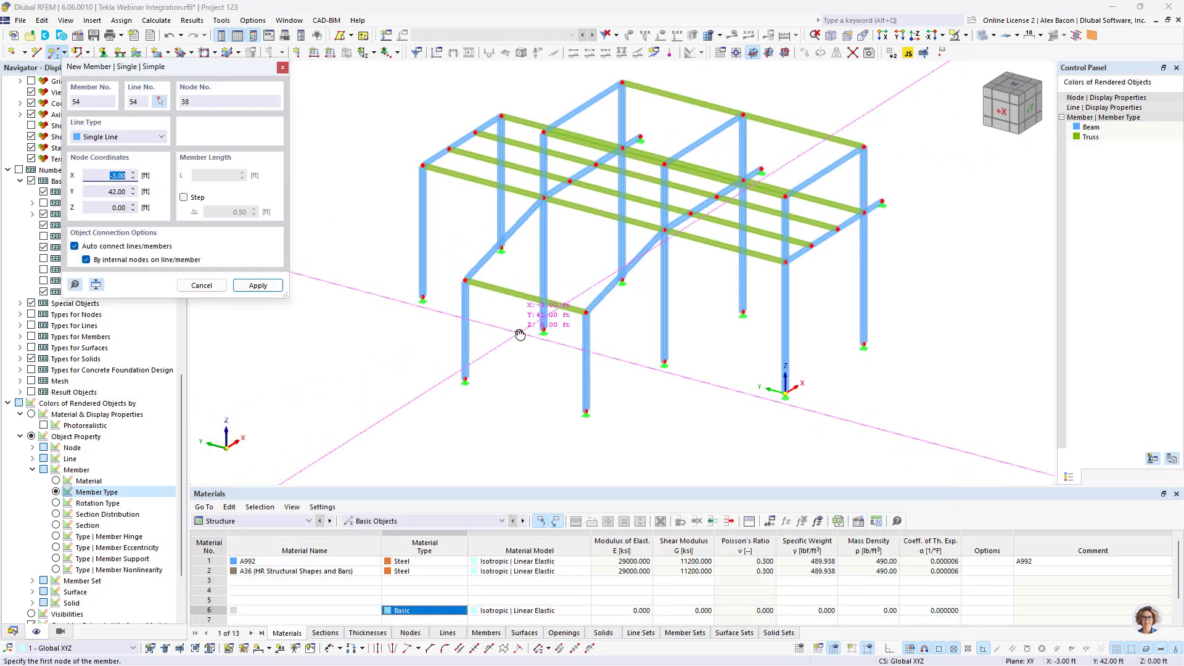
left_click(449, 370)
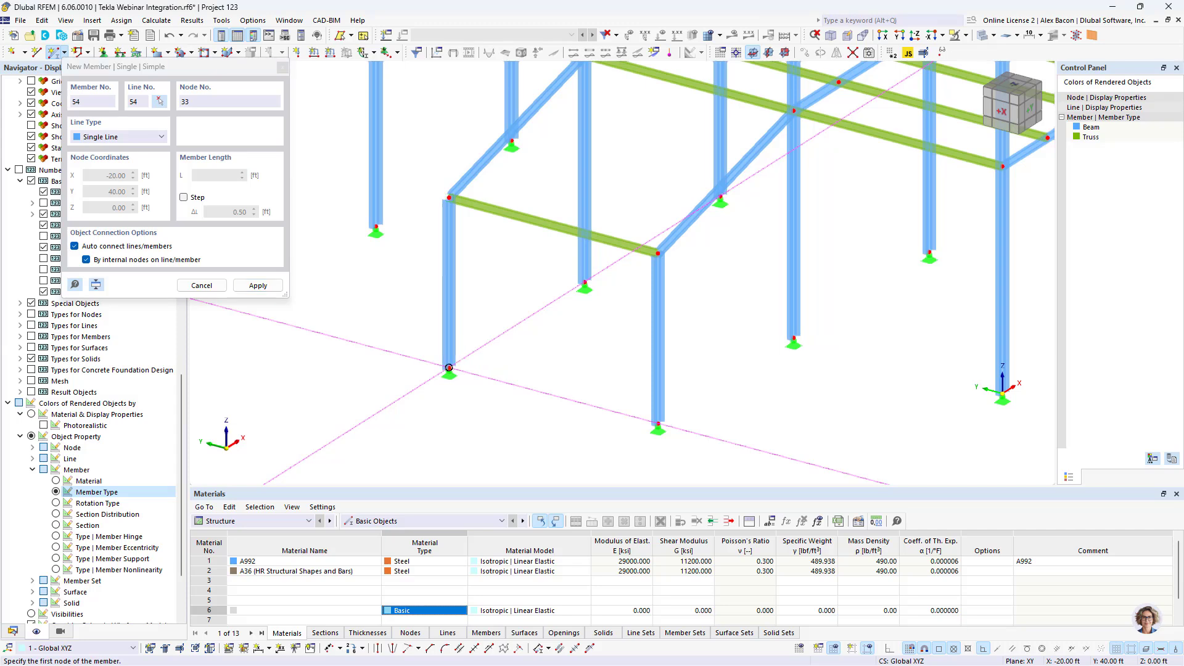
left_click(659, 253)
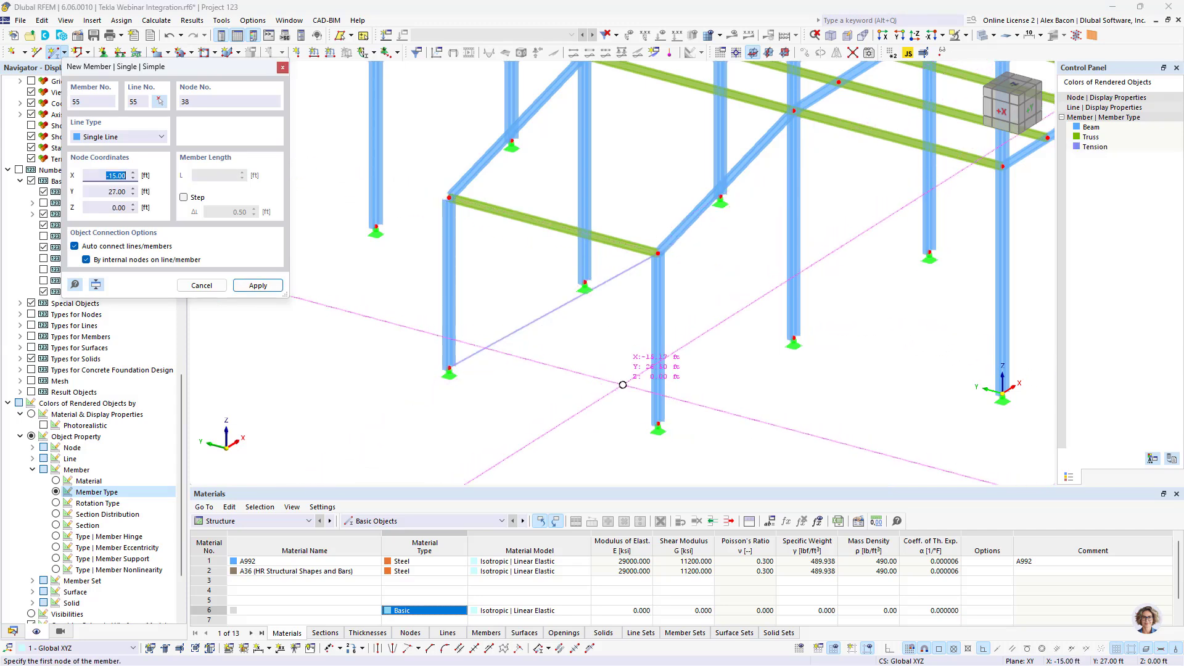
left_click(657, 423)
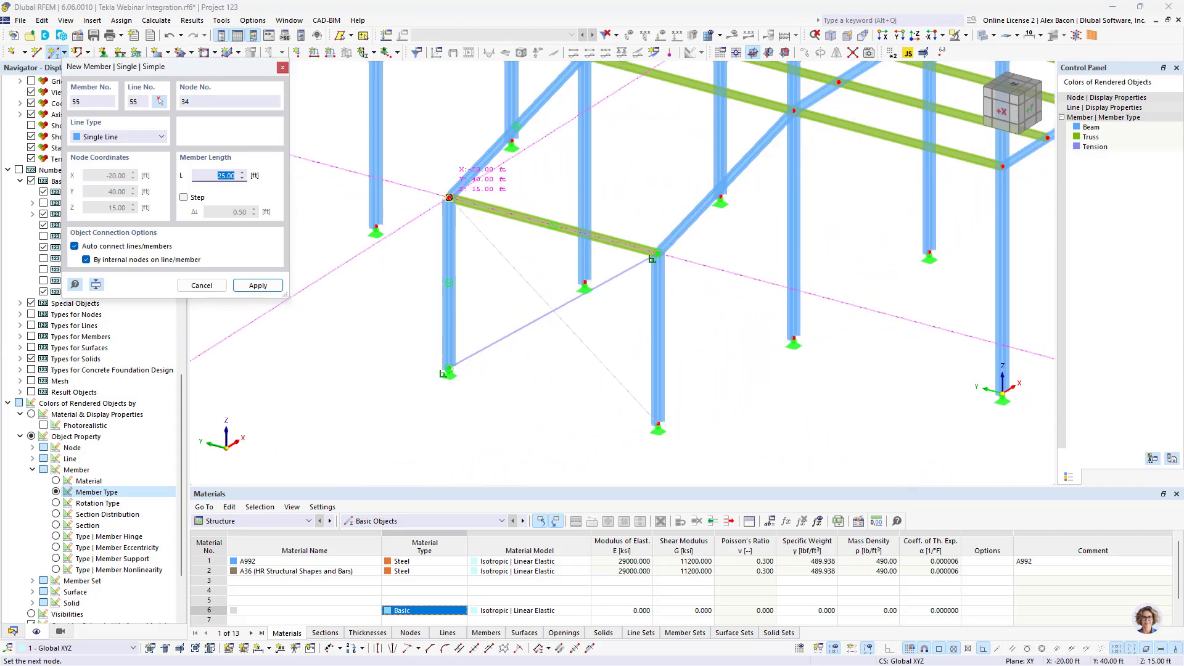
left_click(450, 198)
Cross-brace the sloped roof bay with two RB 3/4 tension members between the diagonally opposite nodes of its corners.
middle_click_drag(574, 156, 509, 258)
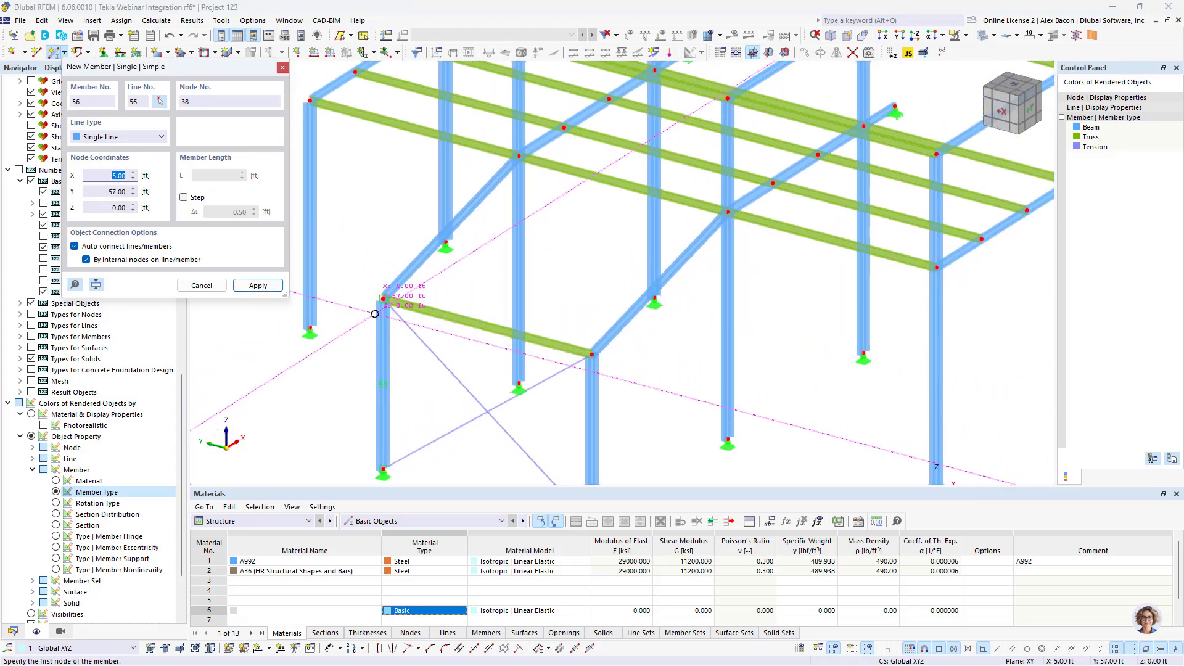
left_click(383, 298)
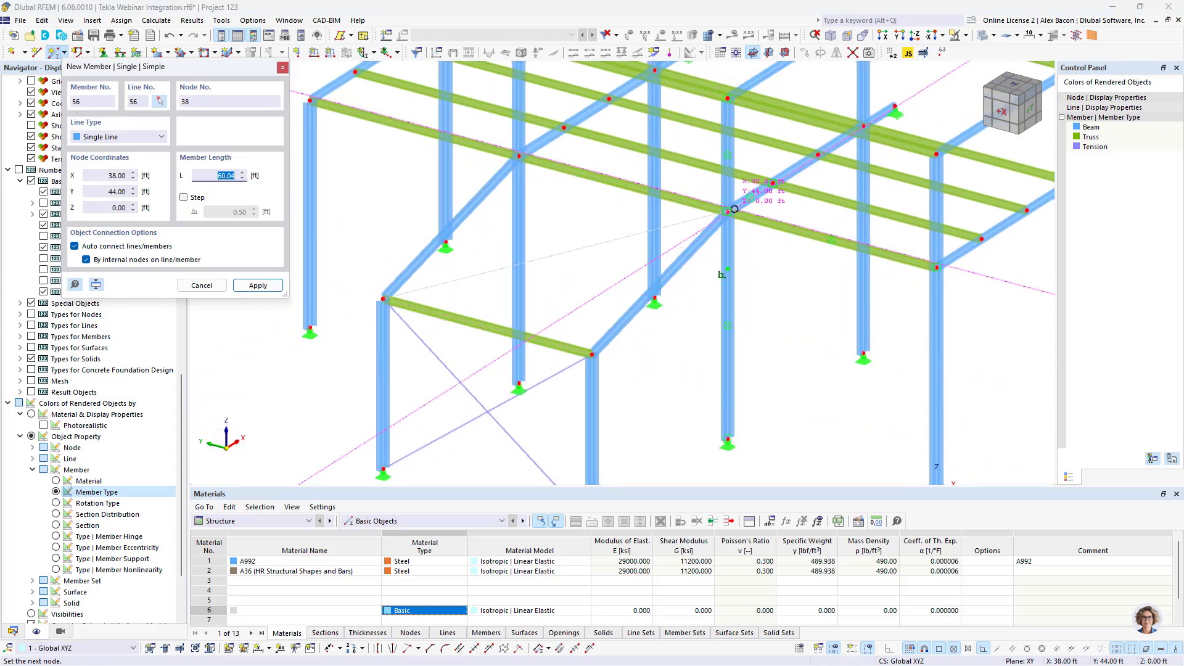
left_click(727, 212)
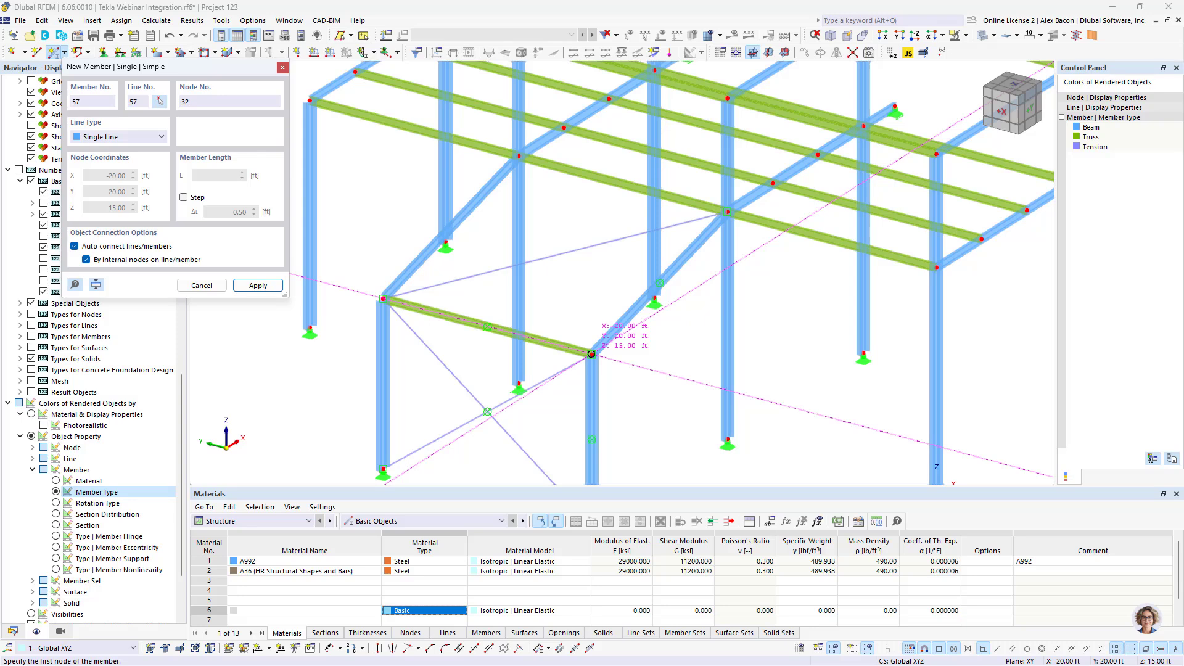
left_click(592, 354)
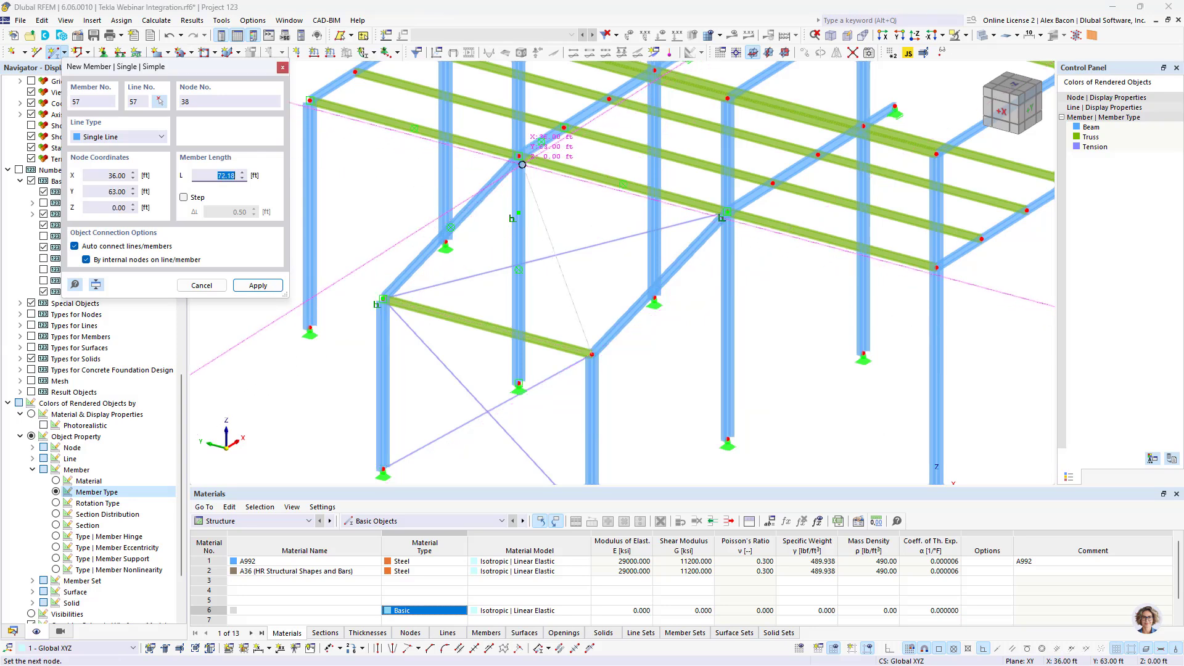
left_click(522, 164)
Add two crossing RB 3/4 tension members in the flat middle roof bay adjoining the sloped roof.
scroll(532, 161, "down", 1)
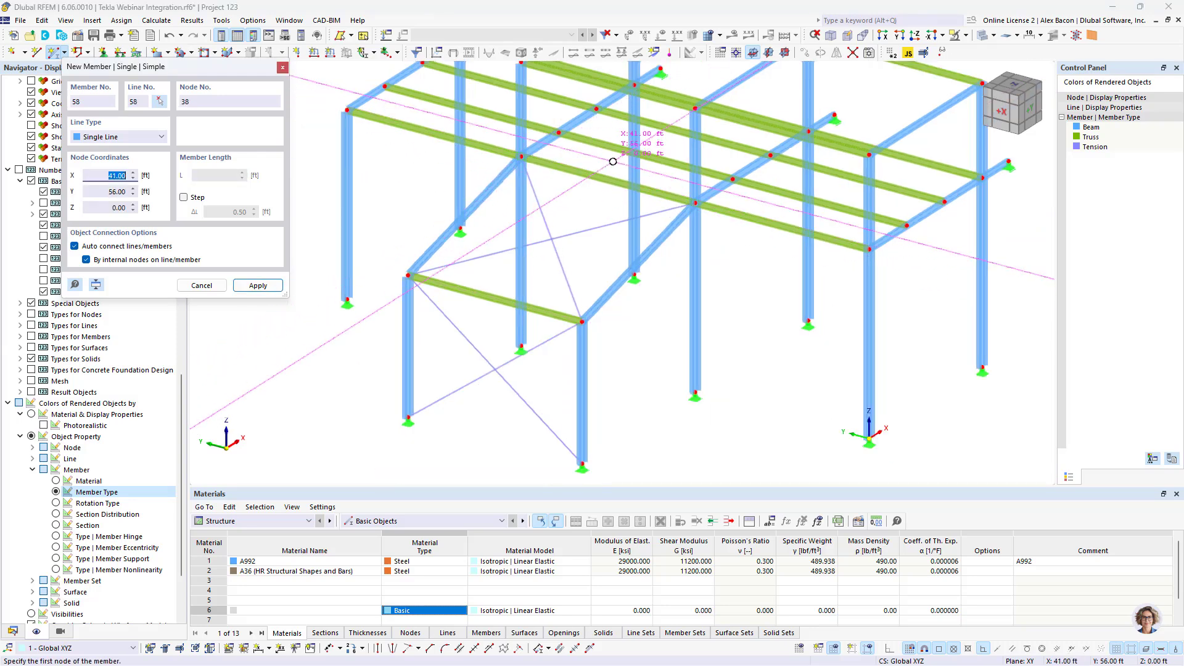
middle_click_drag(613, 162, 521, 328, "ctrl")
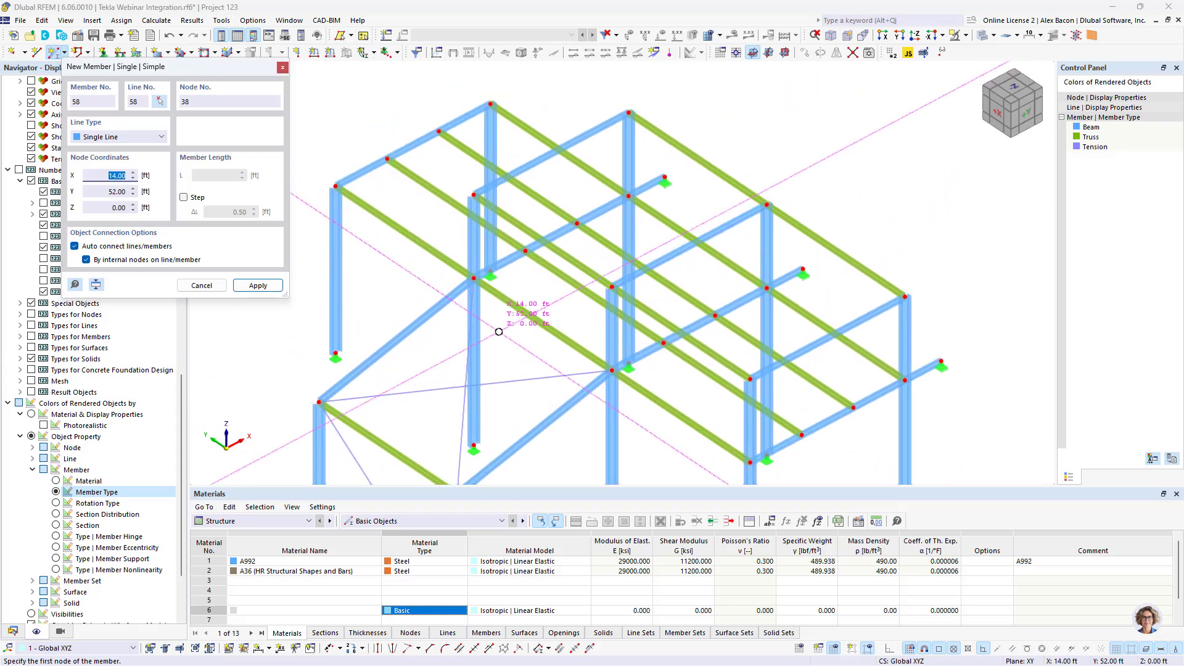
left_click(473, 279)
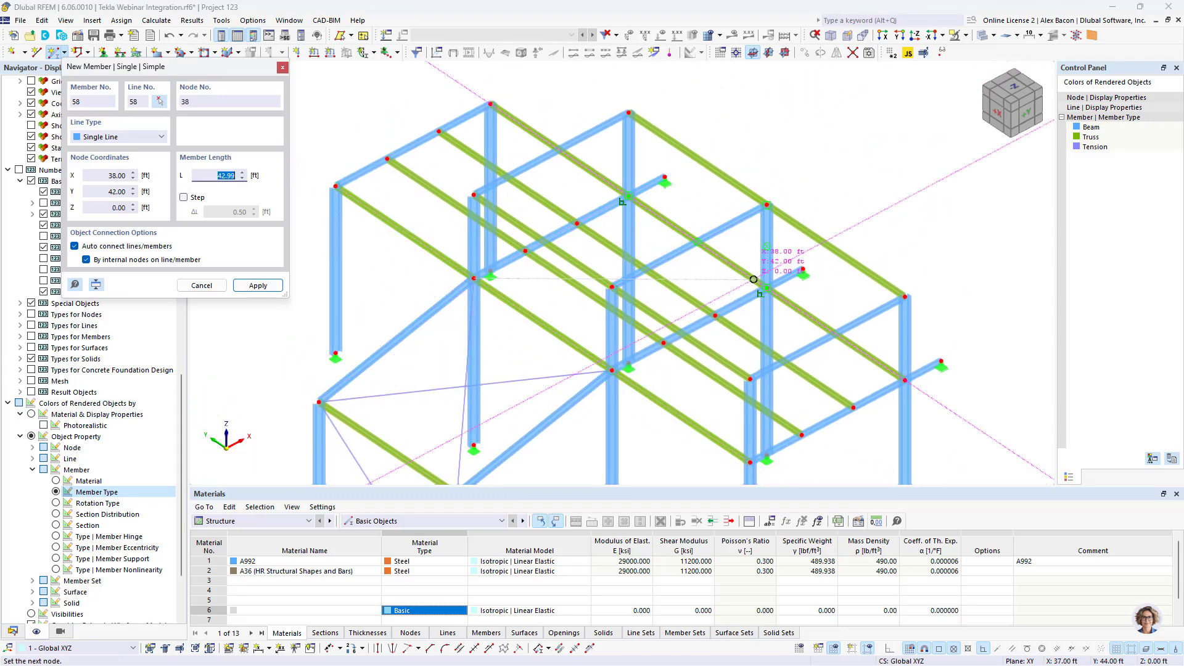
left_click(783, 281)
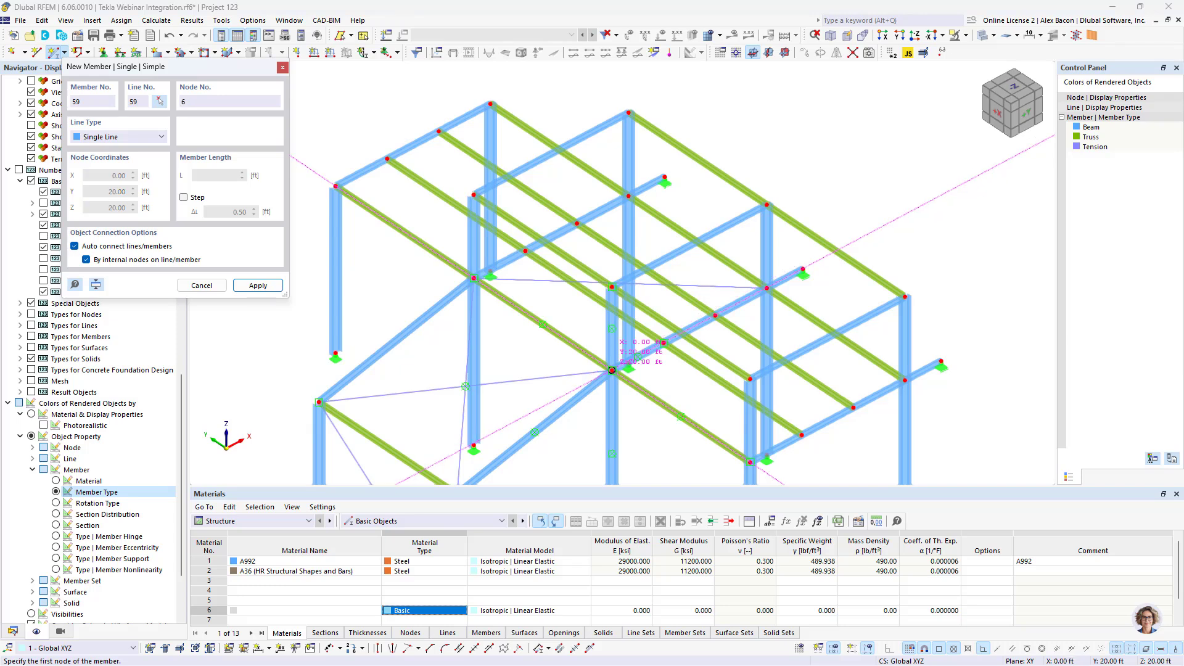
left_click(611, 368)
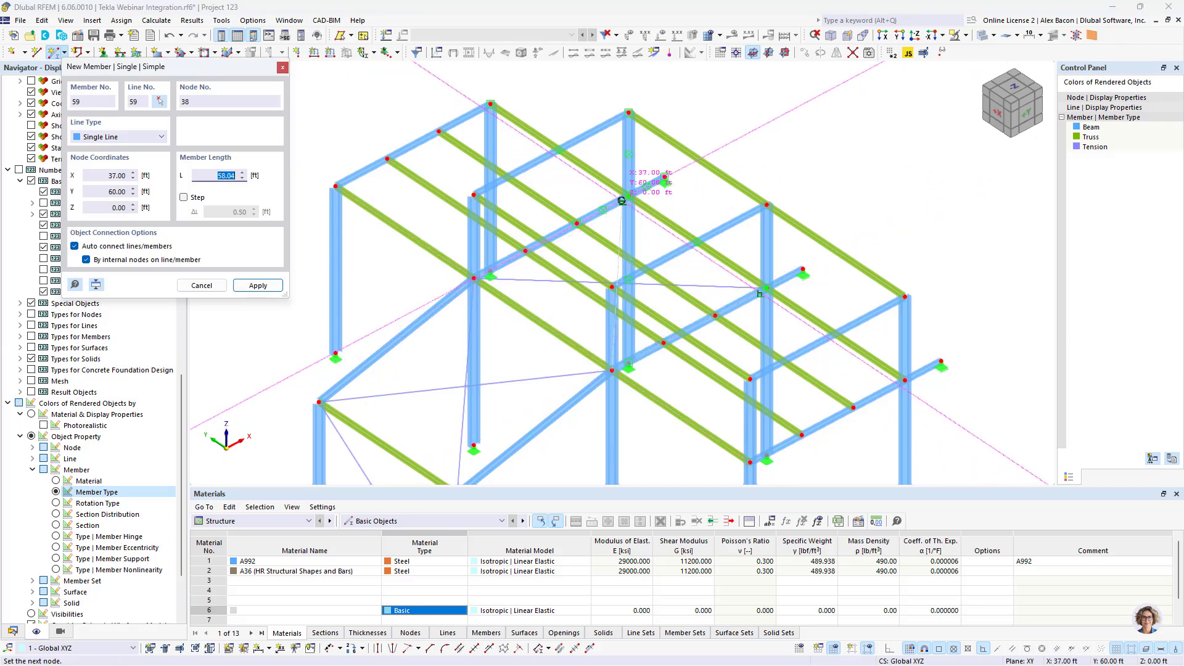
left_click(628, 195)
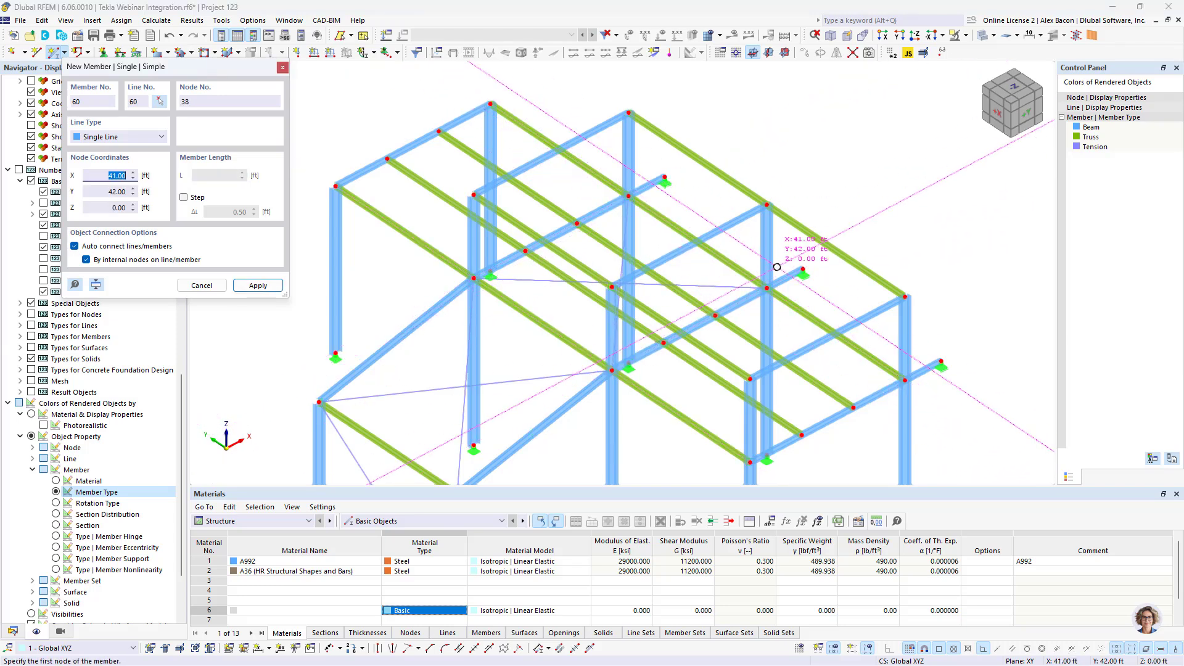
Cross-brace the vertical bay at X = 20 ft between Y = 20 and 40 ft with two tension members, finishing member placement.
middle_click_drag(777, 265, 463, 172, "ctrl")
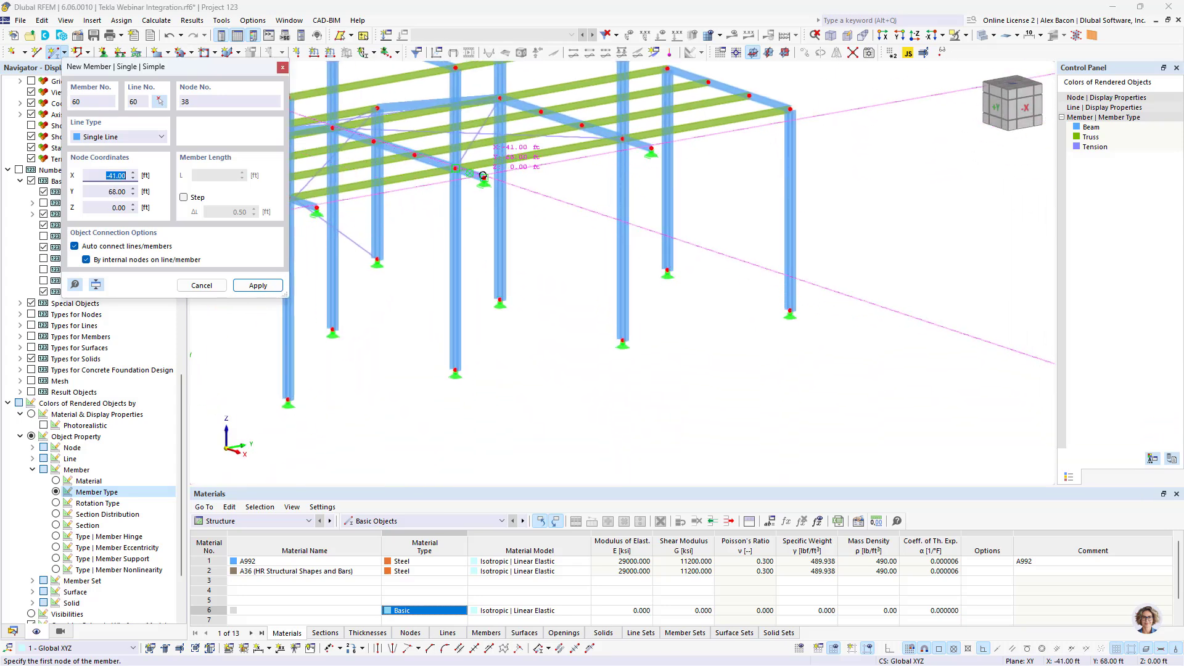
left_click(455, 168)
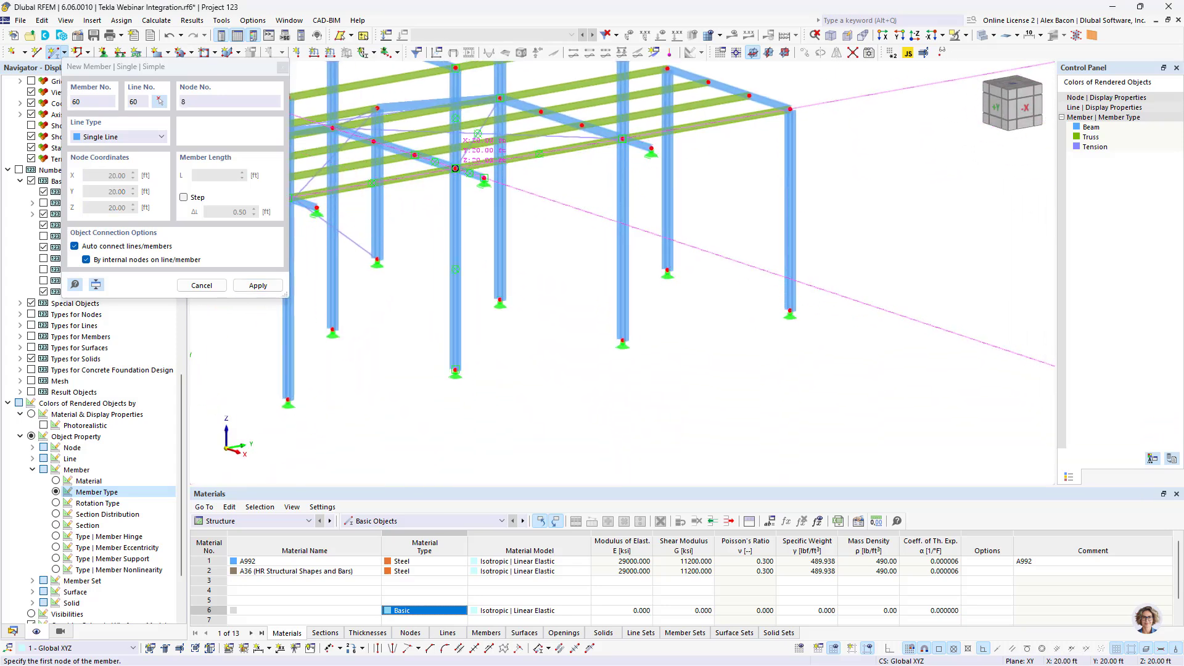
left_click(622, 340)
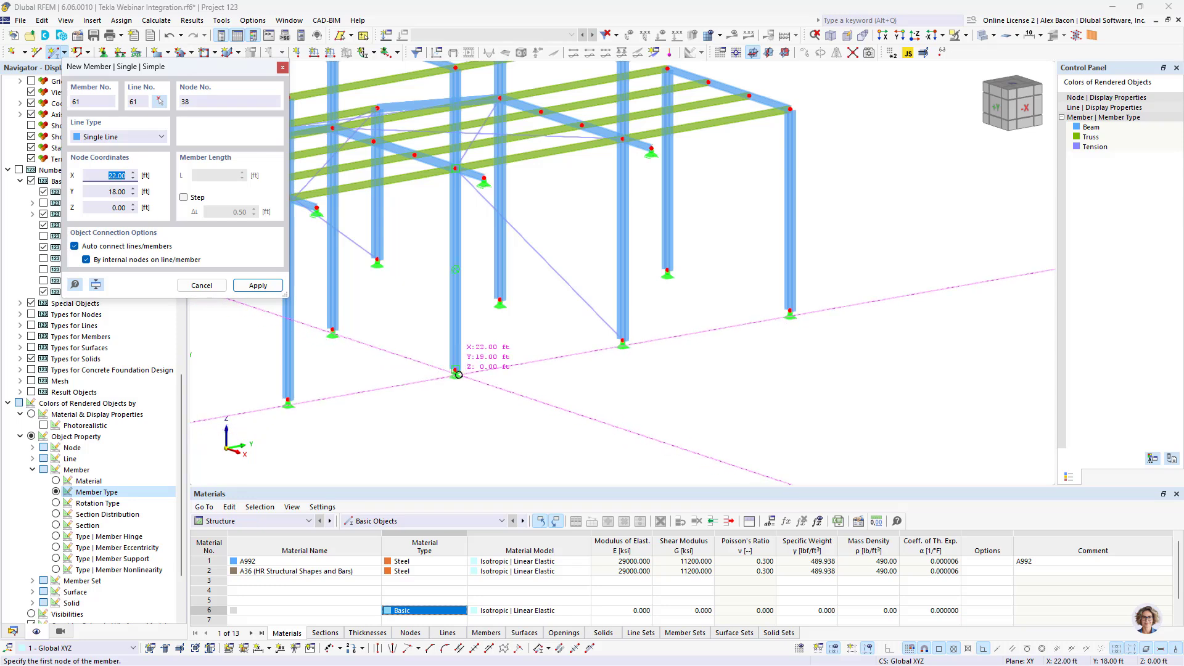
left_click(455, 369)
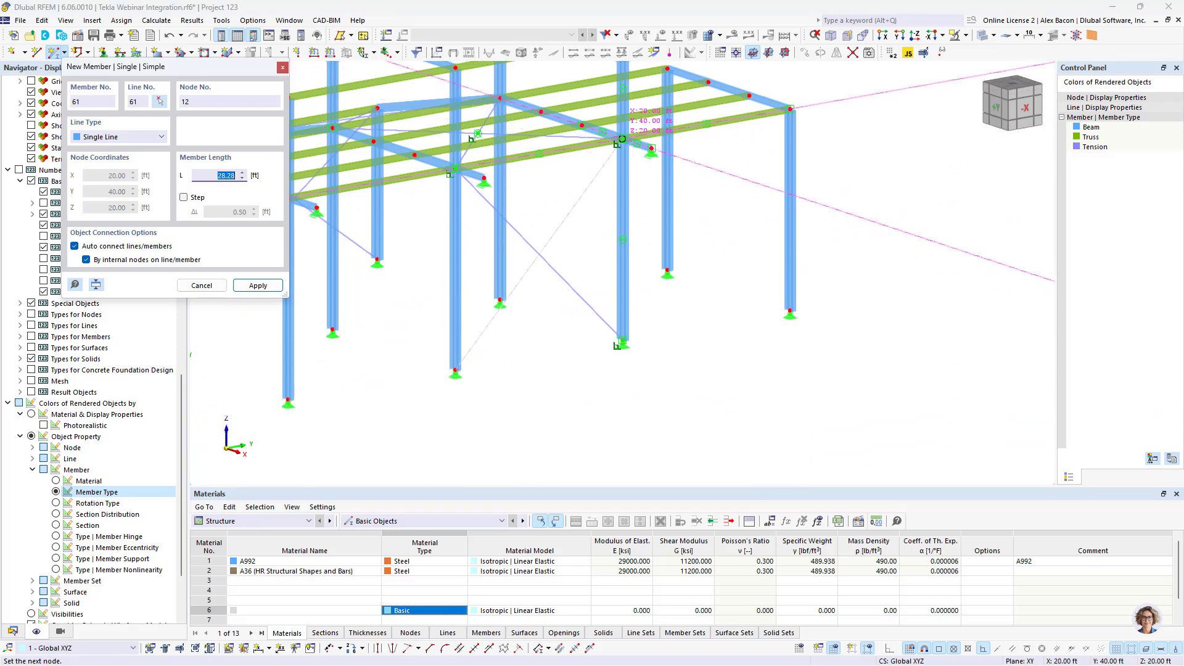
left_click(622, 138)
key("Escape")
Colour the rendered members by section instead of member type, with the whole braced frame in view.
scroll(455, 279, "down", 4)
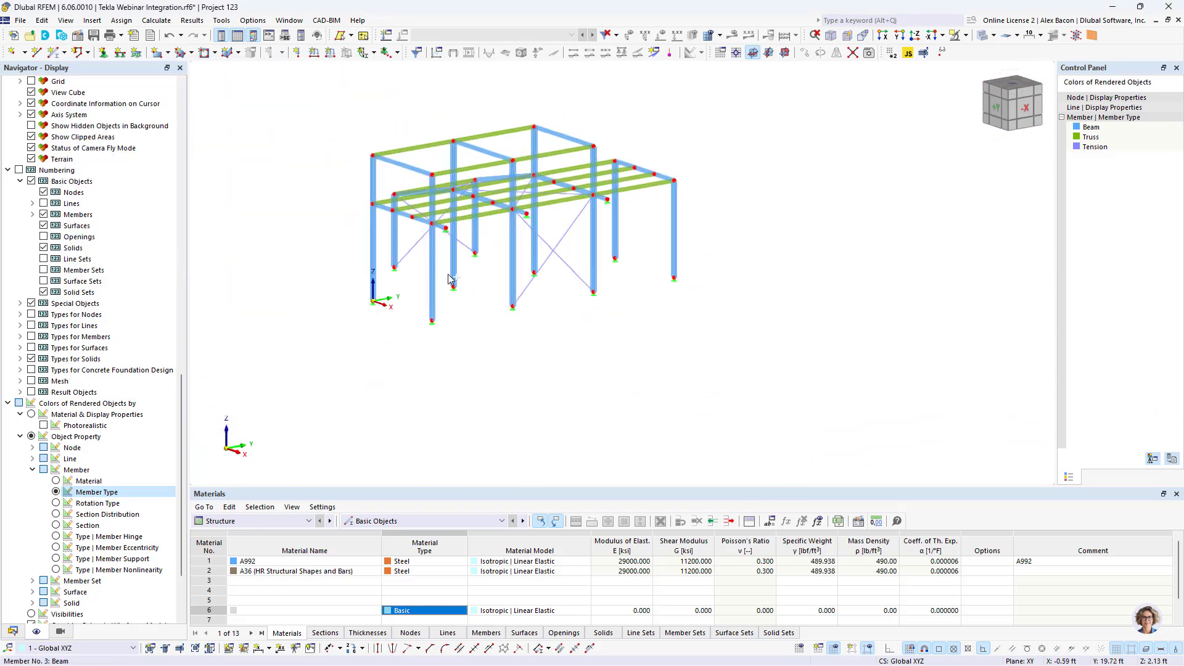
middle_click_drag(455, 278, 726, 298, "ctrl")
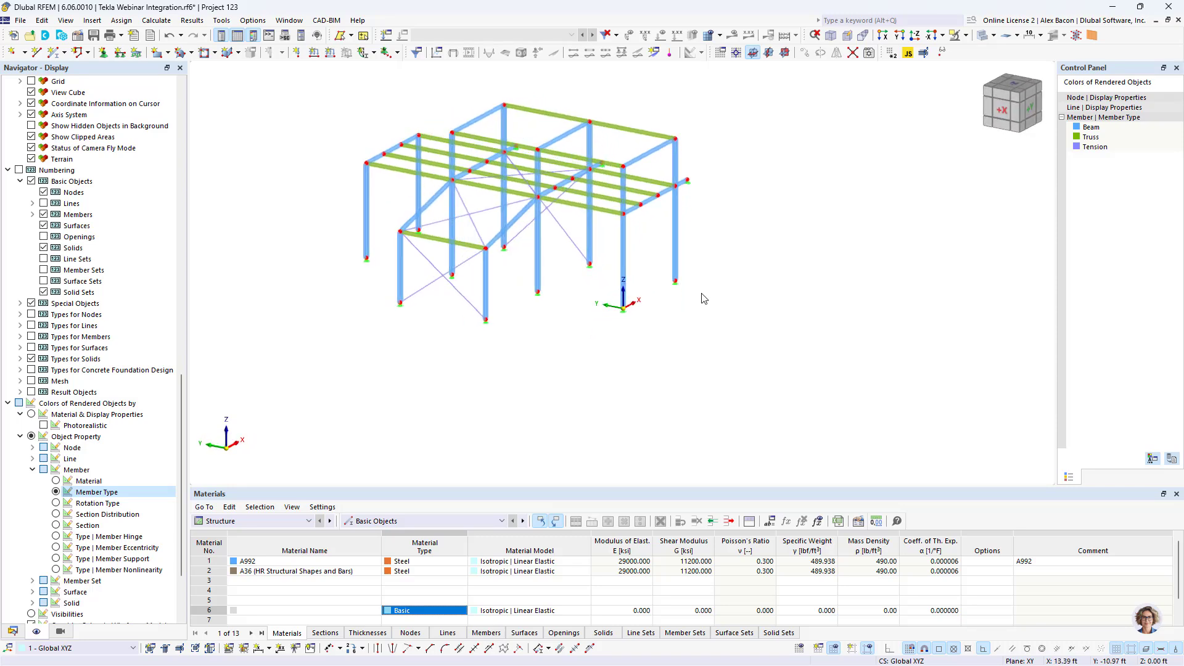
scroll(457, 271, "up", 4)
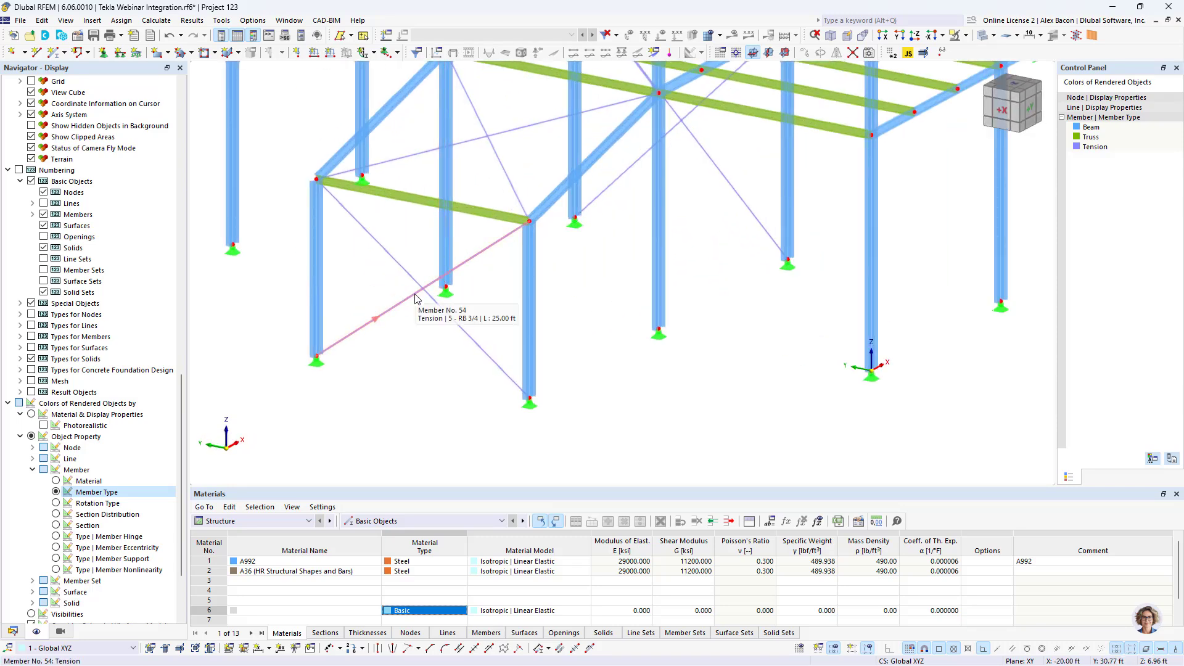
left_click(55, 524)
scroll(535, 292, "down", 4)
middle_click_drag(535, 292, 542, 340)
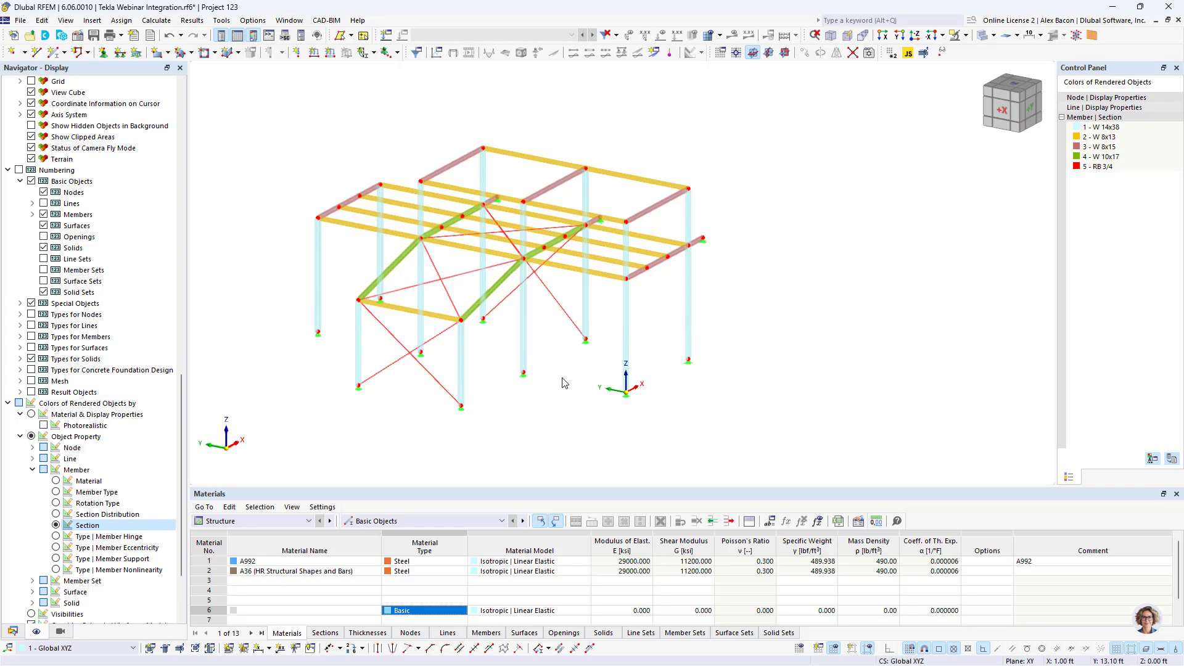
Review the model's base data for the active wizard add-ons and the standards for load combinations and load wizards.
left_click(9, 631)
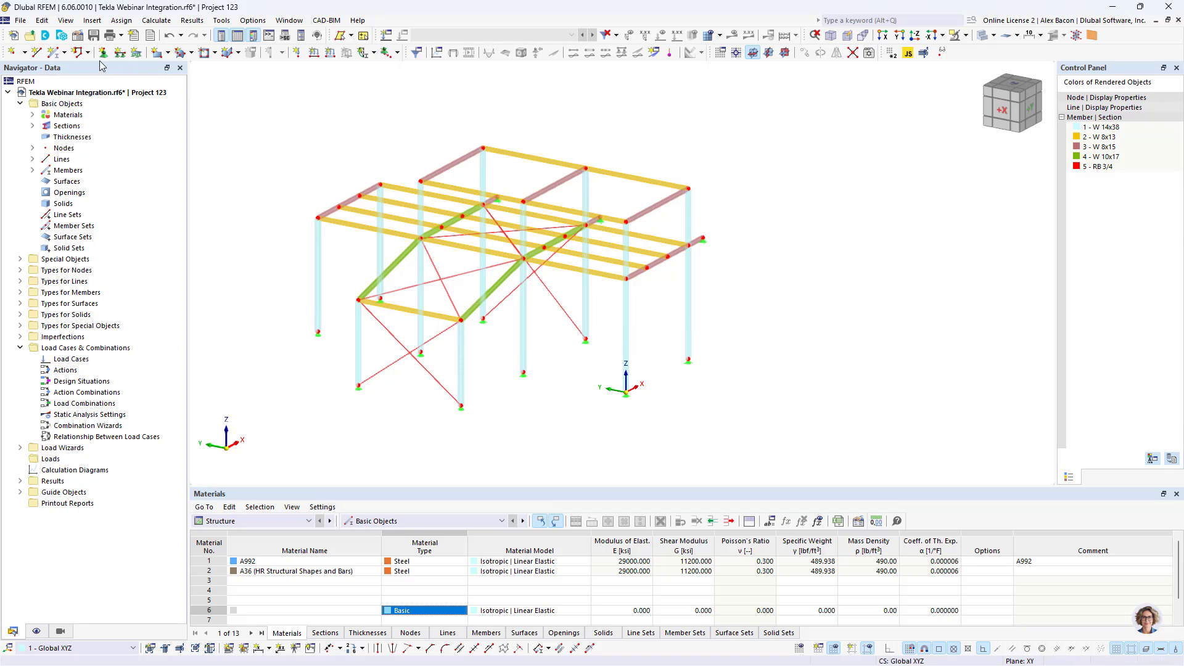
left_click(78, 37)
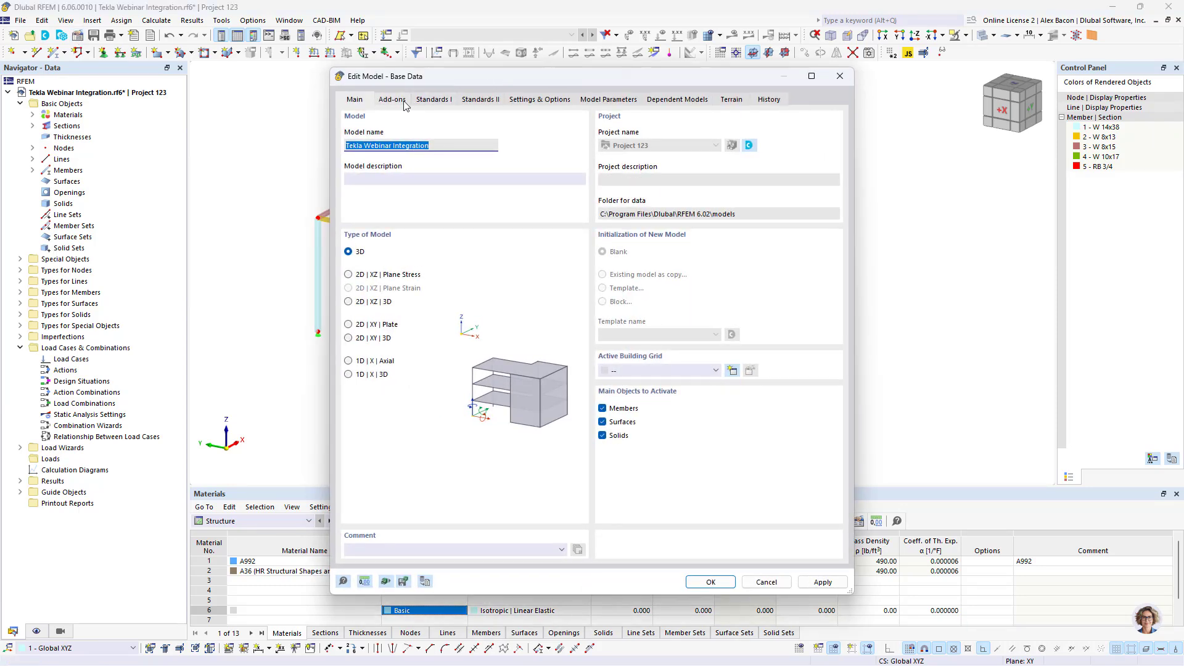
left_click(434, 101)
left_click(393, 99)
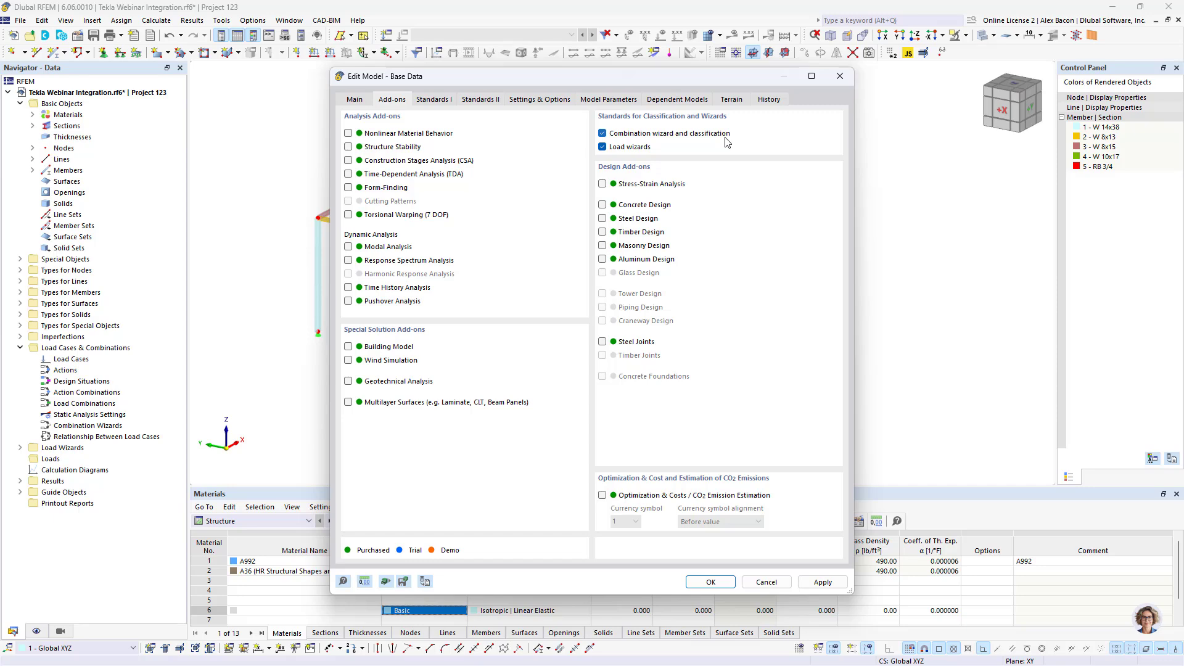
left_click(444, 100)
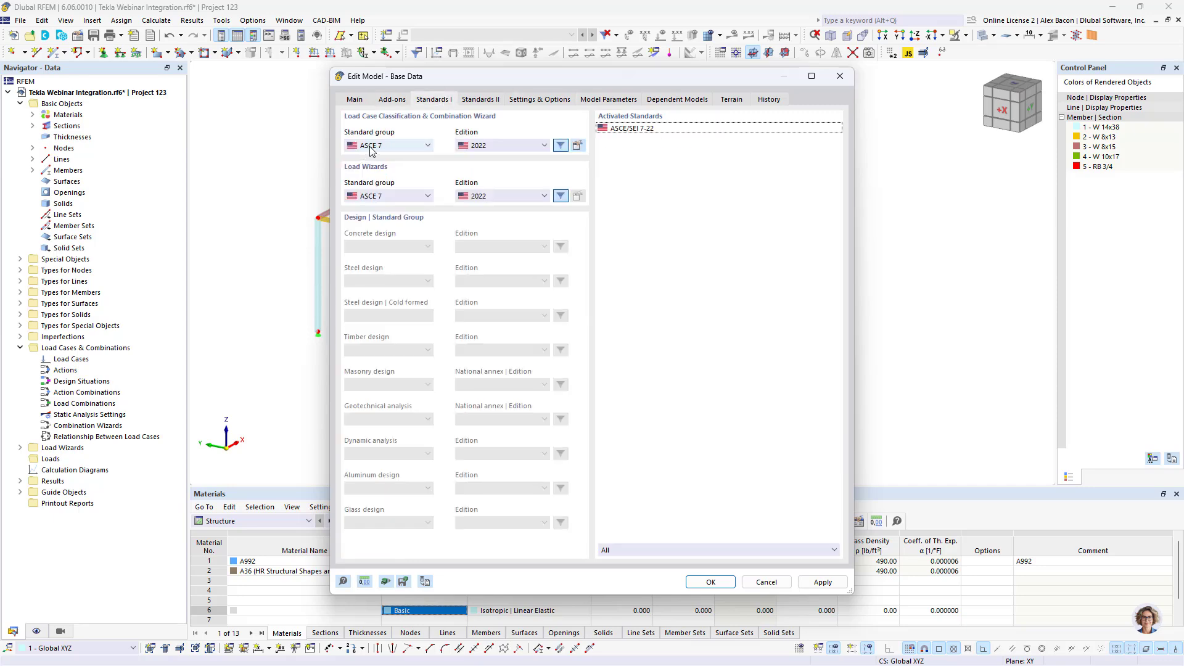
left_click(409, 147)
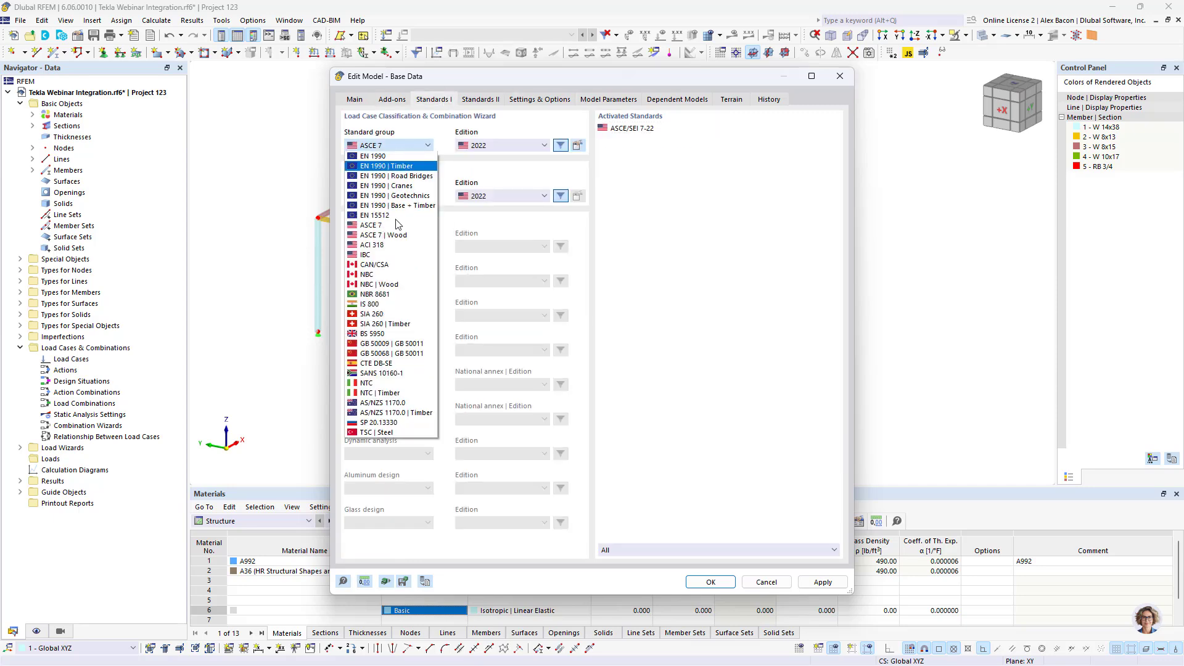
left_click(408, 145)
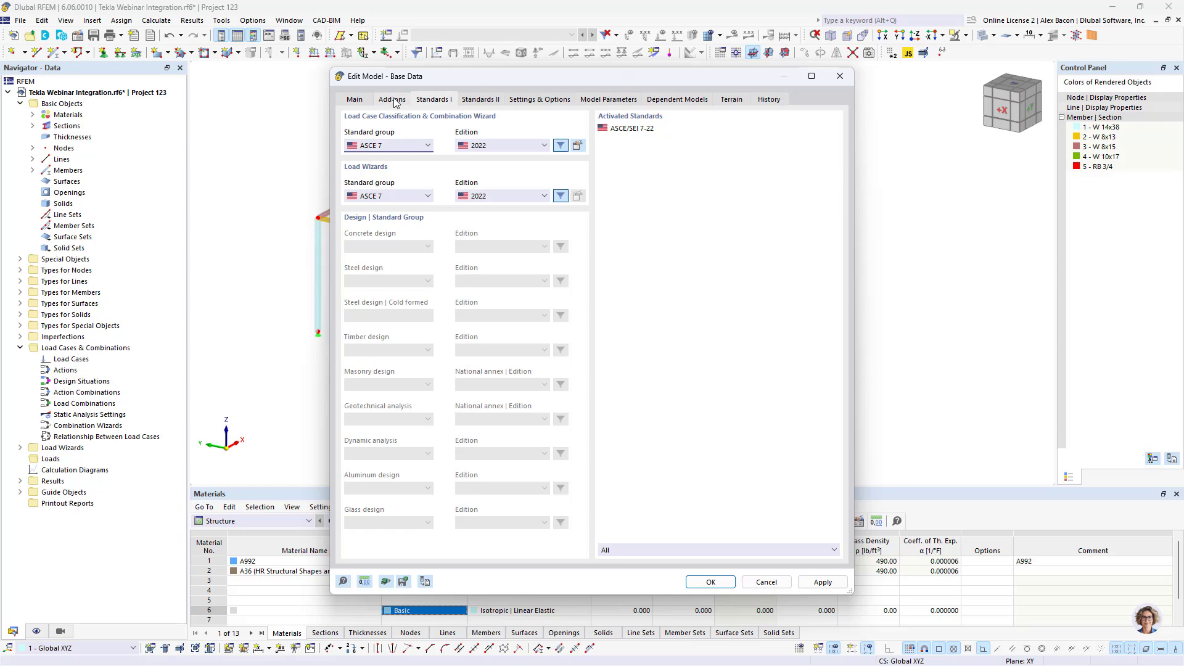
left_click(394, 100)
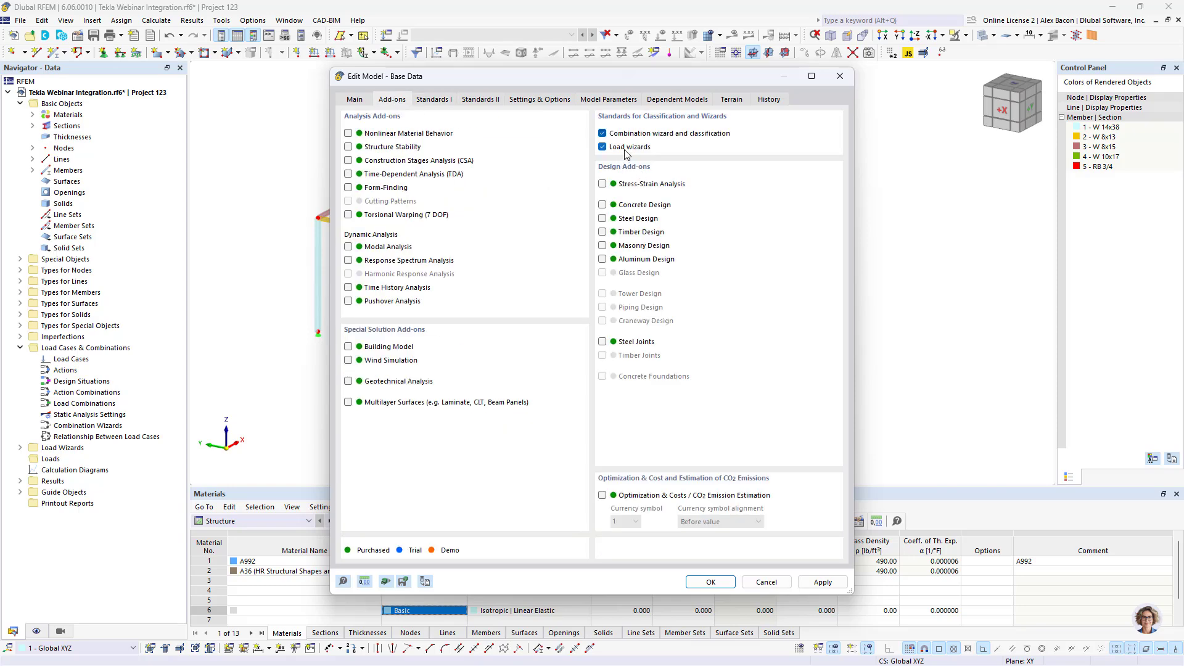
left_click(432, 102)
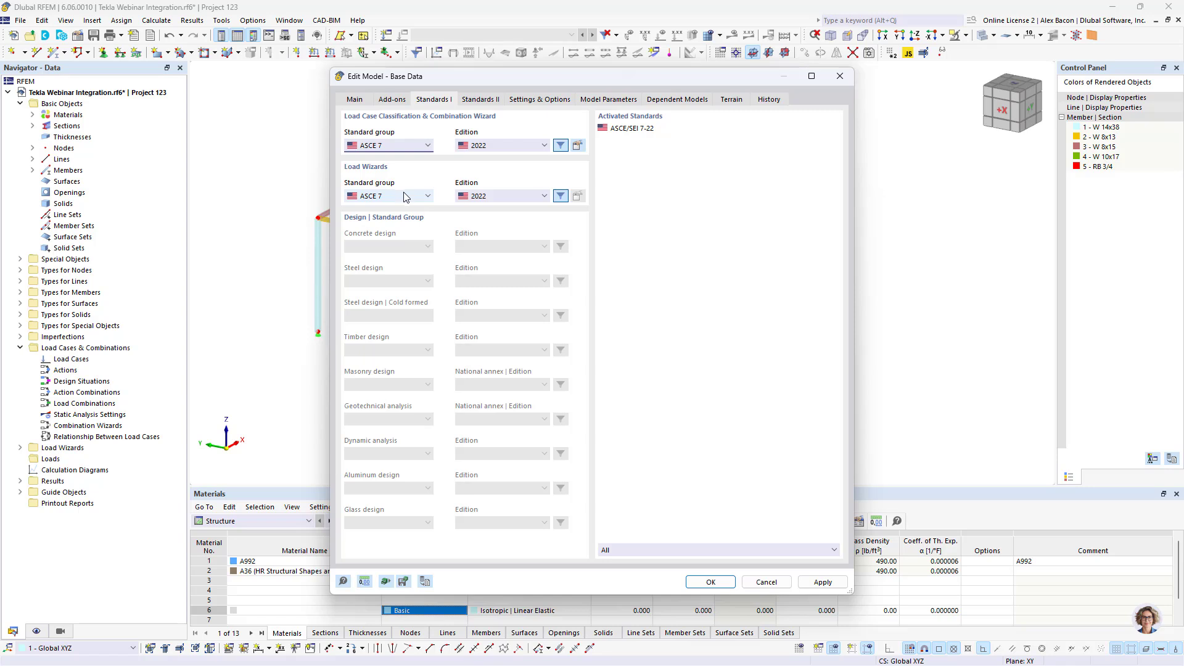
left_click(378, 200)
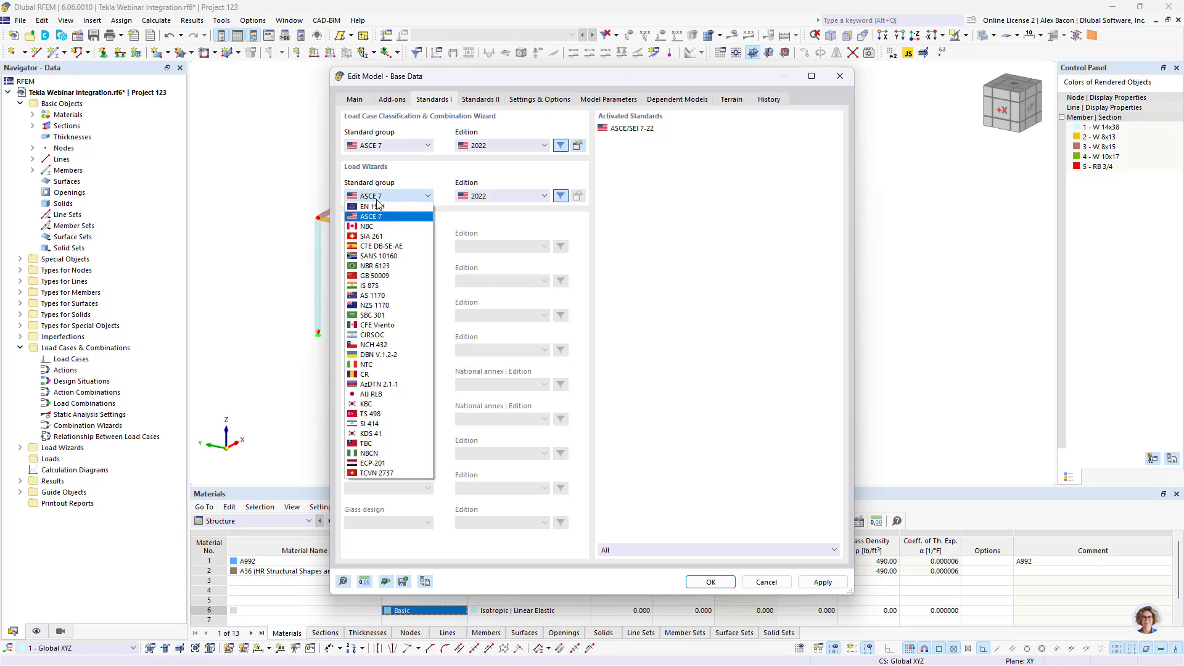
left_click(377, 199)
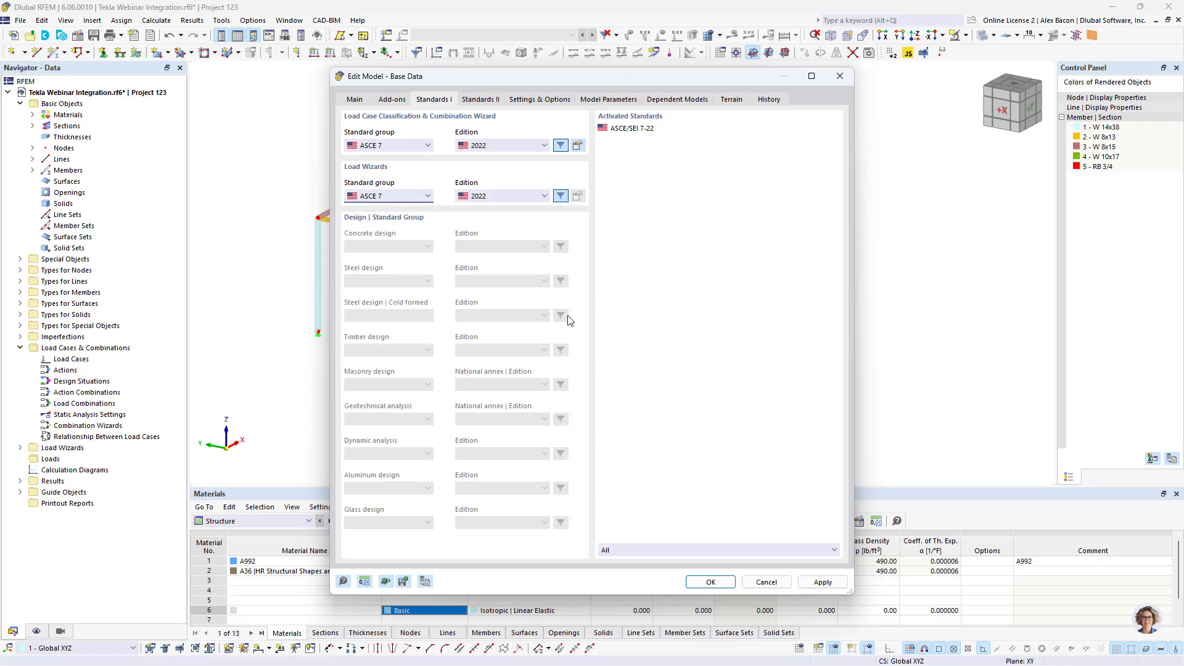
left_click(711, 582)
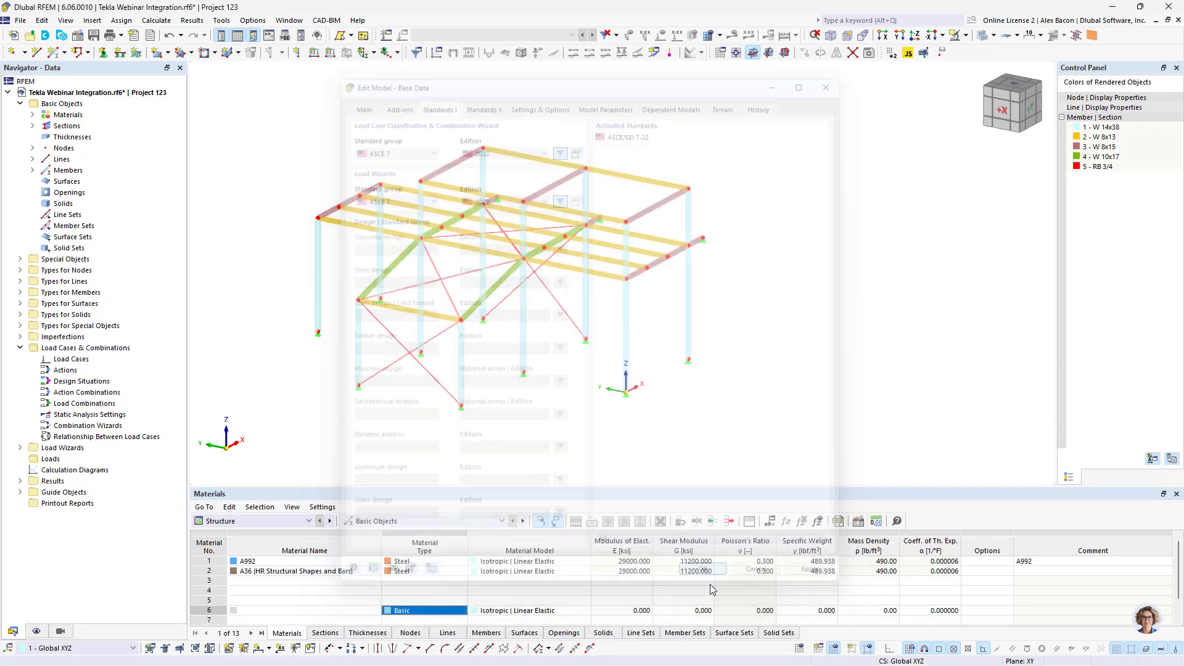
Name the self-weight dead load case SW and assign it new geometrically linear Newton-Raphson static analysis settings.
left_click(383, 35)
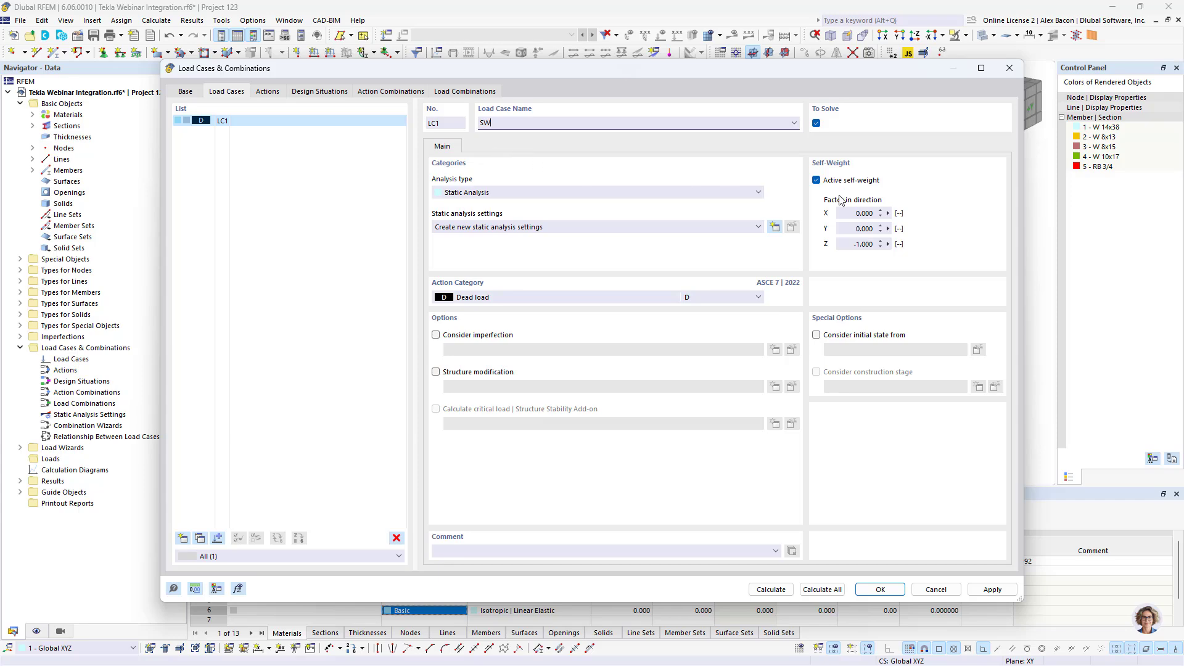
left_click(507, 230)
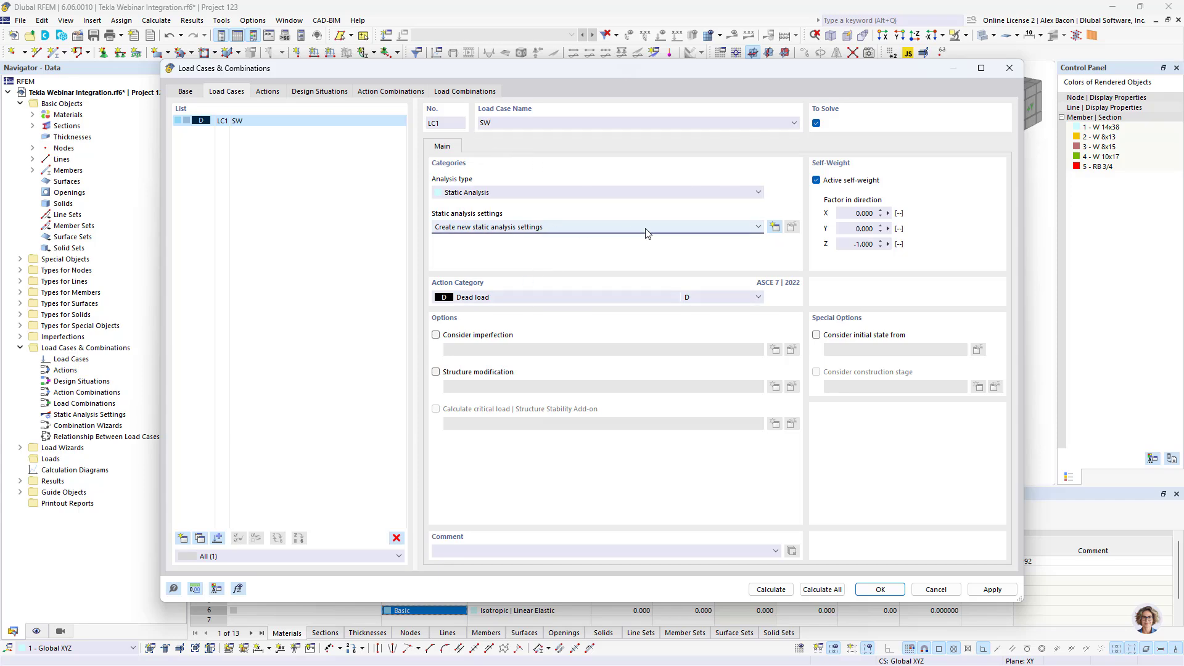
left_click(774, 228)
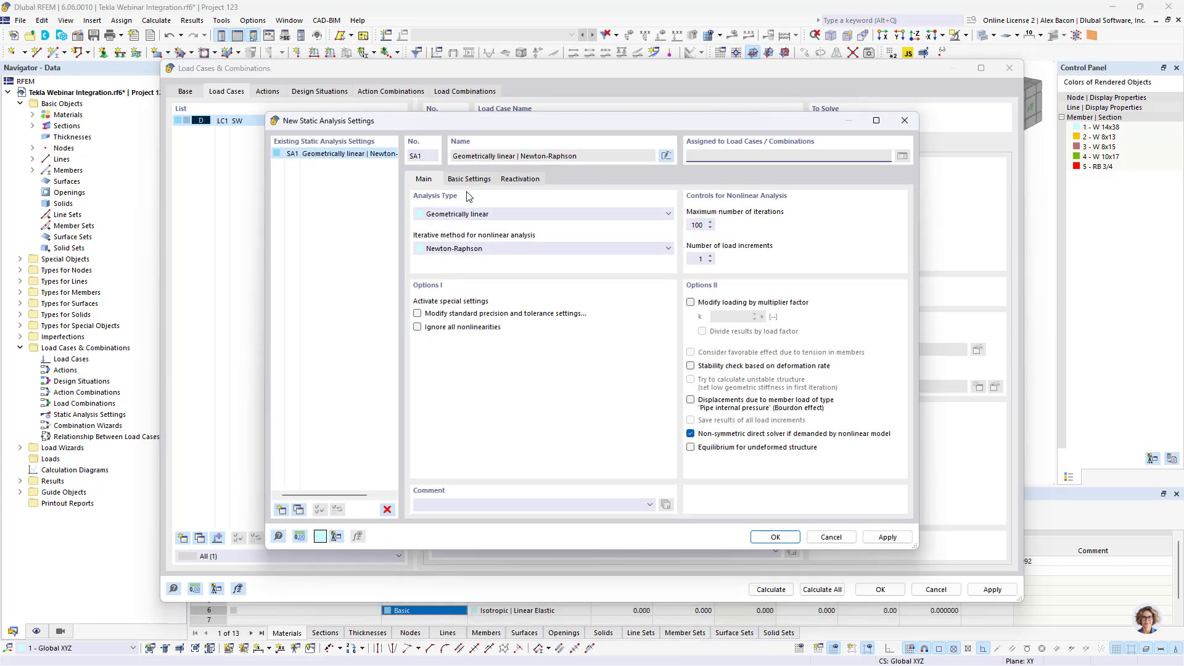
left_click(498, 215)
left_click(515, 225)
left_click(775, 536)
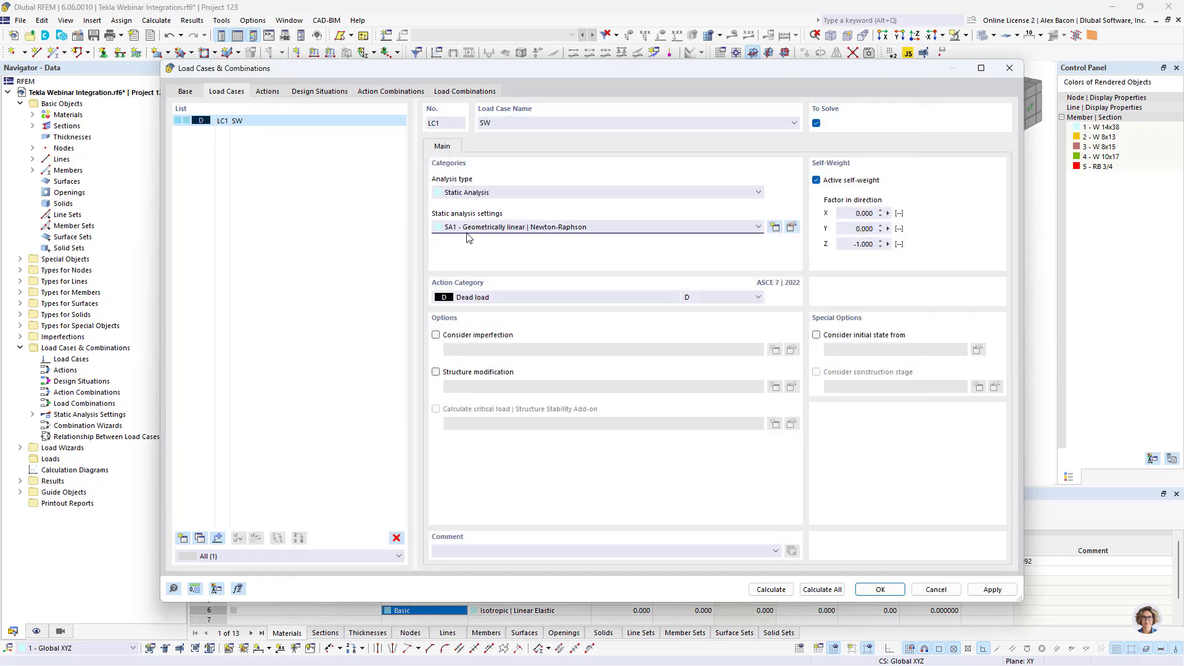
Add two more load cases and define LC2 as Live with the Live load action category.
left_click(183, 542)
left_click(184, 542)
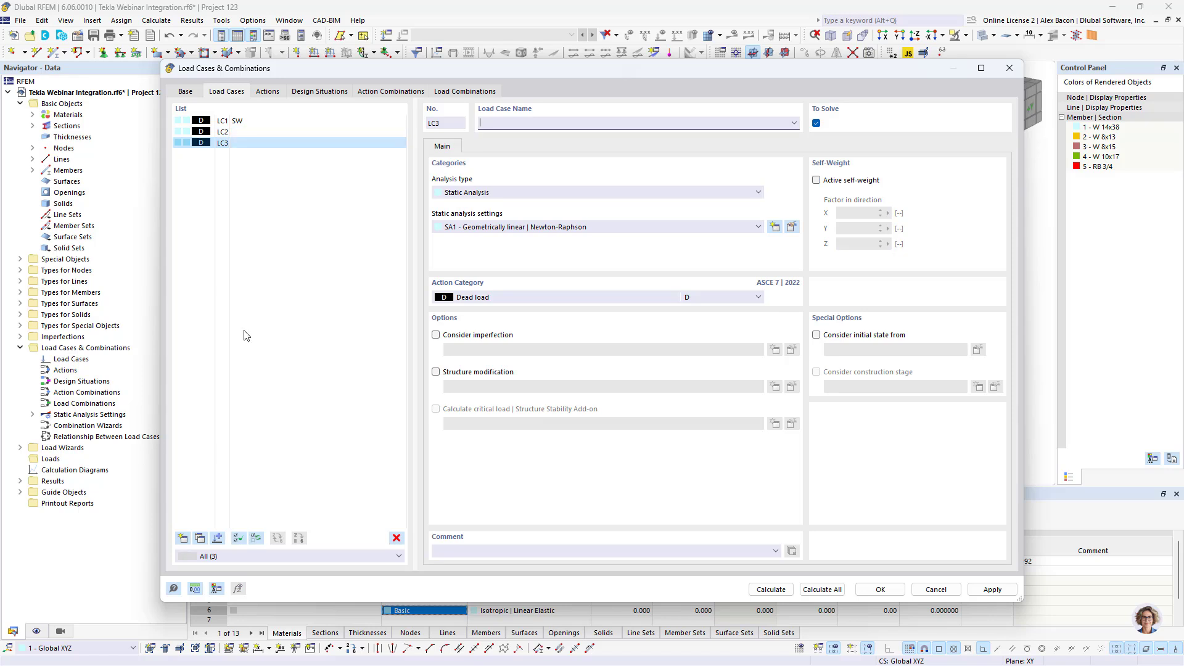
left_click(260, 131)
left_click(543, 121)
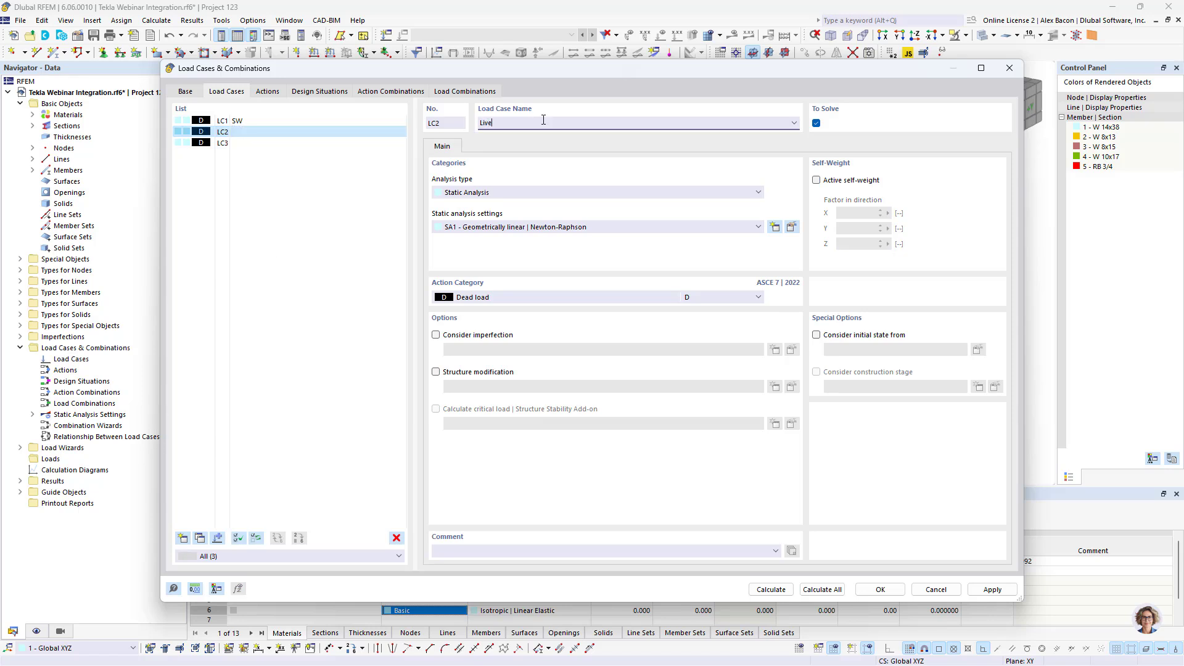
left_click(507, 299)
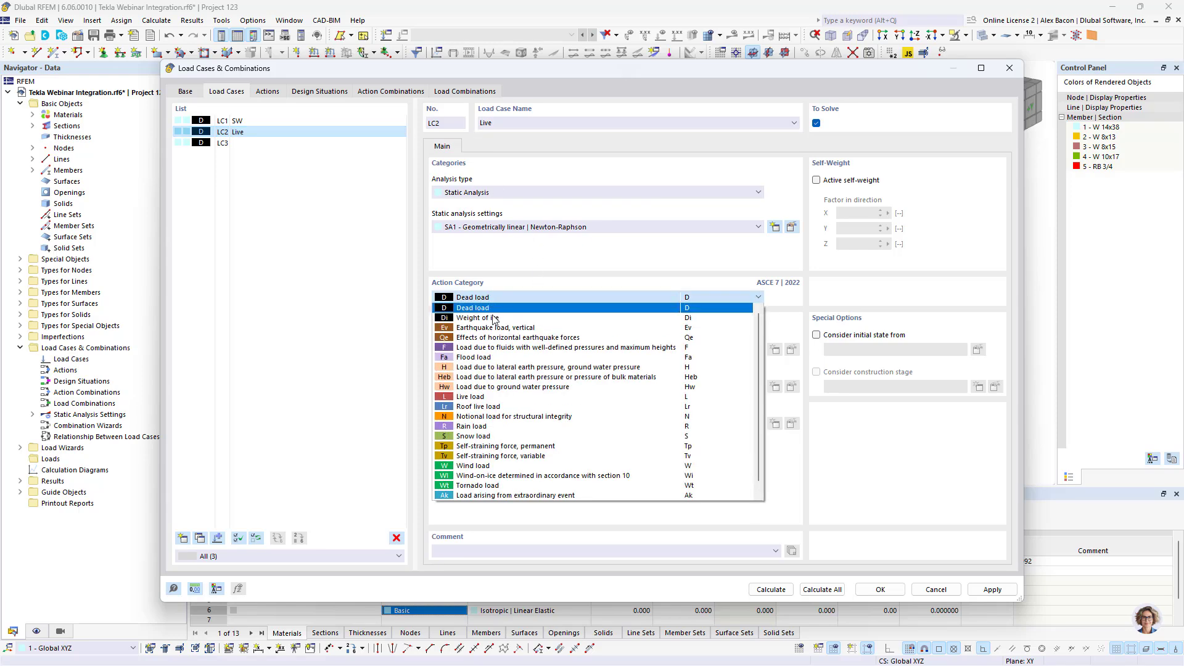
left_click(479, 396)
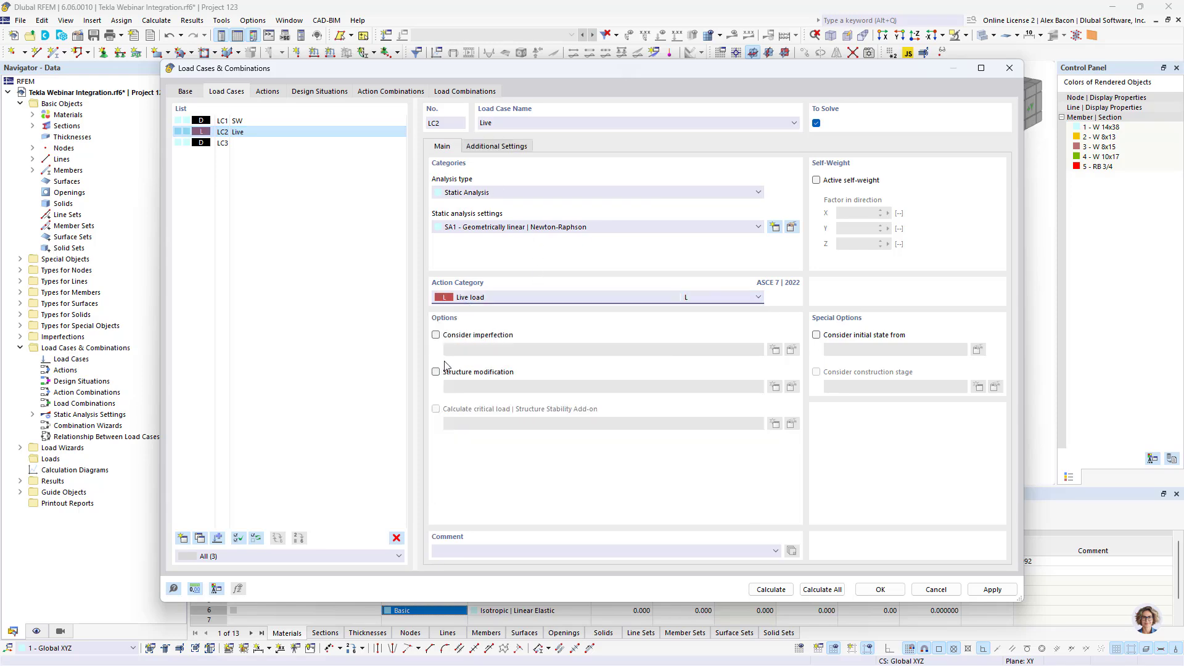
Define LC3 as Snow with the Snow load action category and apply the load case definitions.
left_click(247, 143)
left_click(507, 299)
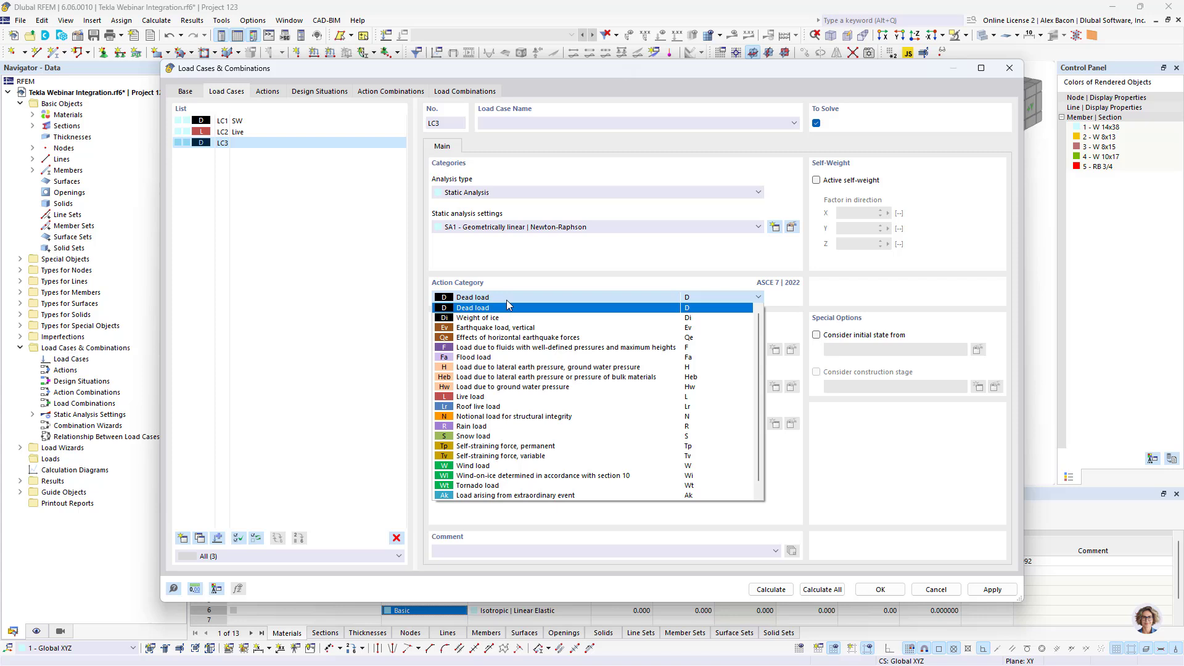
left_click(482, 437)
left_click(548, 124)
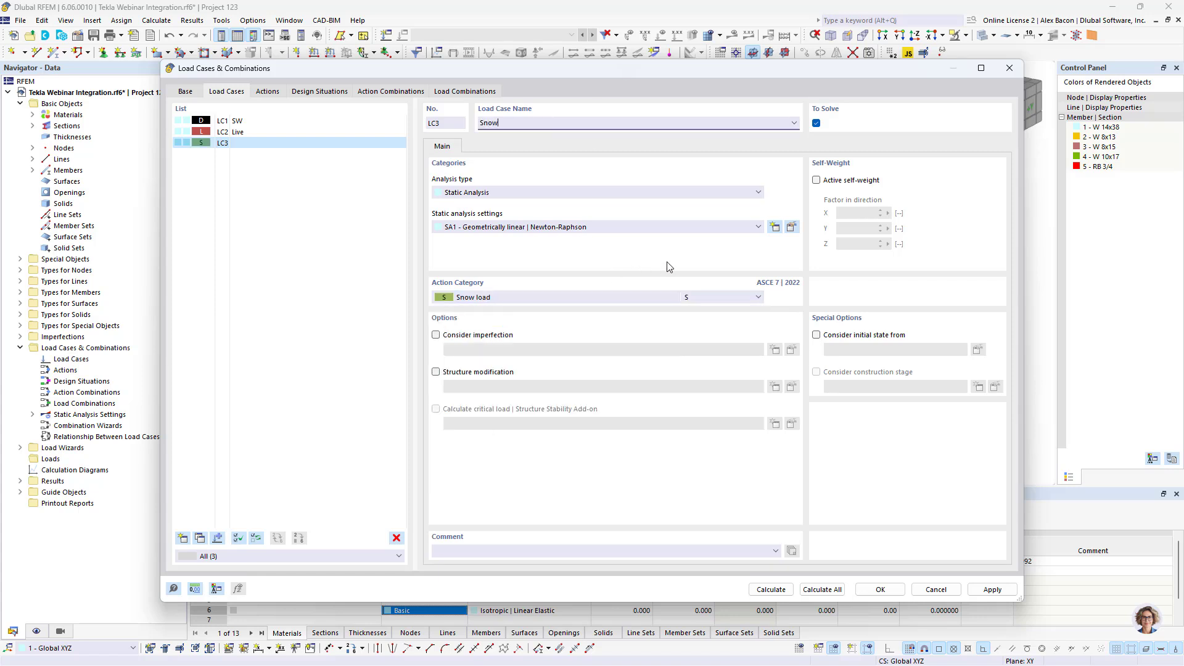
left_click(273, 94)
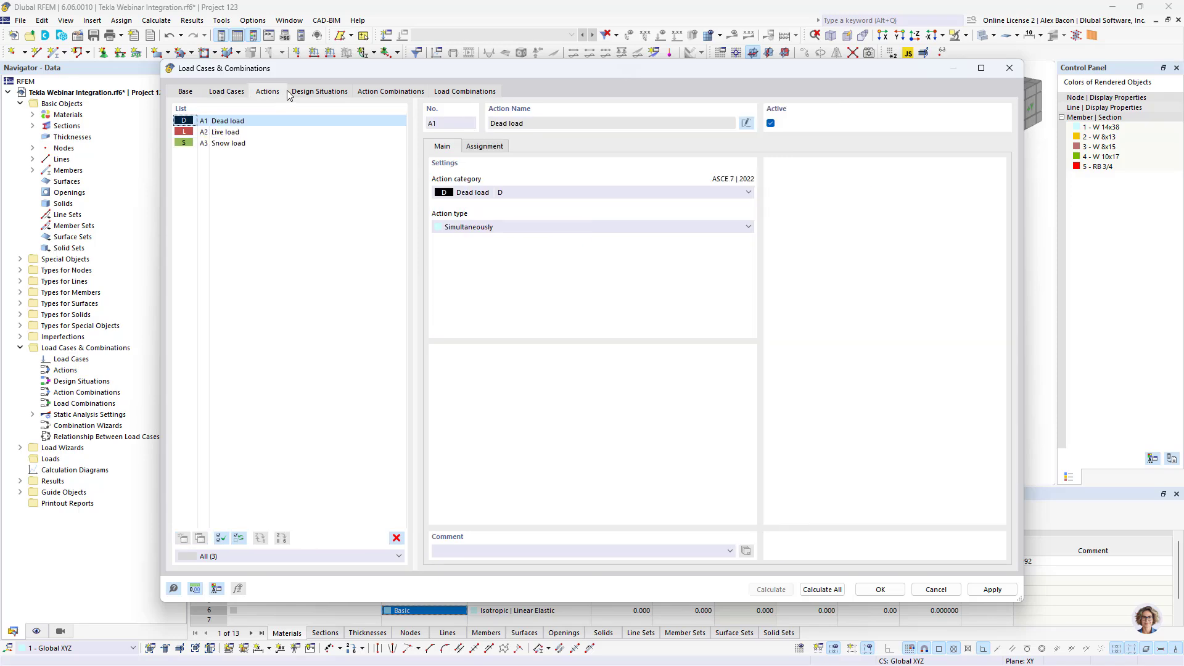
left_click(236, 94)
left_click(990, 589)
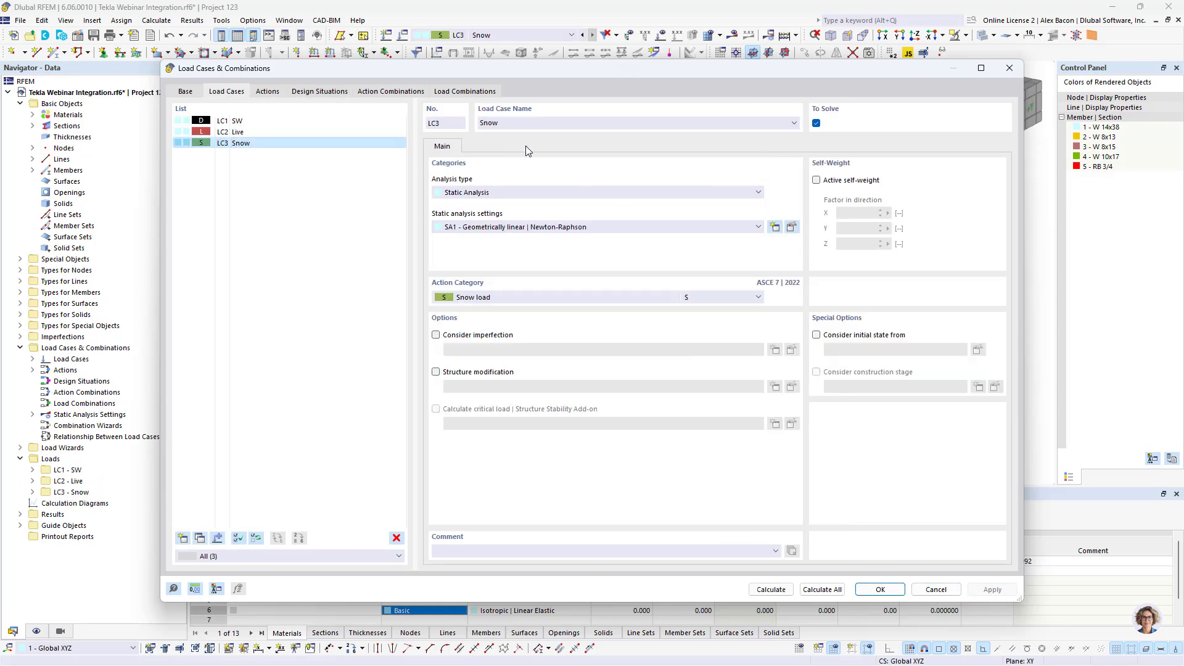
Create a design situation of type Section 2.3 (LRFD), 1. to 5. per ASCE 7 | 2022.
left_click(339, 94)
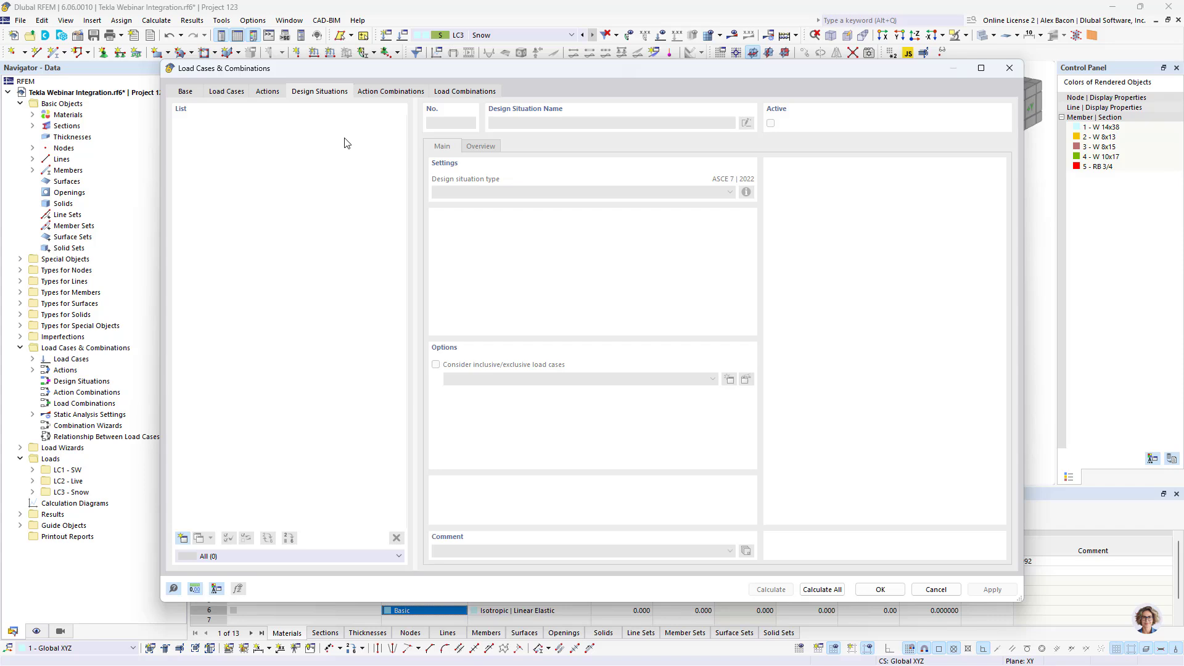
left_click(183, 539)
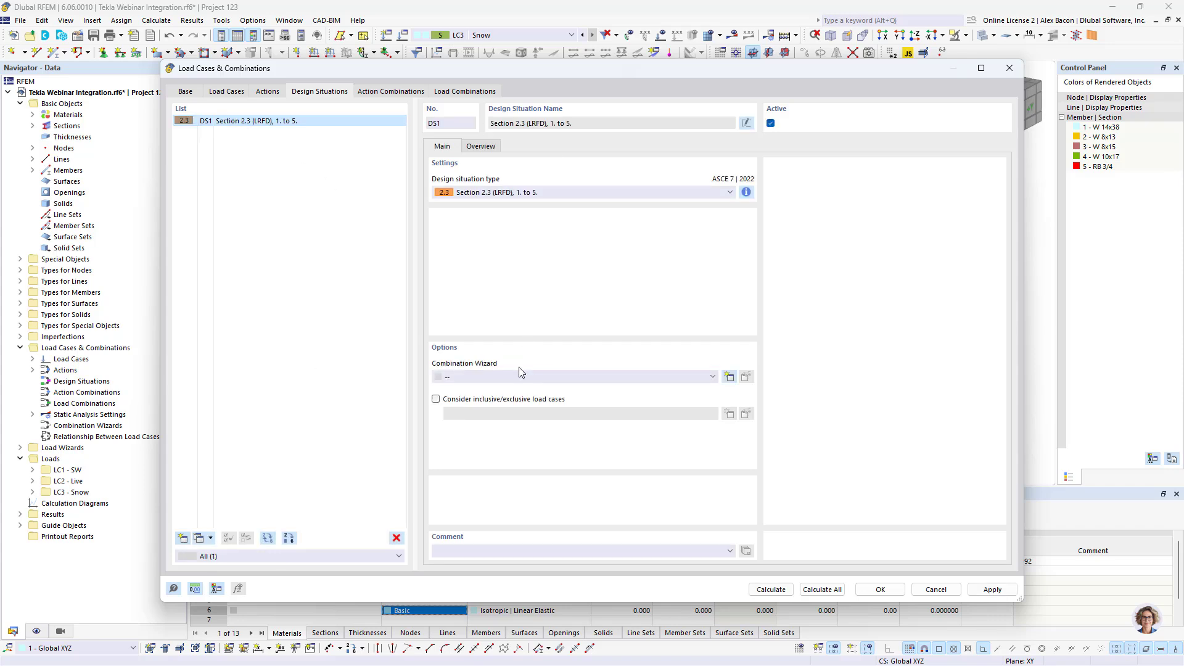
left_click(526, 192)
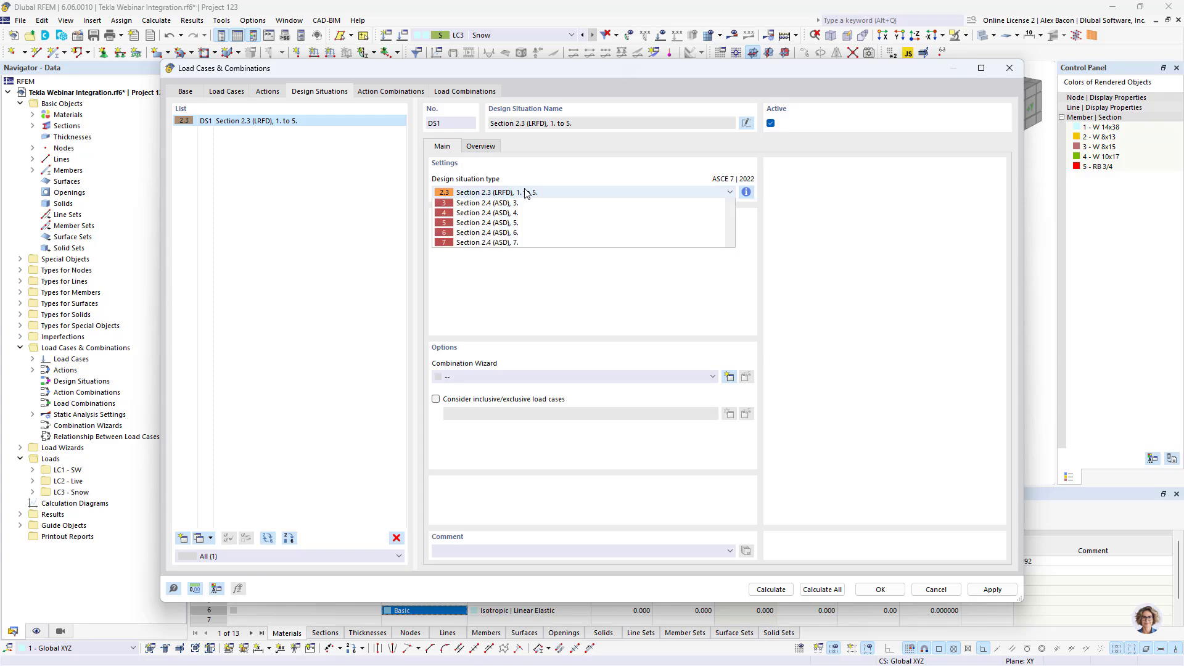
left_click(526, 192)
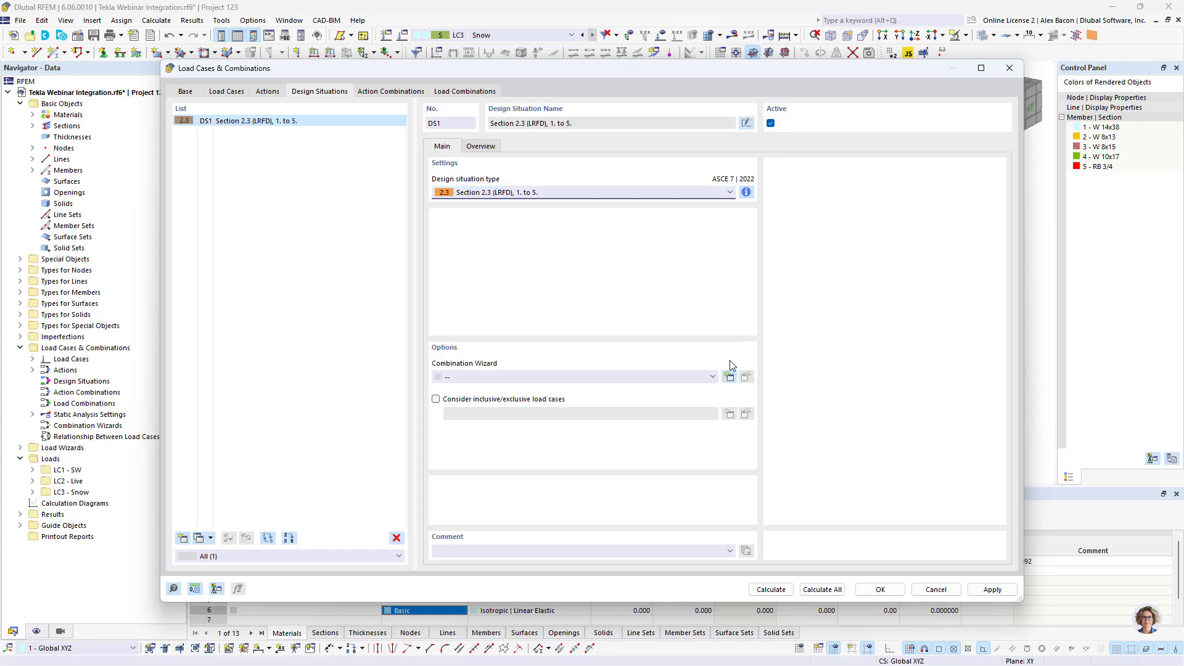
Give the LRFD design situation a load combination wizard using new Second-order (P-Δ) Newton-Raphson static analysis settings.
left_click(729, 376)
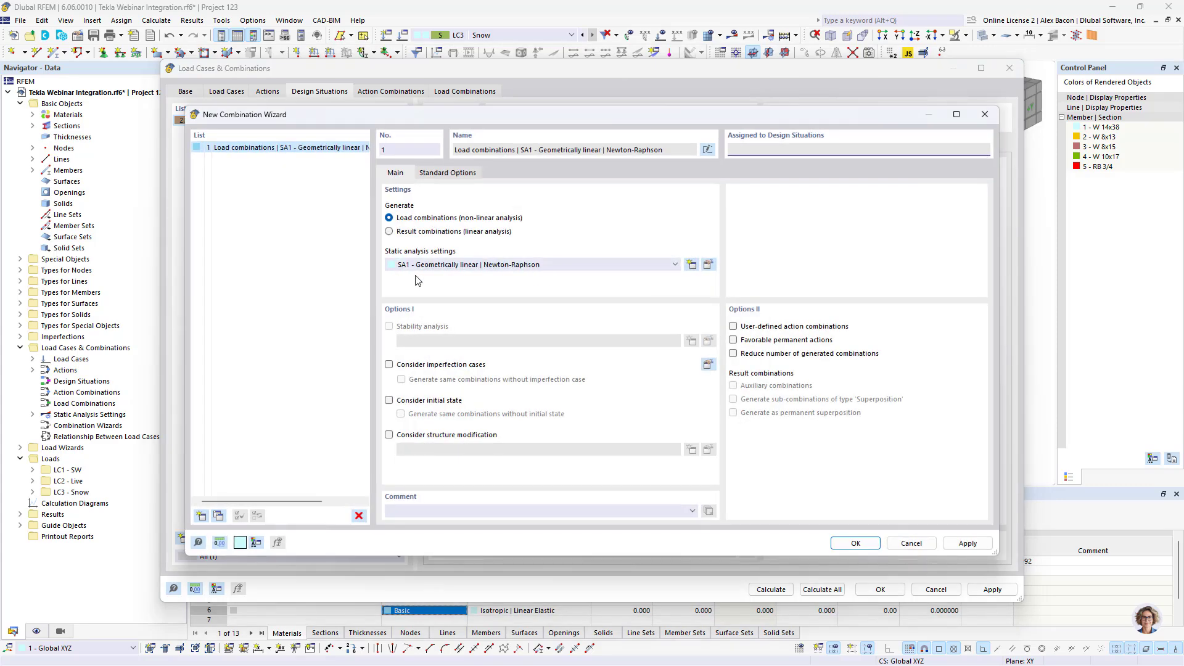
left_click(449, 269)
left_click(450, 283)
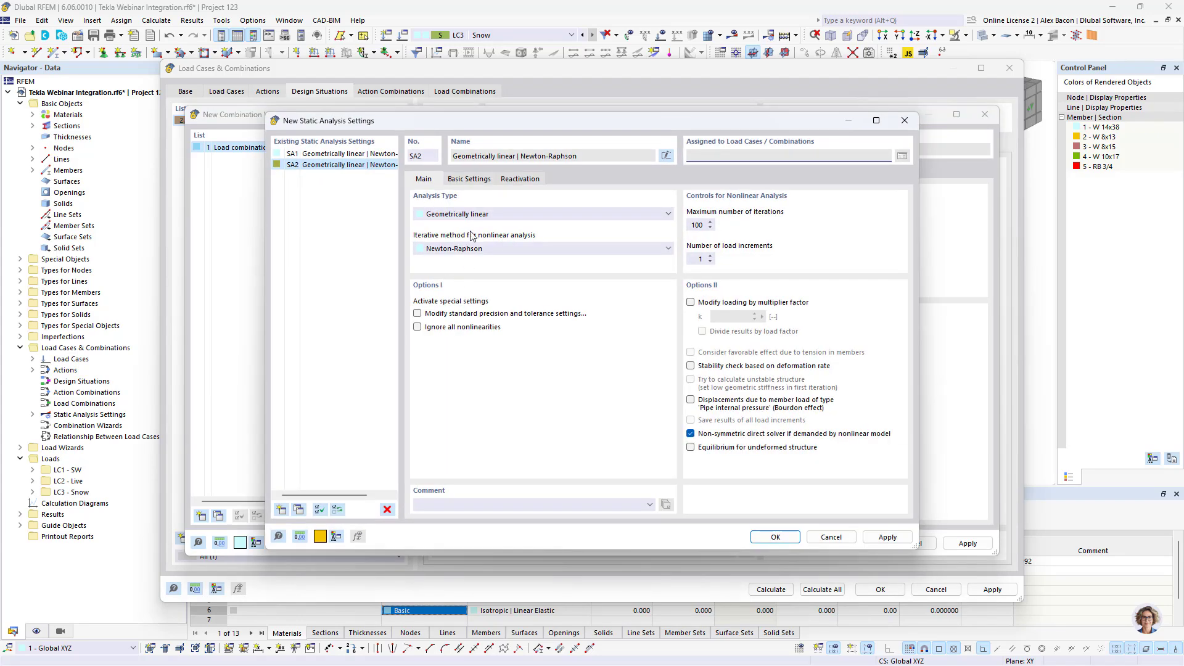
left_click(467, 215)
left_click(470, 229)
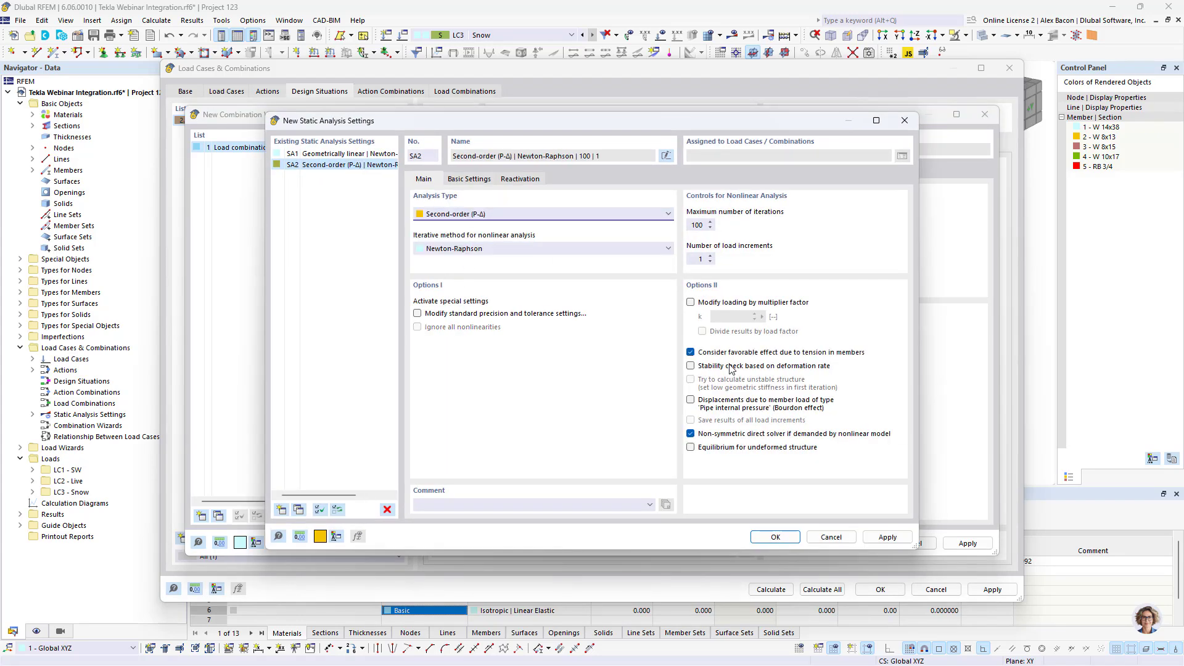
left_click(792, 539)
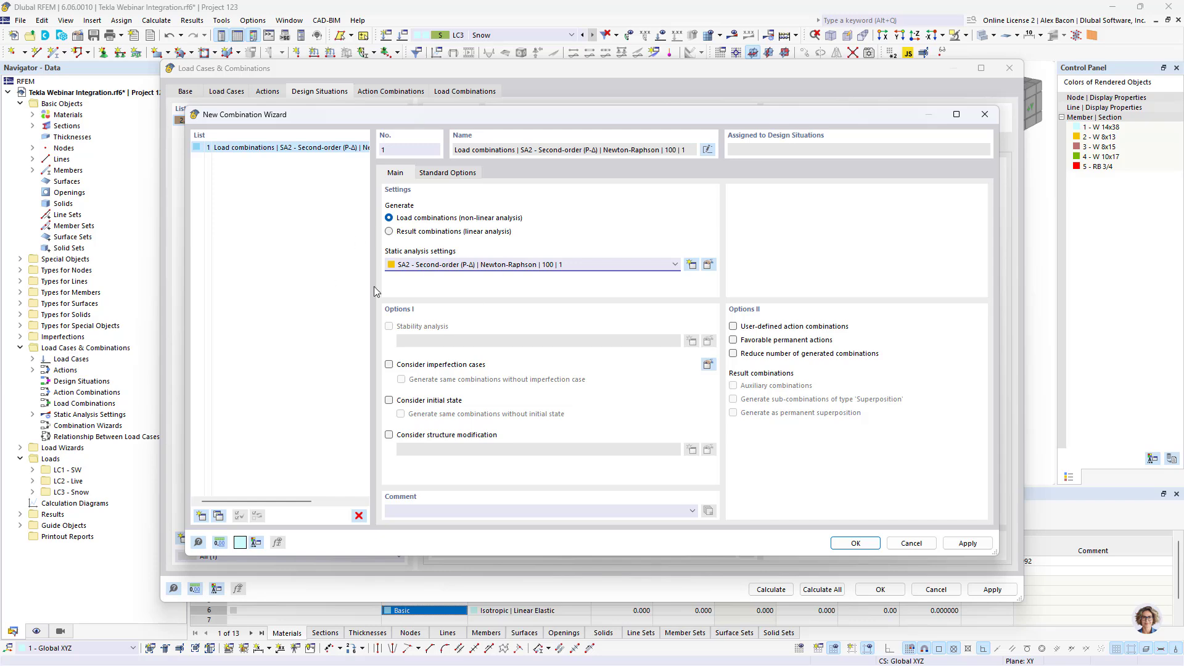
left_click(856, 543)
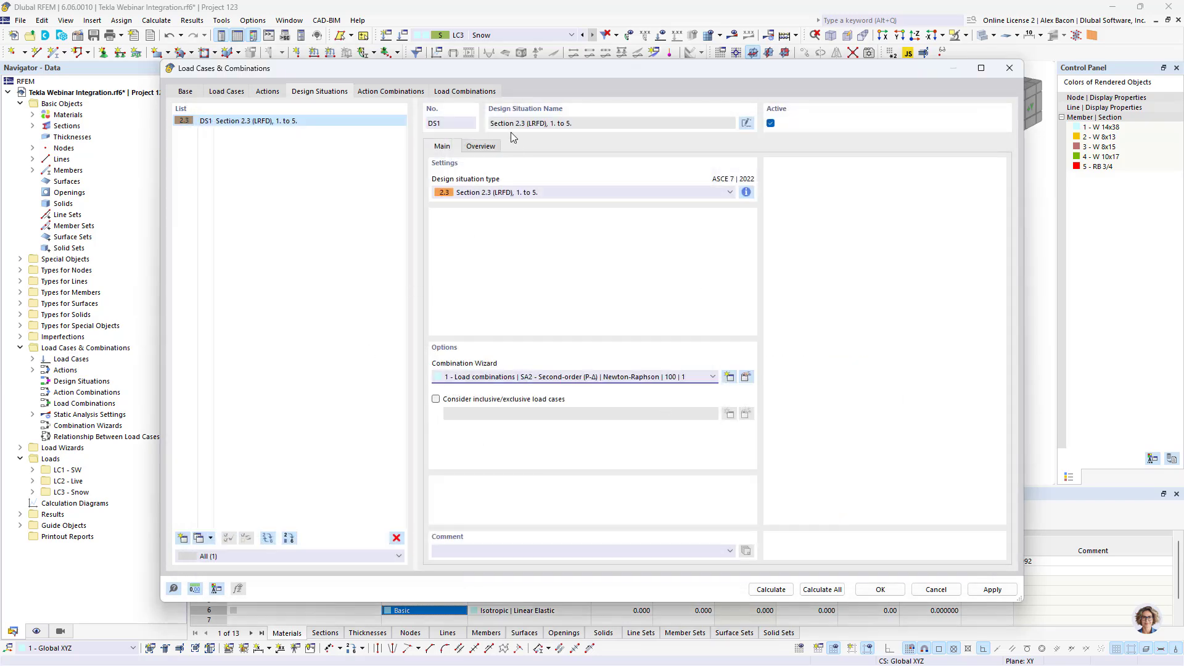
Review the LRFD combination rules, the generated load and action combinations, and the design situation's overview.
left_click(746, 192)
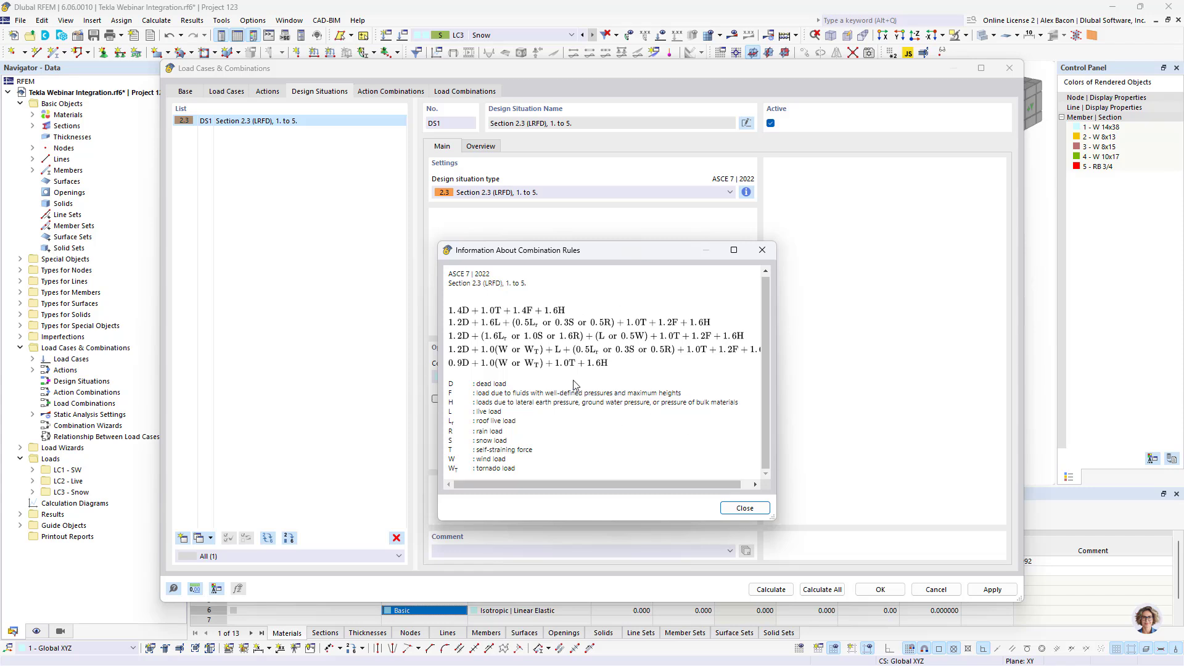
left_click(763, 251)
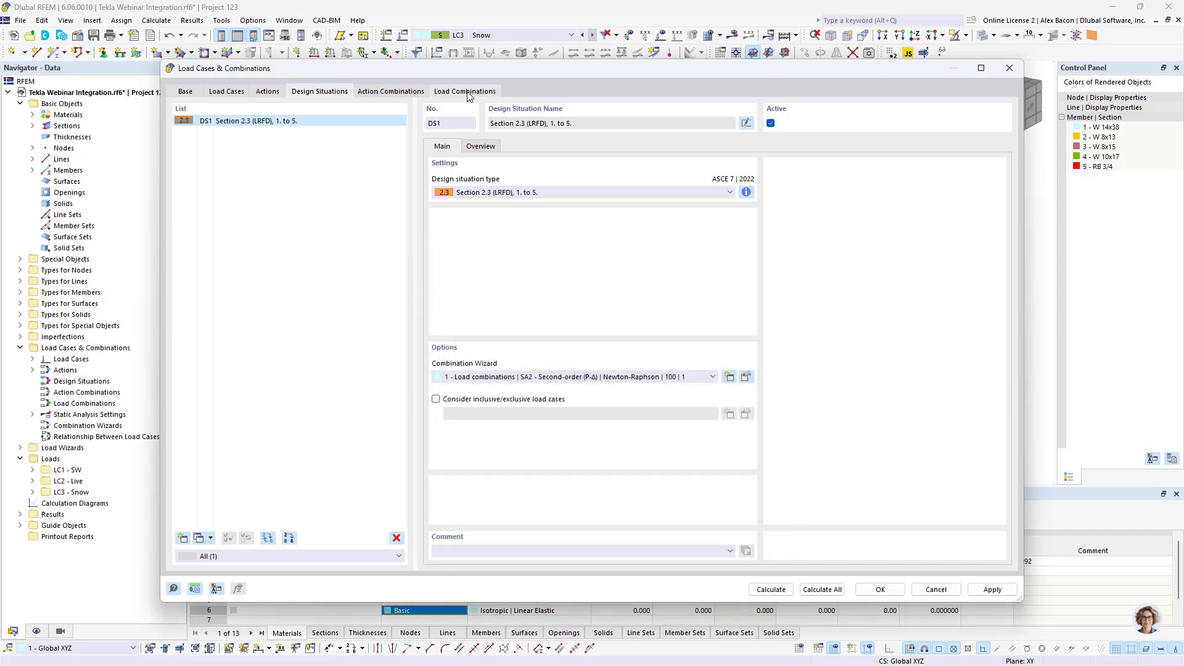
left_click(467, 92)
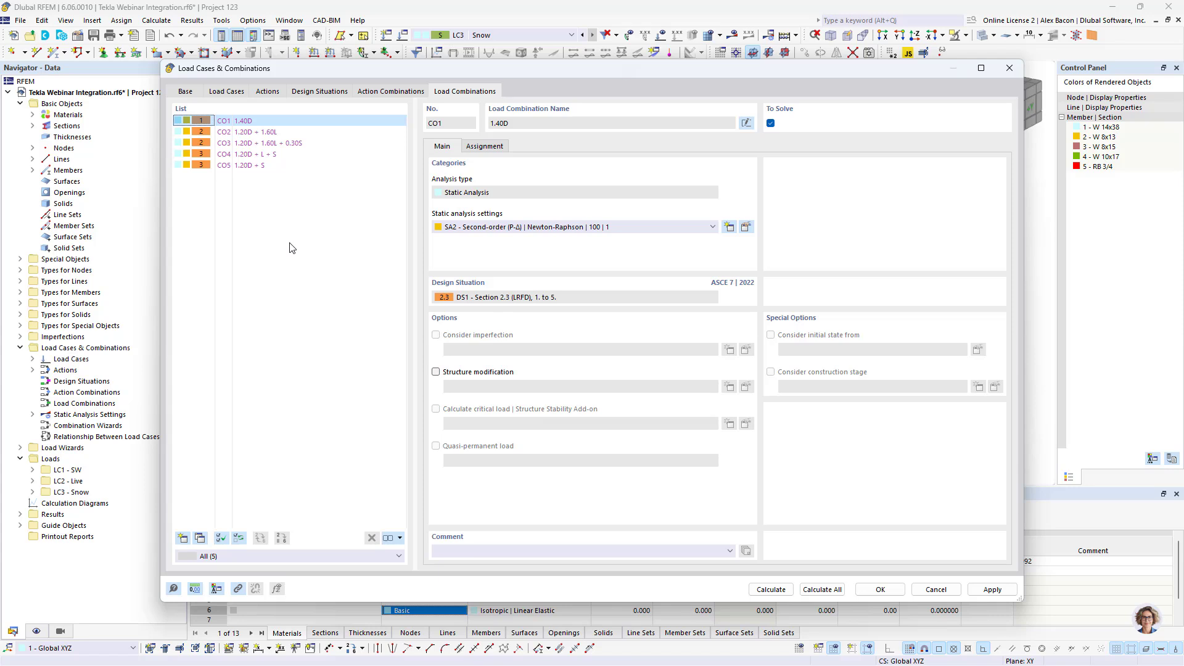
left_click(391, 92)
left_click(485, 146)
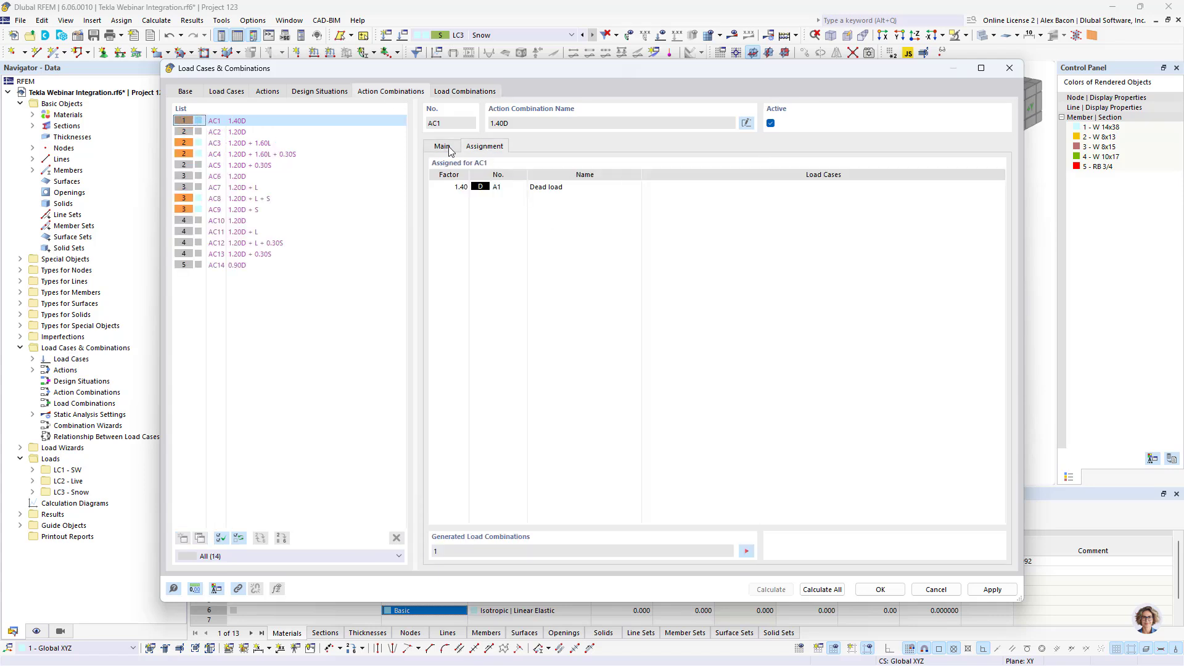
left_click(449, 148)
left_click(333, 91)
left_click(465, 148)
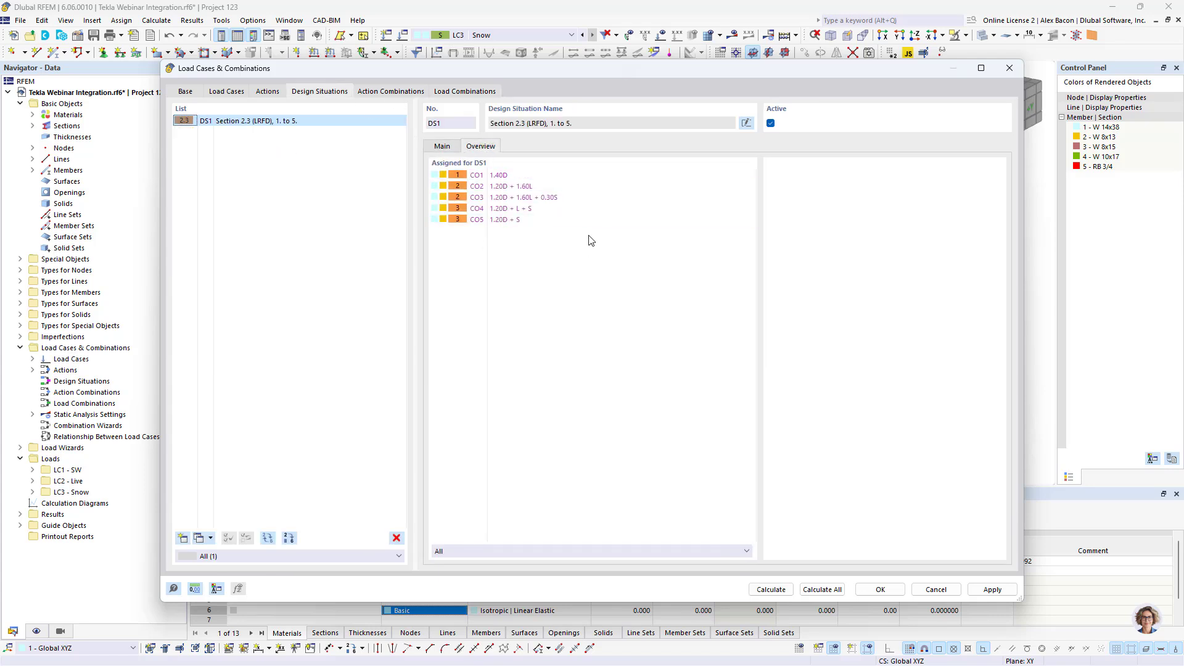
Accept the load cases and combinations, and make LC2 Live the current load case.
left_click(880, 589)
left_click(486, 35)
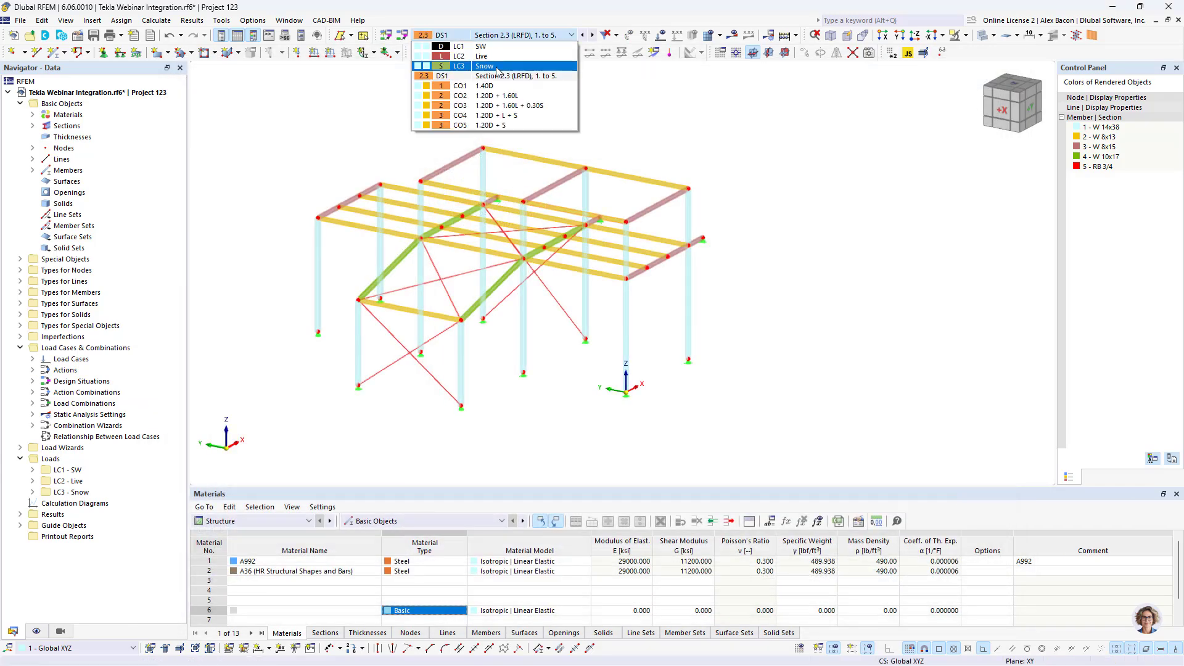
left_click(487, 56)
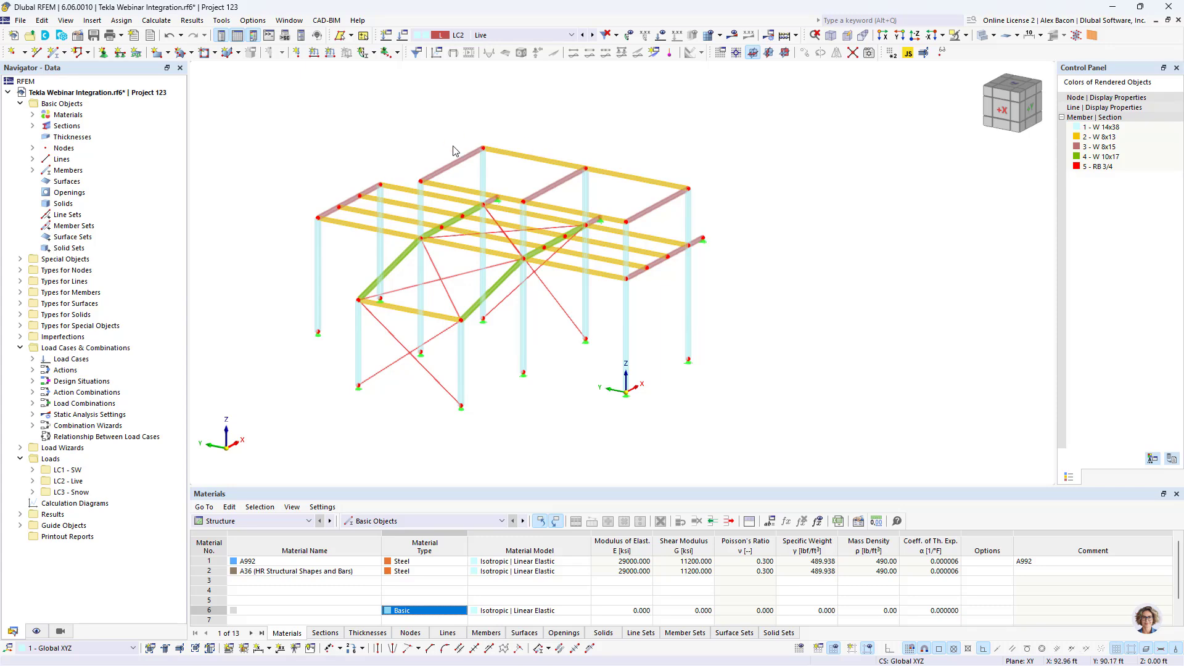
middle_click_drag(436, 132, 592, 137, "ctrl")
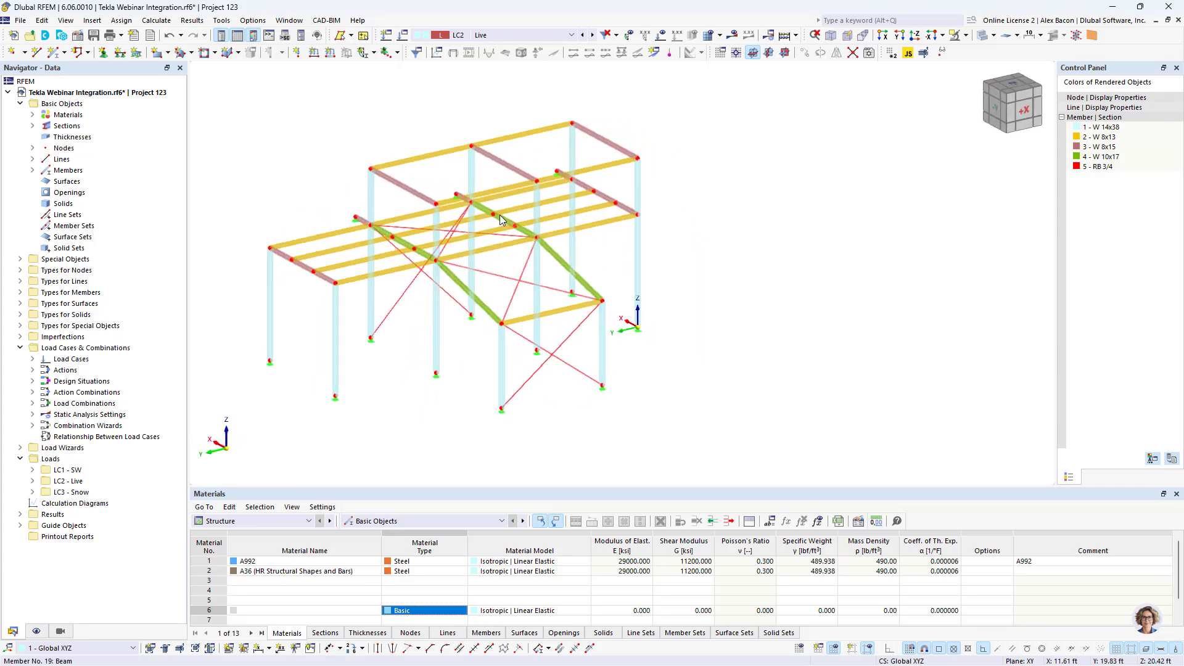
scroll(499, 220, "up", 2)
middle_click_drag(498, 221, 593, 226)
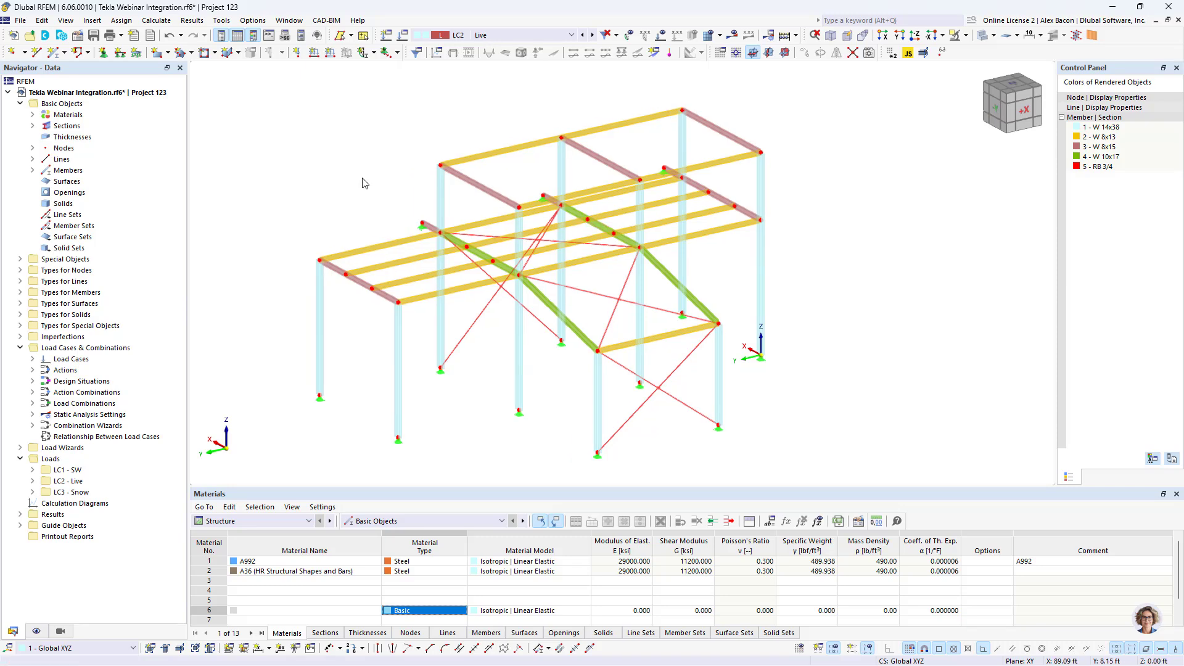
Create a uniform member load from area load in LC2 - Live, in direction ZA with magnitude -0.100 ksf.
left_click(91, 23)
mouse_move(156, 173)
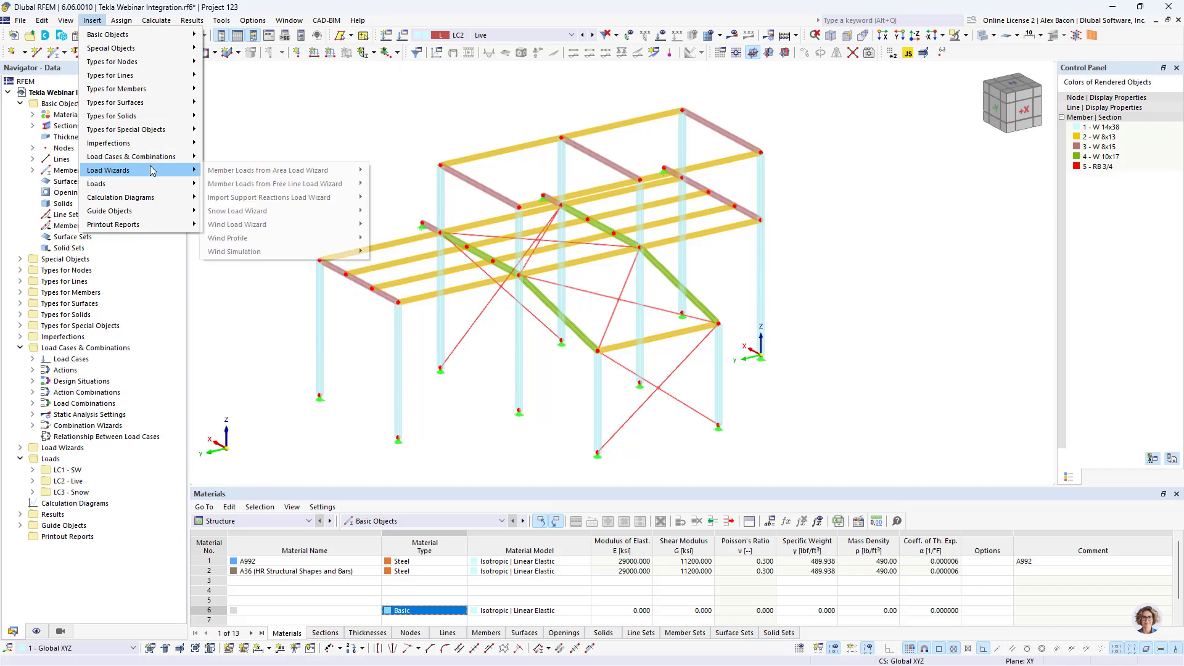
mouse_move(258, 177)
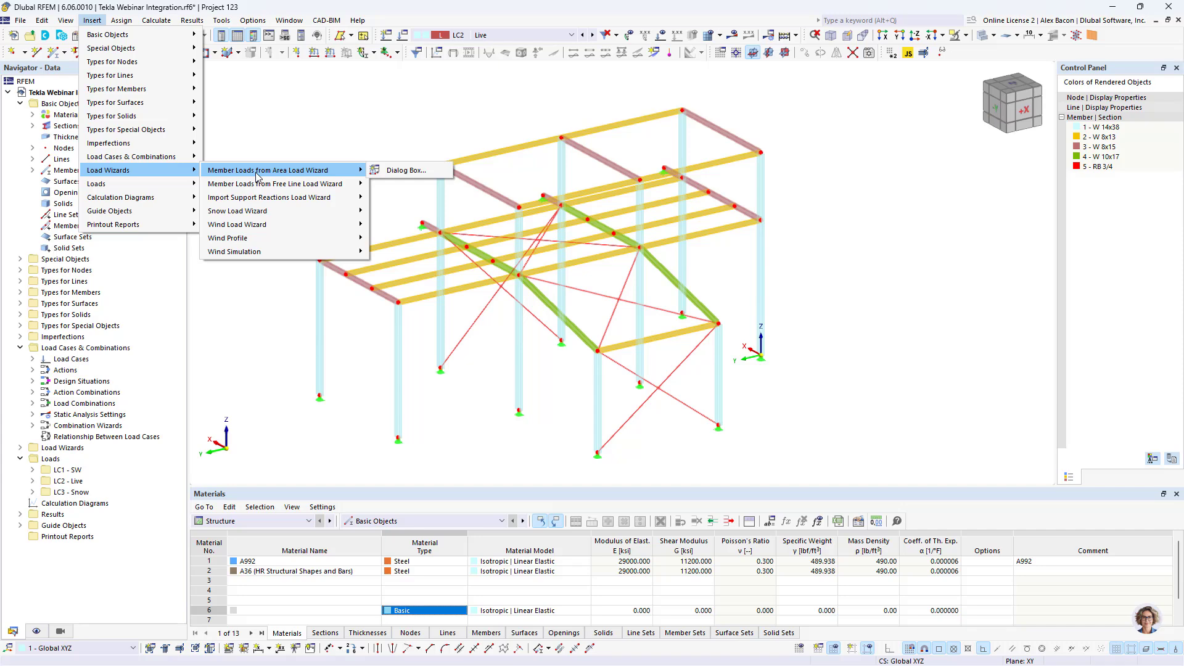
left_click(417, 170)
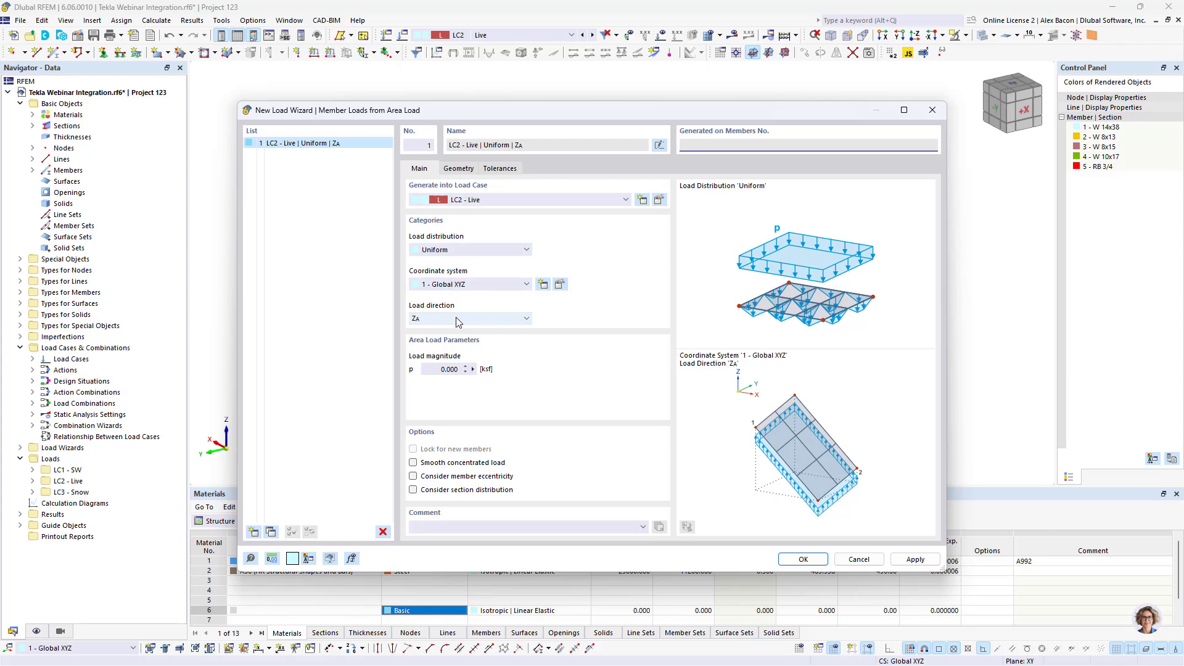
left_click(434, 367)
key("BackSpace")
Define the area load plane's boundary in the member load wizard with corner nodes 10, 12, 4 and 2.
left_click(458, 169)
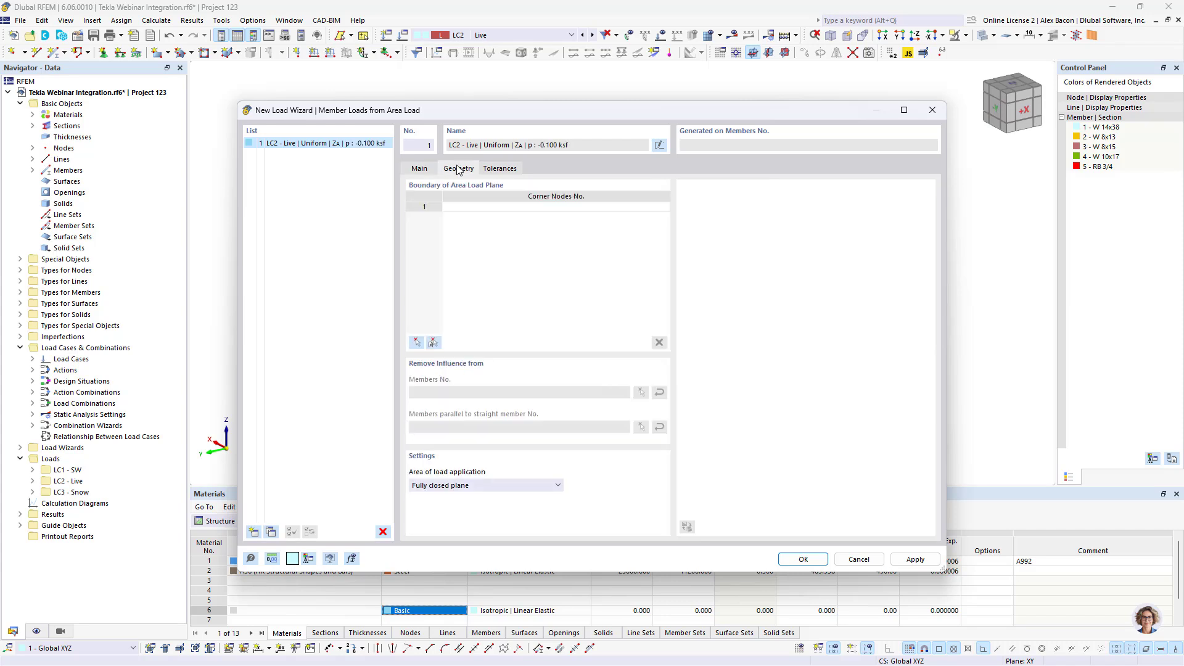
left_click(418, 347)
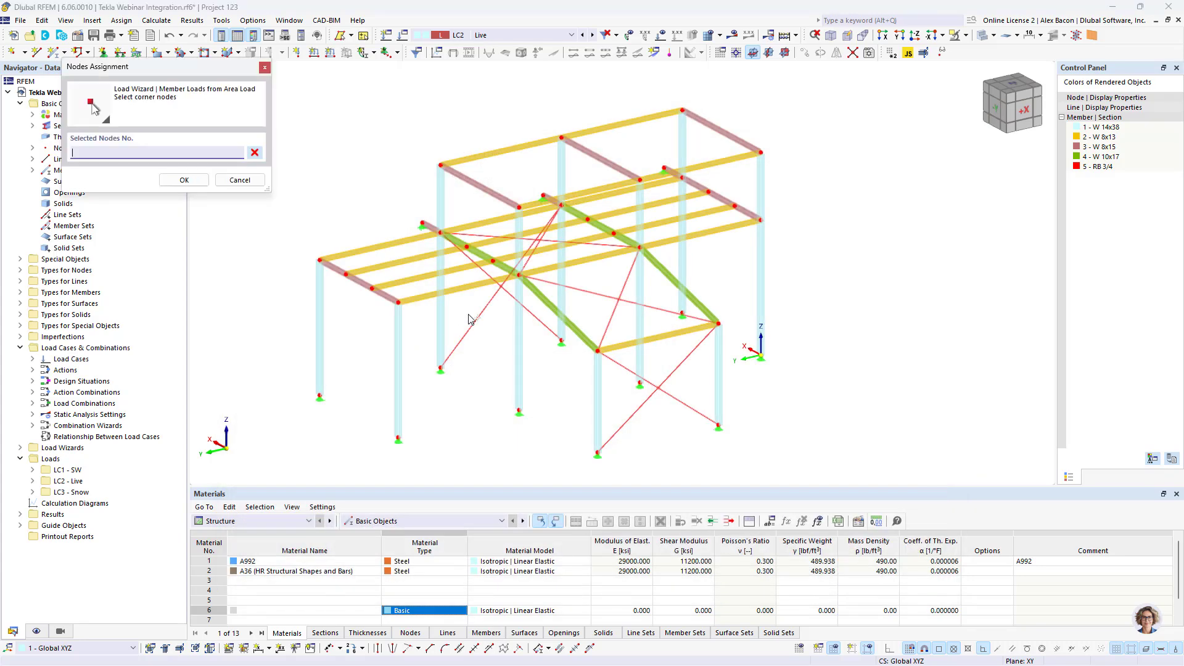
left_click(519, 276)
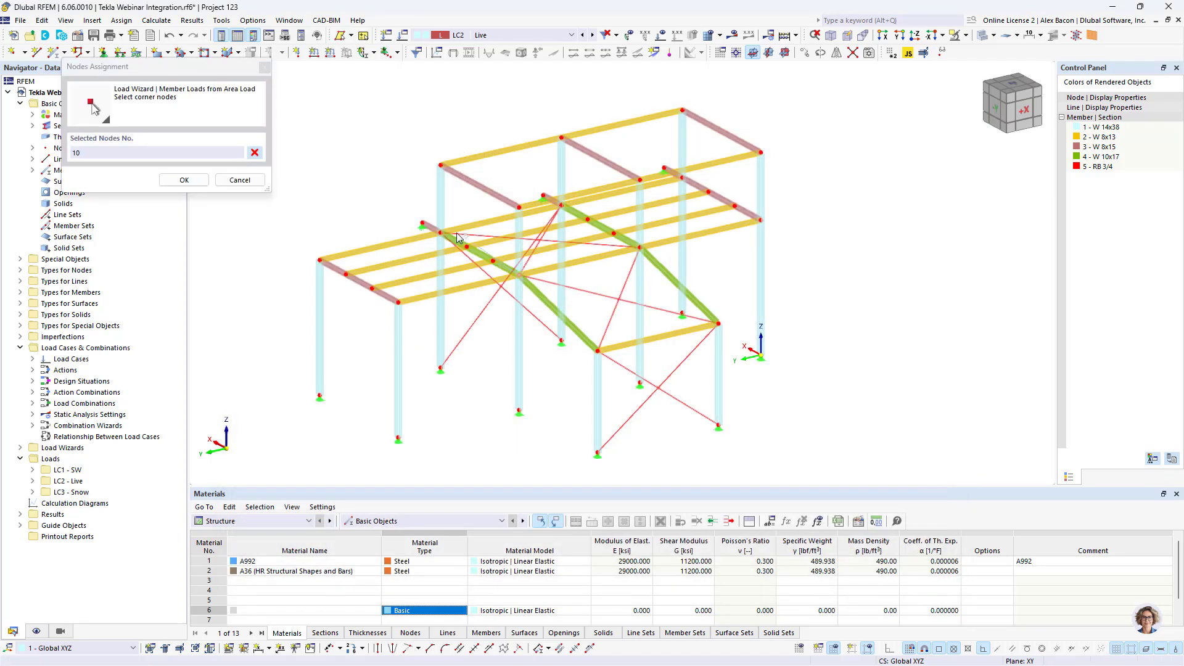
left_click(441, 233)
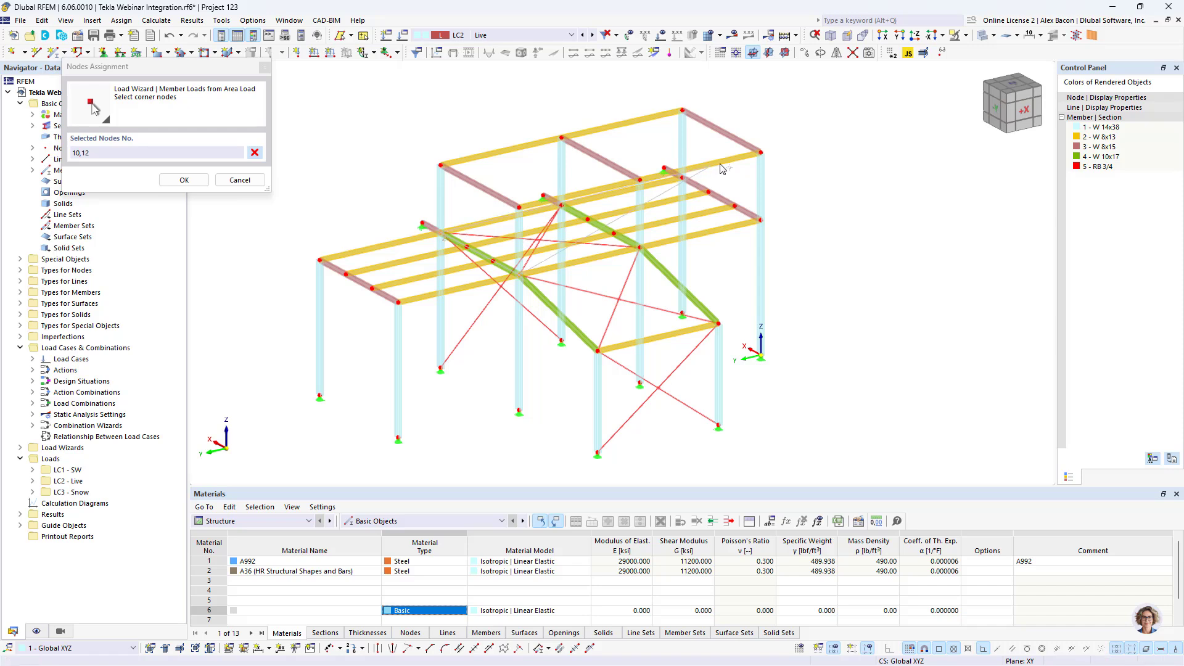
left_click(683, 177)
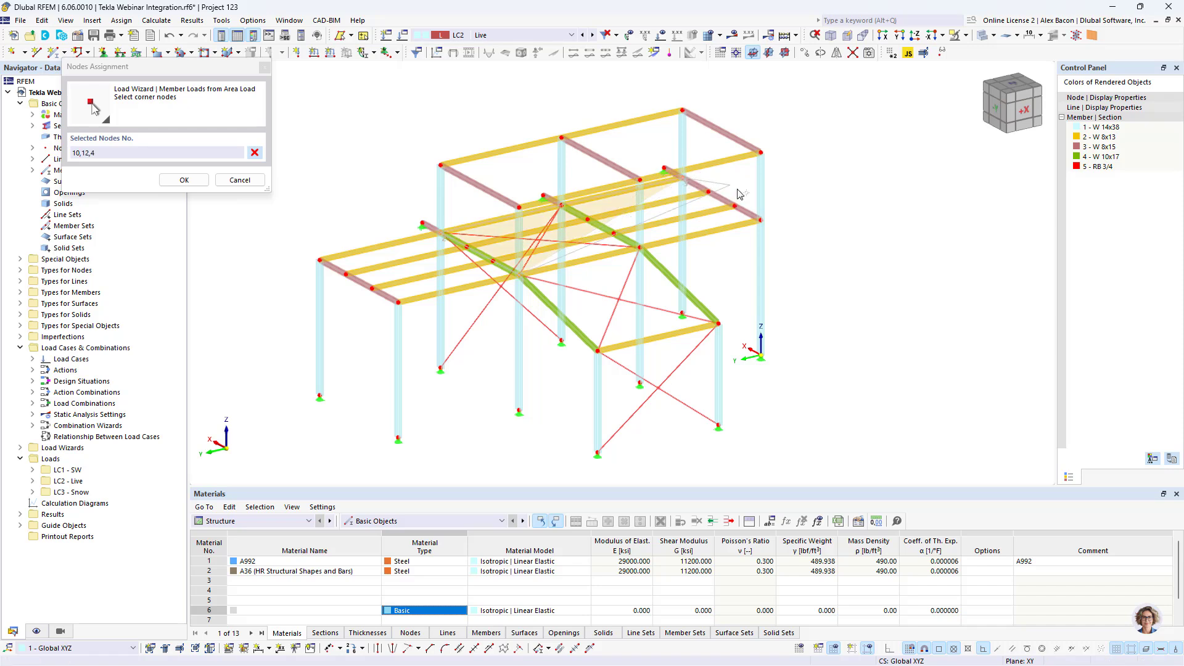
left_click(759, 219)
key("Return")
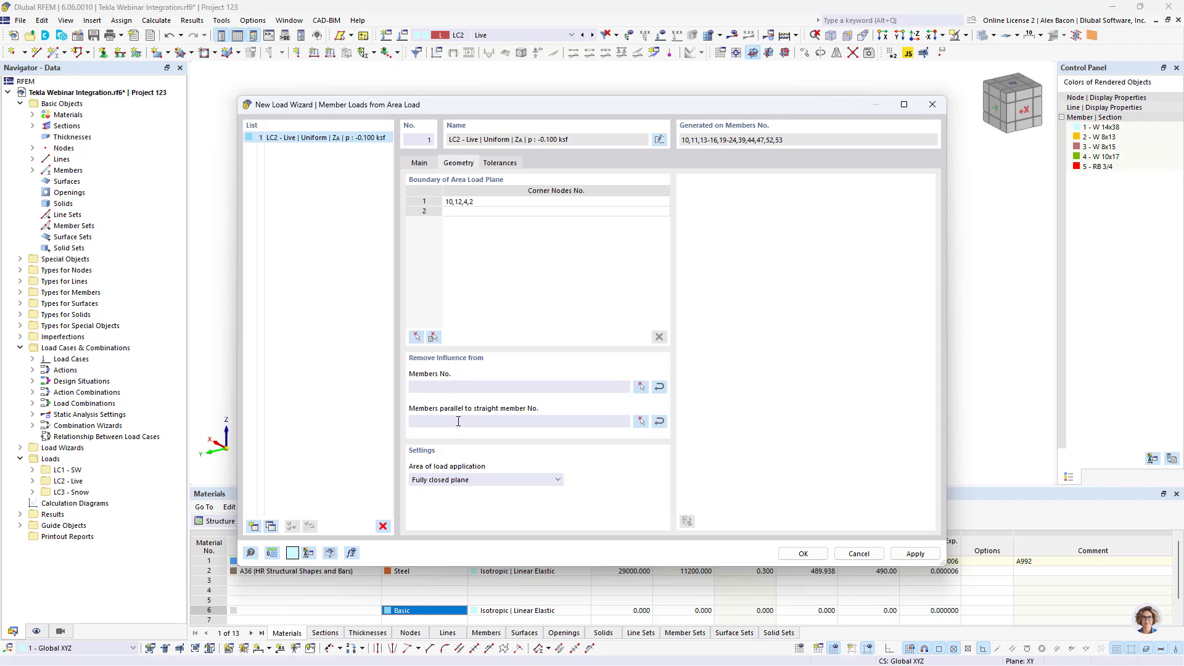
Remove the area load's influence from members parallel to member 44 and accept the load wizard.
left_click(641, 421)
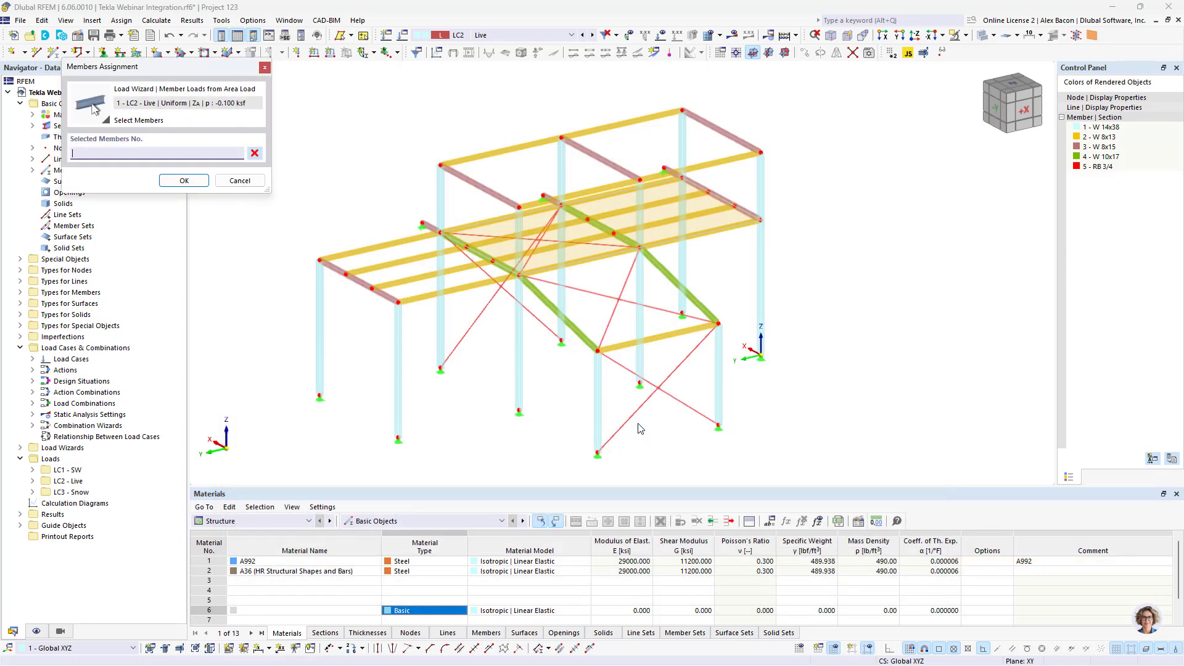
scroll(506, 273, "up", 6)
left_click(495, 259)
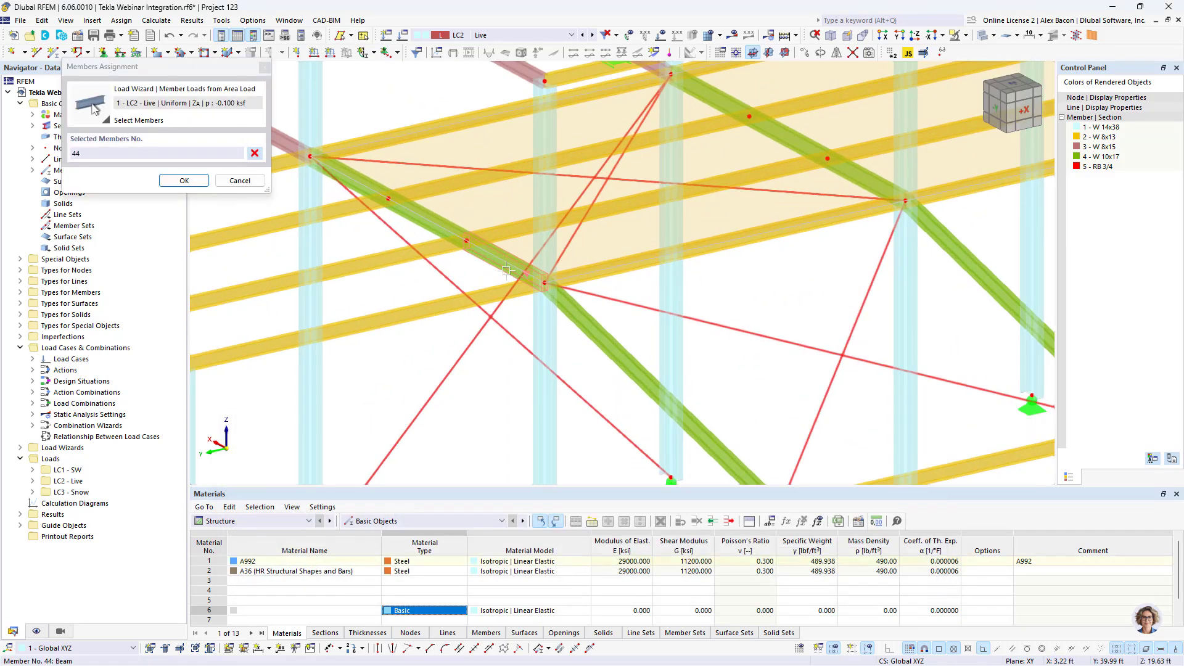
left_click(184, 180)
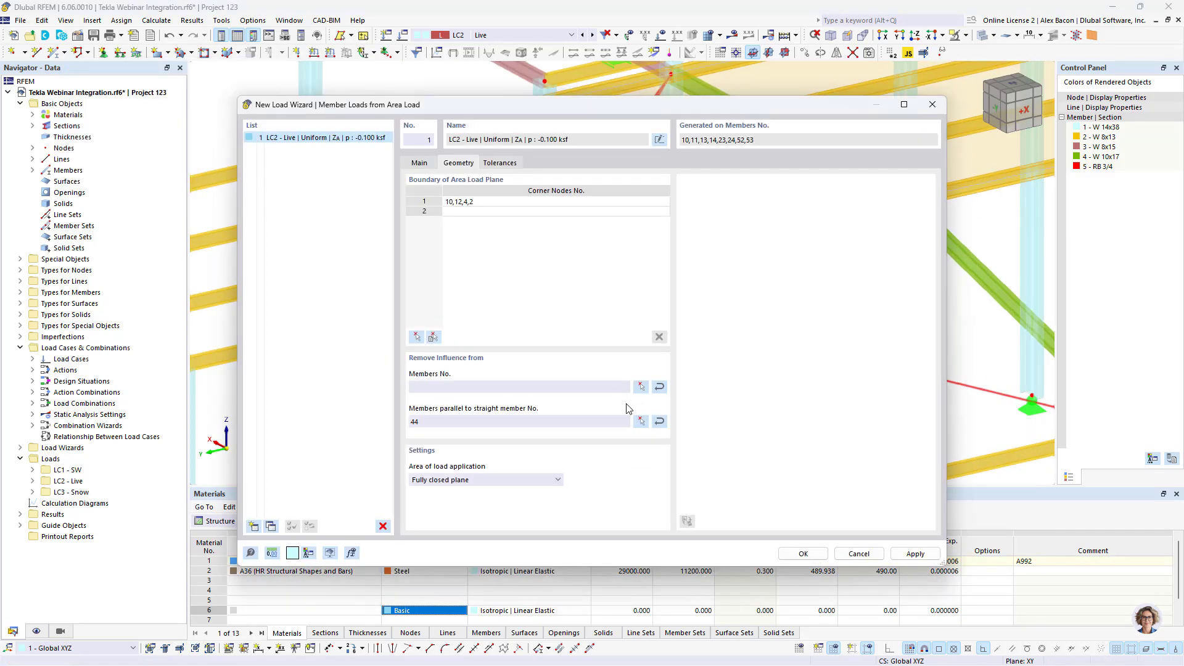
left_click(803, 553)
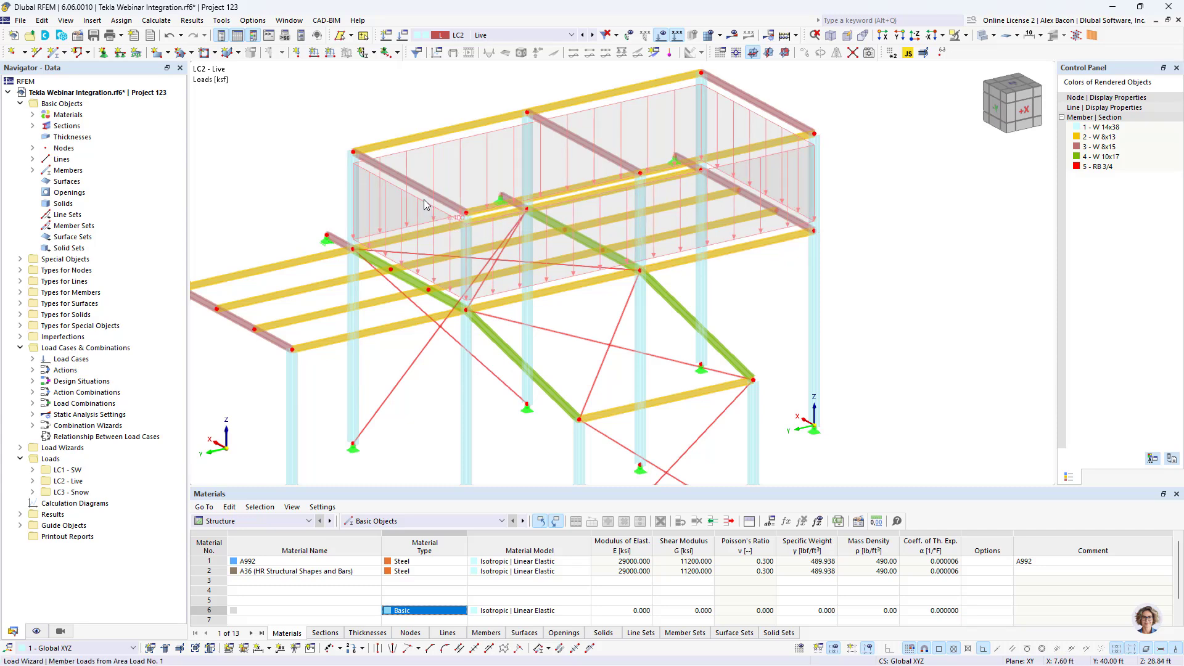
Display the member loads generated from the live area load separately and reduce their display size.
right_click(426, 204)
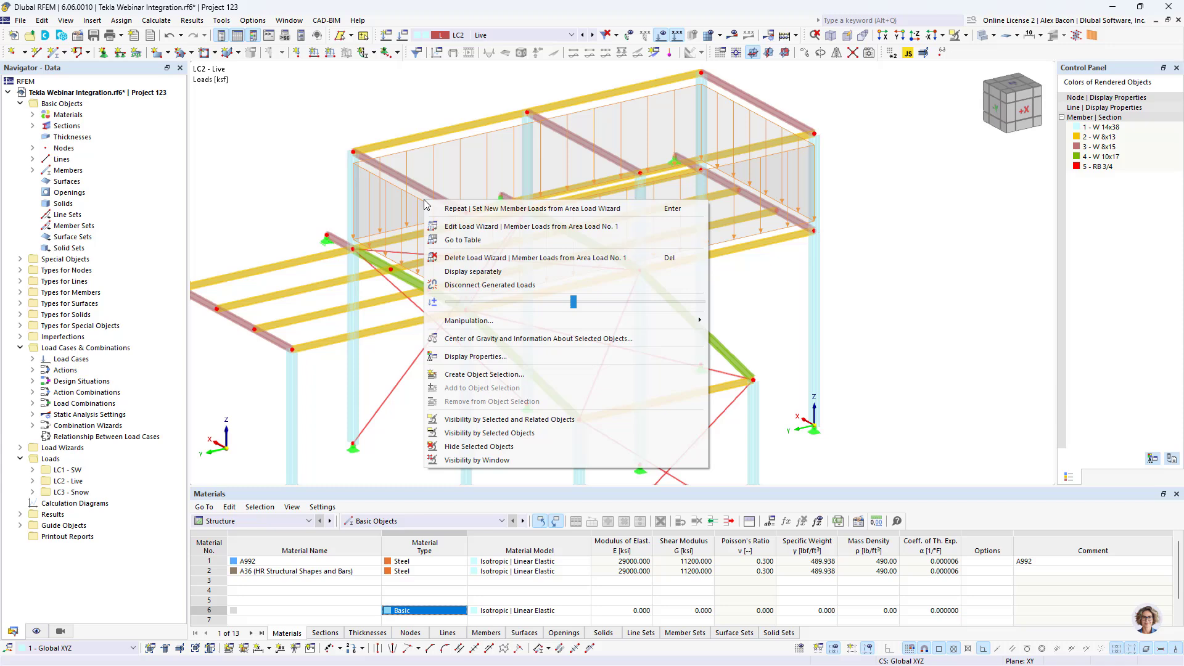
left_click(496, 272)
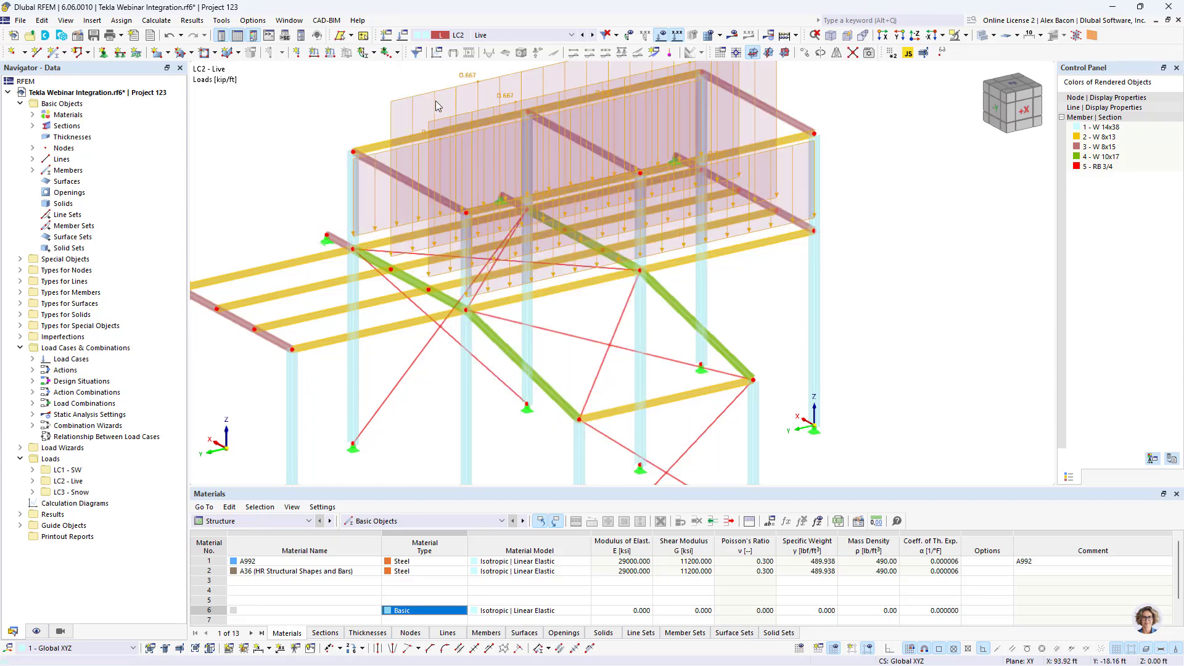
scroll(425, 123, "down", 2)
right_click(435, 157)
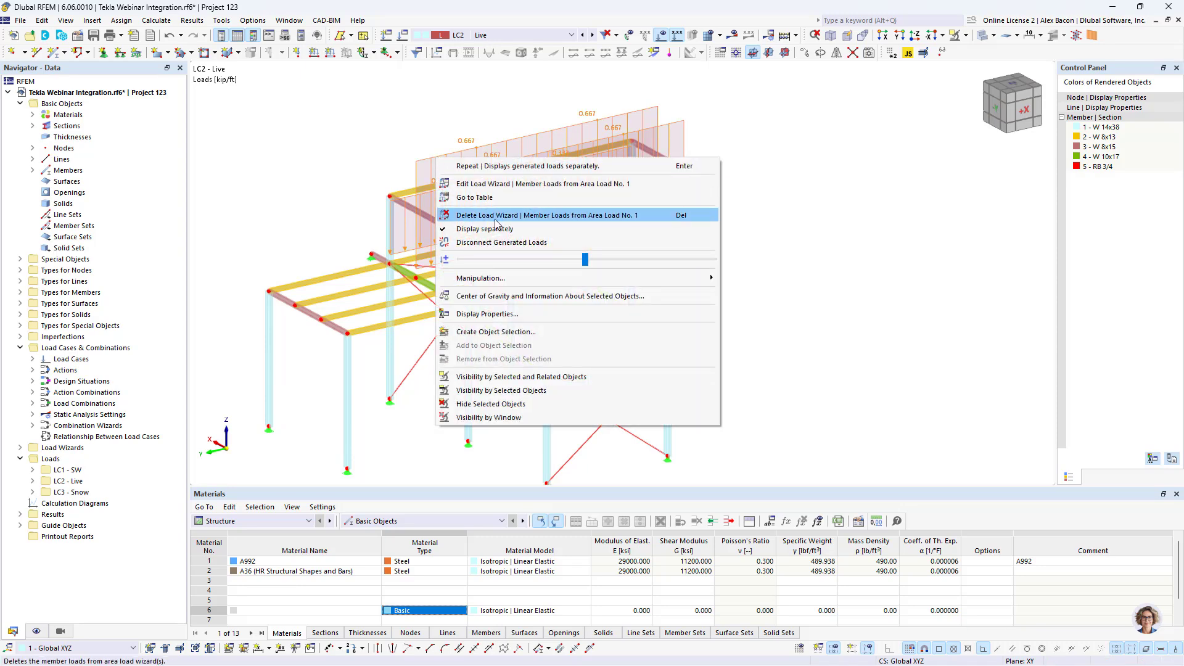
key("Escape")
right_click(431, 158)
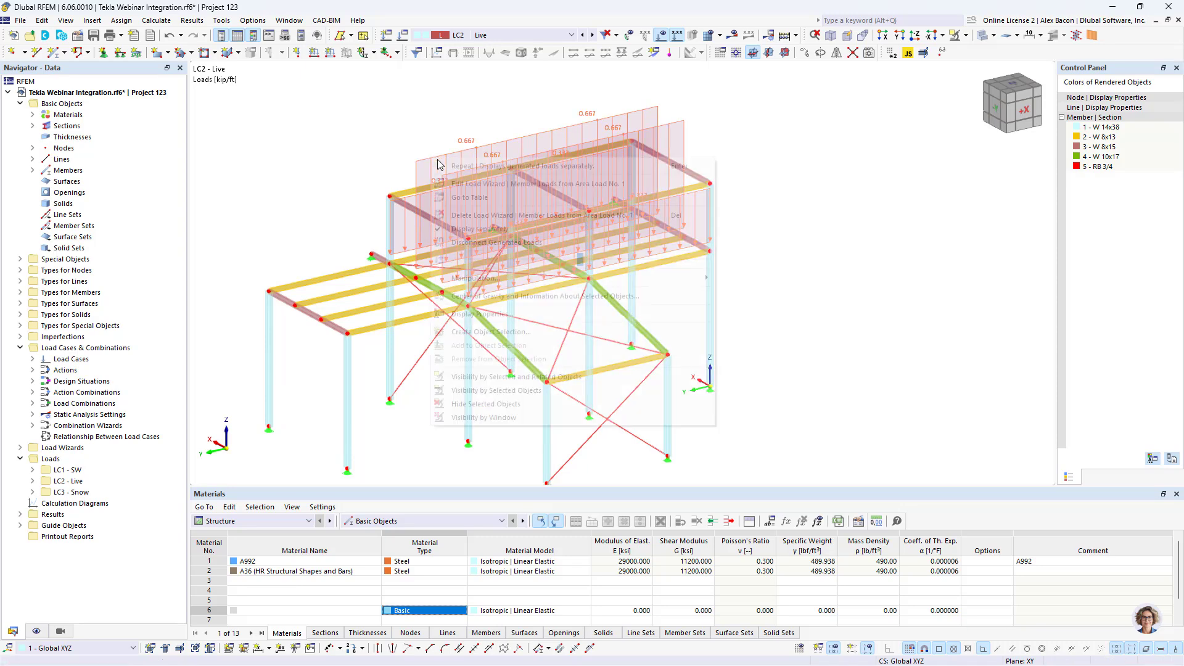
left_click(475, 244)
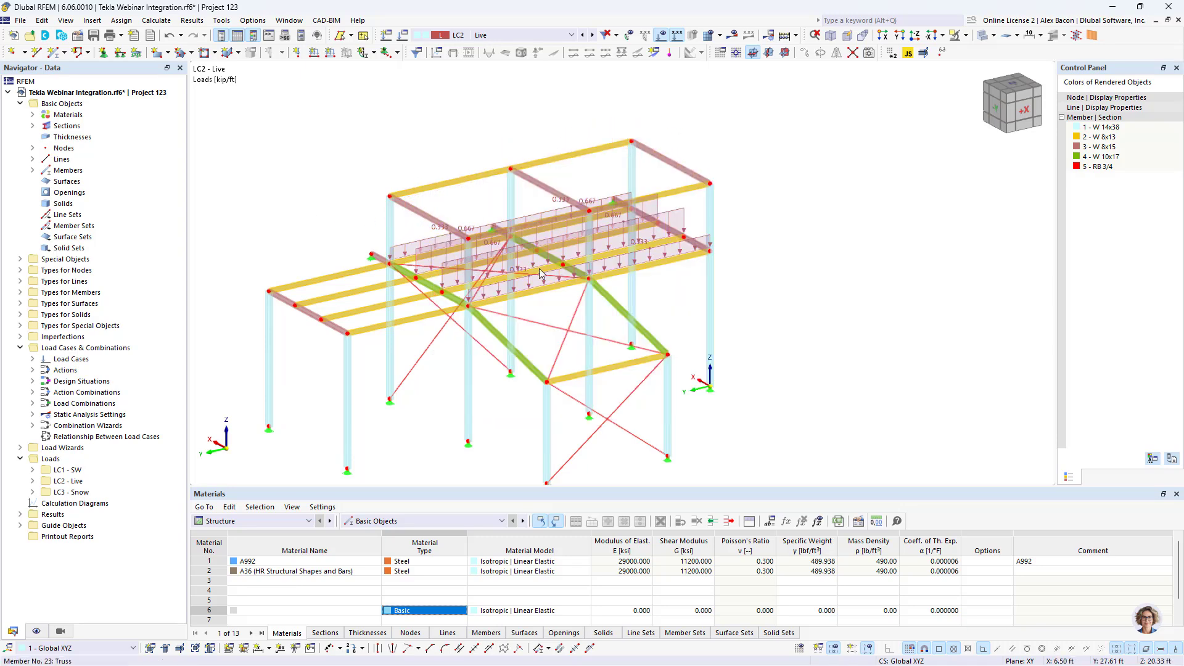
Examine the generated beam loads up close and switch back to the area load display.
middle_click_drag(570, 276, 538, 273, "ctrl")
scroll(434, 282, "up", 4)
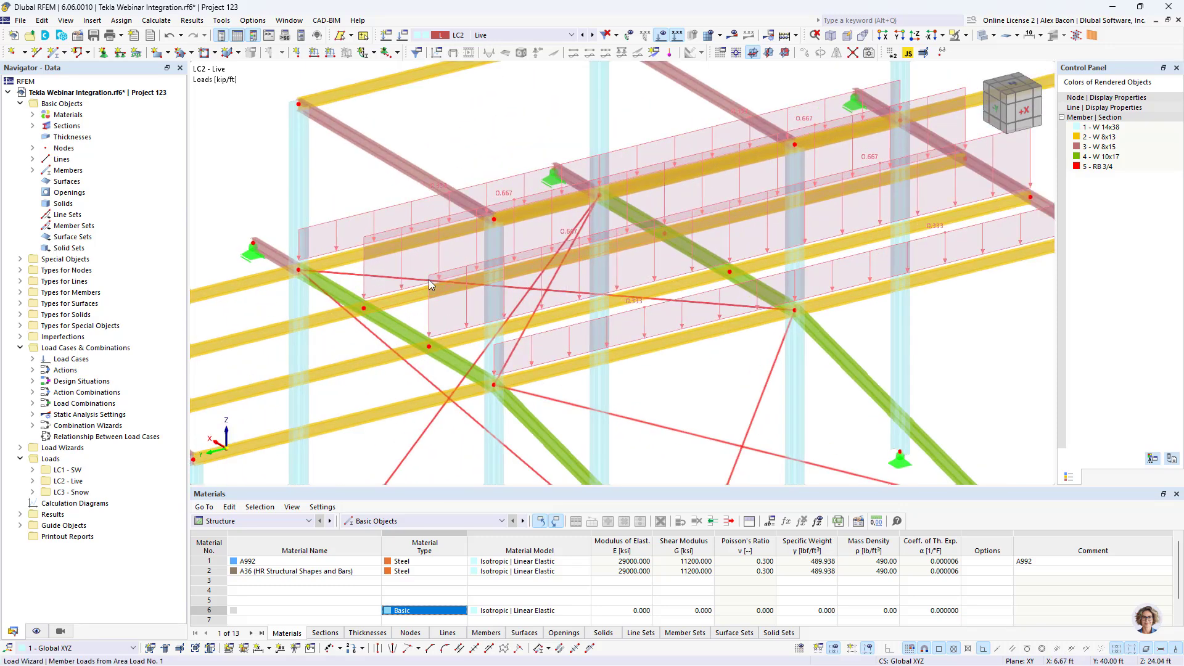
right_click(428, 280)
left_click(505, 360)
scroll(505, 360, "down", 3)
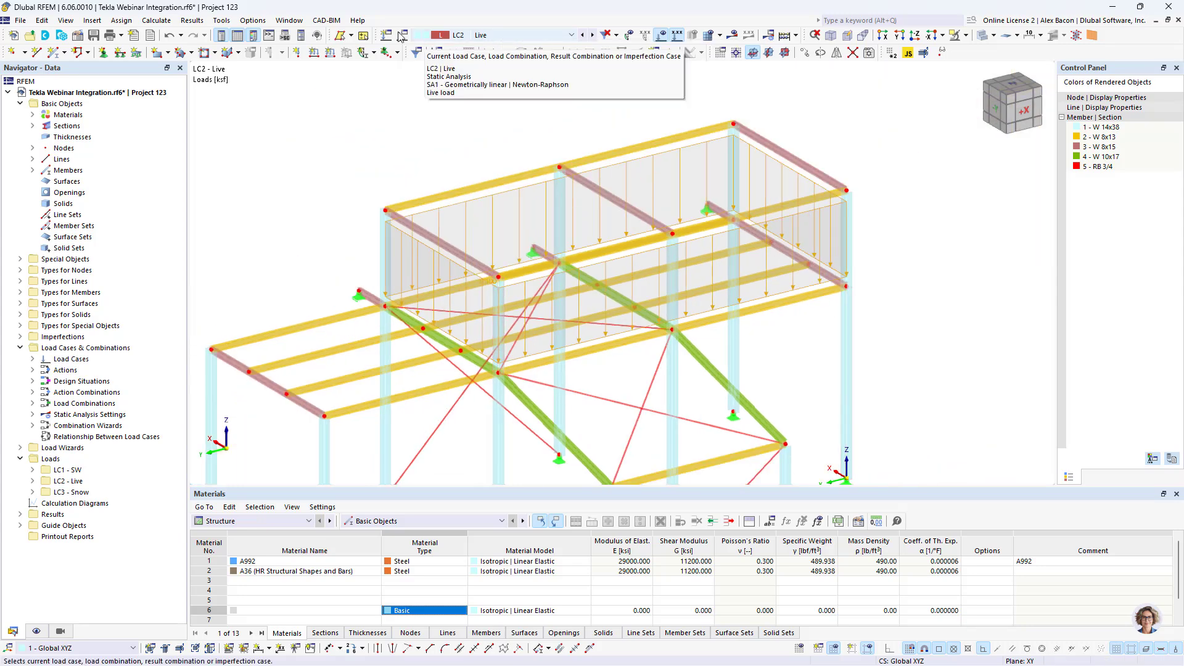
Make LC3 Snow the current load case and create a new snow load wizard.
left_click(591, 36)
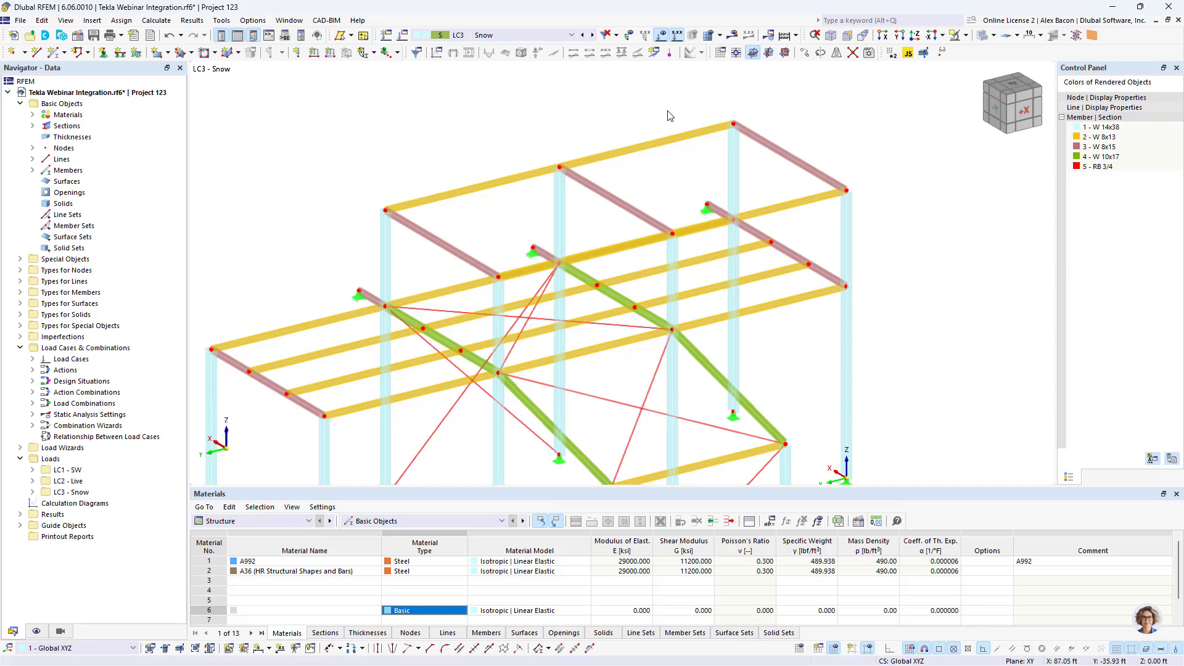
left_click(22, 448)
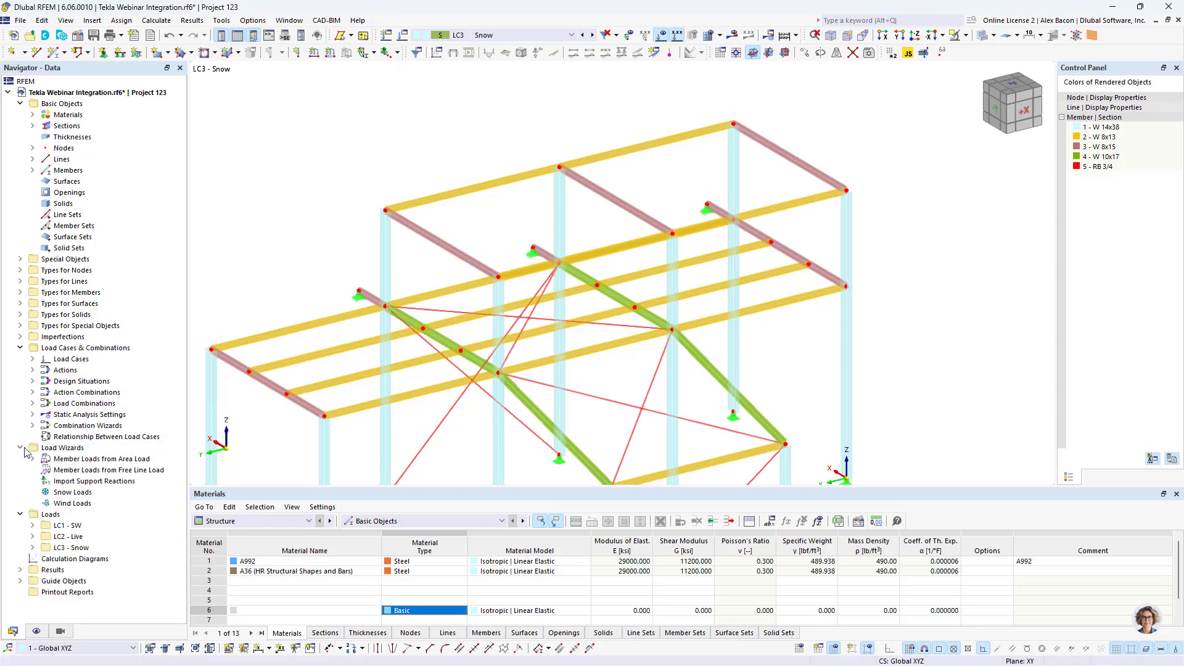
right_click(97, 504)
right_click(82, 494)
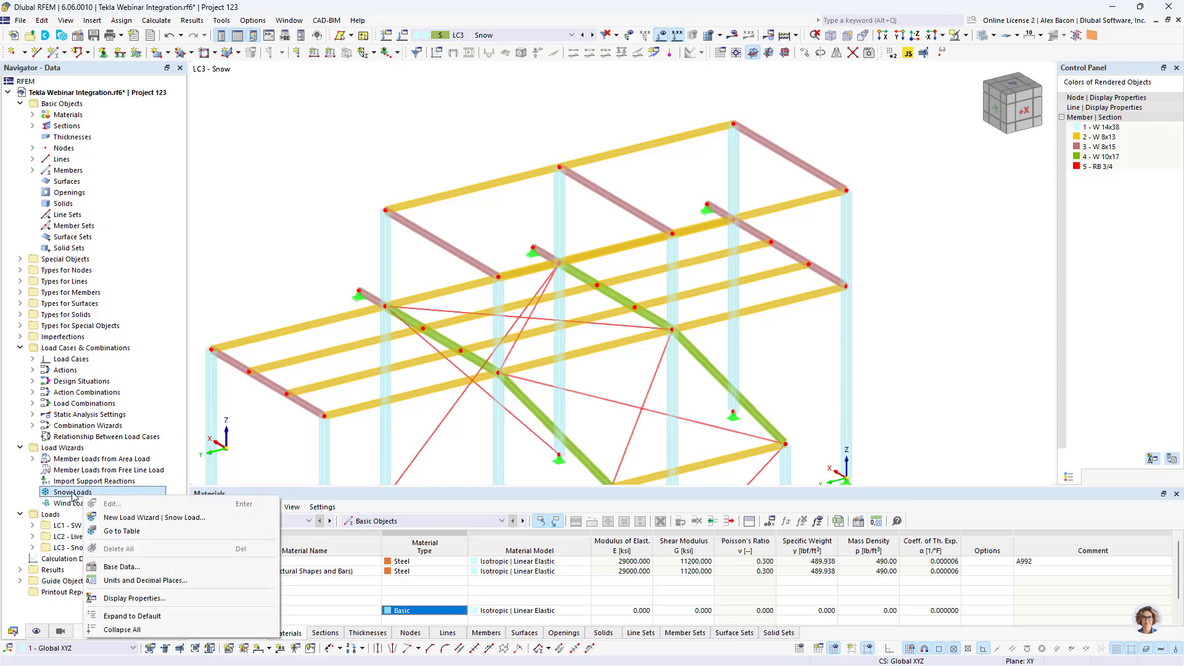
left_click(126, 517)
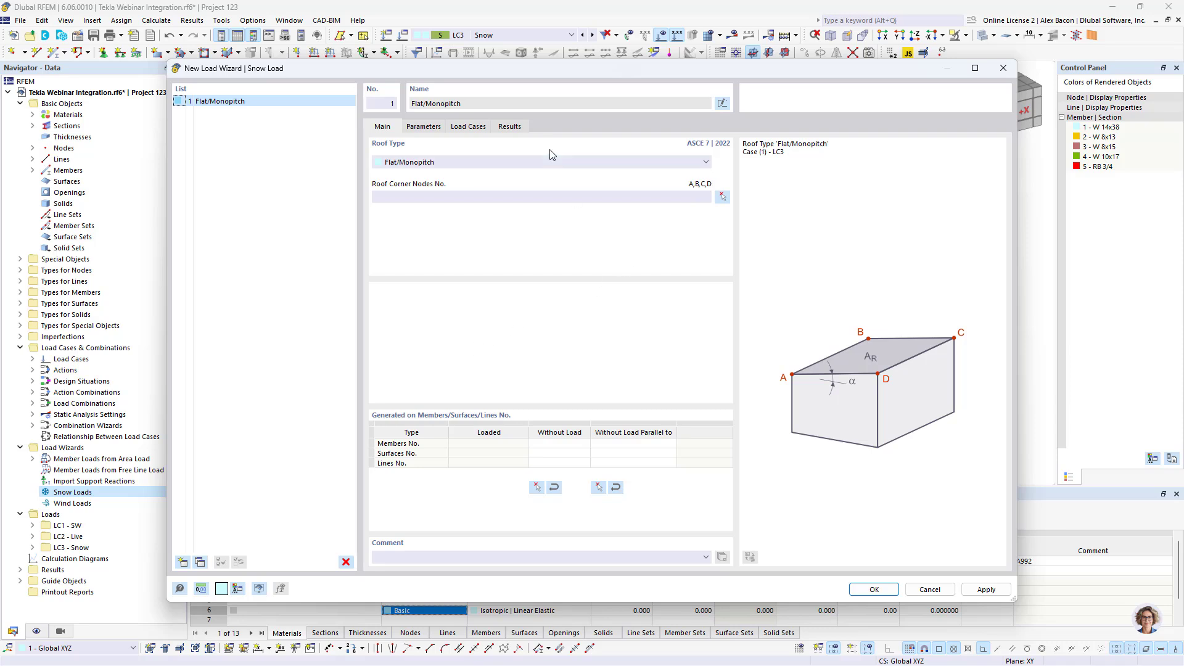
Choose the Flat/Monopitch roof type for the snow load and name it Roof 1.
left_click(425, 164)
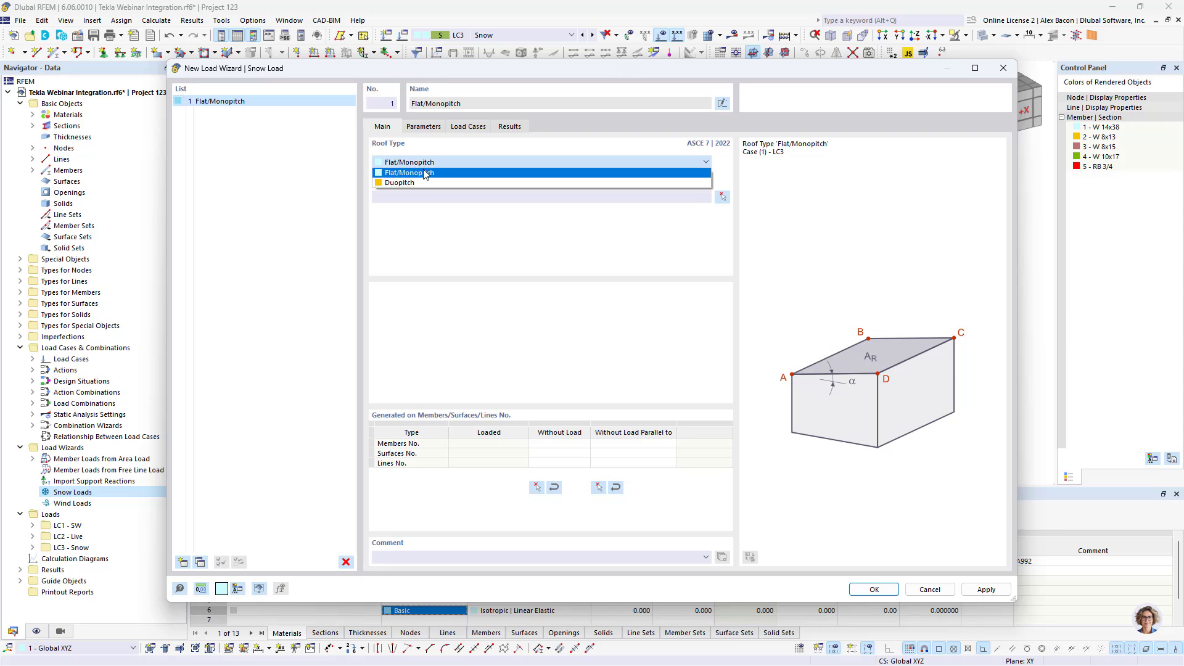
left_click(425, 173)
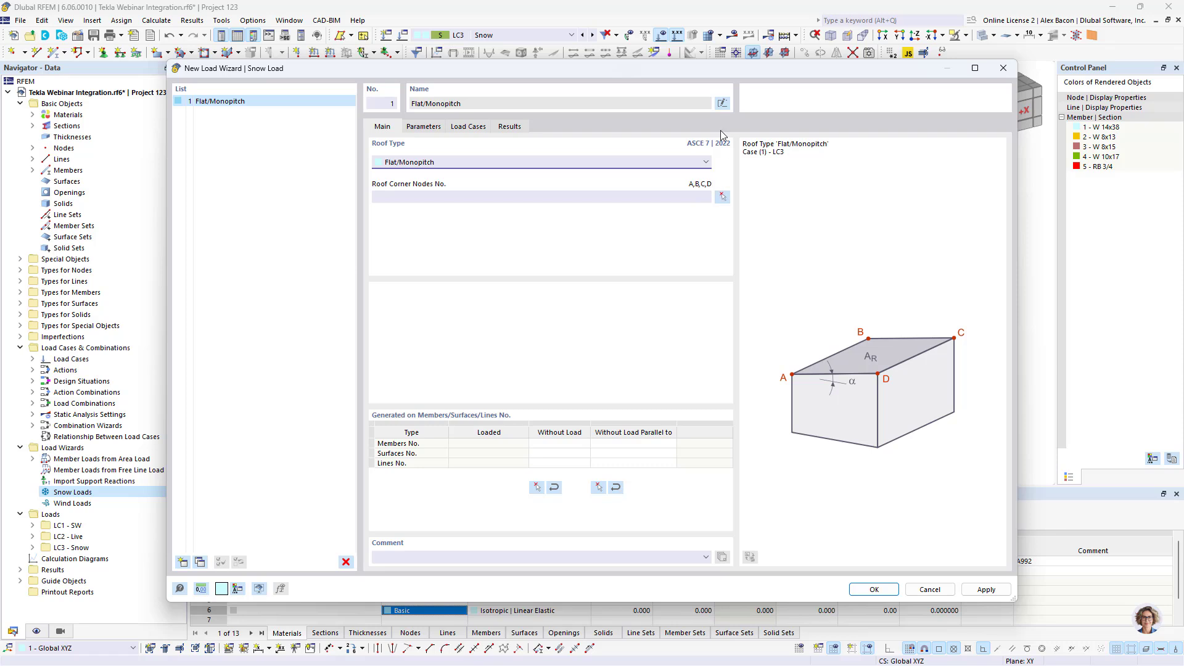
left_click(722, 102)
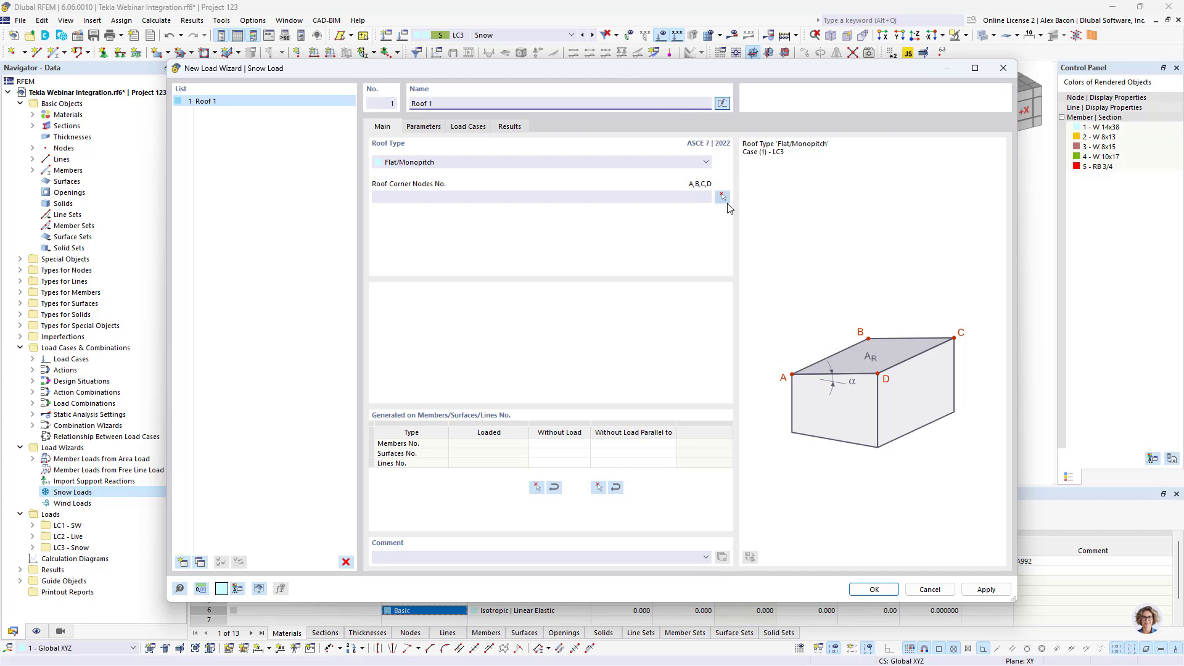
Assign nodes 12, 10, 2 and 4 as the snow load's roof corners.
left_click(726, 203)
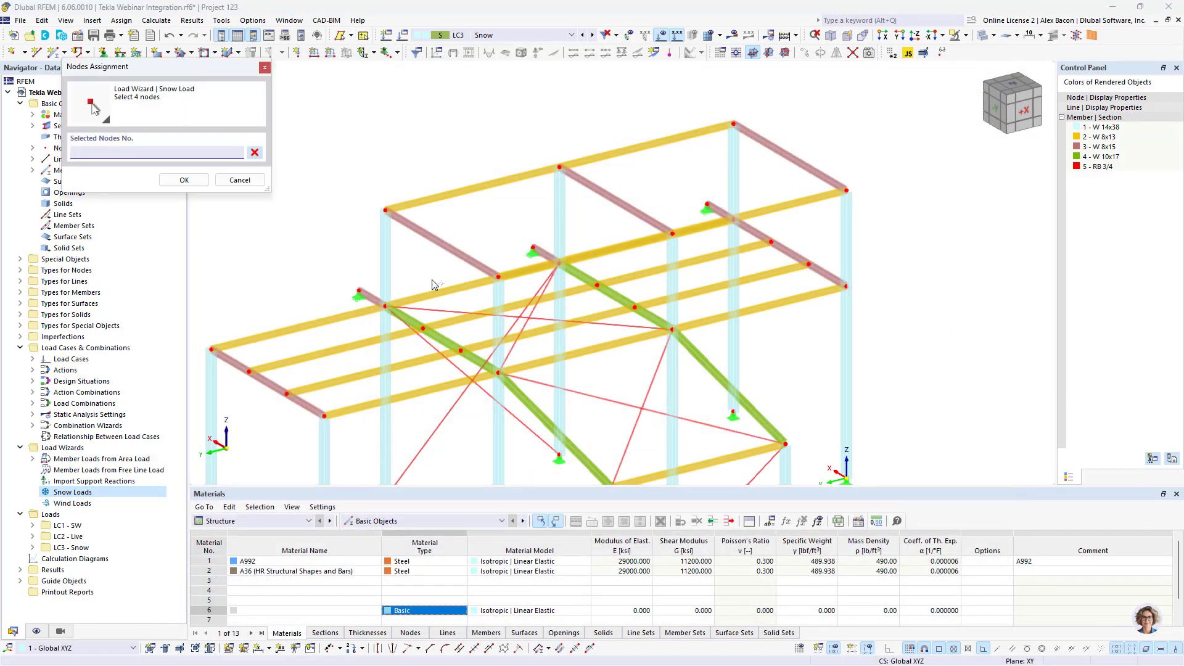
left_click(386, 306)
left_click(499, 373)
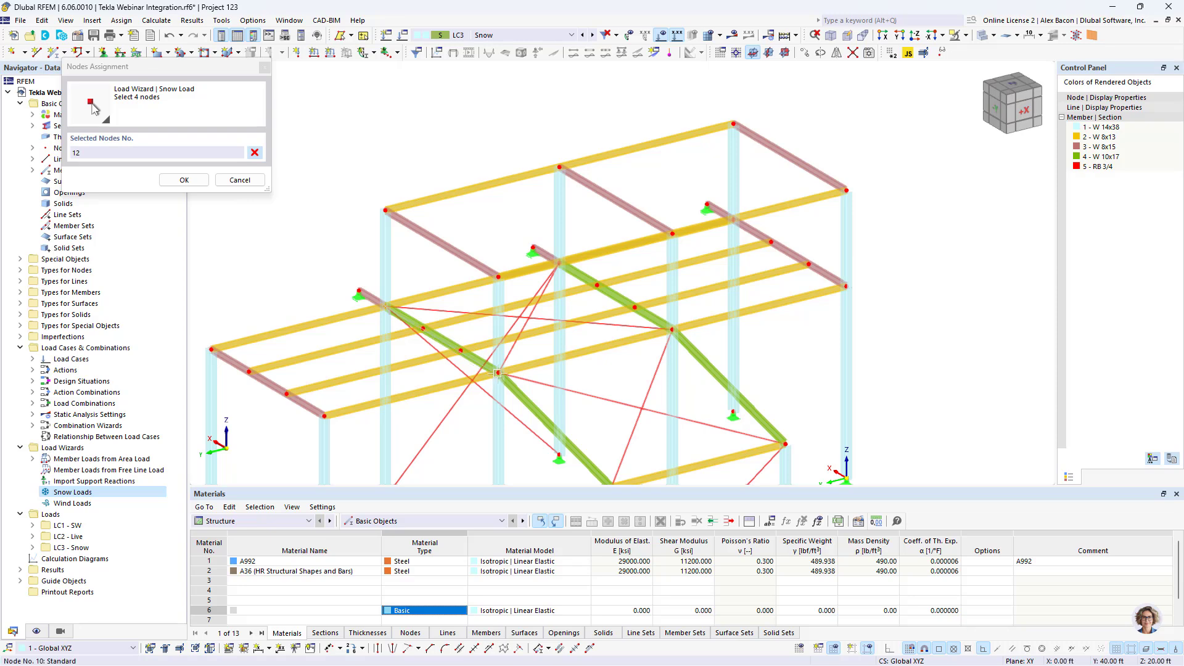
left_click(846, 286)
left_click(734, 219)
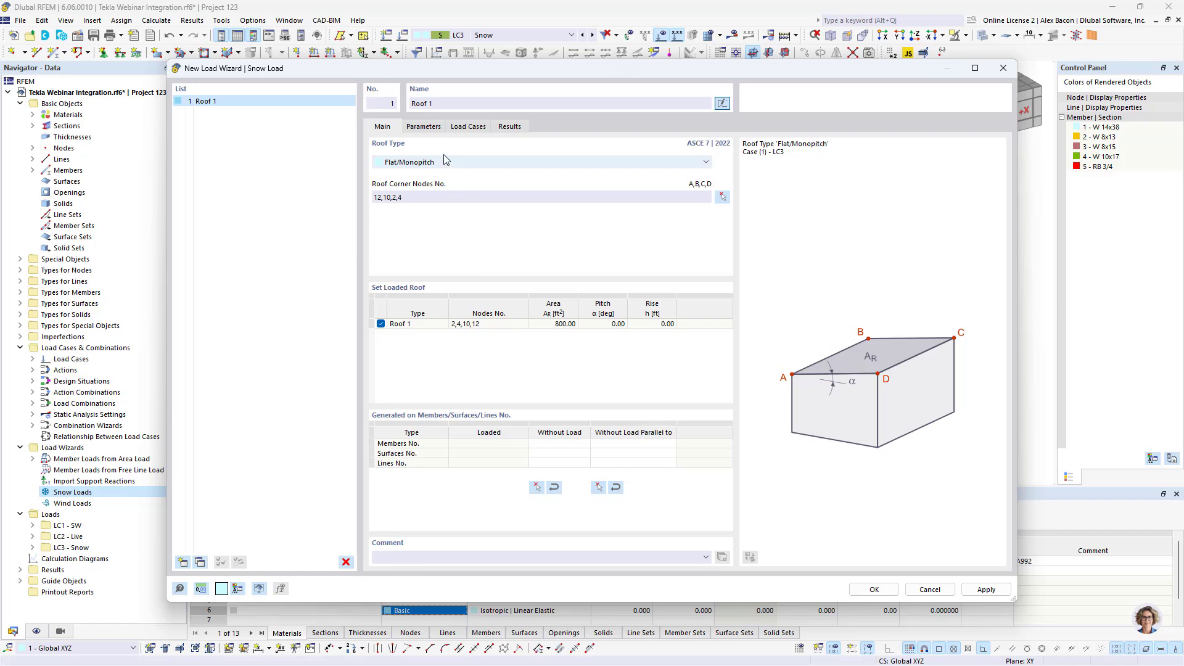
Review the snow load parameters under the User-defined definition type and return to Map and parameters.
left_click(423, 127)
left_click(386, 126)
left_click(428, 126)
left_click(617, 182)
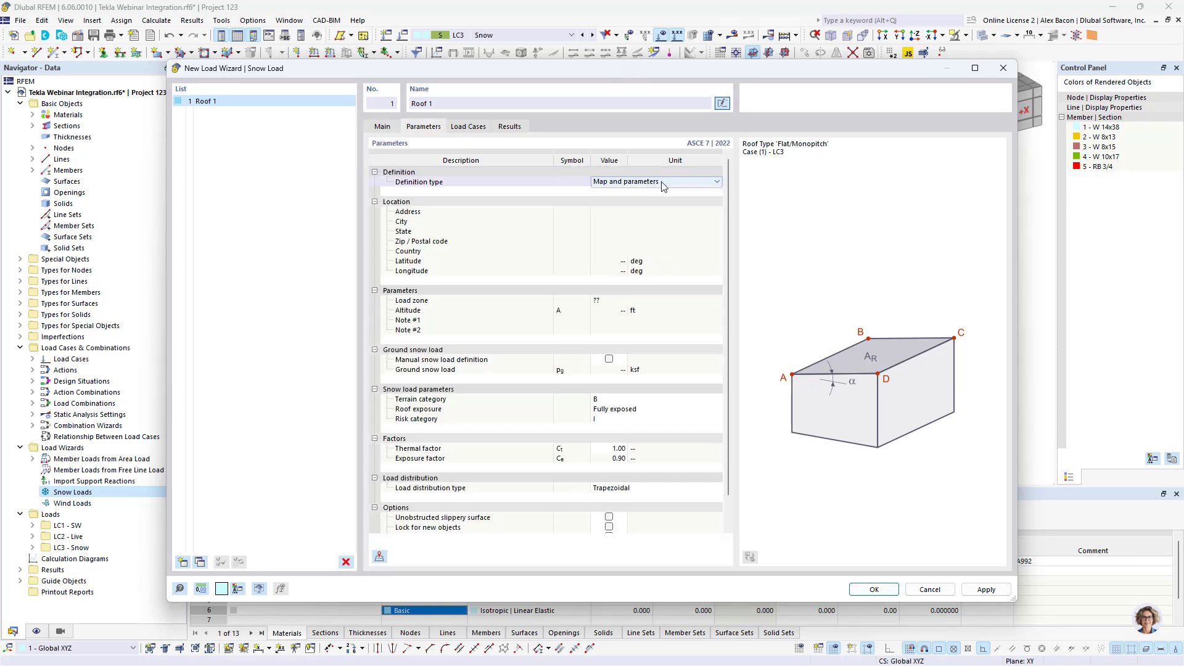
left_click(647, 182)
left_click(647, 196)
left_click(648, 182)
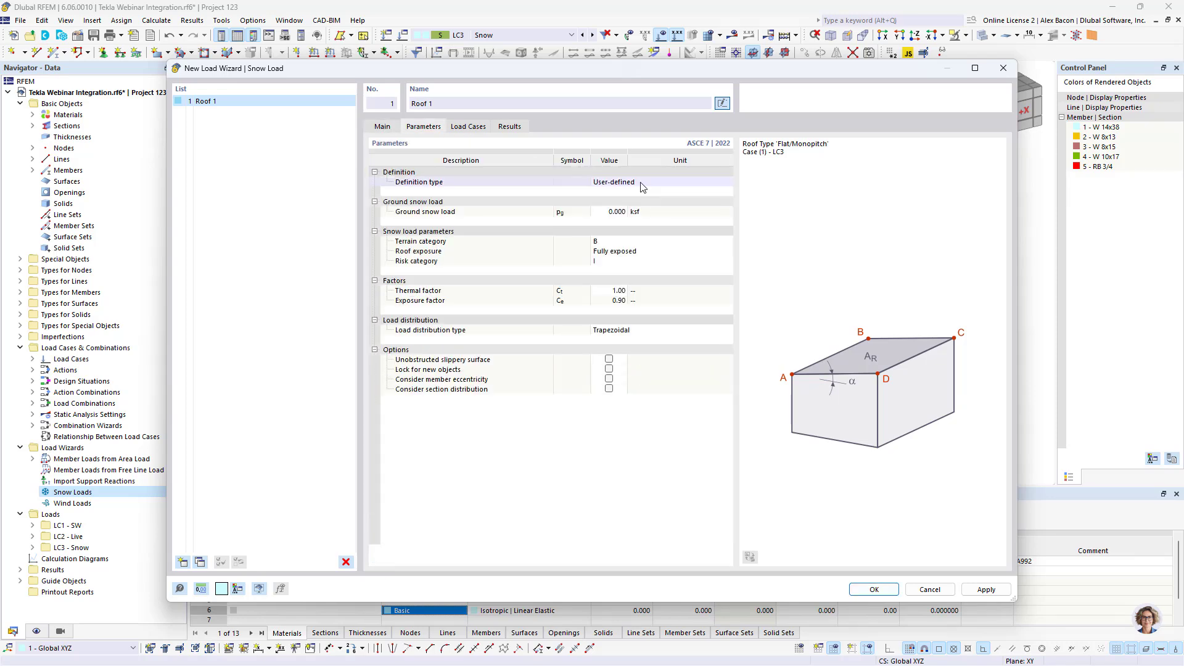
left_click(647, 181)
left_click(650, 190)
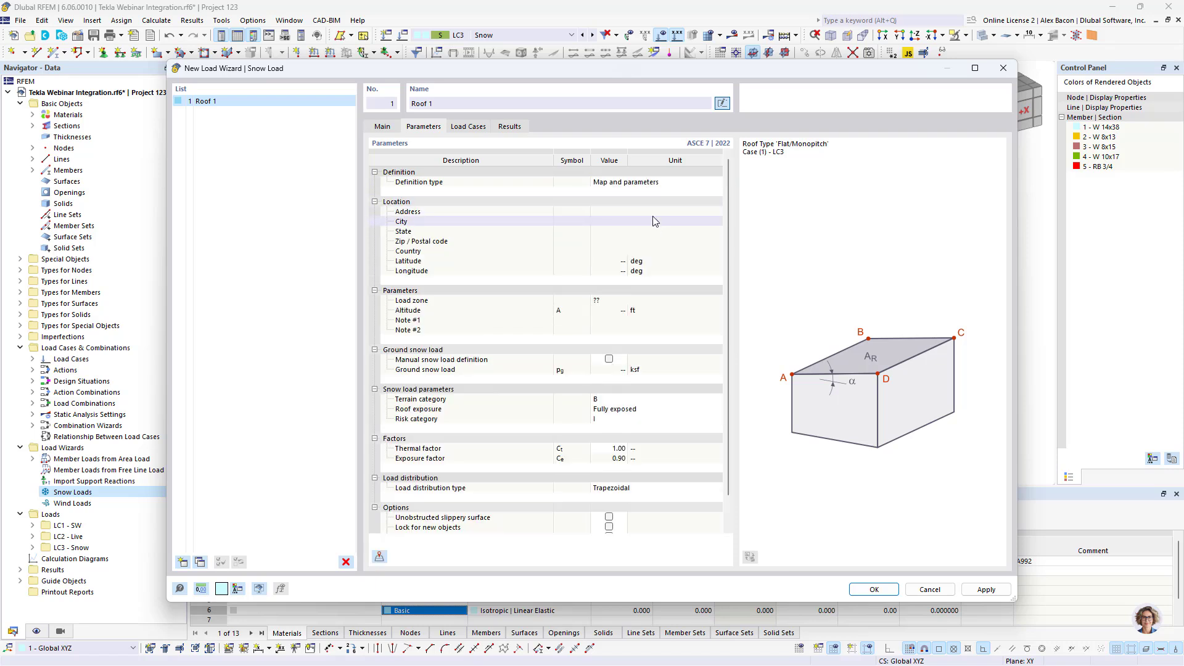
Set the location in the snow load map to Philadelphia, PA, USA.
left_click(379, 559)
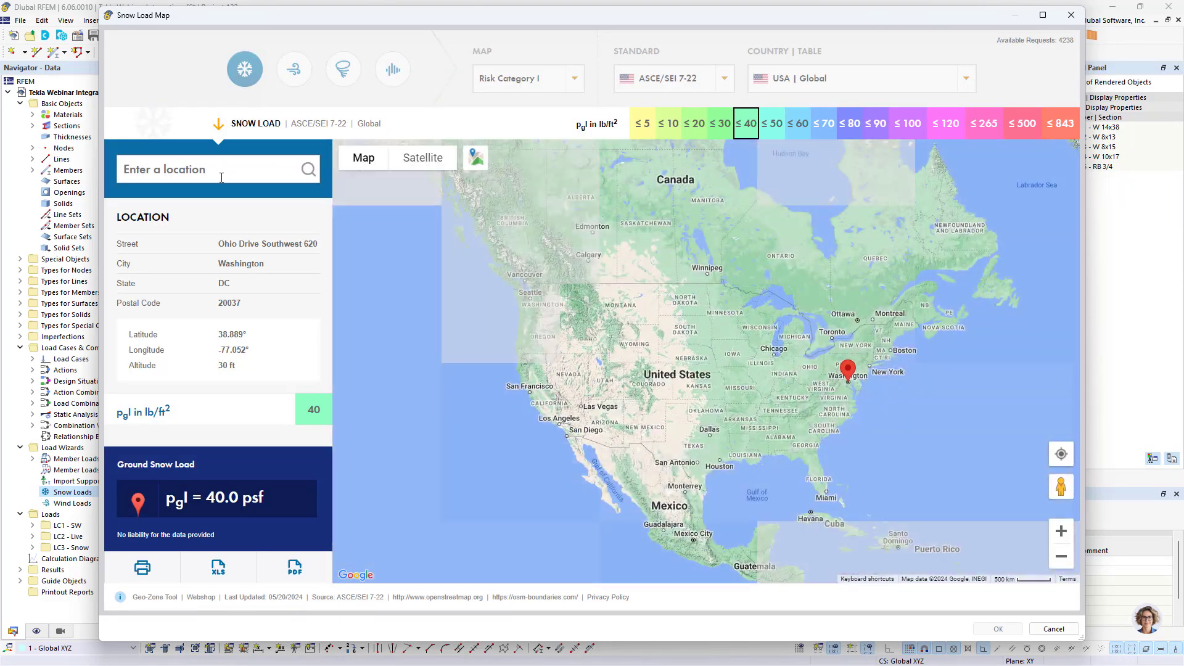
left_click(223, 171)
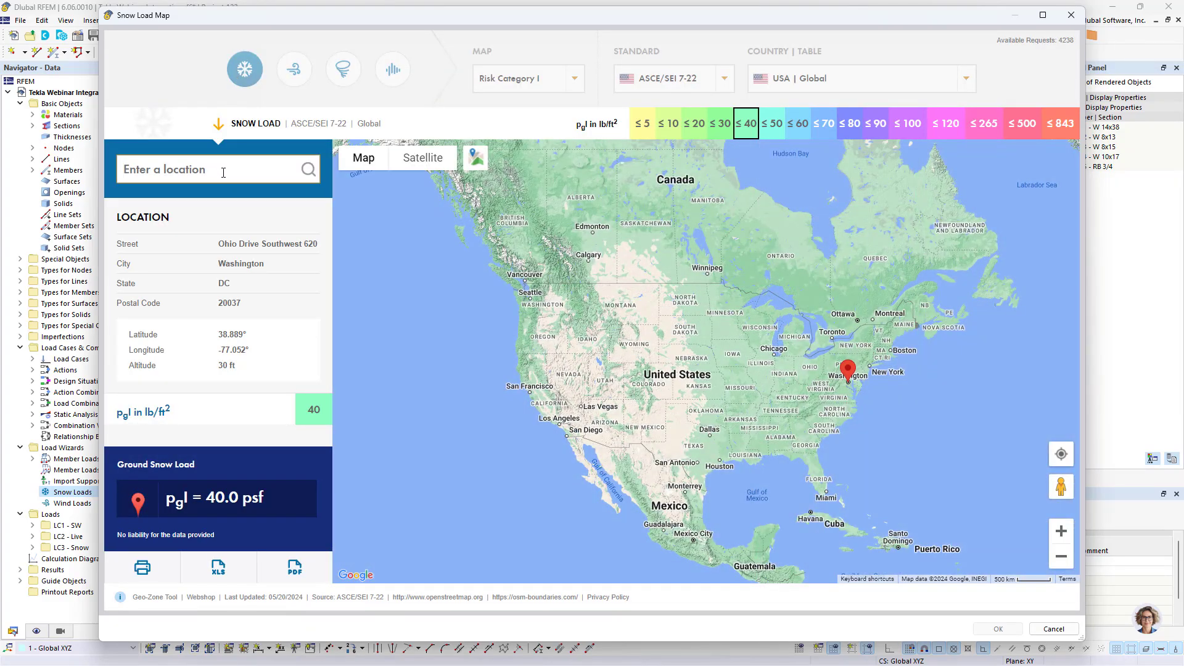
type("Philadelphia")
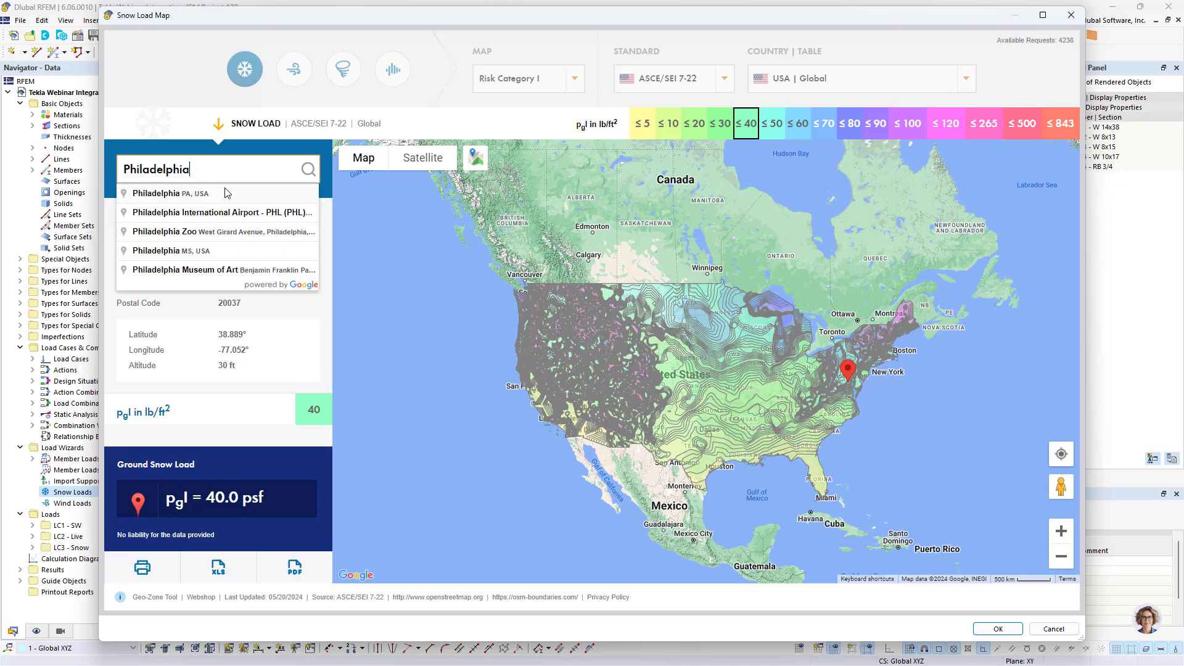
left_click(227, 193)
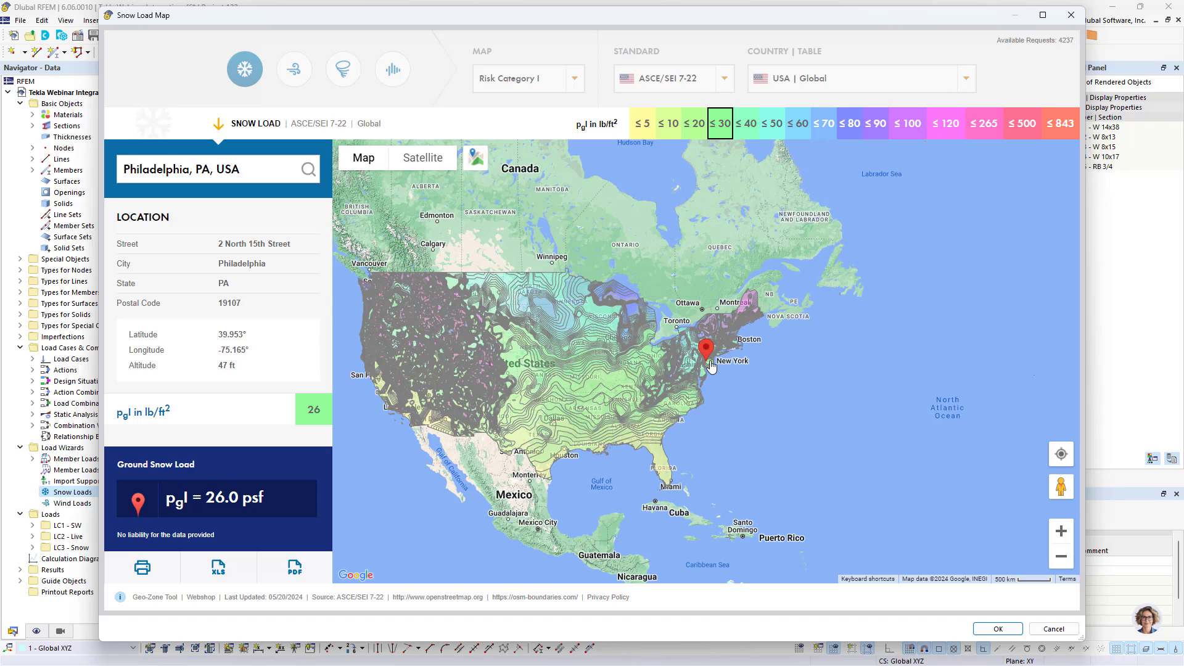
scroll(706, 359, "up", 2)
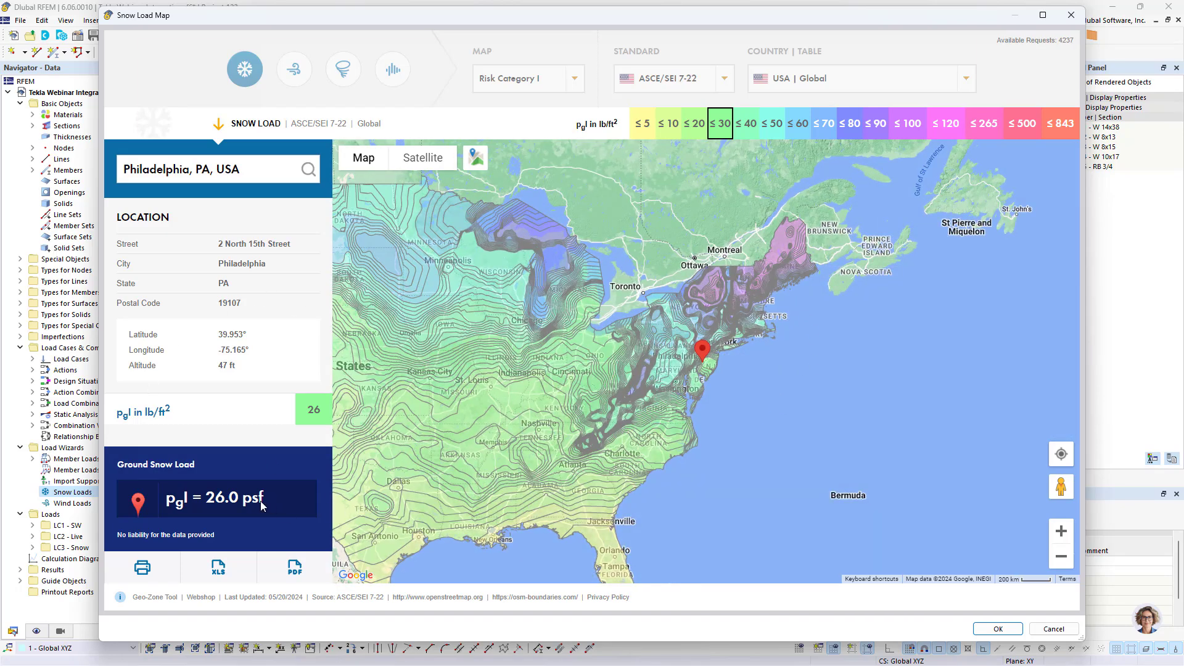
Accept the Philadelphia location in the snow load map and review Roof 1's parameters, load cases and generated results.
left_click_drag(263, 501, 165, 498)
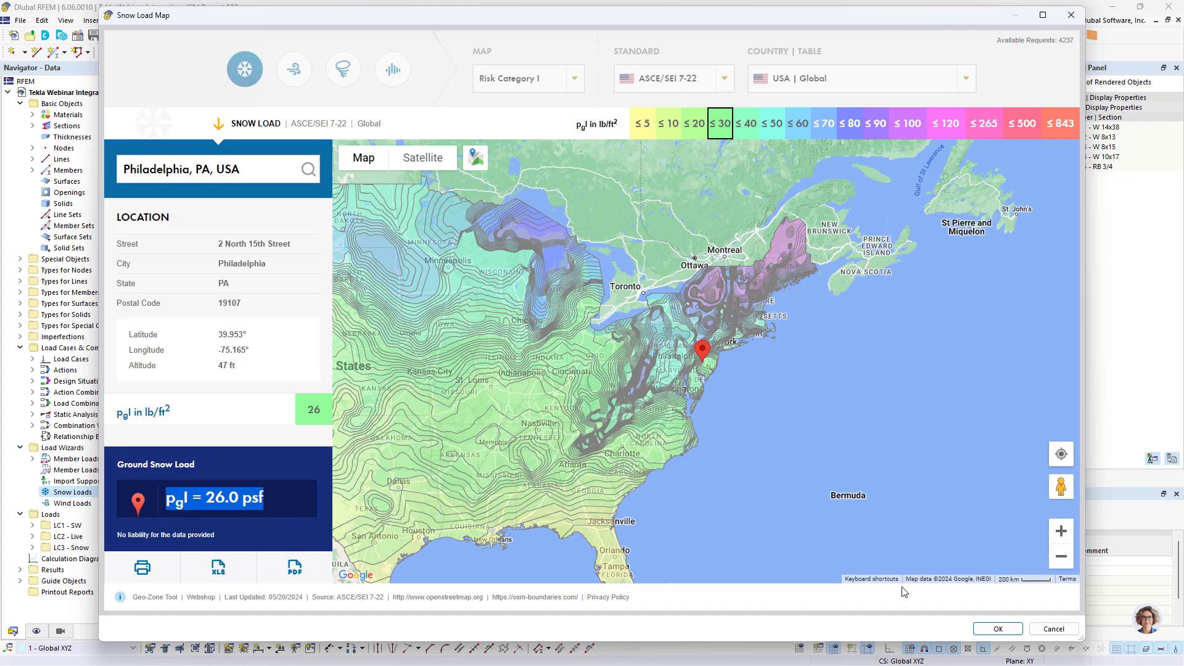
left_click(998, 629)
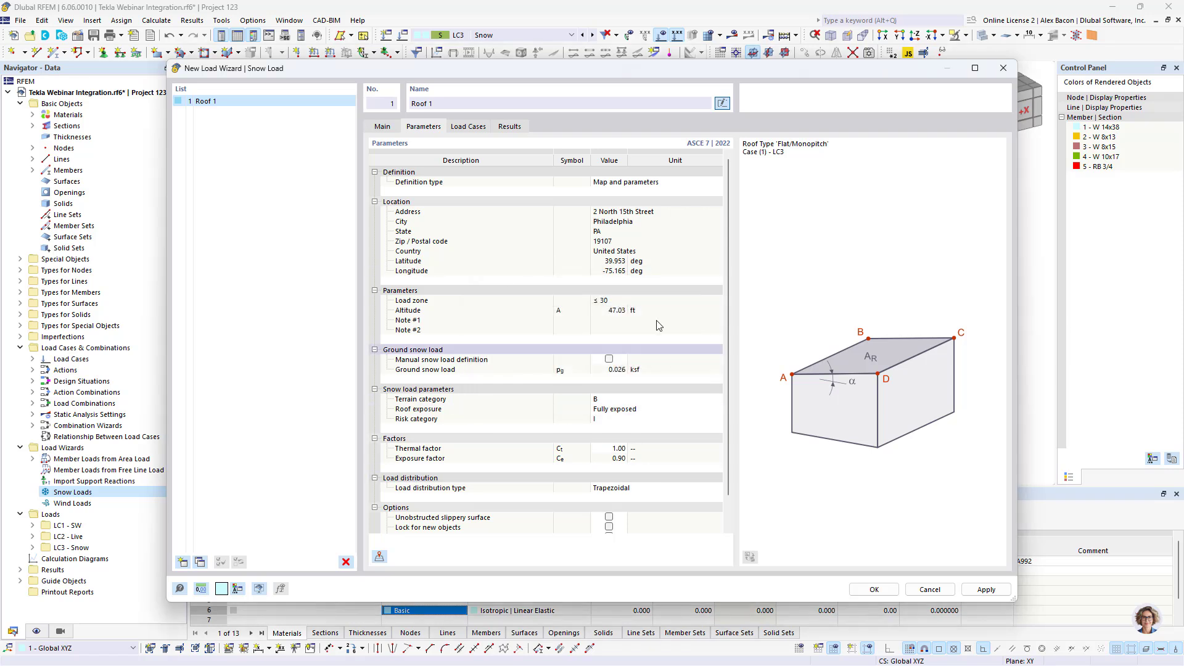
scroll(549, 339, "down", 1)
scroll(549, 394, "up", 1)
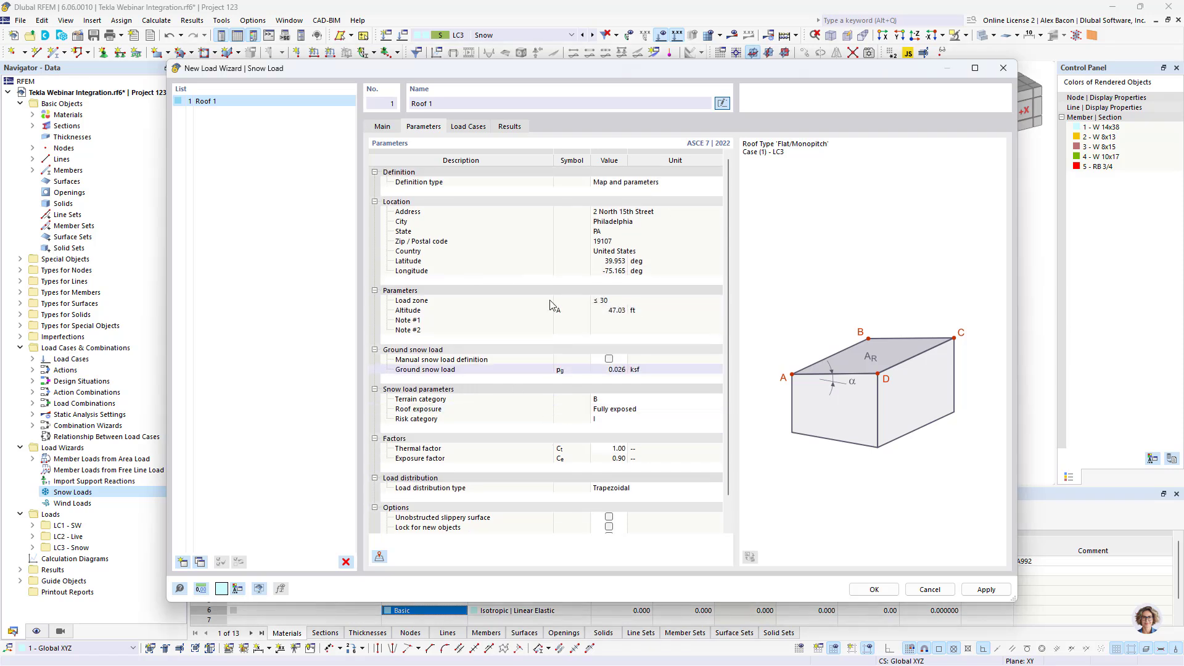
left_click(476, 129)
left_click(508, 127)
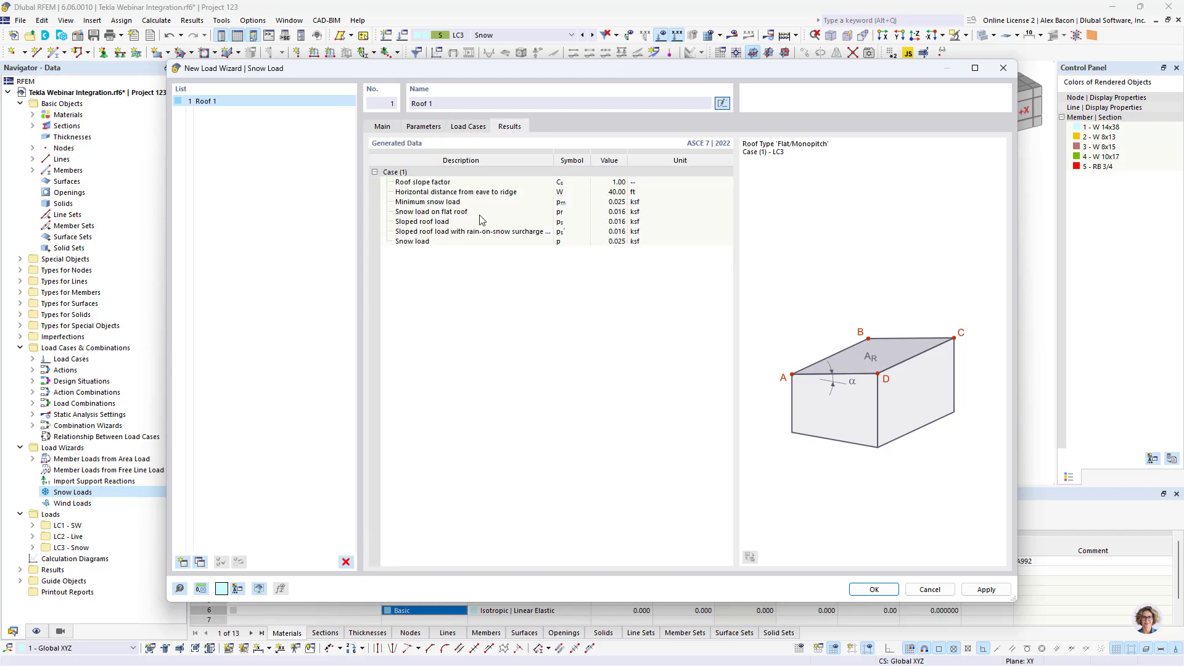
left_click(383, 126)
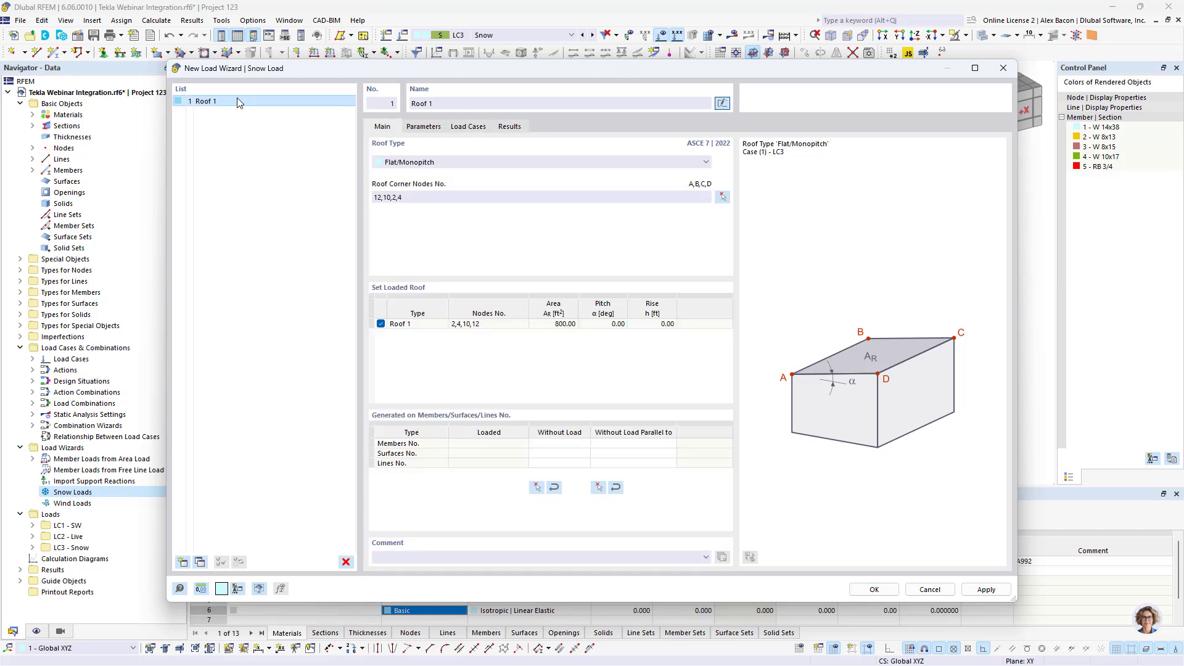
Duplicate the Roof 1 snow load twice and rename the copies Roof 2 and Roof 3.
left_click(200, 562)
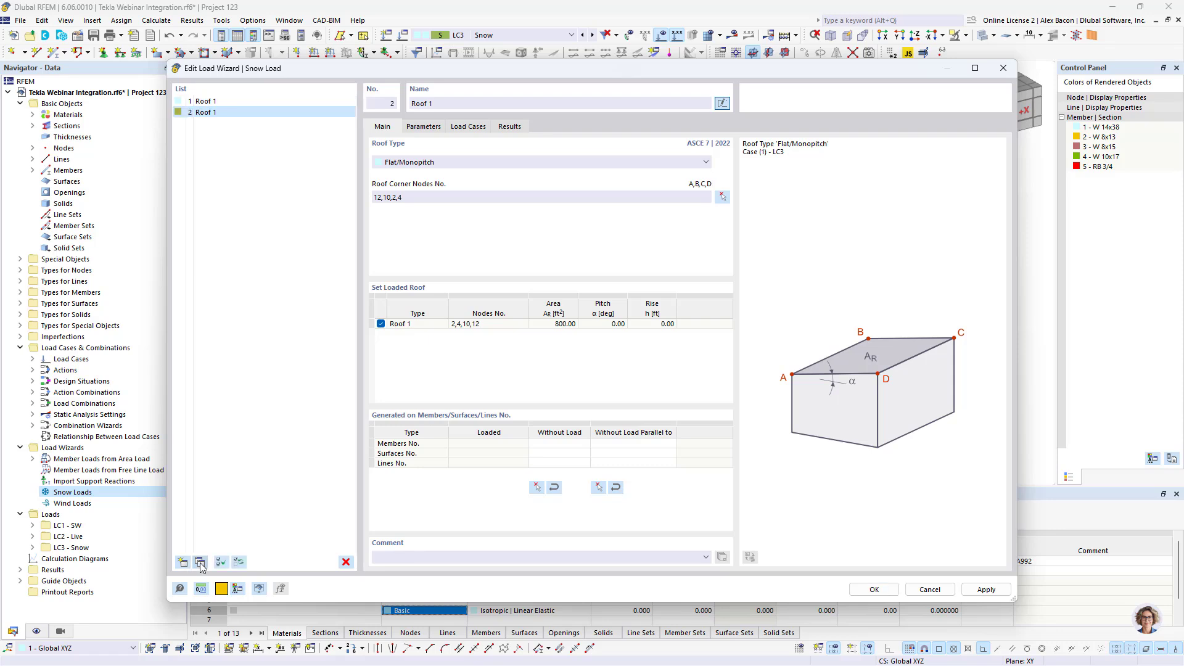
left_click(201, 562)
left_click(206, 113)
left_click(446, 103)
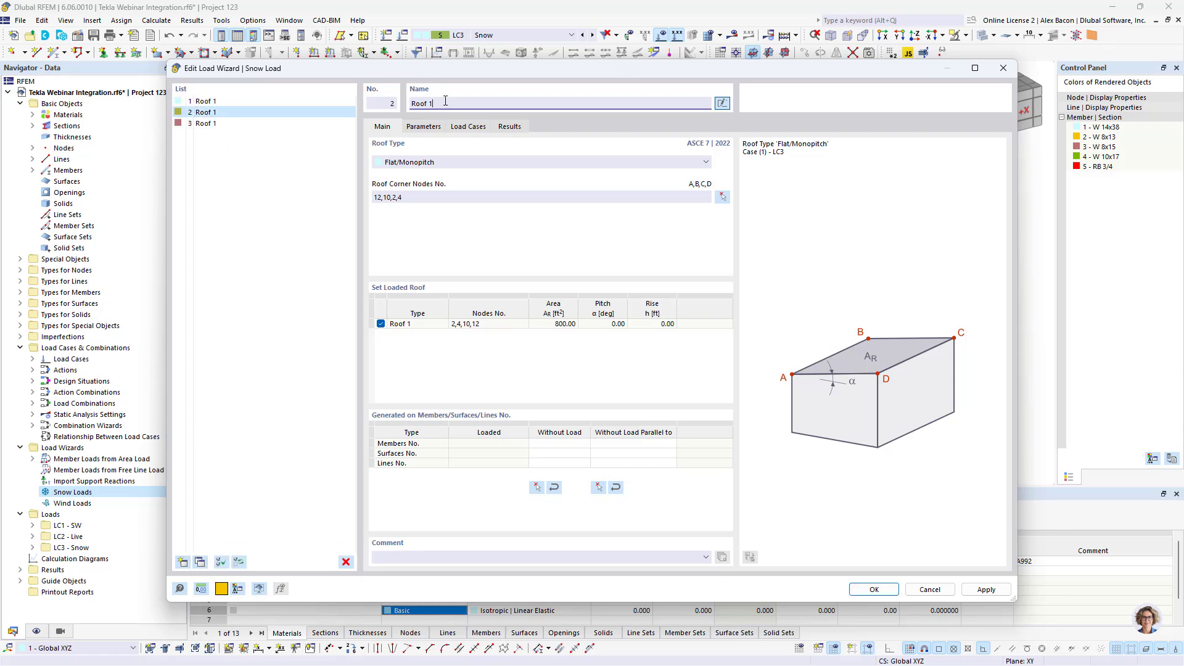
left_click(233, 124)
left_click(468, 104)
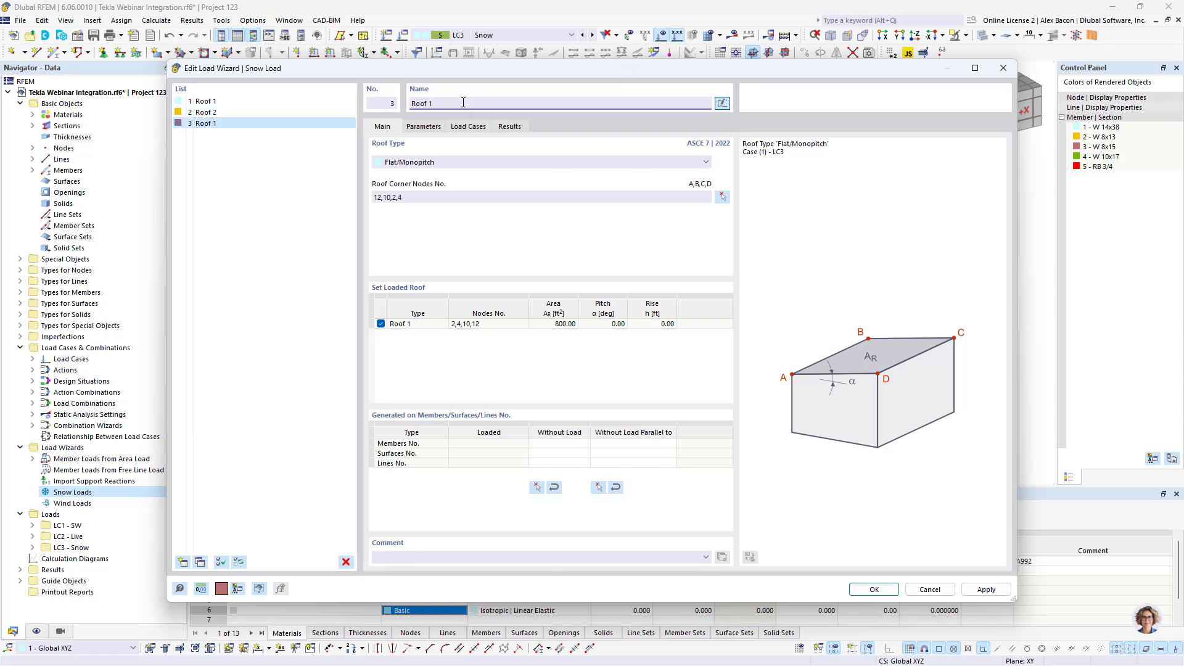
Reassign Roof 2's corner nodes to 14, 16, 12 and 10 on the lower flat roof bay.
left_click(220, 114)
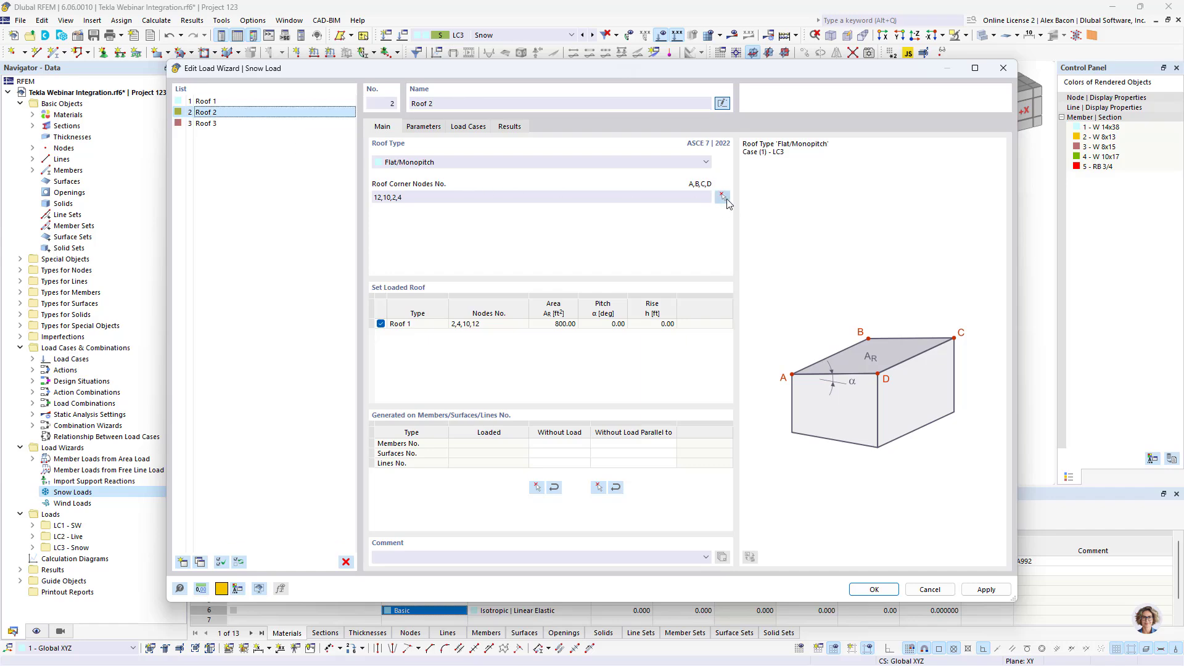
left_click(723, 197)
middle_click_drag(509, 325, 531, 262)
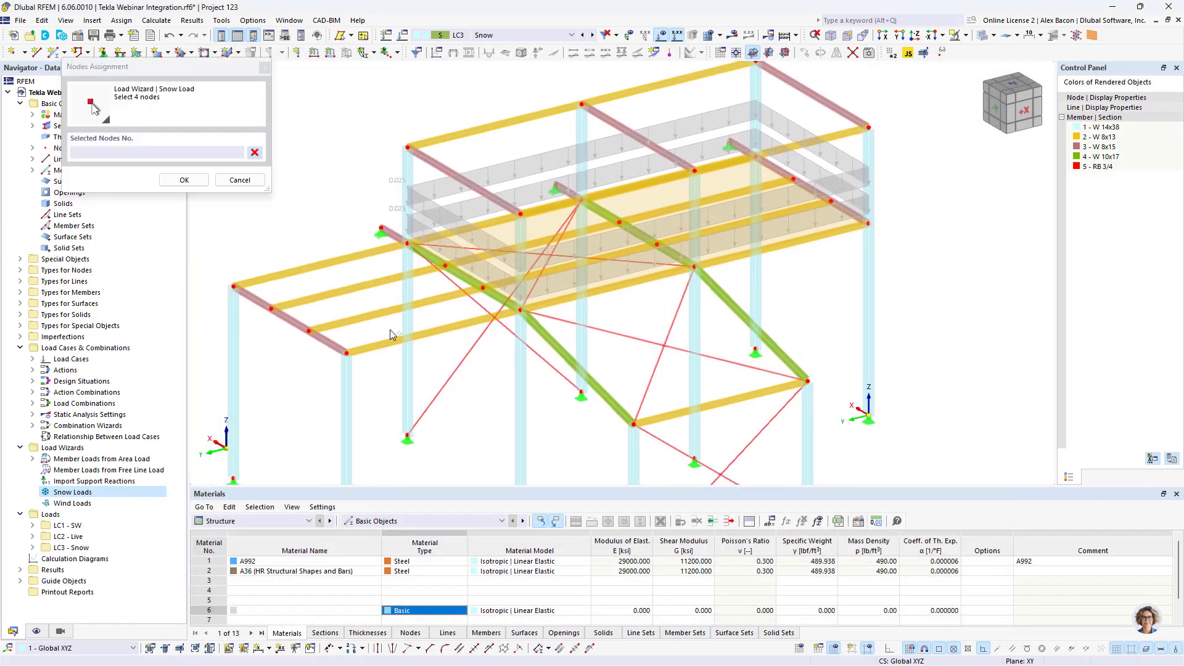
left_click(346, 352)
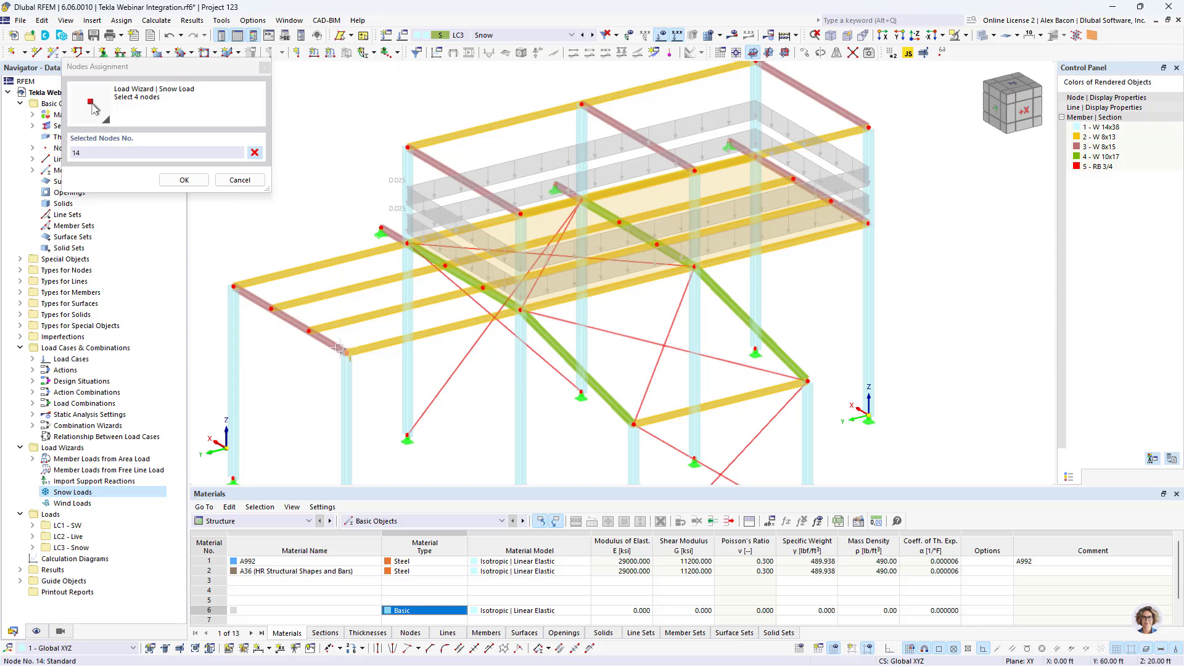
left_click(234, 286)
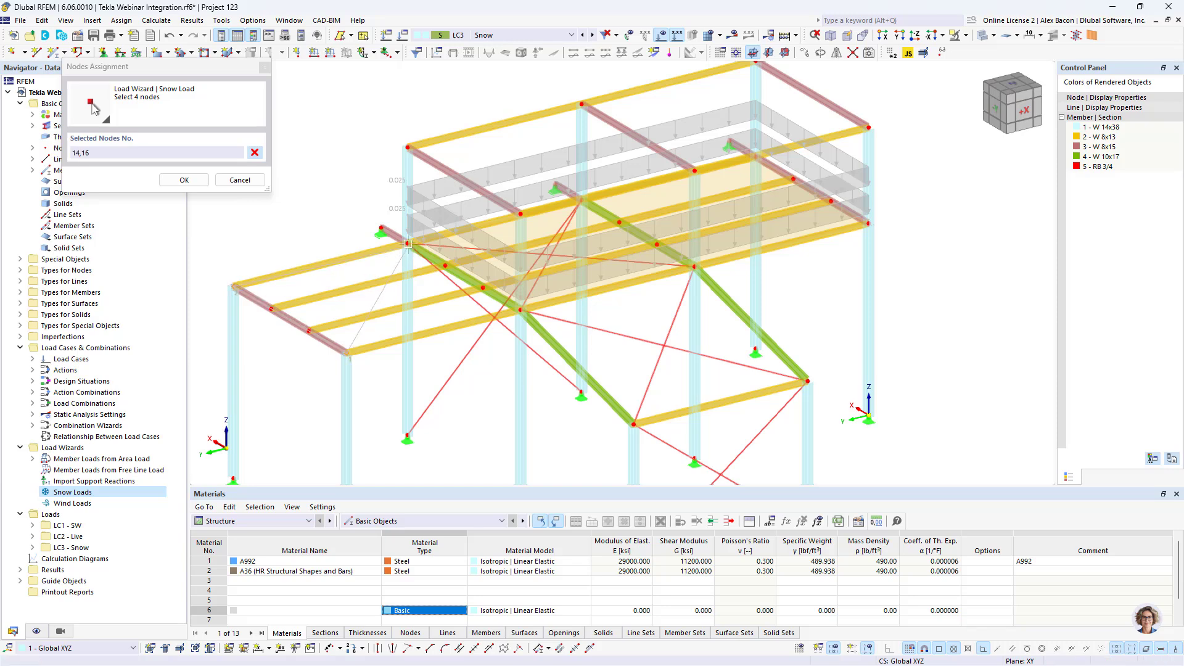
left_click(407, 244)
left_click(520, 310)
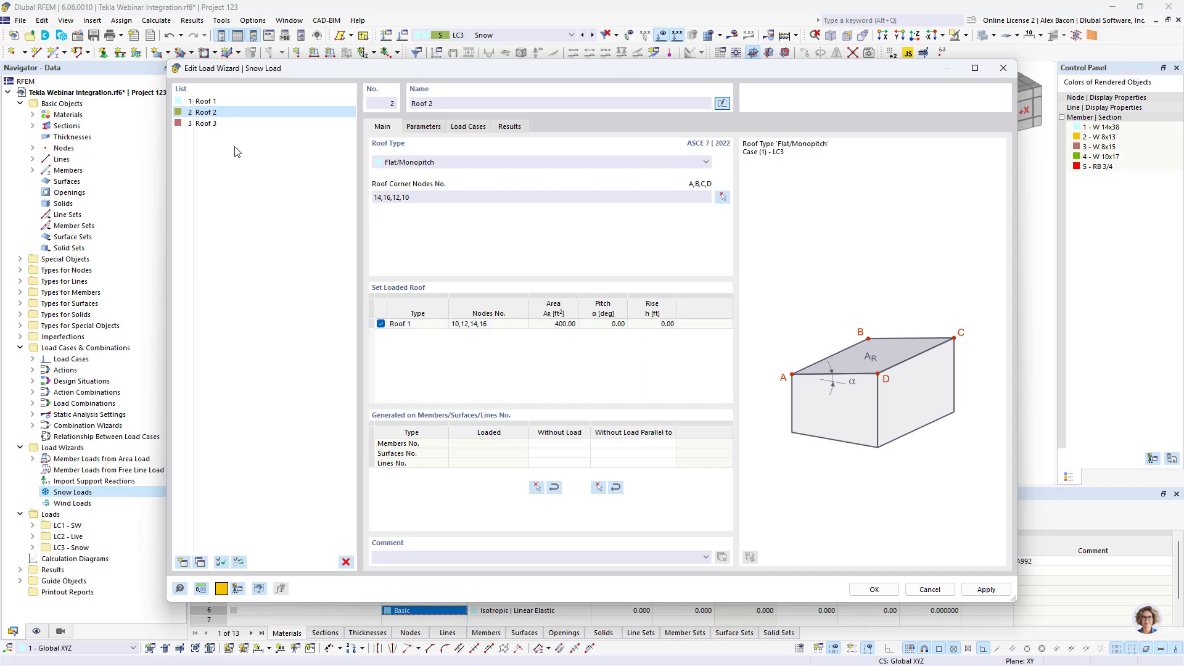
Reassign Roof 3's corner nodes to 10, 6, 32 and 34 on the sloped bay and confirm the snow loads.
left_click(231, 123)
left_click(722, 197)
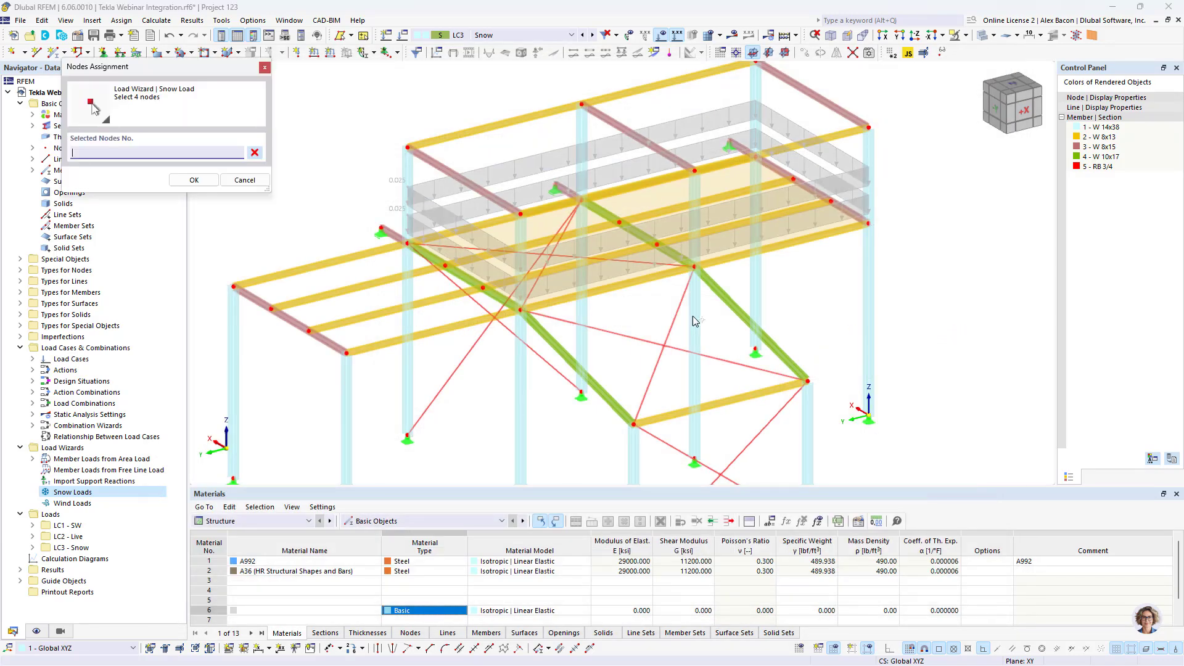
left_click(521, 311)
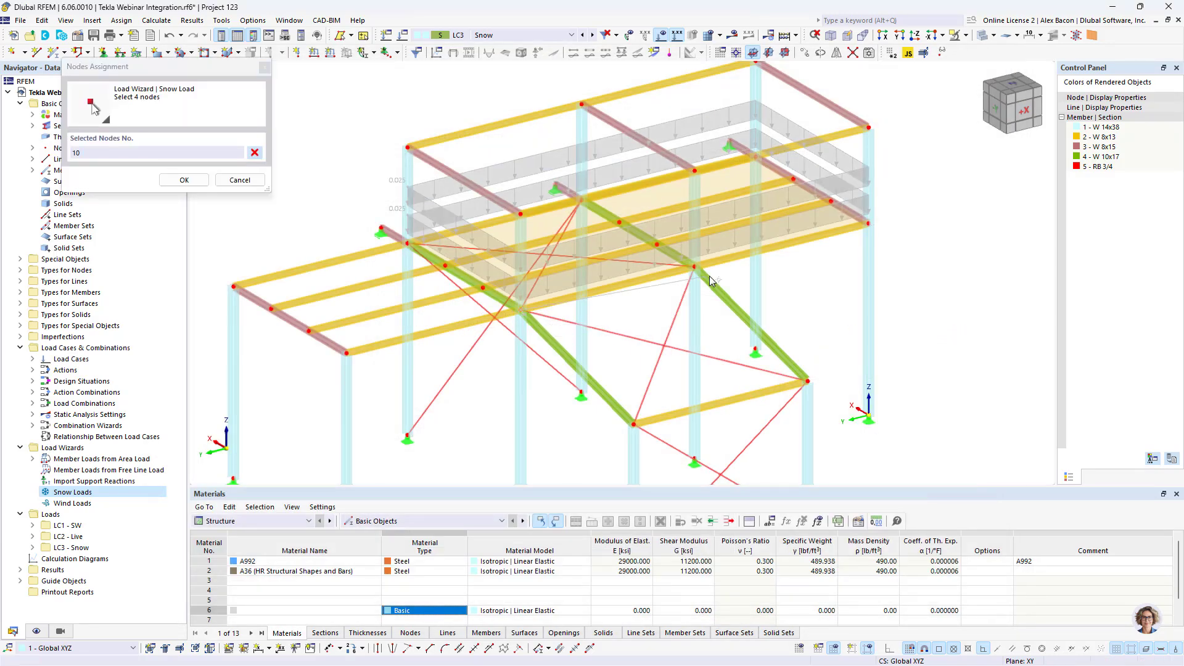
left_click(695, 267)
left_click(808, 382)
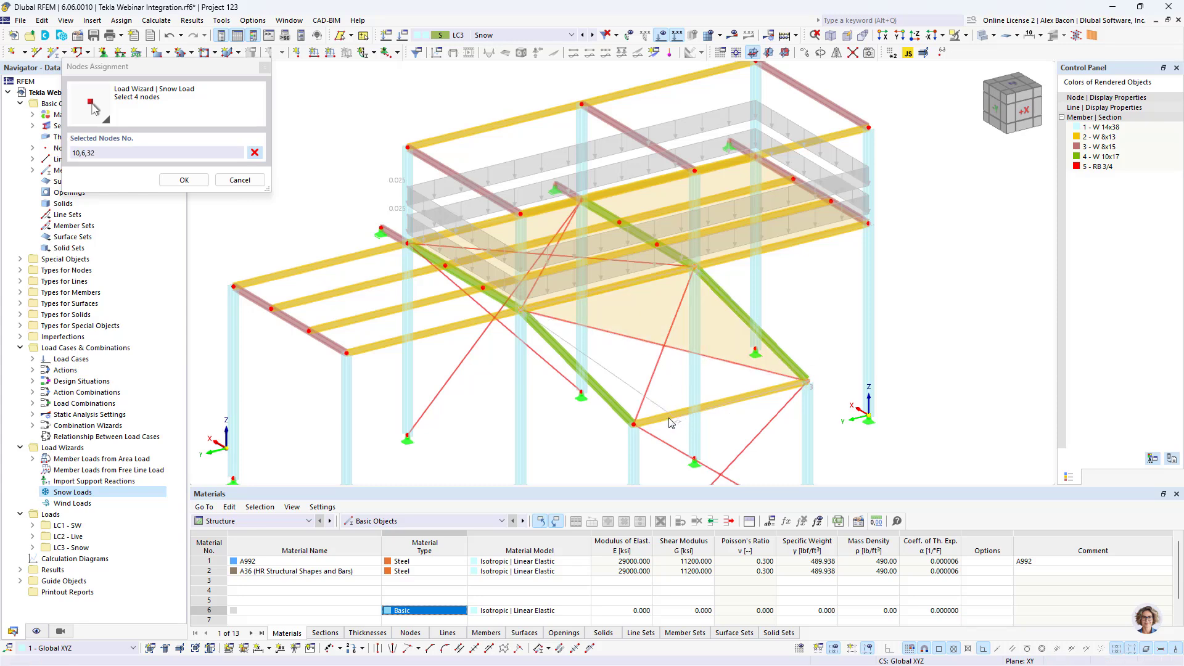
left_click(634, 424)
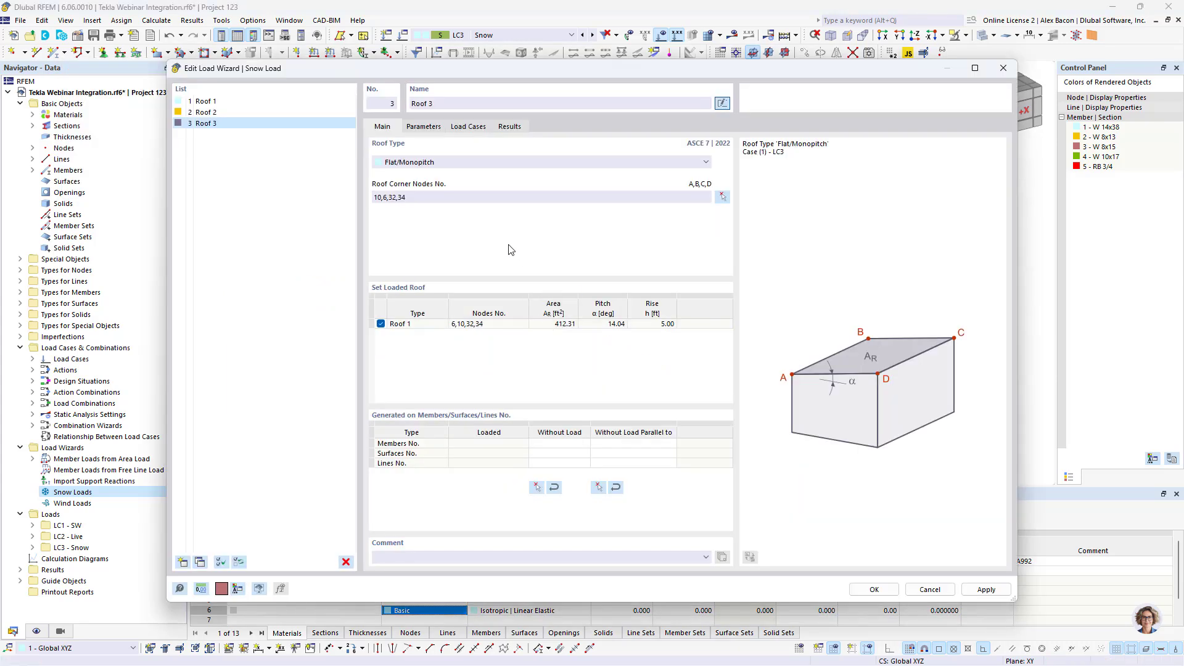
left_click(873, 590)
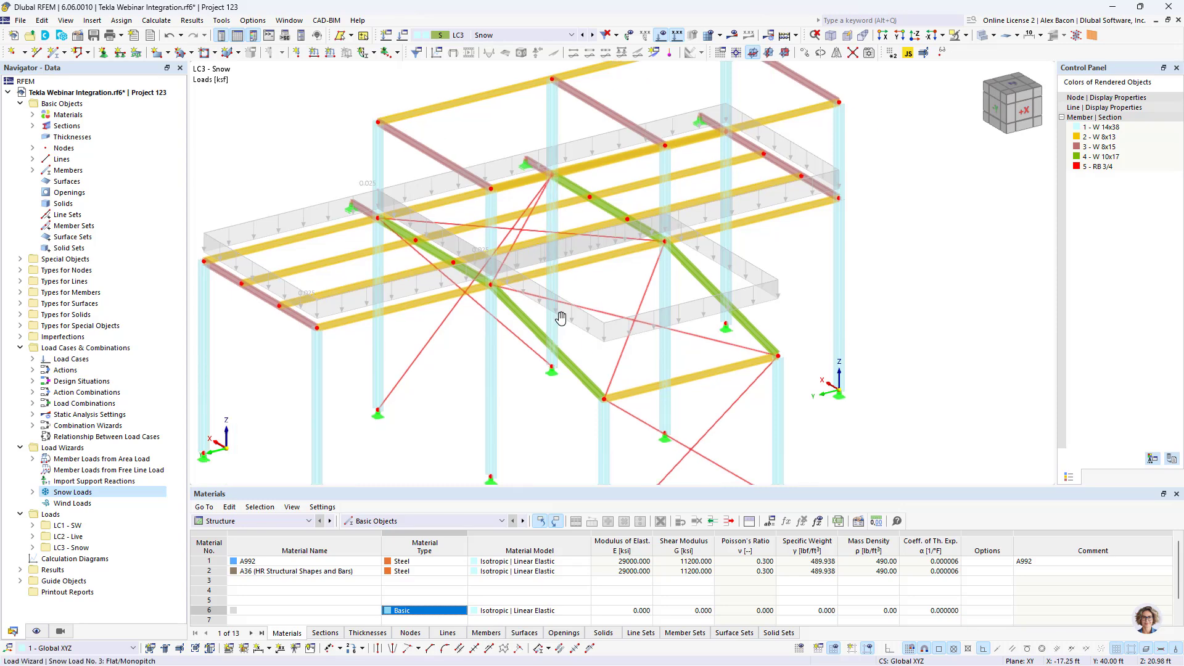
Inspect the member loads generated by the snow load wizard by displaying them separately, and restore the area load display.
middle_click_drag(588, 287, 601, 300)
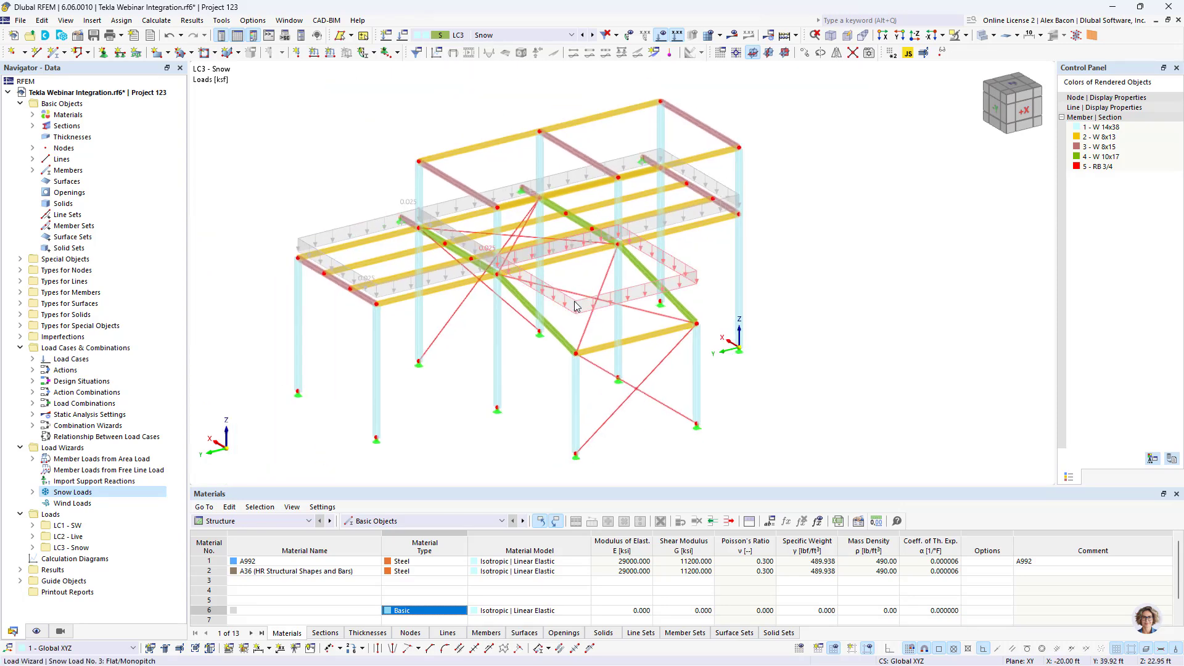
right_click(575, 306)
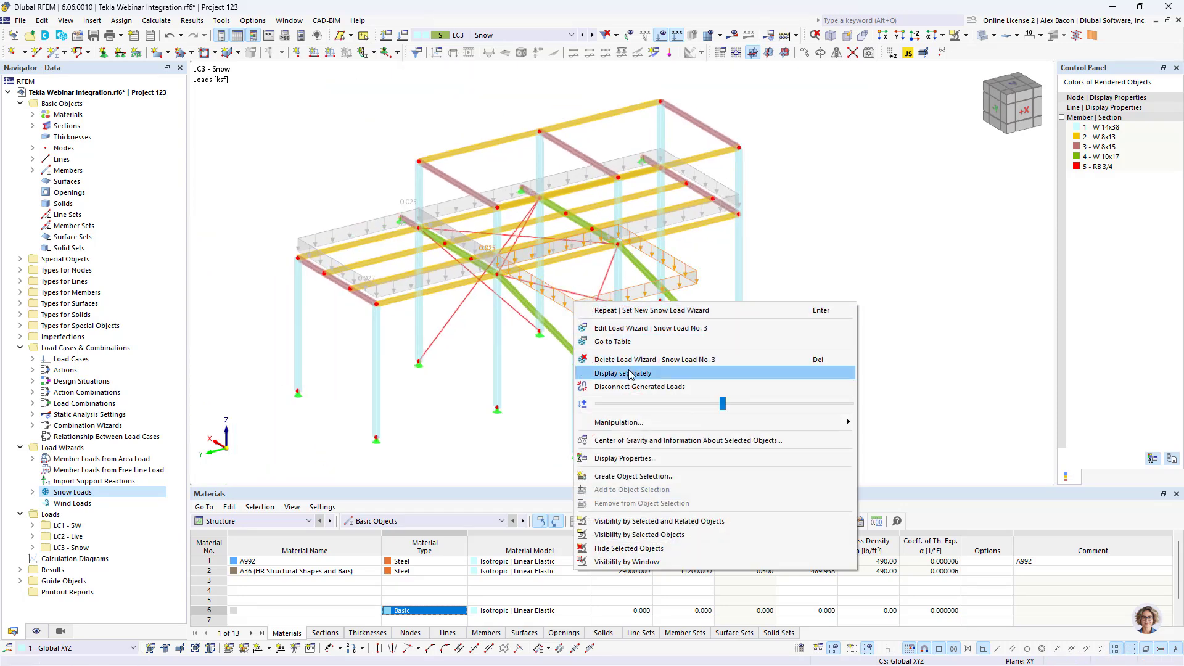
left_click(629, 449)
mouse_move(577, 259)
middle_mouse_down("ctrl")
mouse_move(618, 272)
mouse_move(724, 265)
mouse_move(685, 214)
mouse_move(573, 250)
mouse_move(576, 270)
middle_mouse_up("ctrl")
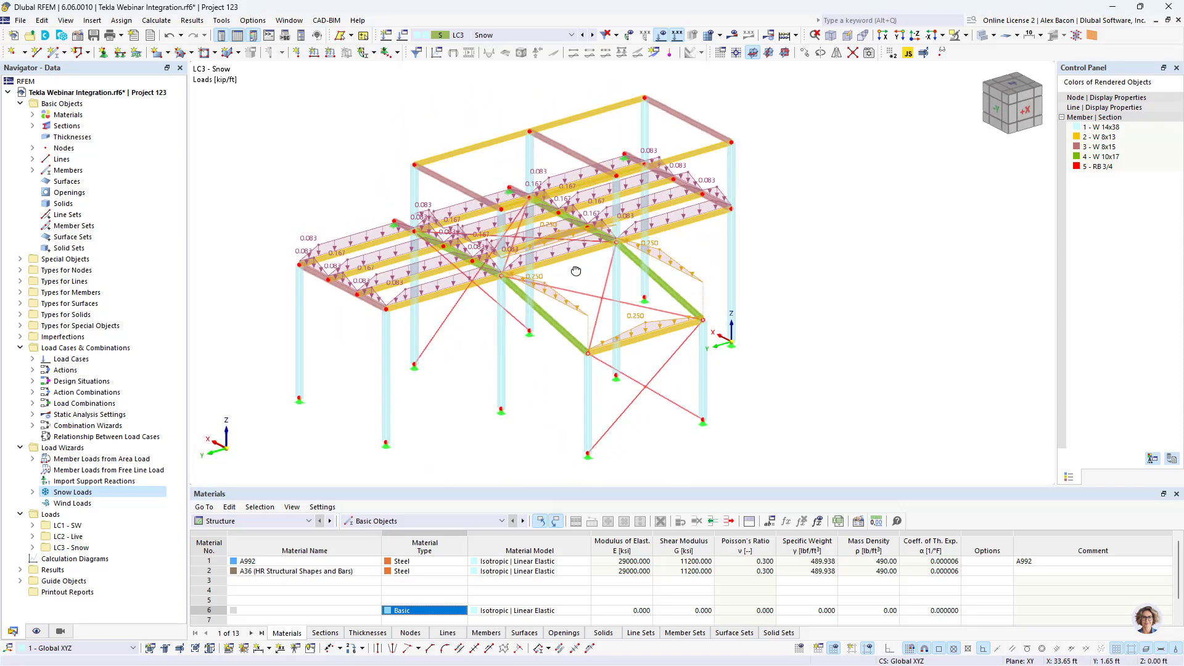
scroll(579, 312, "up", 2)
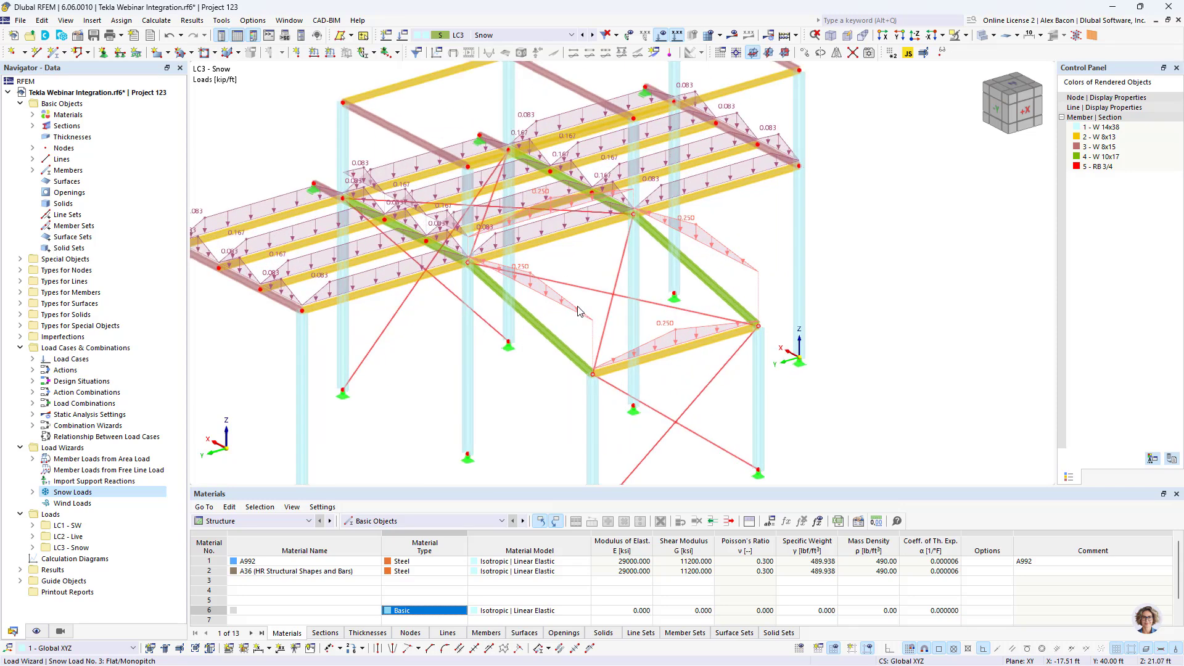
right_click(578, 311)
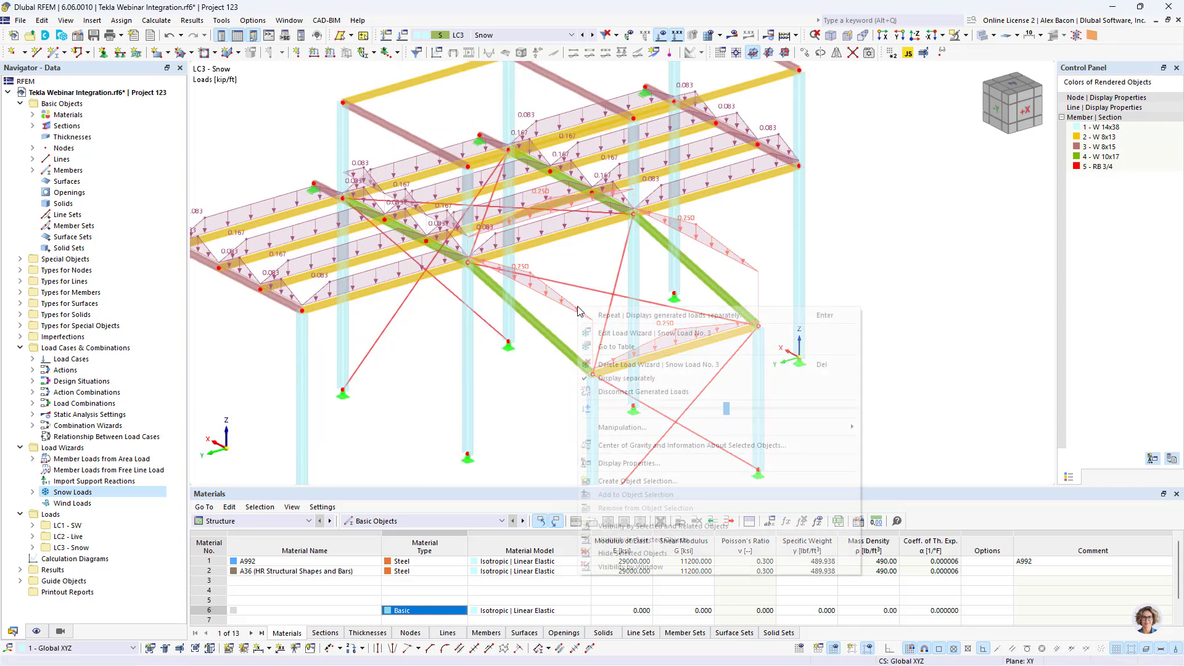
left_click(666, 379)
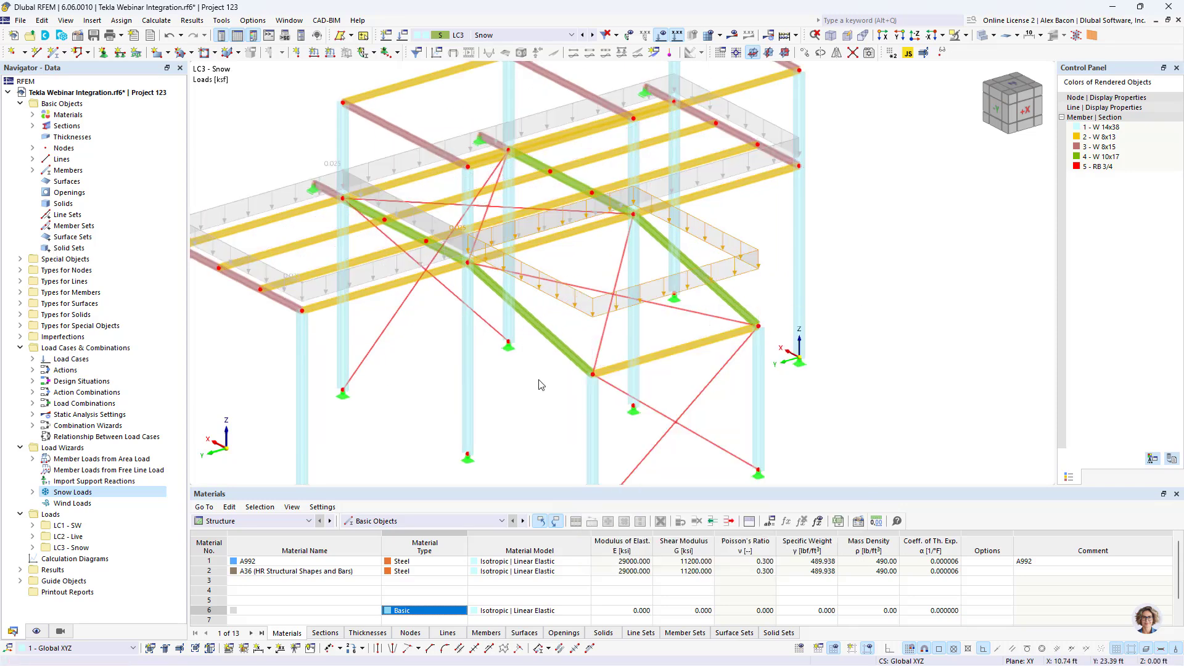
Switch the displayed load case from LC3 back through LC2 - Live to LC1 - SW.
scroll(541, 385, "down", 5)
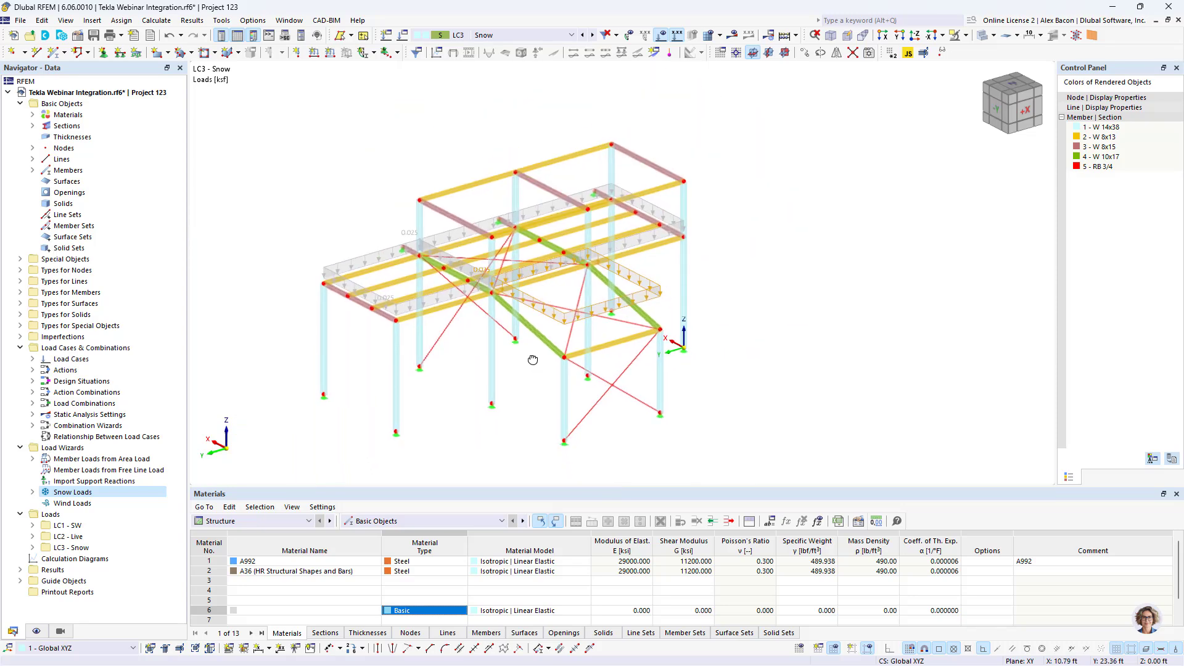
left_click(582, 35)
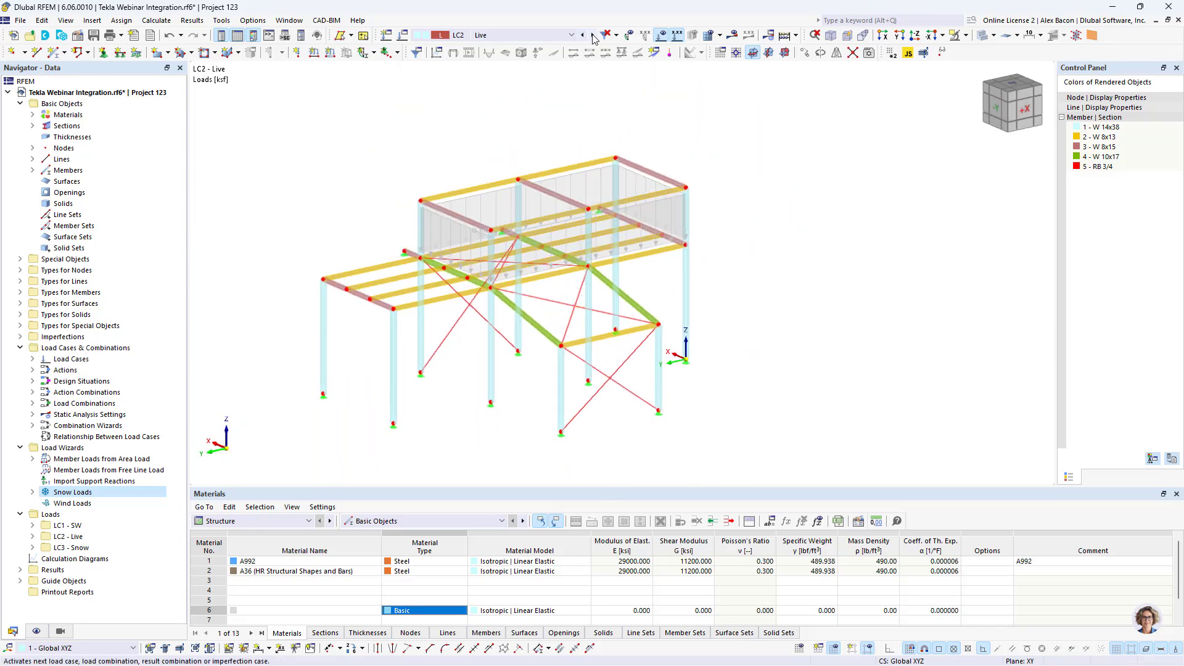
left_click(582, 35)
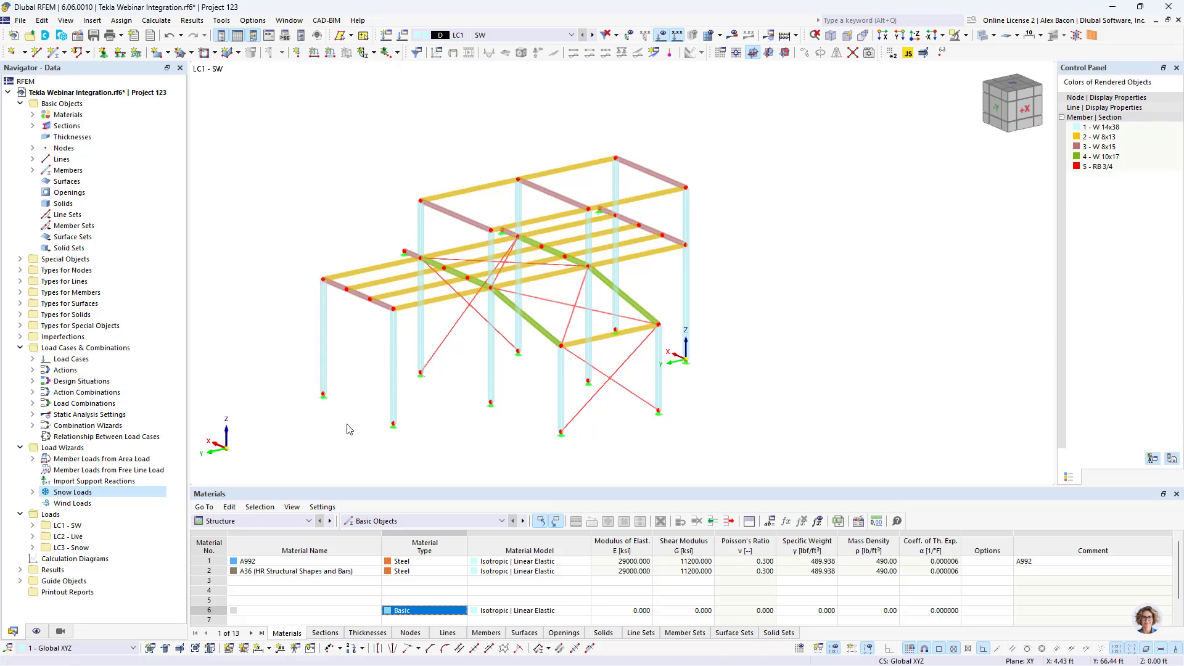
Activate the Steel Design add-on in the model's base data.
left_click(83, 37)
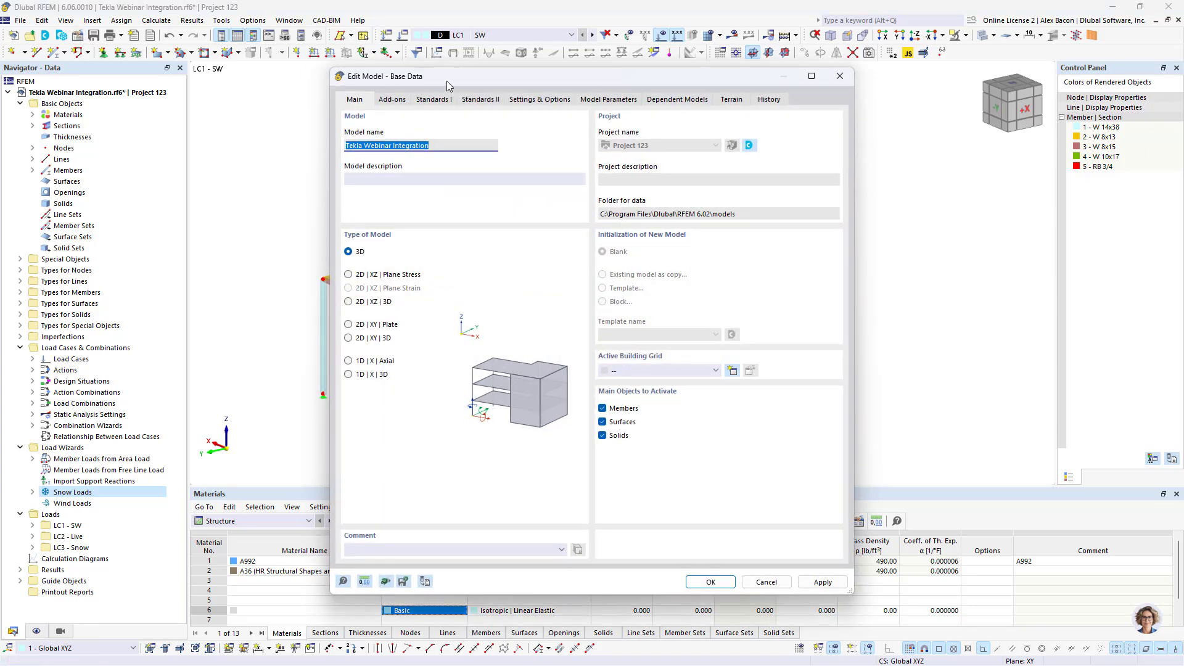
left_click(385, 101)
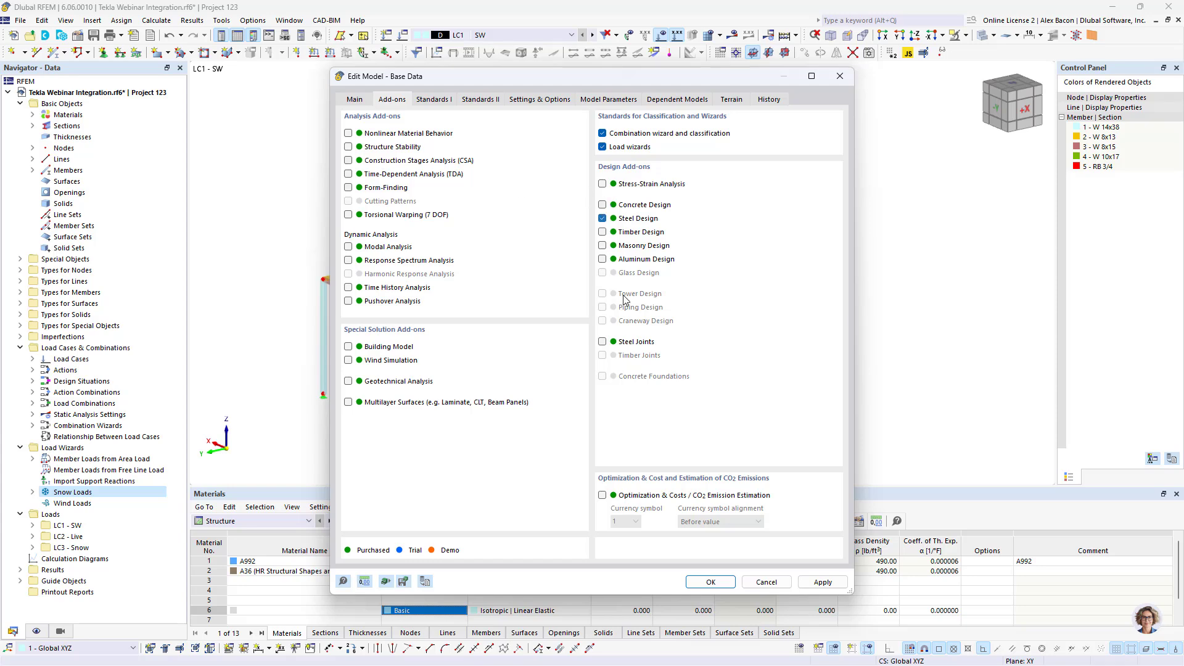
left_click(707, 581)
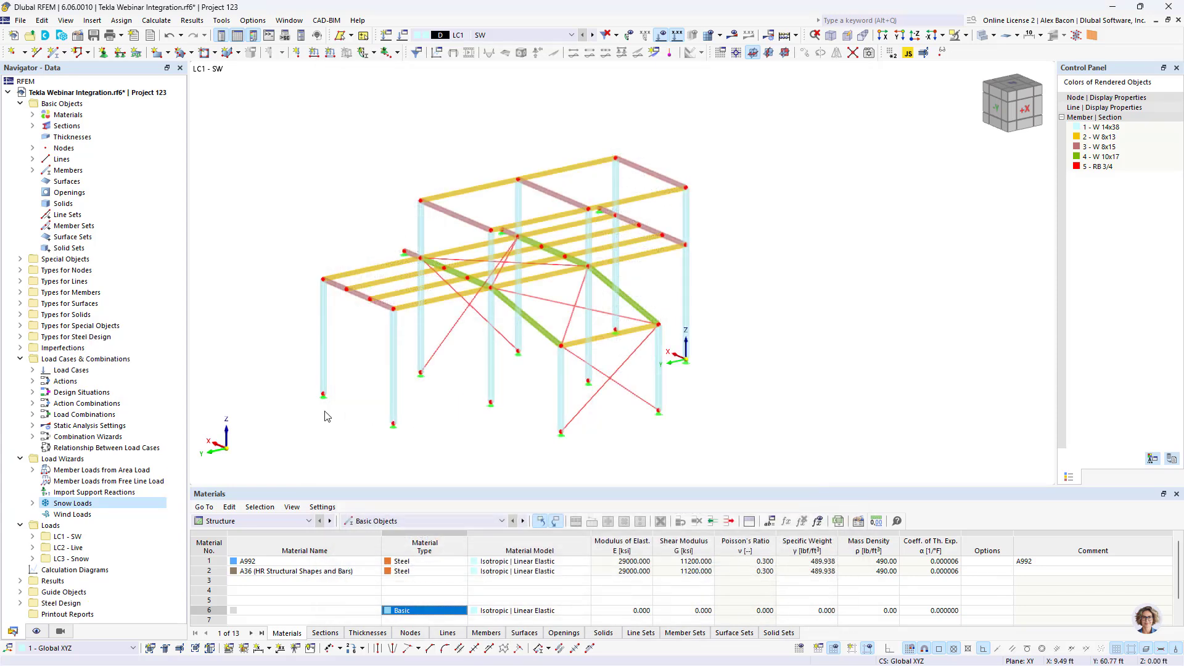
Turn off Perform stability design in the Default strength configuration of the AISC 360 steel design.
left_click(25, 603)
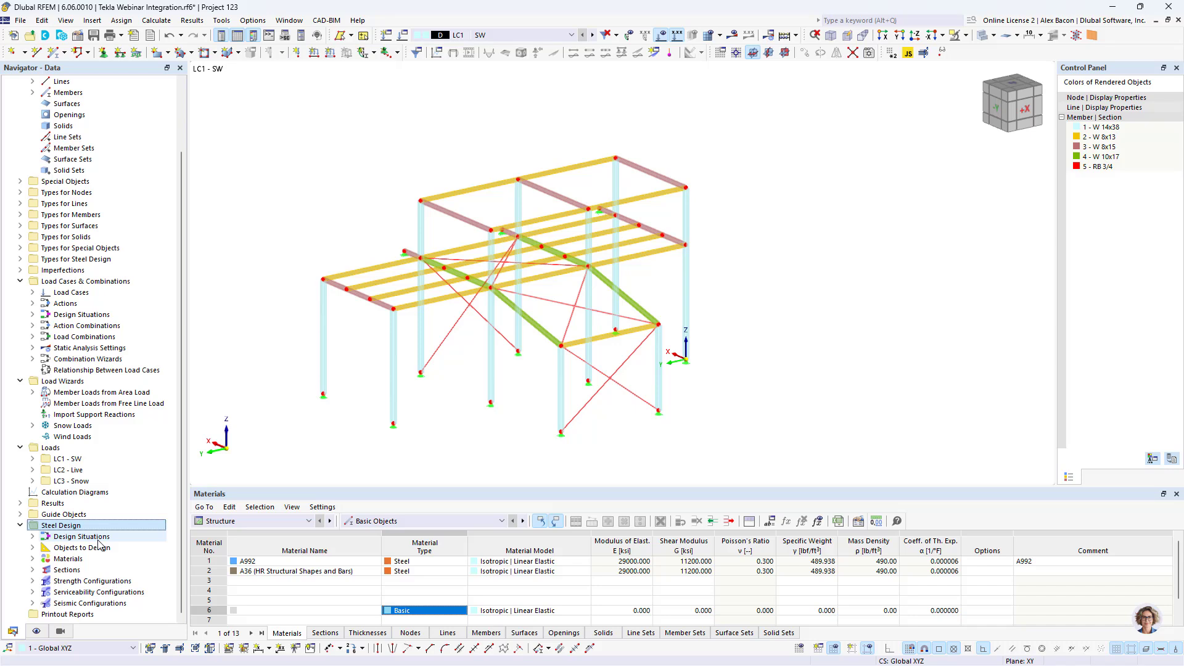
right_click(94, 584)
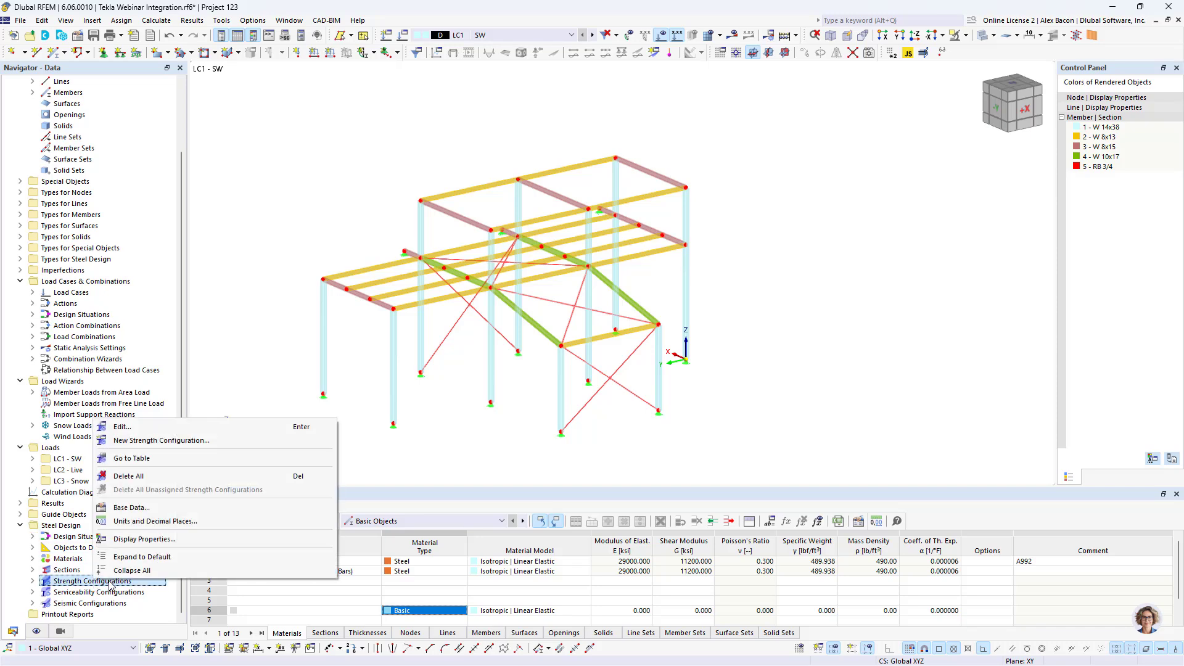
left_click(123, 427)
left_click(357, 134)
left_click(357, 133)
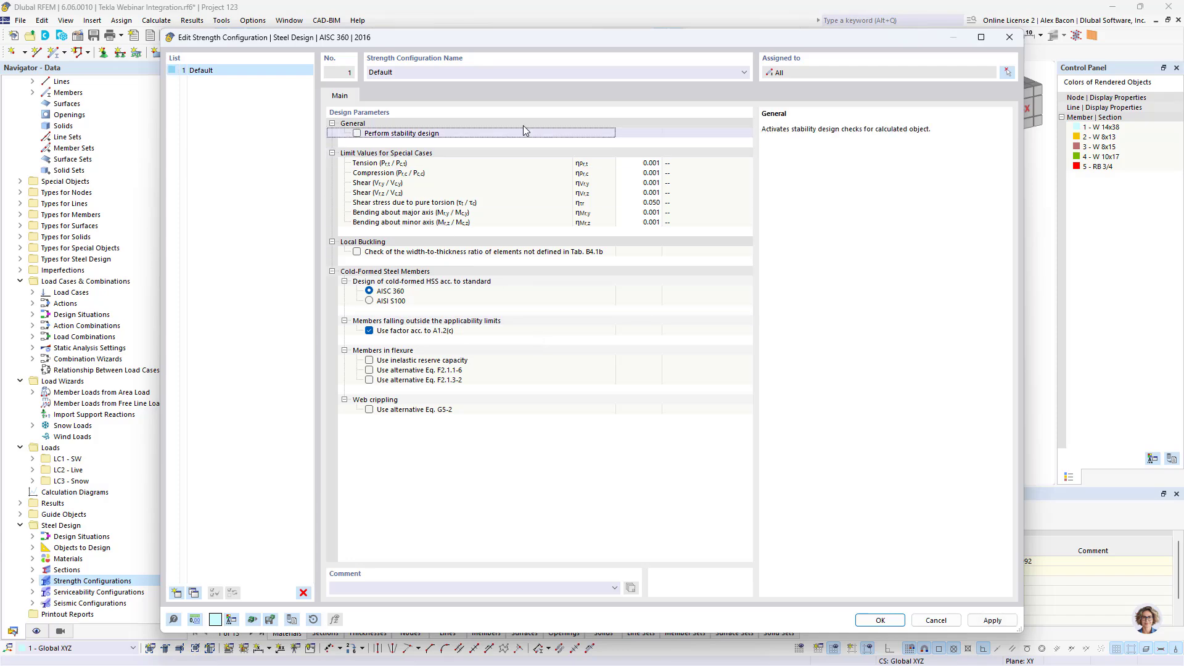
left_click(880, 621)
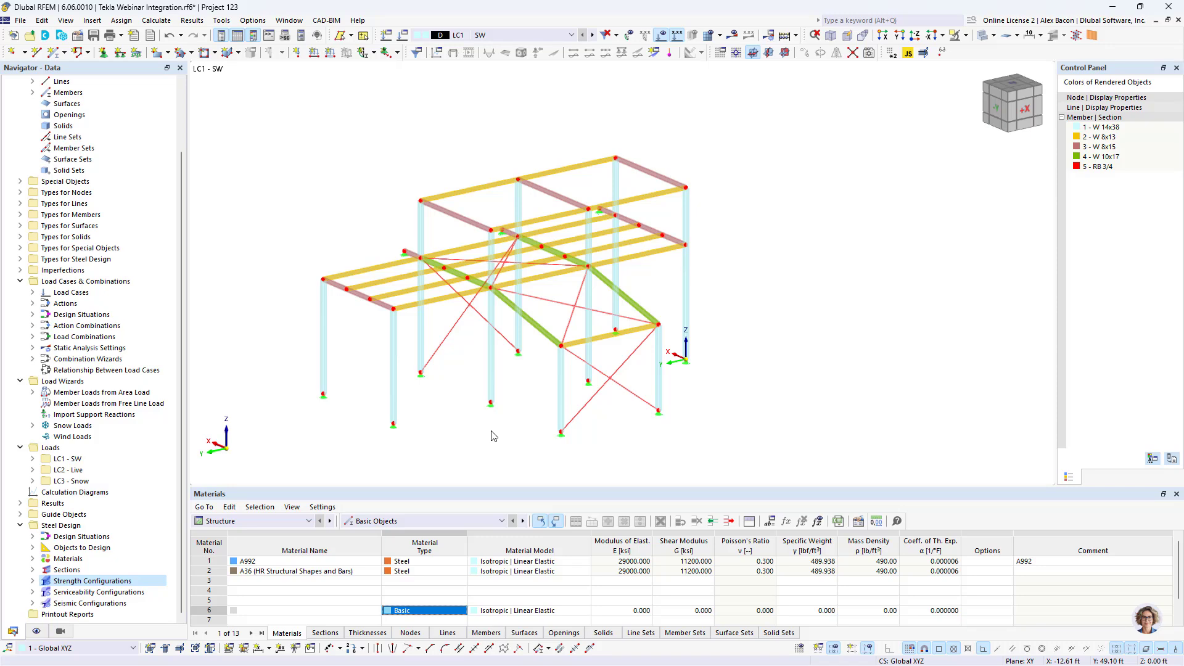
scroll(494, 436, "up", 2)
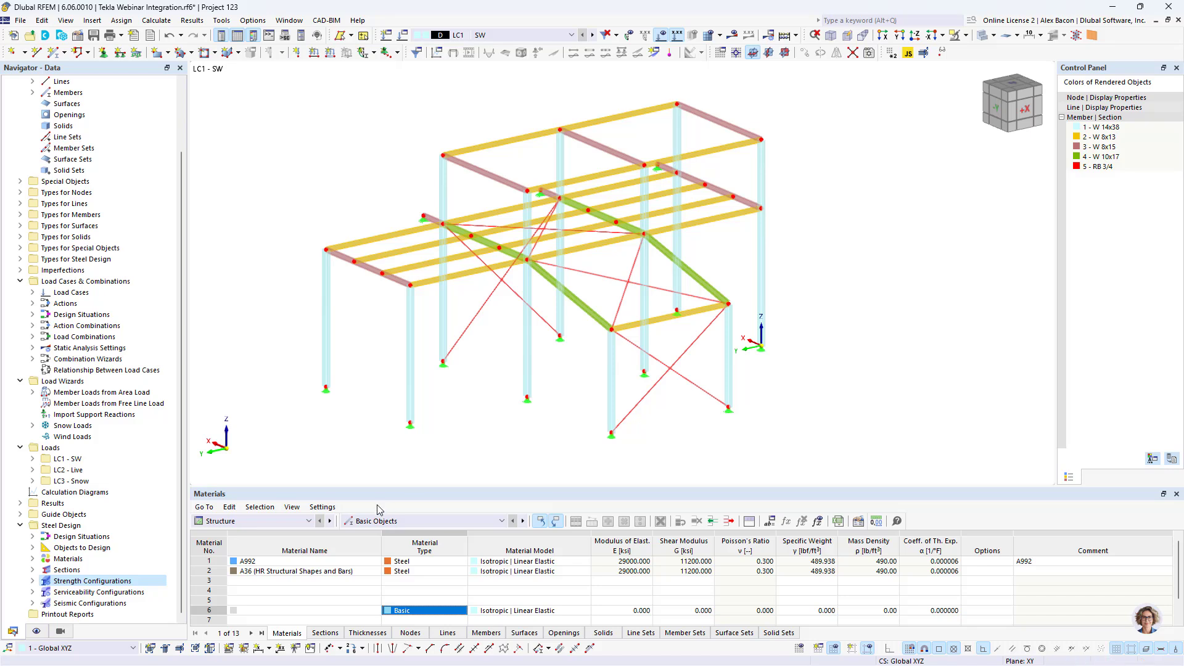
Review the Steel Design input data for design situations, objects to design, materials and sections, and start the design calculation.
left_click_drag(280, 486, 281, 446)
left_click(265, 480)
left_click(259, 540)
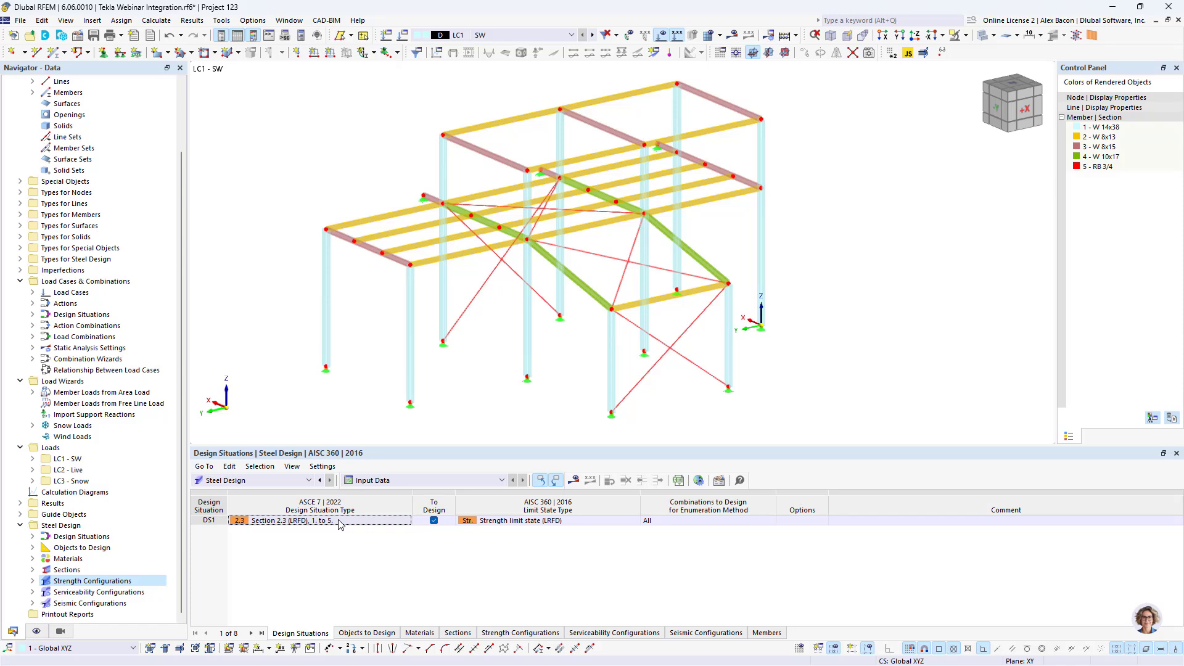
left_click(362, 634)
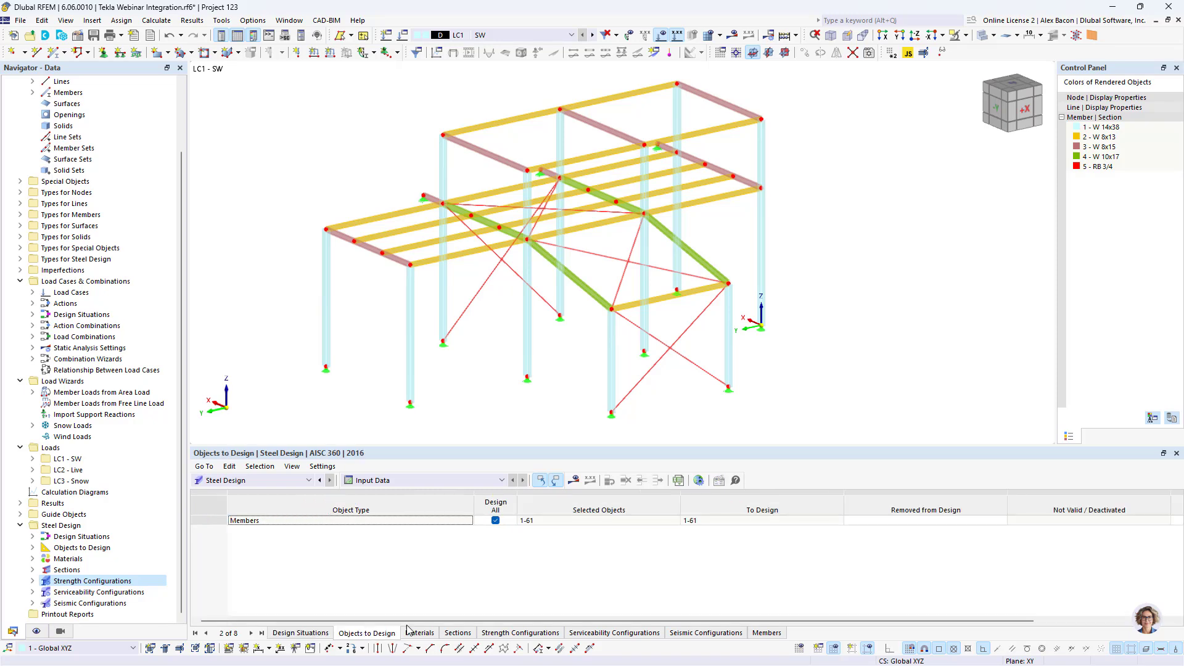
left_click(598, 521)
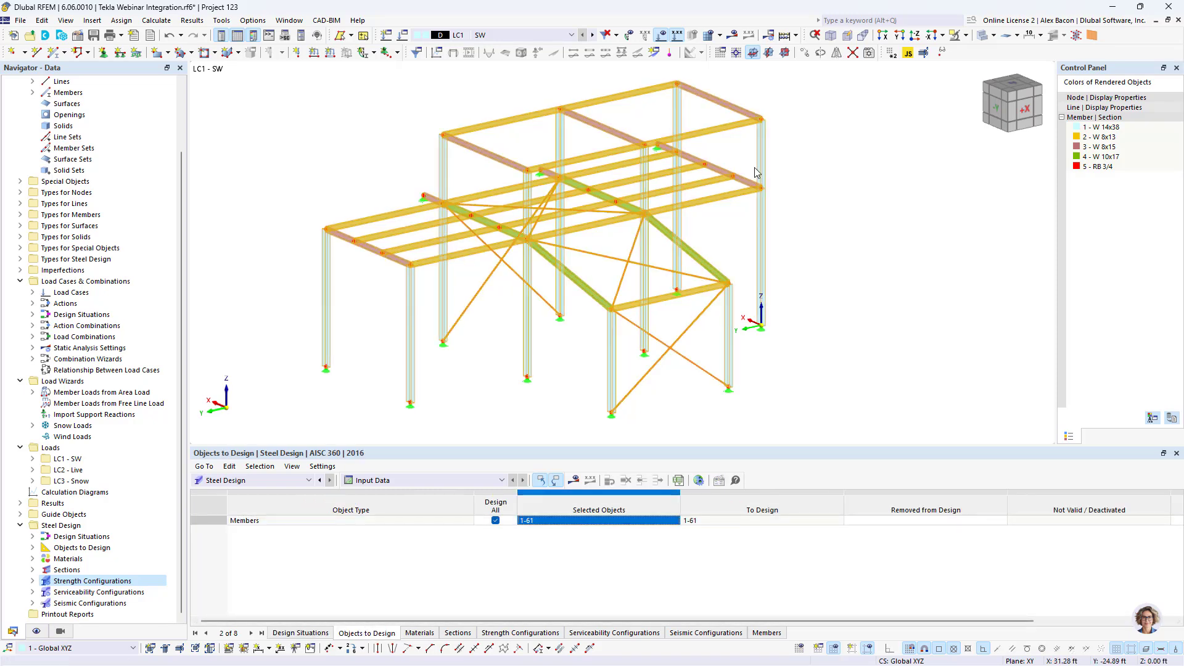
left_click(414, 633)
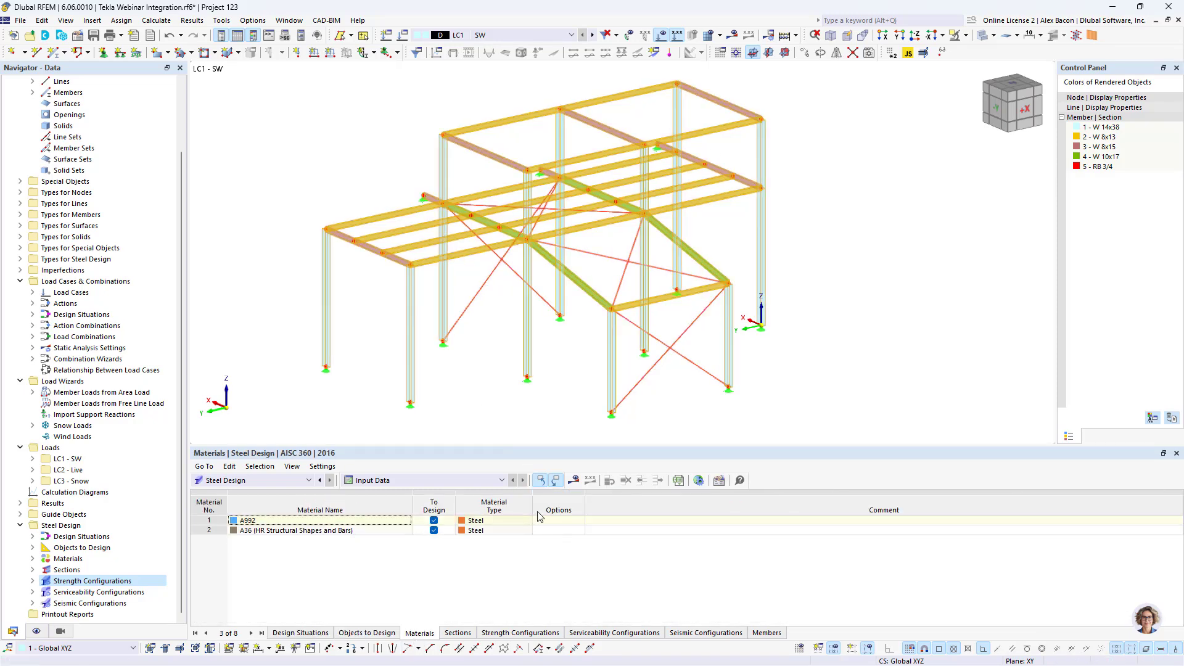
left_click(459, 633)
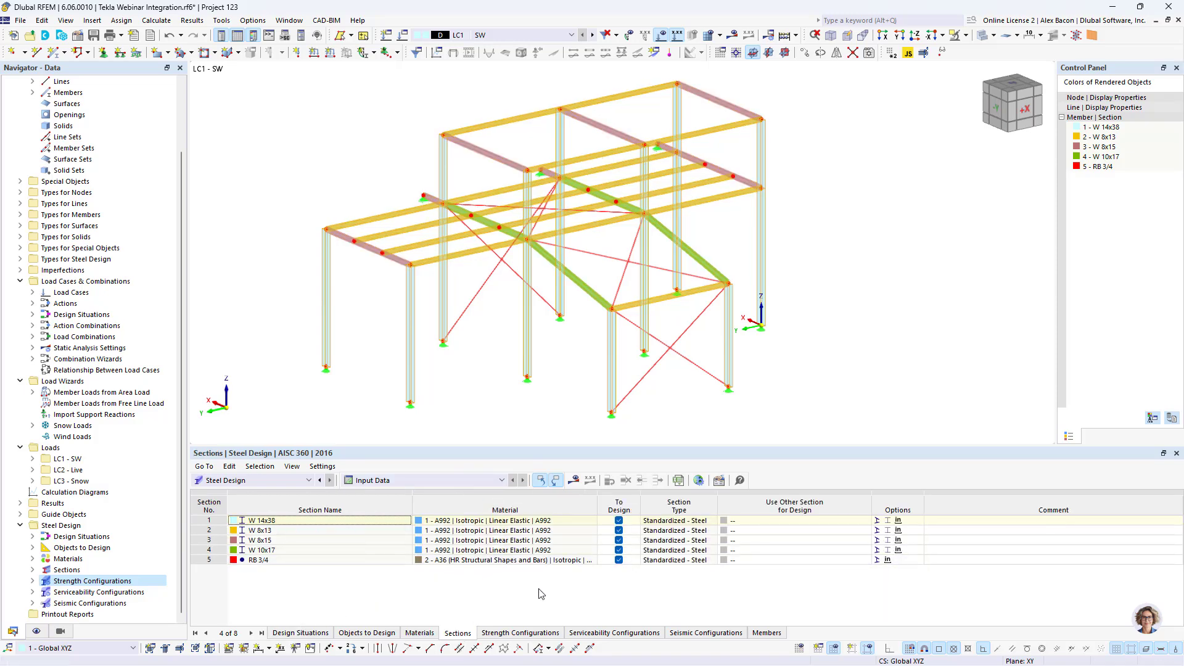
left_click(308, 632)
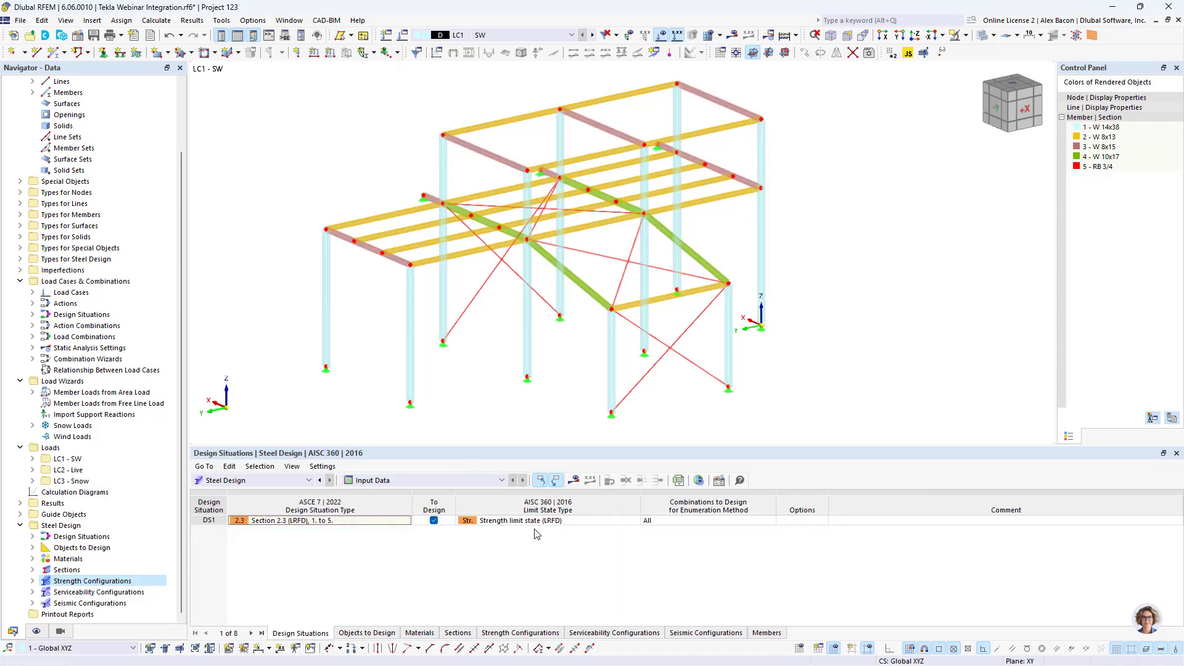
left_click(574, 480)
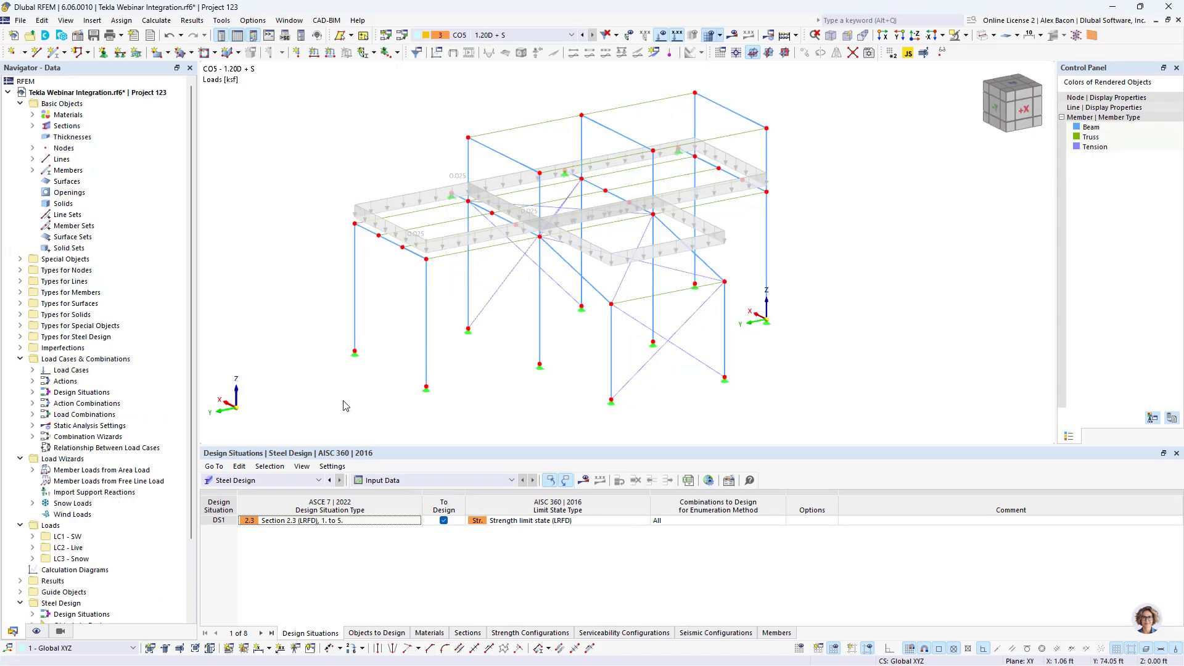
Reassign the corner nodes of Roof 1 in the snow load wizard to the uppermost roof, nodes 28, 30, 26 and 25.
double_click(493, 184)
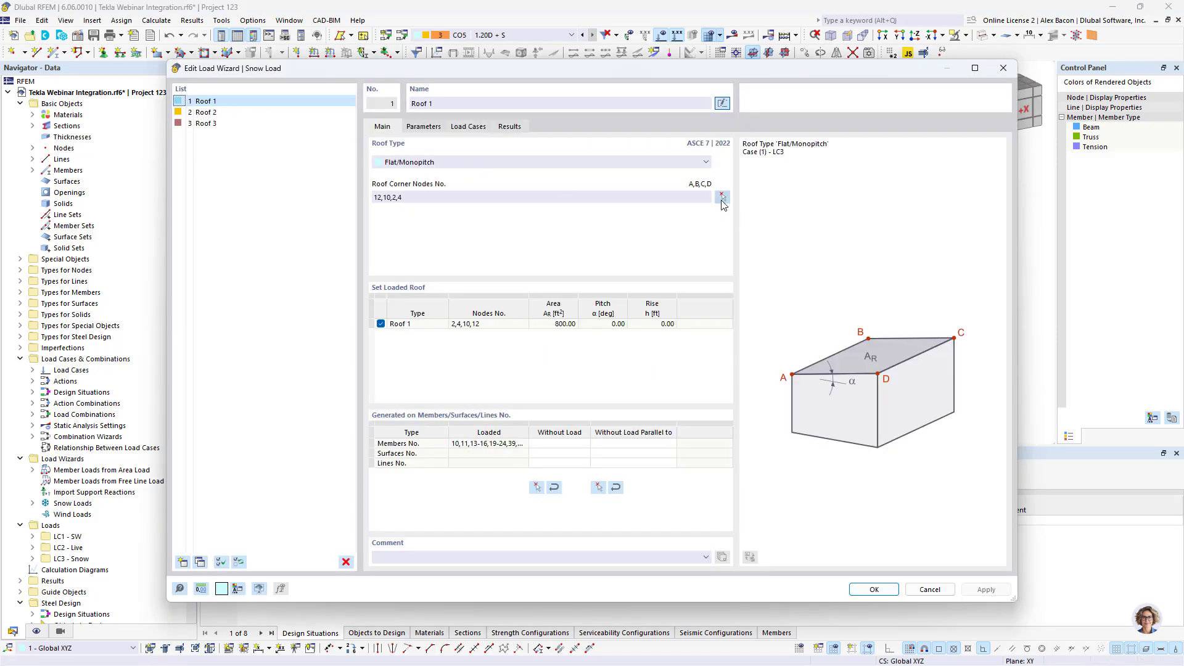
left_click(722, 196)
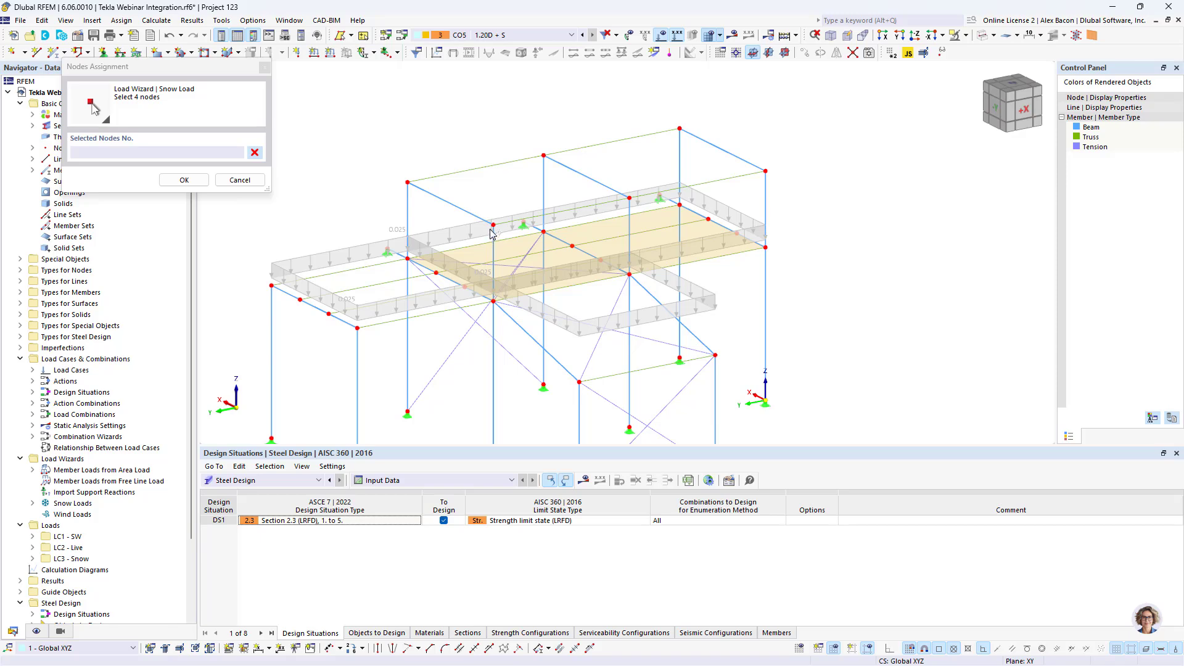
left_click(493, 226)
left_click(408, 183)
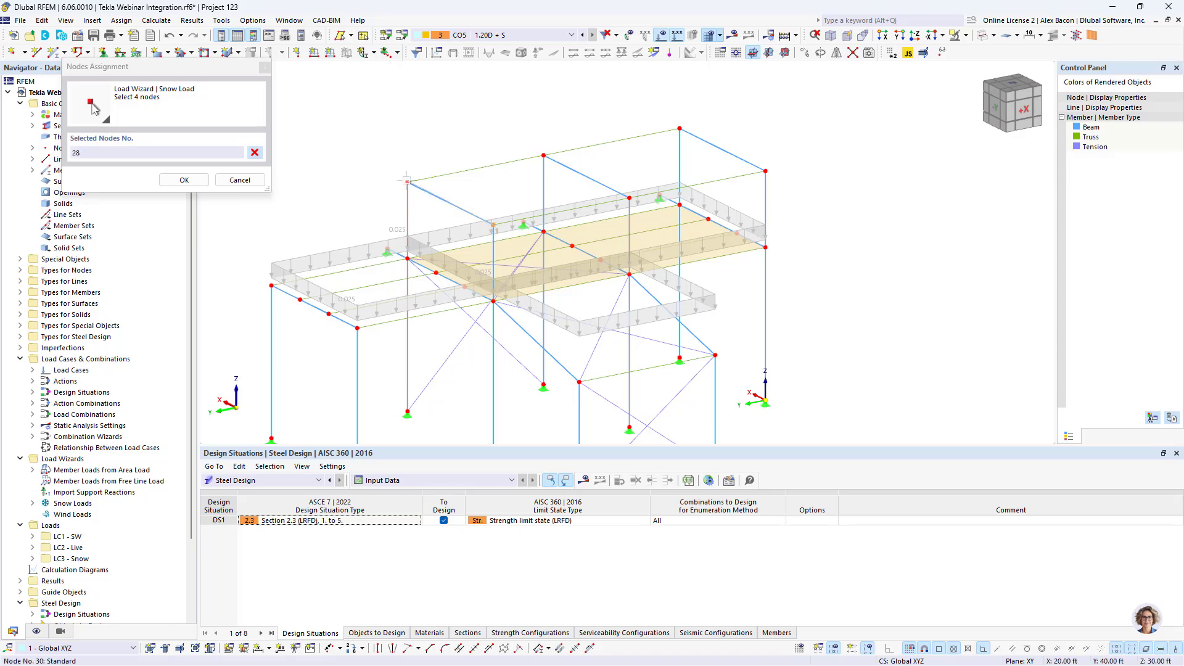
left_click(679, 129)
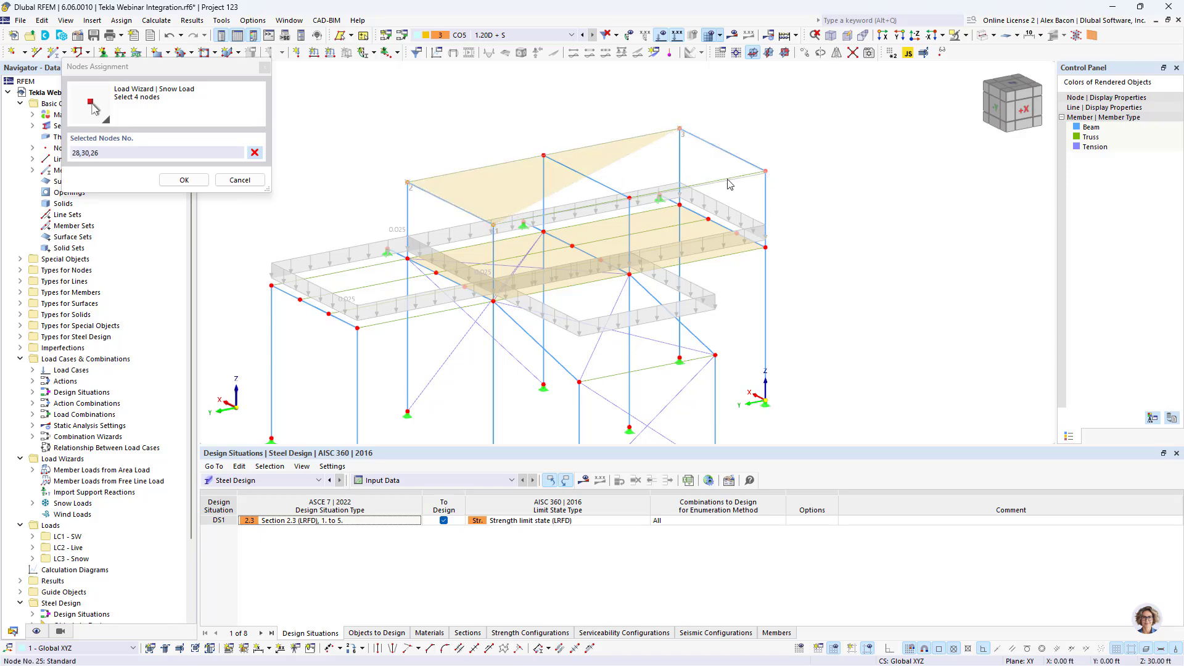
left_click(765, 171)
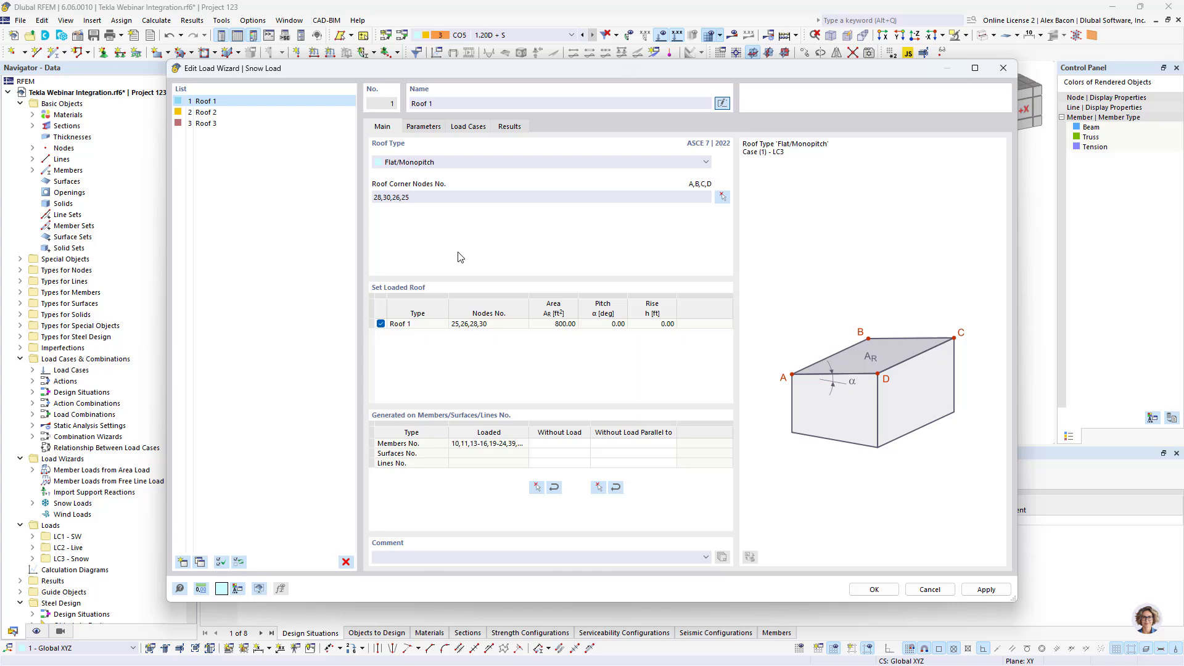
left_click(873, 589)
left_click(642, 401)
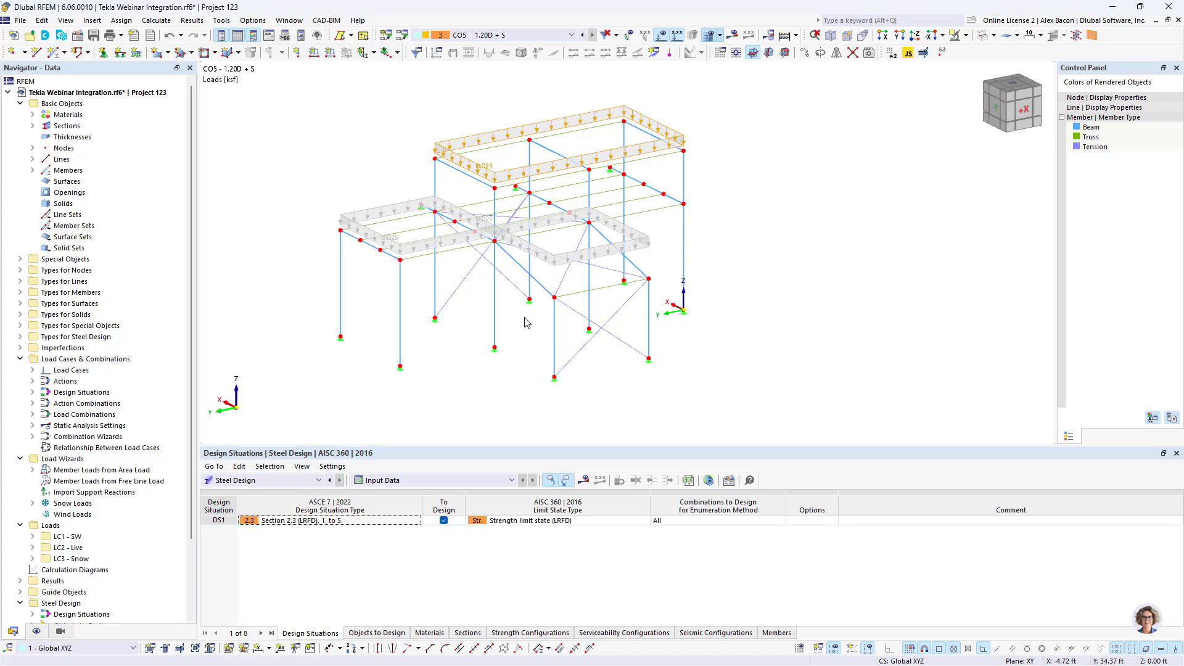
Run the steel design calculation and examine the design check ratios on the whole frame.
left_click(584, 481)
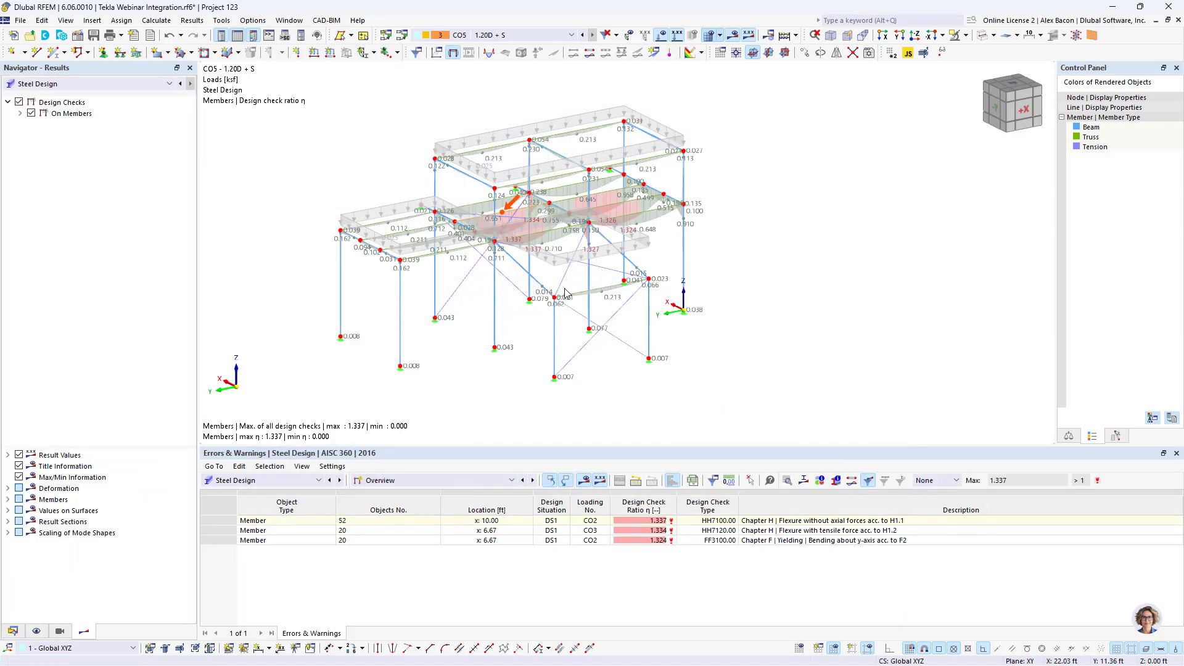
scroll(570, 287, "up", 2)
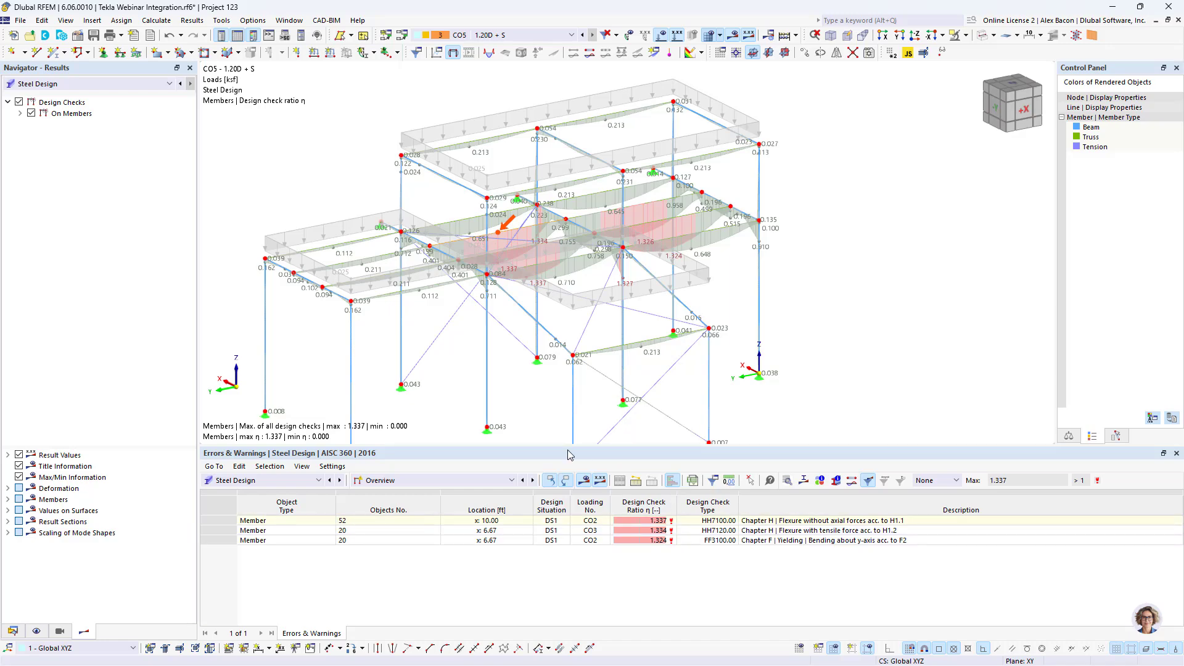
scroll(549, 401, "down", 3)
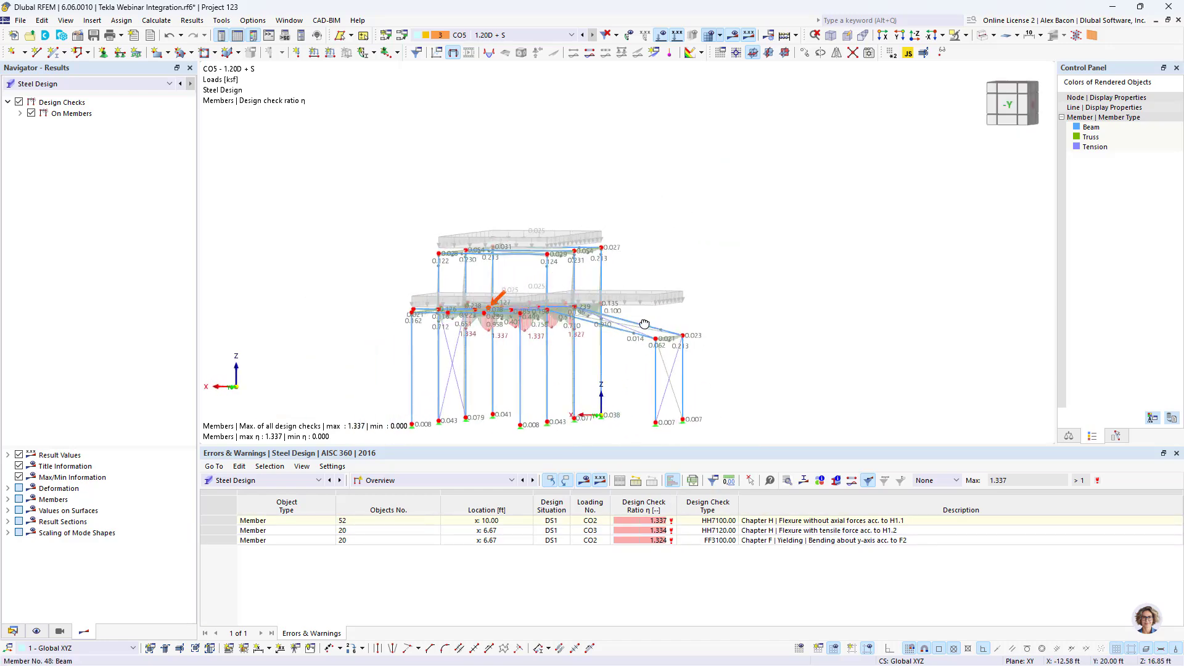
Hide the loads and isolate the horizontal beams of the middle level in a visibility view.
left_click(661, 35)
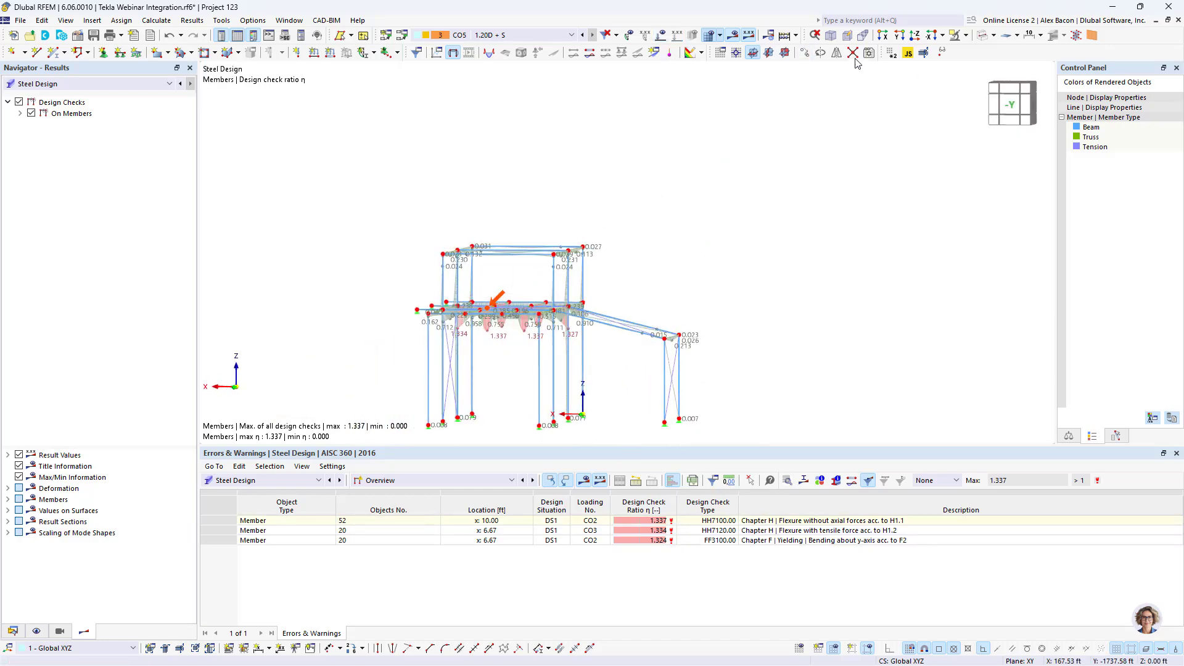
middle_click_drag(487, 322, 503, 318, "ctrl")
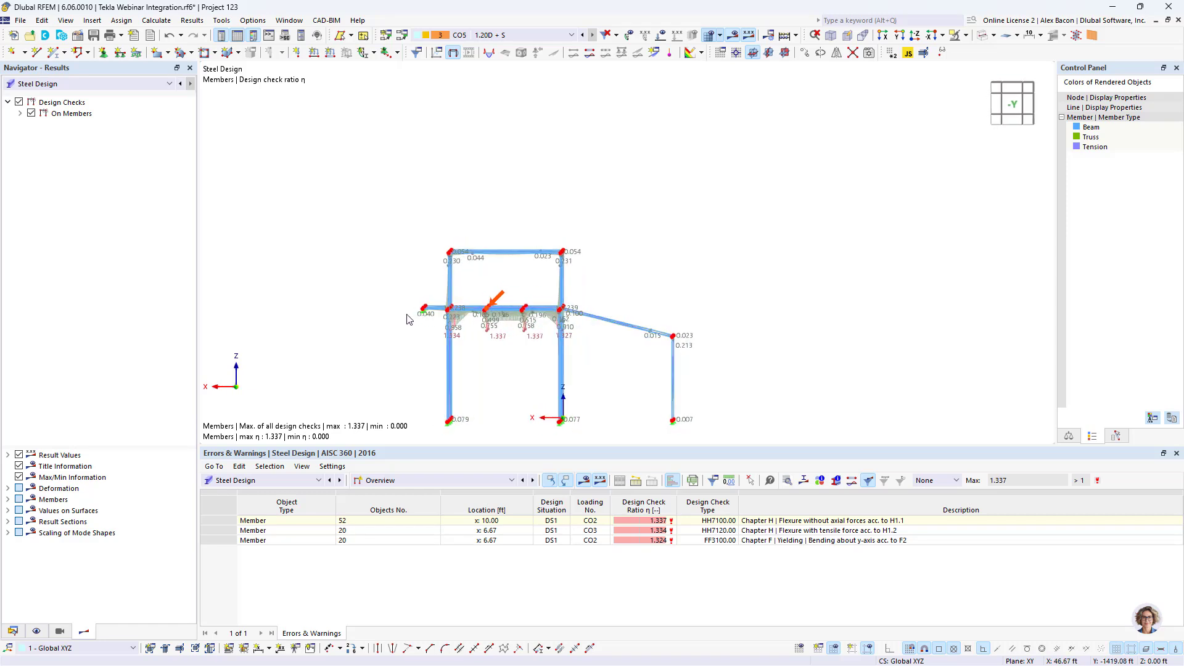
left_click_drag(408, 315, 588, 287)
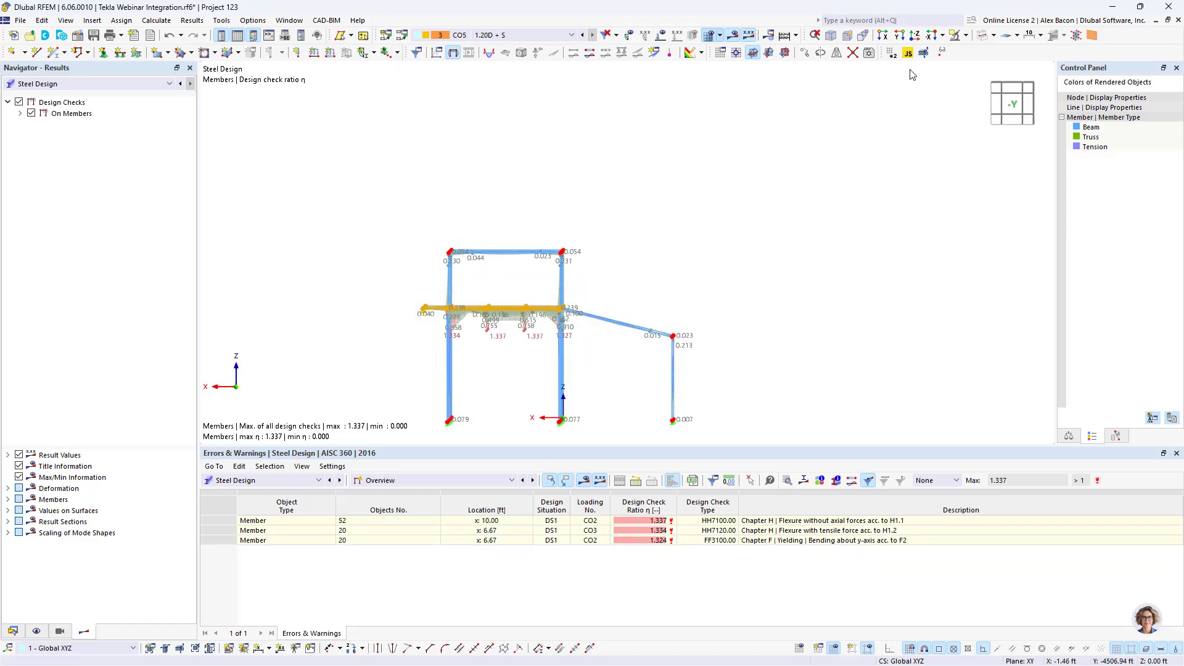
left_click(959, 35)
middle_click_drag(666, 219, 542, 257, "ctrl")
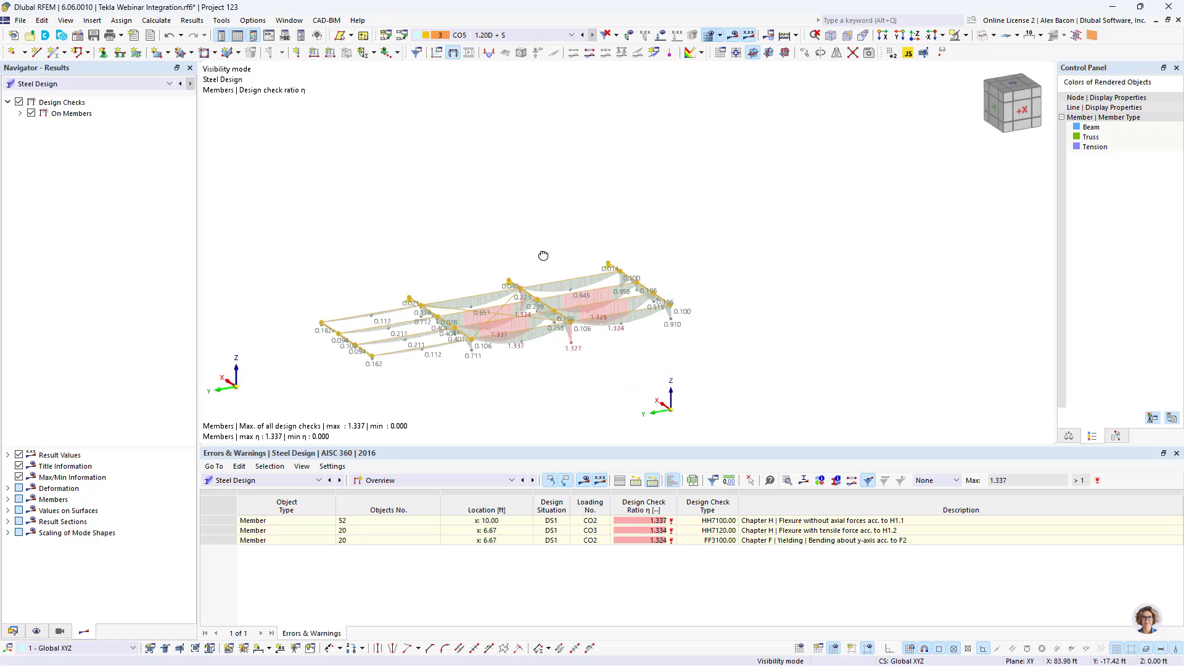
scroll(518, 386, "up", 3)
scroll(485, 320, "up", 2)
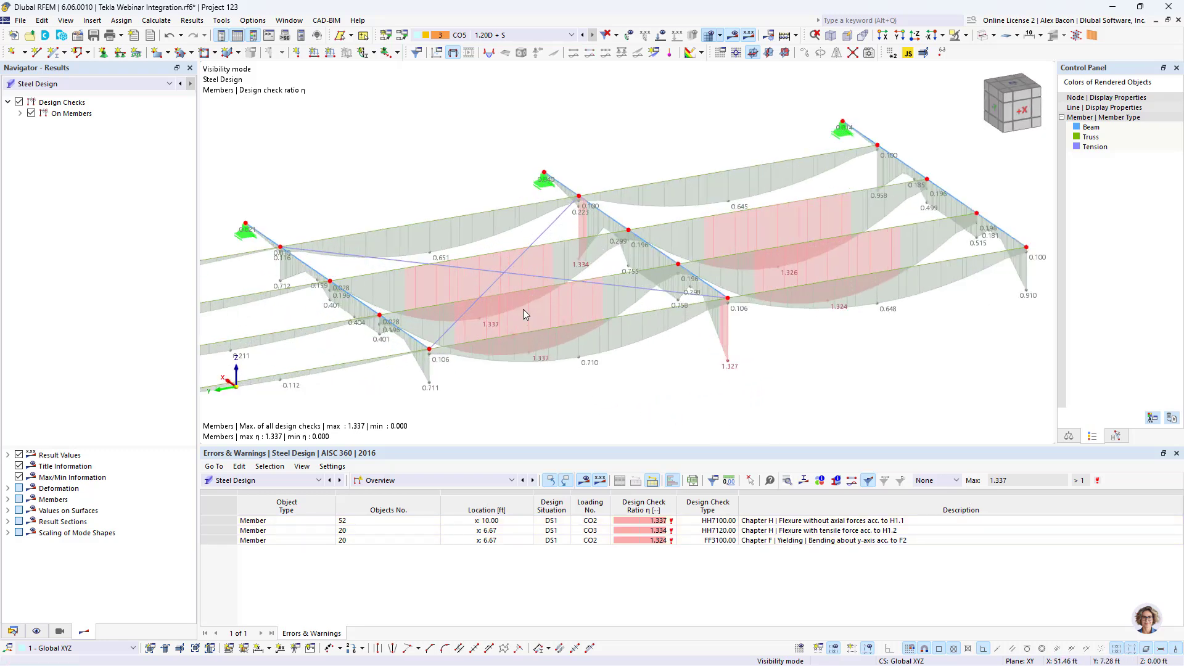
Render the isolated members as solids and color them by section.
left_click(982, 35)
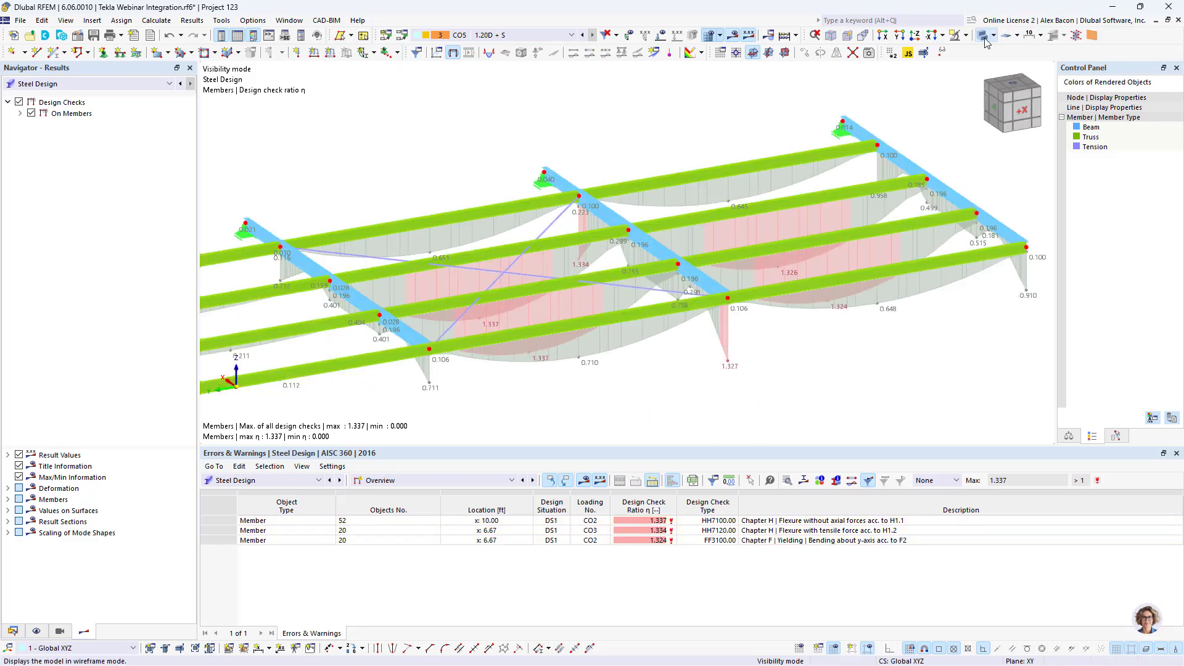
left_click(37, 631)
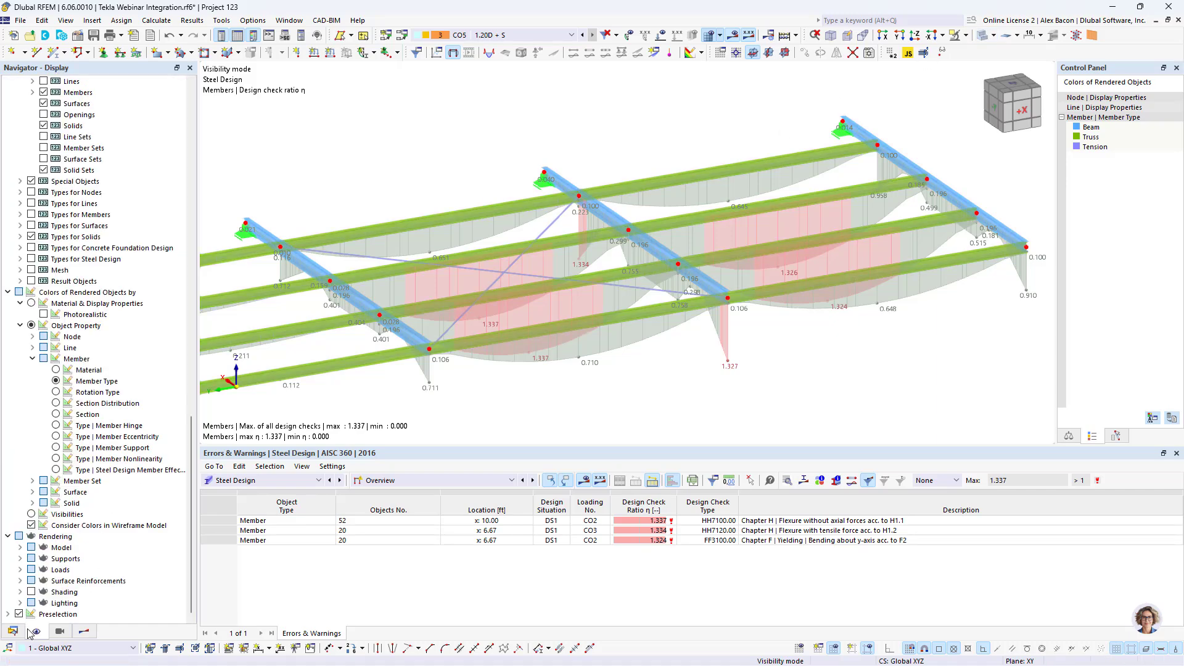
left_click(85, 414)
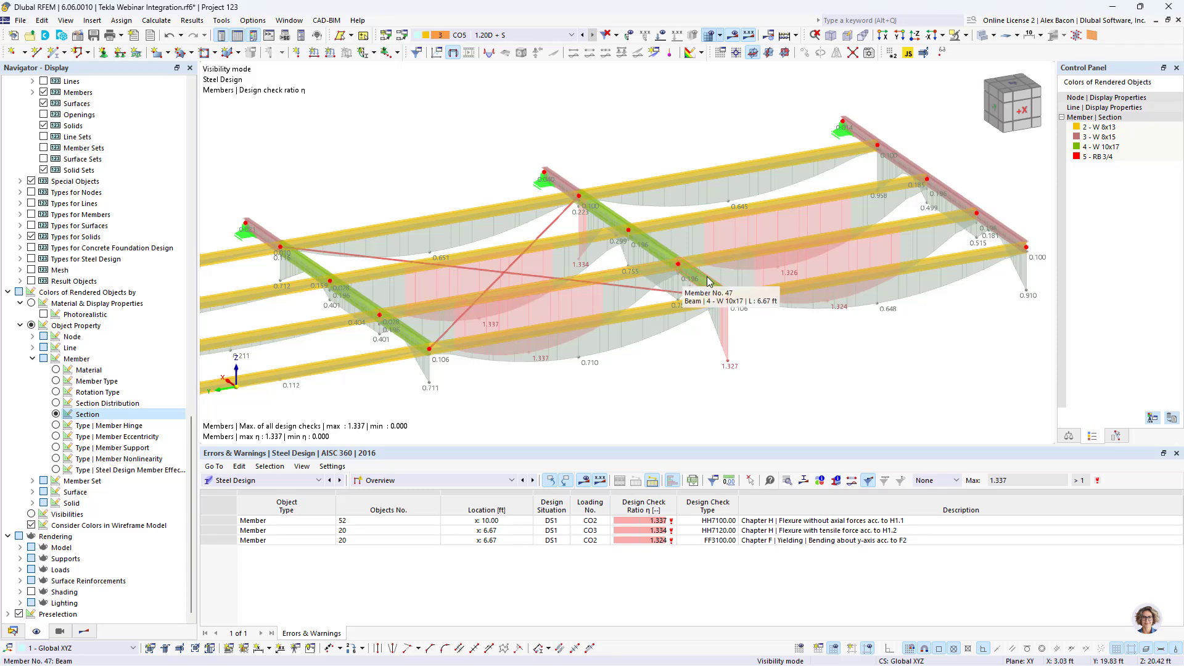
scroll(706, 290, "down", 2)
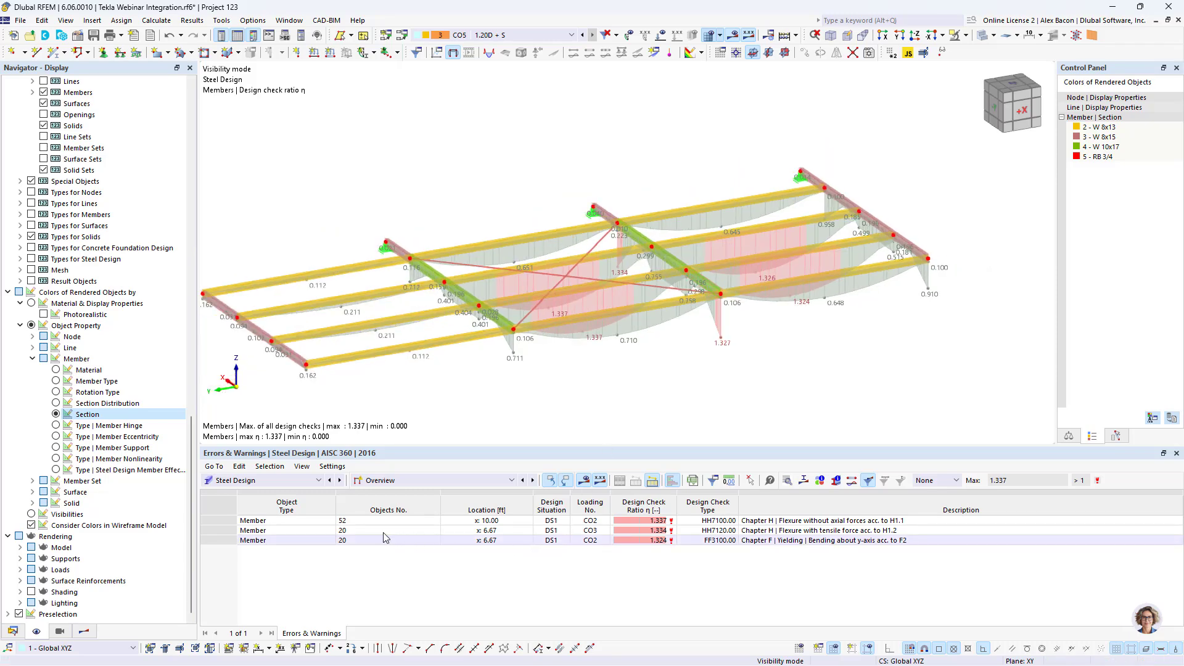
List the design ratios on members by design situation and inspect the check details of member 20's FF3100 y-axis bending yielding check.
left_click(451, 481)
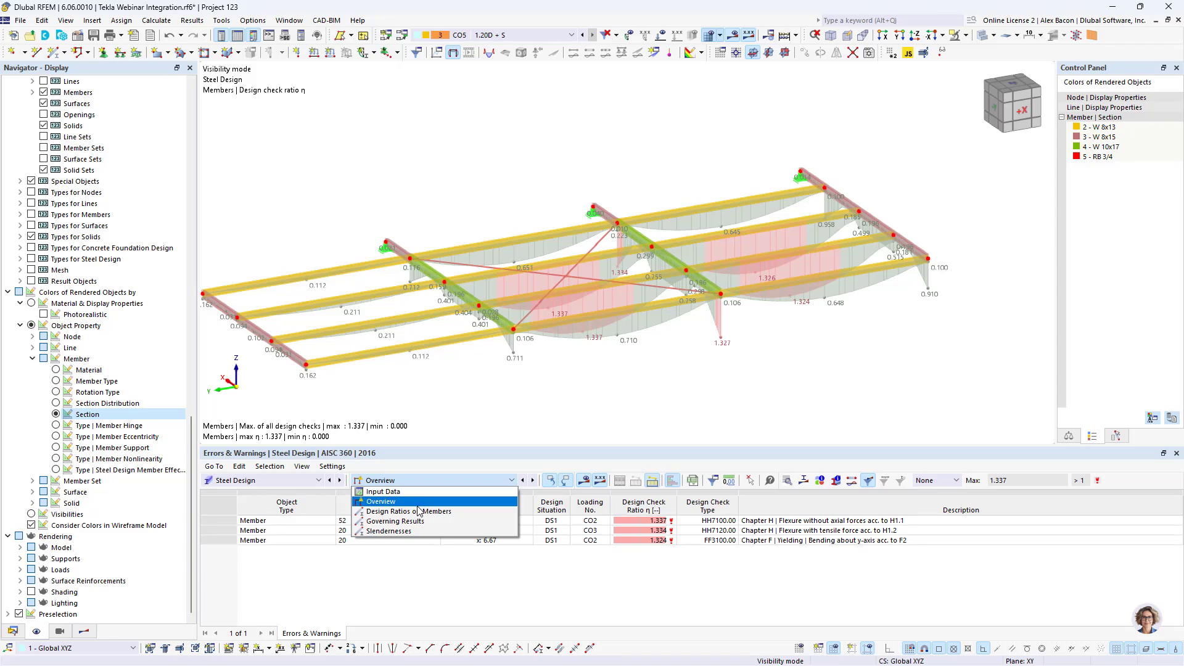
left_click(418, 511)
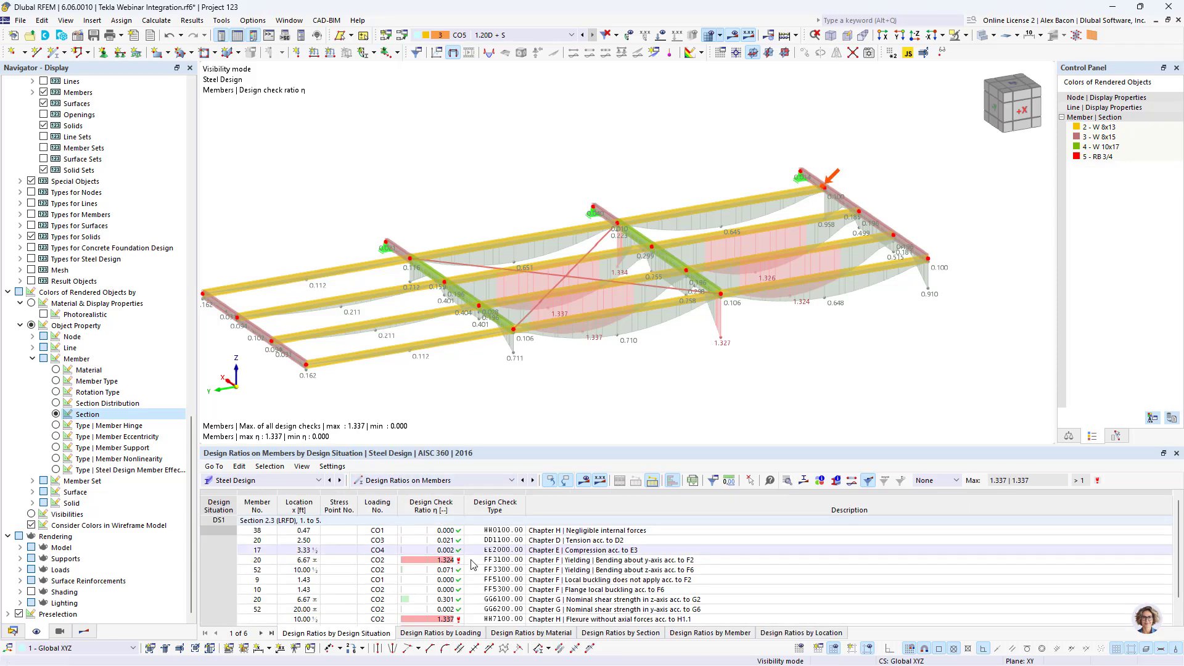
left_click_drag(469, 445, 470, 290)
left_click(495, 458)
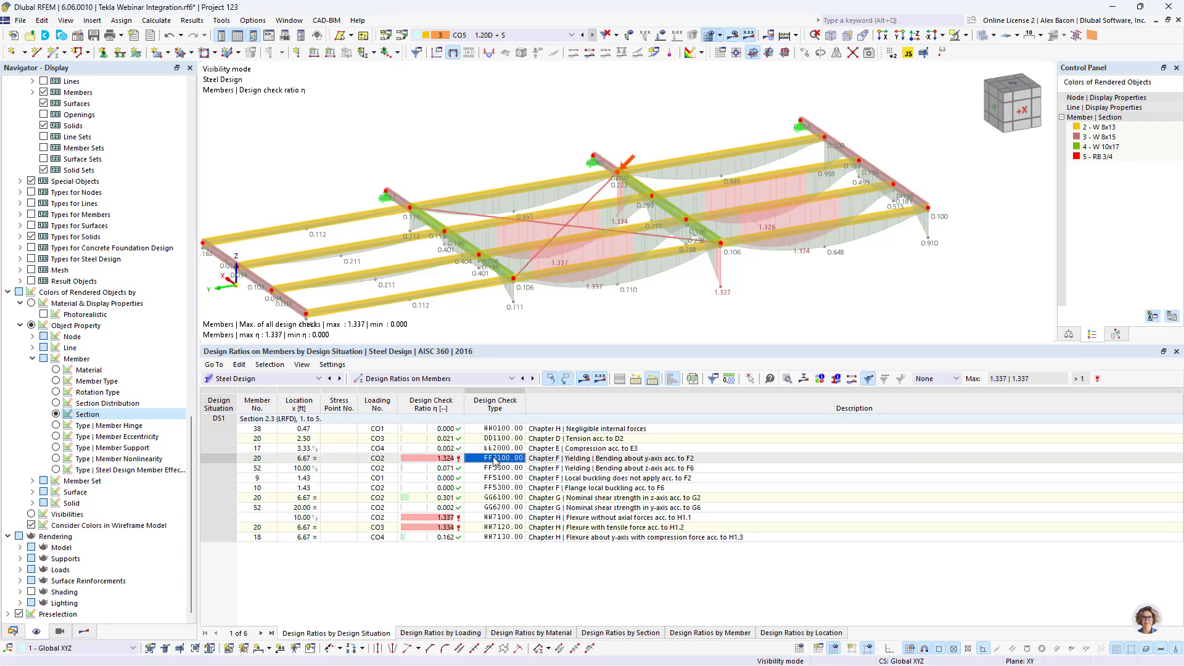
left_click(568, 460)
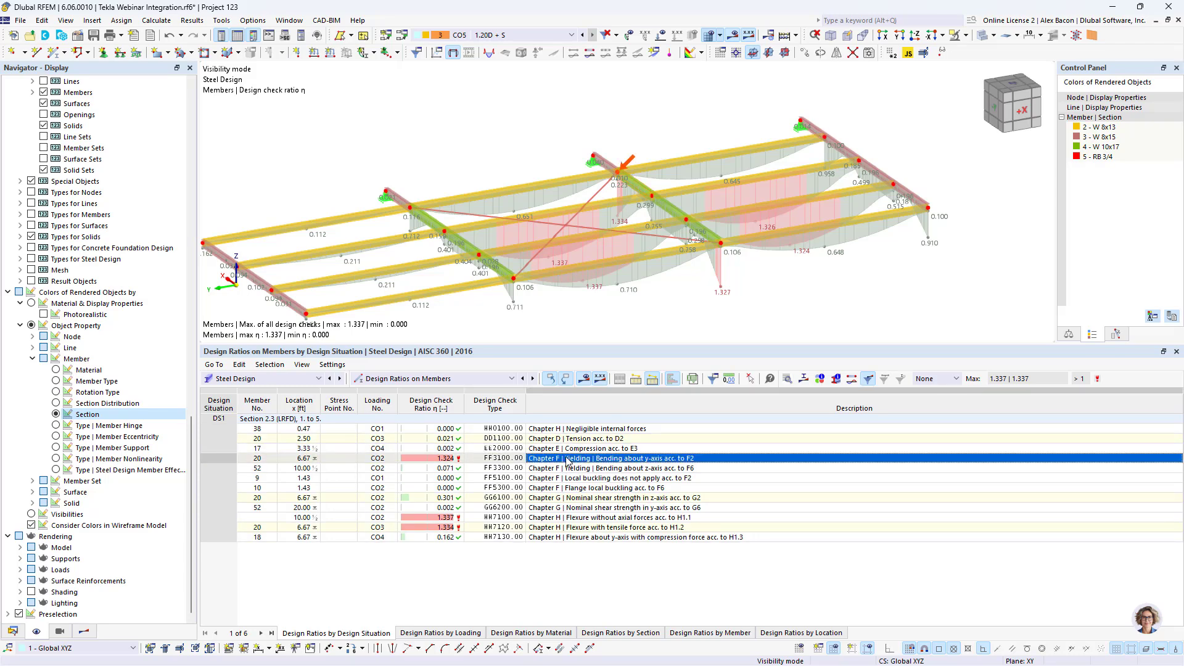
double_click(568, 460)
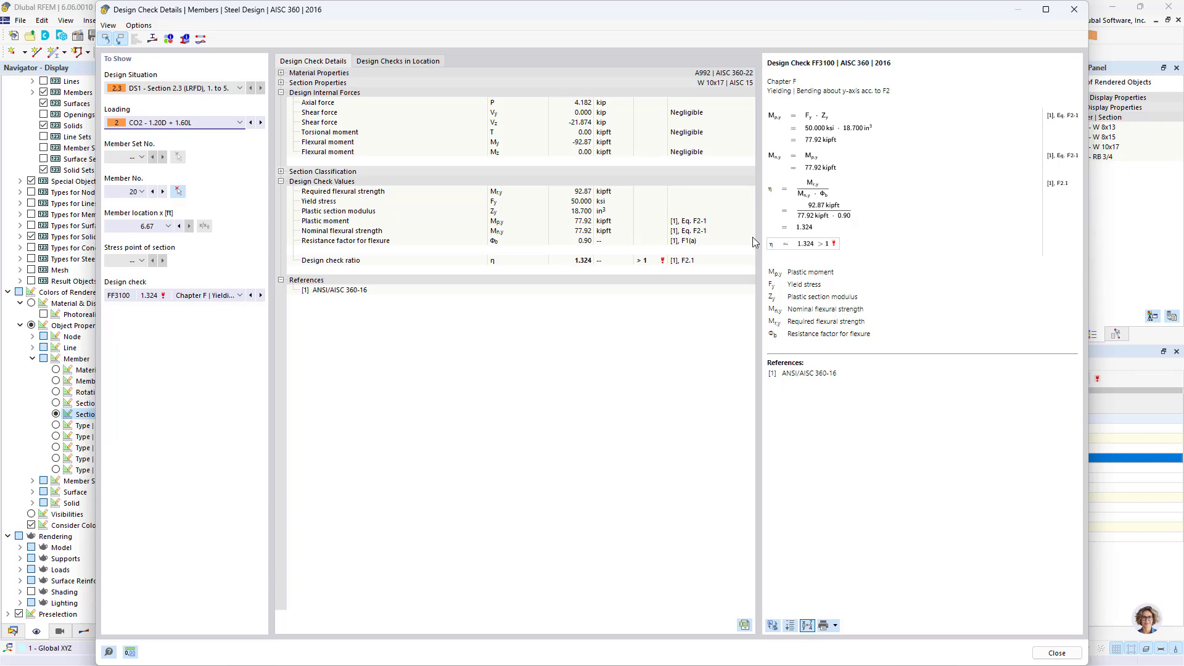
left_click(1074, 9)
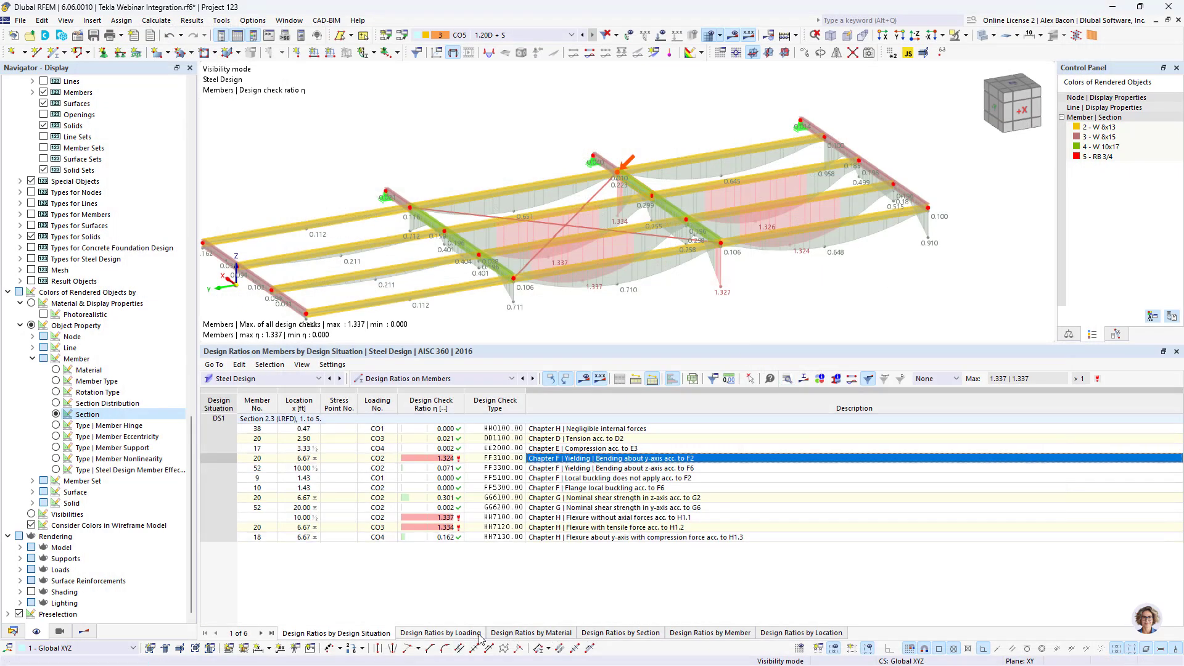
Review the member design ratios by section, and return to the Steel Design input data.
left_click(635, 635)
scroll(475, 515, "down", 3)
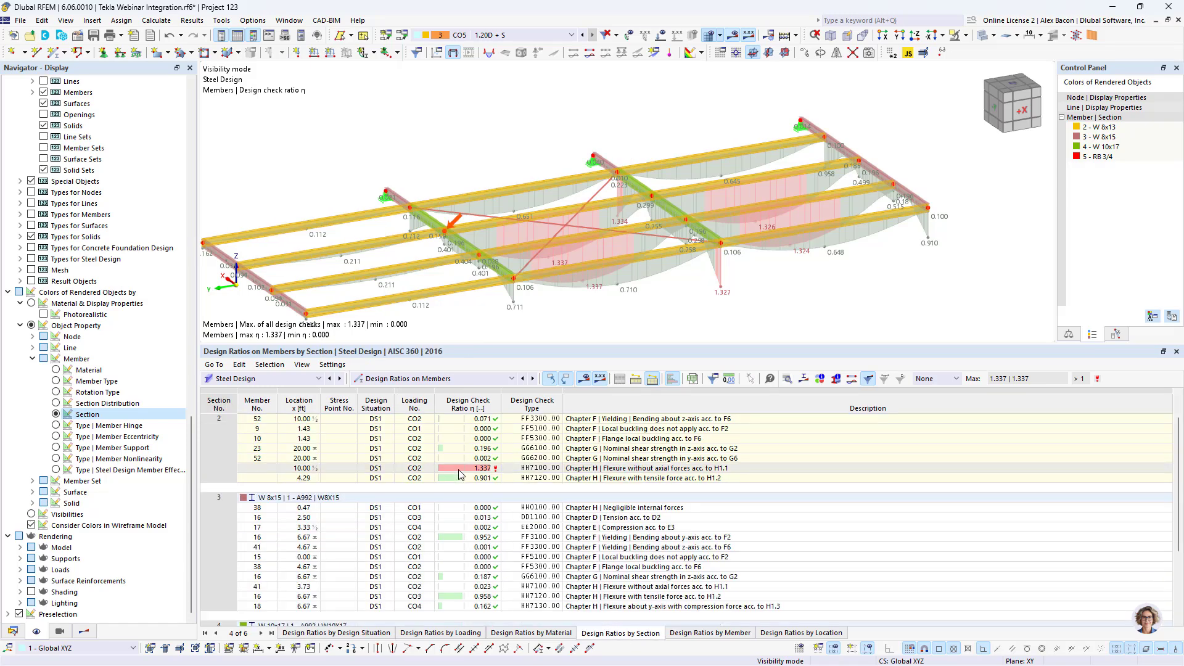
scroll(286, 439, "down", 1)
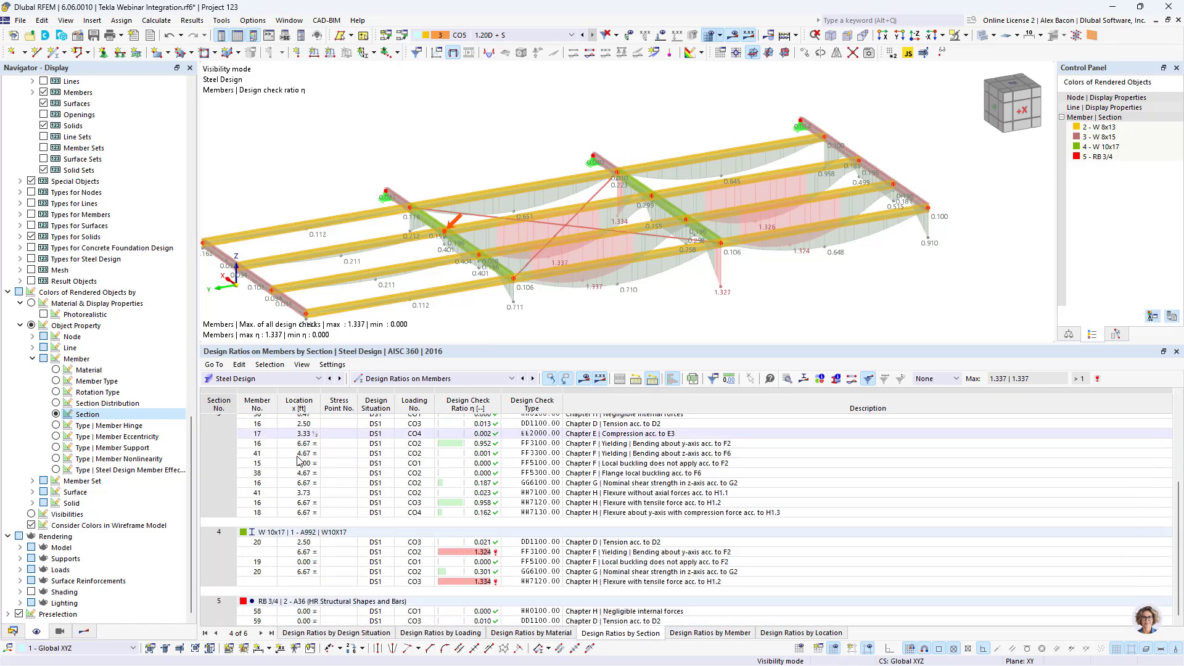
left_click(476, 381)
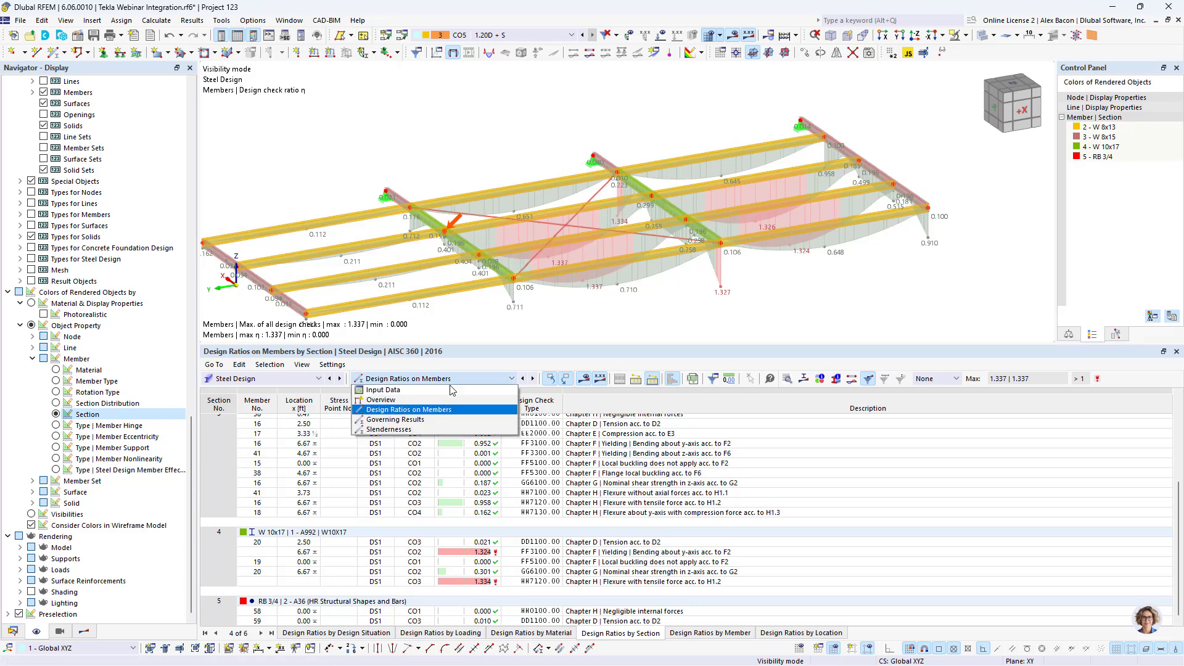
left_click(441, 393)
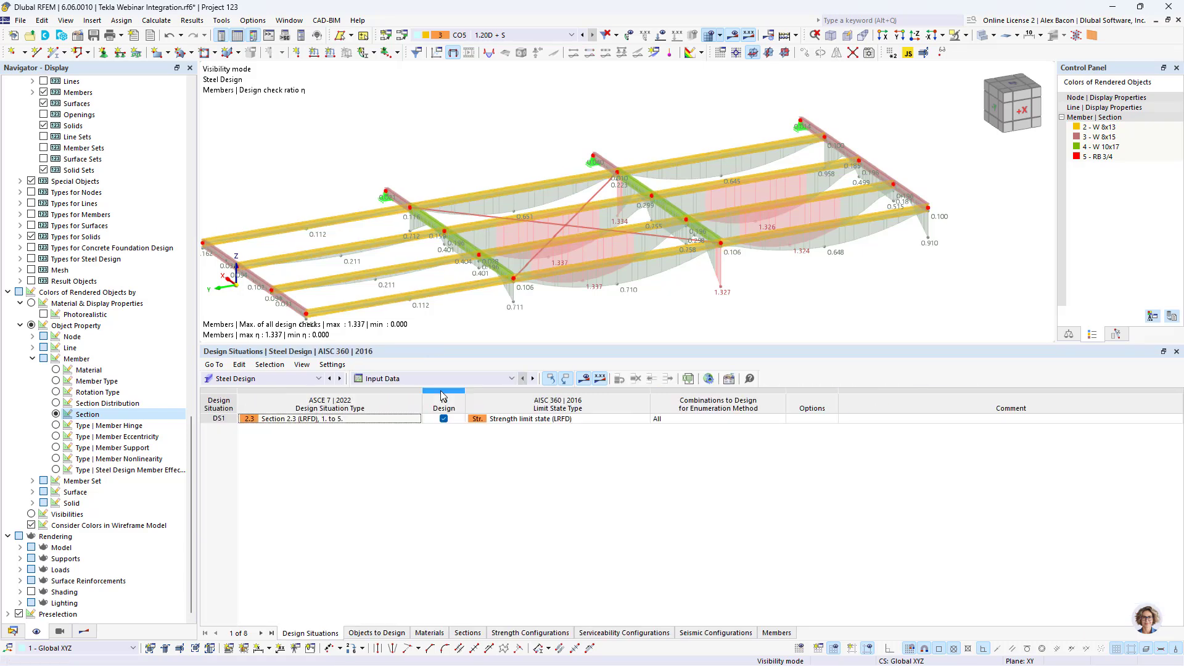
Set the W 8x13 and W 10x17 sections to optimize within the current W row, and run the steel design calculation.
left_click(468, 633)
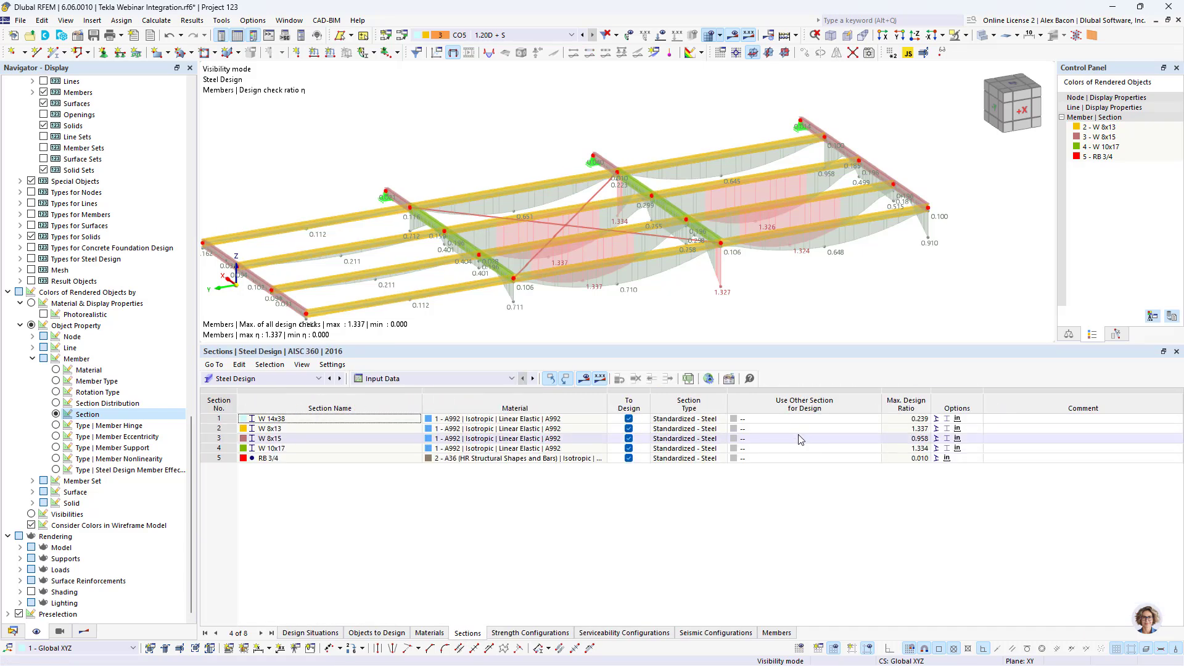
left_click(781, 429)
left_click(781, 428)
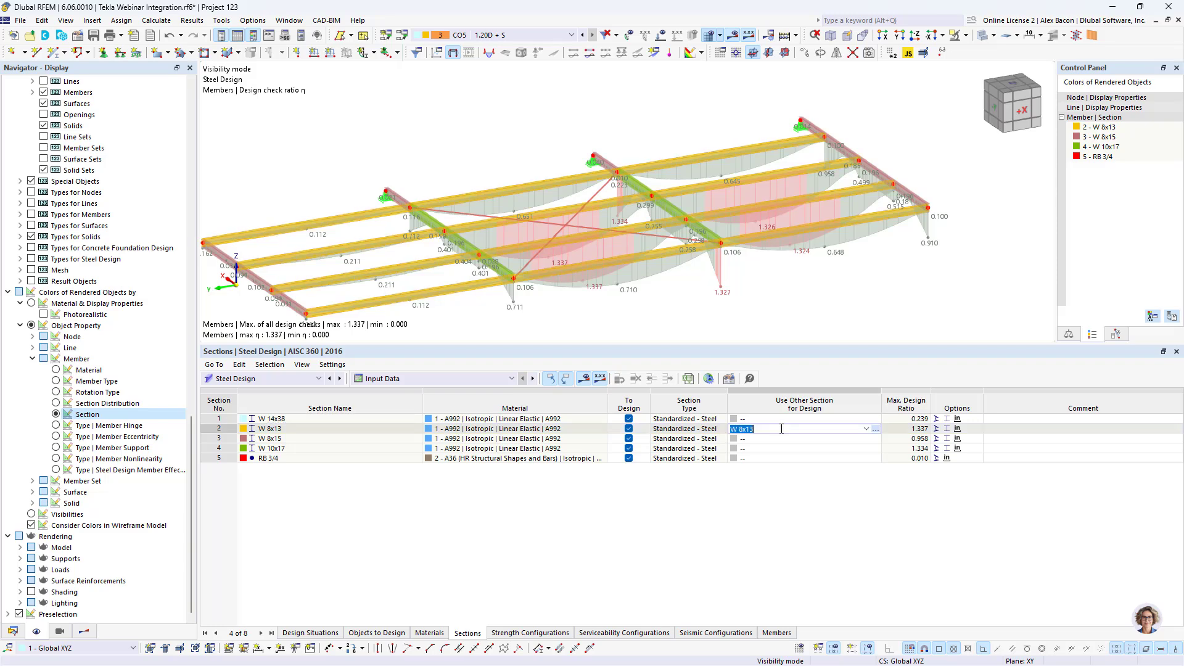
left_click(866, 429)
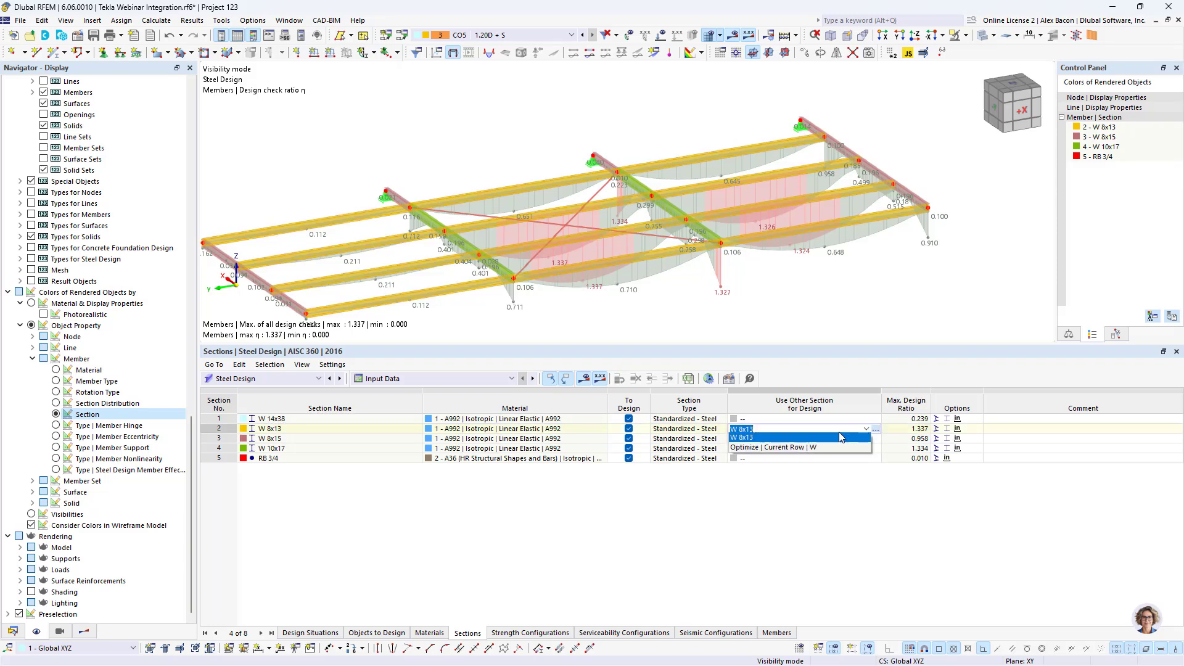
left_click(812, 447)
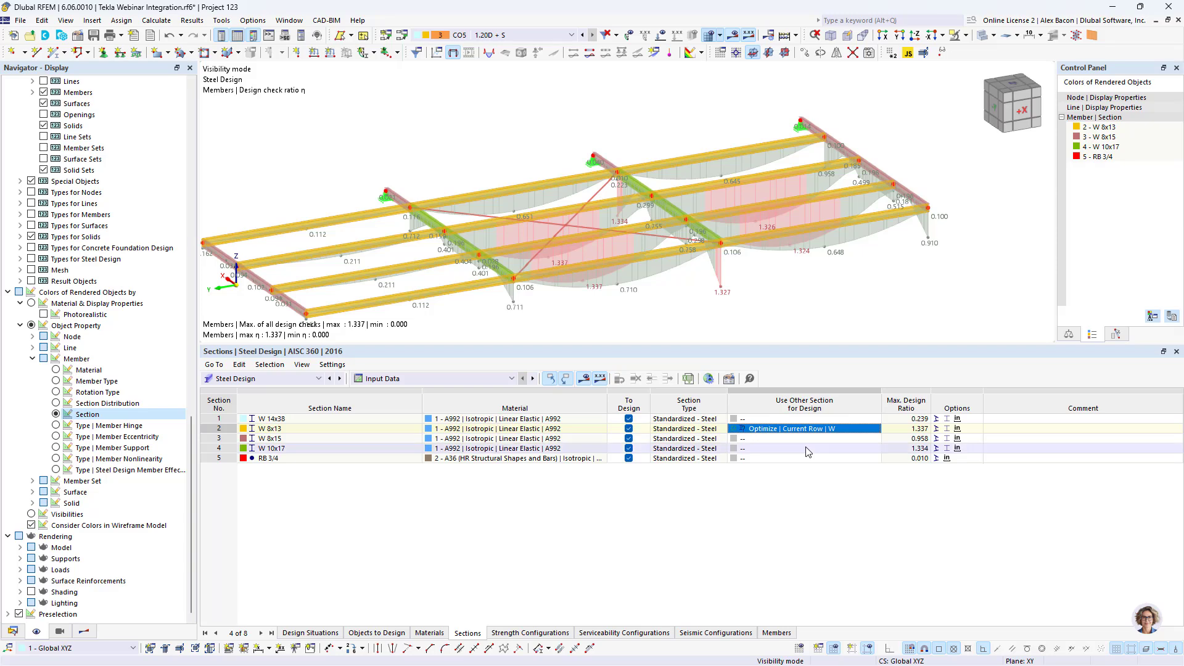
left_click(796, 449)
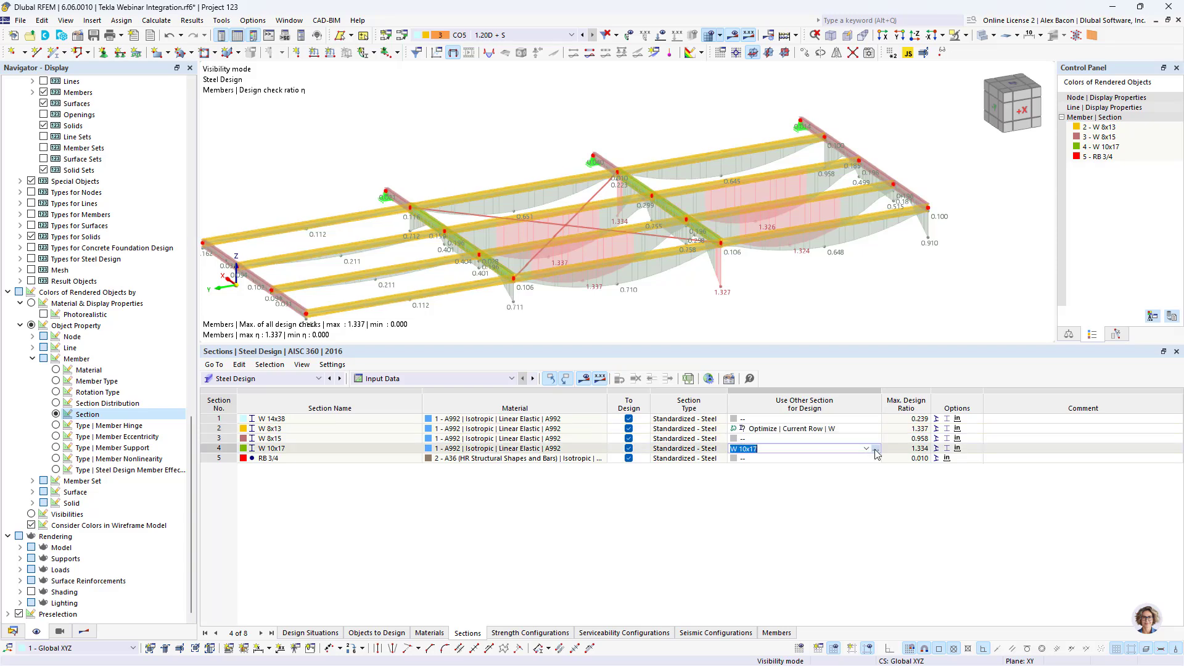
left_click(866, 448)
left_click(806, 468)
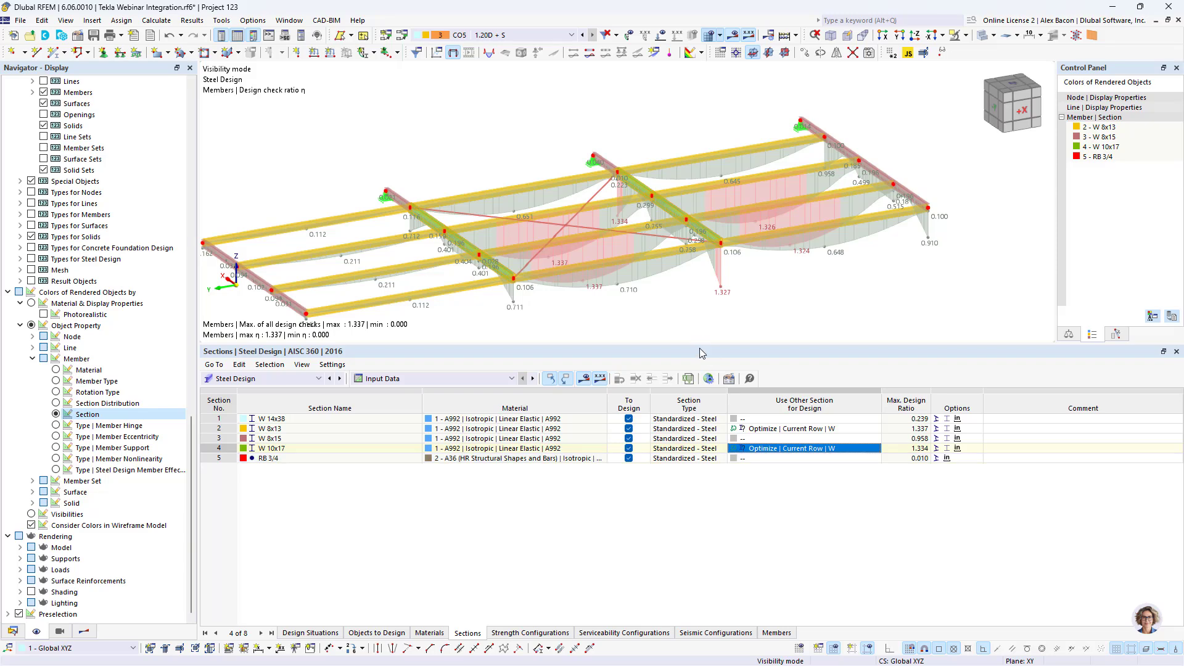
left_click(787, 35)
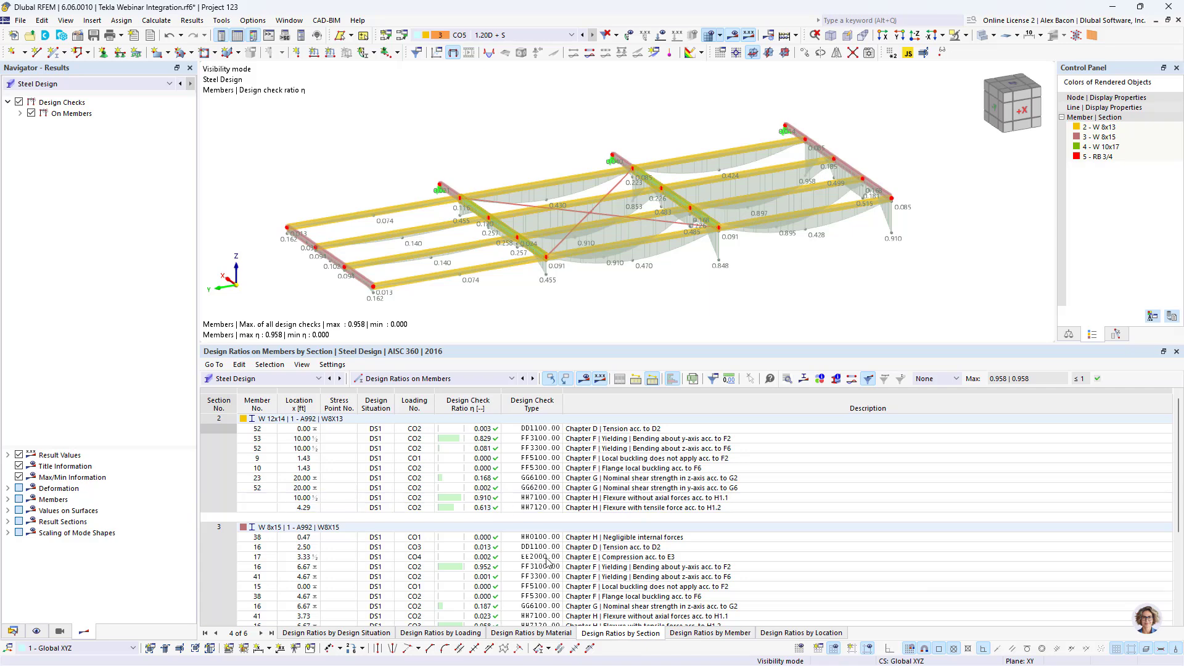
Return to the section input data and check the optimization's maximum allowable design ratio in the Steel Design global settings.
left_click(405, 379)
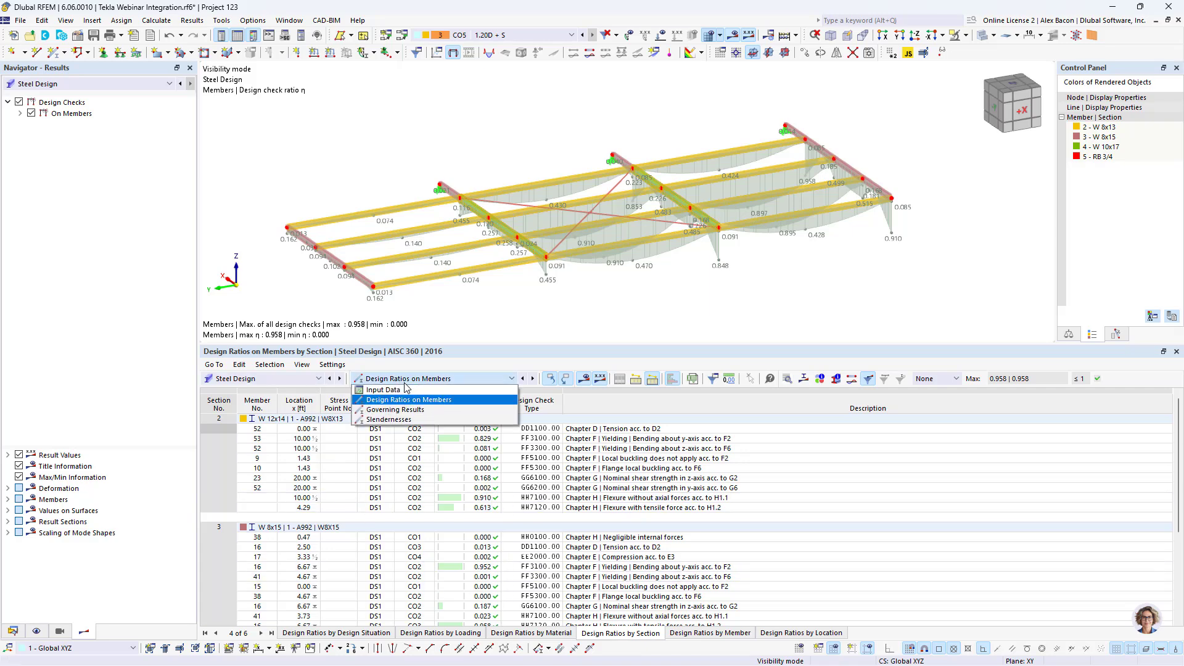
left_click(401, 391)
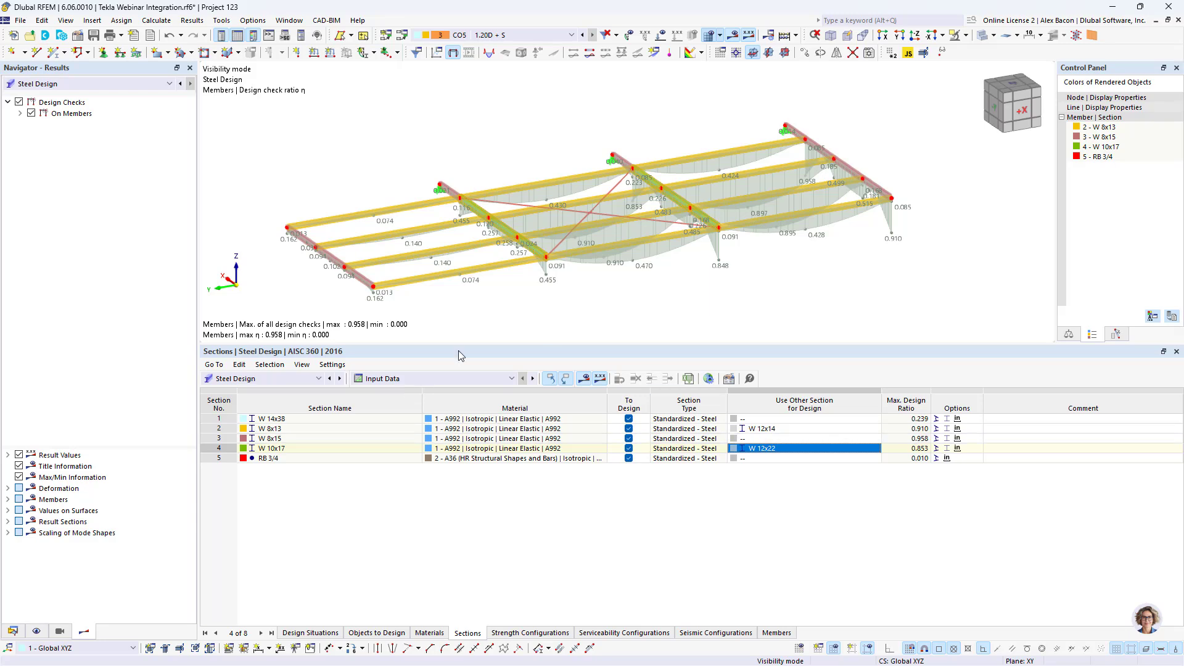
left_click(708, 379)
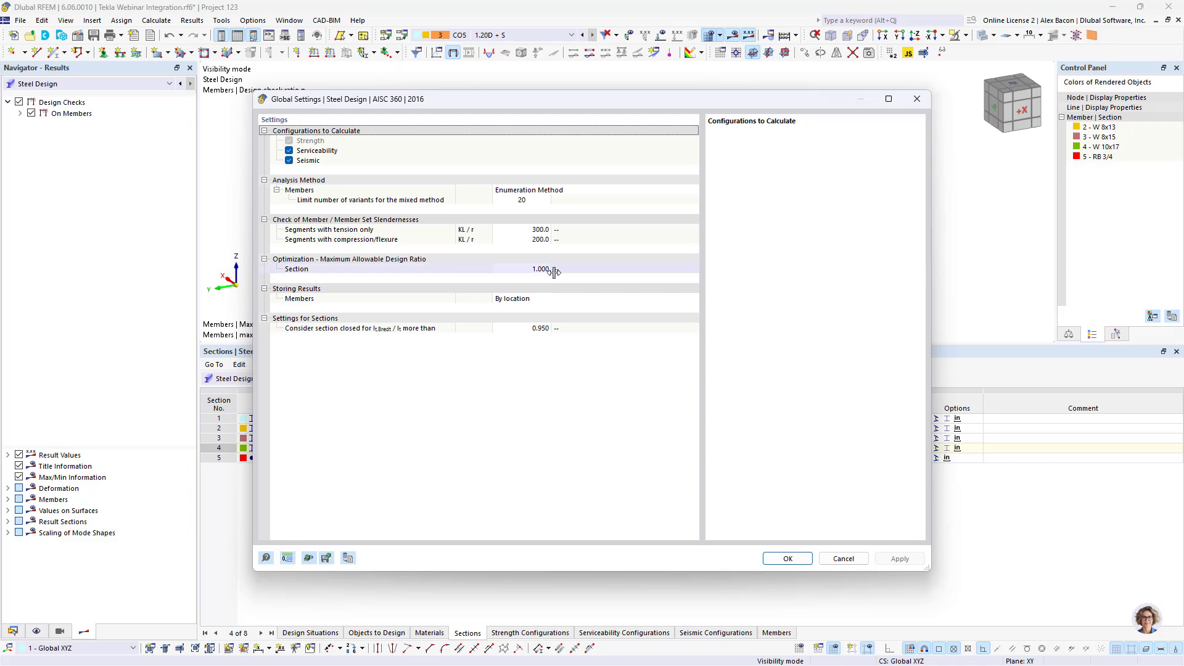
left_click(917, 100)
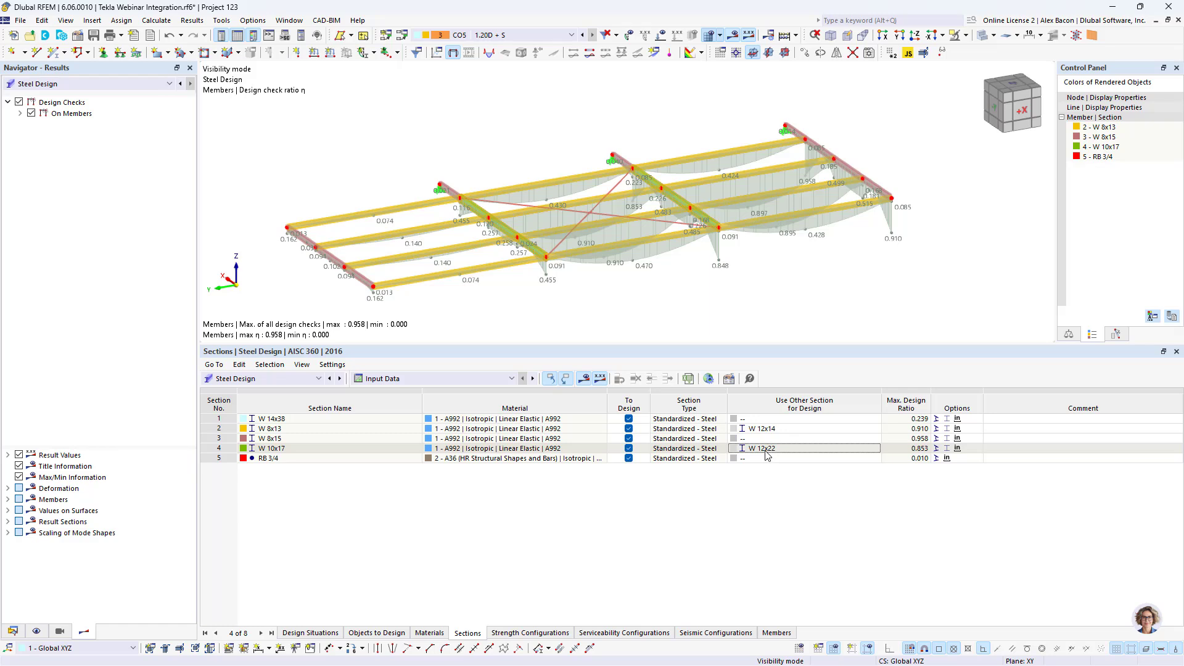
Apply all optimized sections to the model and accept deleting the existing results and mesh.
left_click(812, 448)
right_click(812, 448)
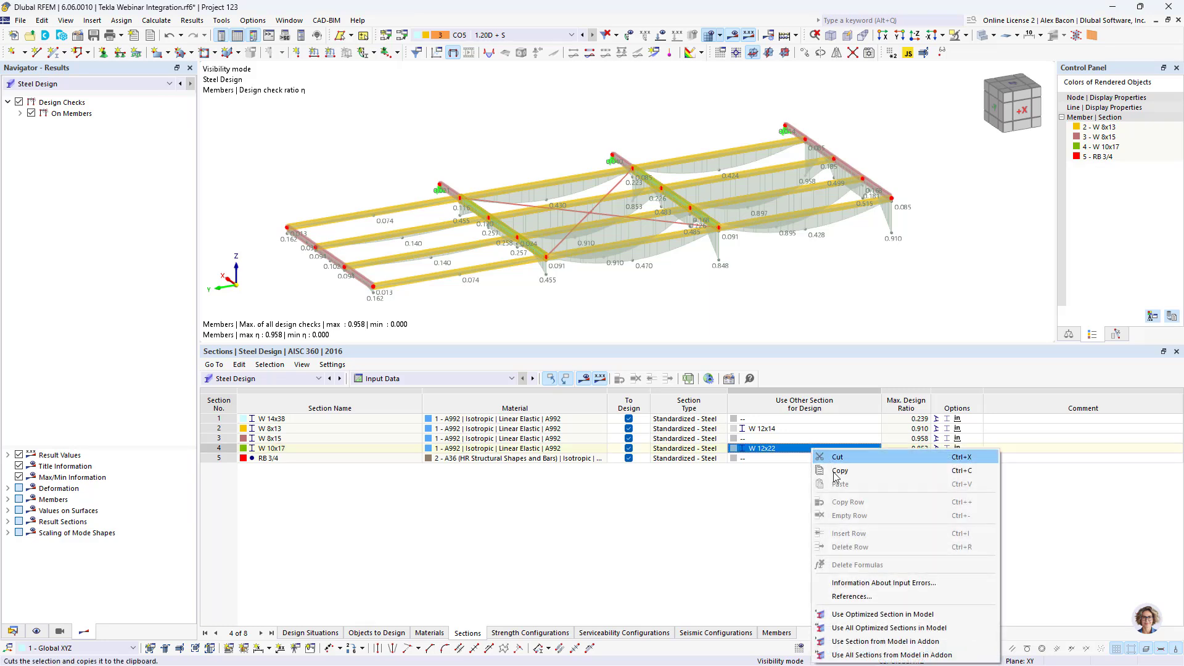
left_click(889, 628)
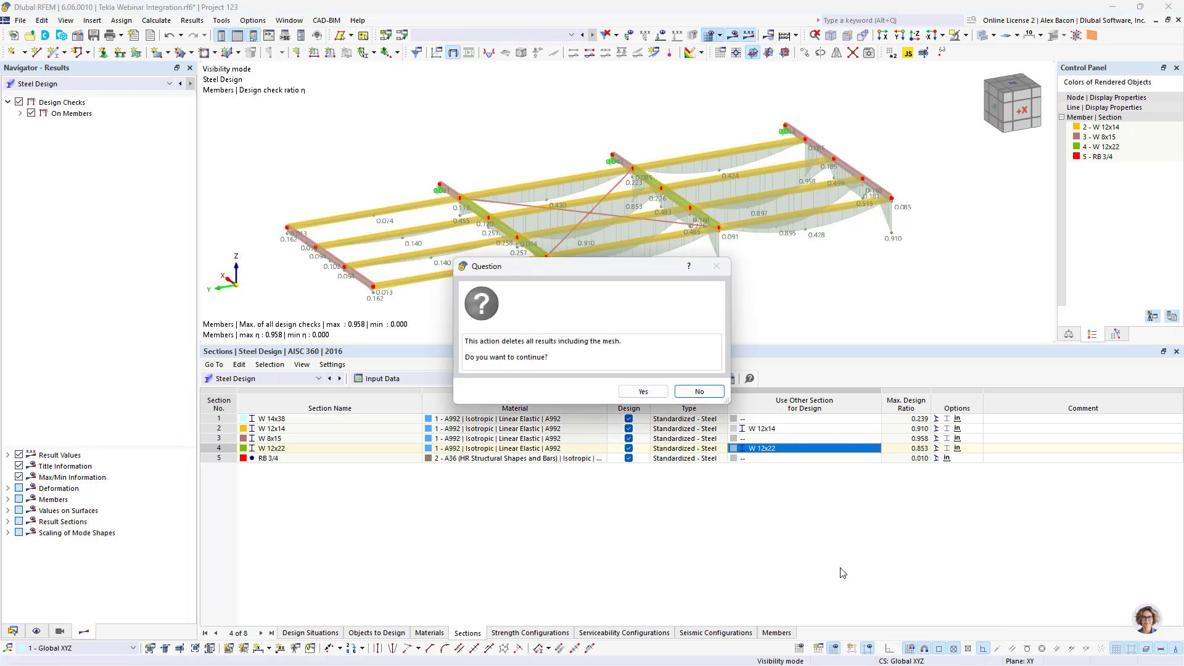
left_click(642, 391)
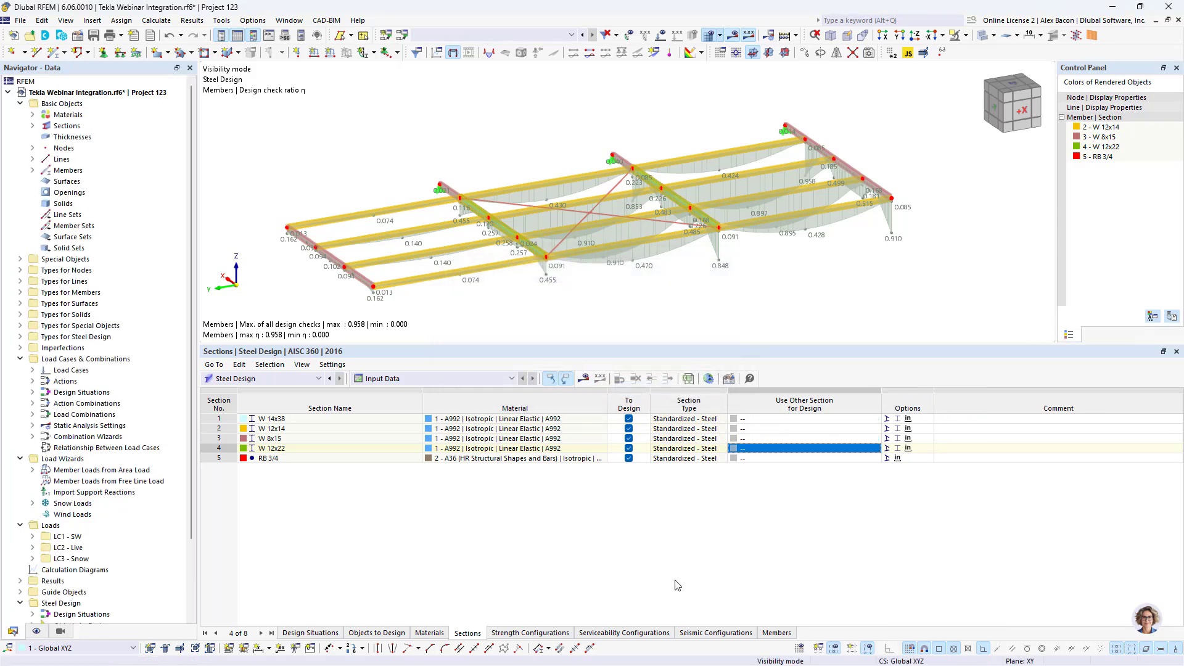
Recalculate the steel design with the updated model sections and display the member design ratios.
scroll(712, 306, "down", 1)
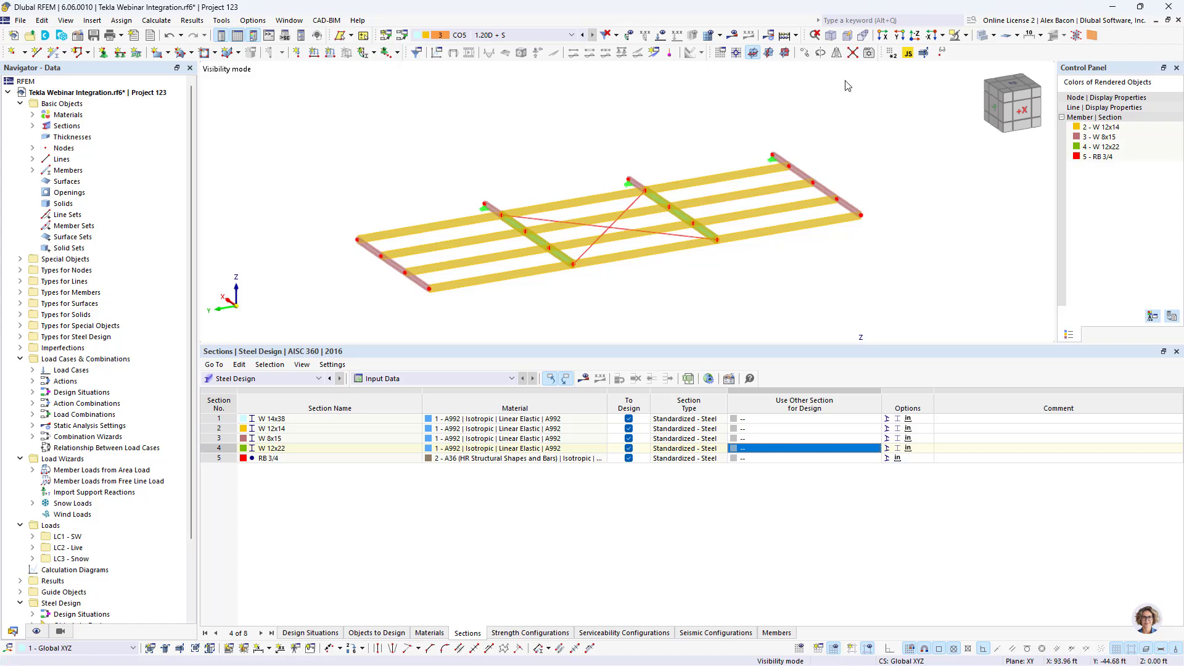
left_click(584, 380)
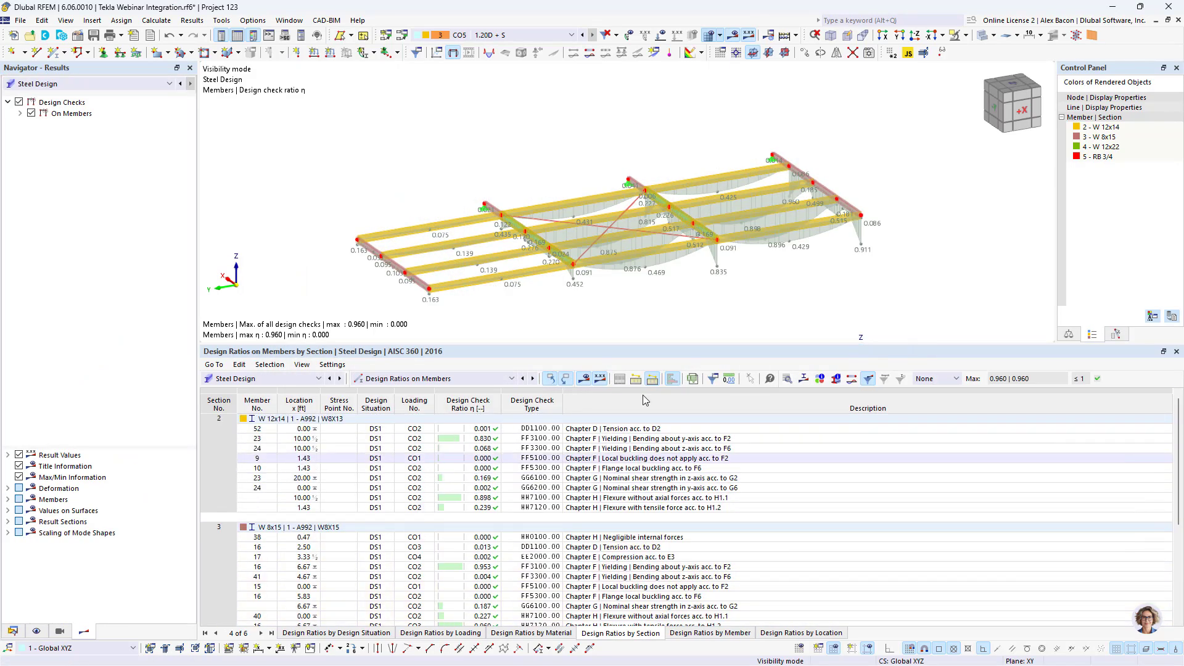
scroll(540, 214, "down", 1)
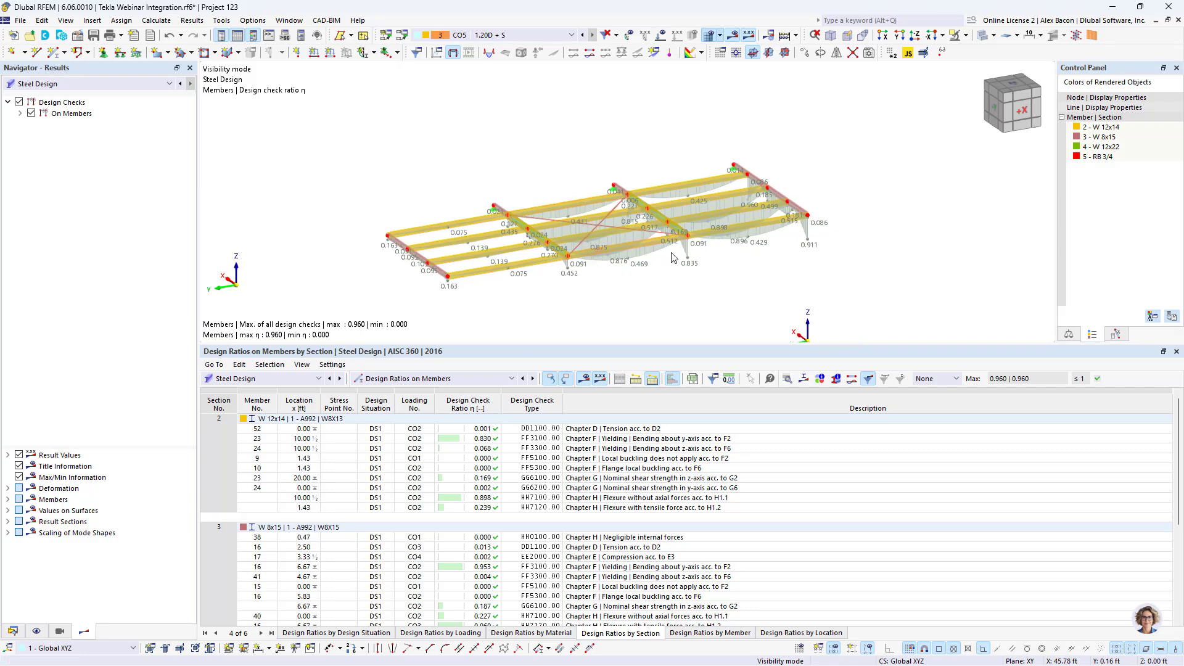
Cancel the visibility mode to show the whole frame, and check the section of the truss member in the braced bay.
left_click(966, 35)
left_click(976, 143)
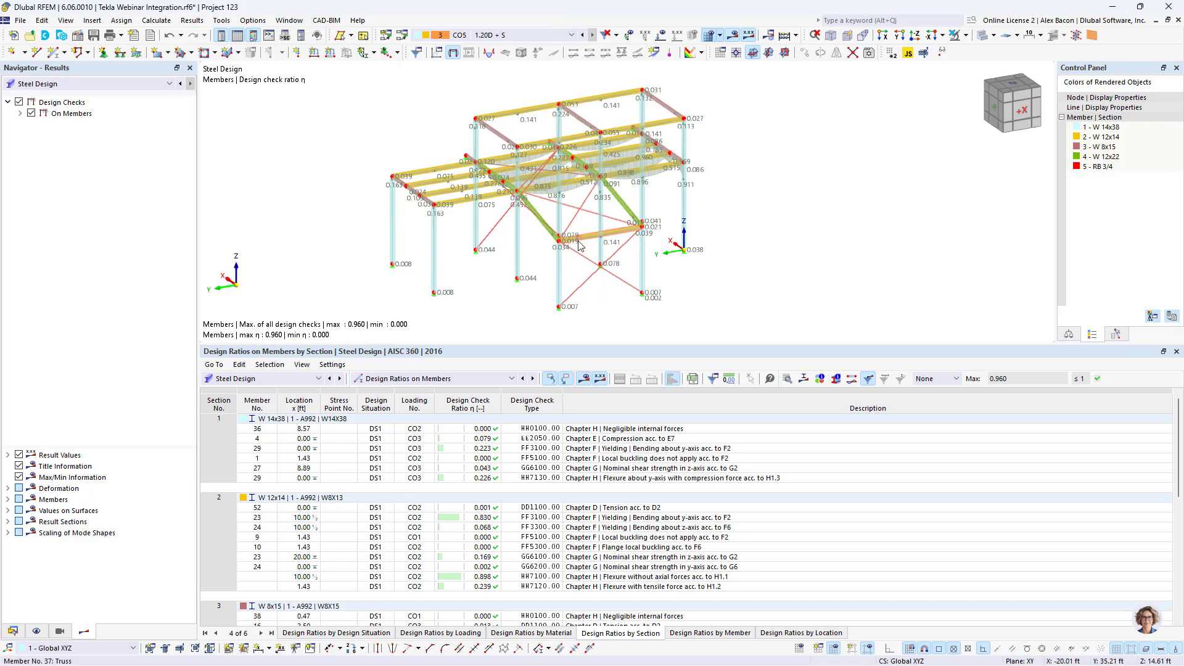
mouse_move(579, 245)
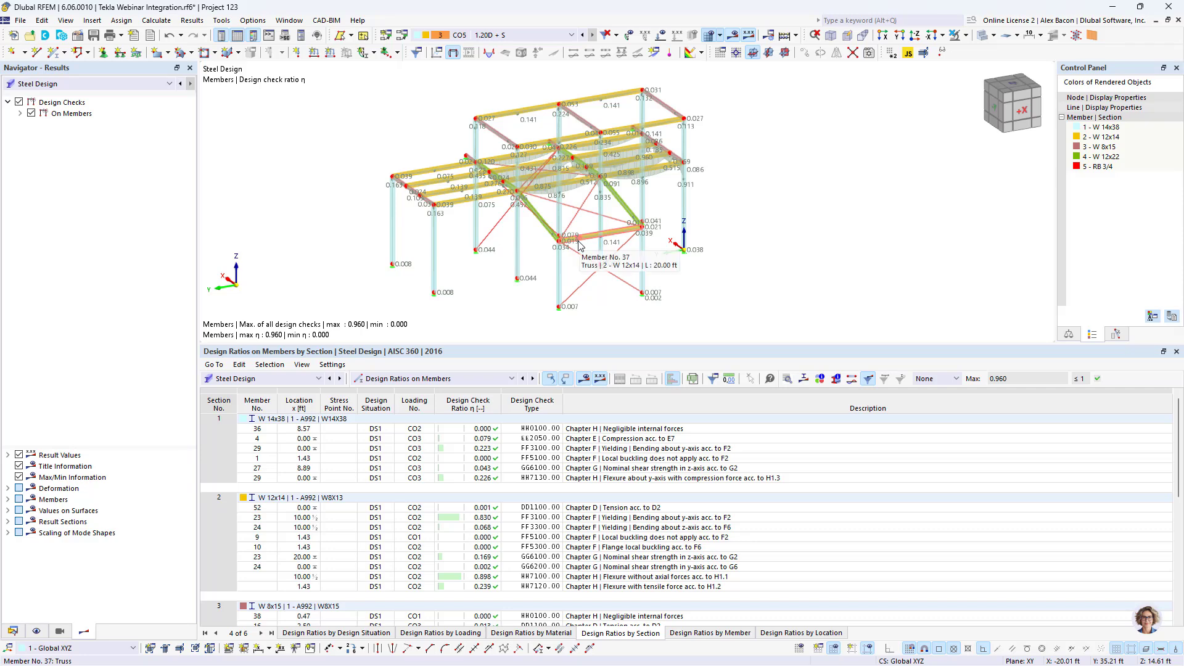
scroll(580, 204, "up", 1)
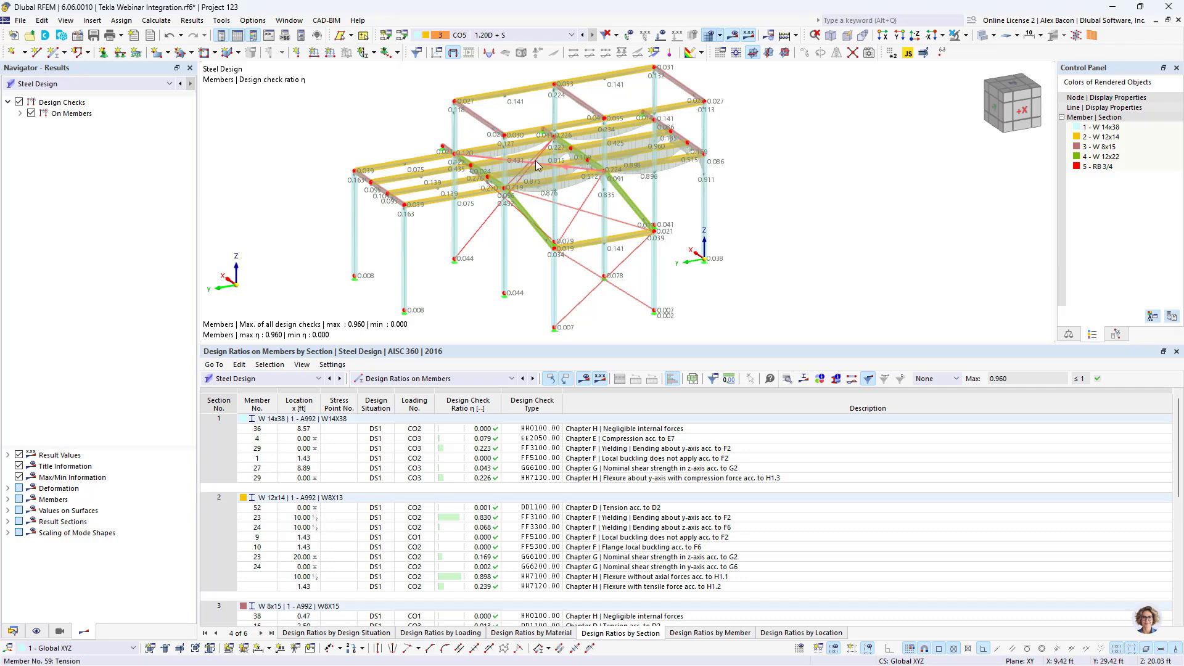
mouse_move(535, 162)
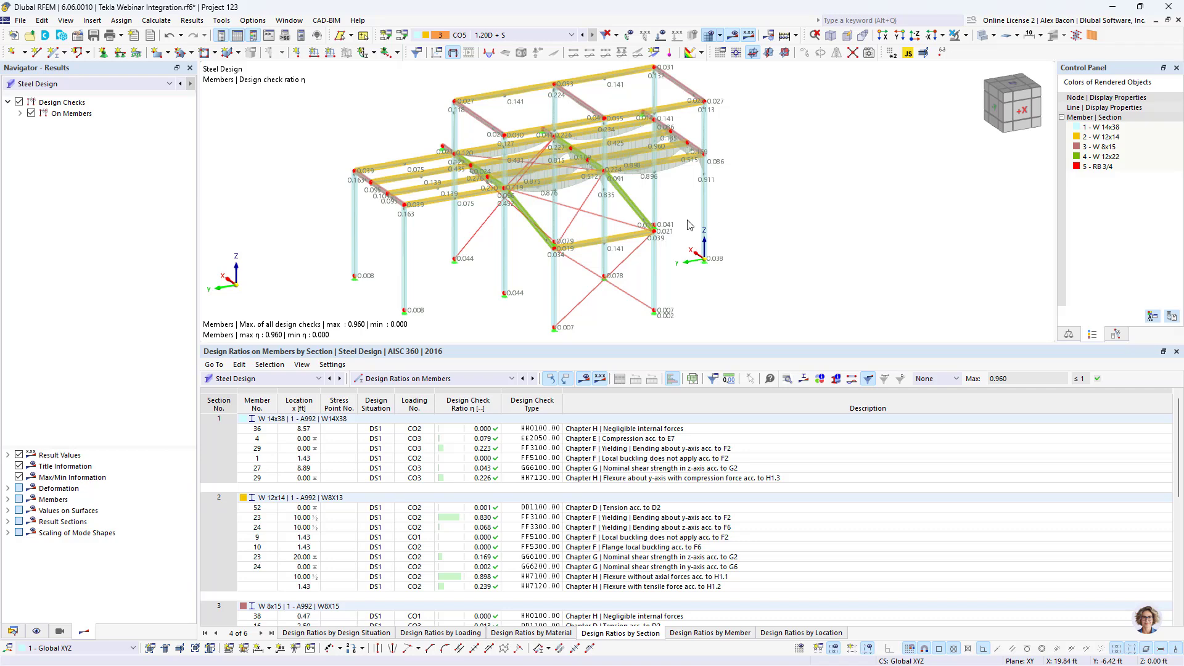
Restore the maximized RFEM window and dock it beside Tekla Structures, with the whole frame in view.
double_click(732, 9)
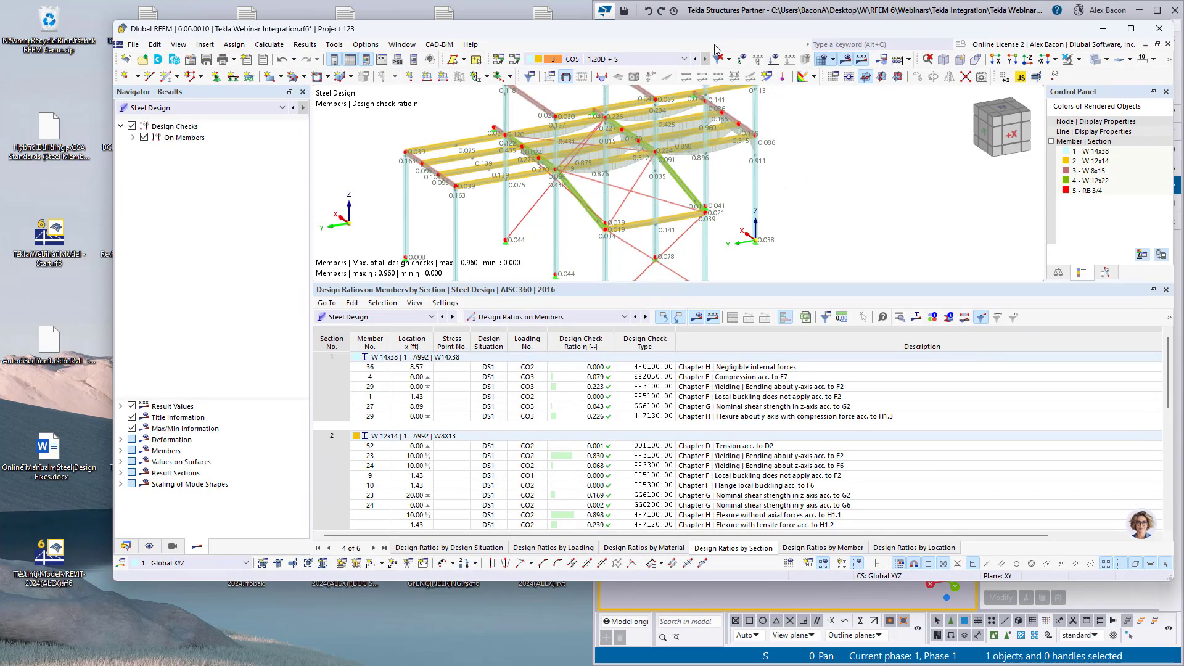
left_click_drag(715, 45, 1, 230)
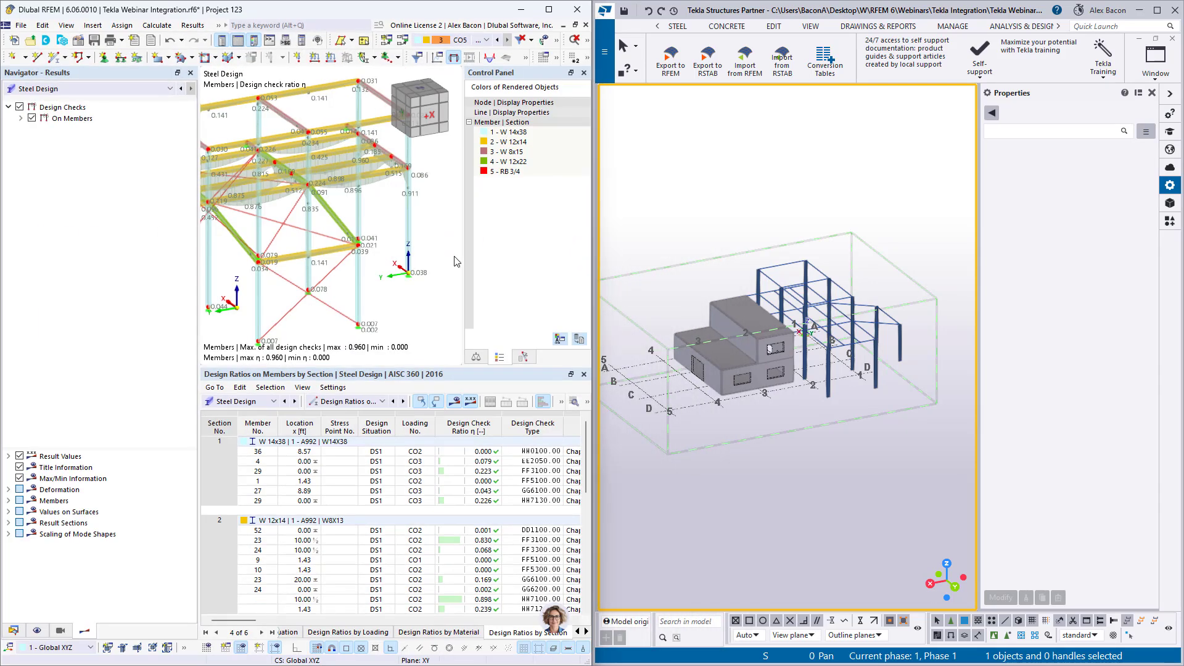
scroll(454, 260, "down", 5)
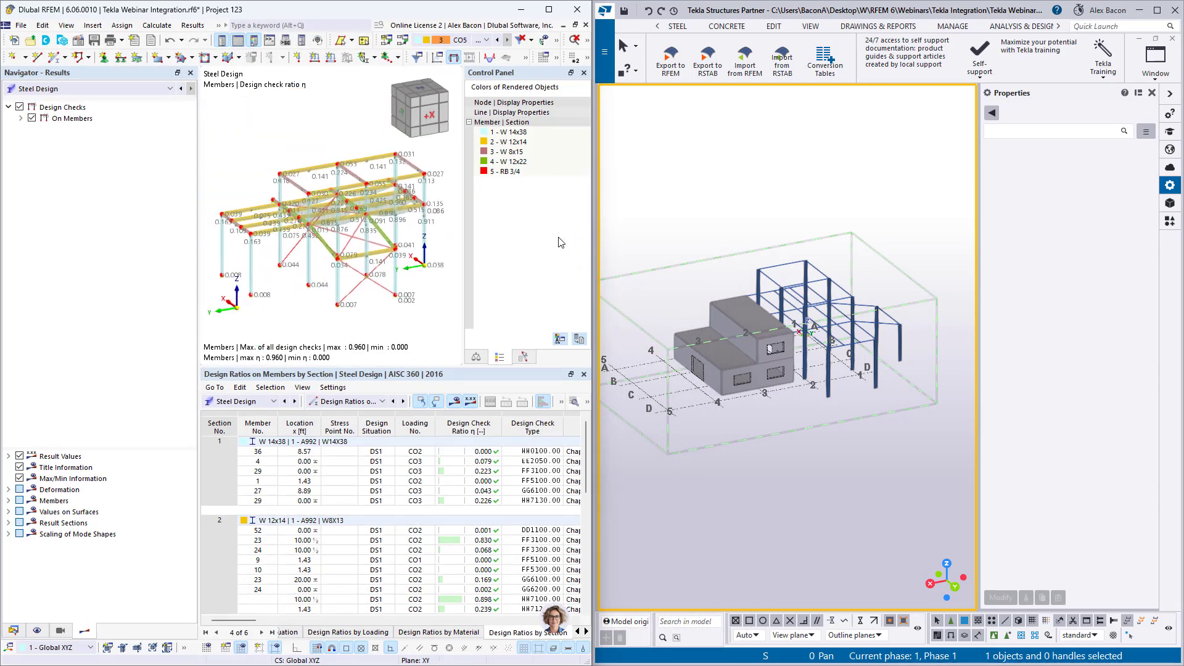
Switch to Tekla Structures and import the RFEM model using the Update existing model import type.
left_click(846, 201)
scroll(768, 351, "up", 2)
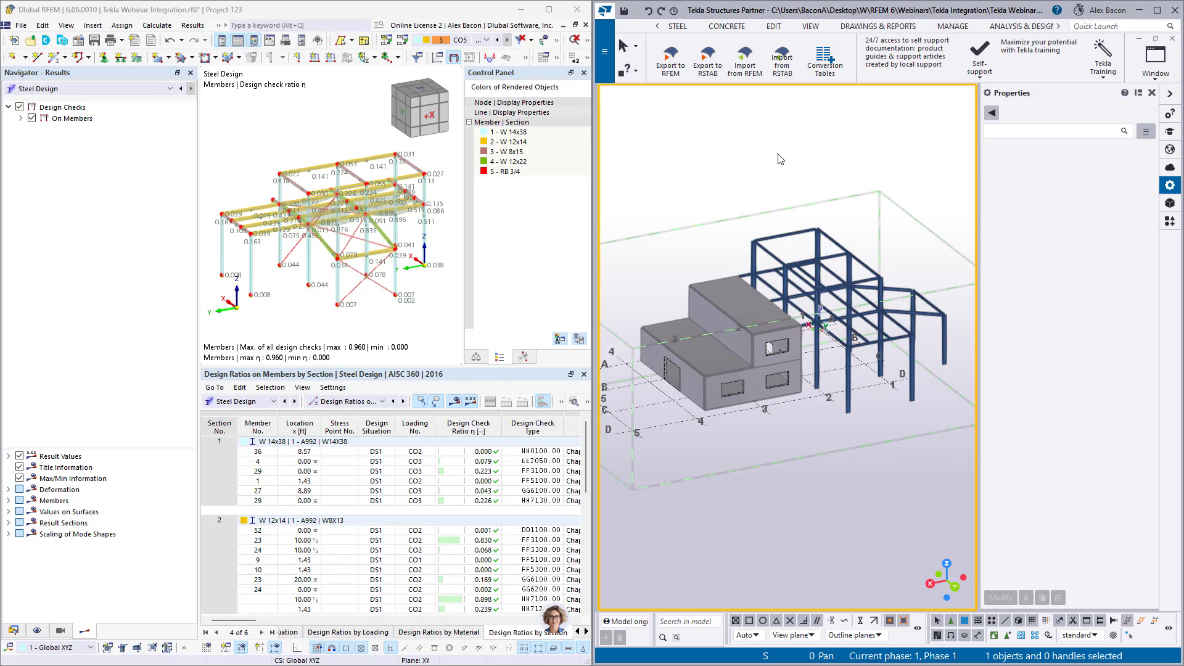
left_click(755, 67)
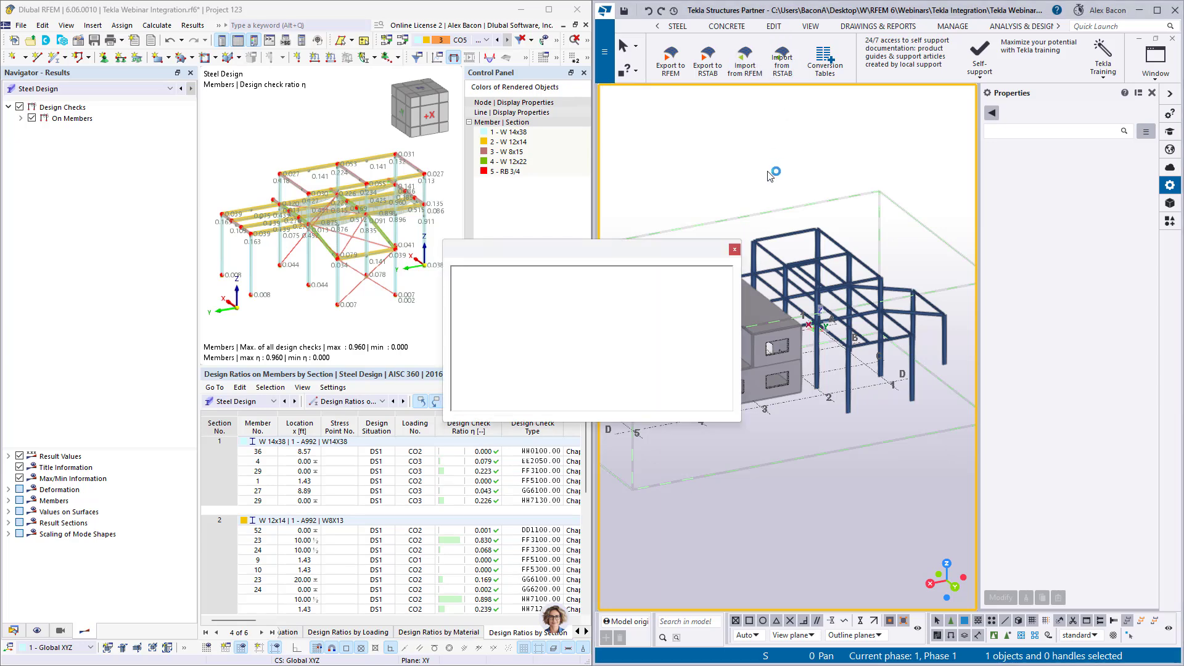
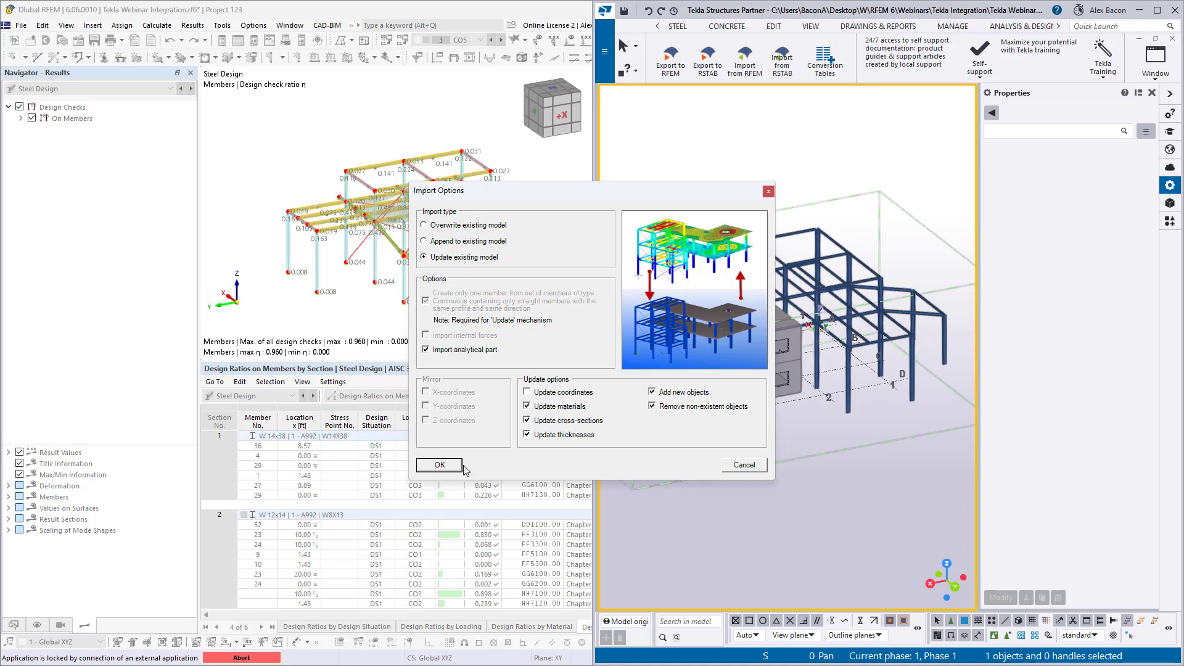
left_click(439, 465)
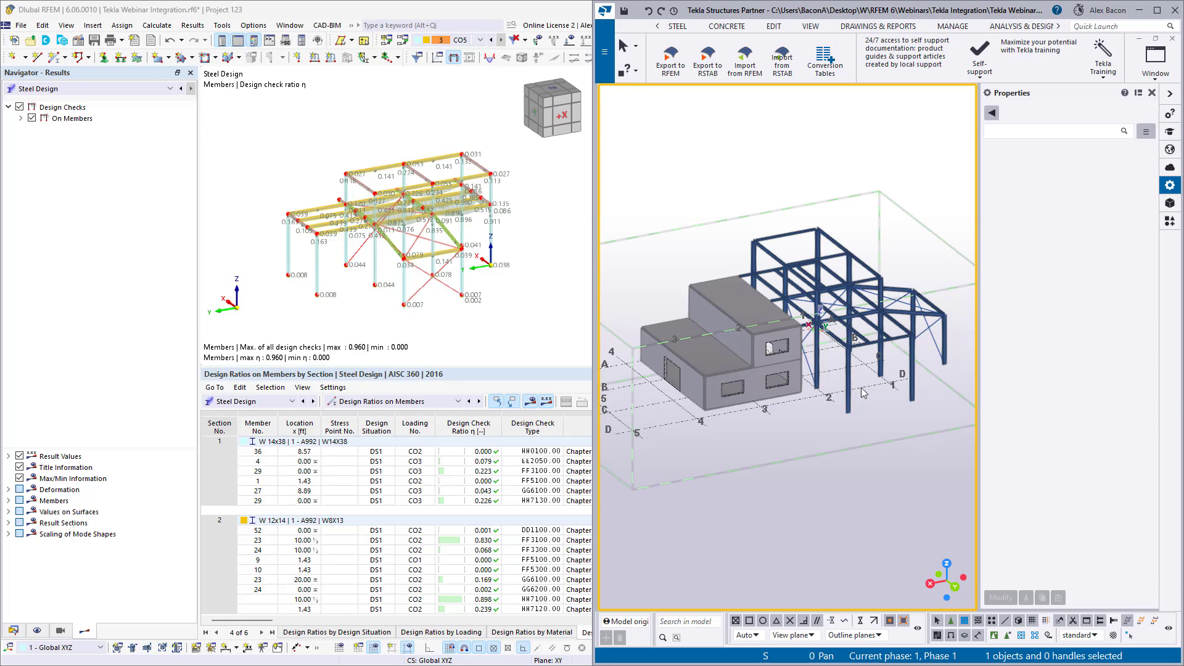
Examine the profile and material of an imported diagonal brace and the updated middle-level beams in the Tekla model.
middle_click_drag(868, 387, 854, 393, "ctrl")
scroll(855, 393, "up", 5)
left_click(826, 391)
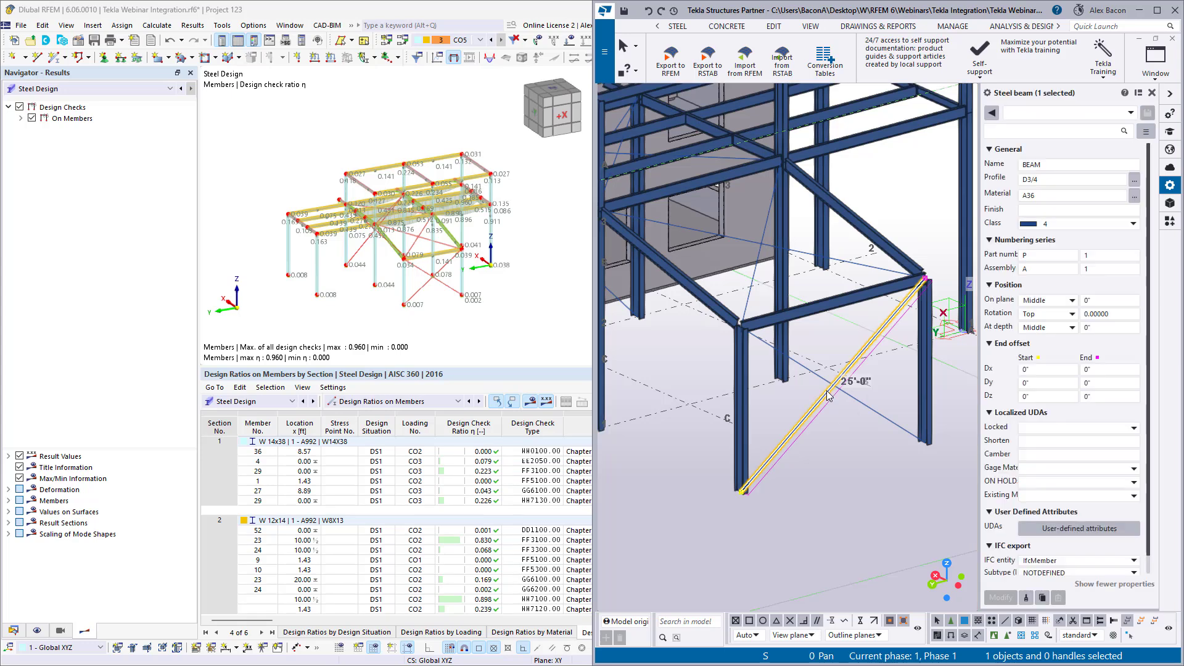
scroll(819, 248, "down", 4)
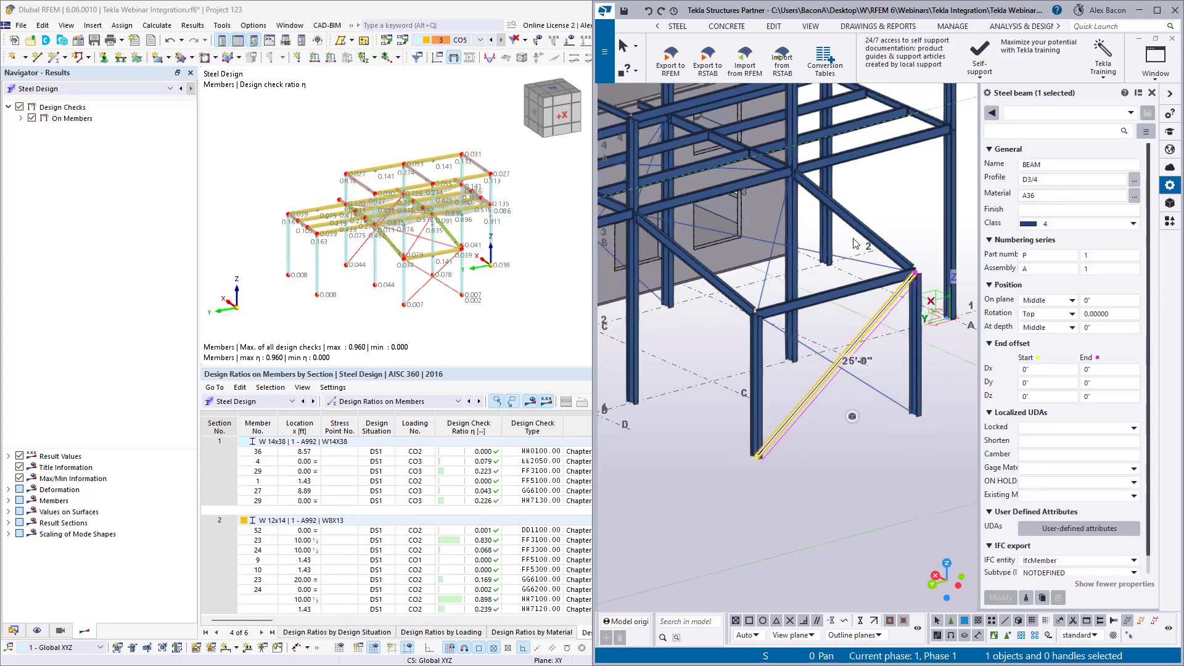
middle_click_drag(819, 249, 812, 263, "ctrl")
left_click(794, 256)
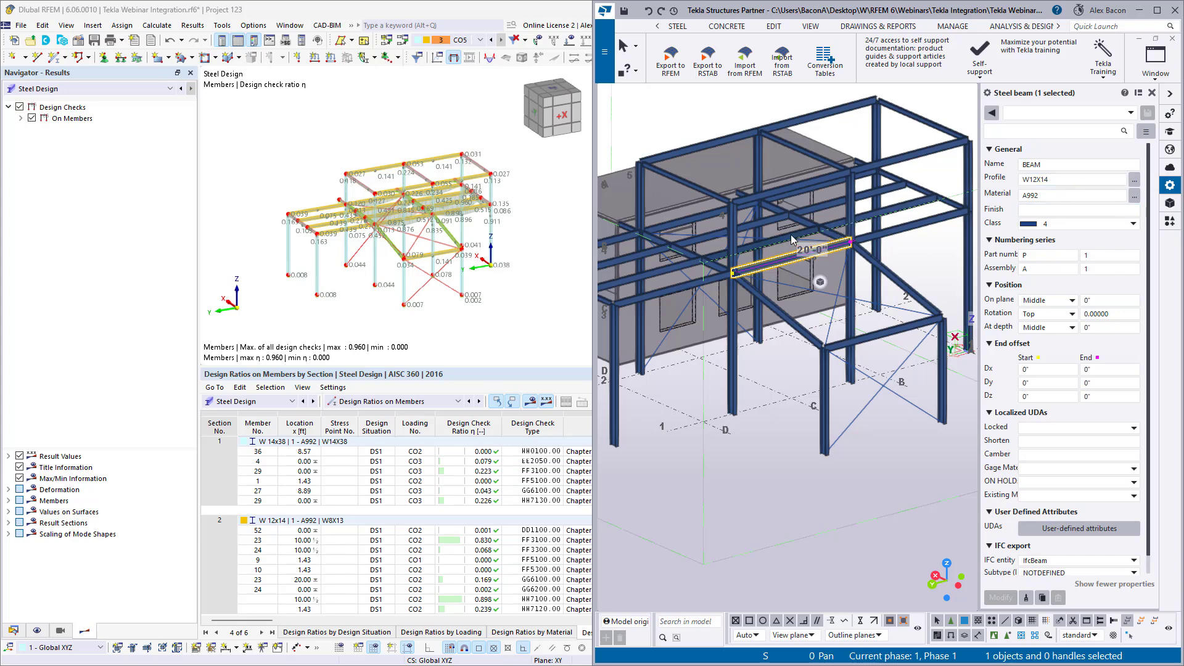
left_click(796, 240)
scroll(349, 216, "up", 3)
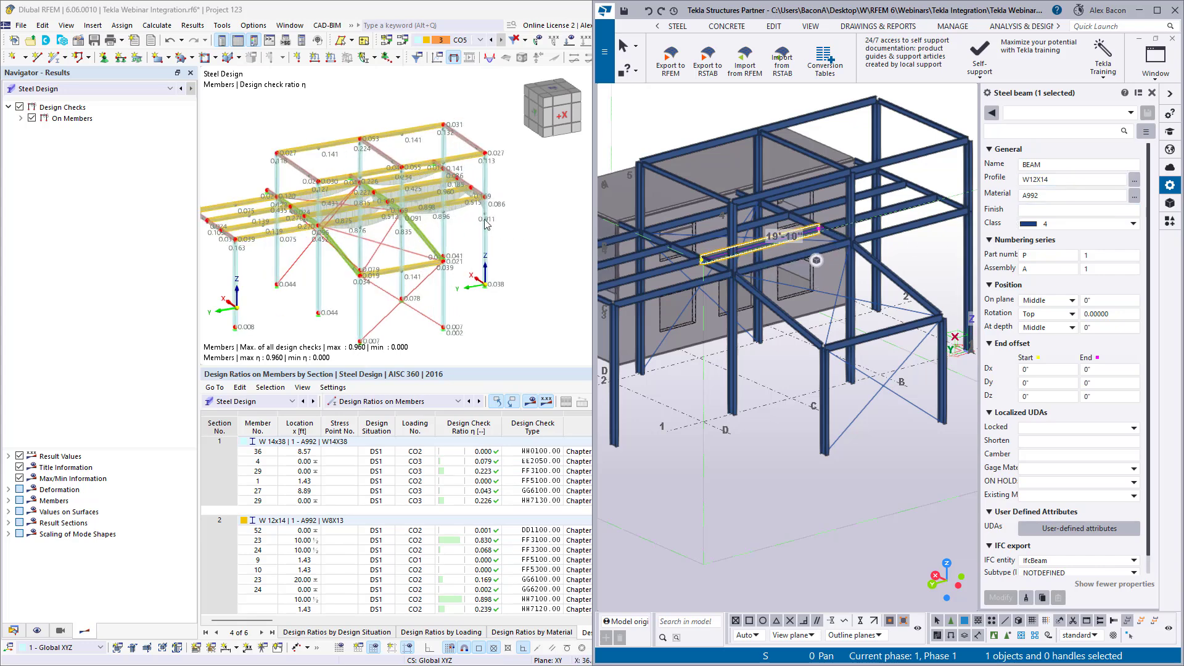
left_click(768, 264)
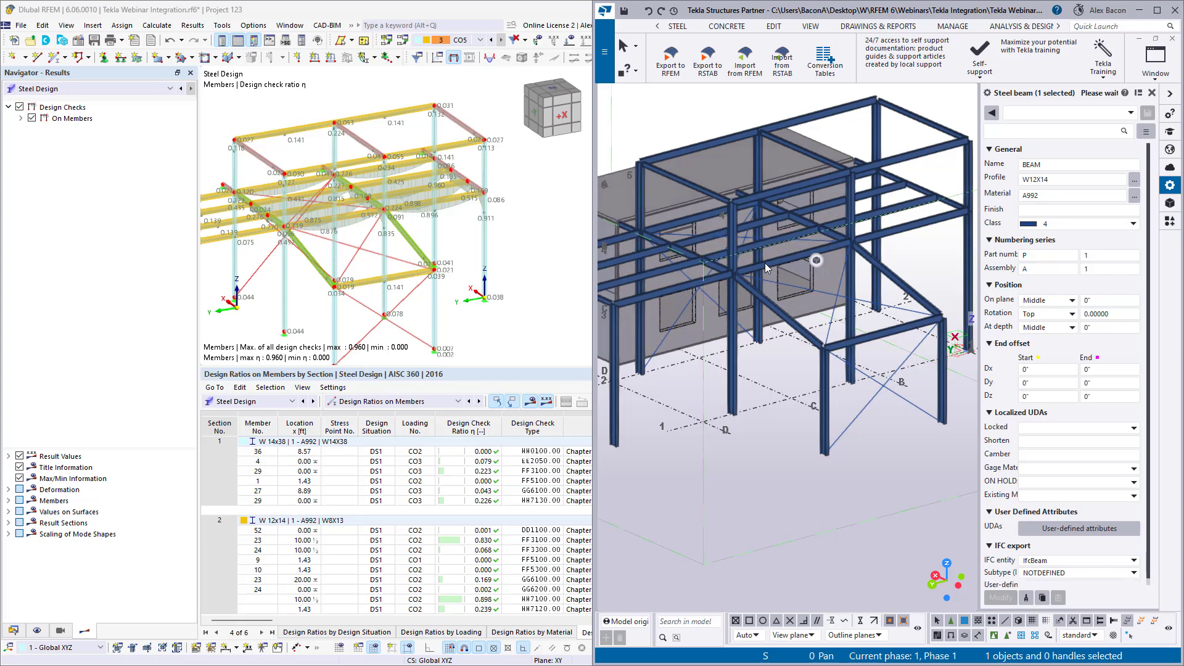
left_click(808, 255)
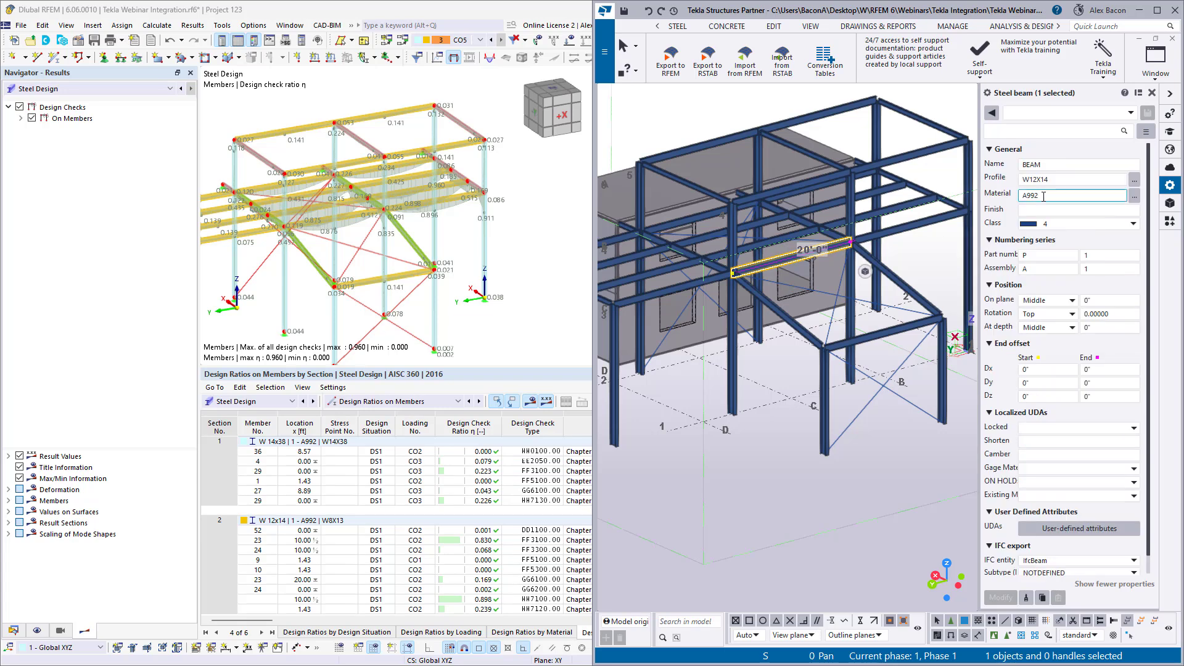
scroll(829, 327, "down", 3)
middle_click_drag(722, 377, 777, 362, "ctrl")
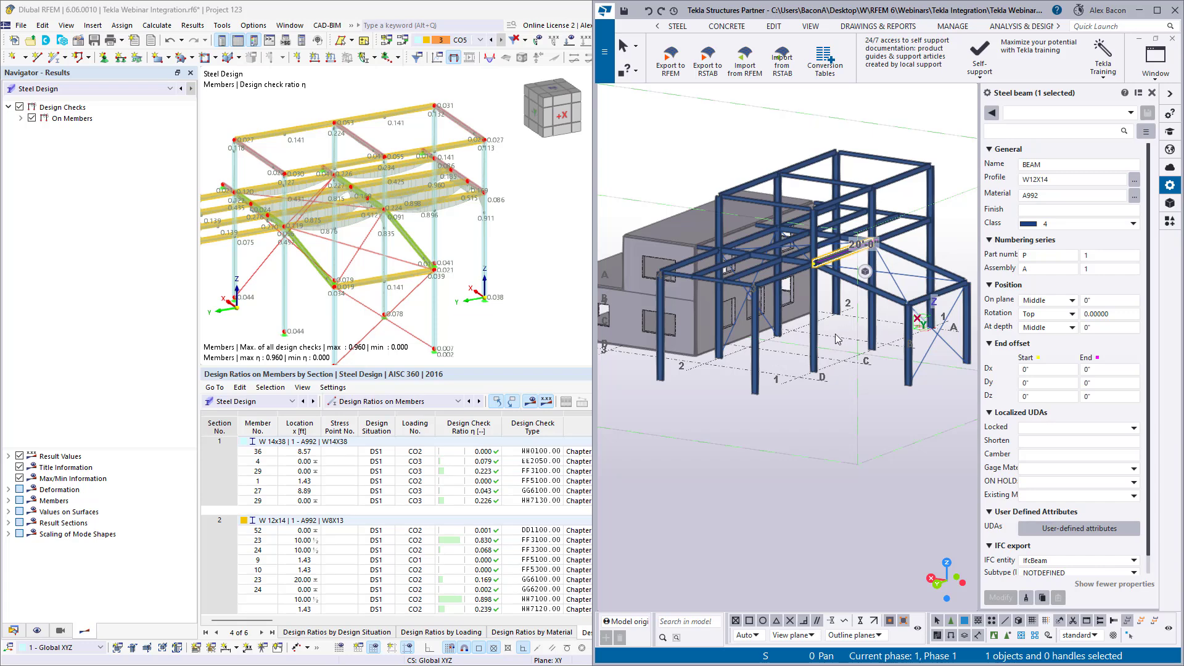
Compare the whole updated Tekla model with the RFEM frame, checking the section of the truss member between the two diagonal beams.
middle_click_drag(777, 362, 800, 418, "ctrl")
left_click(758, 441)
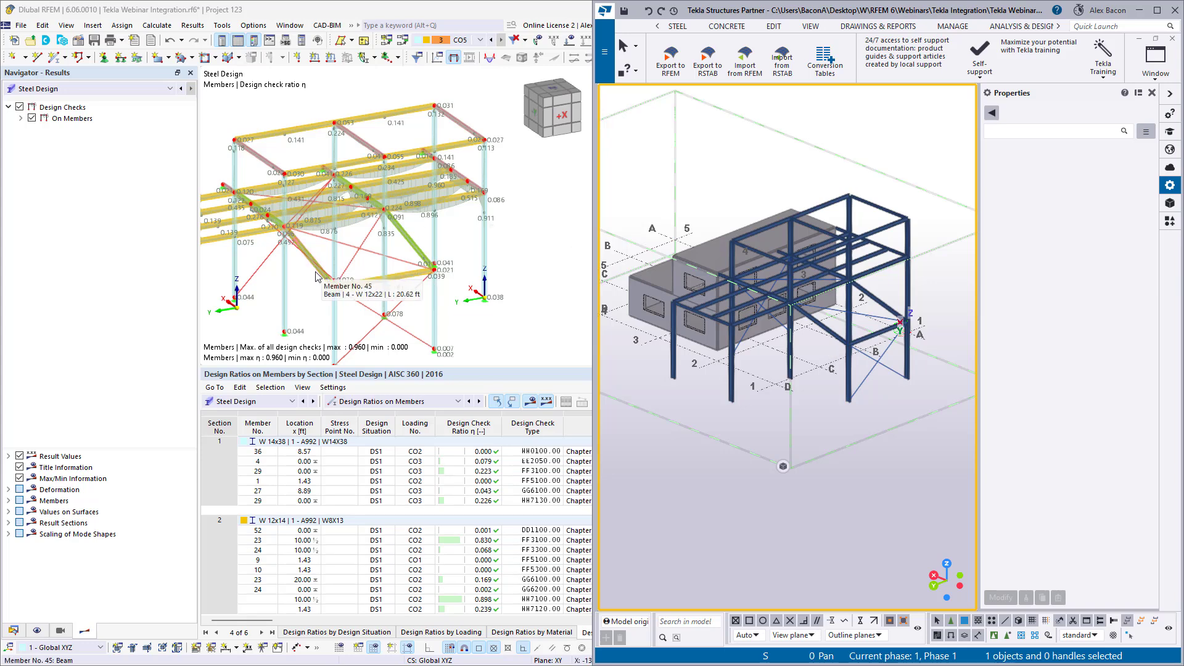
scroll(317, 271, "down", 2)
middle_click_drag(316, 270, 359, 267)
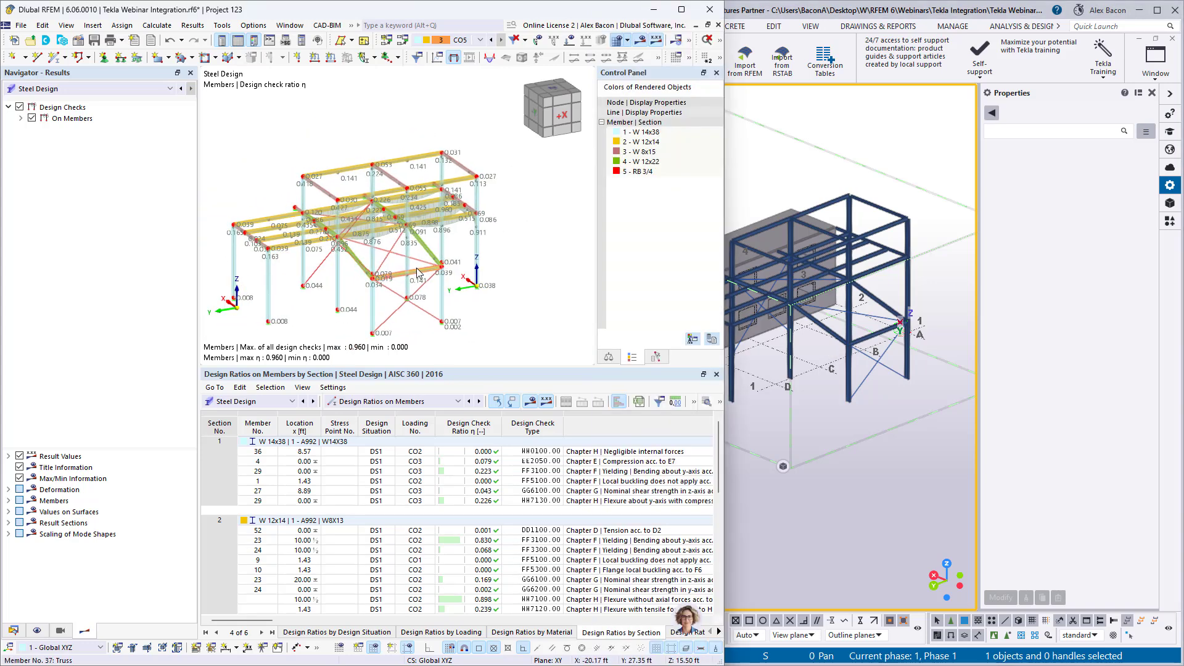
mouse_move(427, 270)
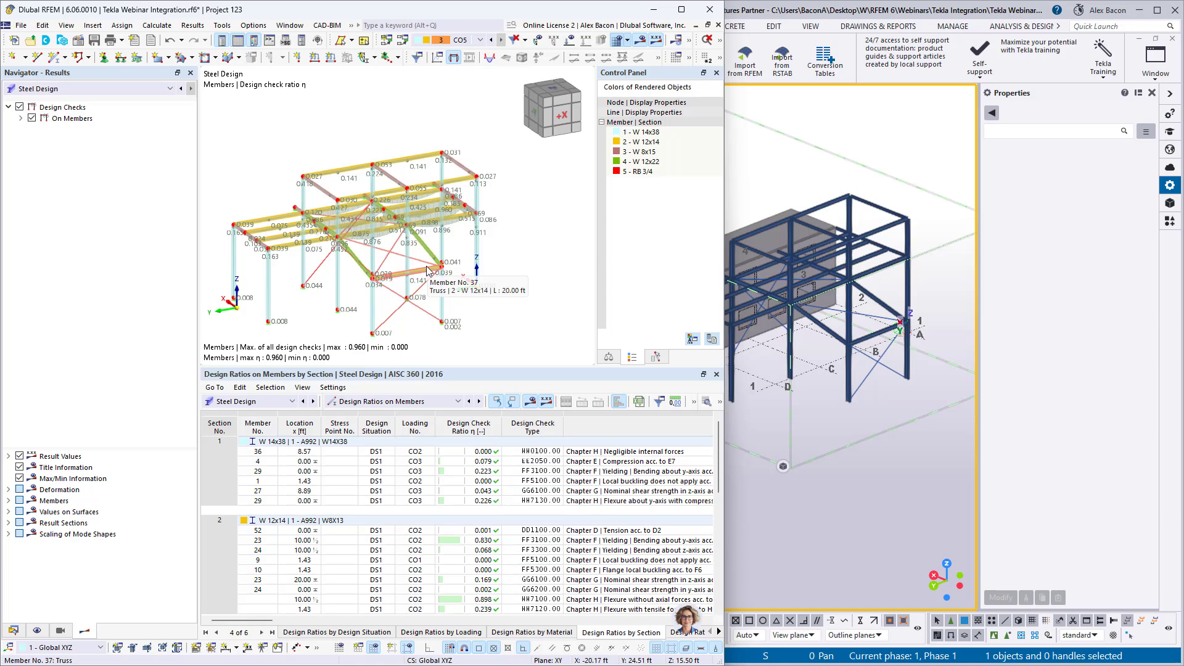
left_click(800, 198)
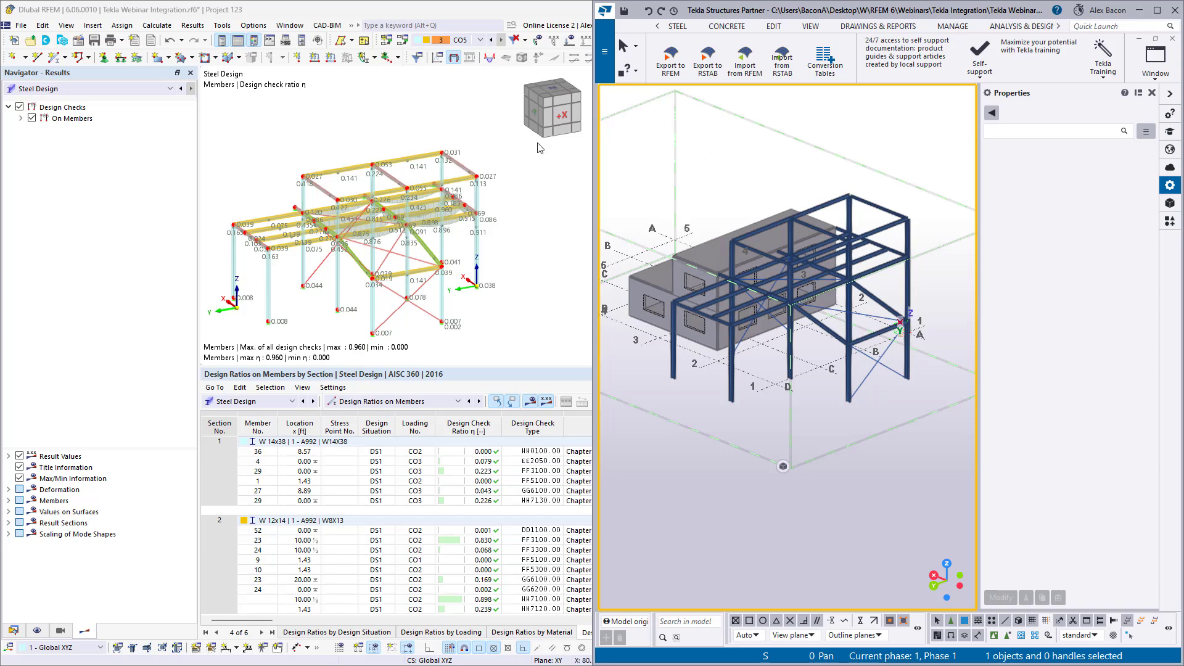
Maximize the RFEM window and turn off the design results display on the model.
left_click_drag(432, 12, 712, 3)
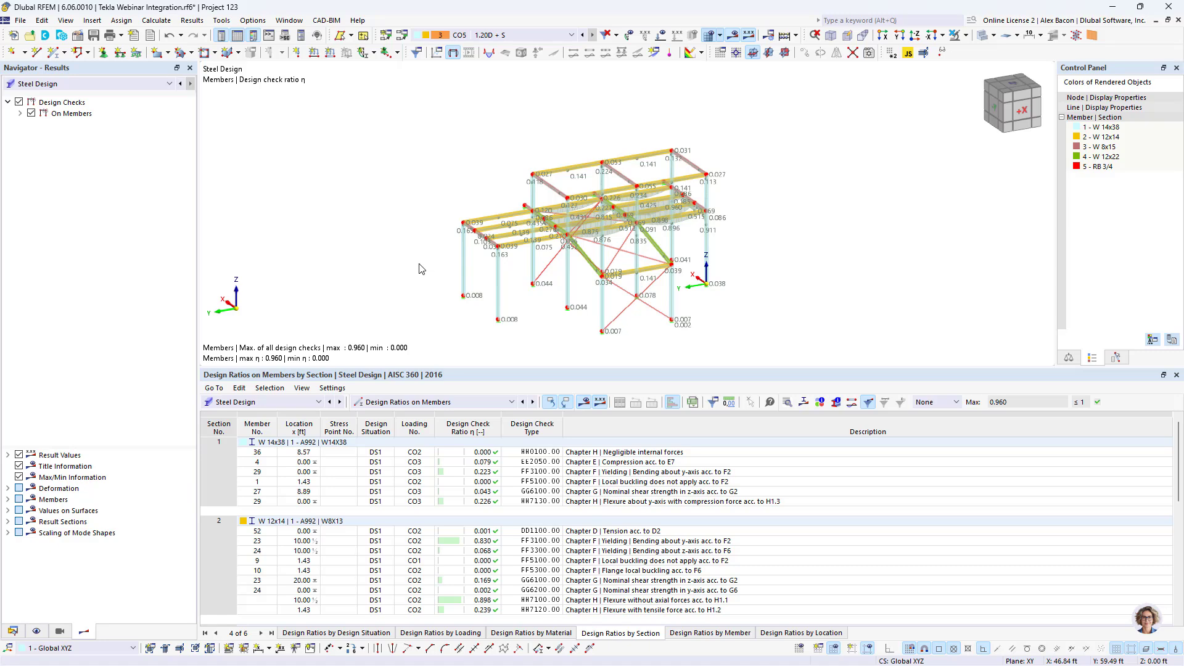
scroll(431, 294, "up", 1)
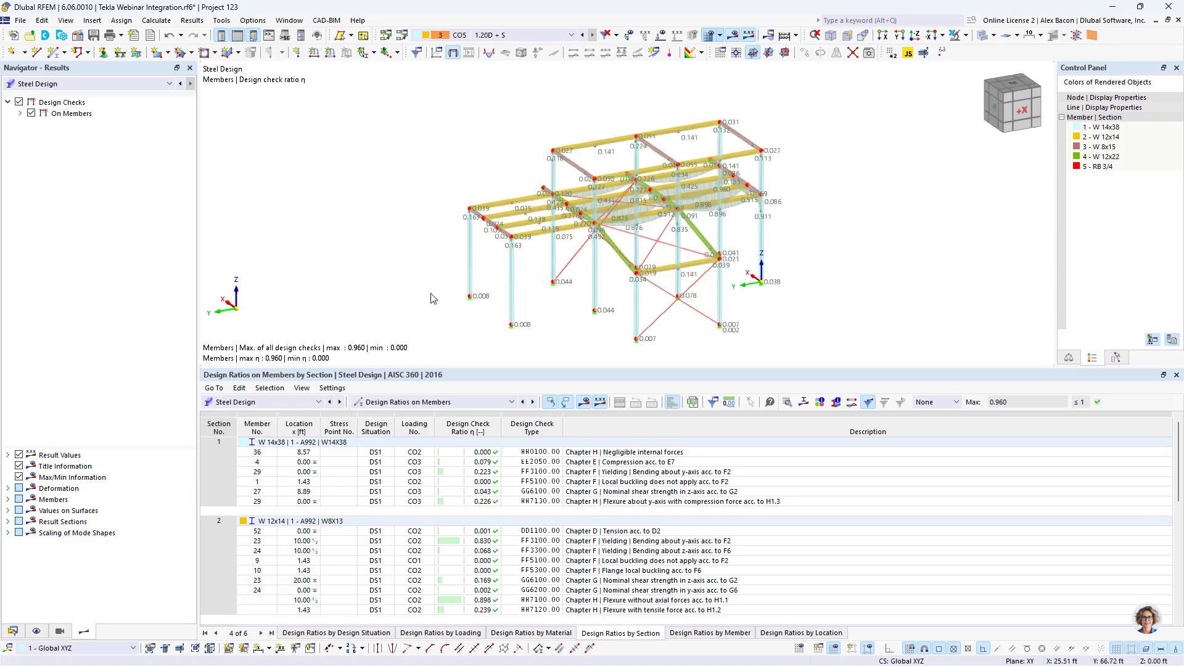
middle_click_drag(430, 295, 362, 295)
left_click(732, 35)
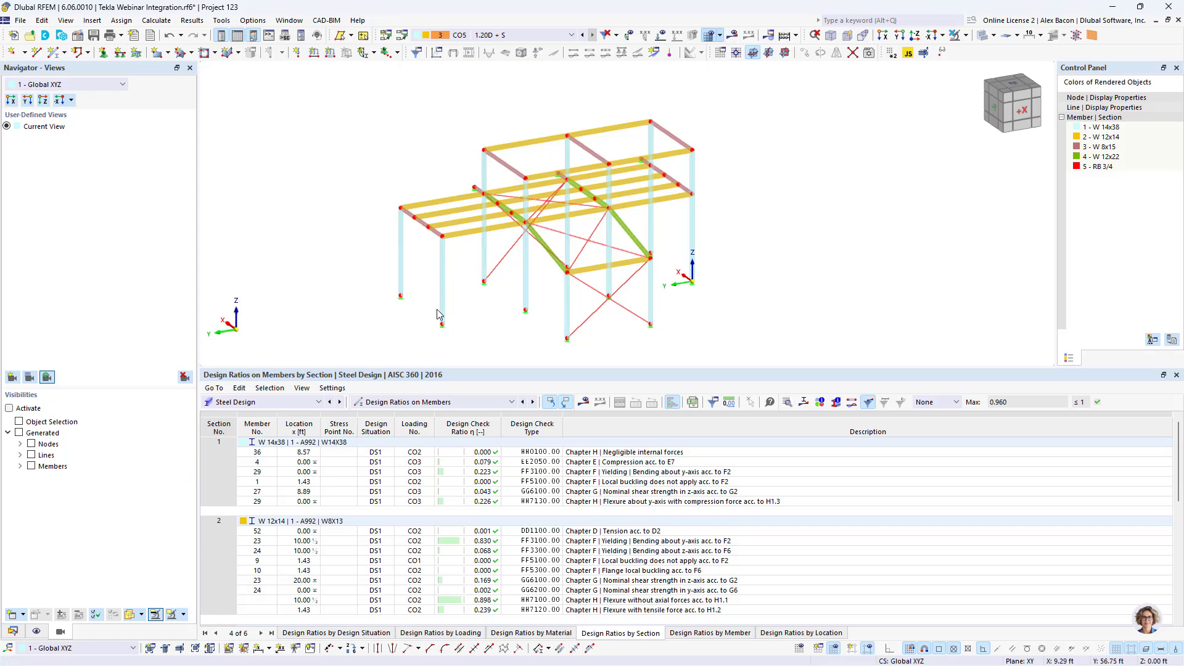
Create printout report 1 with the preselected report items and show it.
left_click(135, 37)
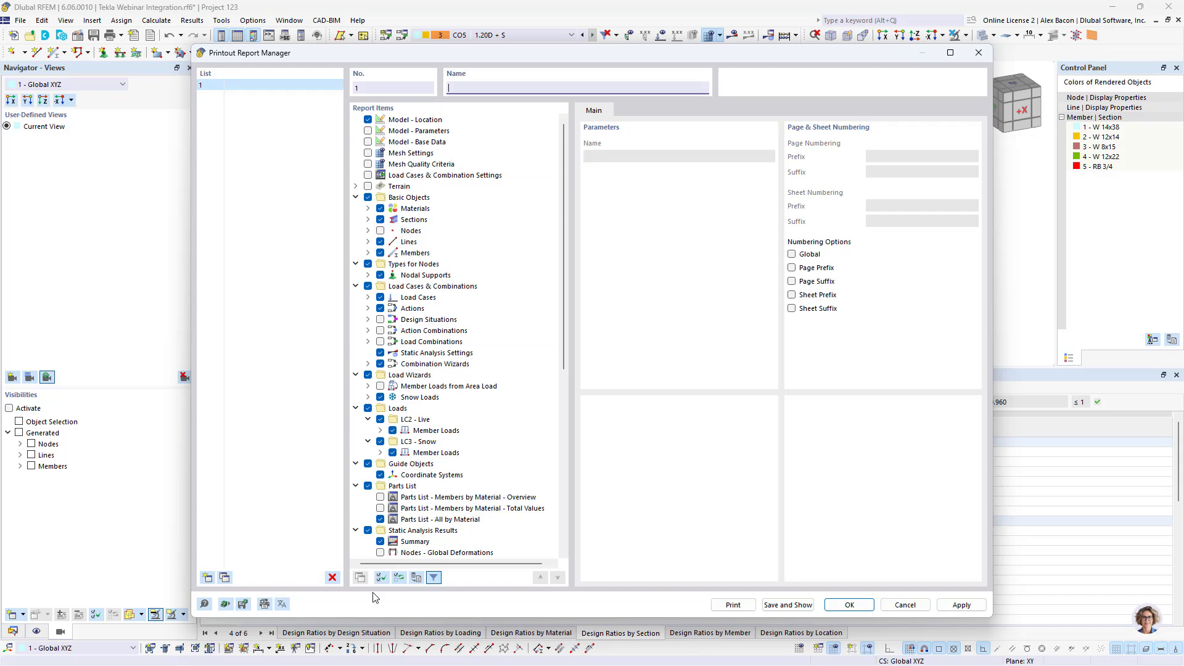
left_click(789, 606)
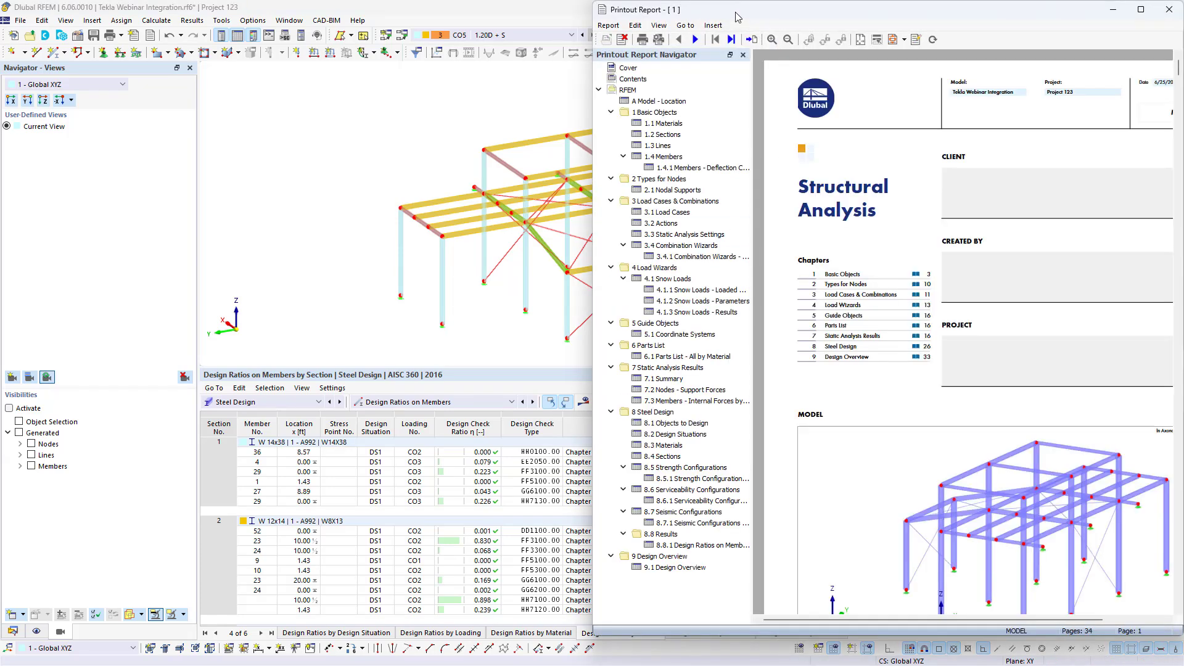
left_click_drag(735, 17, 666, 31)
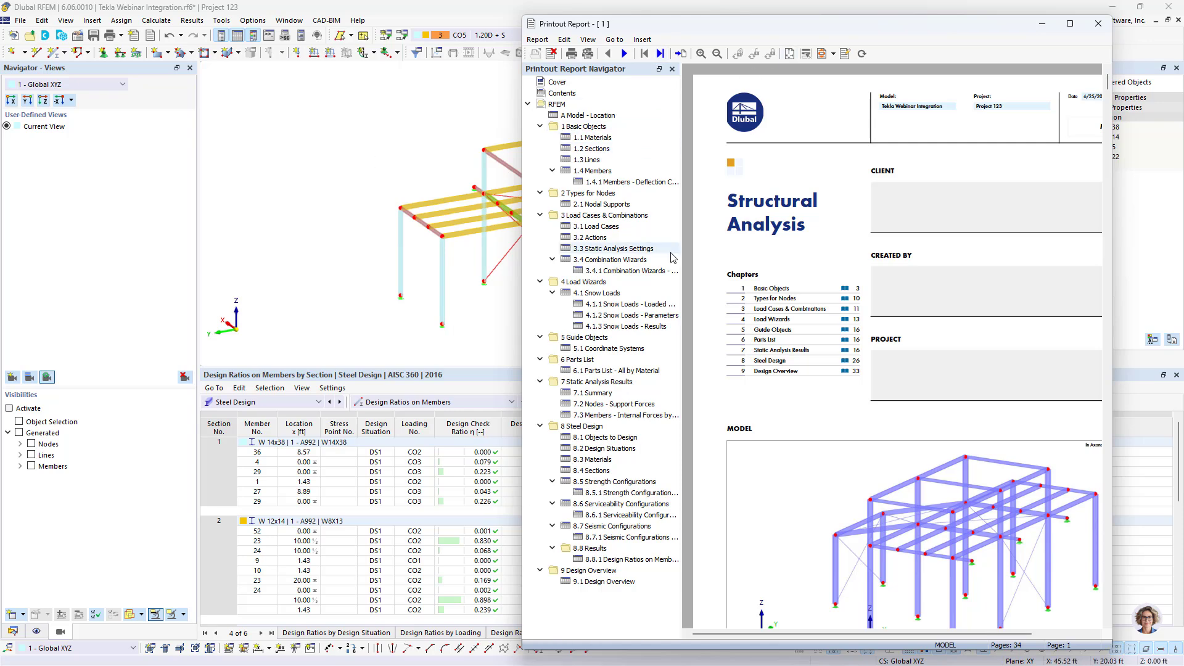
Examine the report's contents, sections, steel design situations and materials, design ratios on members, and design overview.
scroll(801, 332, "down", 8)
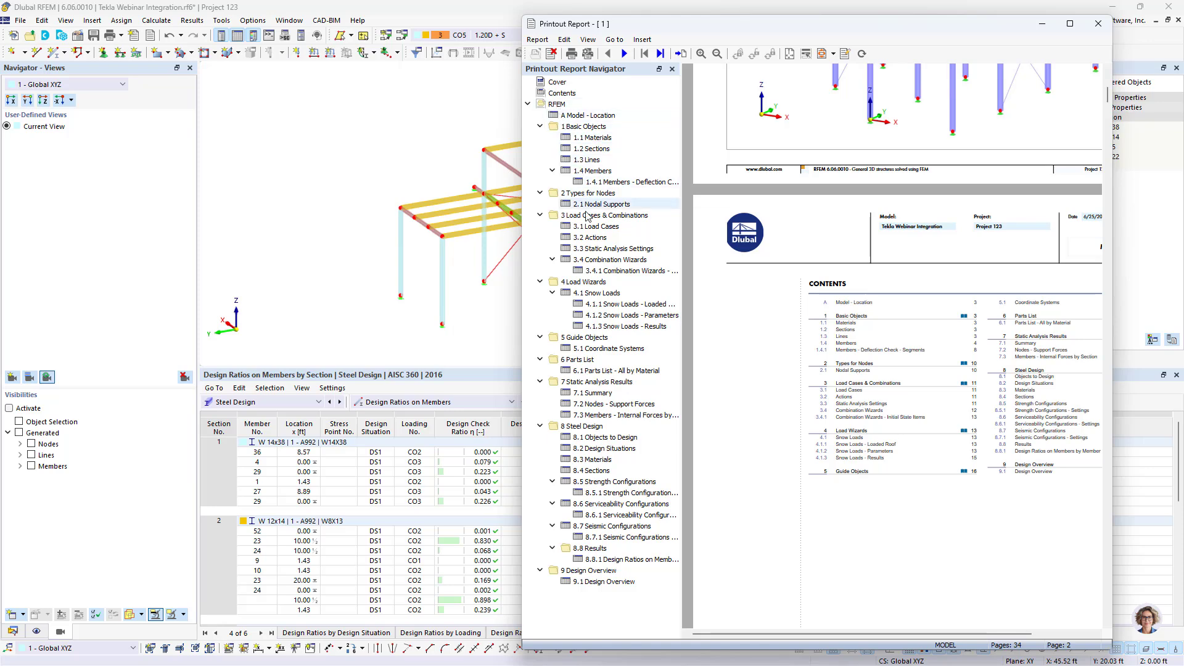
left_click(590, 137)
left_click(593, 148)
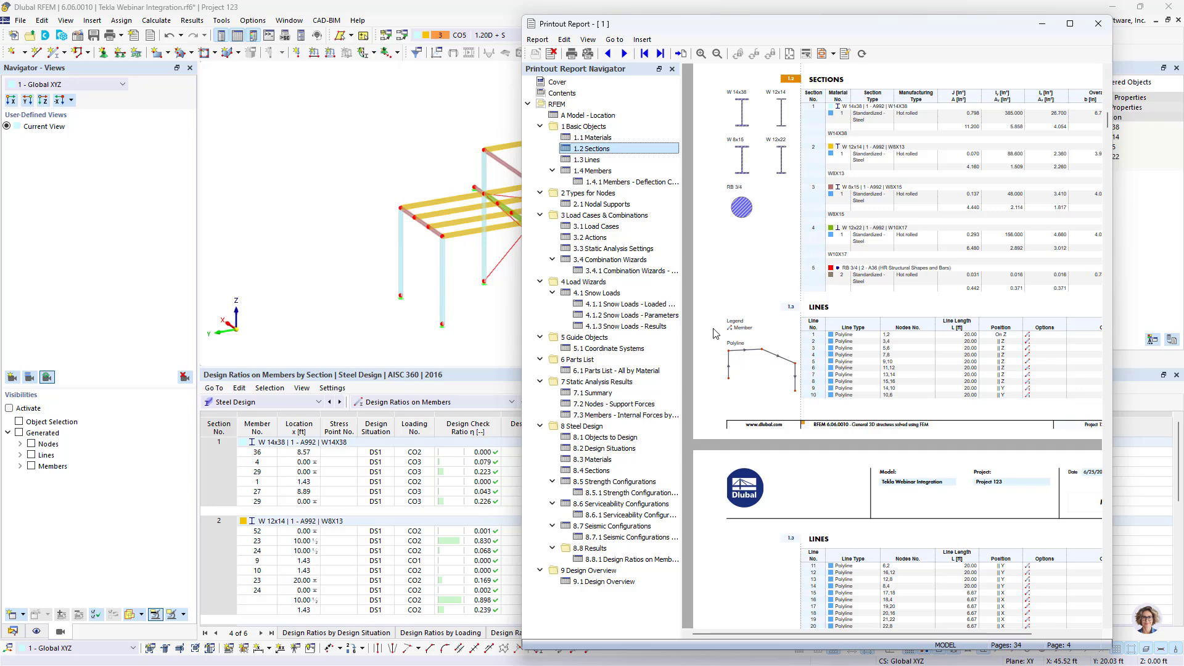
left_click(601, 447)
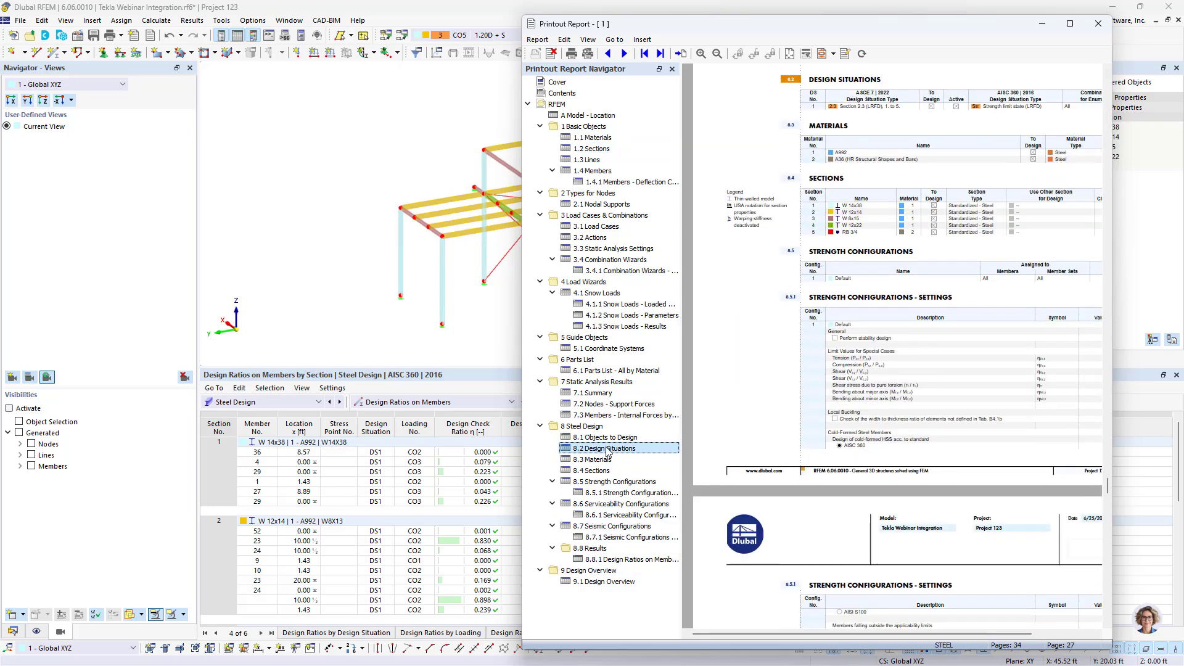
left_click(609, 459)
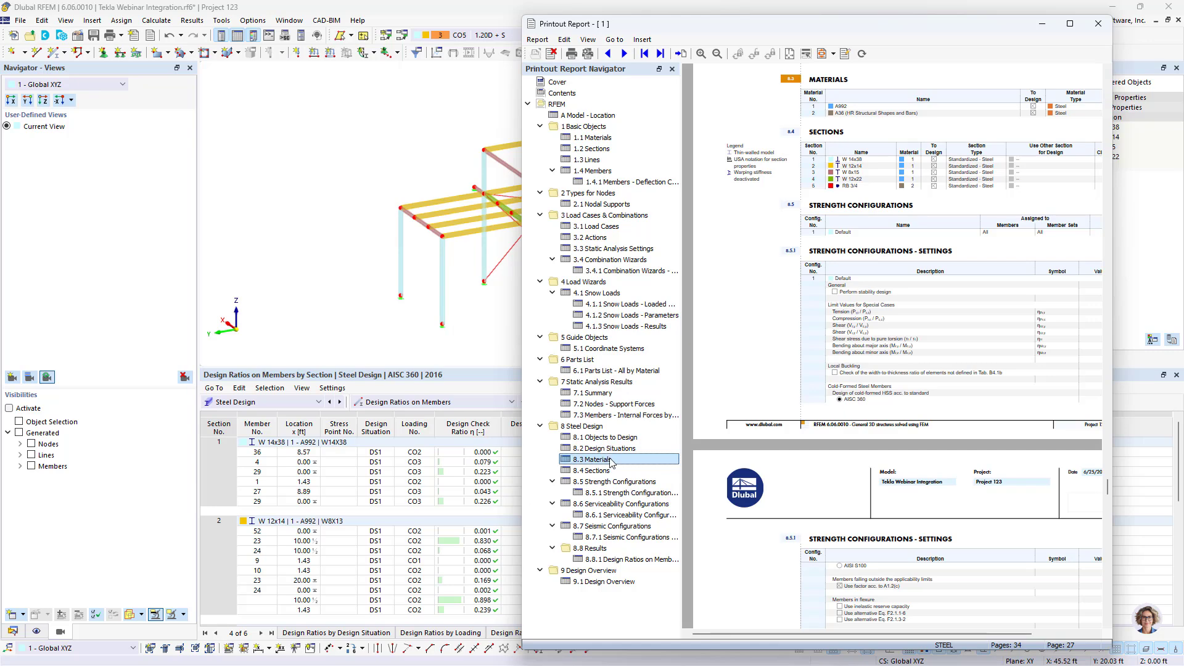
left_click(614, 559)
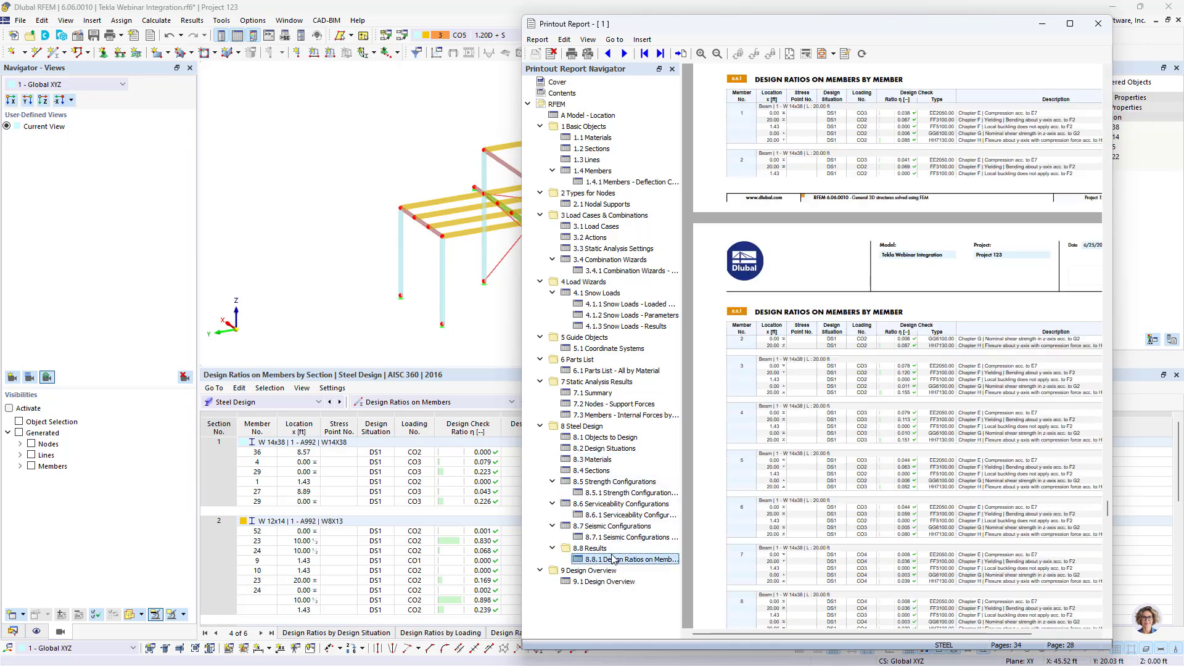
scroll(838, 439, "down", 15)
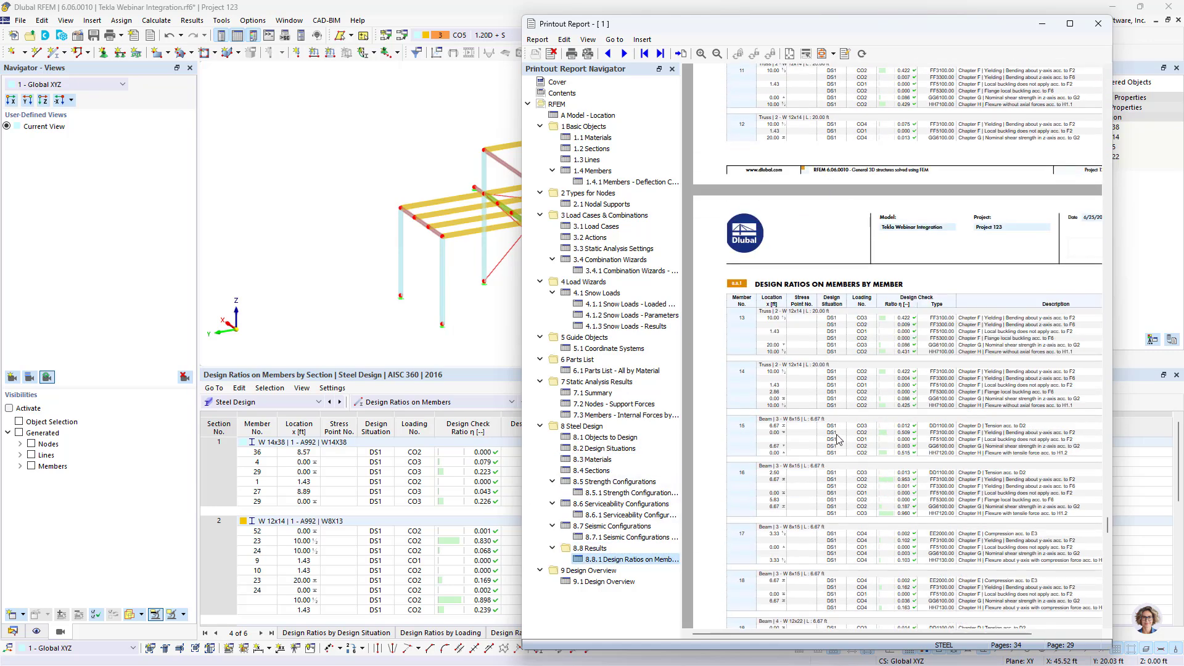
left_click(598, 583)
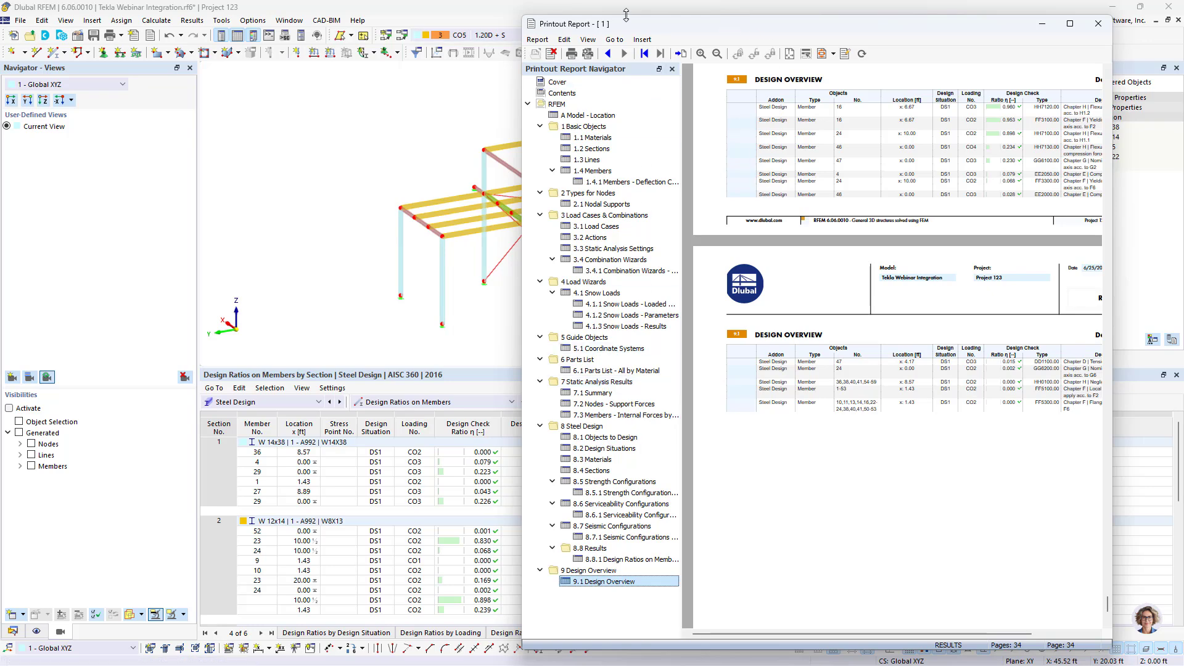
Return to the model and send its current graphic to the printout report with the Window filling picture setting.
left_click_drag(627, 30, 1068, 594)
left_click(541, 10)
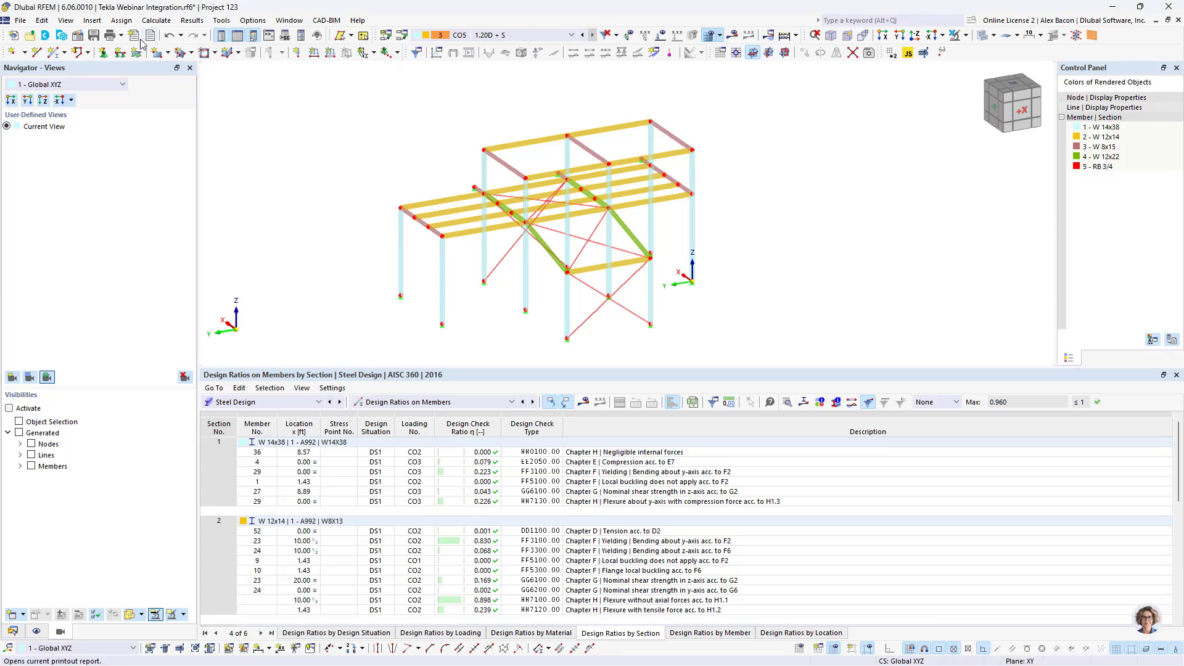
scroll(570, 251, "up", 1)
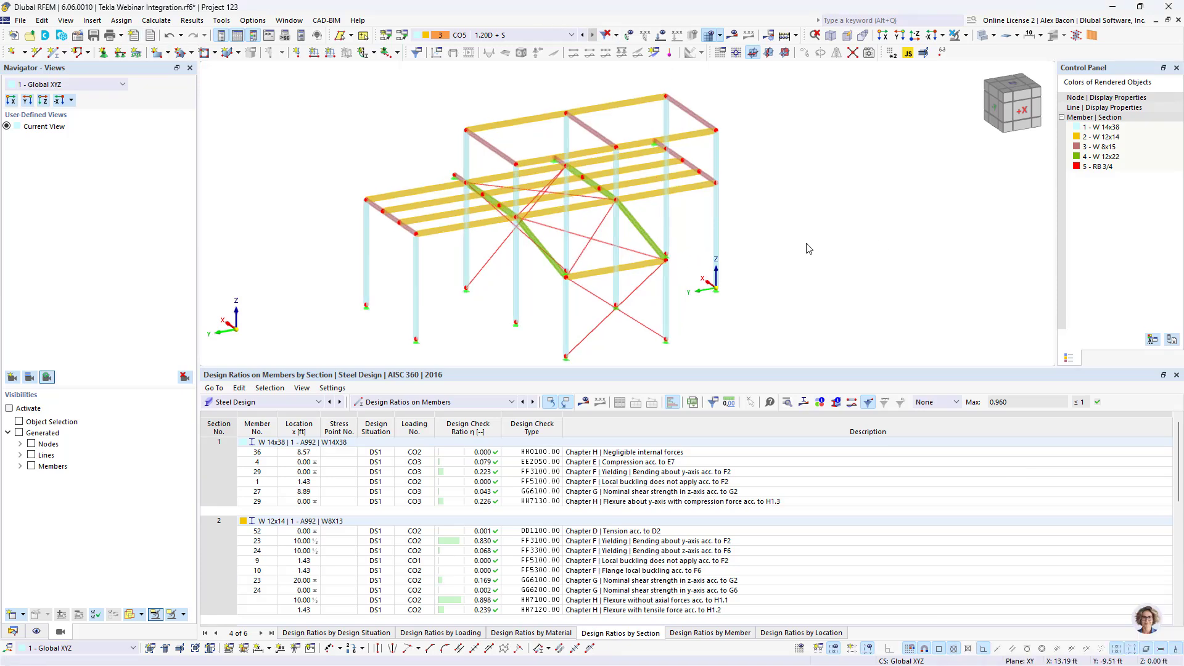
left_click(120, 36)
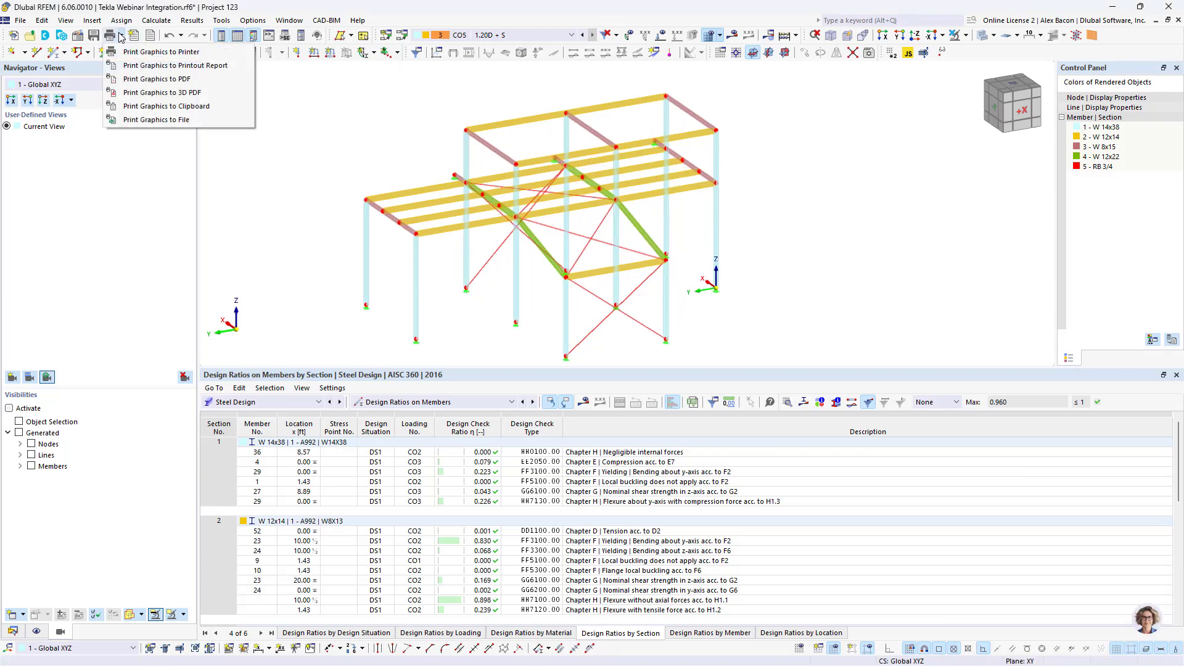
left_click(167, 69)
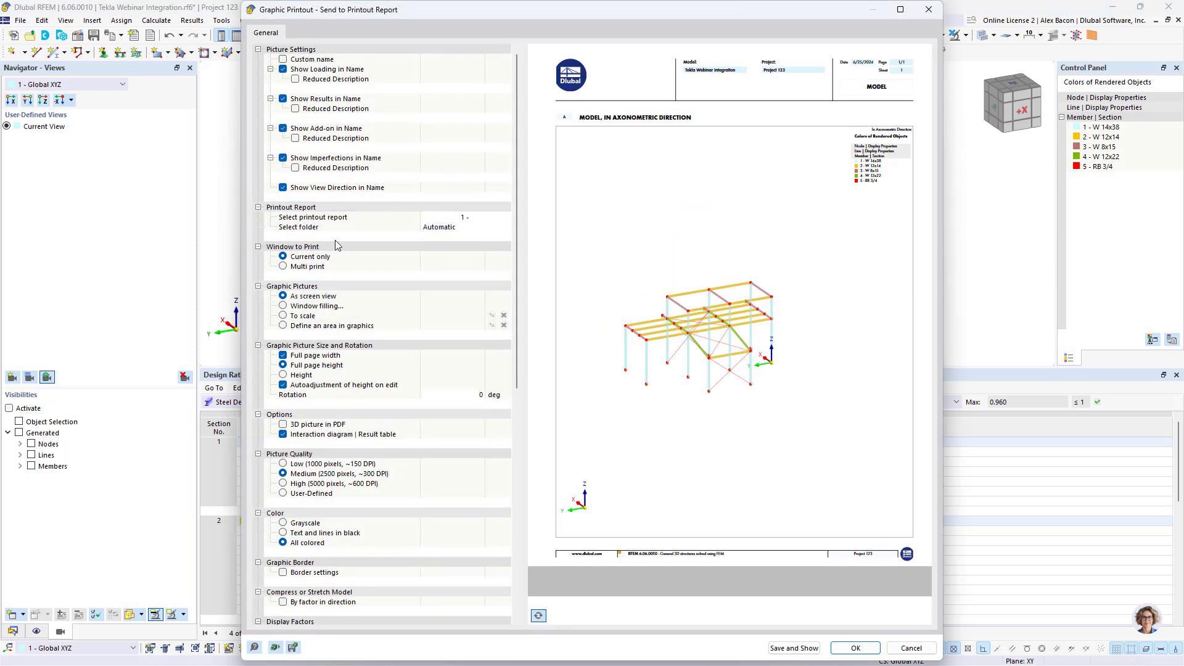
left_click(283, 306)
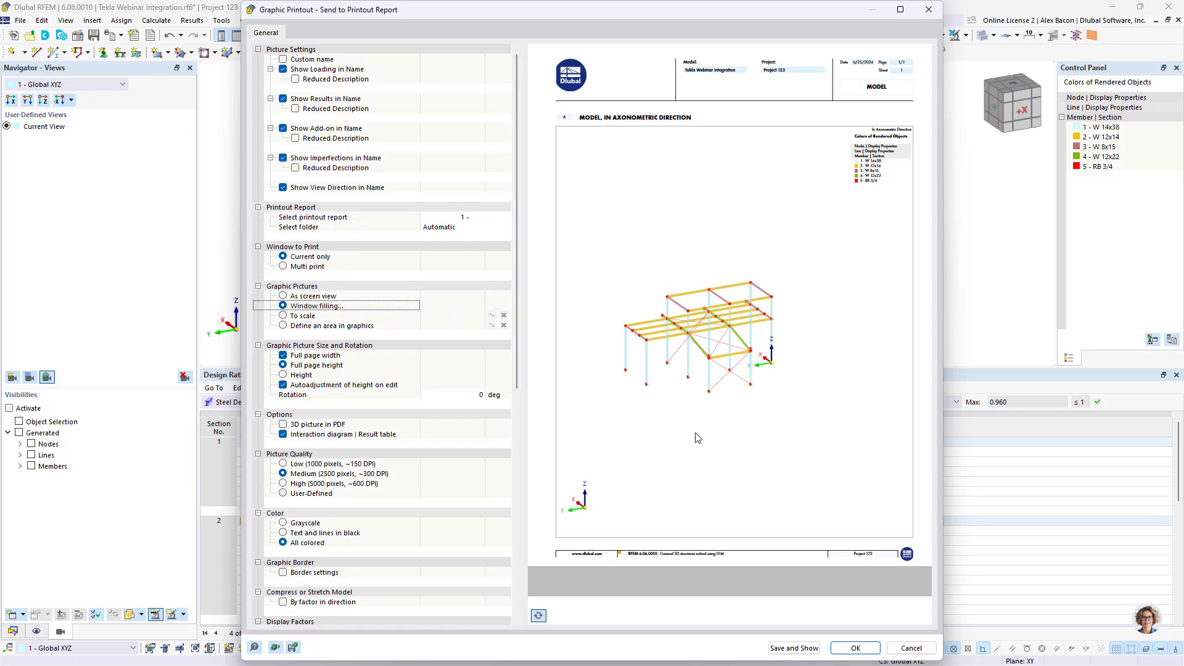
left_click(803, 646)
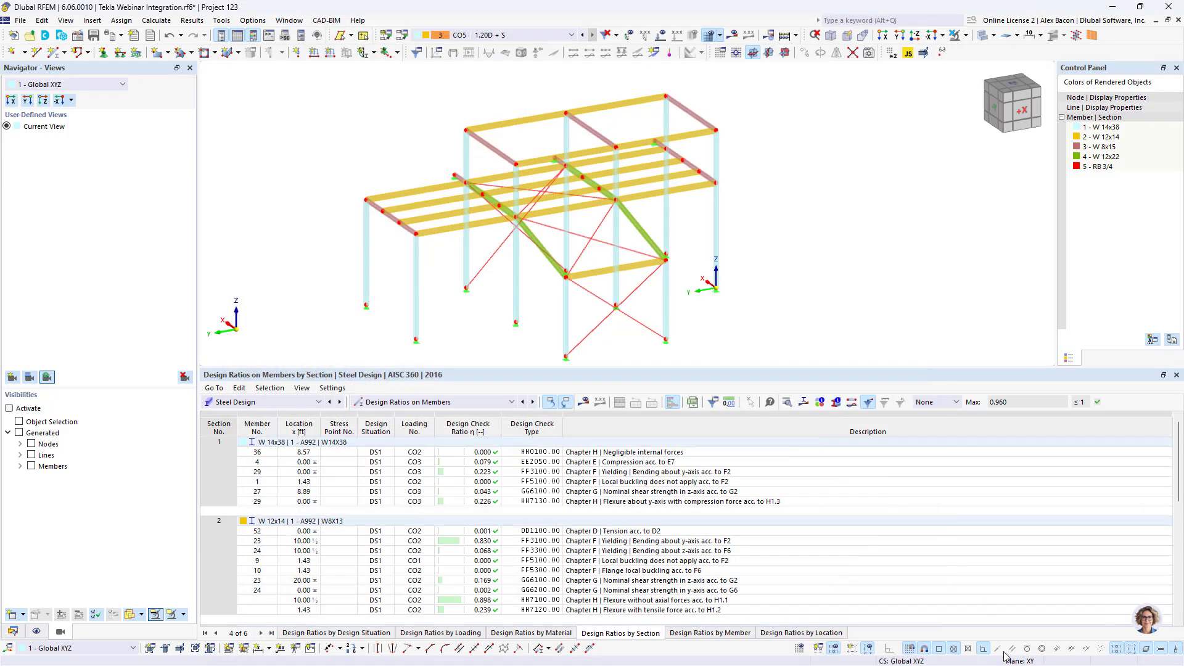
Bring the printout report back to the front and view the newly added axonometric model picture.
key("super")
left_click_drag(1056, 587, 563, 42)
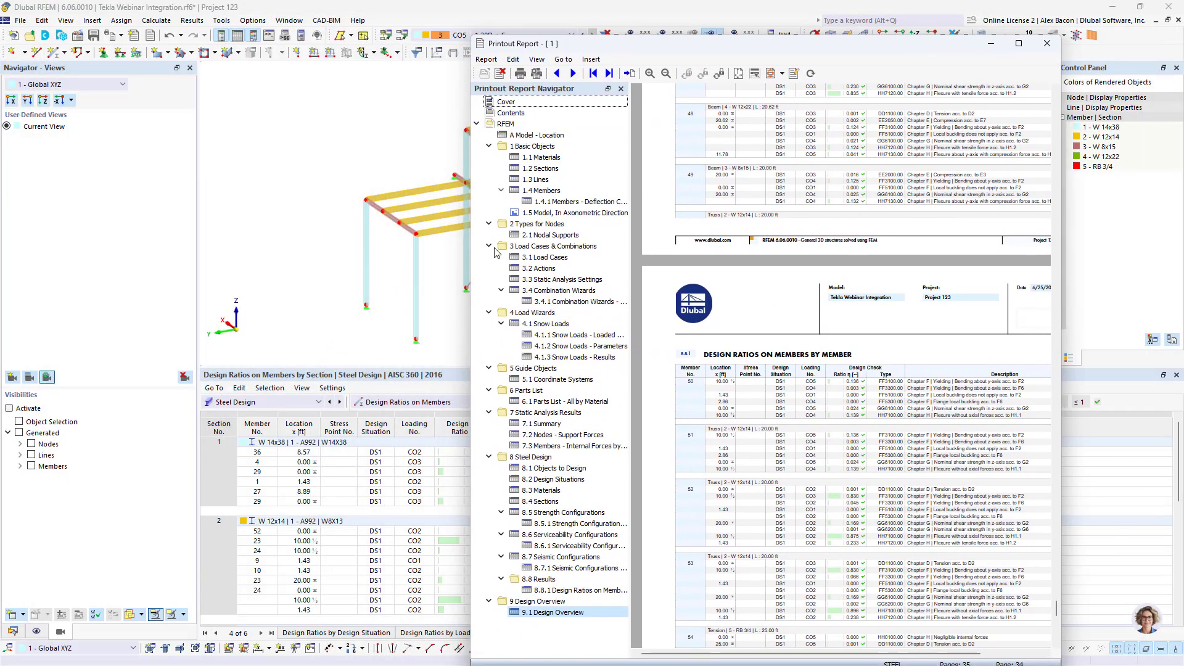
left_click(562, 212)
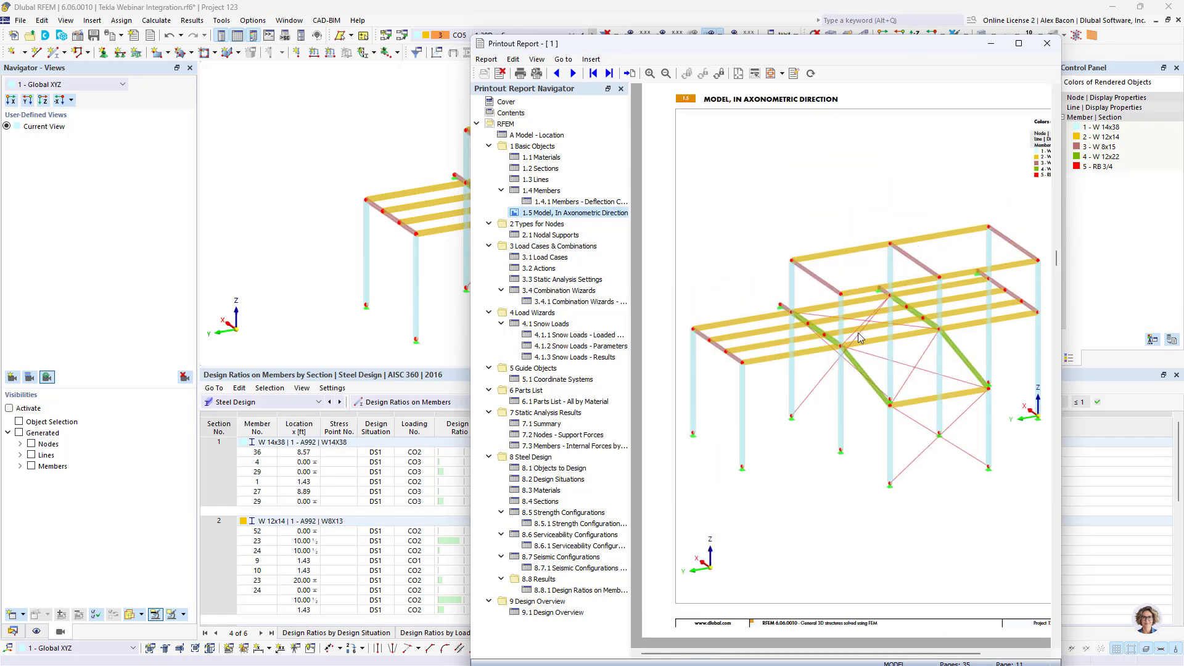
scroll(858, 337, "up", 3)
scroll(857, 336, "down", 4)
Open the report's axonometric model picture for editing and rotate the frame to a different viewing angle.
right_click(856, 338)
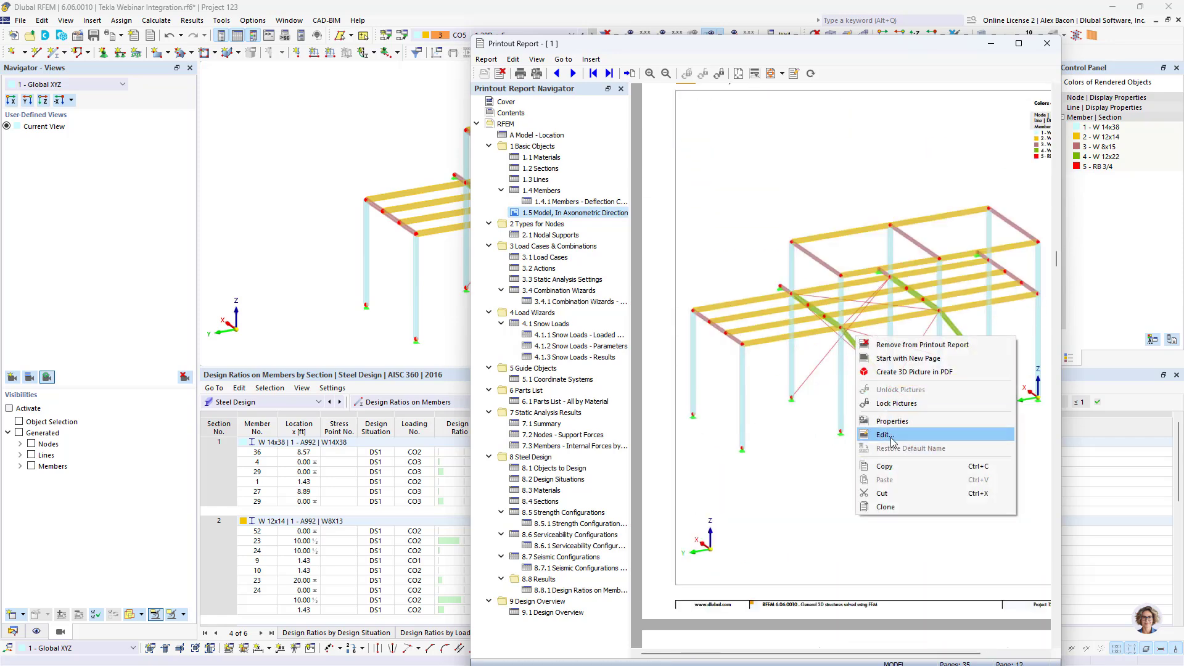
left_click(883, 436)
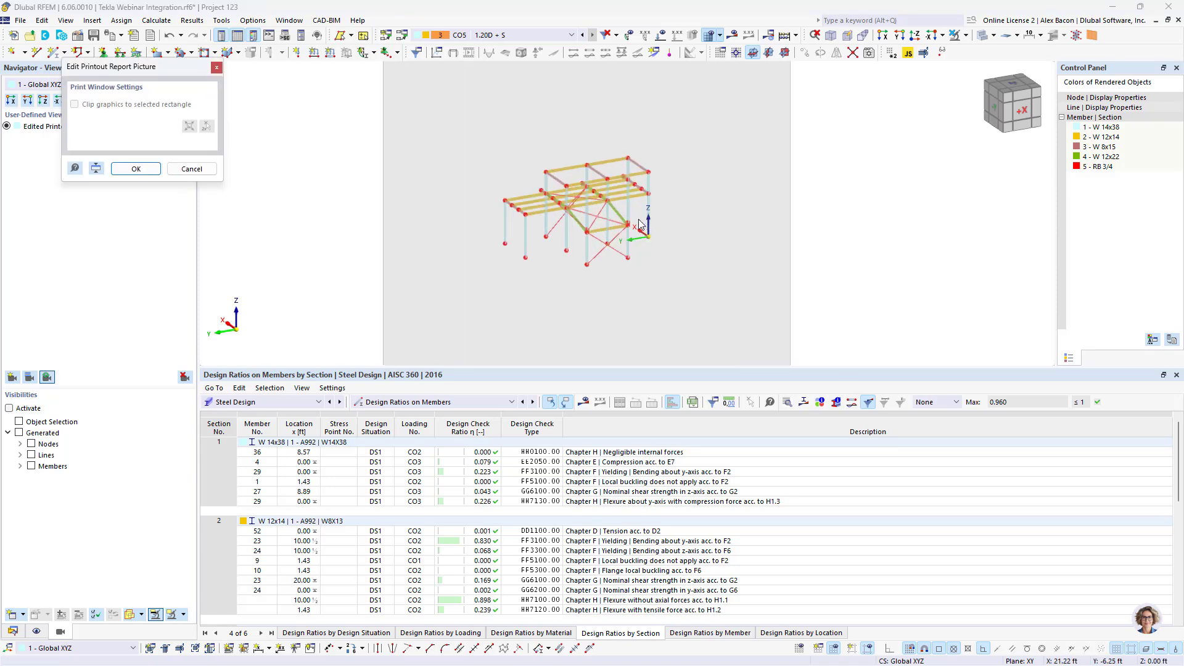
scroll(591, 216, "up", 1)
scroll(592, 216, "down", 2)
middle_click_drag(592, 216, 581, 228, "ctrl")
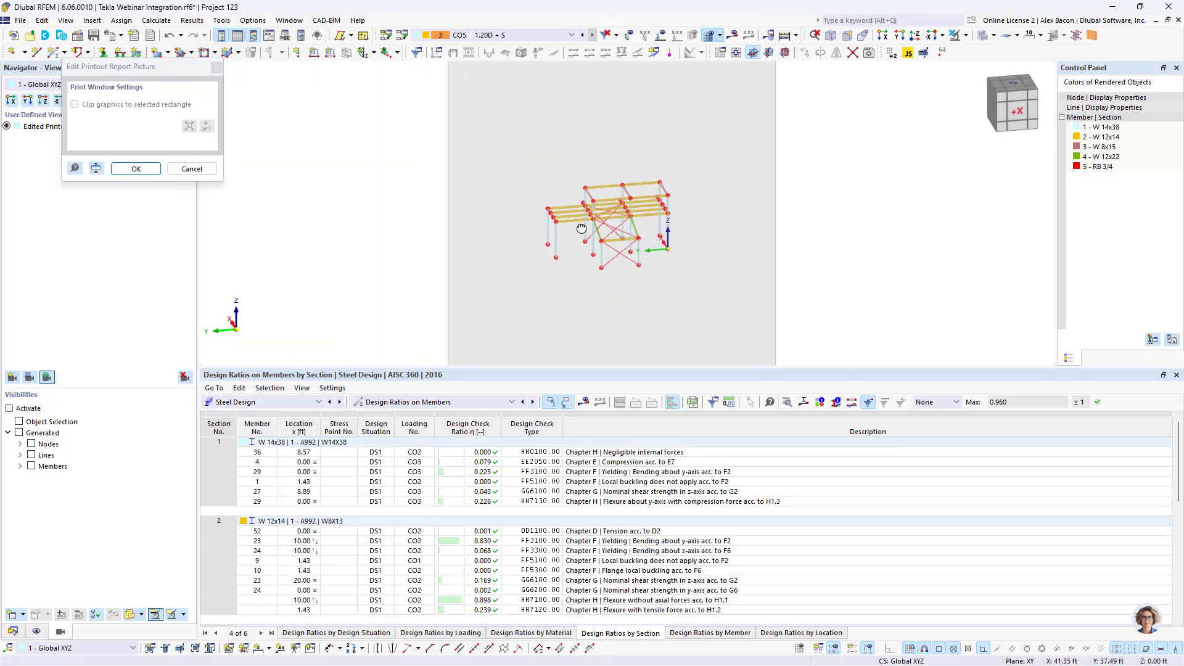
scroll(600, 227, "up", 4)
scroll(605, 228, "down", 7)
scroll(605, 227, "up", 3)
scroll(605, 227, "down", 1)
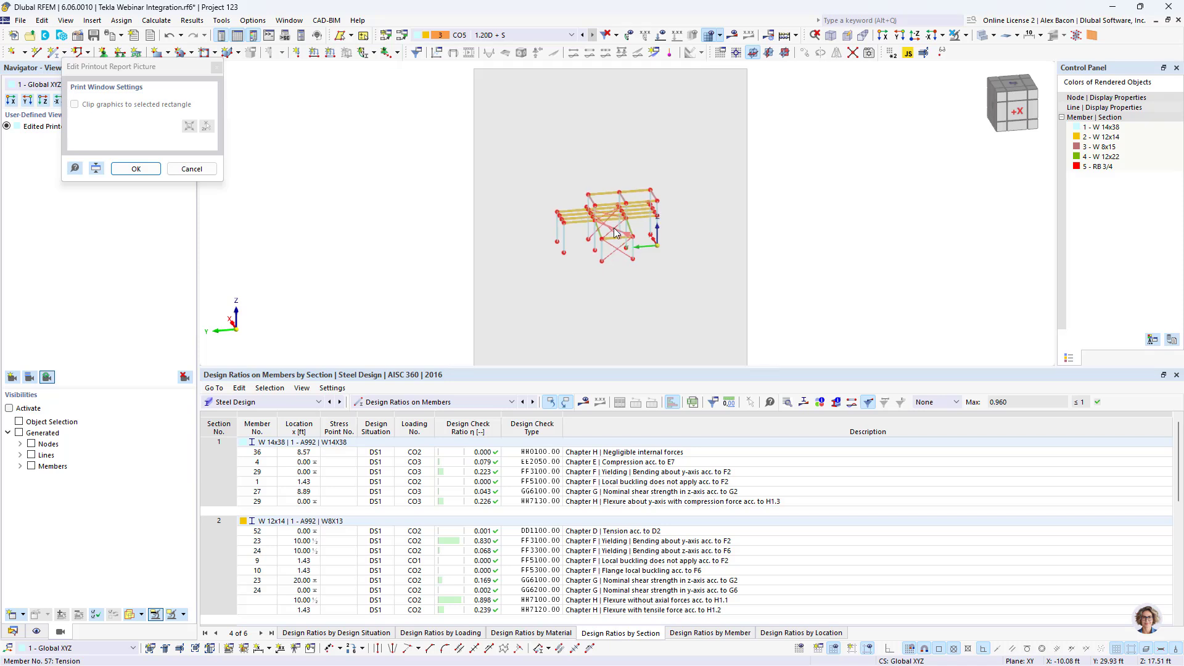
middle_click_drag(615, 233, 682, 221, "ctrl")
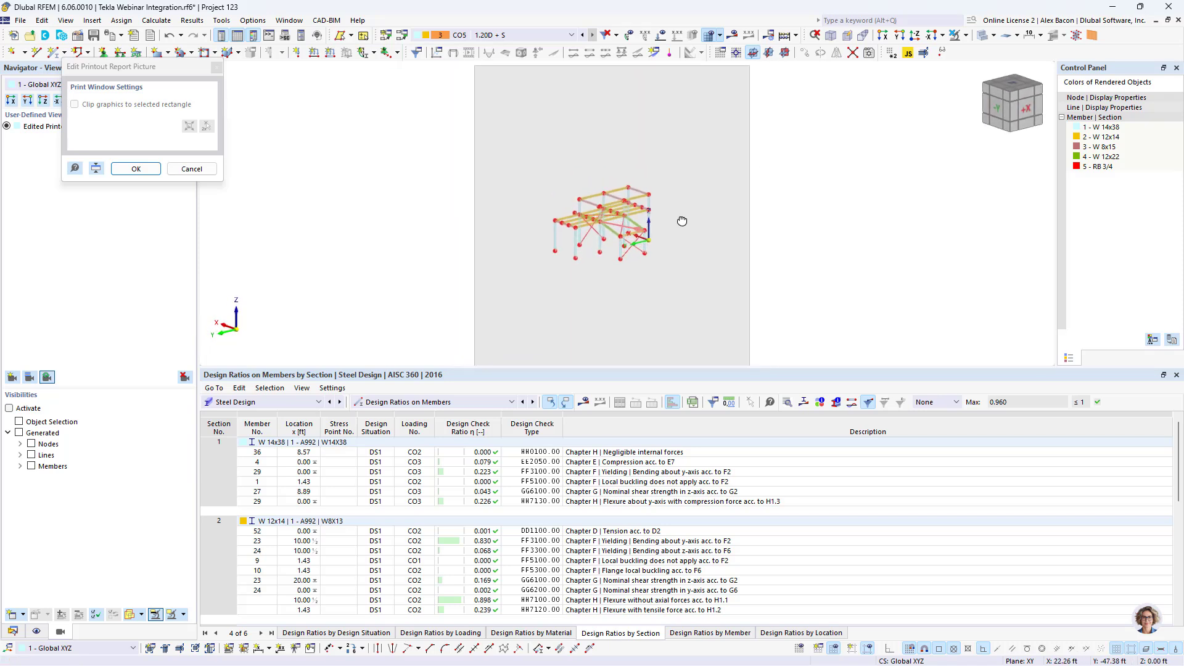
scroll(626, 221, "down", 1)
scroll(626, 221, "up", 2)
scroll(626, 221, "down", 2)
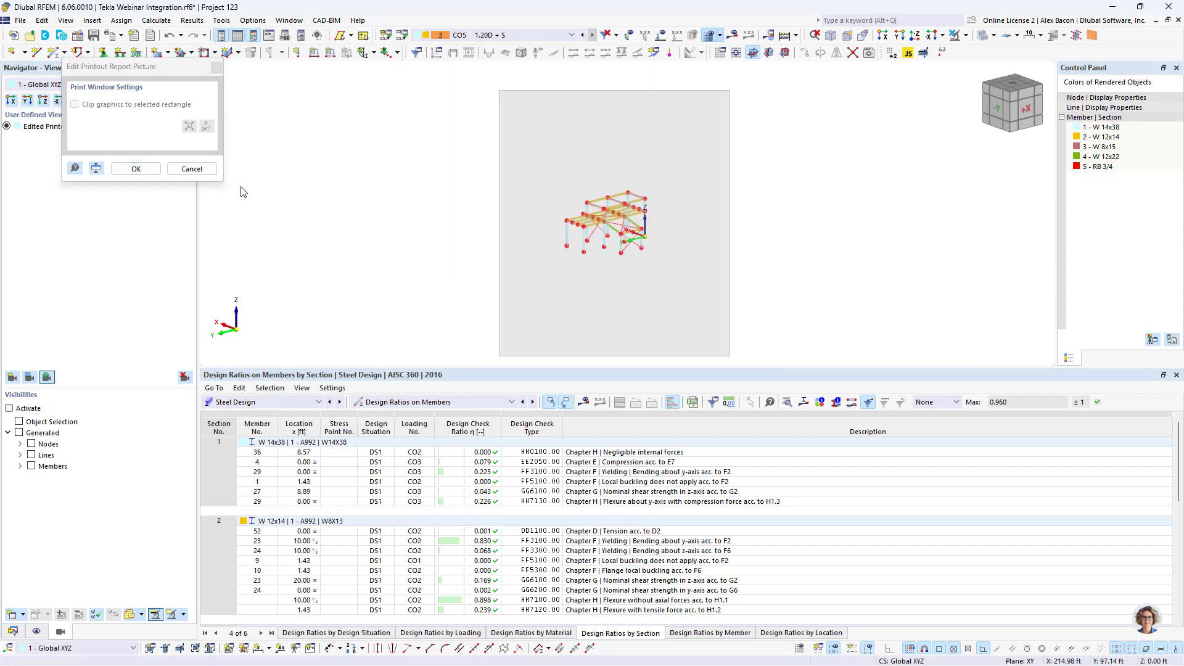
Apply the edited view to the report picture and reposition the report window to show it.
left_click(95, 172)
scroll(521, 169, "down", 3)
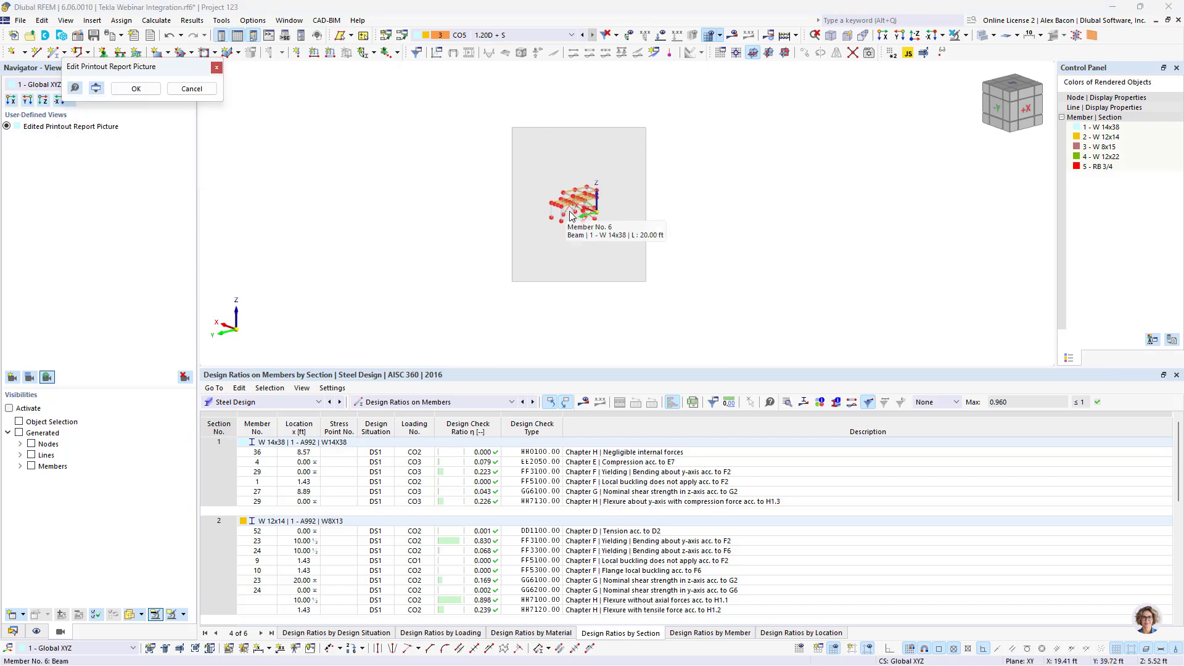
scroll(571, 213, "up", 3)
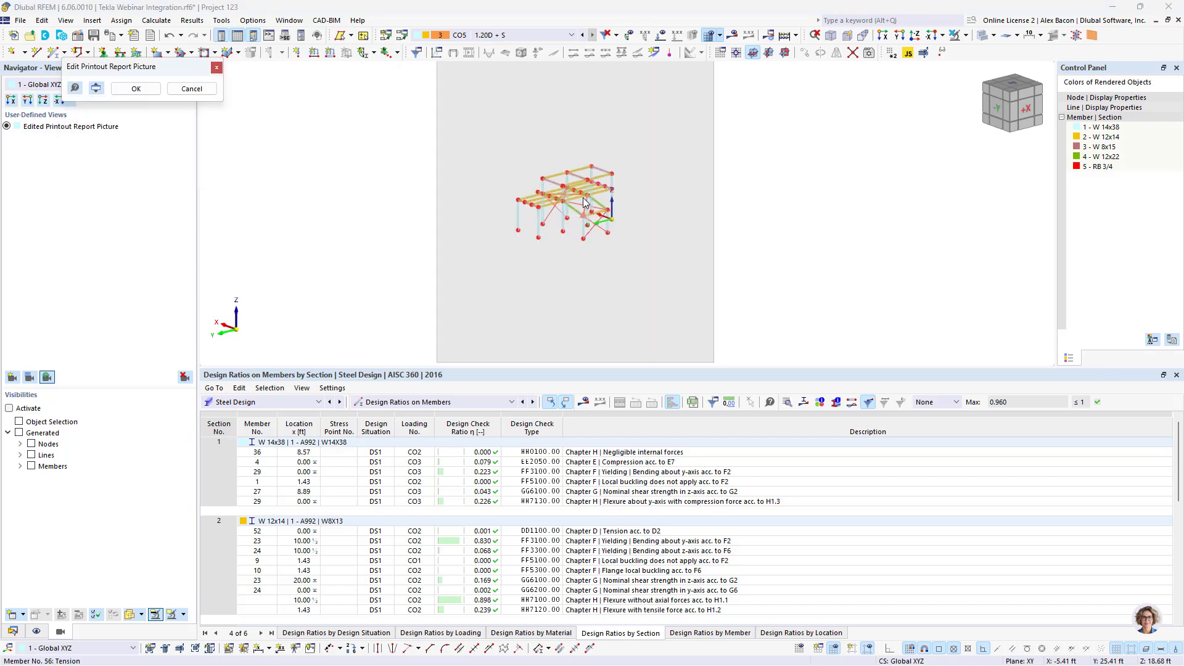
left_click(135, 90)
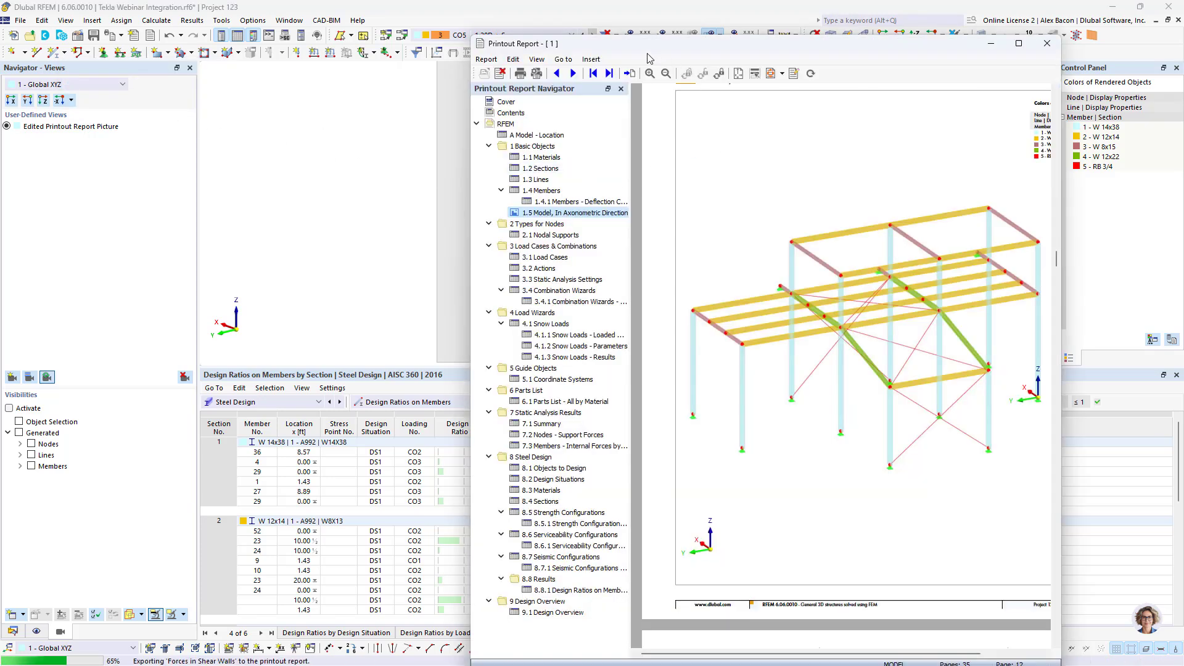
left_click_drag(635, 47, 462, 47)
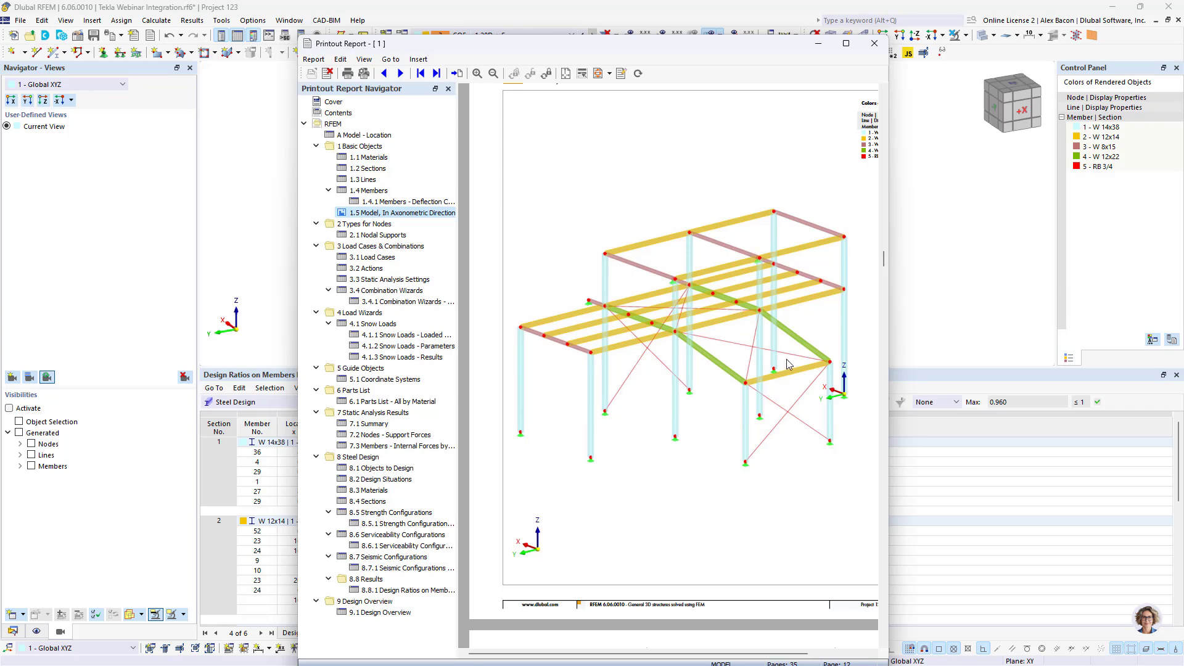
Reopen the report's axonometric model picture for editing and accept it back into the printout report.
right_click(745, 319)
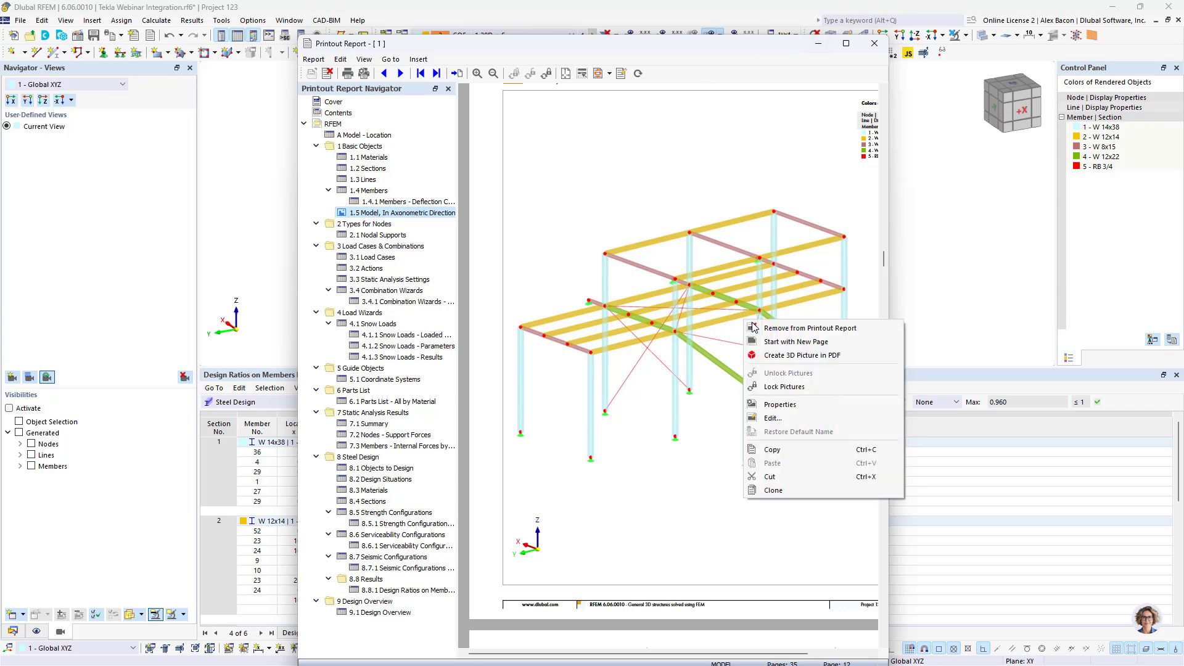
left_click(786, 418)
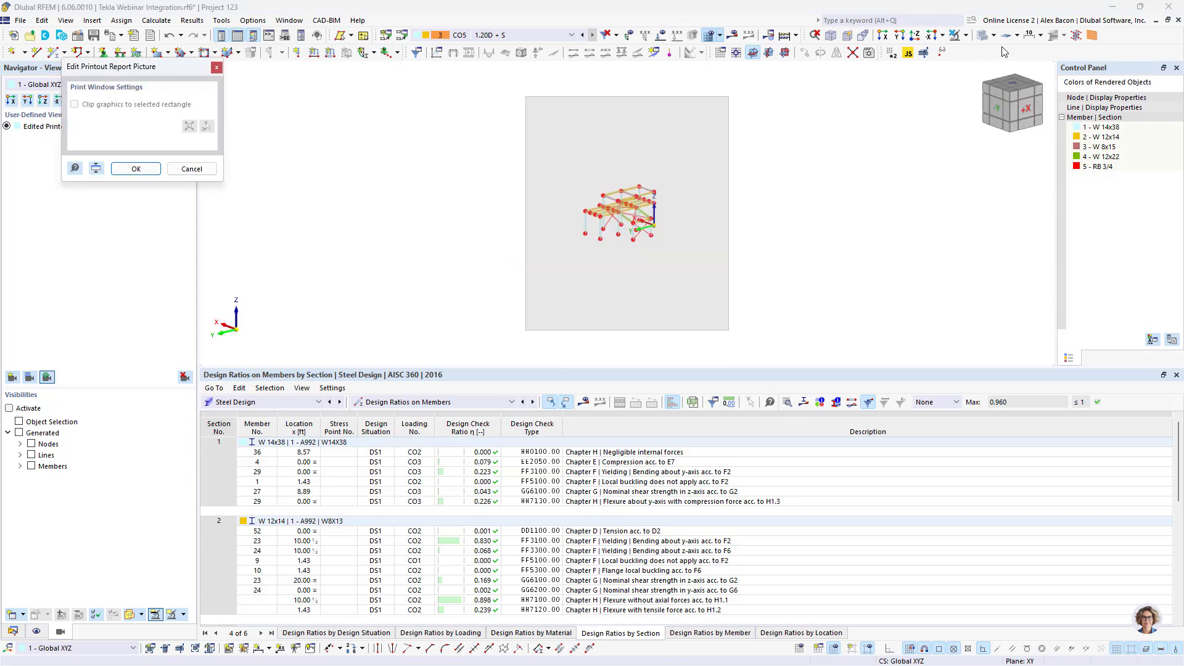
left_click(985, 42)
left_click(985, 41)
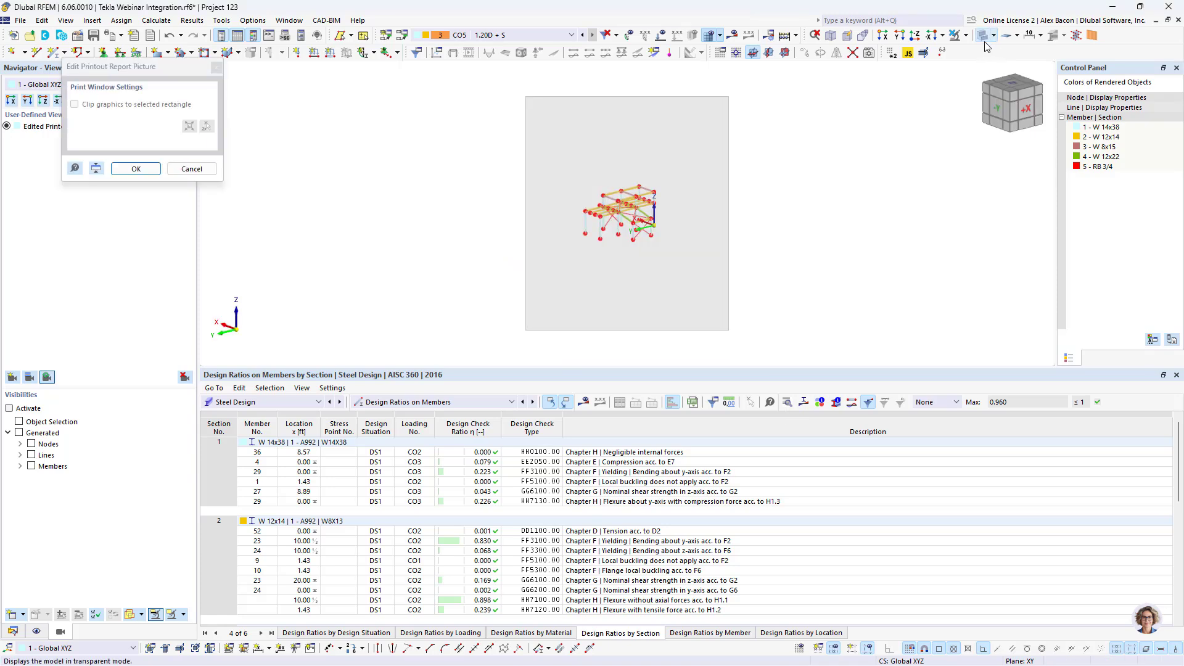
left_click(135, 168)
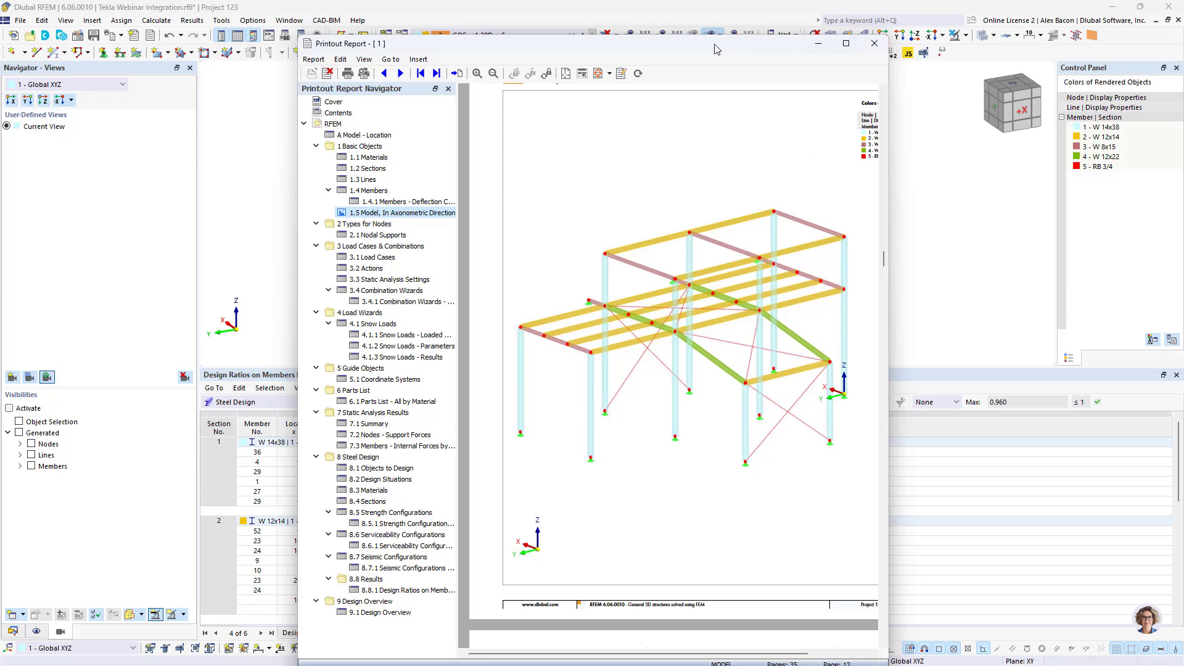
Show the member design check ratios on an enlarged model view and send this graphic to the printout report with the Window filling setting.
left_click_drag(715, 44, 1072, 480)
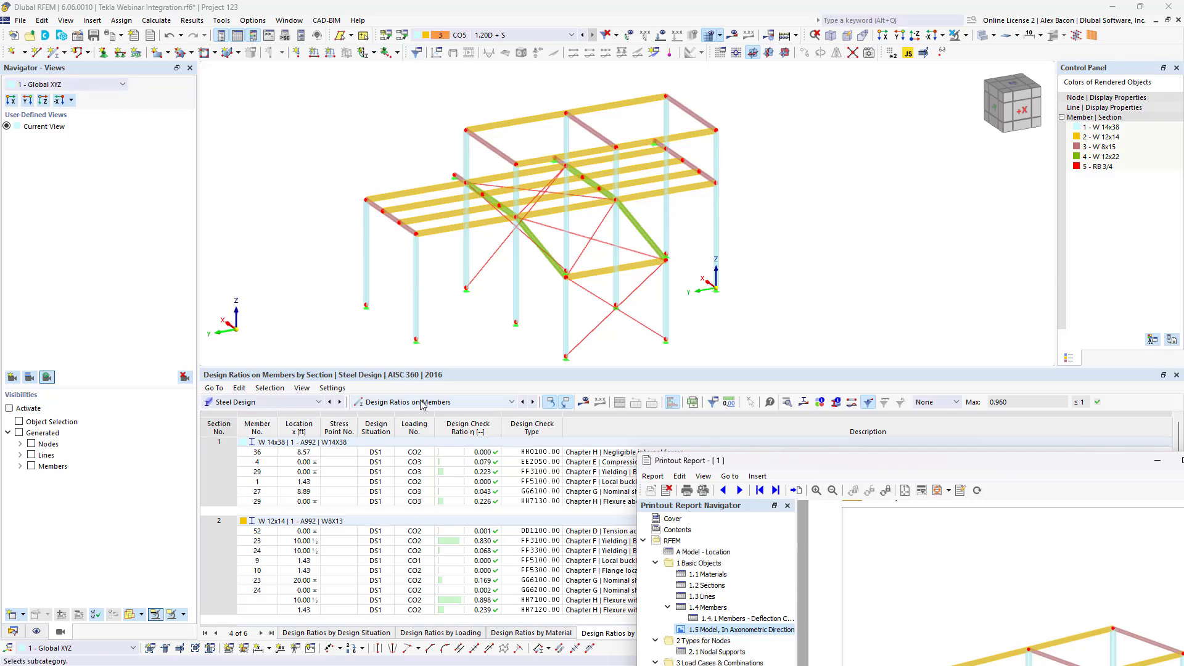
left_click(582, 405)
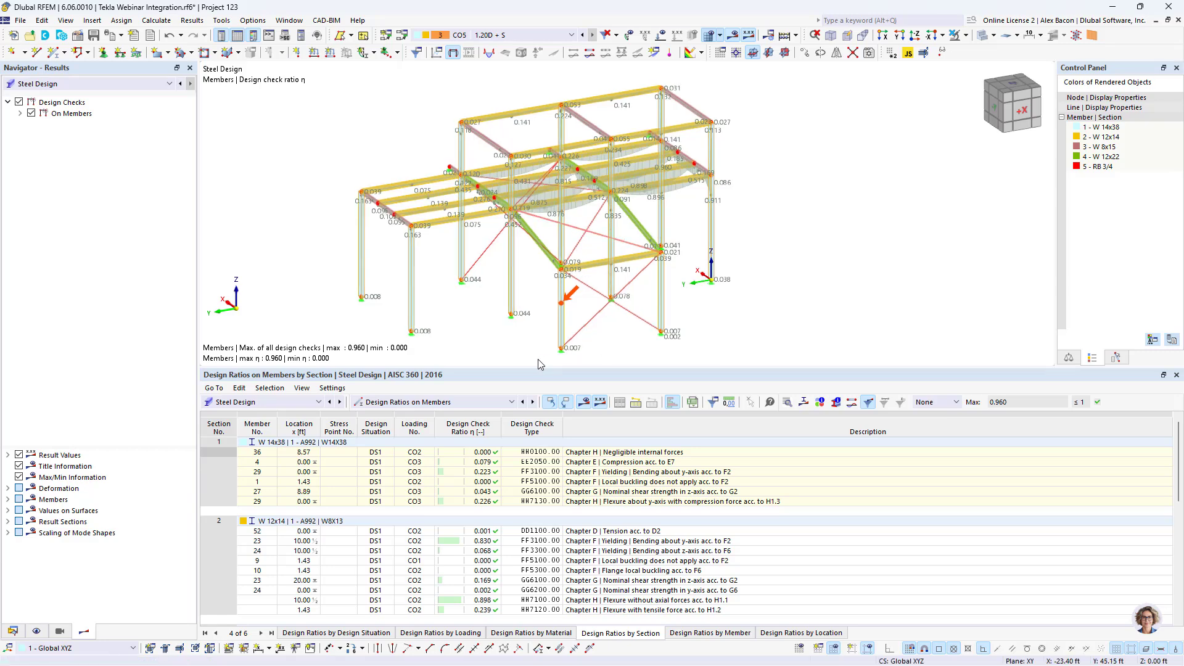
left_click_drag(535, 370, 522, 471)
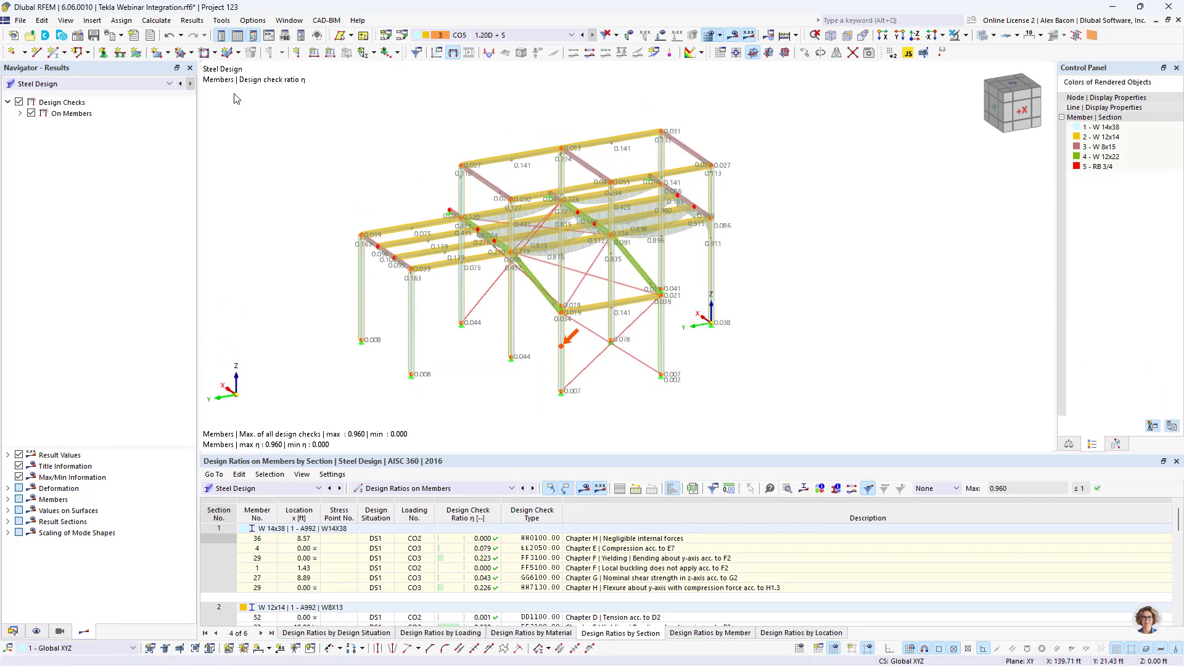
left_click(123, 35)
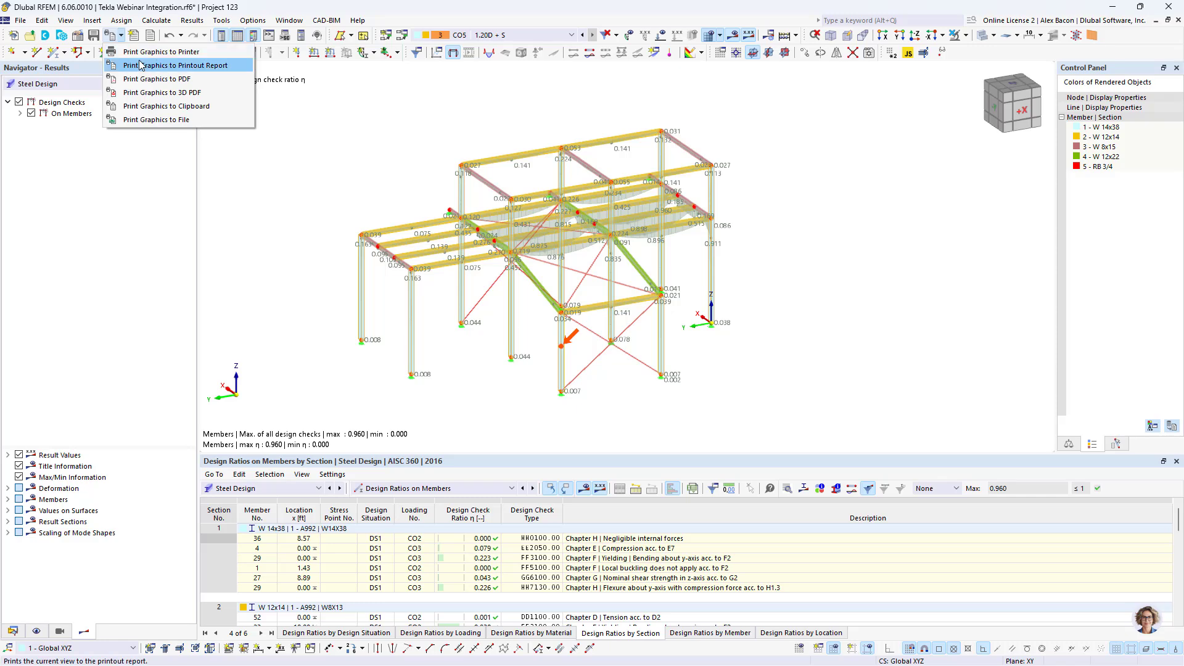
left_click(159, 66)
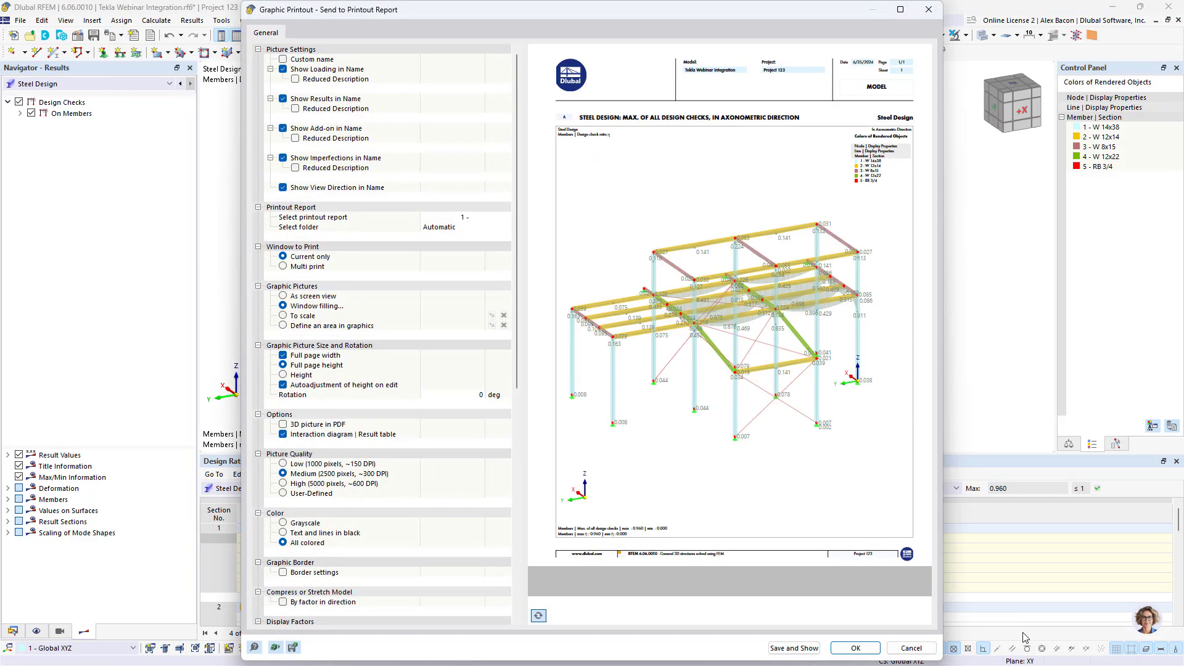
left_click(855, 648)
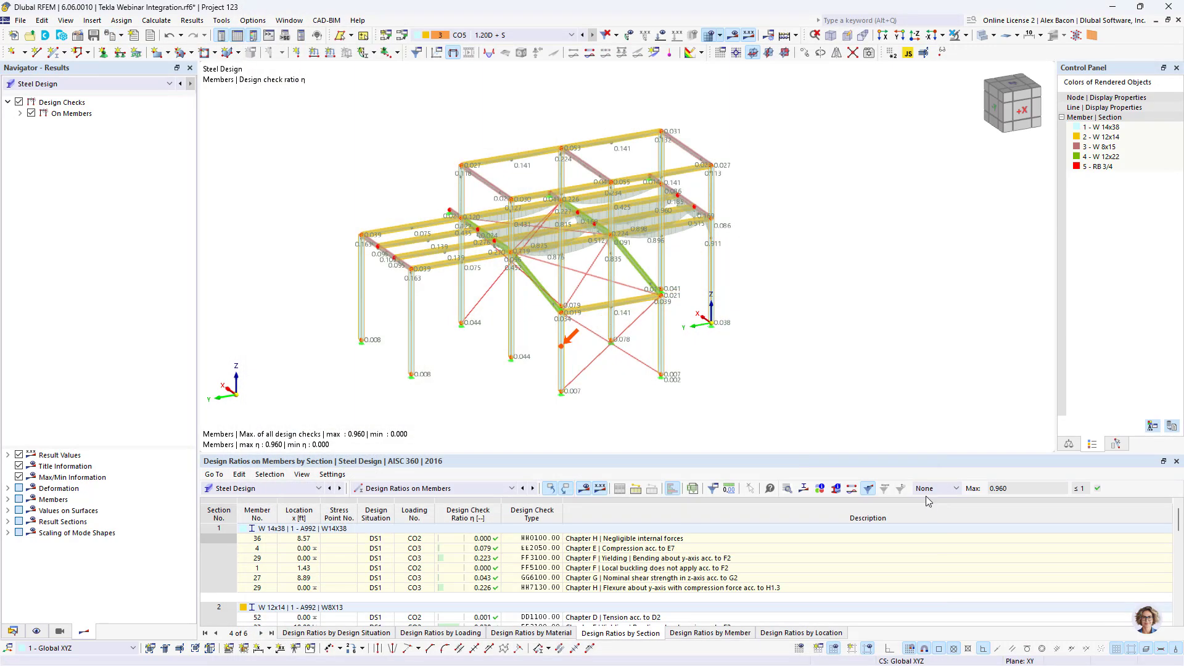
Bring the printout report back into view and examine the newly added Steel Design picture under the Results chapter.
left_click_drag(896, 461, 757, 44)
left_click(601, 600)
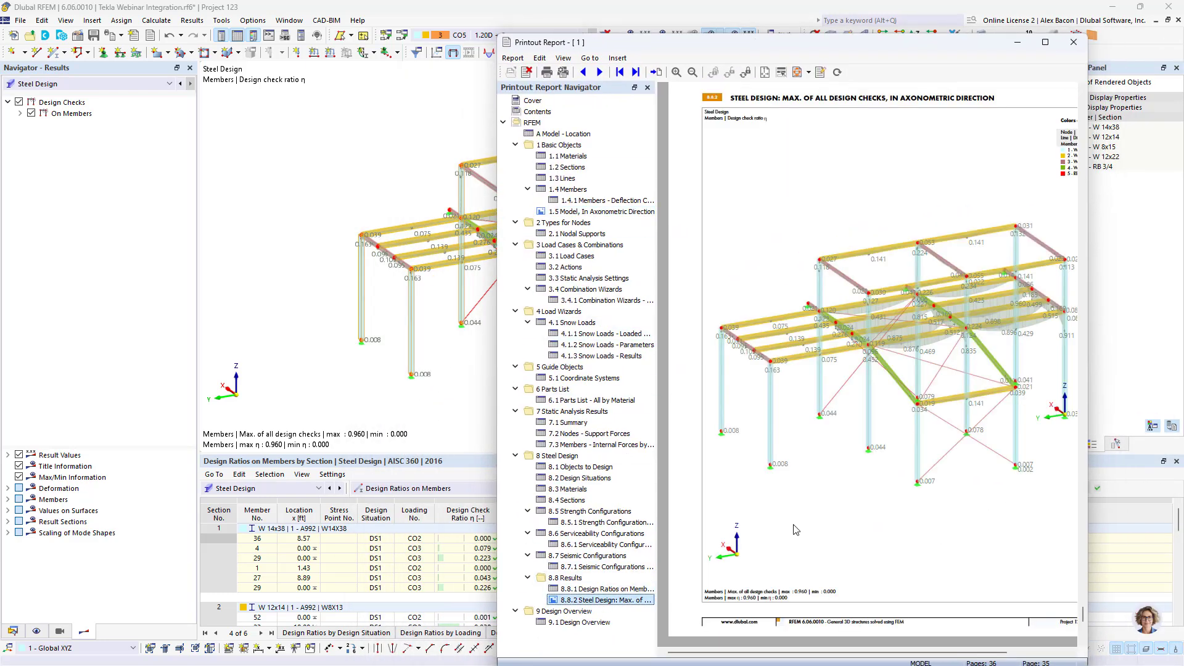
scroll(945, 332, "down", 2)
scroll(945, 332, "up", 4)
scroll(945, 331, "down", 1)
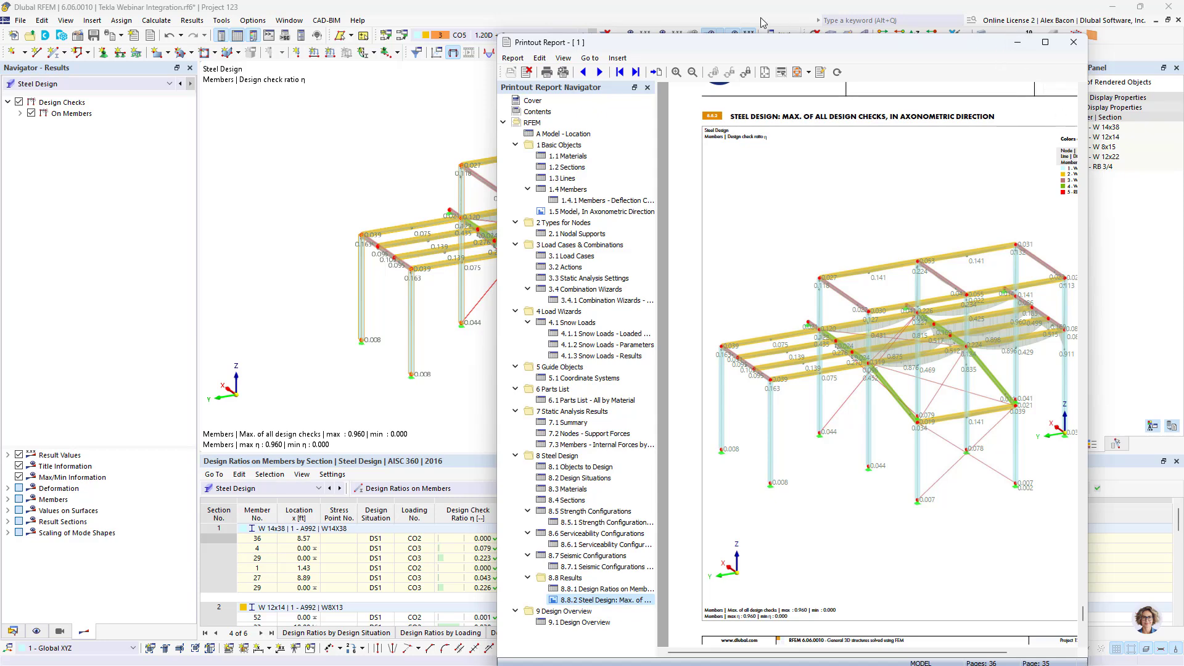
Open the FF3100 design check details for member 23 and send the check formulas to the printout report.
left_click(1017, 42)
left_click_drag(431, 452, 432, 327)
left_click(399, 363)
left_click(398, 363)
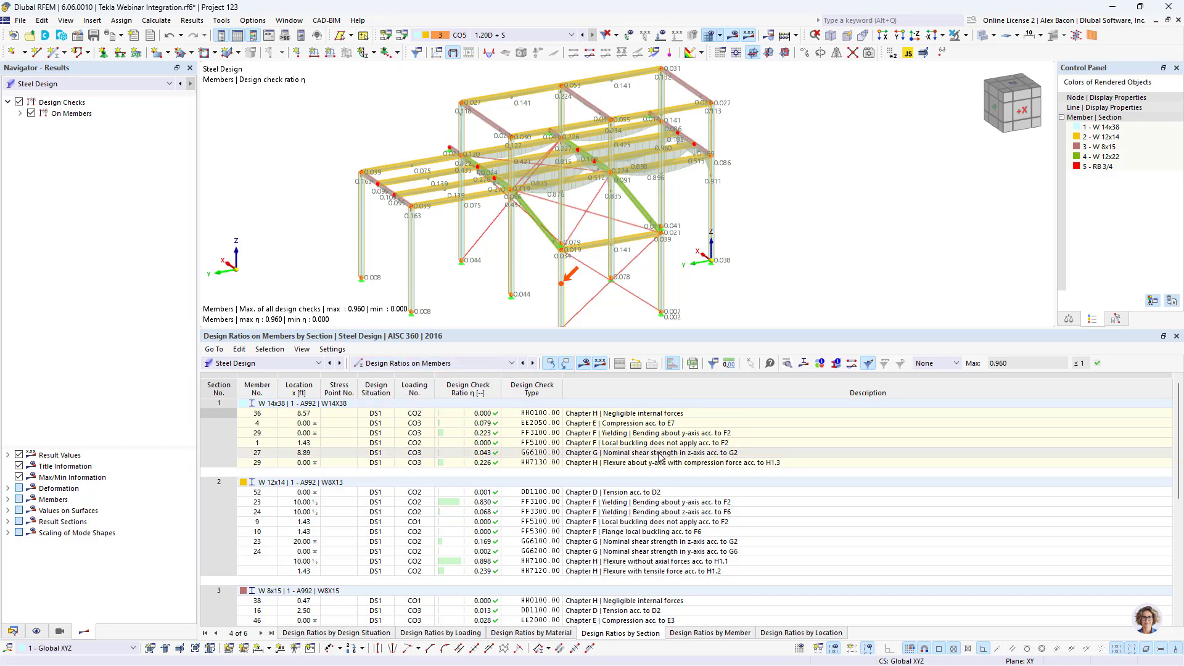
left_click(567, 502)
double_click(567, 502)
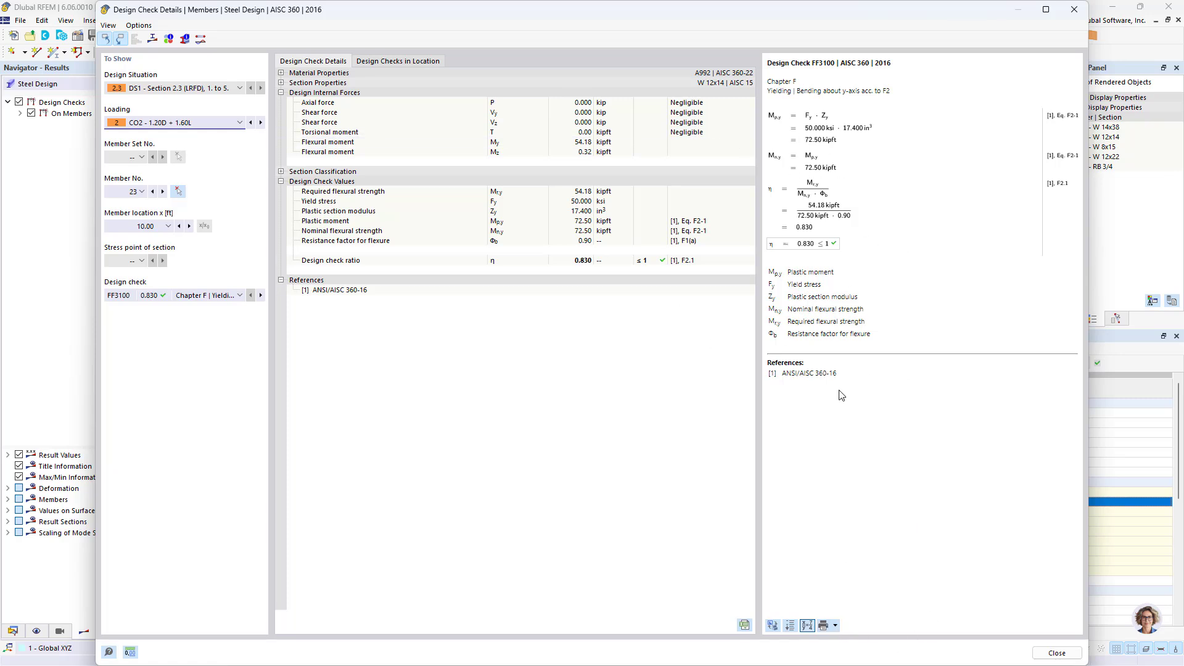
left_click(836, 629)
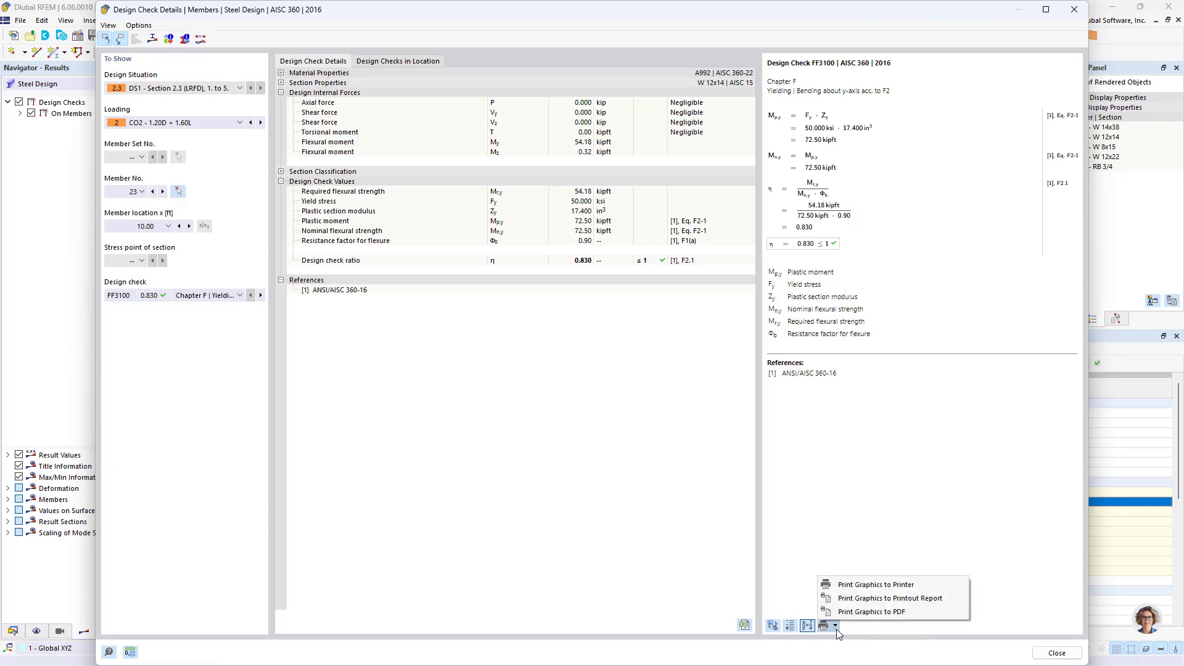
left_click(862, 599)
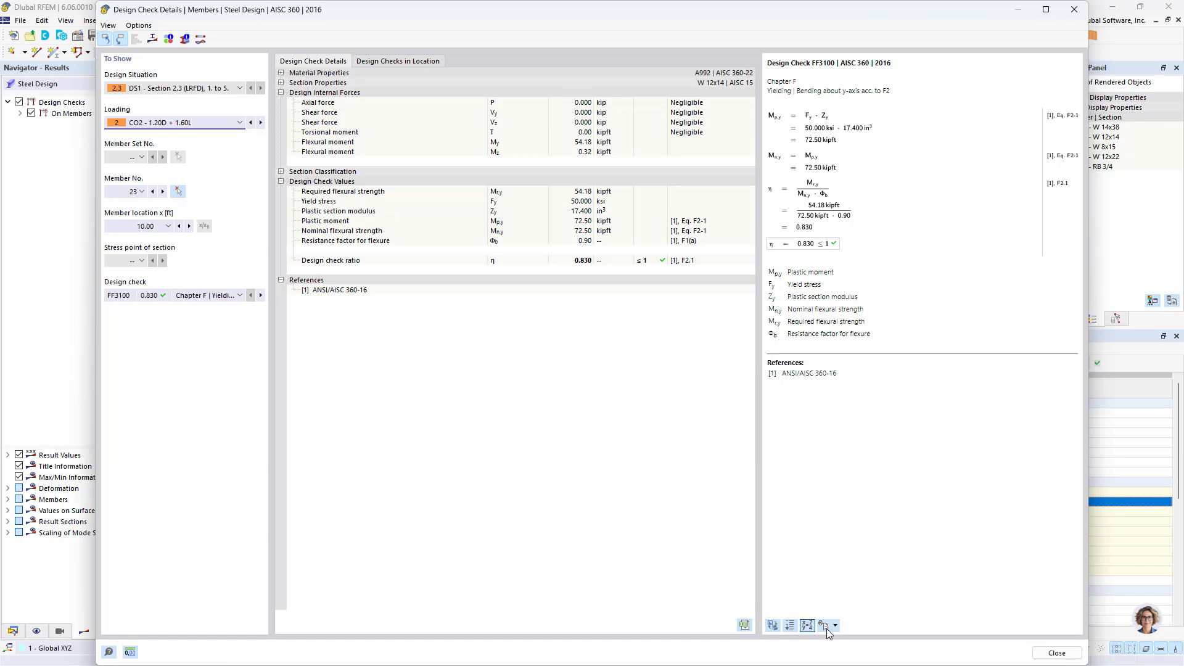
Return to the printout report and examine the new member 23 design check chapter with its formulas.
key("super")
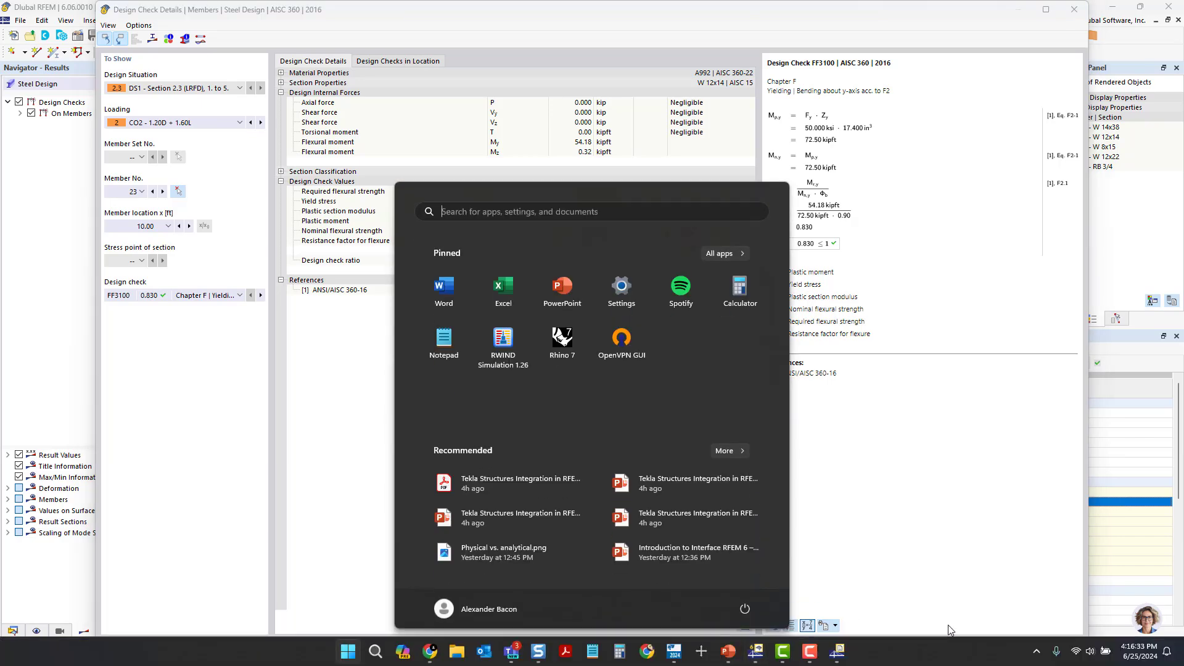
left_click(841, 655)
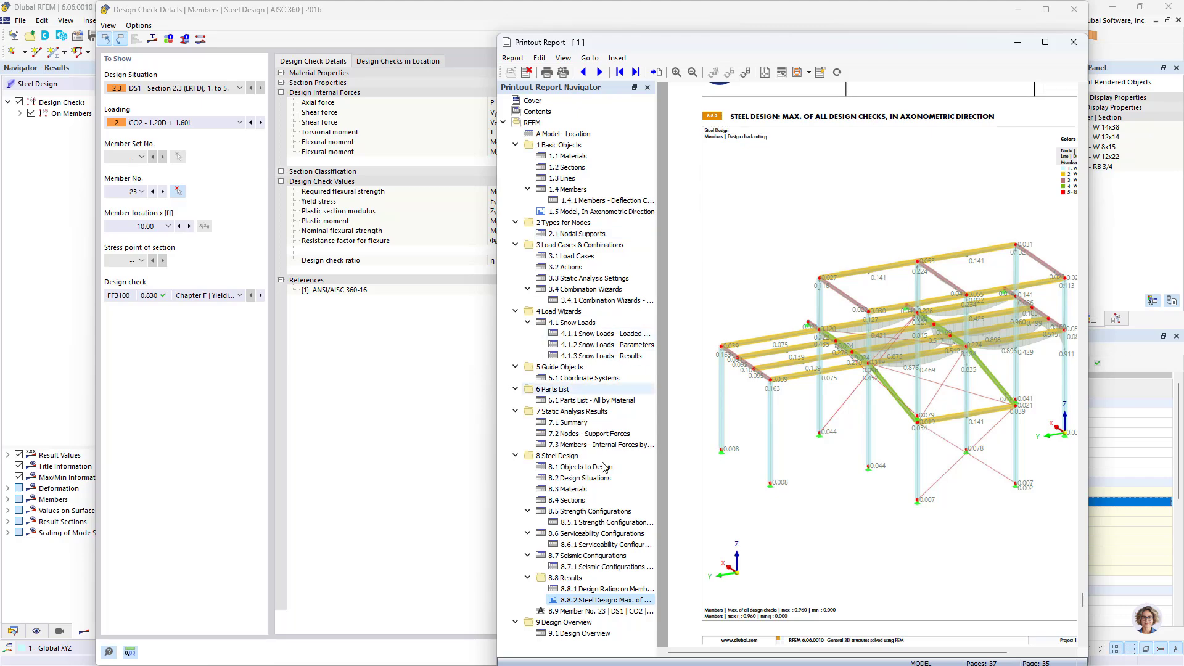
left_click(590, 610)
scroll(827, 226, "up", 3)
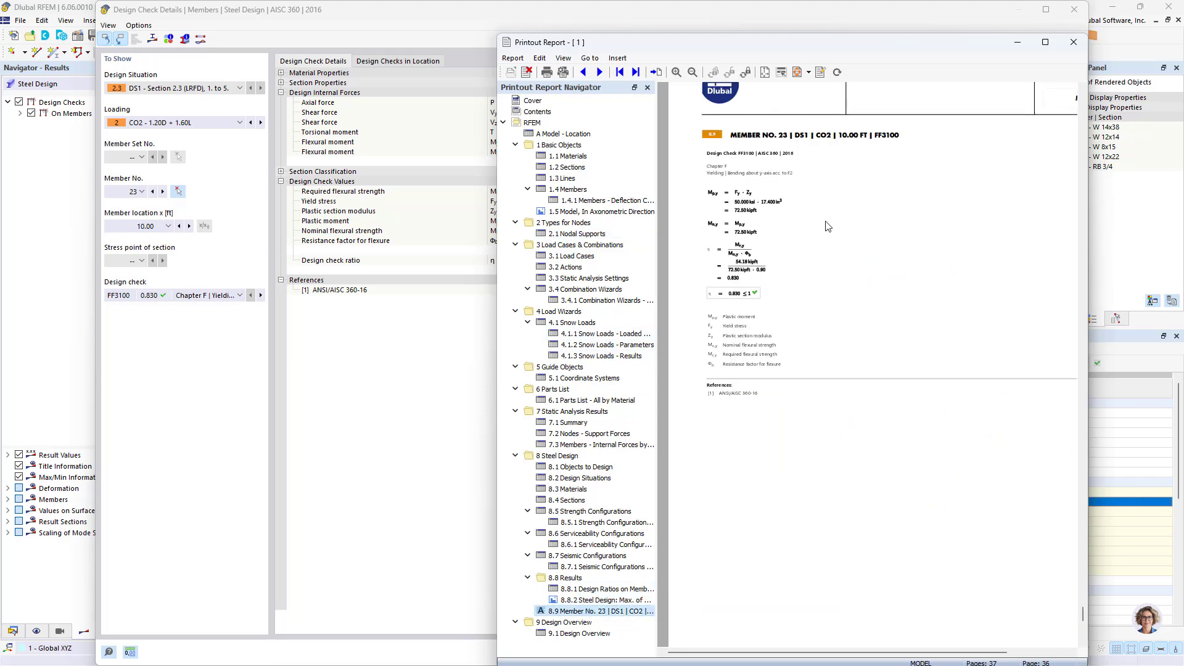
scroll(821, 230, "up", 3, "ctrl")
scroll(897, 376, "down", 3)
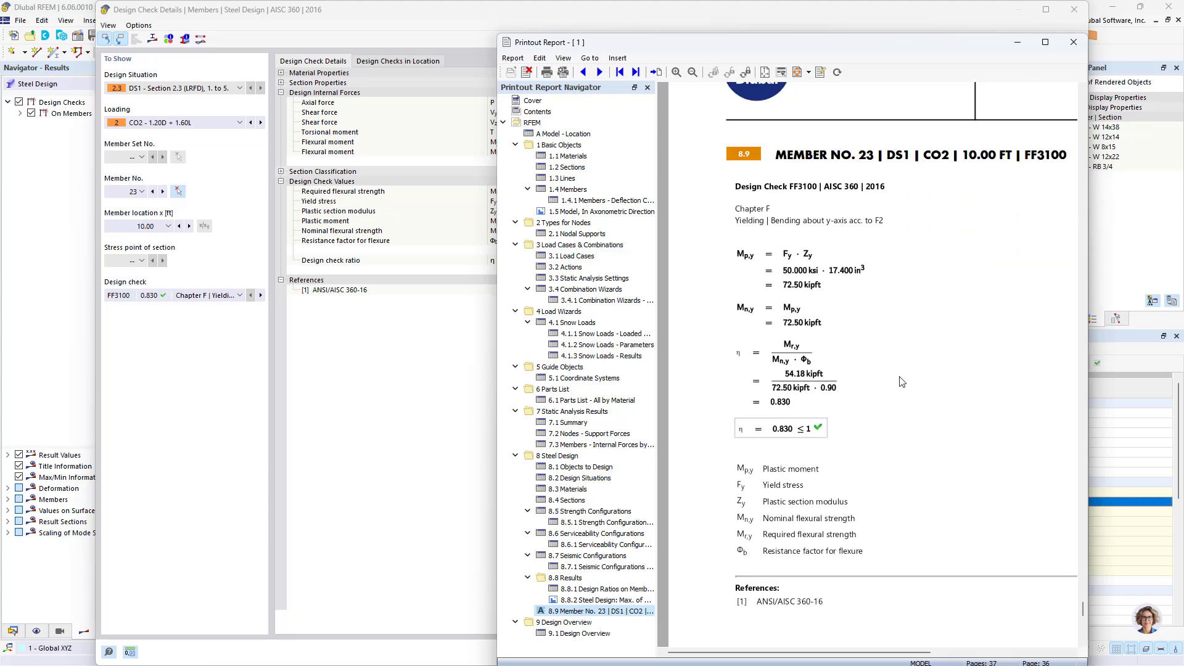
scroll(979, 389, "up", 10)
scroll(931, 357, "down", 2, "ctrl")
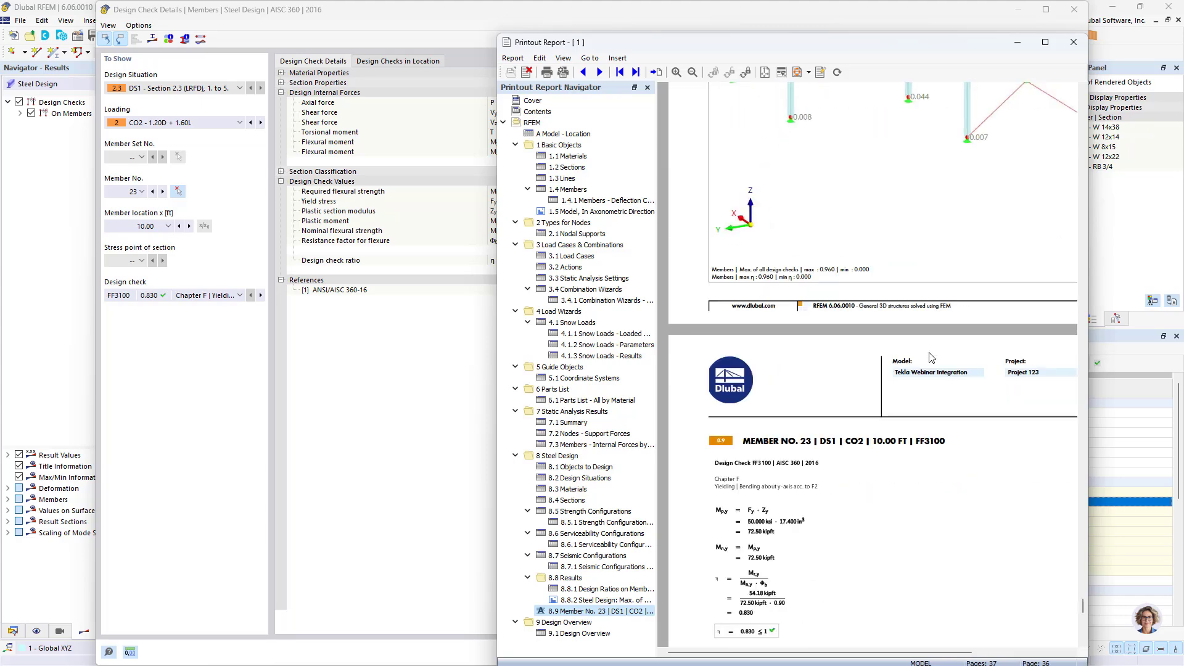
scroll(859, 264, "down", 1)
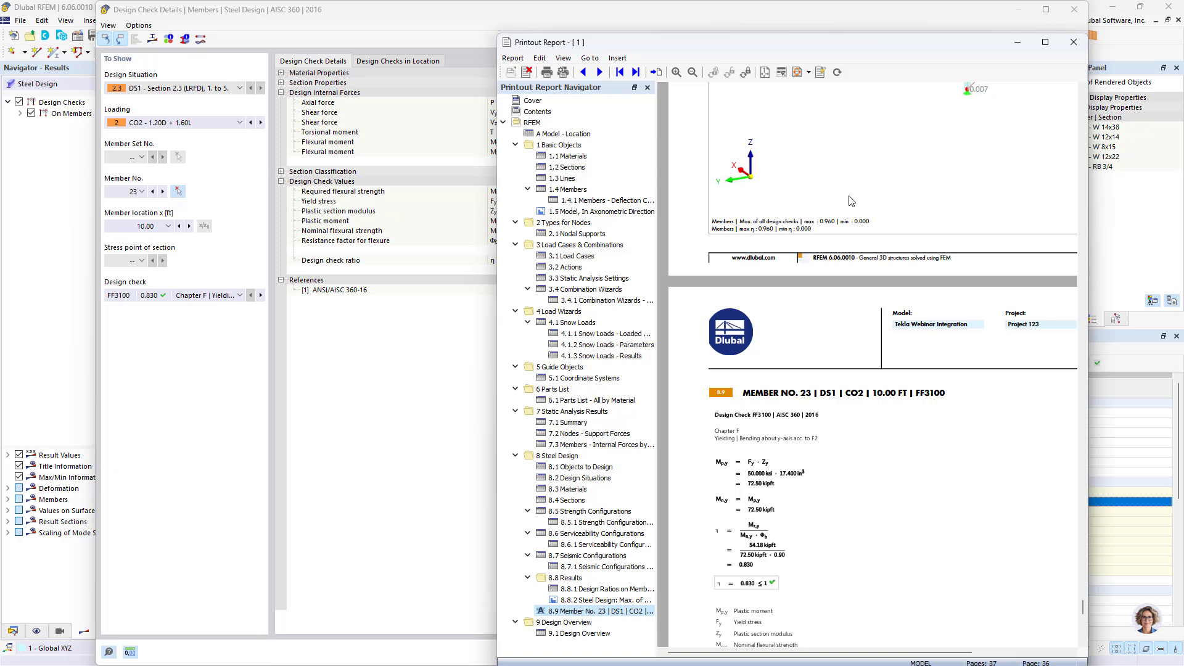
Look at the report's PDF export option, and close the printout report and the design check details.
left_click_drag(626, 42, 561, 25)
left_click(441, 41)
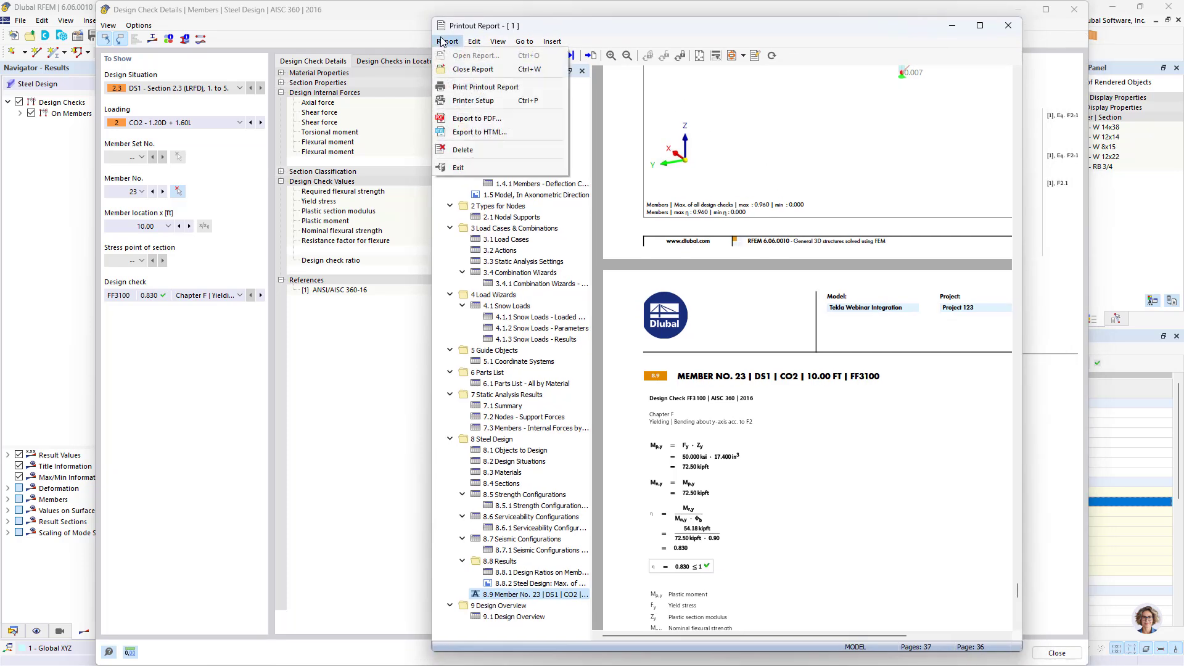
left_click(500, 118)
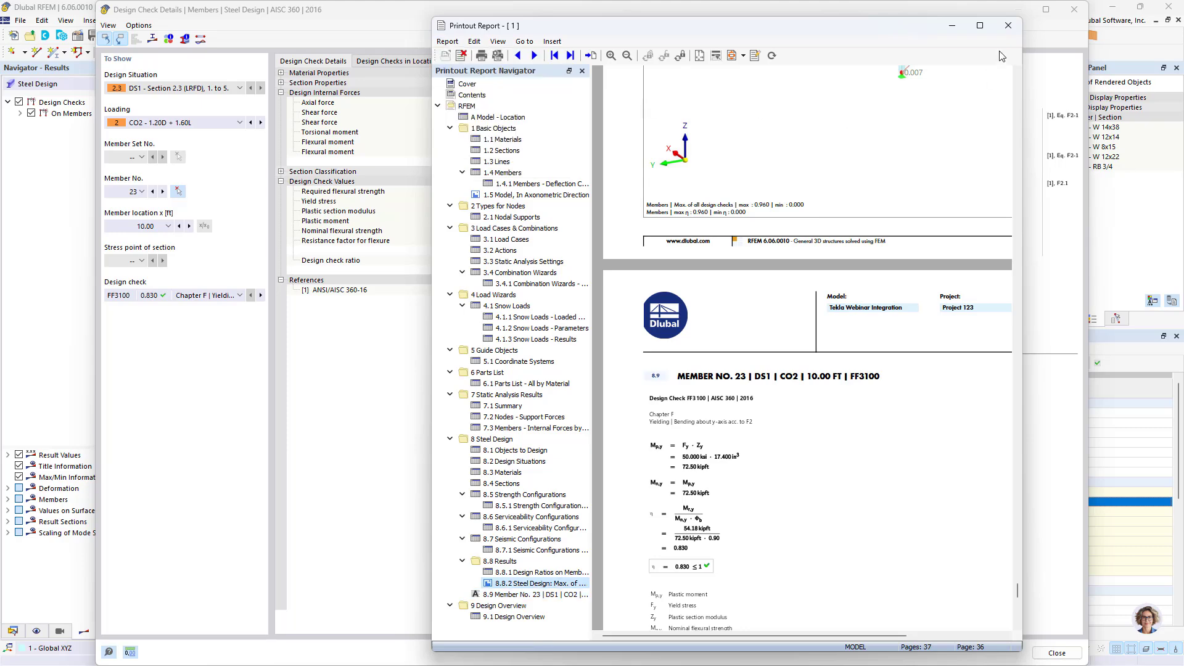
left_click(1008, 25)
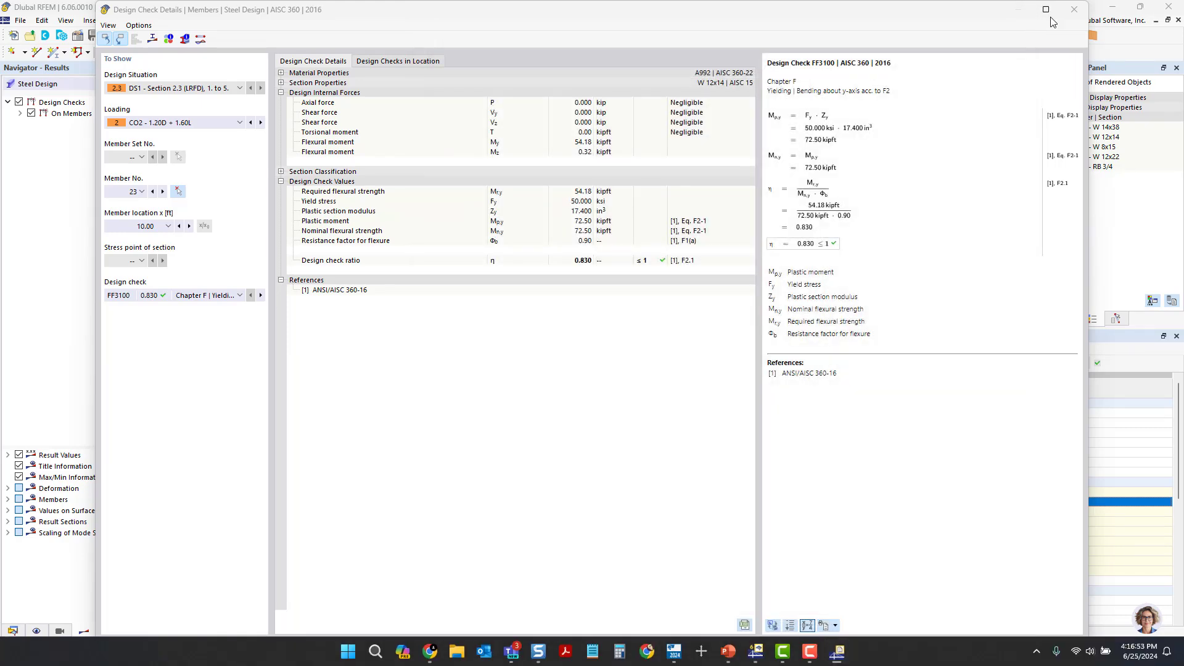
left_click(1073, 9)
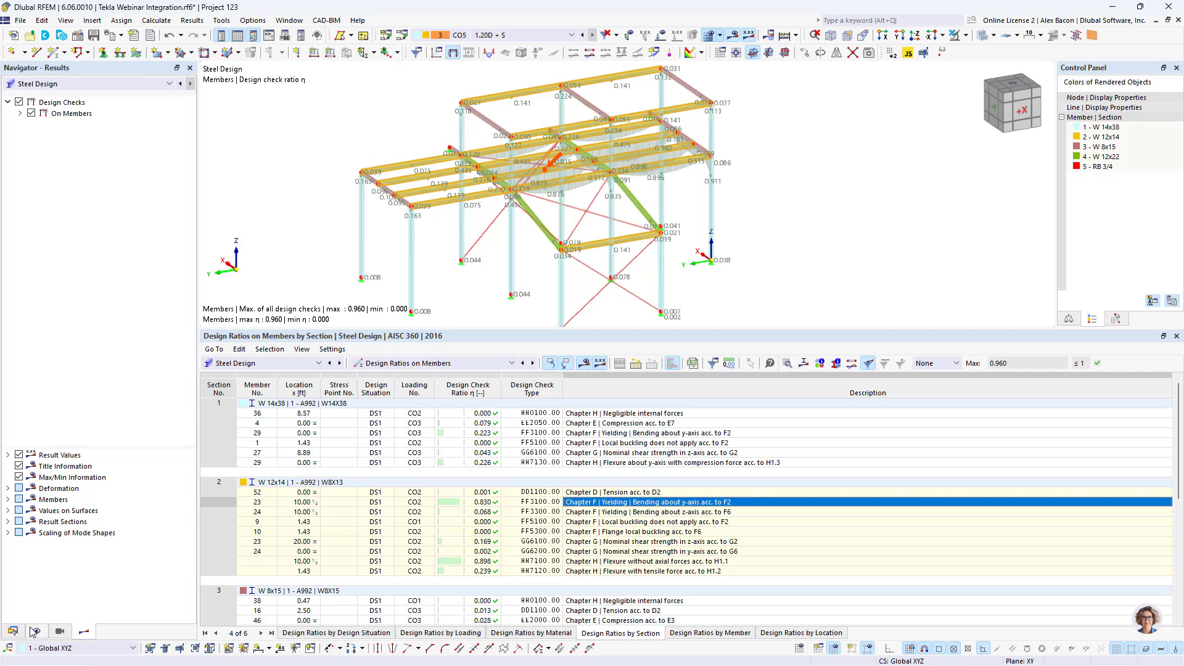
Reopen saved printout report 1 from the model's Printout Reports data.
left_click(13, 631)
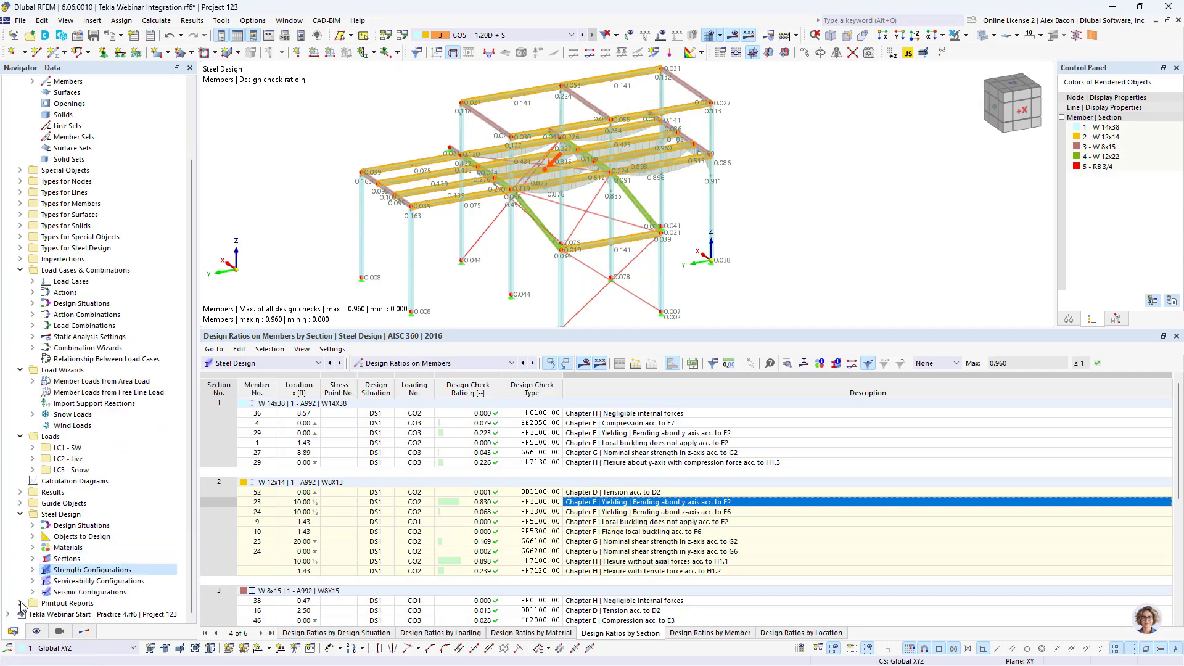
left_click(57, 602)
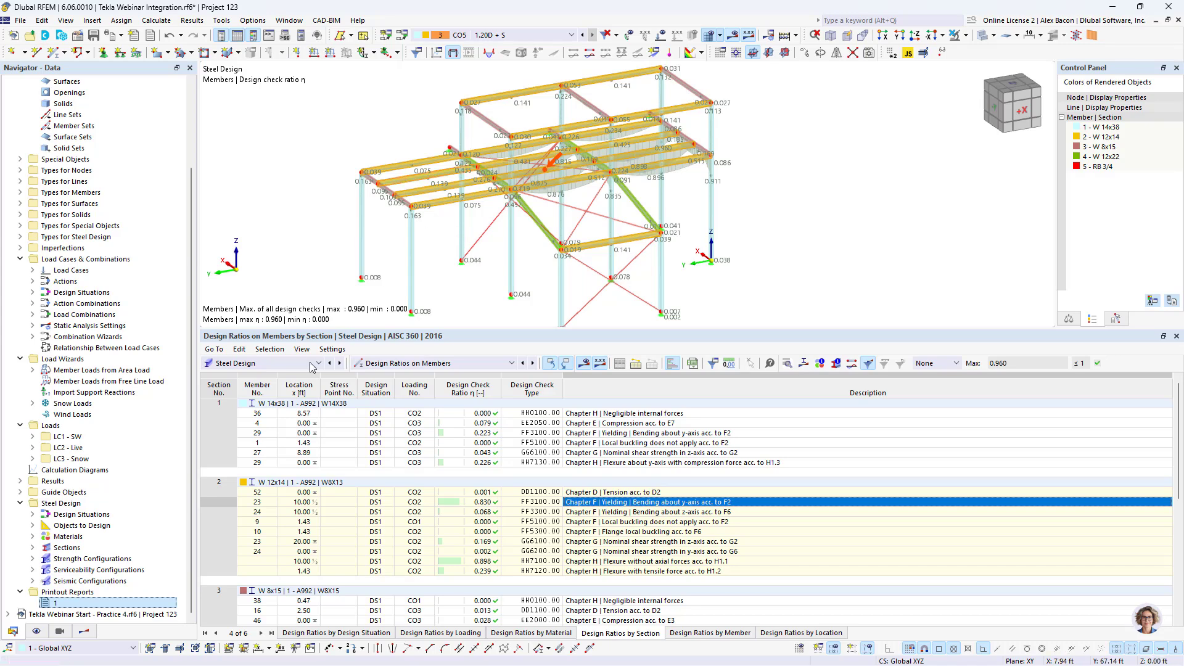
double_click(55, 602)
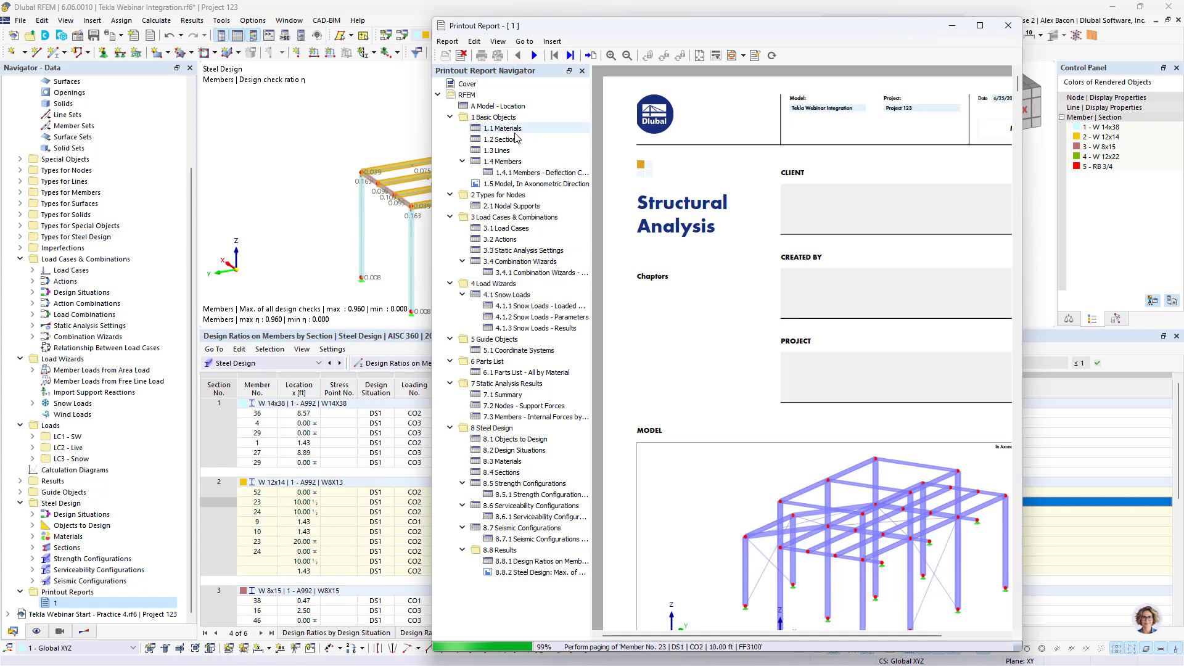
Review the report's selected items in the Printout Report Manager, save and show the report, and close it.
left_click(756, 56)
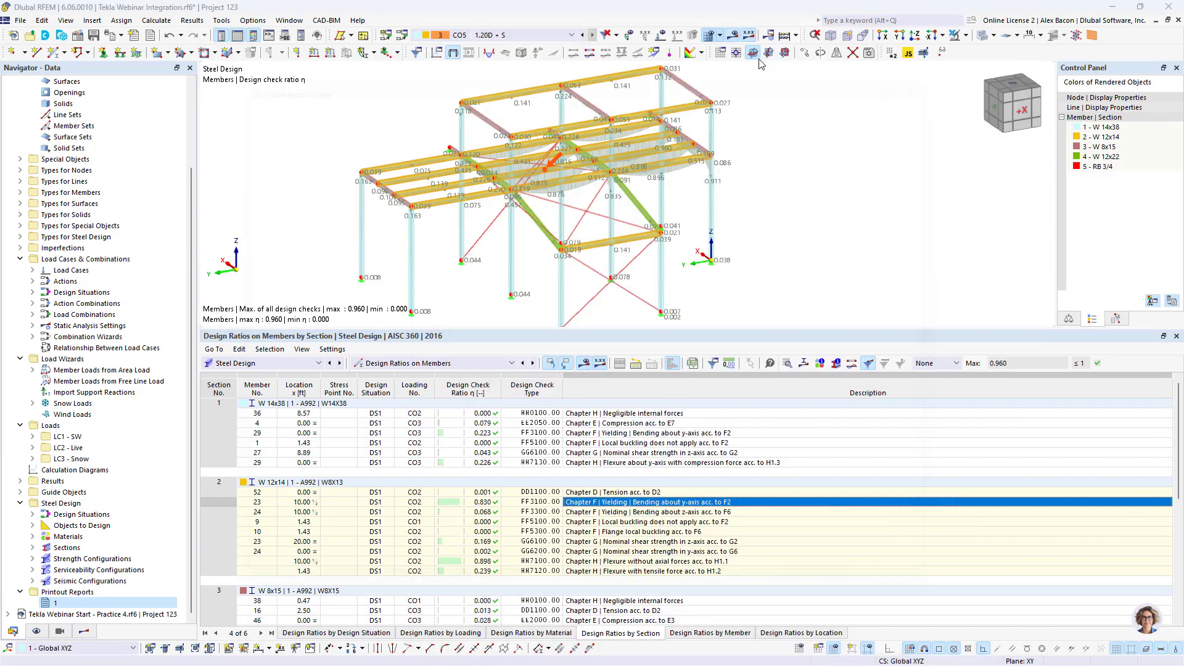
scroll(453, 228, "down", 10)
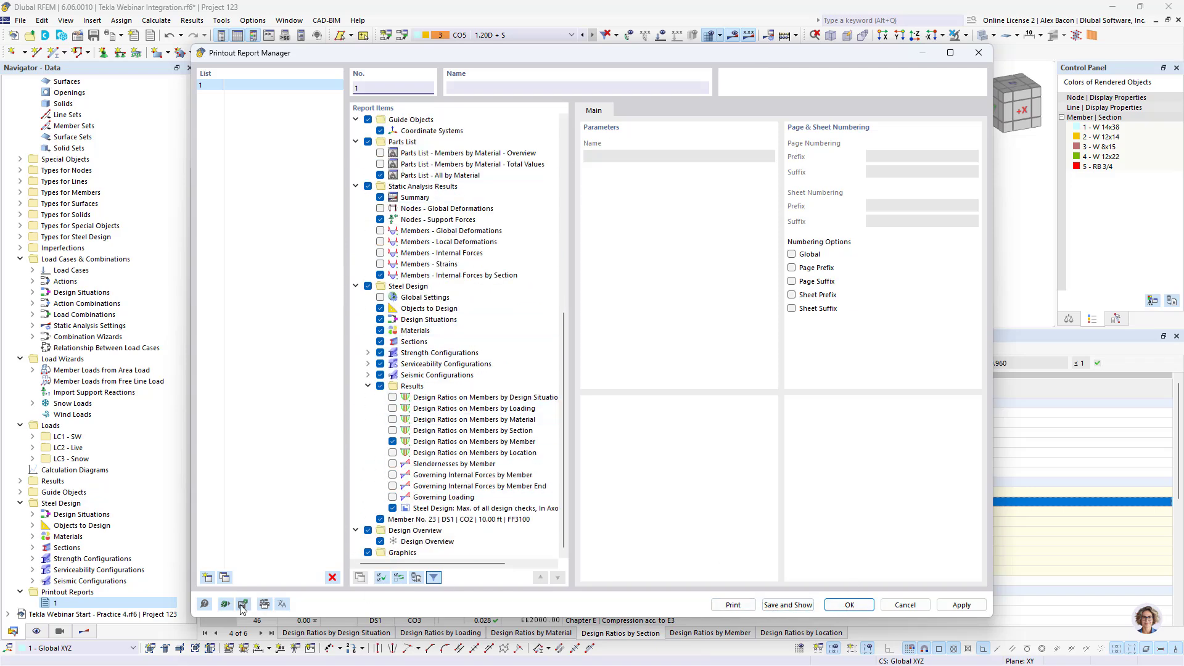
left_click(787, 604)
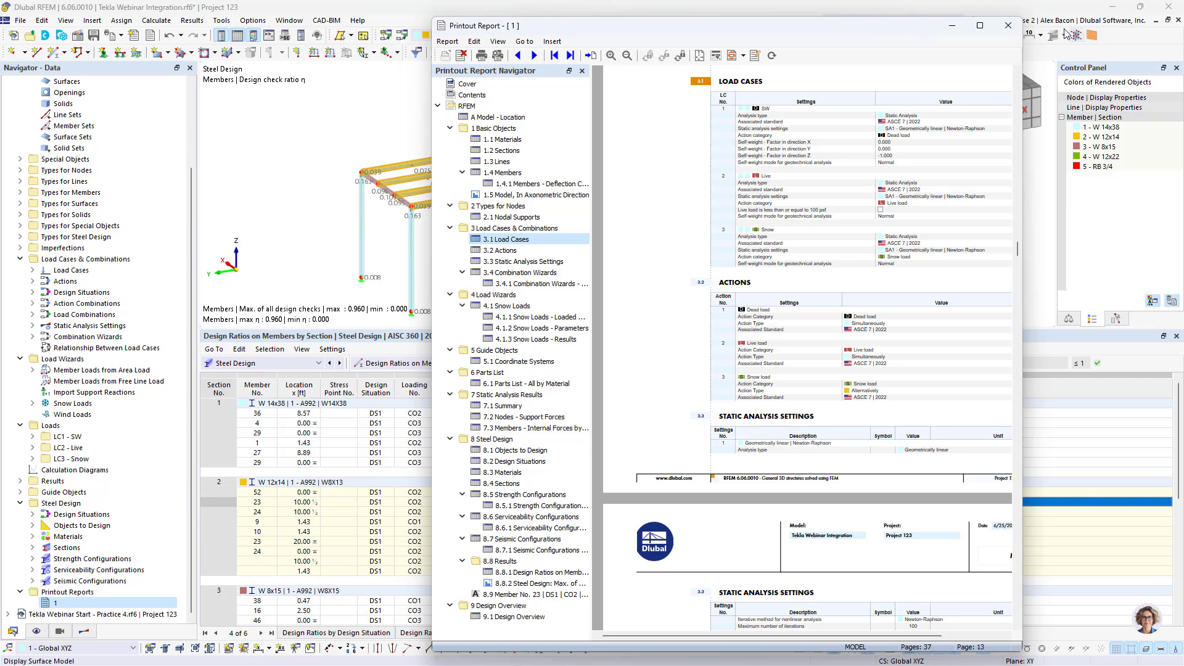
left_click(1007, 25)
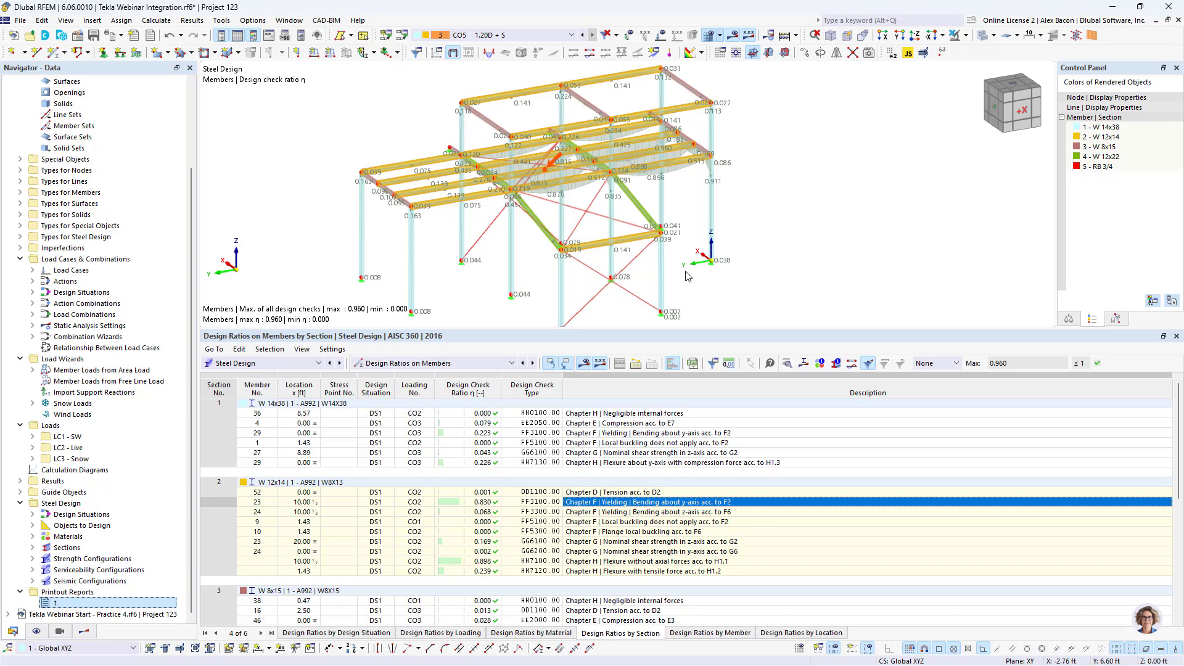
Switch to PowerPoint and start the slide show from slide 14, Future Development.
key("super")
left_click(747, 652)
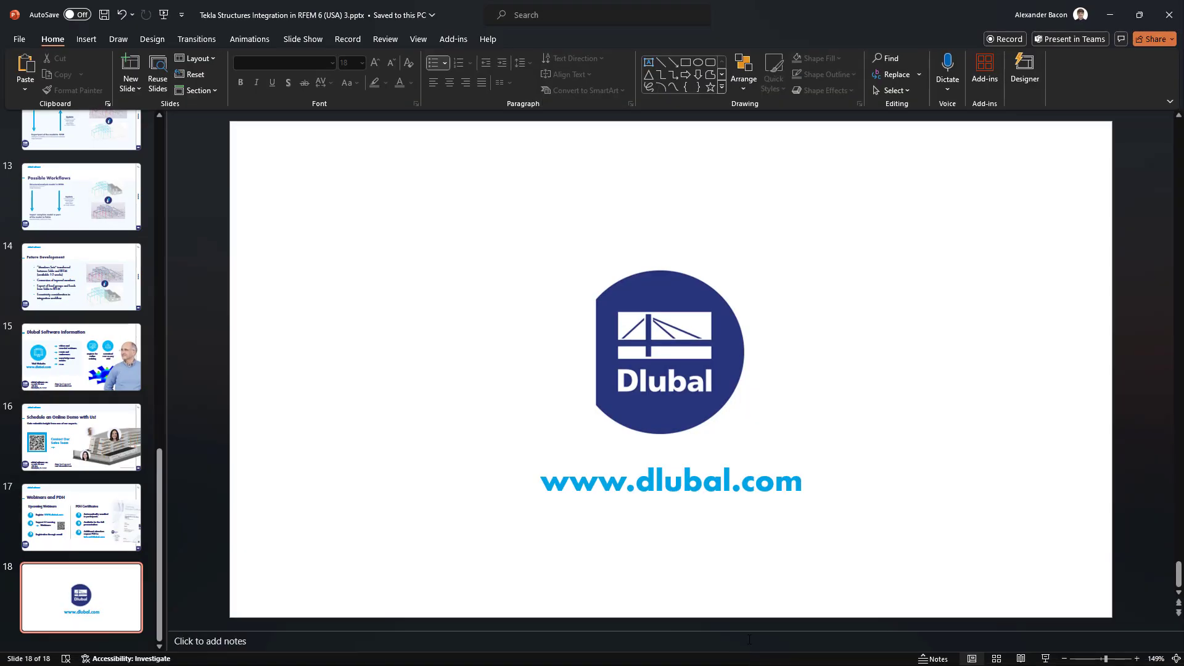
scroll(97, 383, "up", 1)
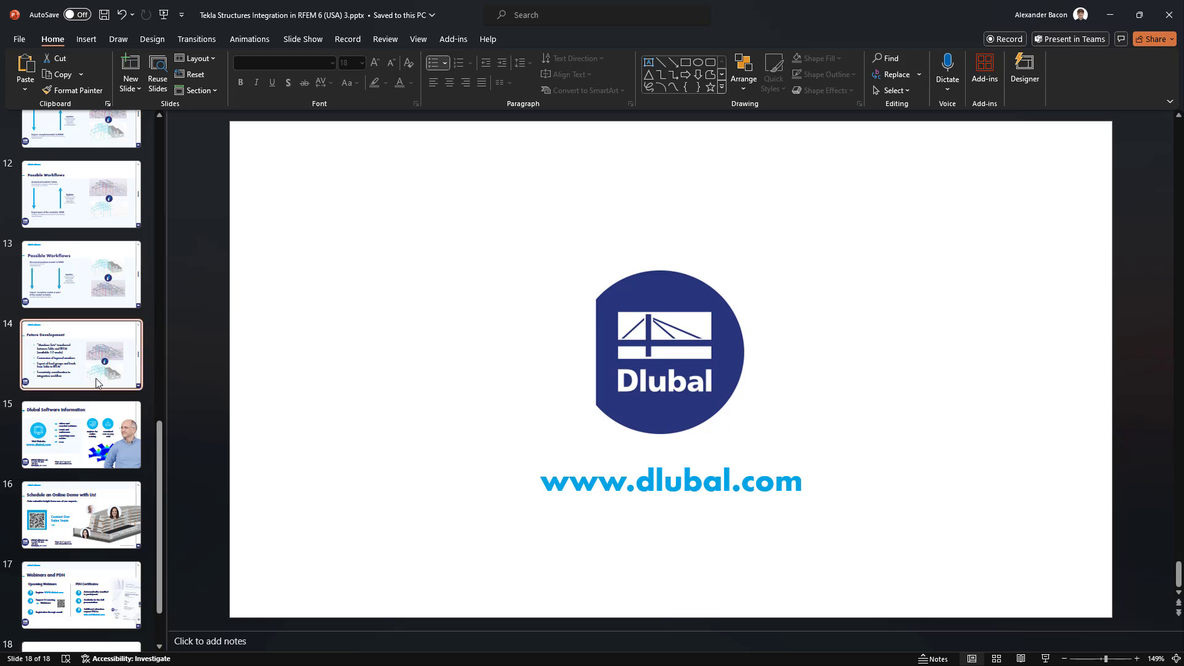
left_click(97, 383)
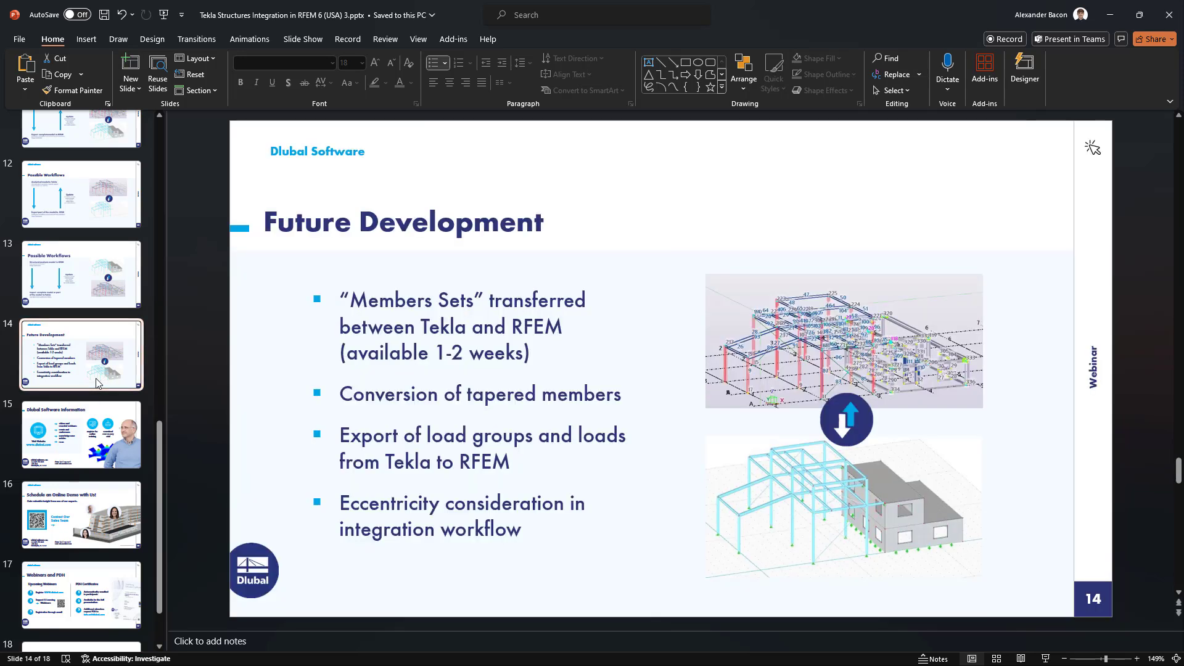
left_click(1044, 659)
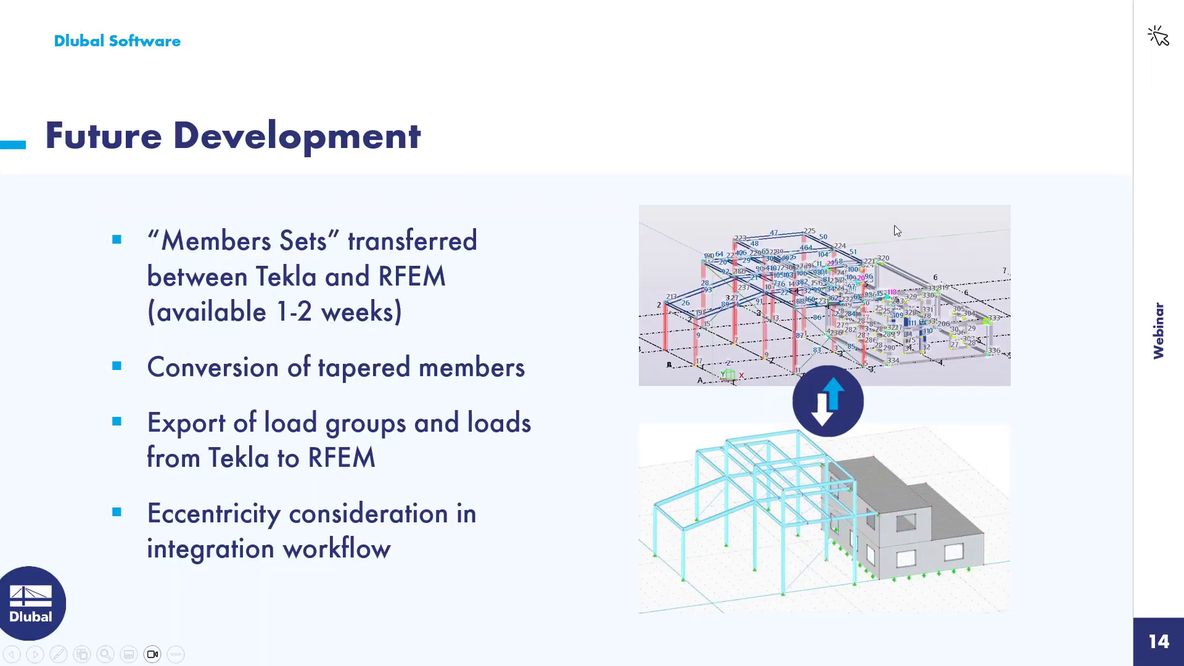